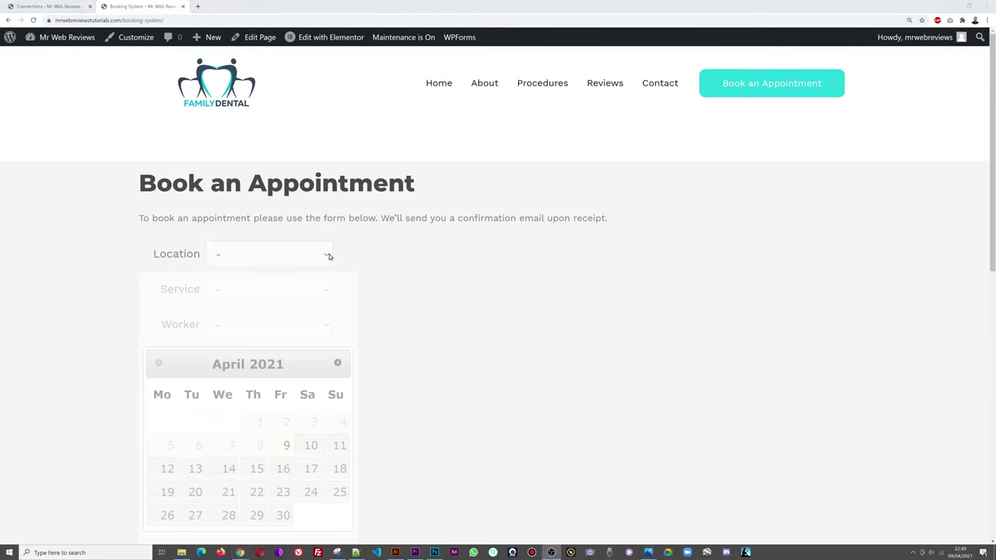
Choose London as location, Routine Check as service, and the only available worker.
click(327, 256)
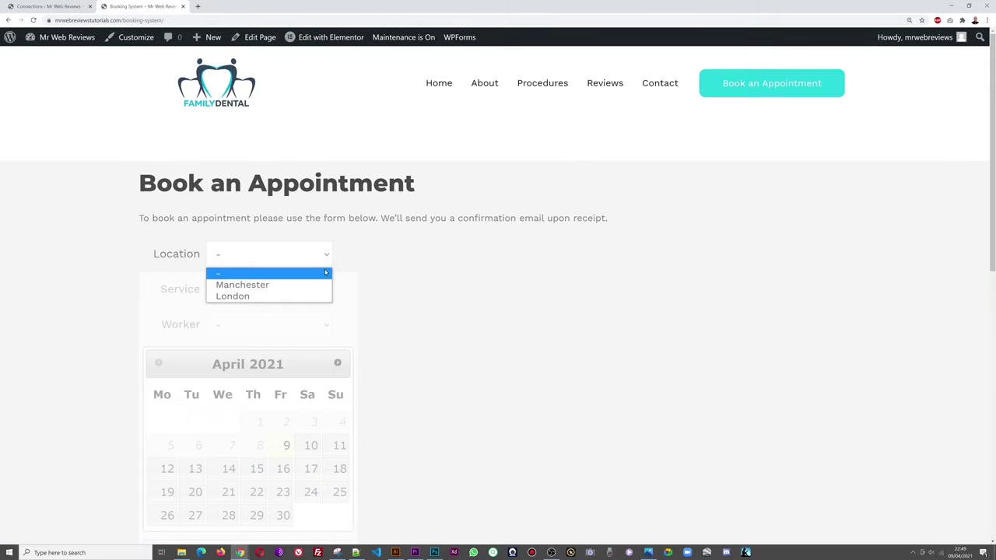
click(315, 297)
click(327, 289)
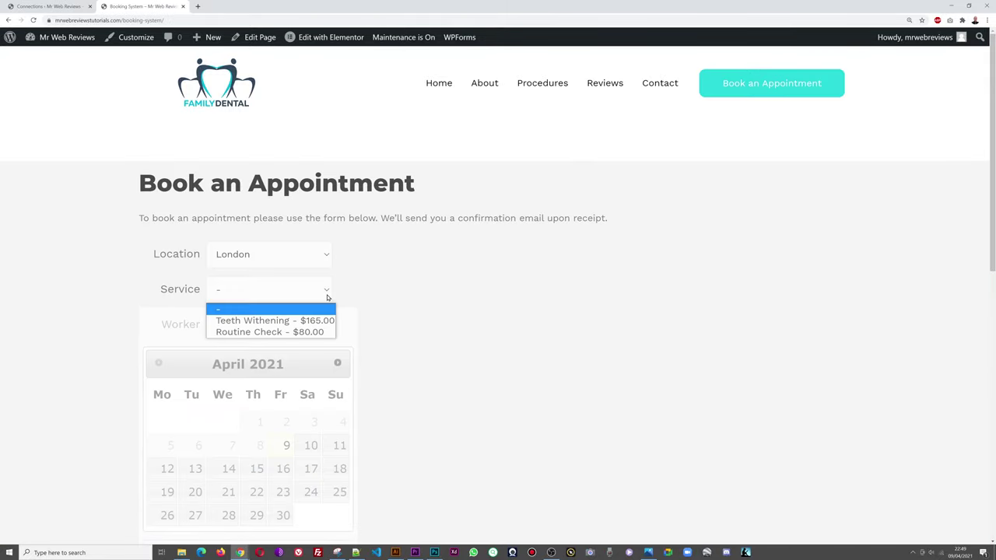
click(323, 331)
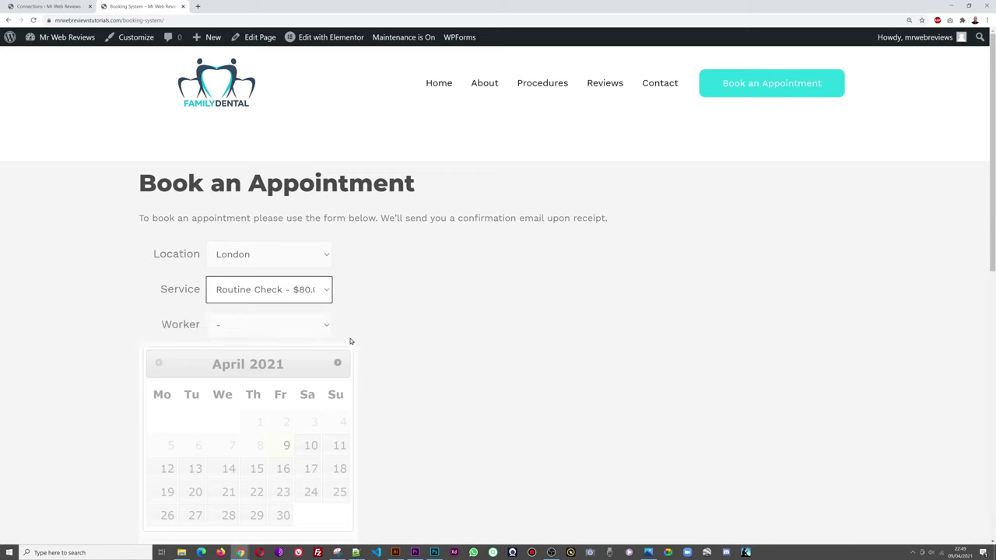
click(327, 325)
click(321, 351)
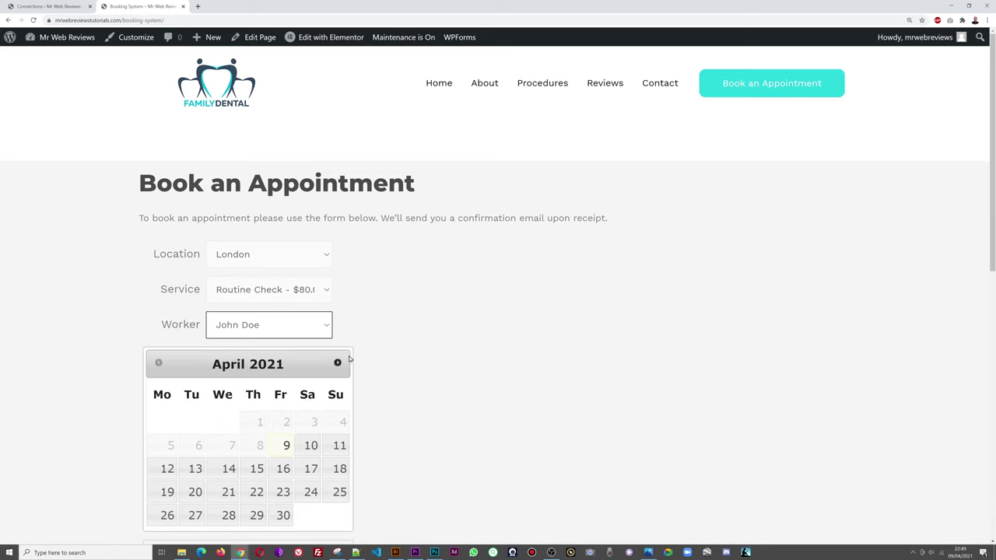
Book the appointment for April 10 at the 11:30 am time slot.
scroll(389, 335, down, 4)
click(311, 173)
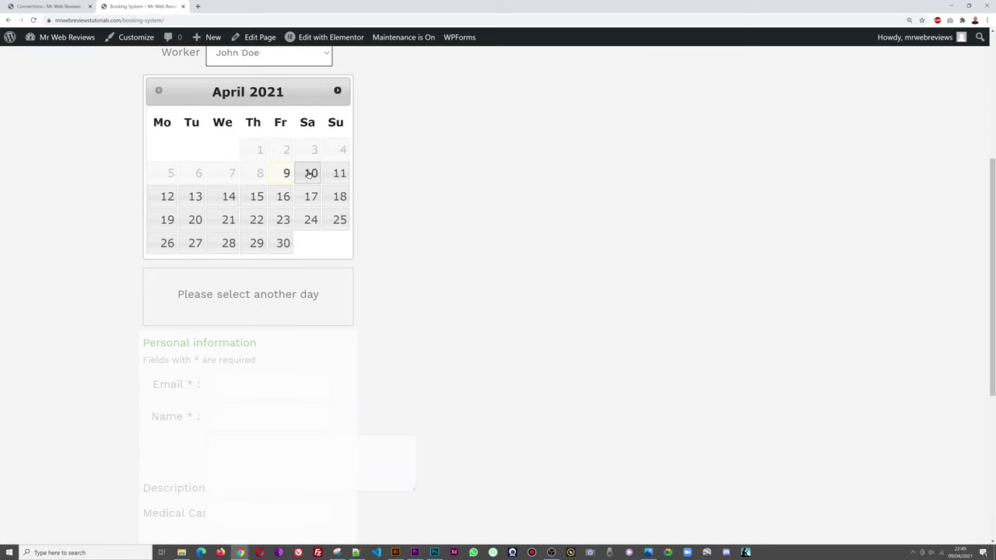
scroll(525, 289, down, 2)
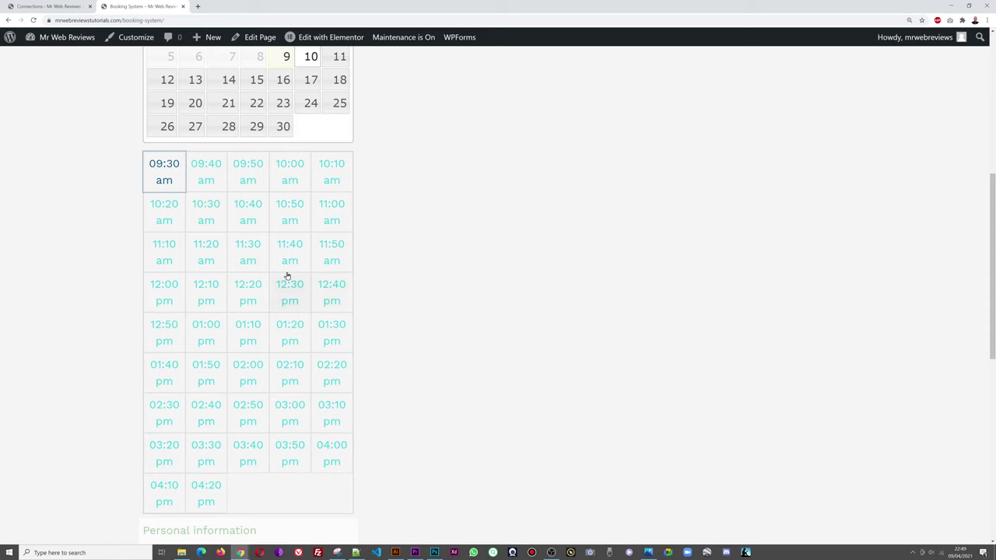
click(259, 245)
scroll(478, 300, down, 3)
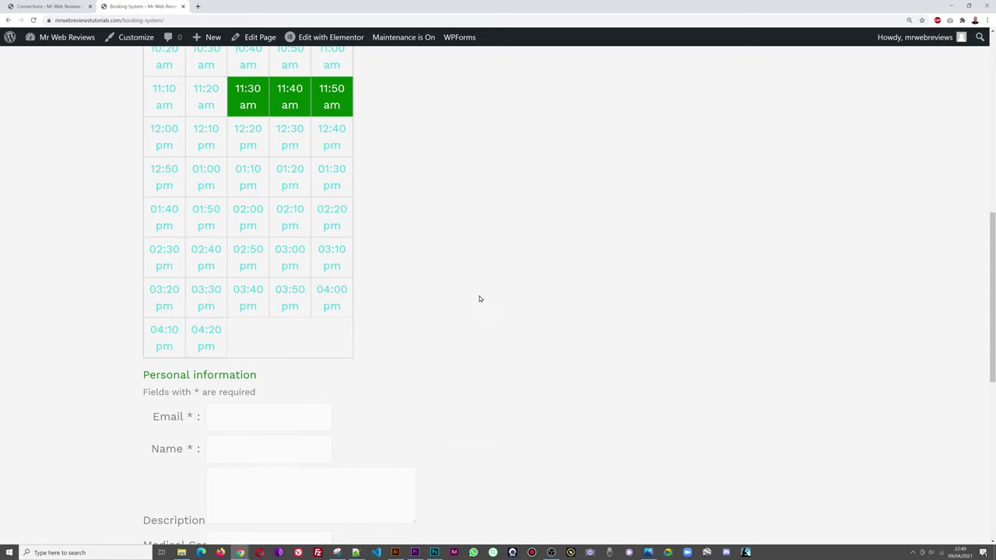
scroll(479, 299, down, 3)
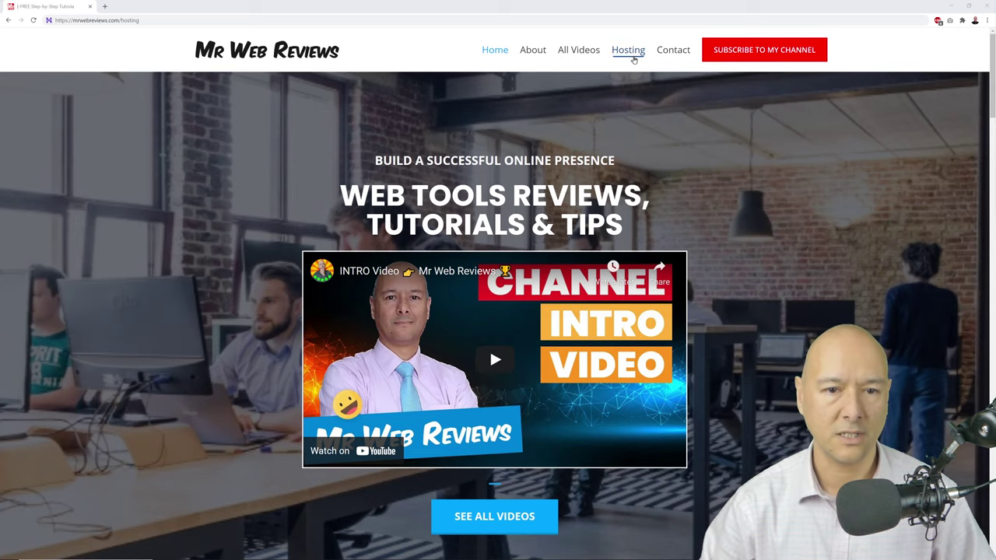
Open the Hosting link in the Mr Web Reviews top navigation.
click(631, 53)
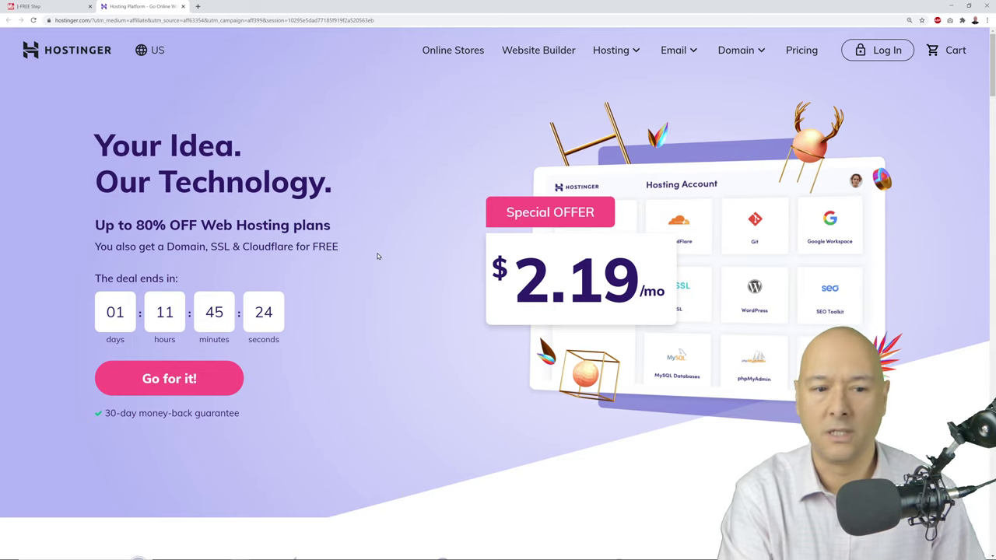
Scroll down past the logos to the Single, Premium and Business plan cards.
scroll(420, 264, down, 3)
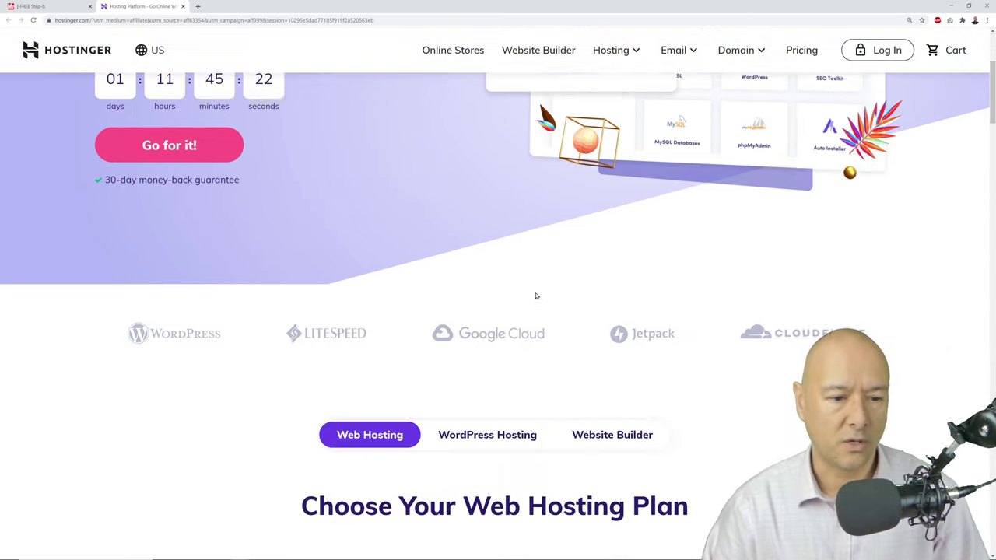
scroll(536, 296, down, 6)
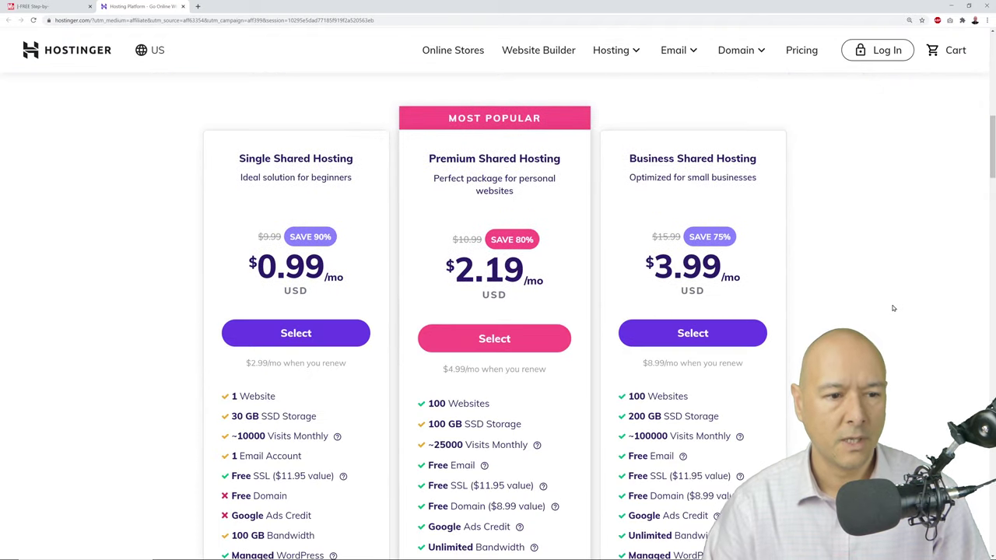
scroll(893, 308, down, 1)
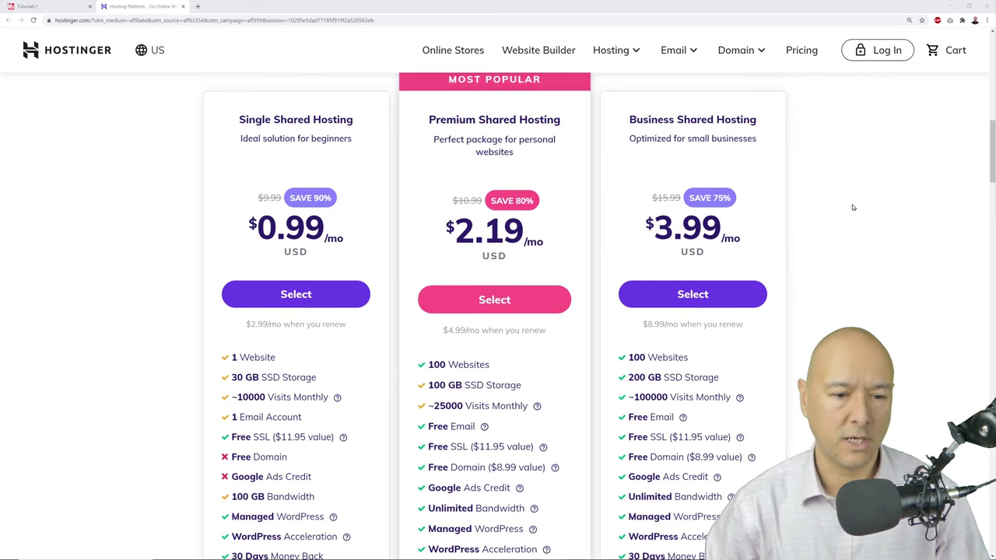
Scroll through the plan cards to read renewal prices and feature rows like storage and databases.
scroll(863, 204, down, 2)
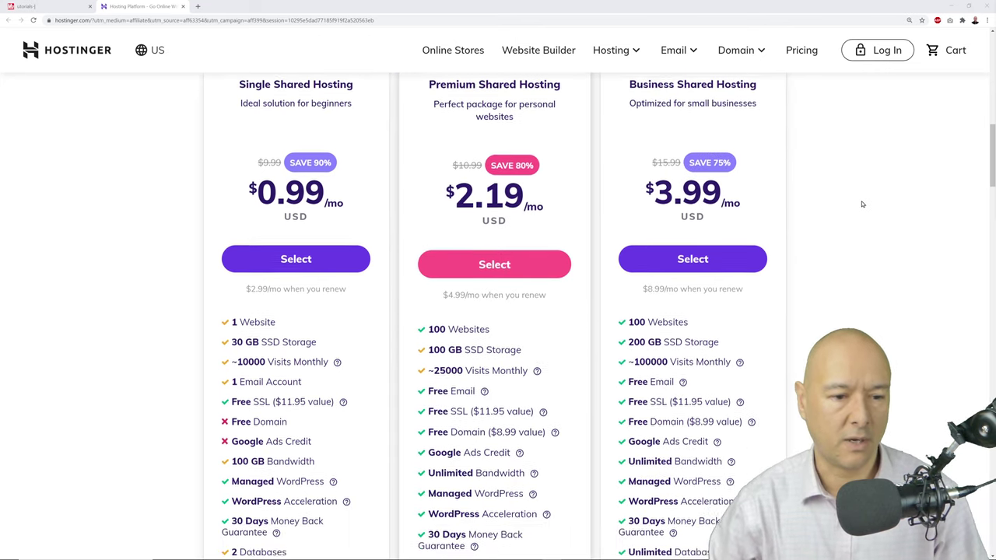
scroll(863, 204, down, 3)
scroll(862, 203, up, 1)
scroll(862, 204, down, 1)
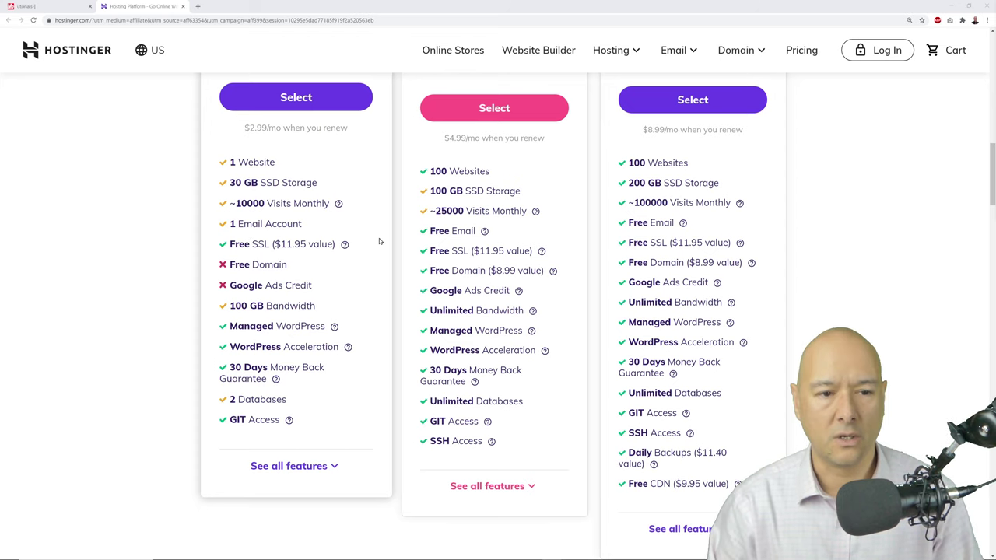
scroll(464, 232, up, 2)
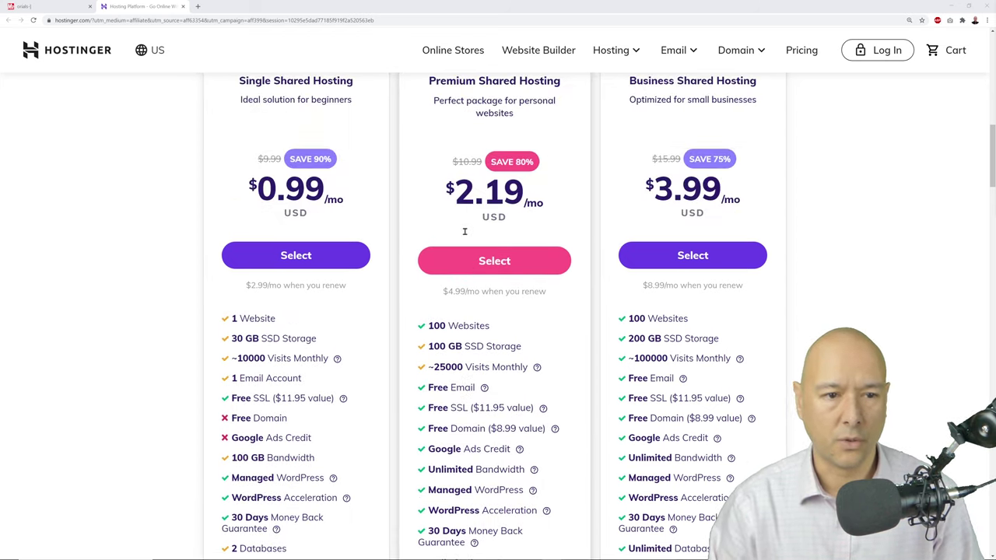
scroll(464, 232, down, 3)
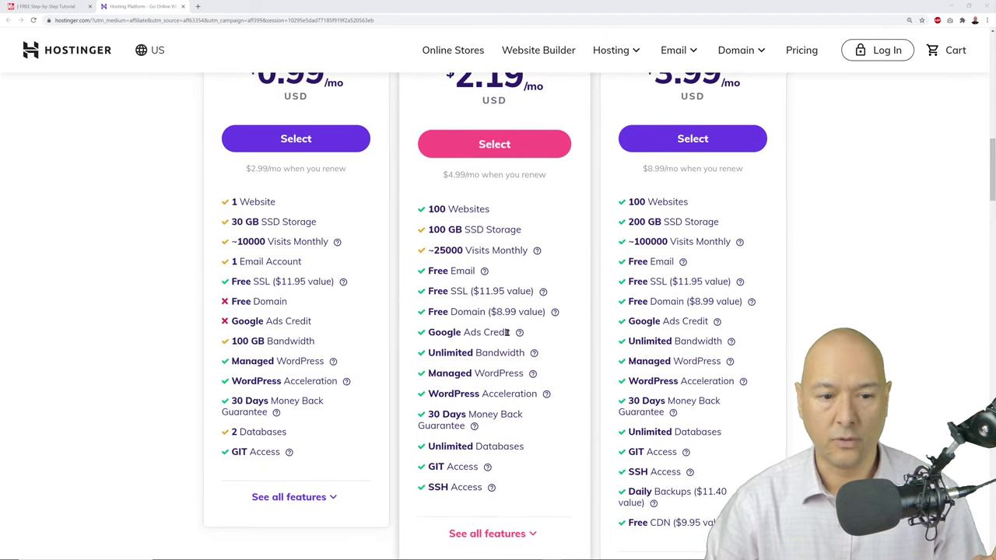
mouse_move(560, 337)
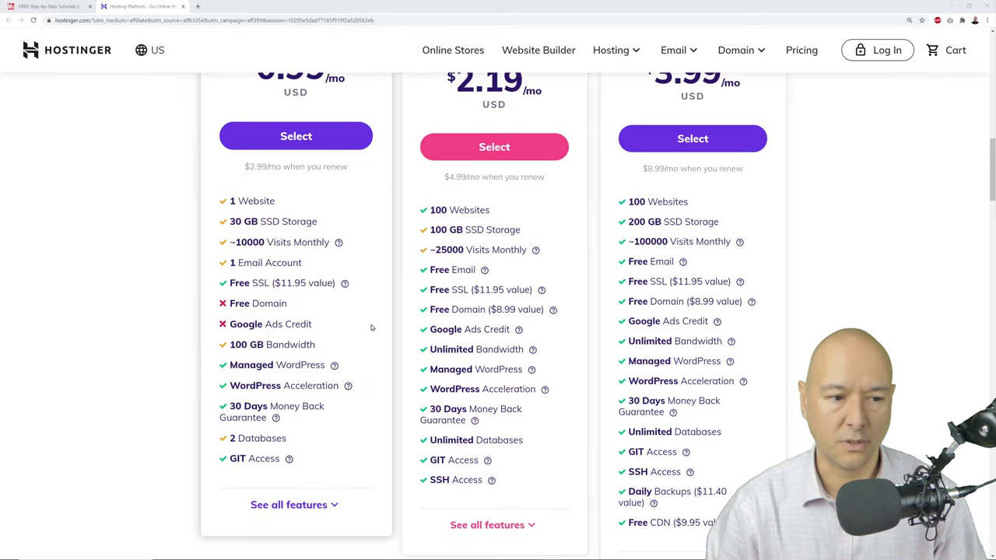
scroll(512, 314, up, 2)
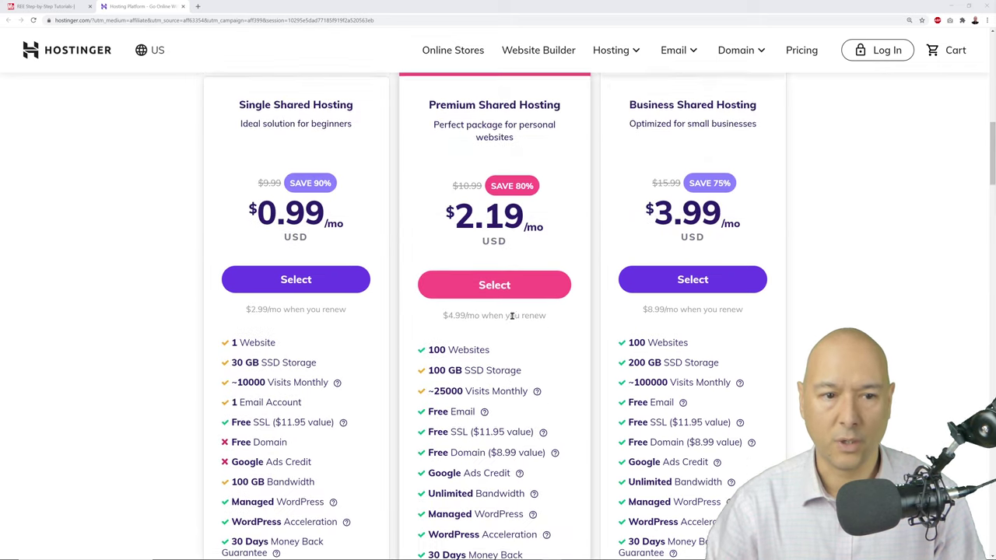
scroll(512, 314, down, 1)
scroll(512, 314, down, 1)
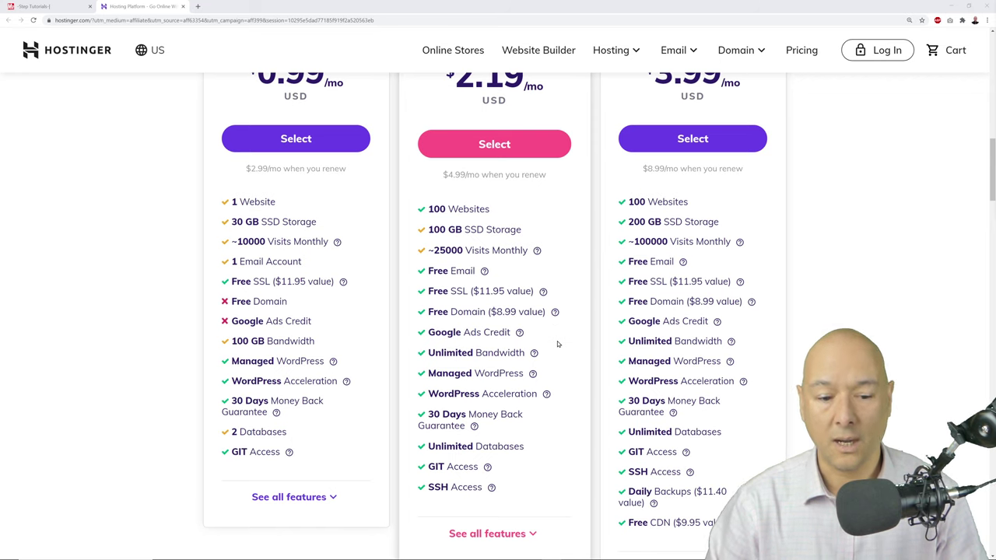
scroll(557, 341, up, 1)
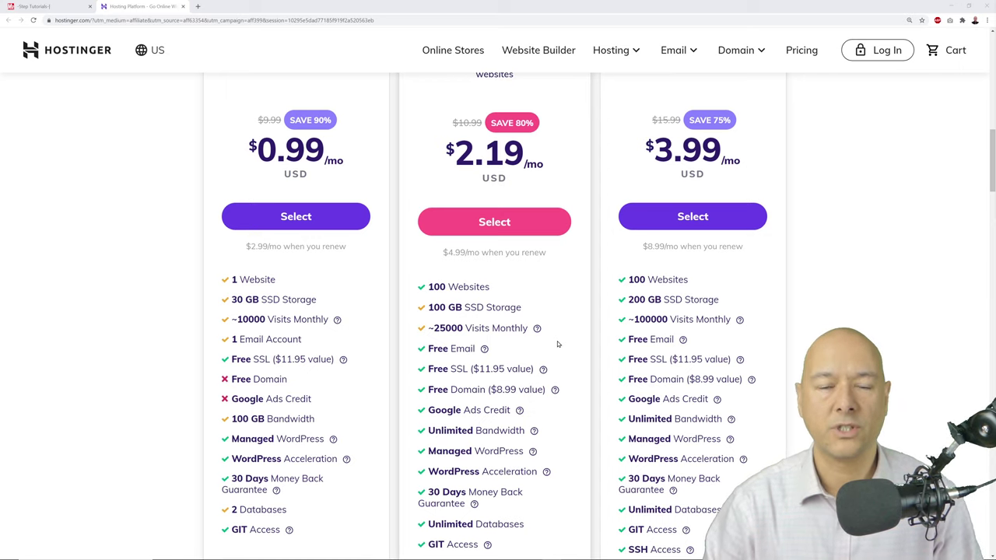
scroll(559, 338, up, 1)
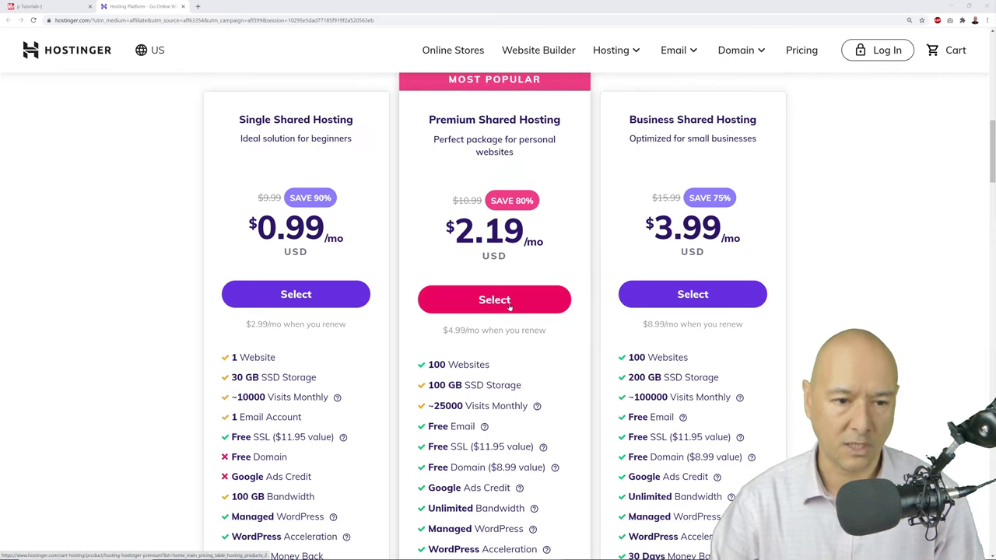
Select Premium Shared Hosting and set the billing period to 1 month ($10.99 subtotal).
click(510, 306)
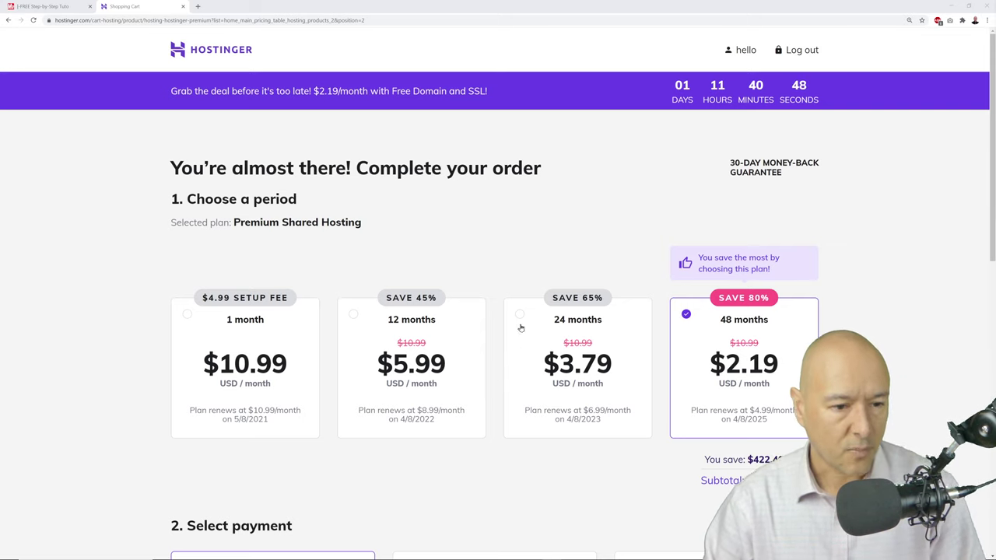
click(355, 313)
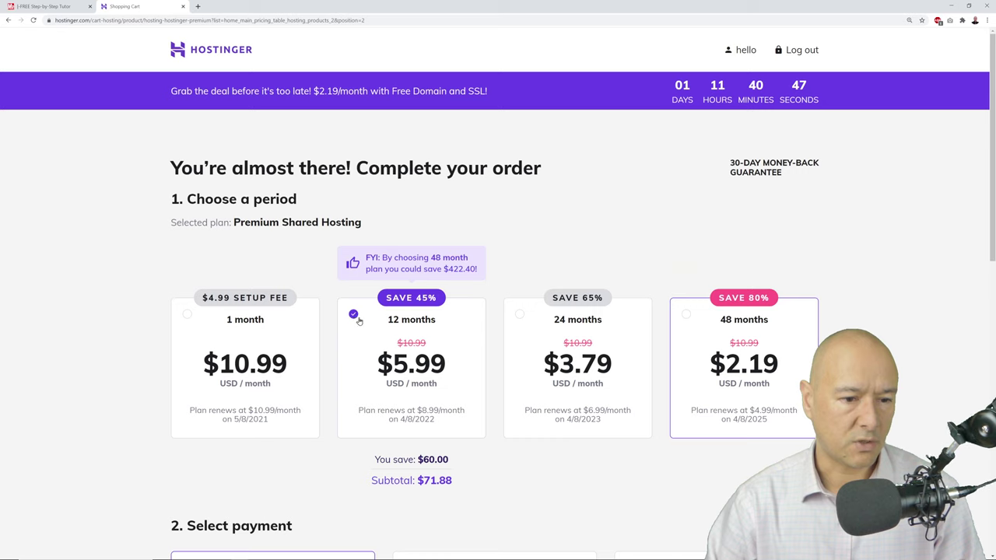
click(188, 315)
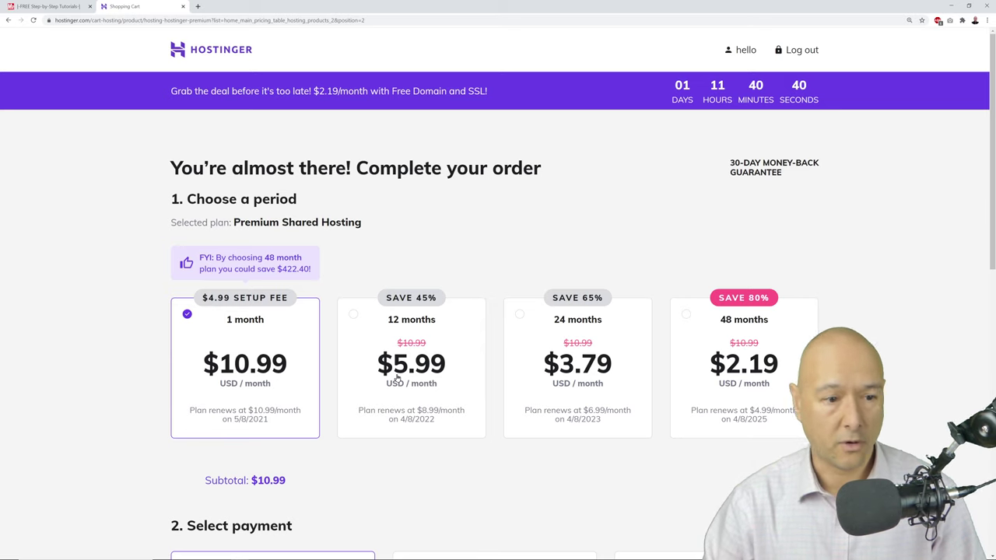
scroll(433, 436, down, 1)
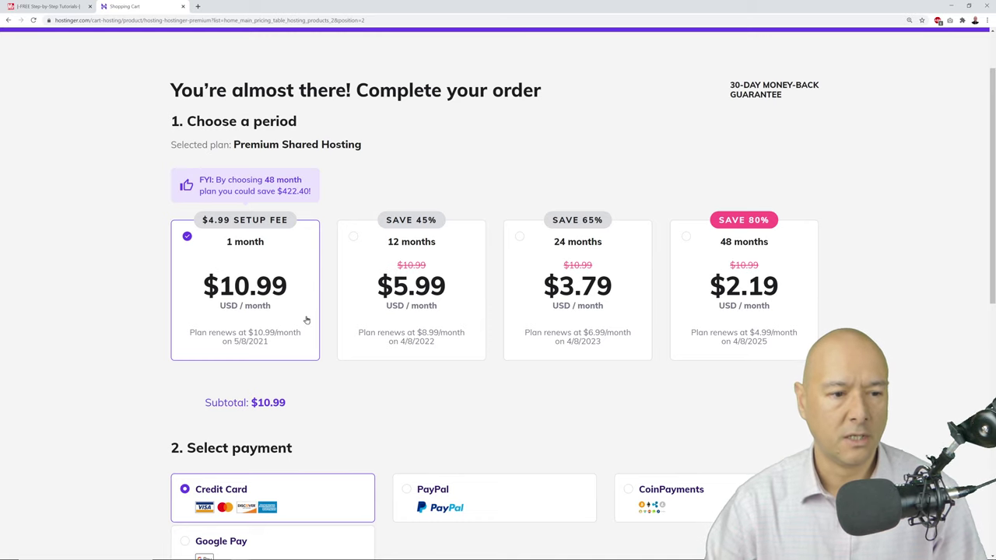
scroll(448, 333, down, 1)
scroll(447, 335, down, 3)
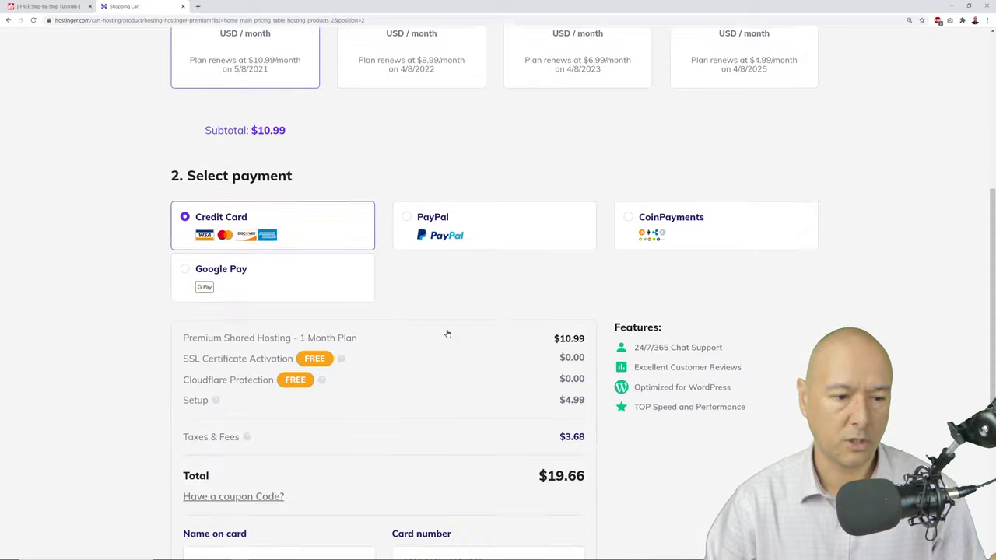
scroll(452, 337, down, 1)
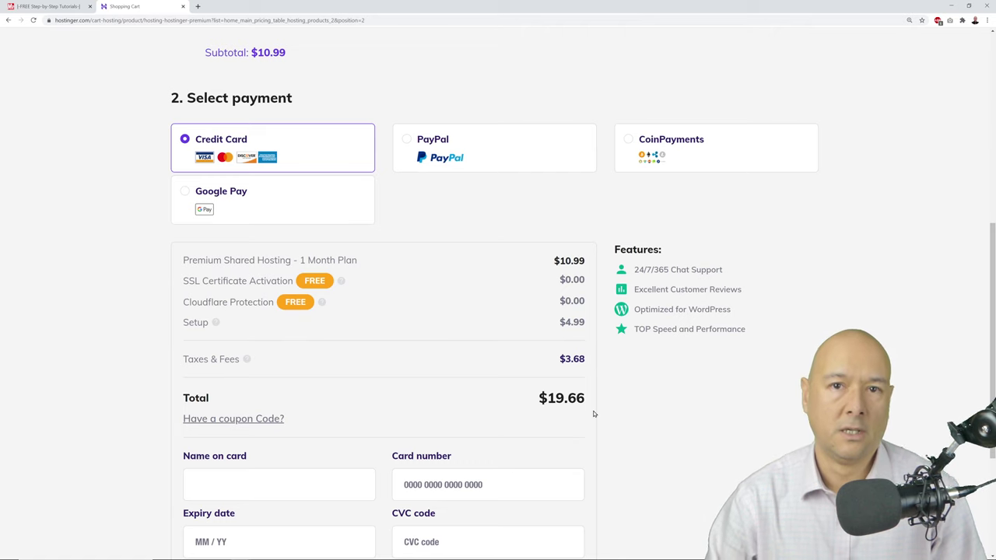
scroll(758, 396, up, 5)
scroll(759, 397, up, 1)
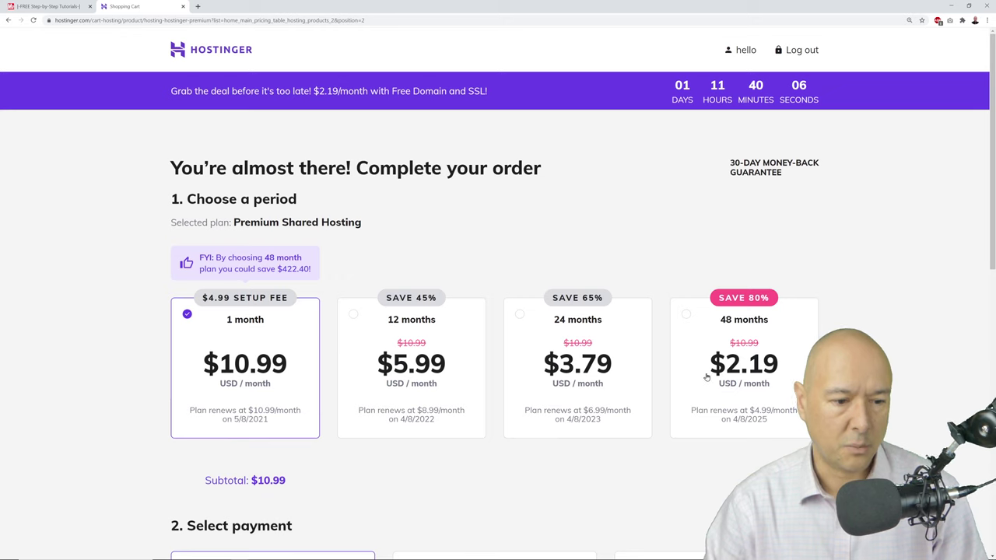
scroll(628, 368, down, 1)
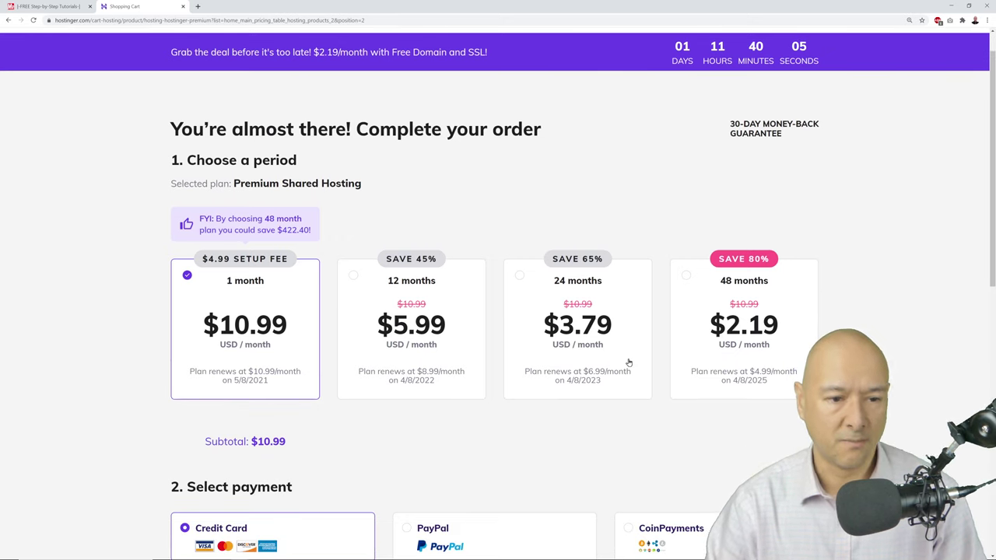
Choose the 12-month period at $5.99/month and review the $71.88 order summary.
click(350, 277)
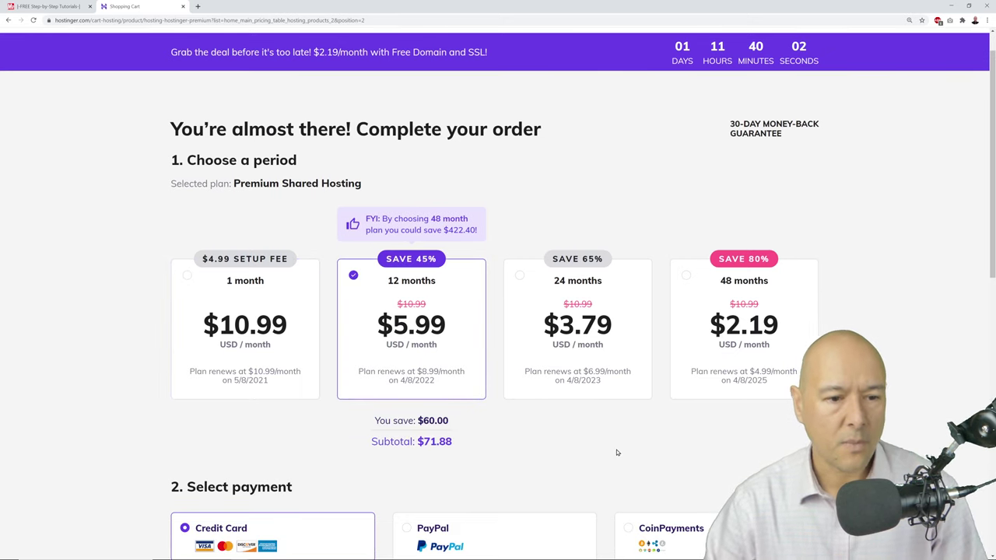
scroll(616, 451, down, 1)
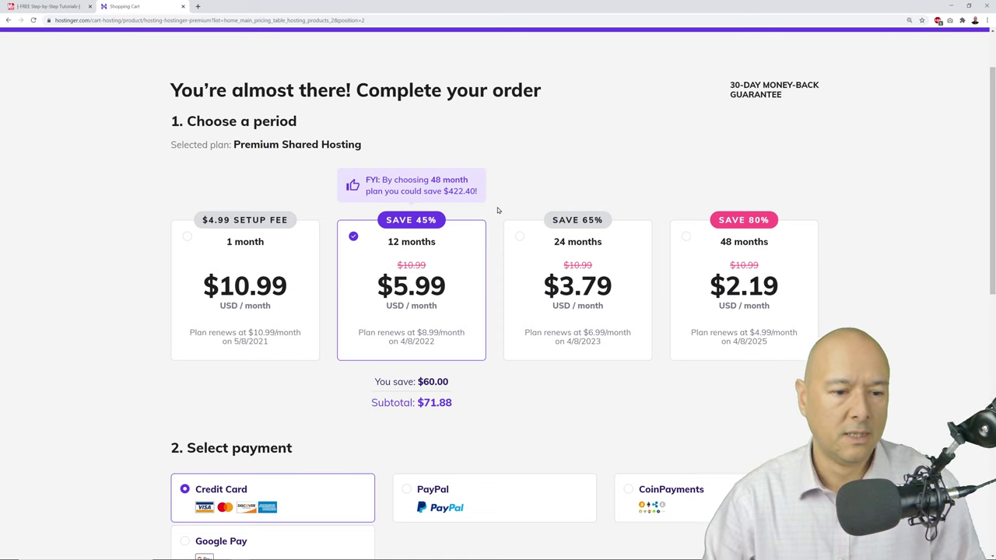
scroll(497, 195, down, 1)
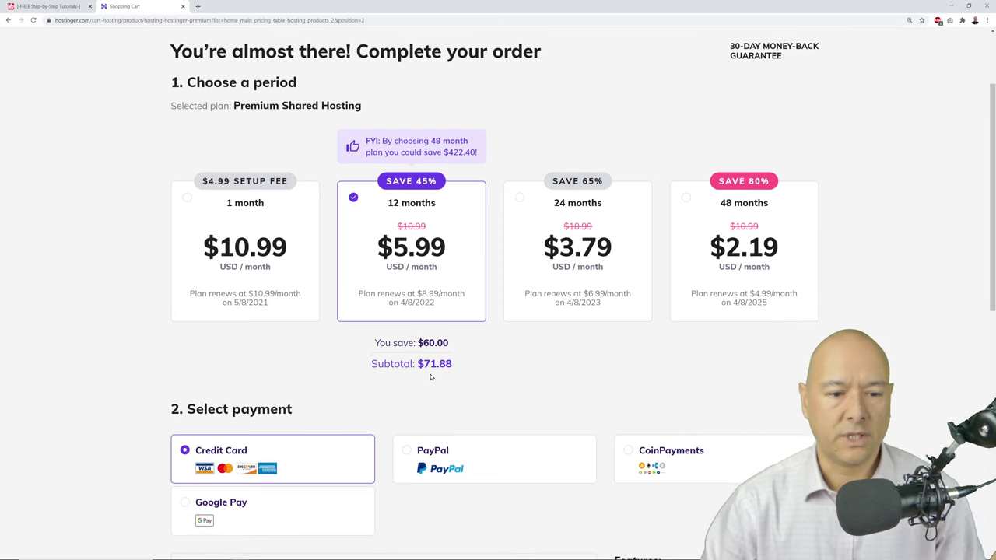
scroll(520, 363, down, 5)
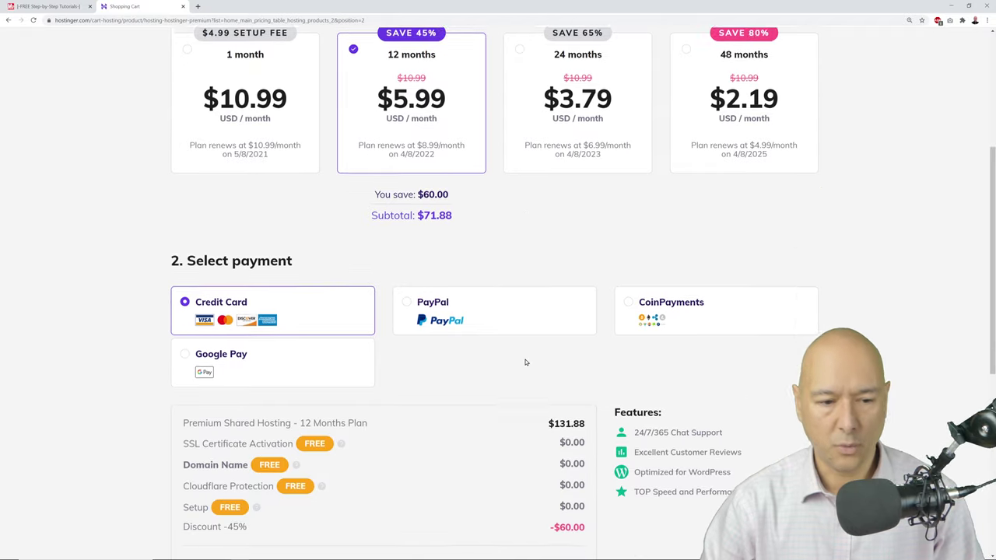
scroll(591, 343, up, 2)
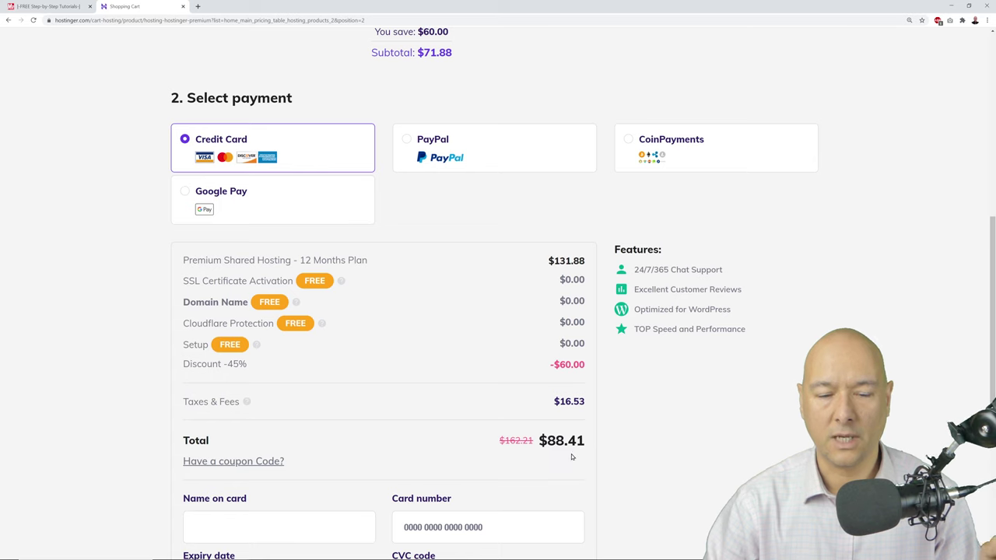
scroll(642, 445, up, 4)
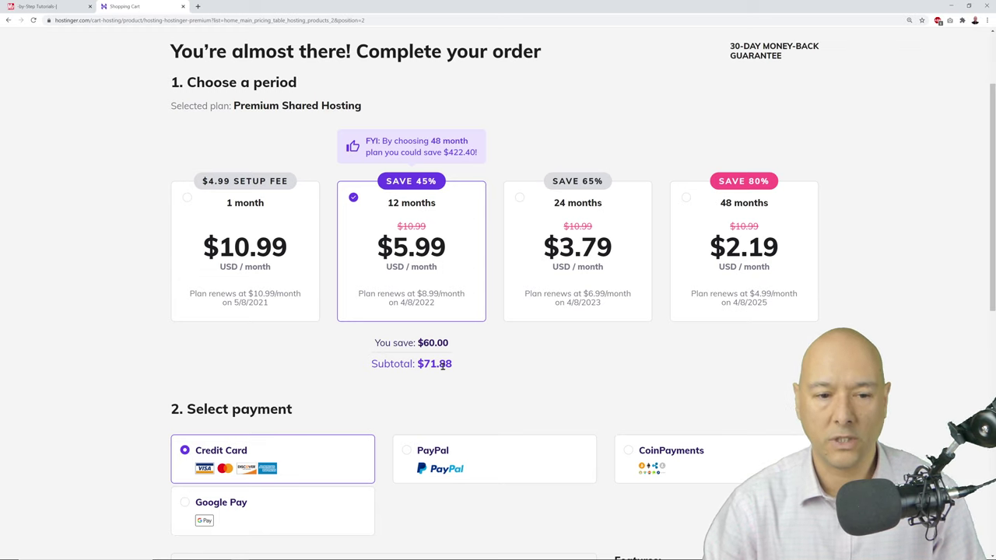
Compare 24- and 48-month pricing, then settle on the 12-month Premium plan.
click(518, 200)
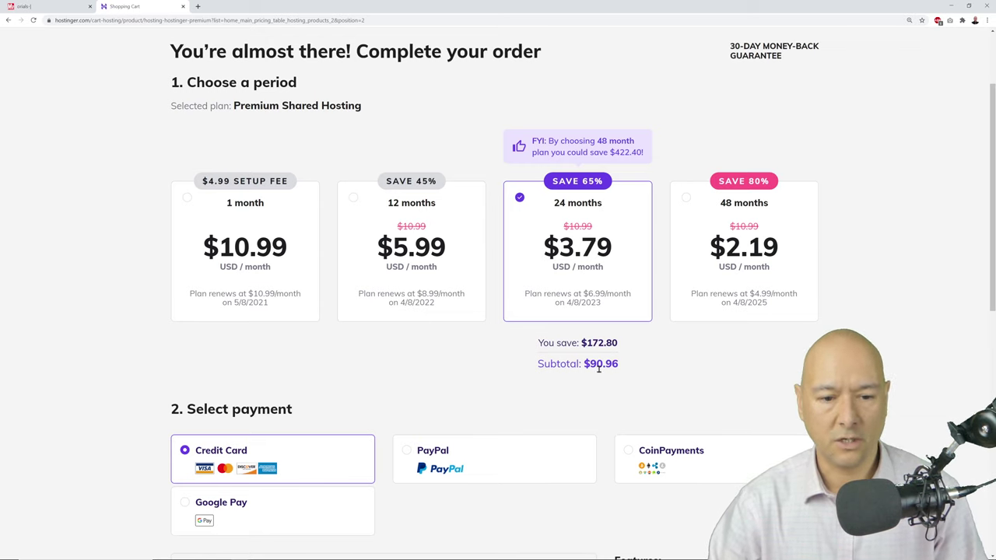
click(353, 197)
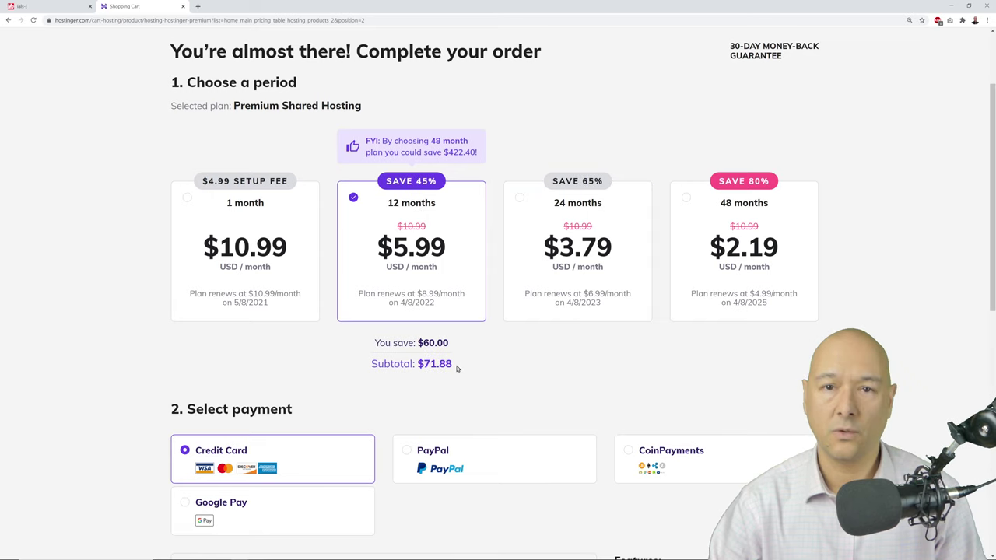
click(520, 198)
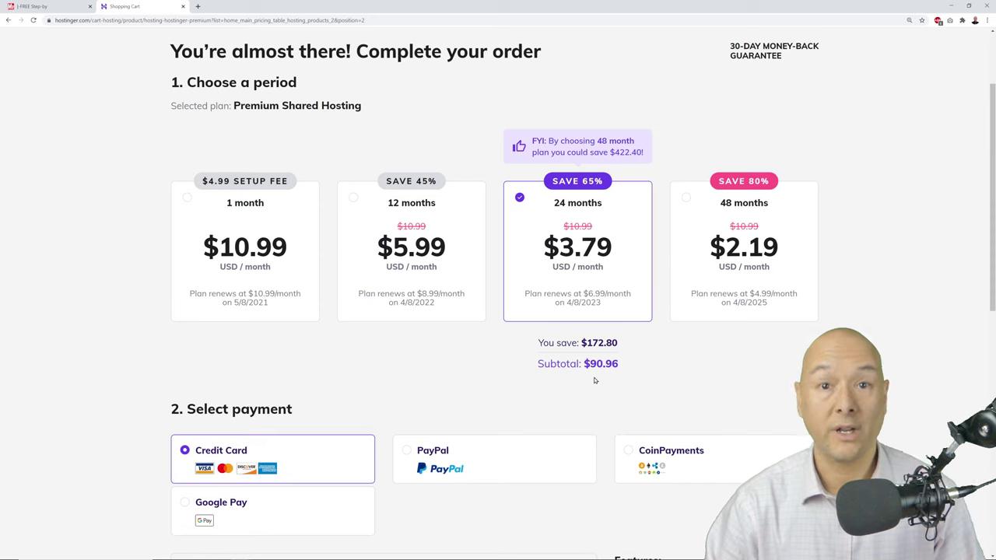
click(684, 201)
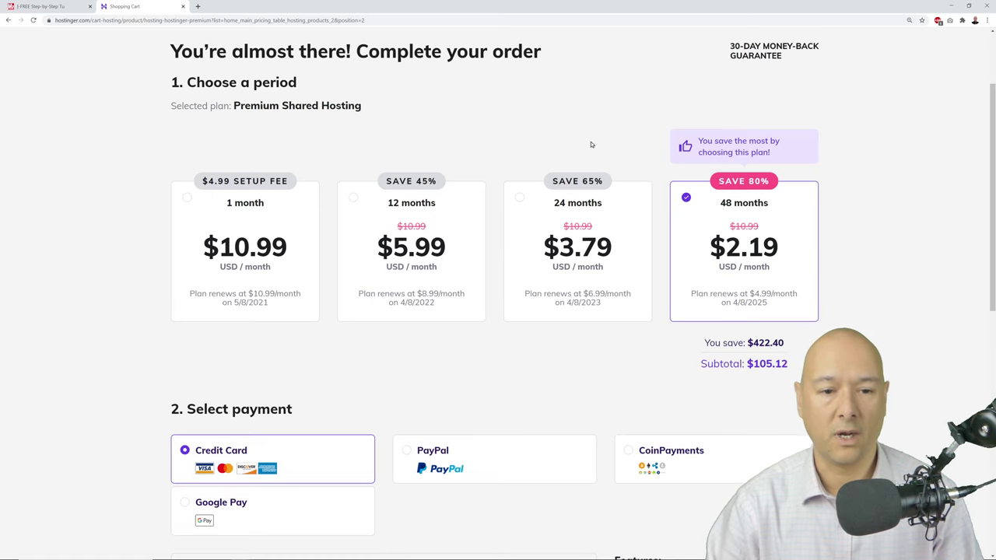
click(519, 199)
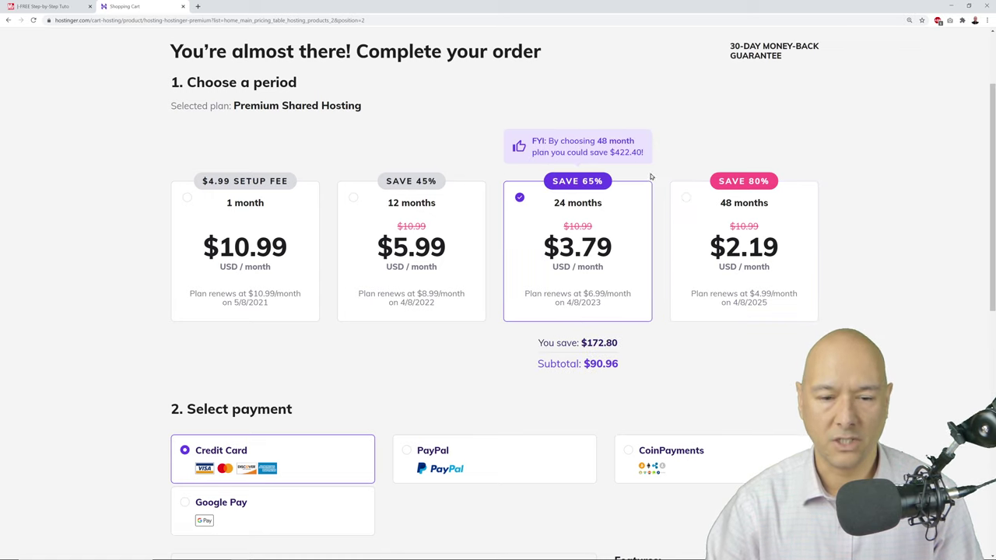
click(688, 201)
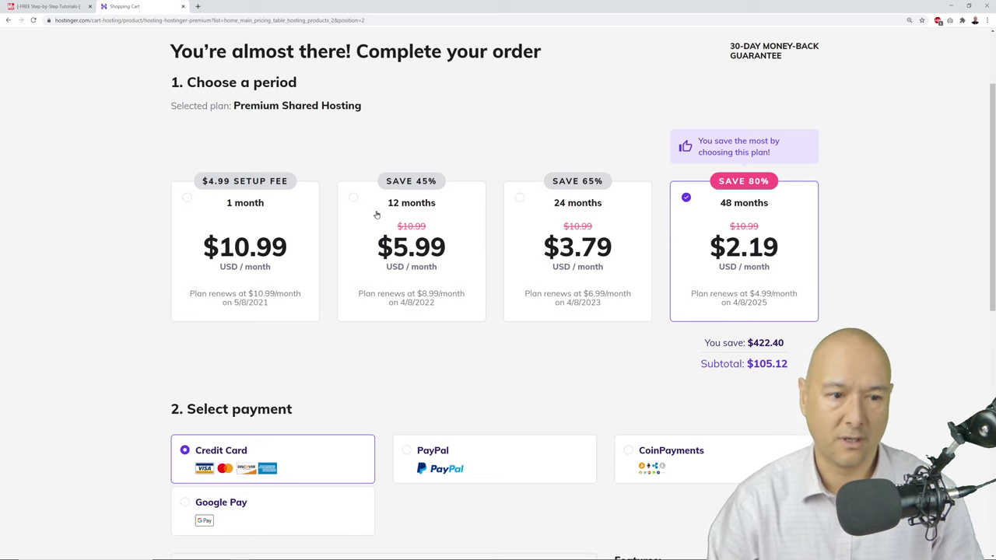
click(355, 197)
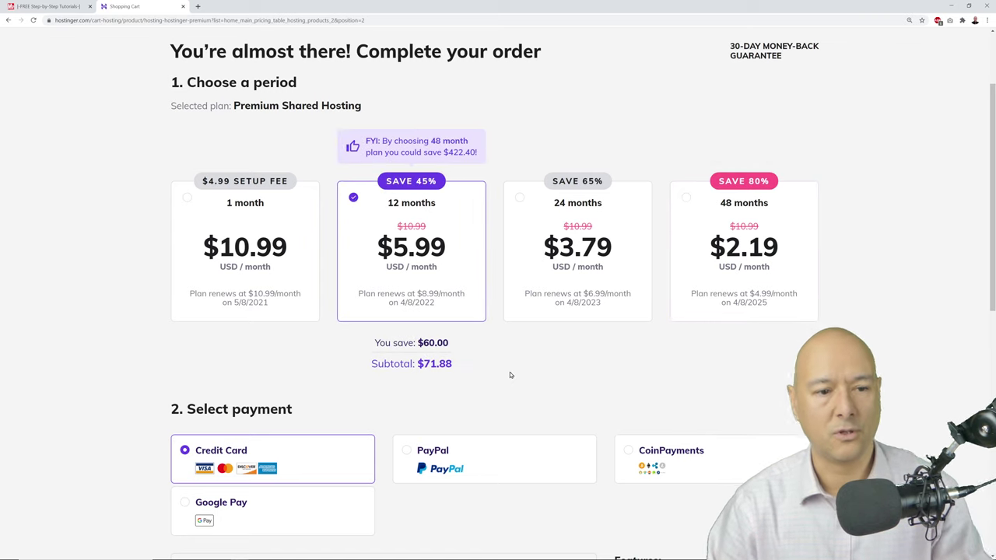
scroll(504, 352, down, 3)
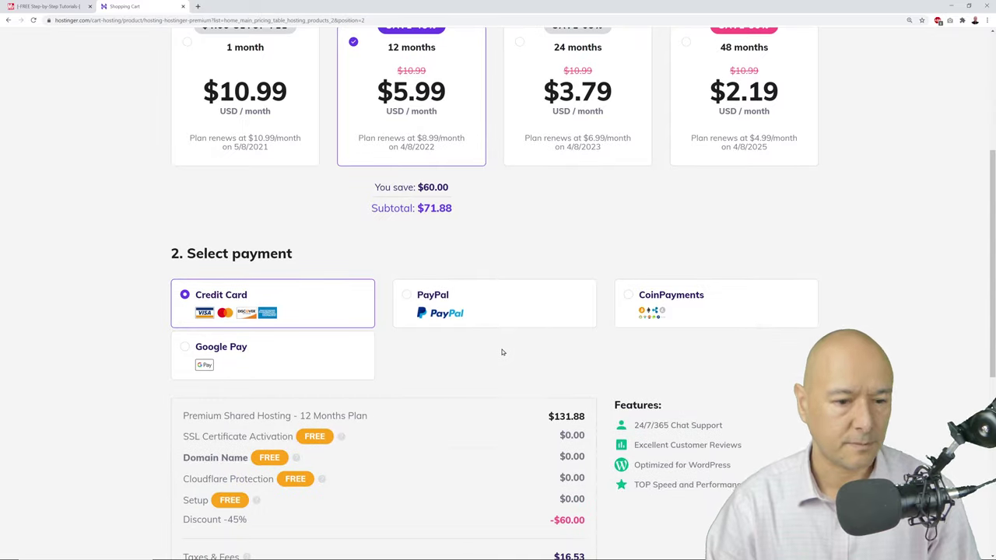
Select PayPal as the payment method and check the $88.41 order total.
scroll(507, 350, down, 1)
scroll(507, 350, up, 1)
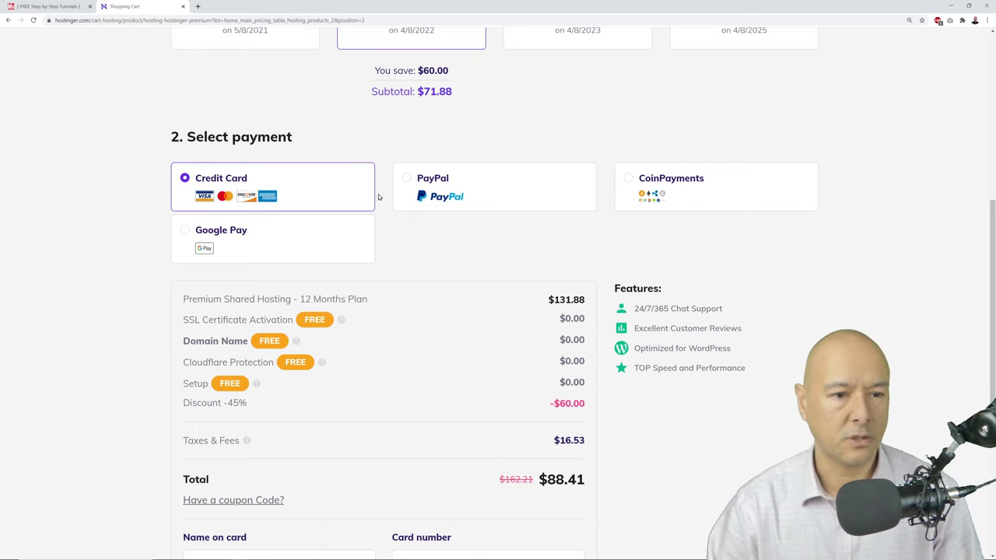
click(410, 186)
scroll(905, 264, down, 1)
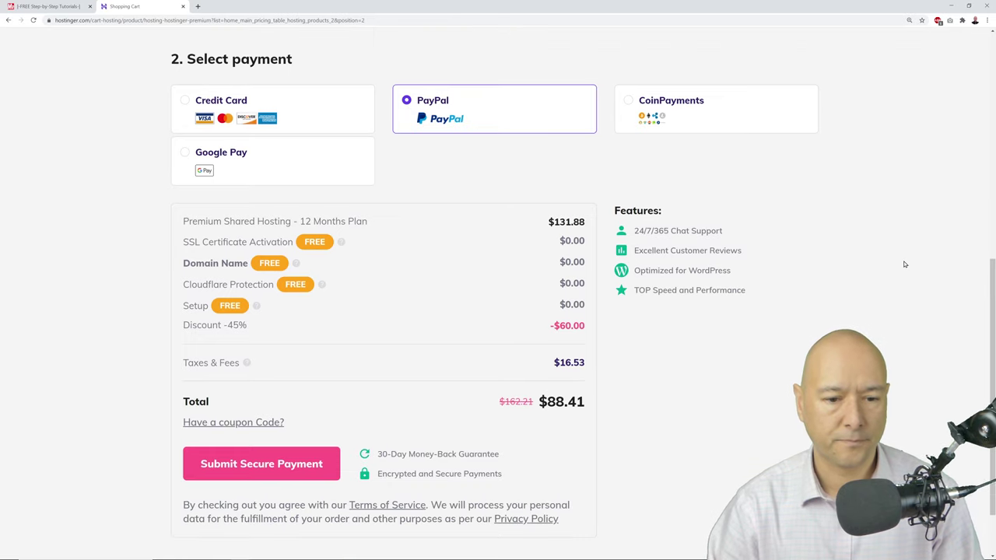
scroll(904, 264, down, 1)
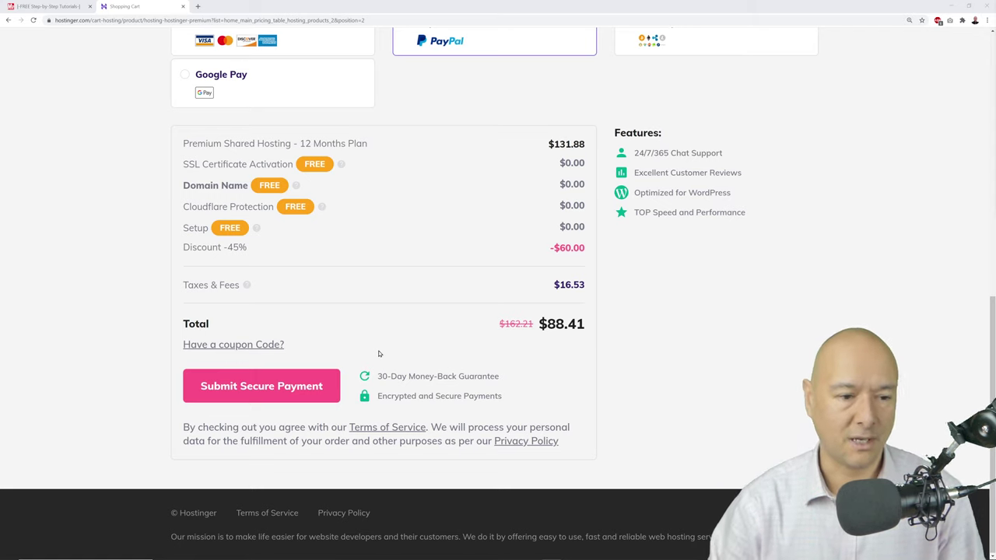
Enter and apply the coupon code MRWEBREVIEWS to the hosting order.
click(254, 347)
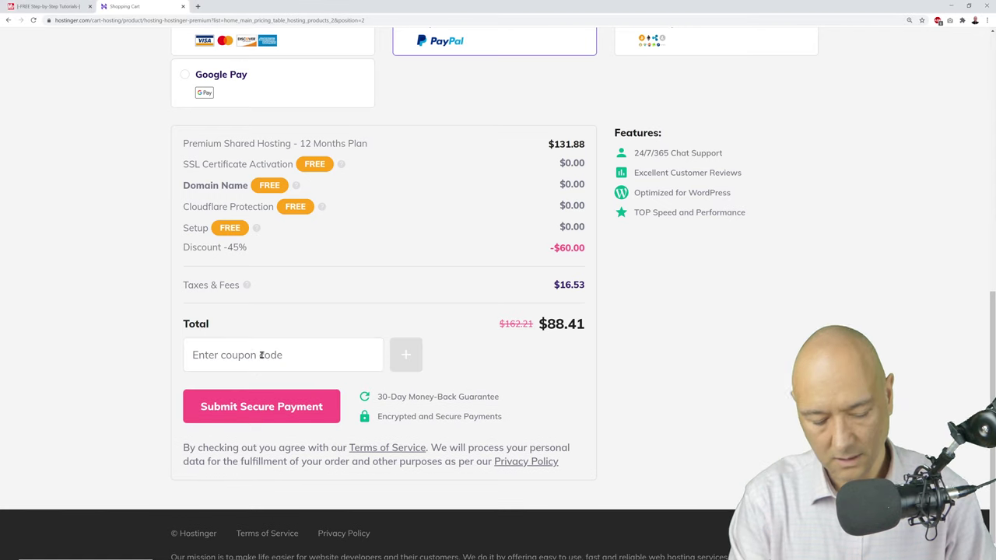
click(262, 355)
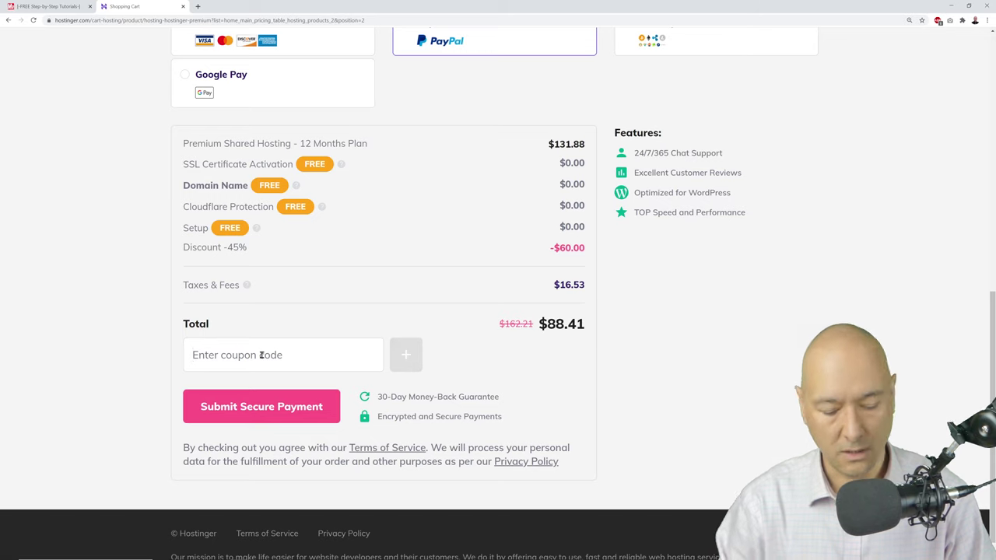
text(MRWEBREVIE)
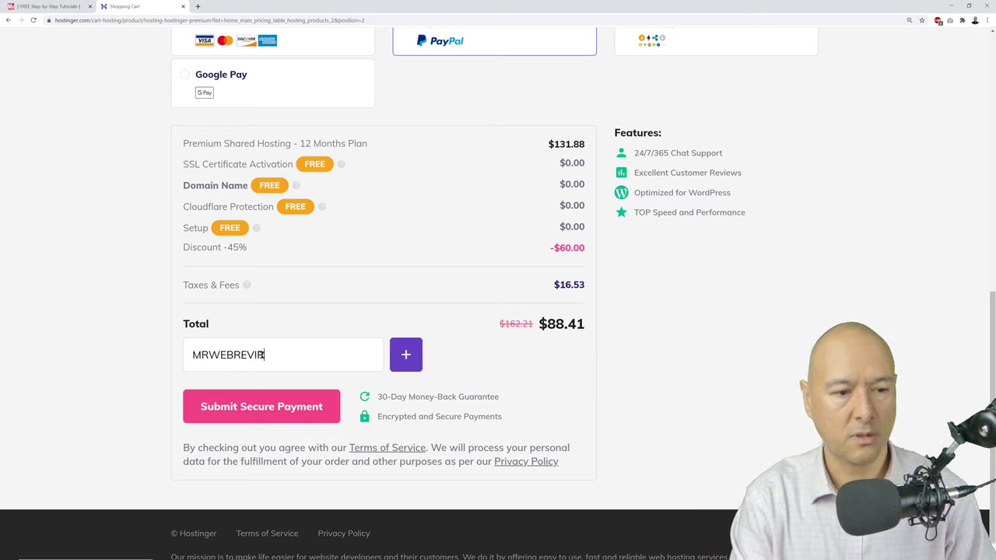
key(BackSpace)
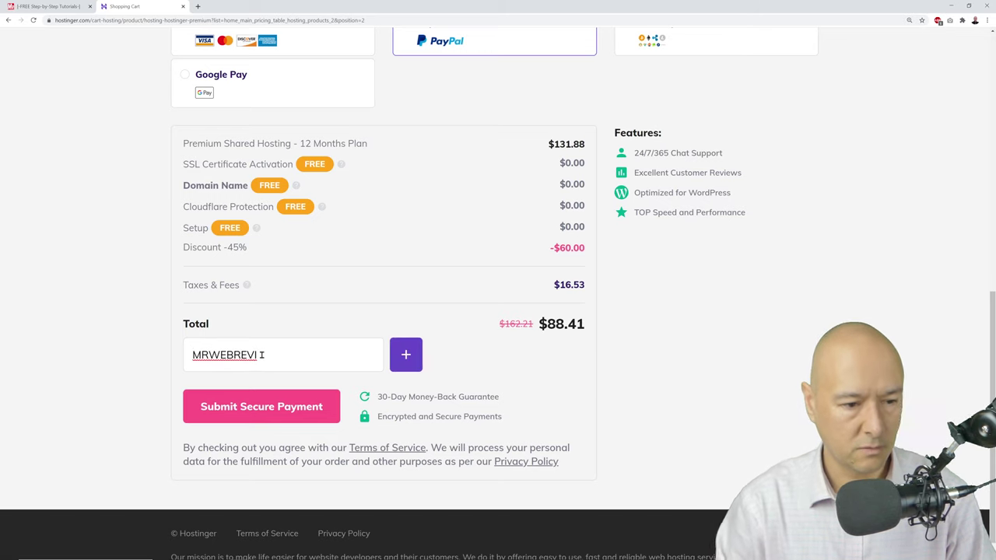
text(EWS)
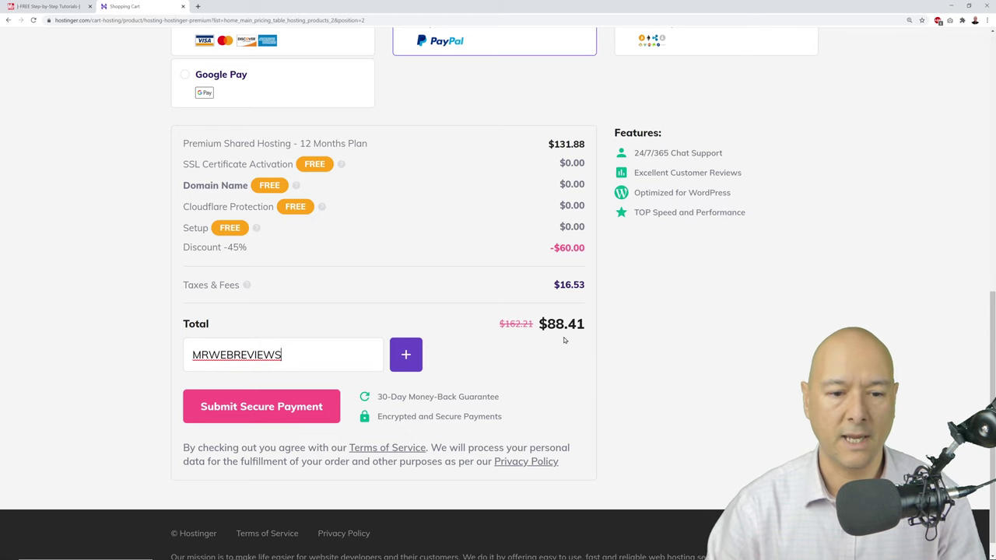
click(416, 356)
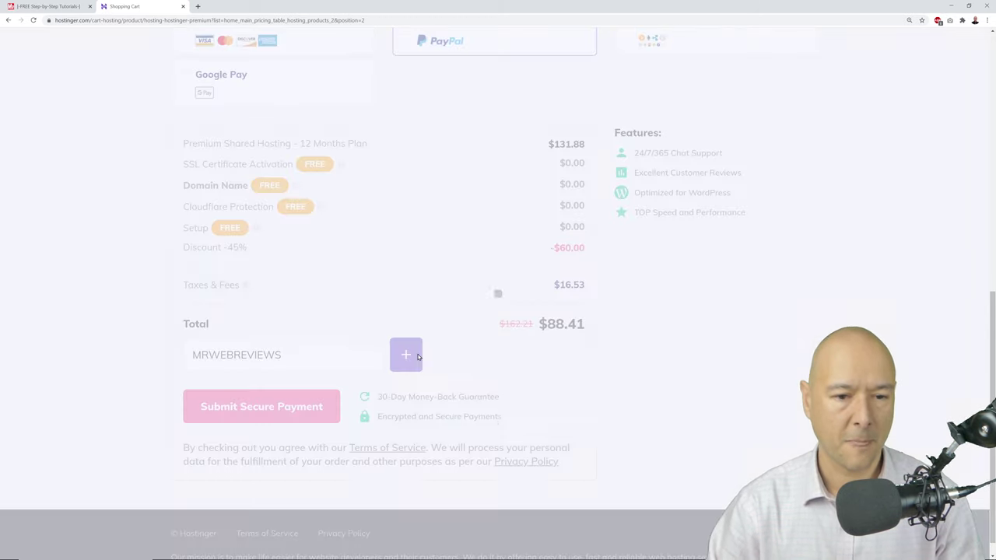
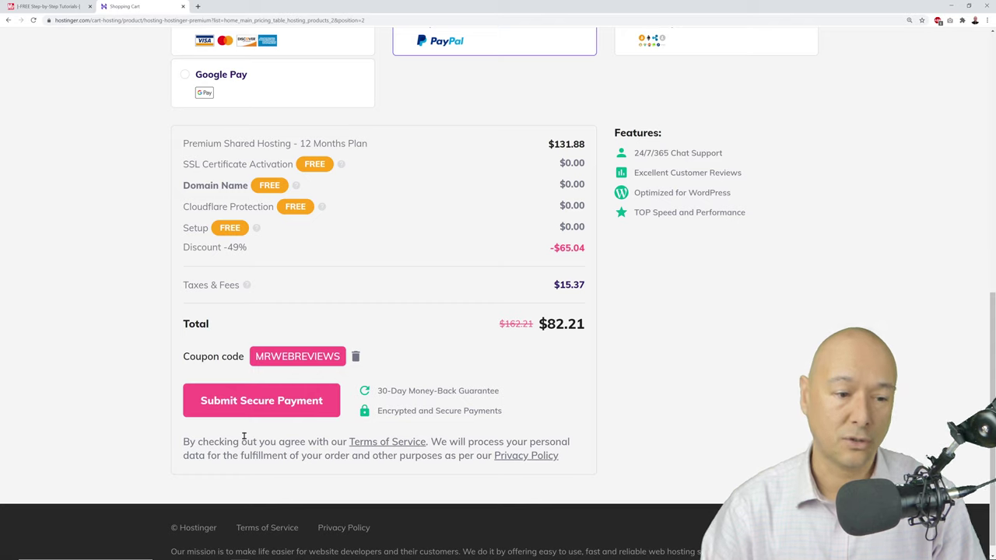
Submit the secure payment for the hosting order.
click(259, 401)
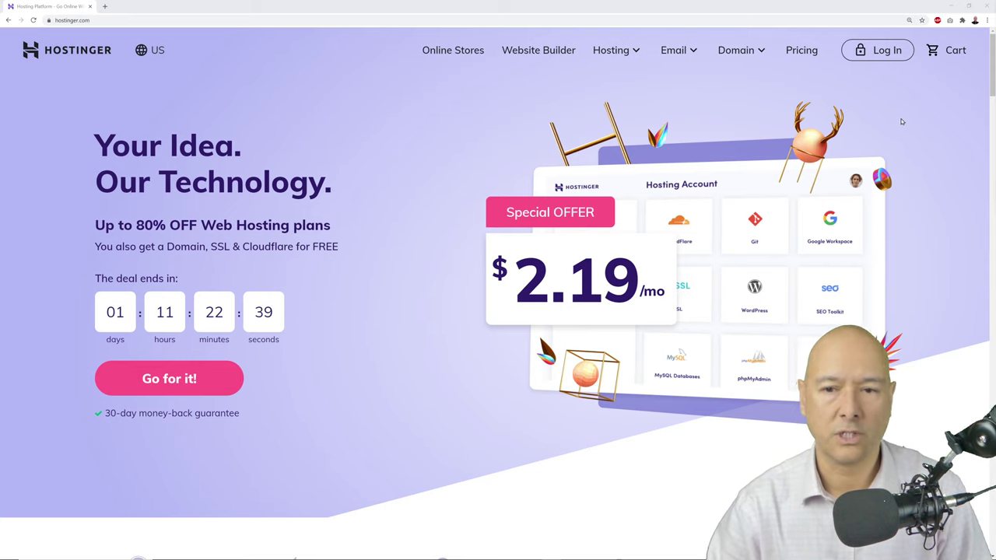
Log in to the Hostinger account with the autofilled credentials and start claiming the free domain.
click(885, 52)
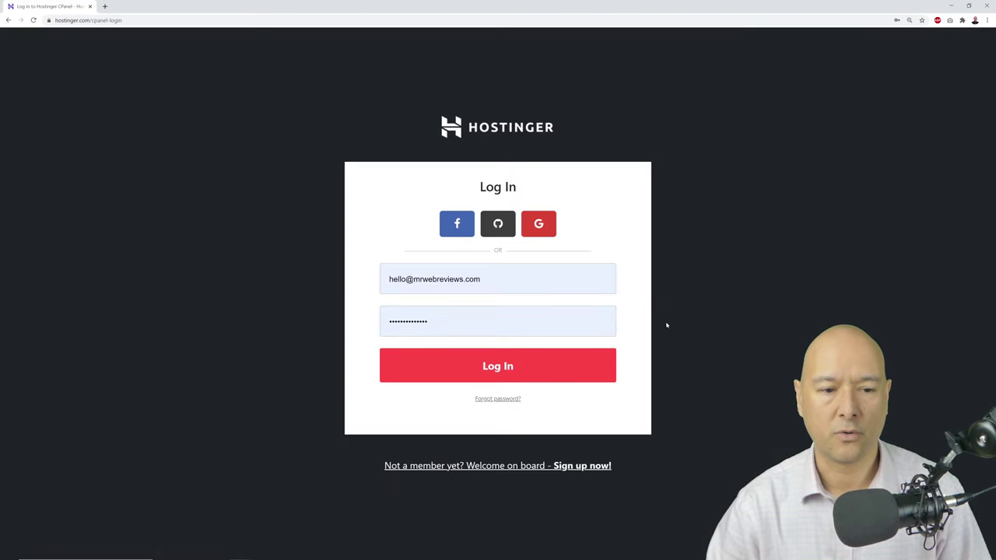
click(529, 369)
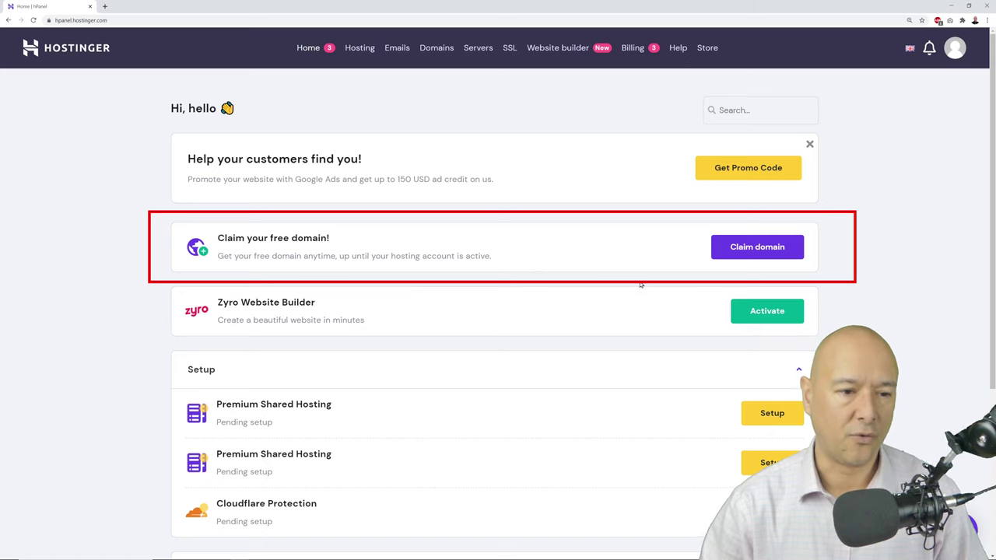
click(757, 253)
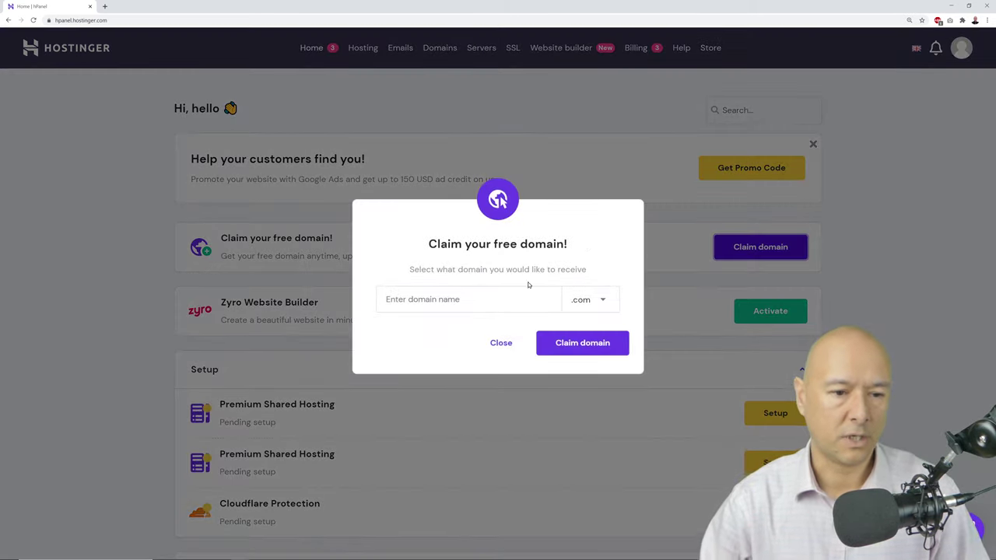
Enter 'yourdomainname' as the free domain name.
click(504, 295)
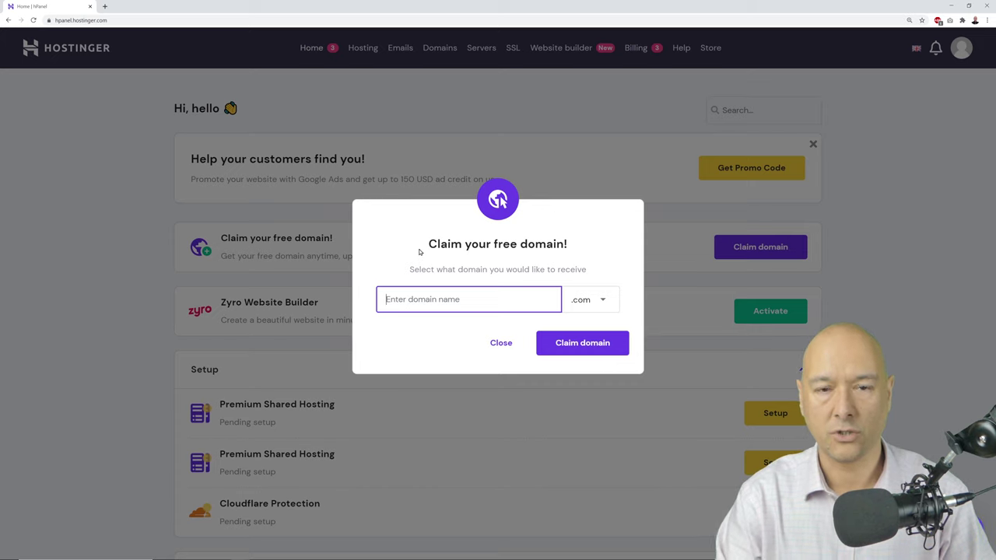
text(yourdoma)
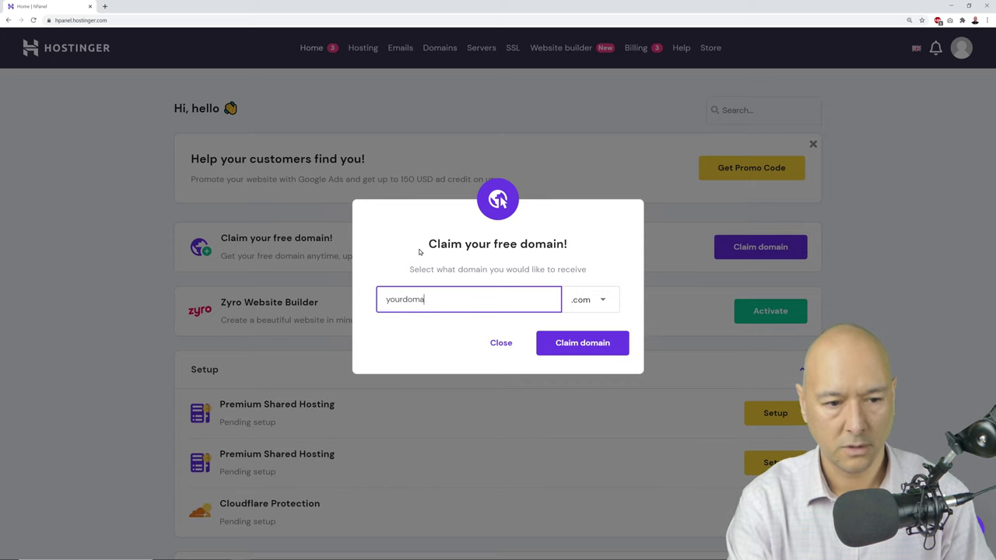
text(inname)
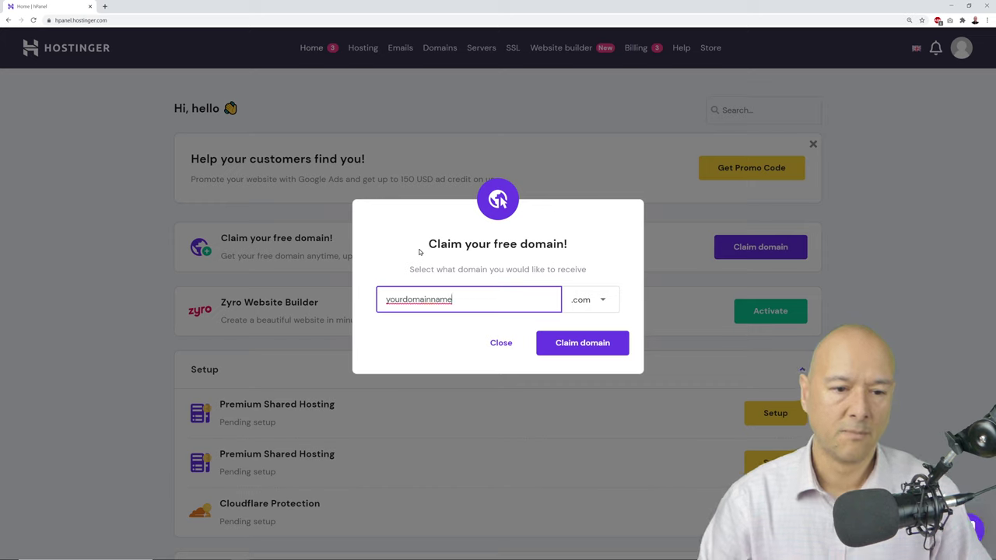
click(490, 267)
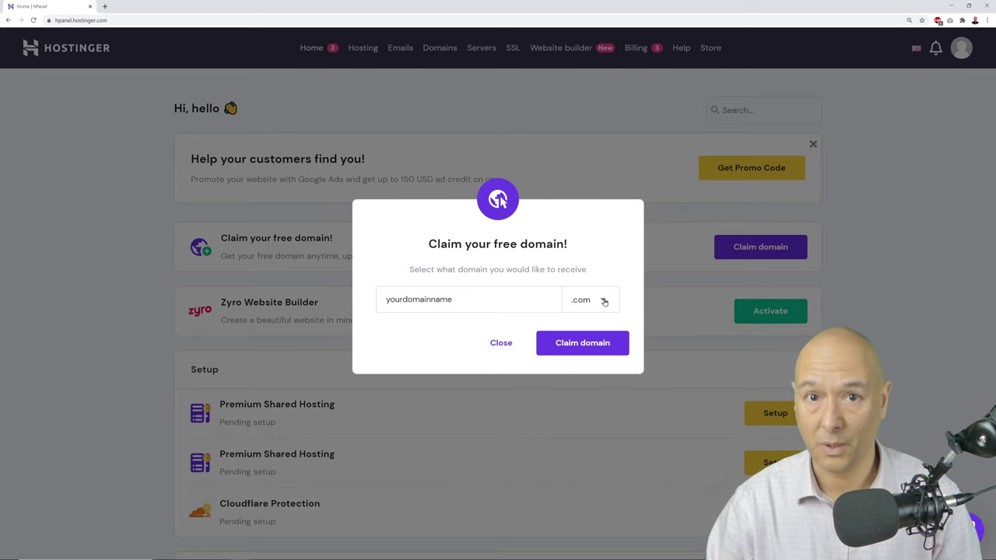
click(478, 300)
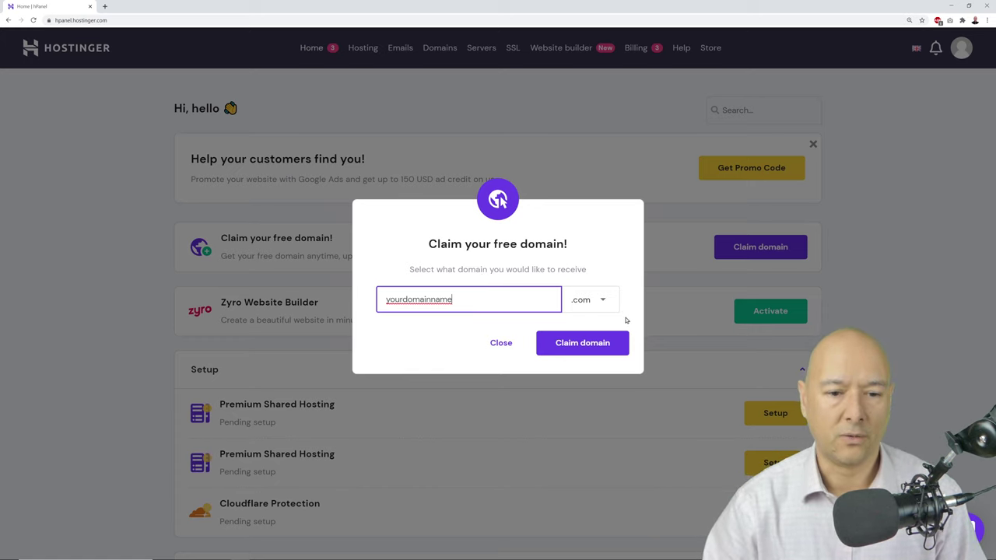
Browse the domain extension list, keep .com, and close the free-domain dialog unclaimed.
click(601, 303)
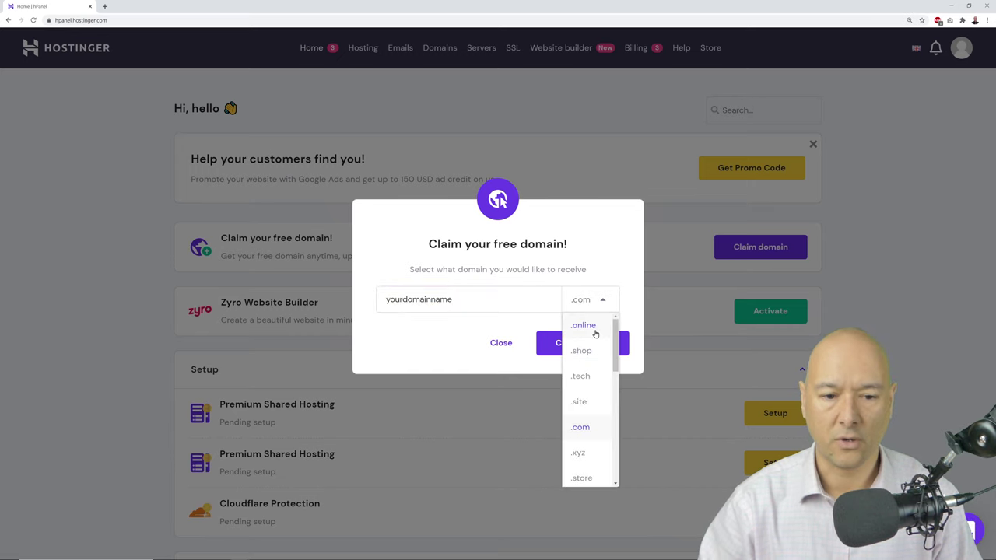
scroll(595, 358, down, 3)
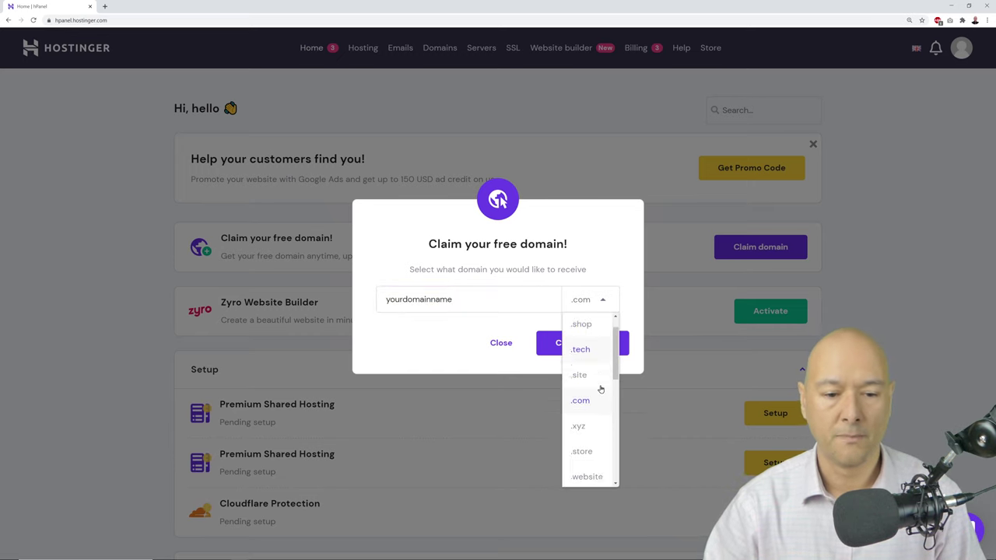
scroll(596, 358, down, 4)
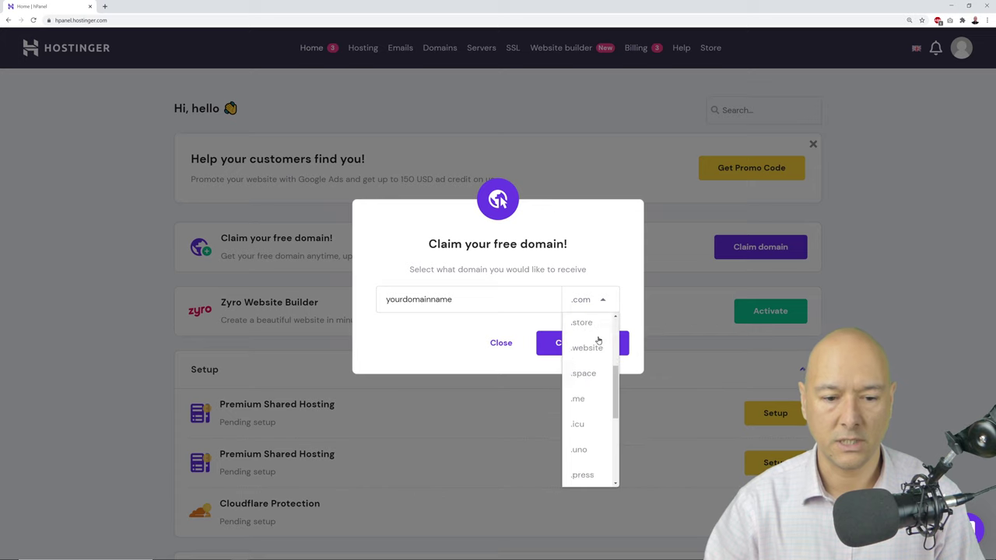
scroll(592, 376, down, 5)
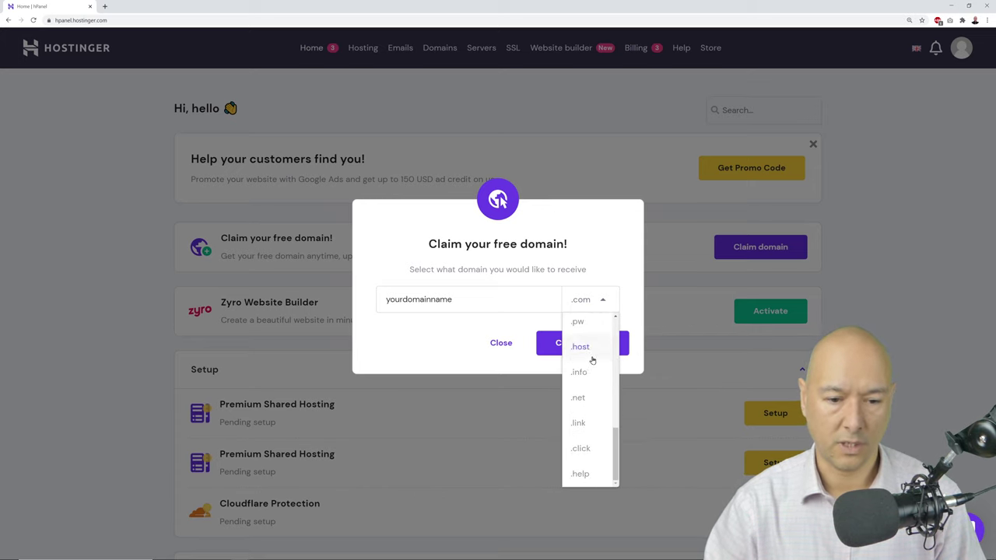
click(582, 259)
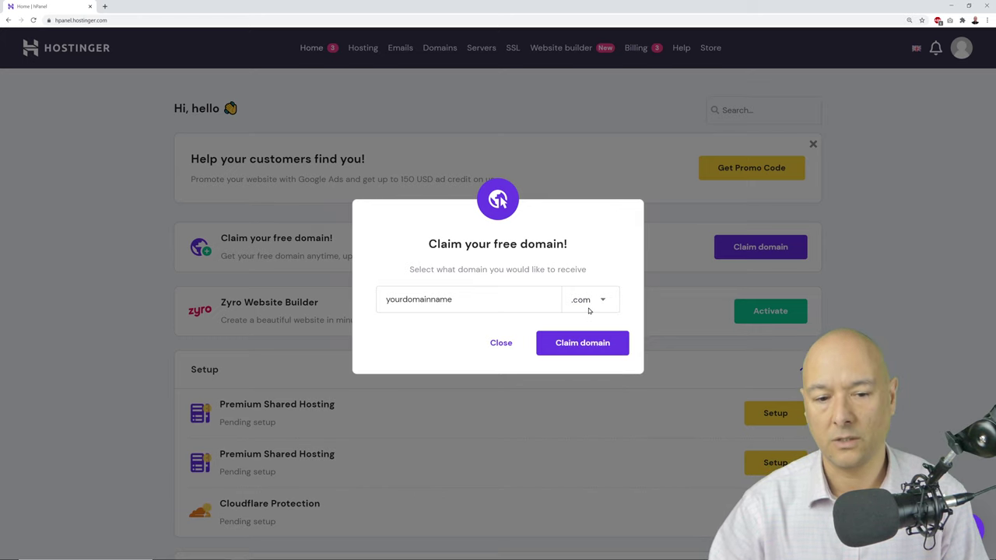
click(601, 302)
click(614, 264)
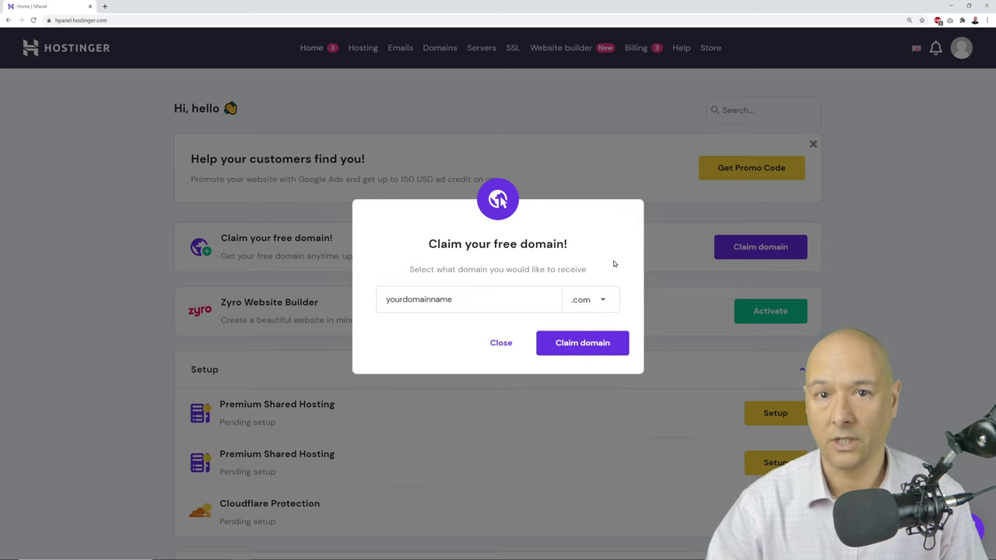
click(465, 303)
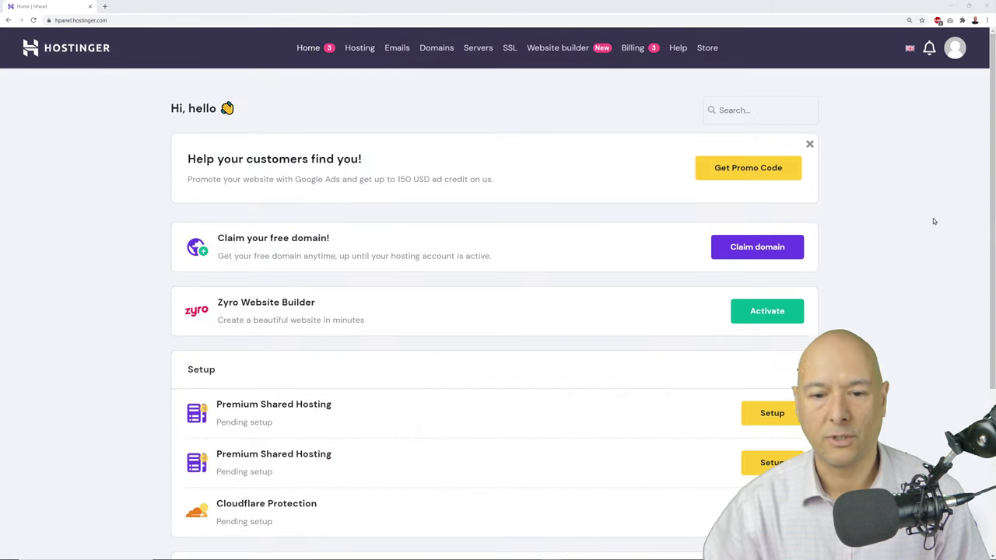
Start setup for the first pending Premium Shared Hosting plan in the Setup section.
scroll(930, 220, down, 3)
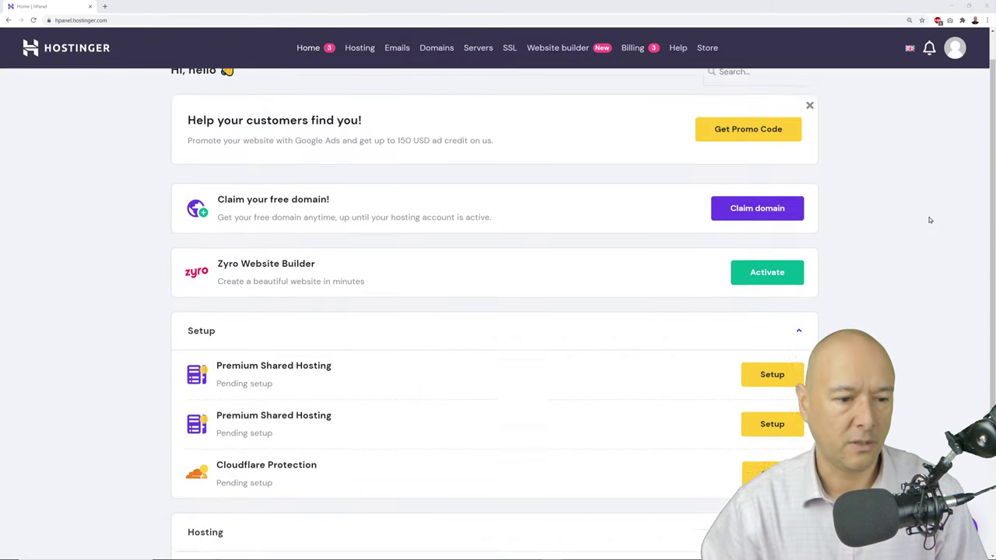
scroll(930, 220, down, 2)
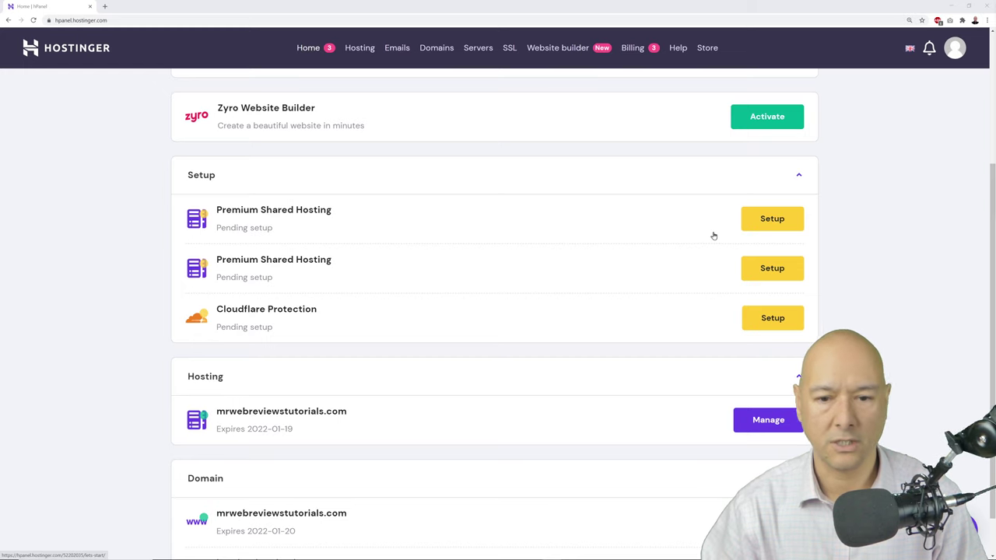
click(772, 222)
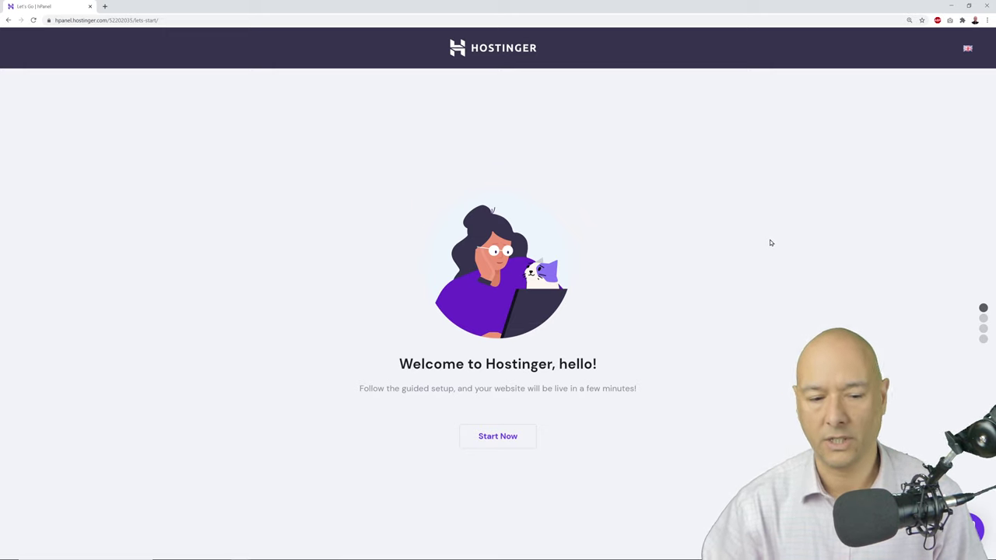
Set up the hosting with bestlondonplumber.com, starting from scratch, and finish the setup.
click(506, 438)
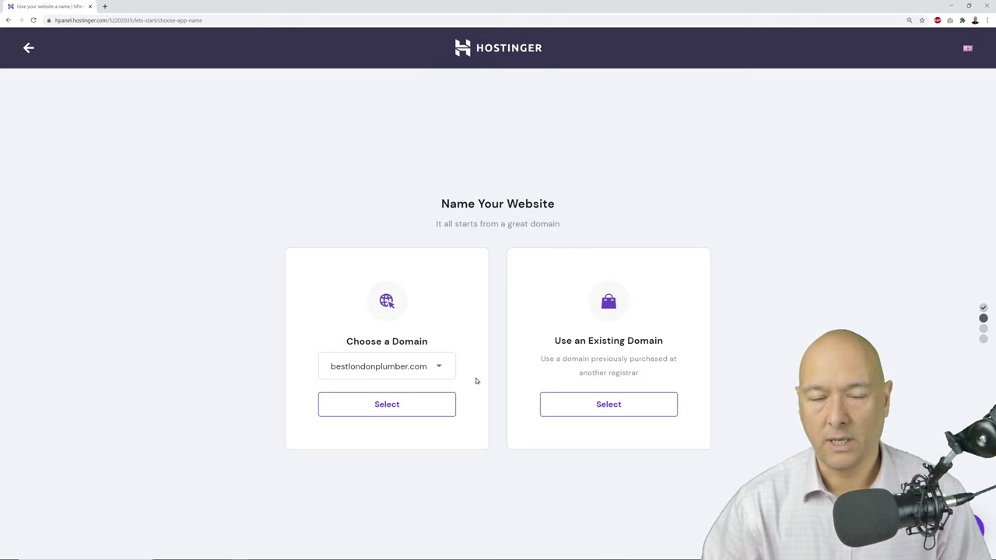
click(440, 366)
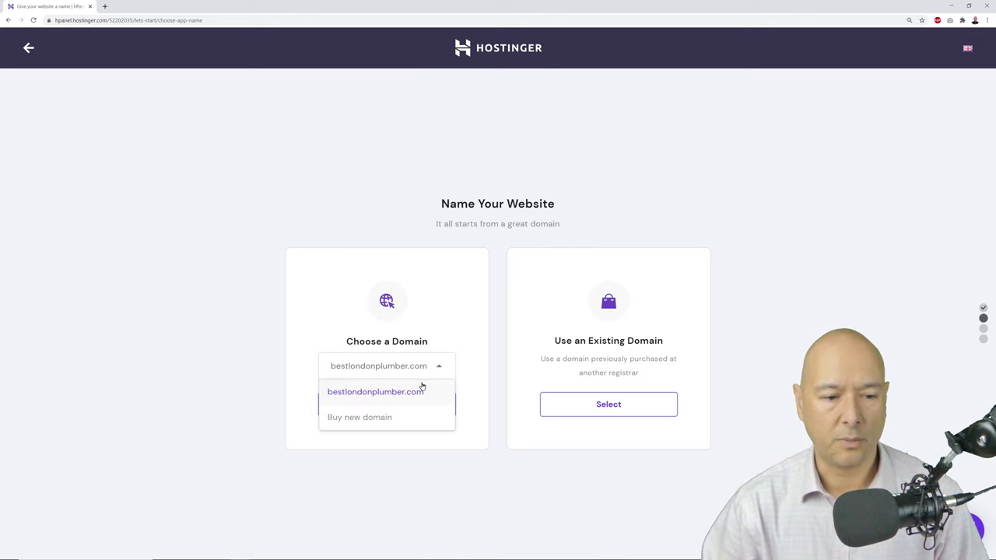
click(446, 319)
click(433, 371)
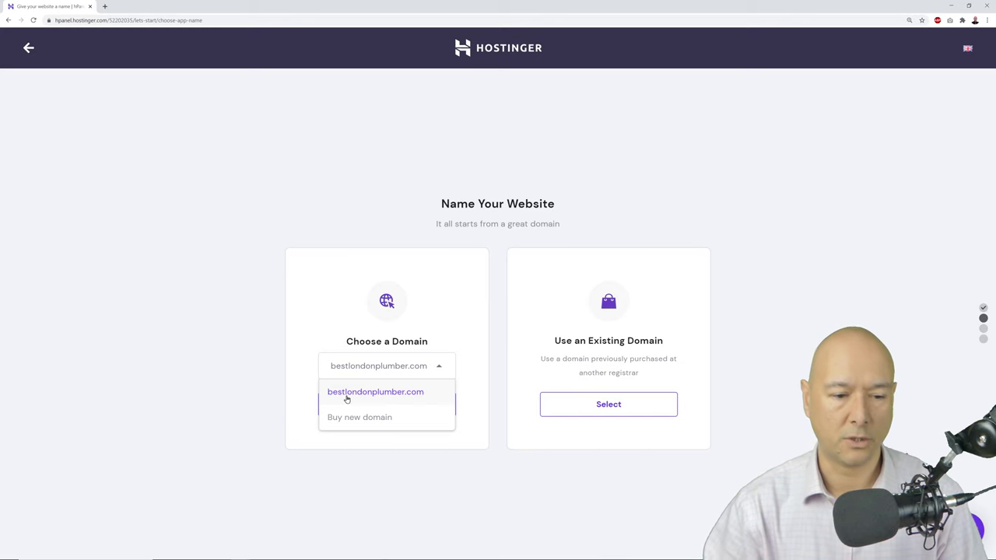
click(346, 398)
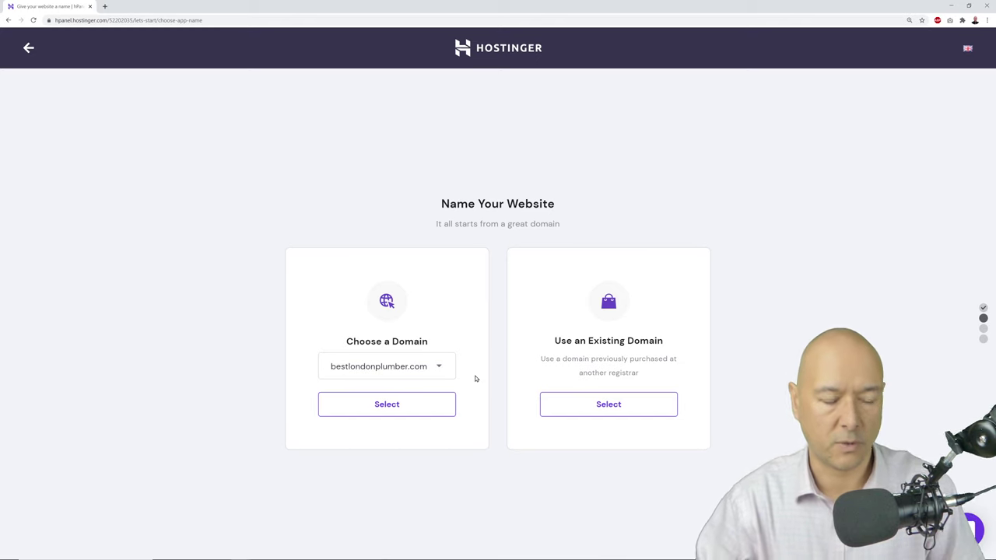
click(442, 406)
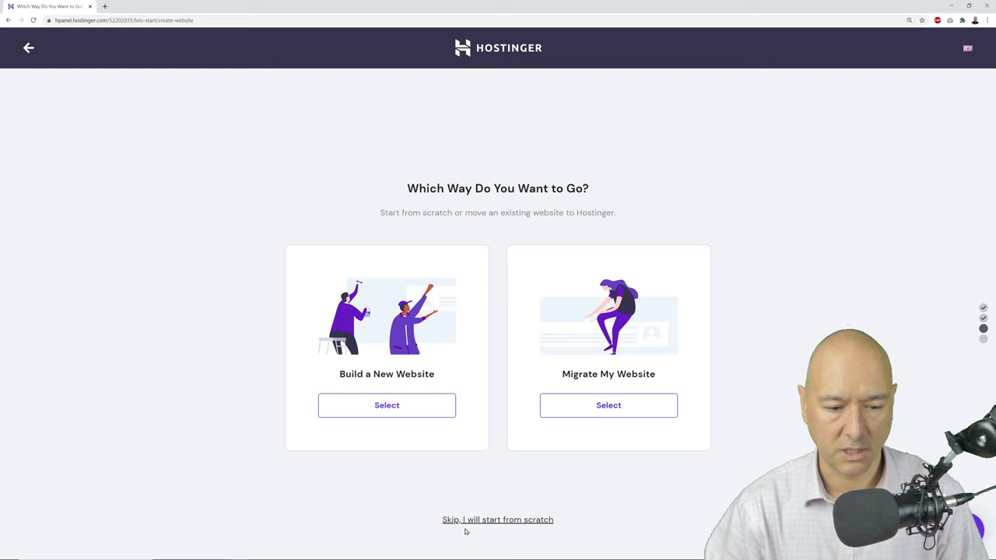
click(510, 522)
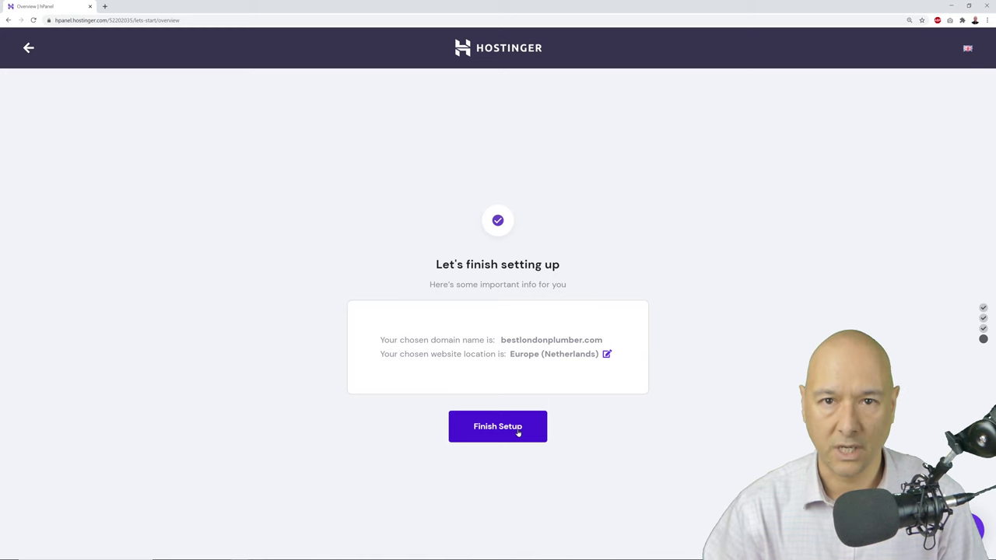
click(518, 432)
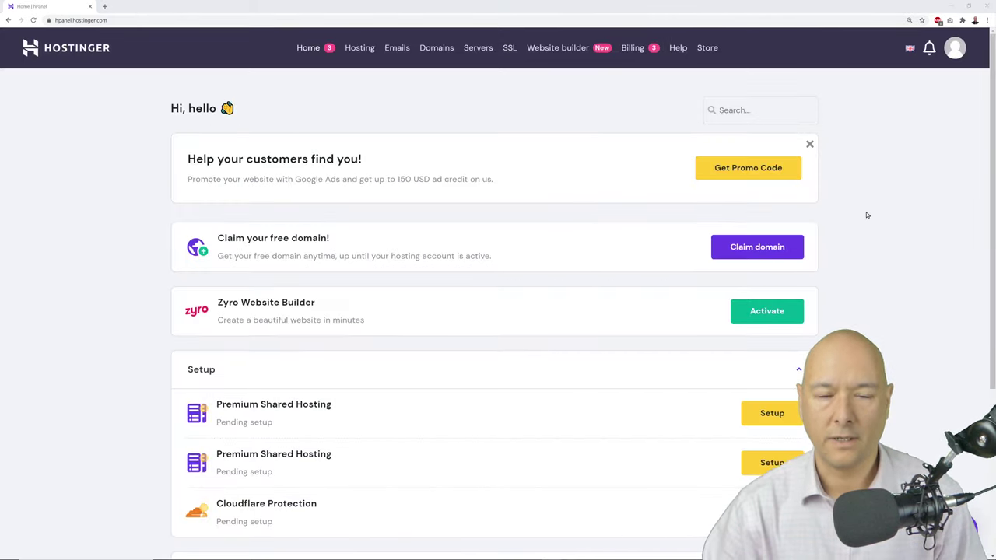
Open the mrwebreviewstutorials.com hosting account from the Hosting section.
scroll(865, 192, down, 3)
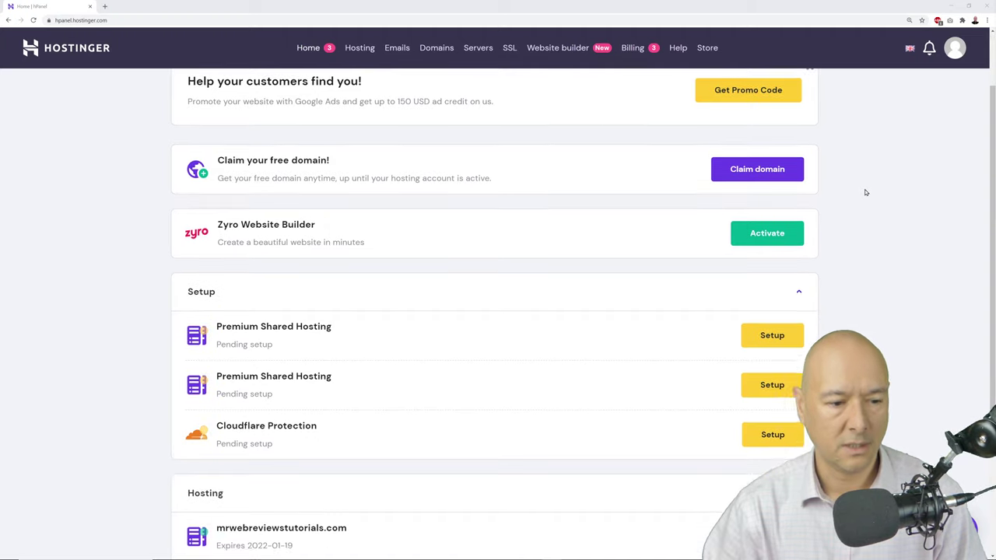
scroll(866, 192, down, 2)
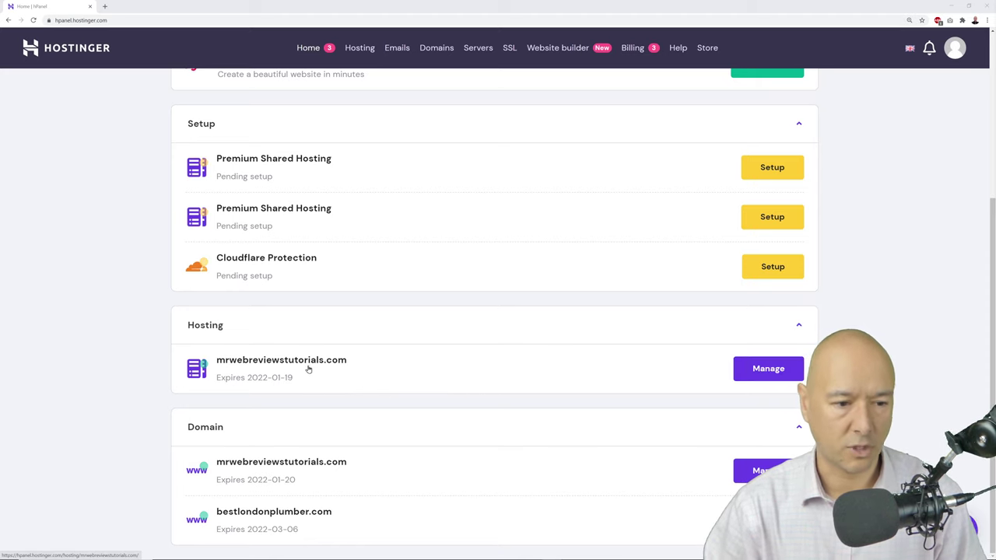
click(309, 367)
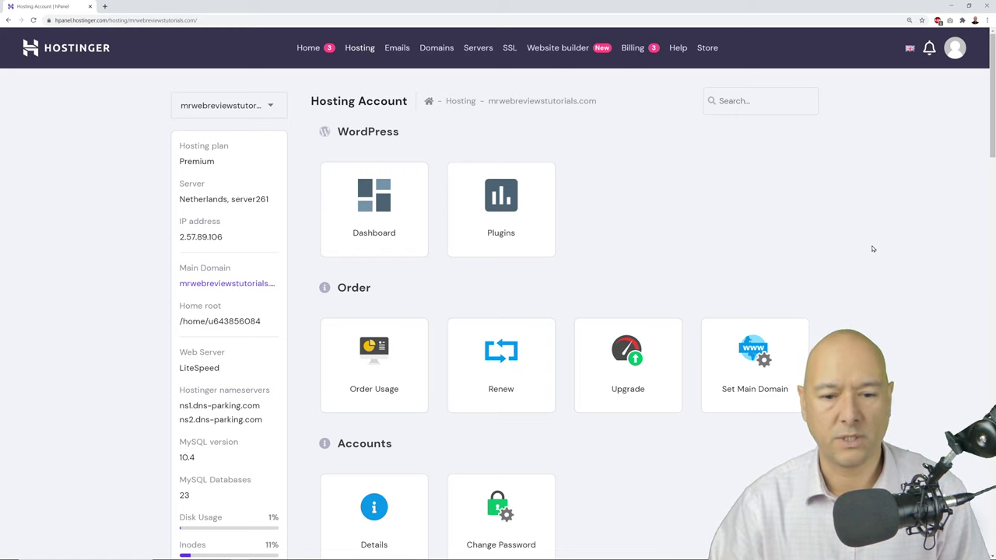
scroll(875, 247, down, 3)
scroll(689, 198, down, 6)
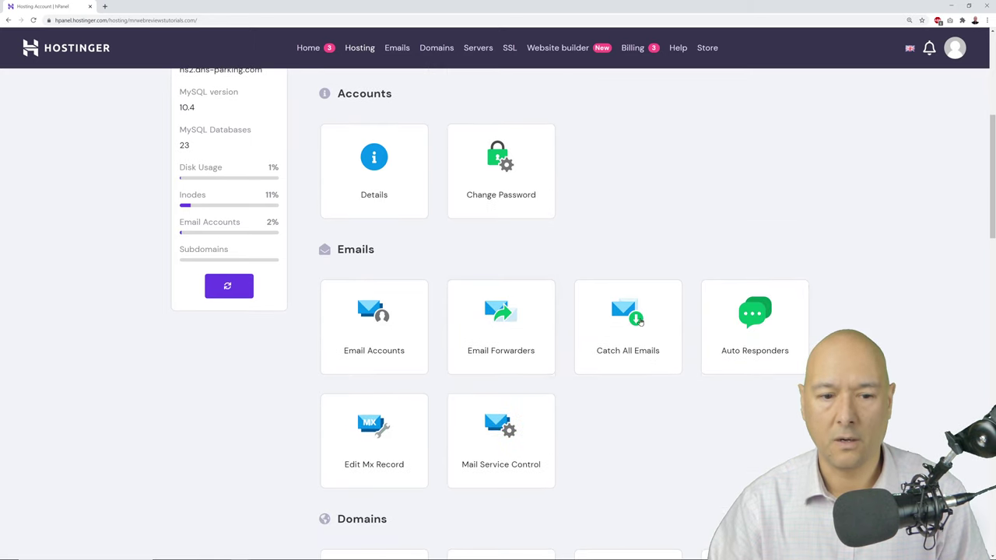
scroll(639, 322, down, 10)
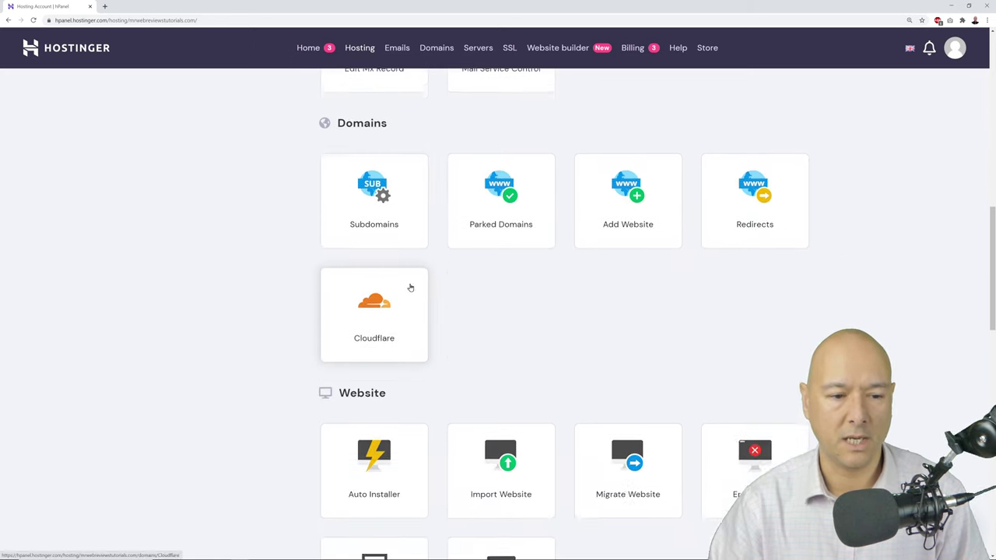
scroll(411, 288, down, 13)
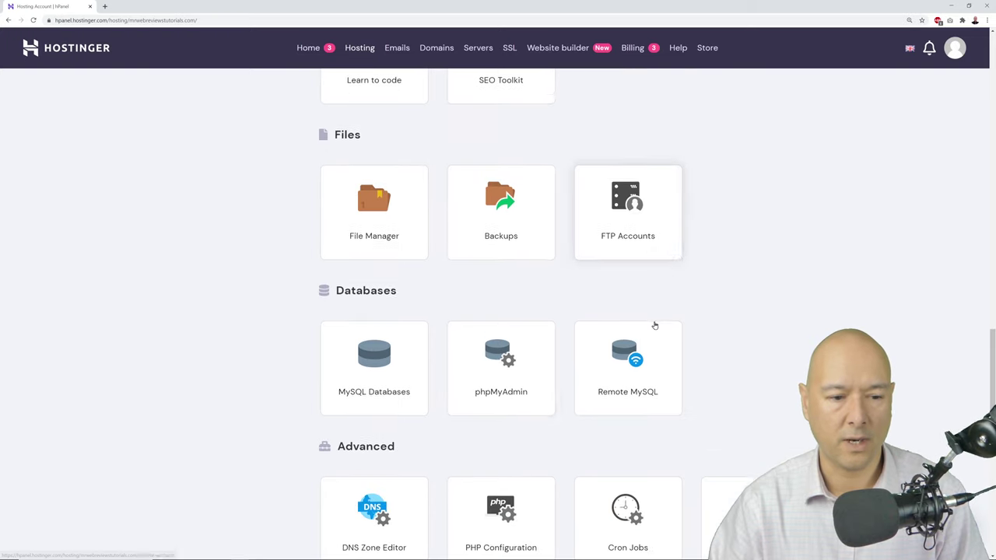
scroll(574, 318, down, 11)
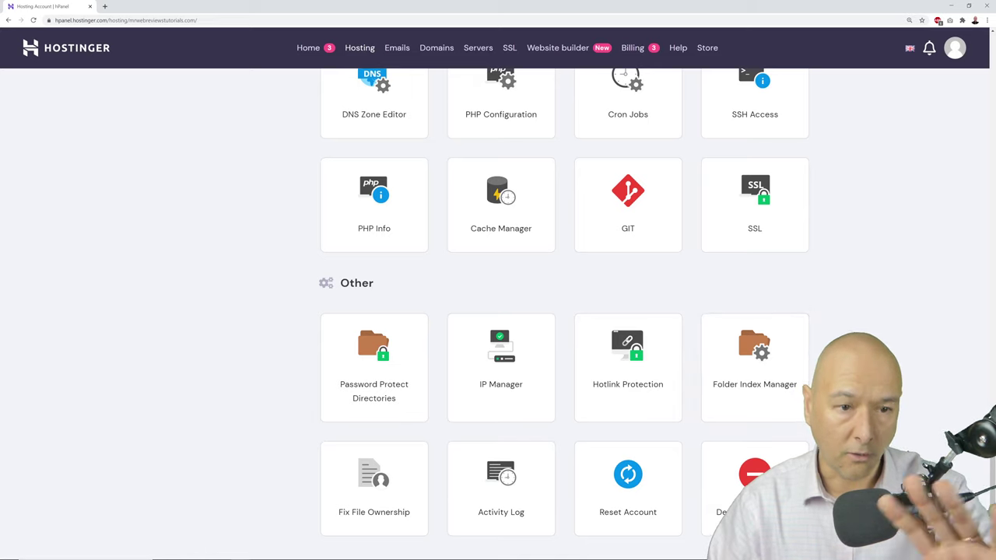
scroll(565, 312, up, 10)
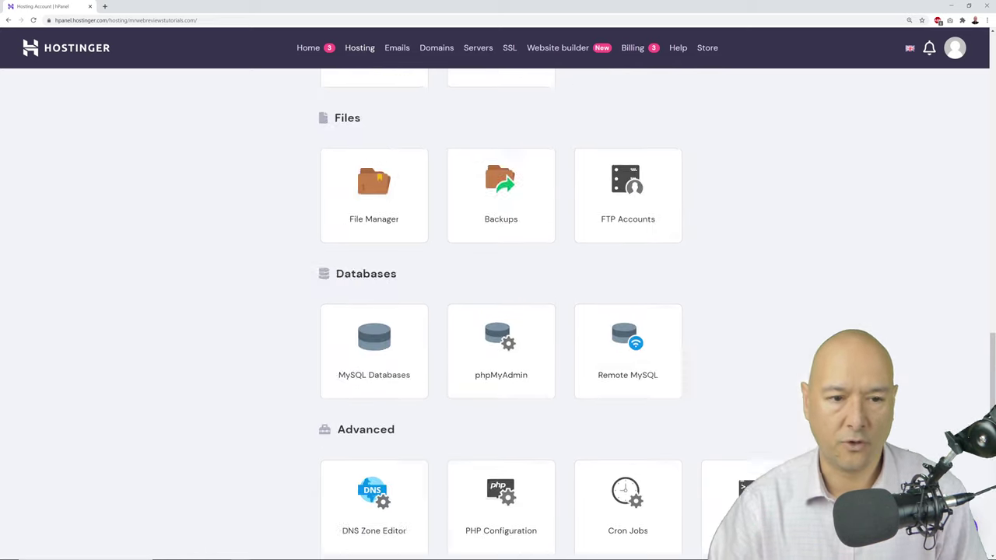
scroll(565, 311, up, 18)
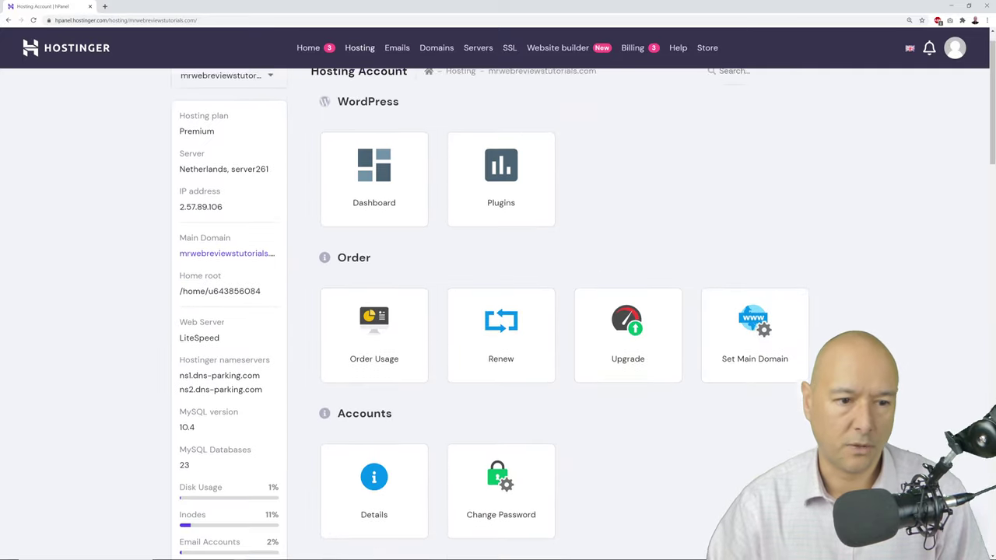
scroll(565, 311, up, 1)
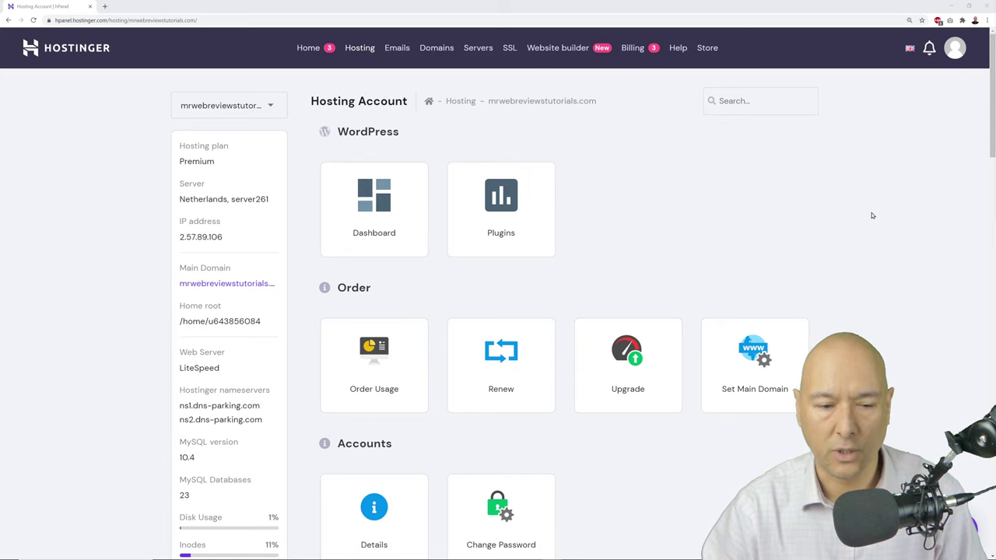
scroll(873, 215, down, 4)
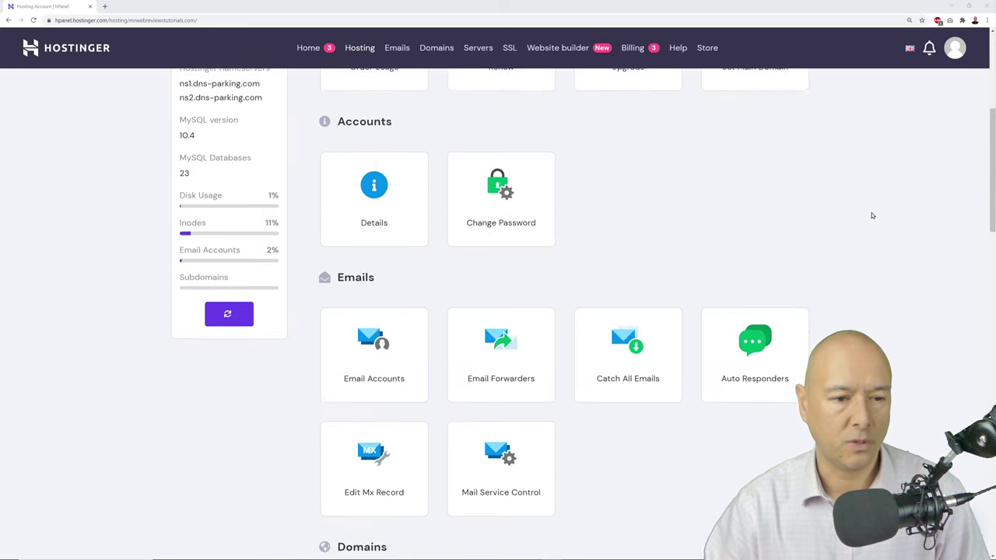
scroll(872, 215, down, 1)
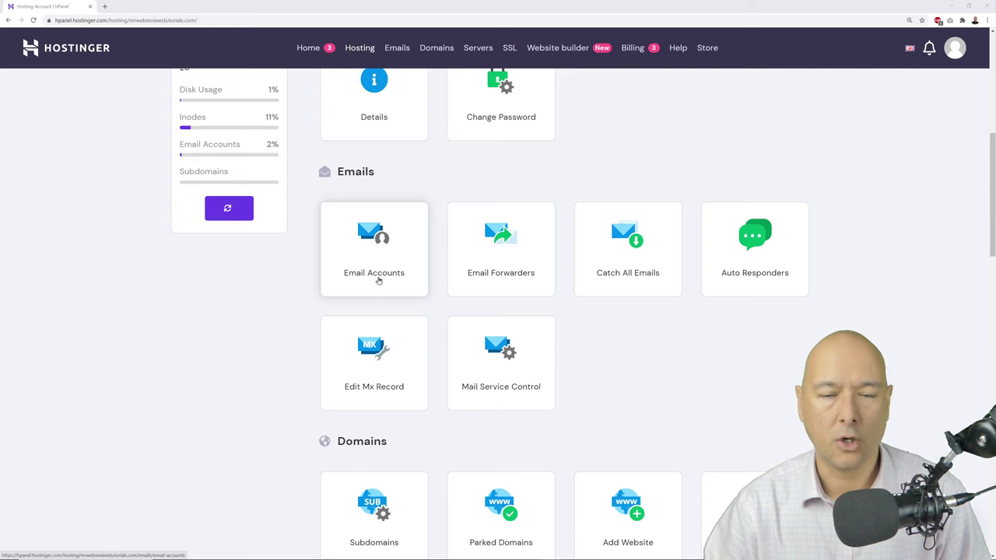
On the Email Accounts page, clear the autofilled mailbox name and password.
click(382, 256)
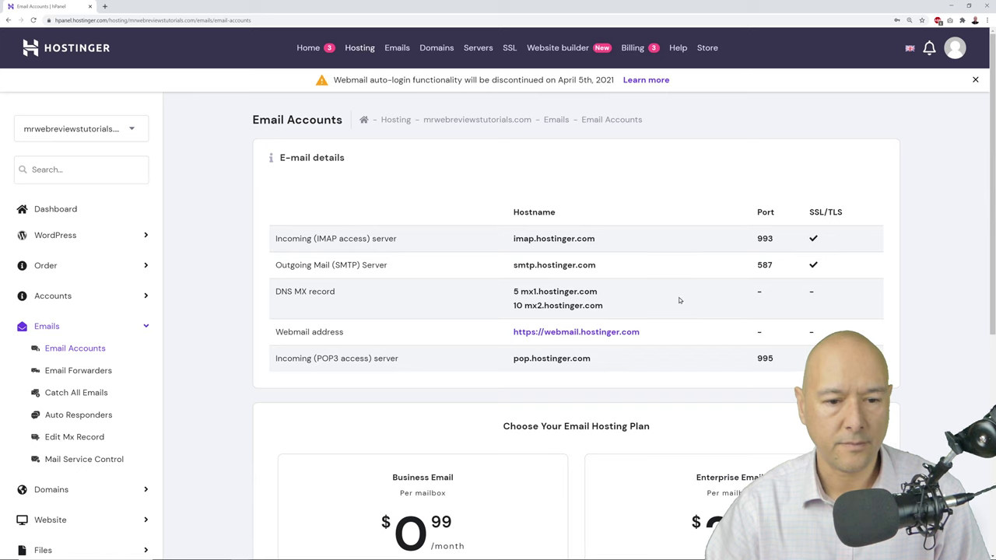
scroll(663, 276, down, 2)
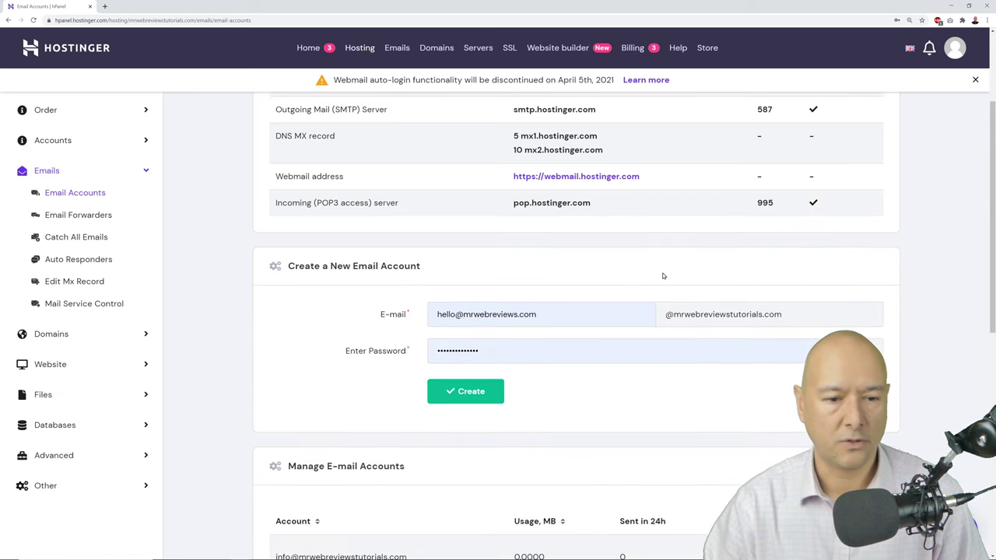
triple_click(453, 317)
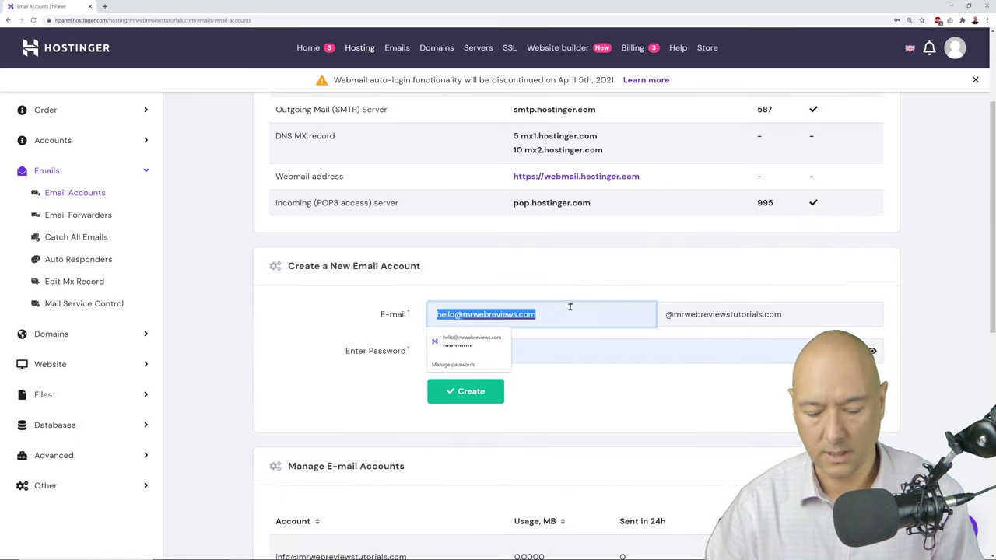
key(BackSpace)
click(569, 350)
triple_click(570, 350)
key(BackSpace)
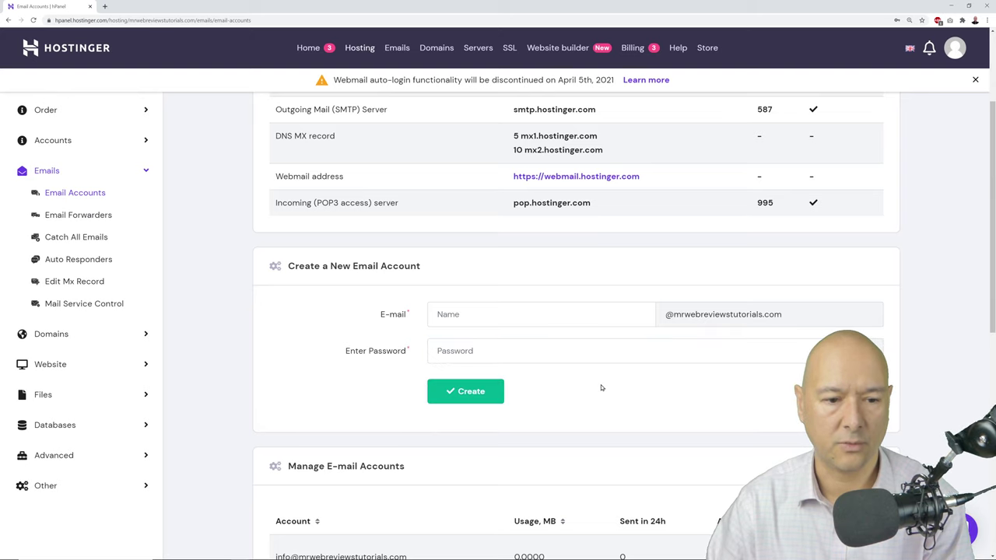
Enter a mailbox name, generate a random password, and create the email account.
click(569, 313)
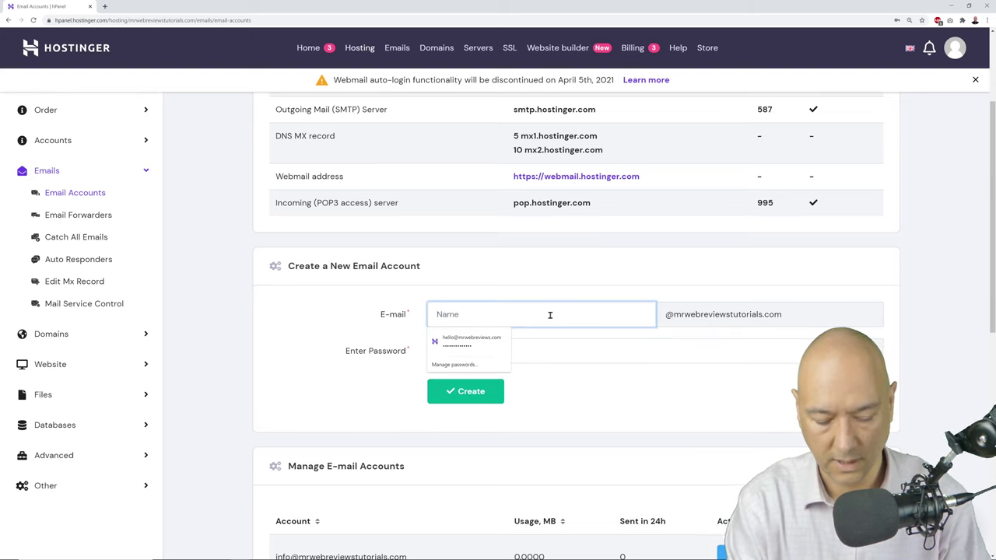
text(john.doe)
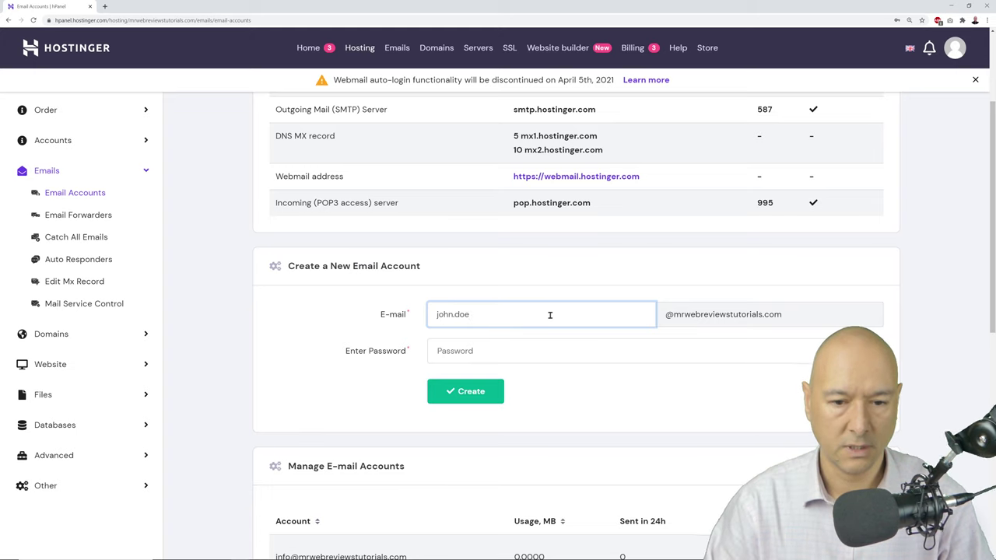
click(372, 321)
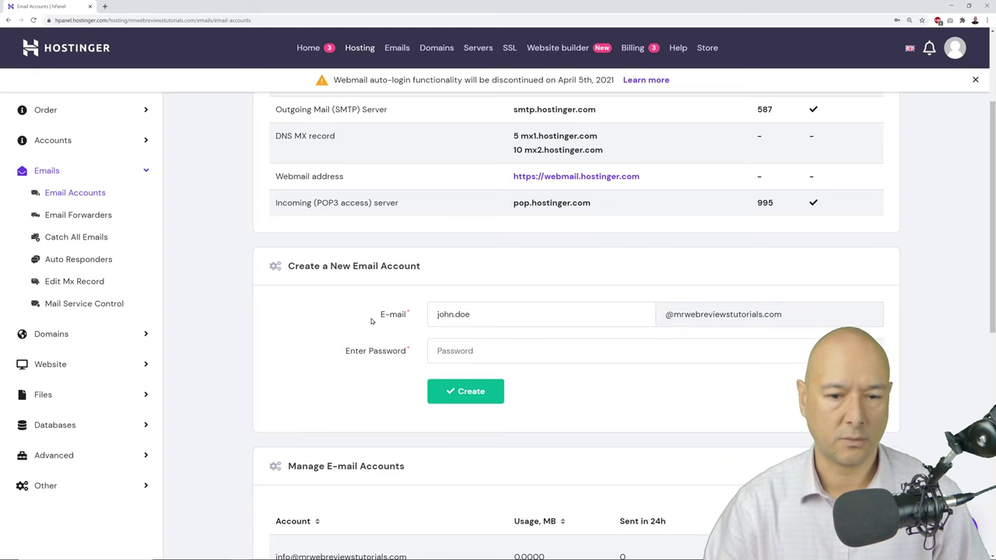
click(526, 351)
click(847, 351)
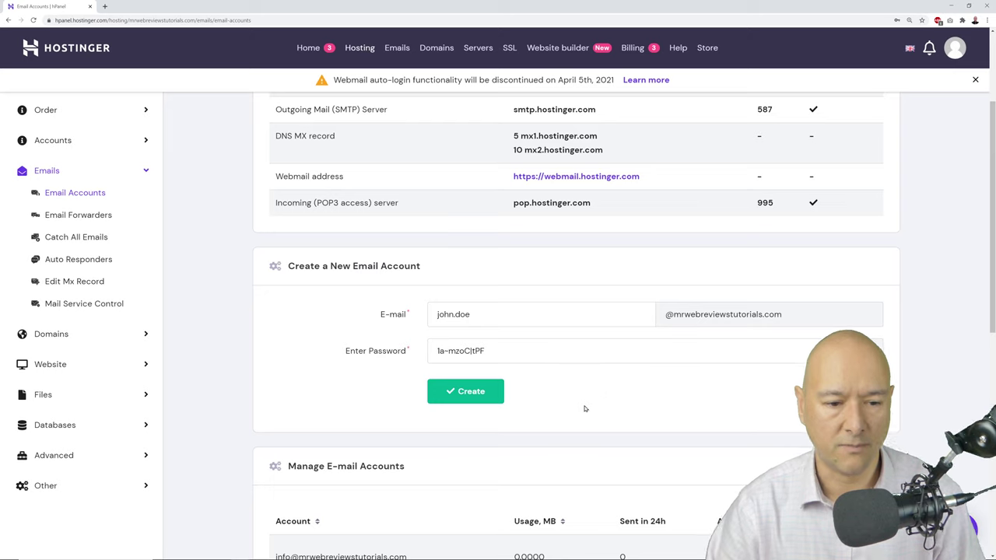
click(474, 395)
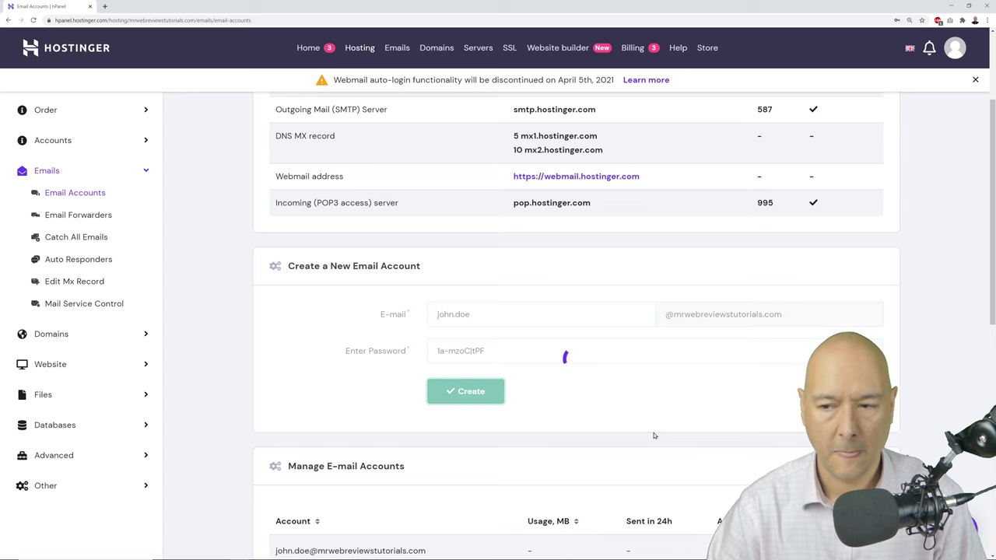
Delete the new mailbox under Manage E-mail Accounts and confirm the deletion.
scroll(716, 434, down, 5)
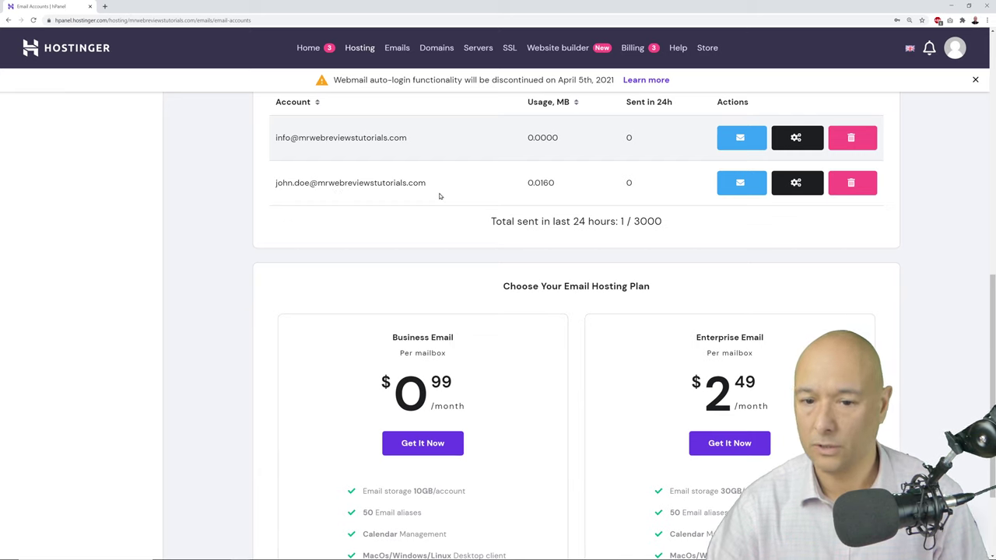
click(865, 190)
click(593, 137)
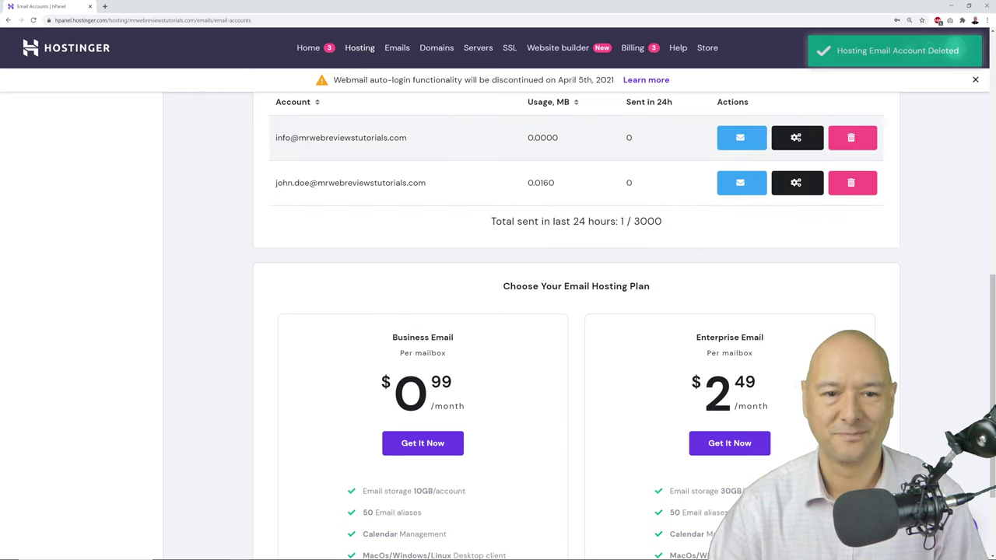
scroll(702, 124, up, 3)
scroll(703, 124, up, 4)
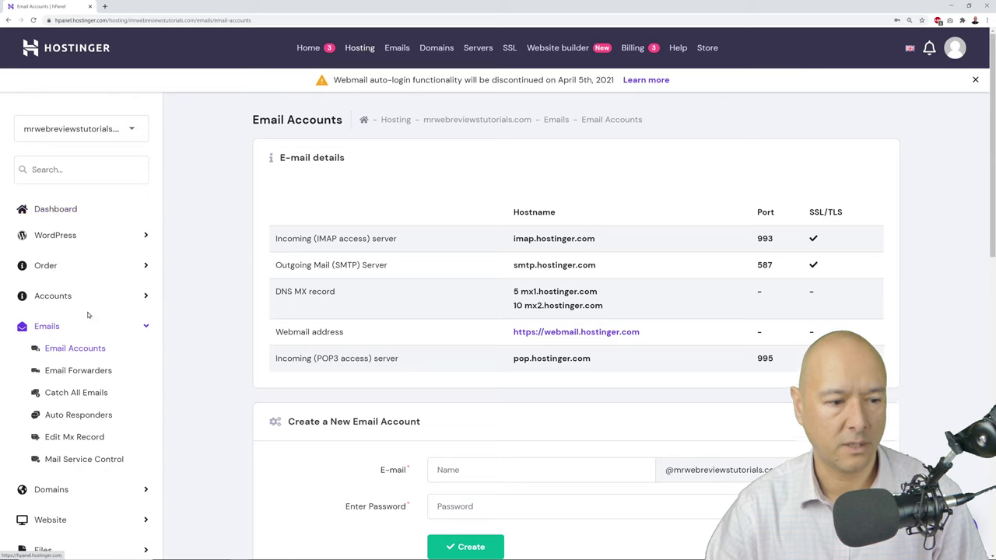
Open Auto Installer under Website and select WordPress to install.
scroll(85, 315, down, 2)
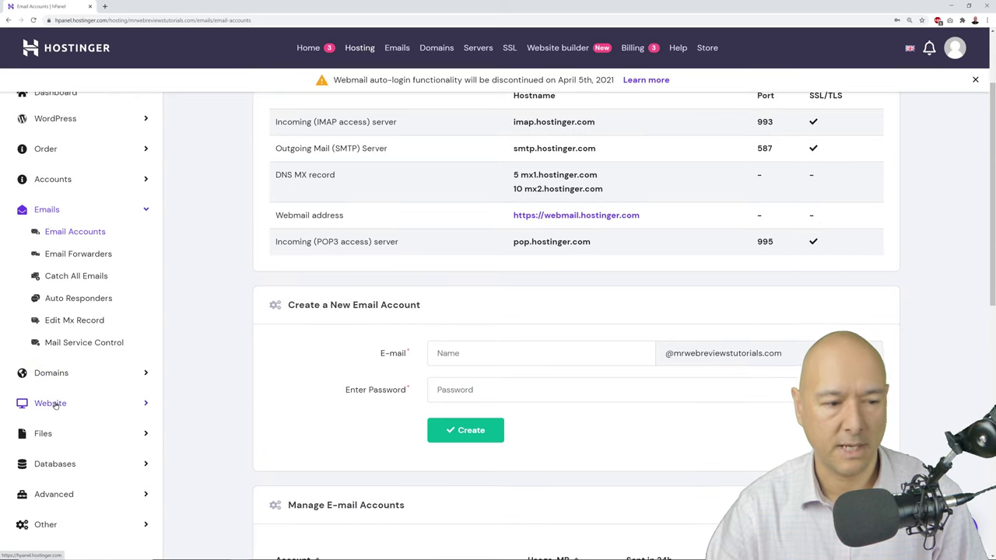
click(54, 406)
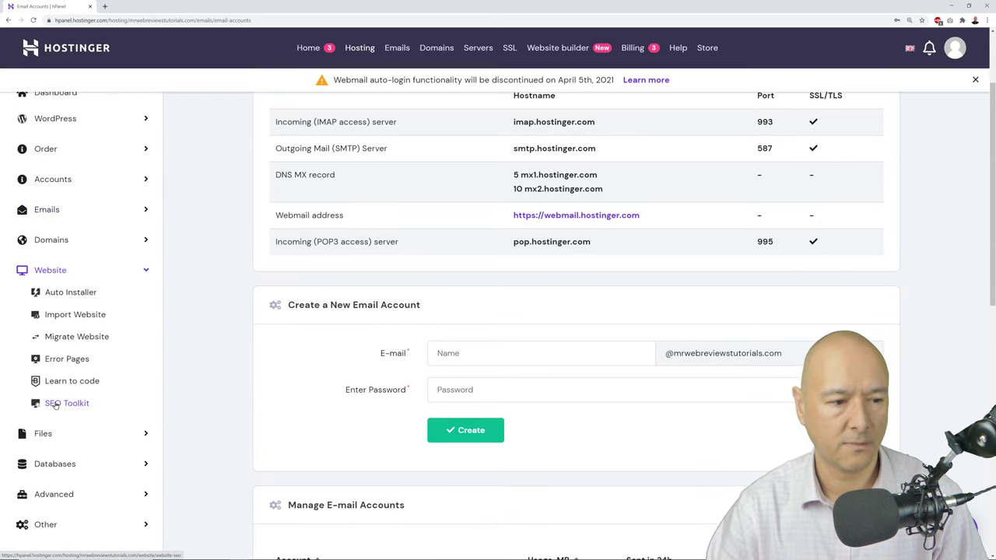
click(72, 293)
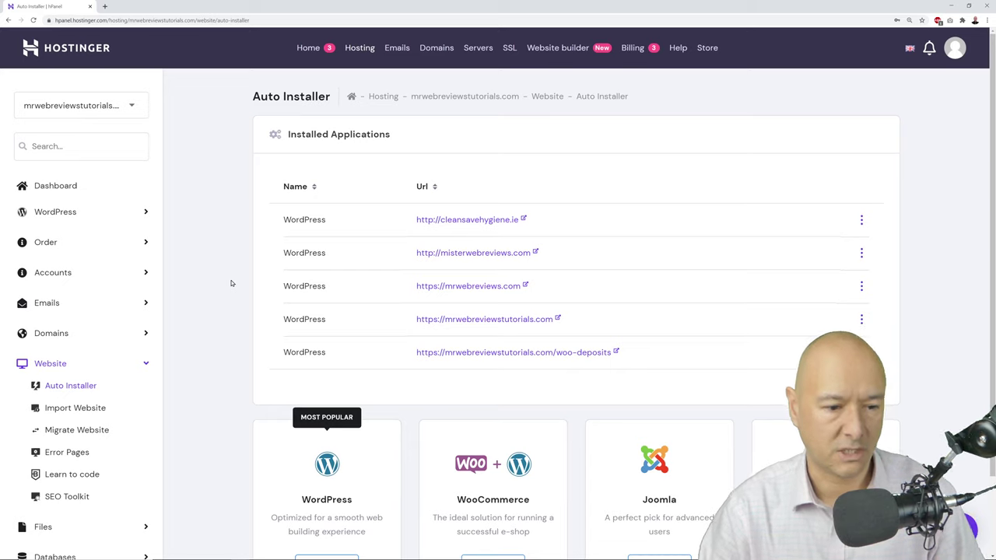
scroll(231, 284, down, 2)
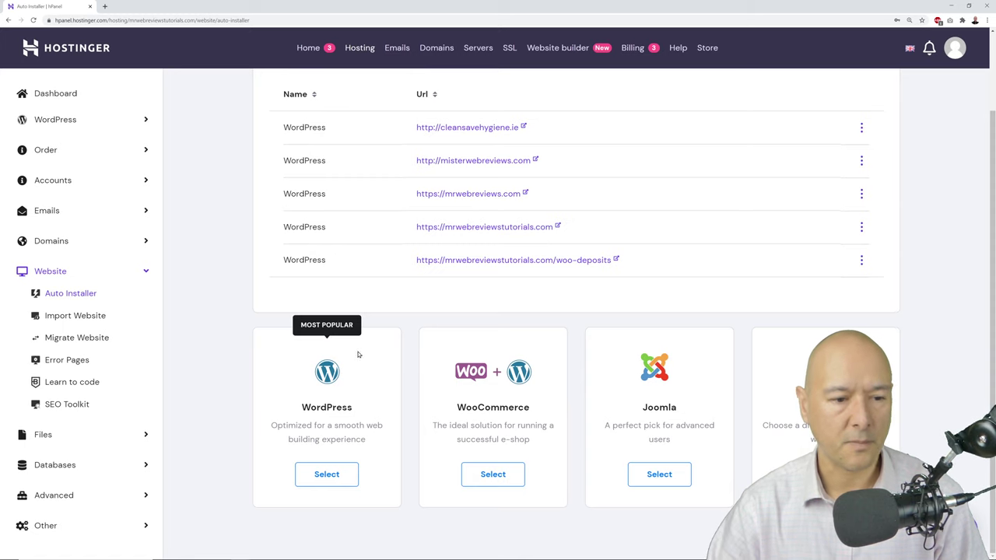
click(333, 478)
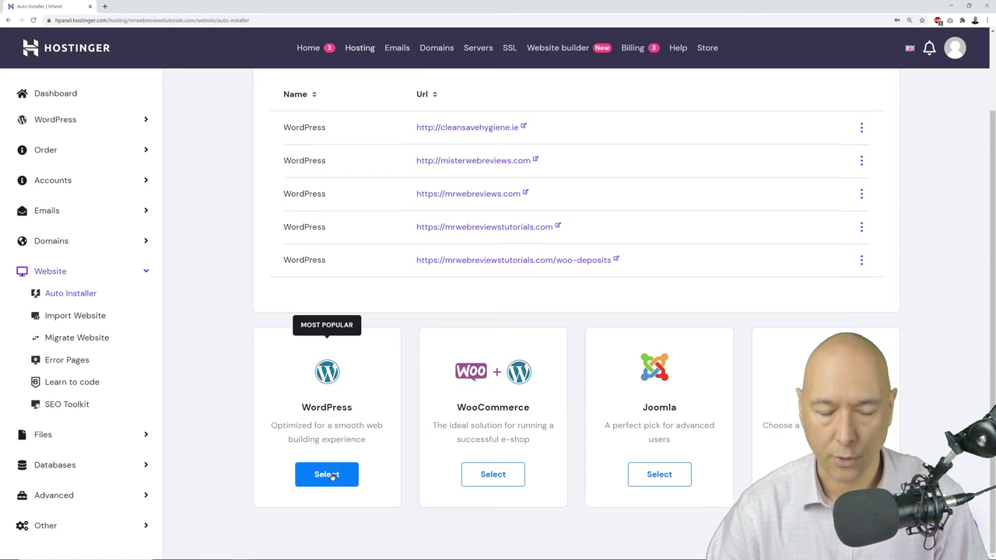
click(329, 480)
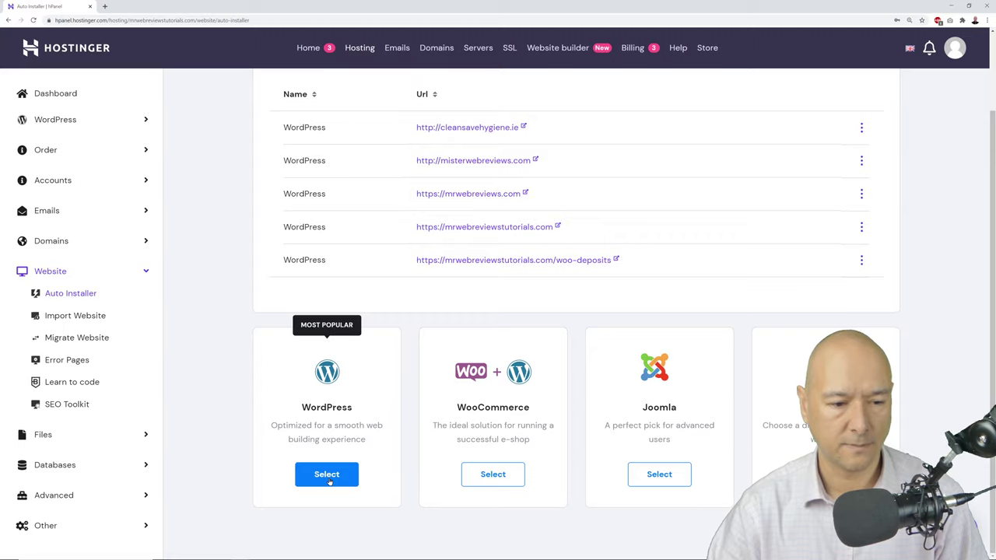
click(329, 480)
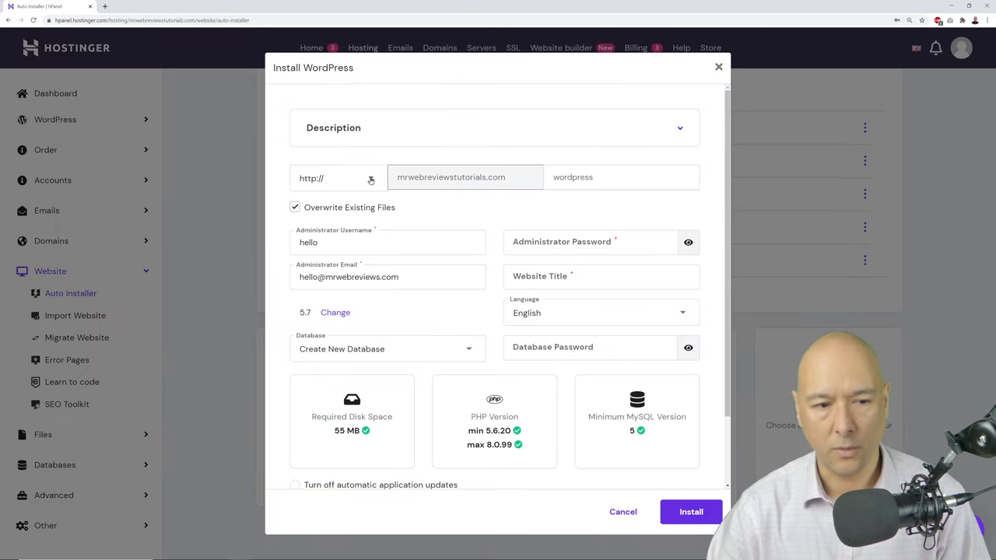
click(371, 180)
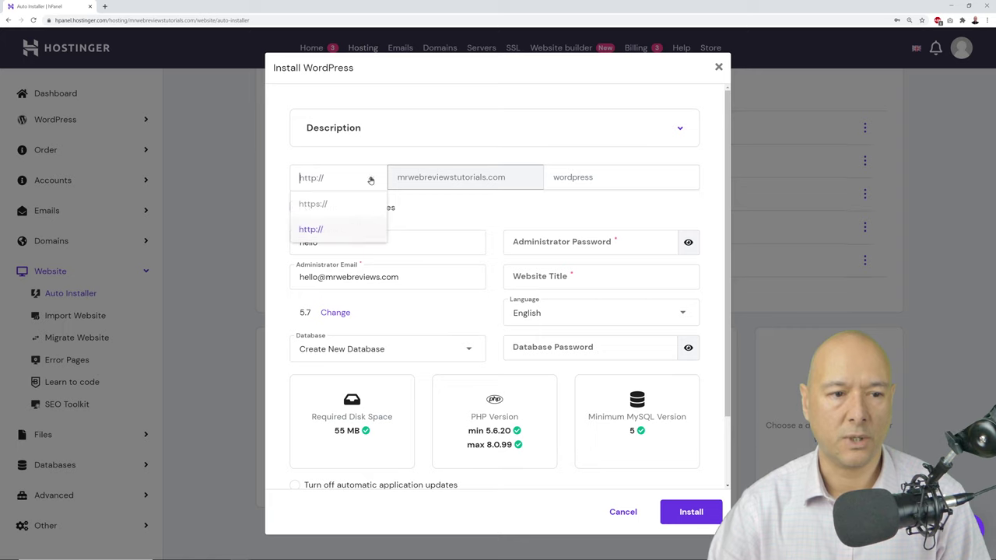
click(321, 206)
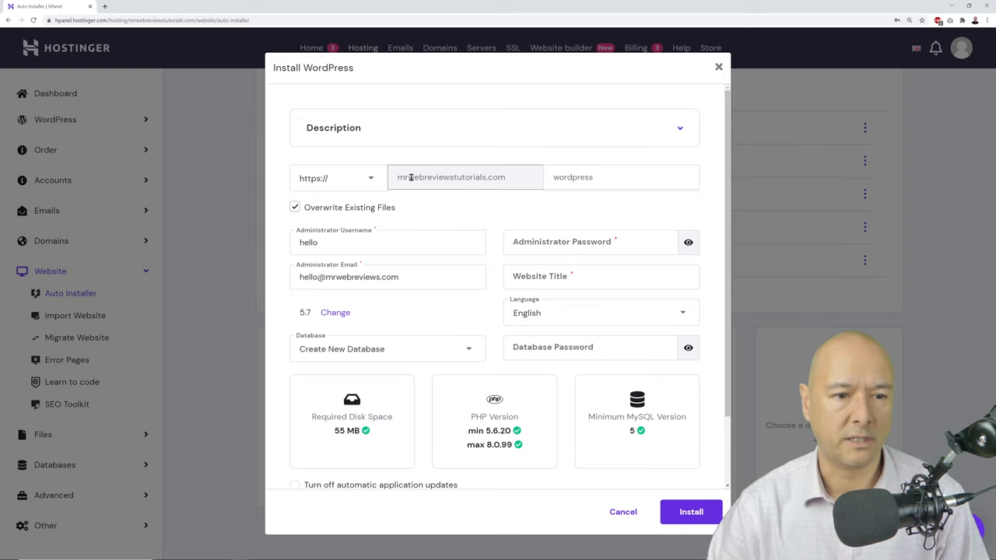
click(589, 177)
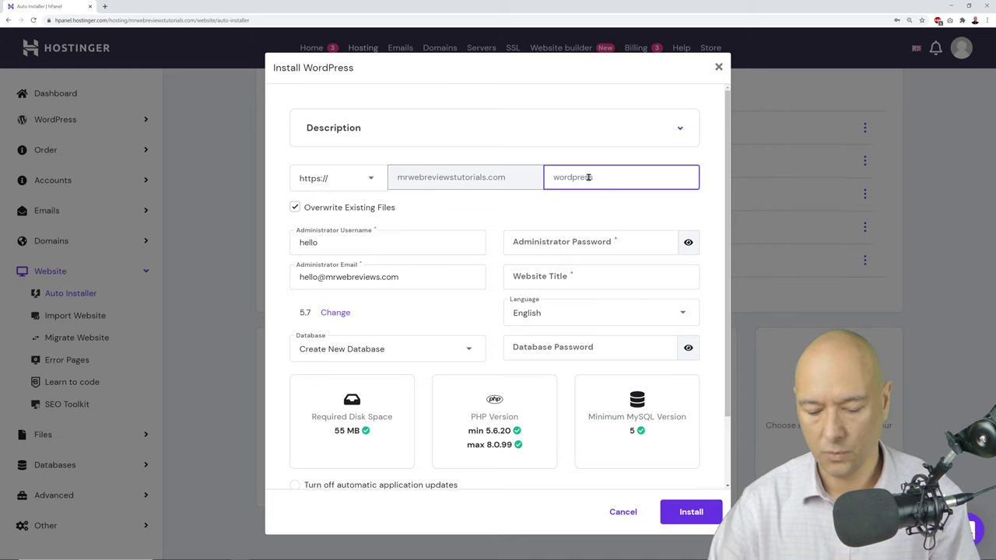
click(587, 178)
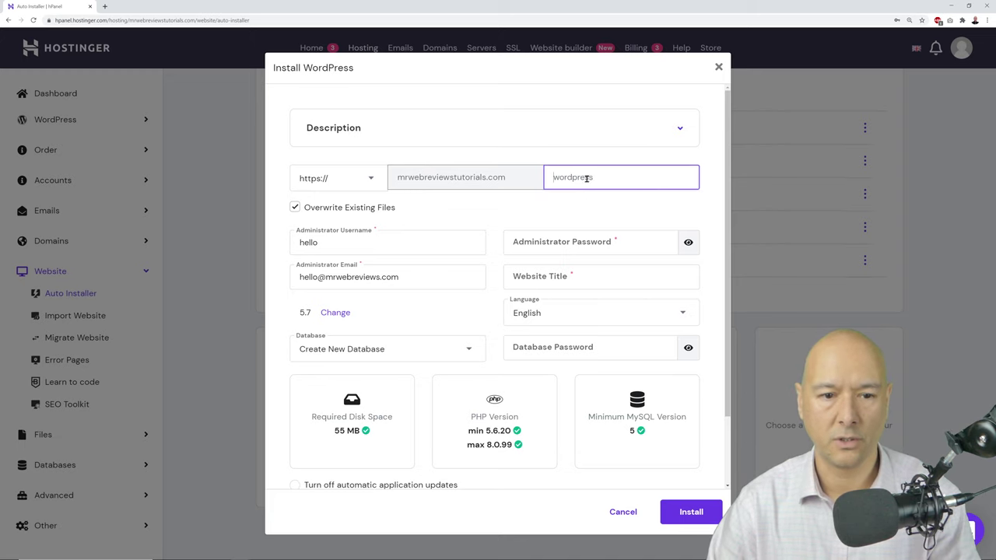
click(581, 203)
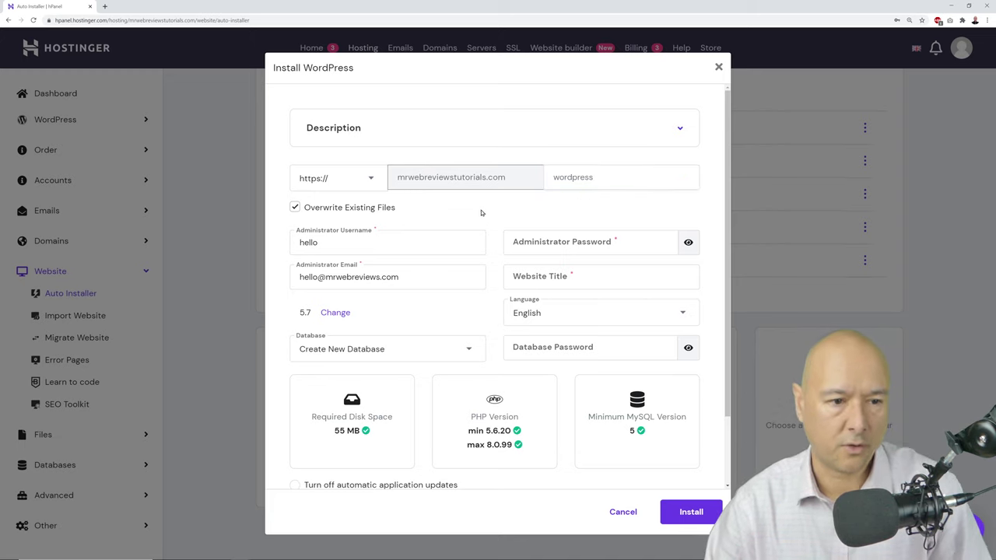
Set the administrator username to 'mrwebreviews' and enter an admin password.
double_click(409, 242)
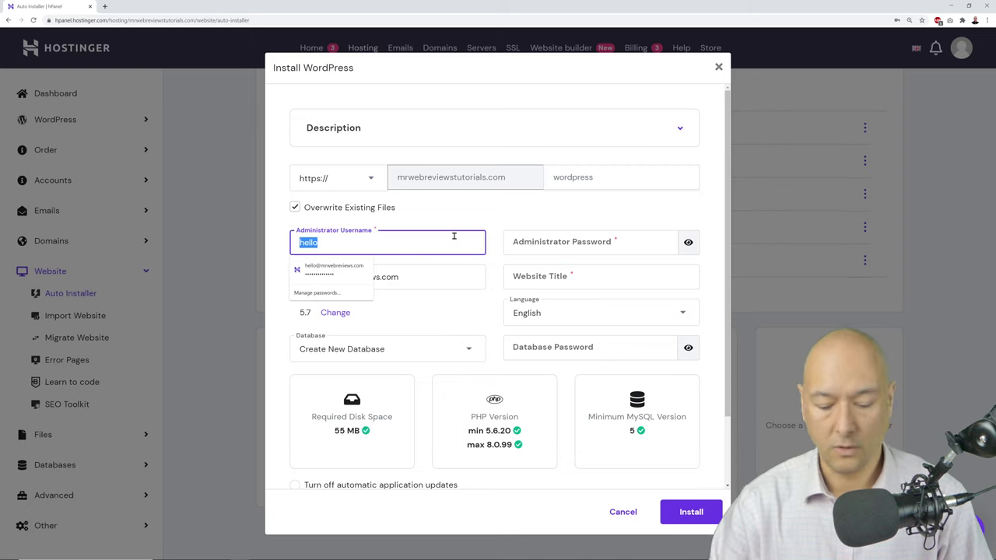
key(BackSpace)
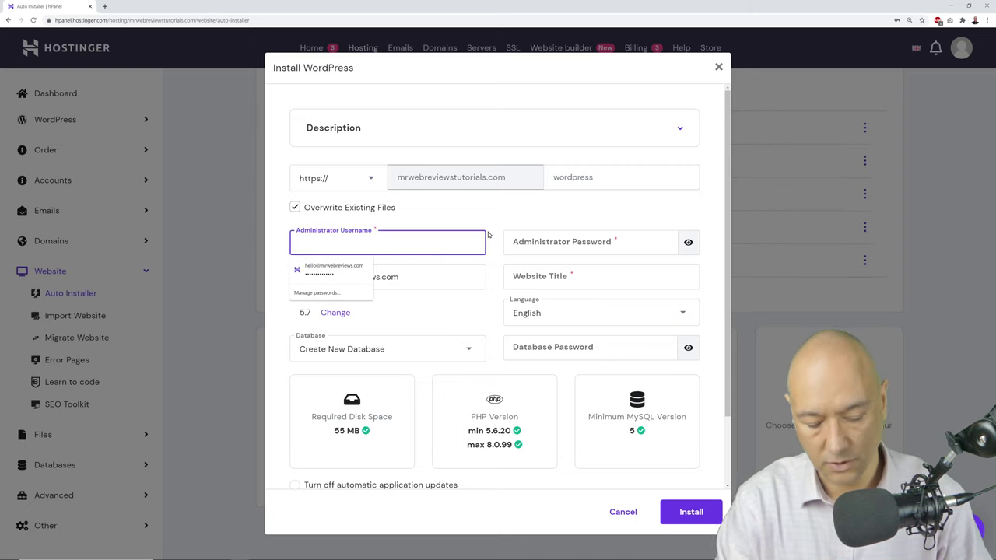
text(mrwebreviews)
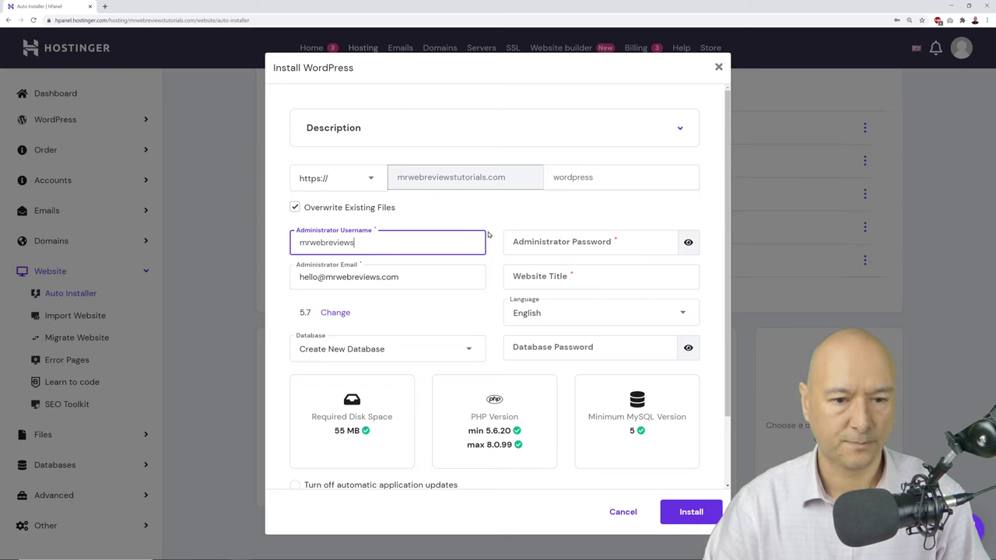
click(510, 217)
click(567, 242)
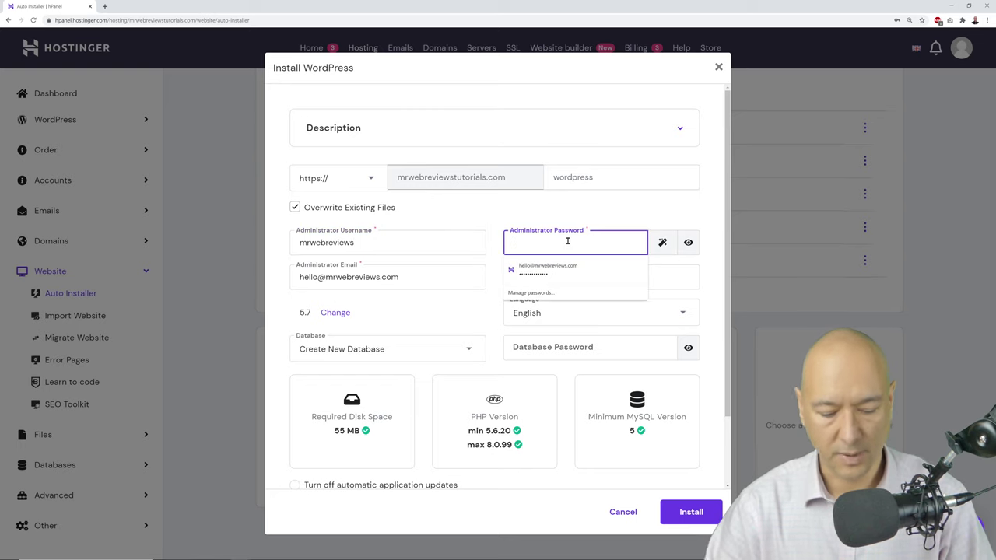
text(••••)
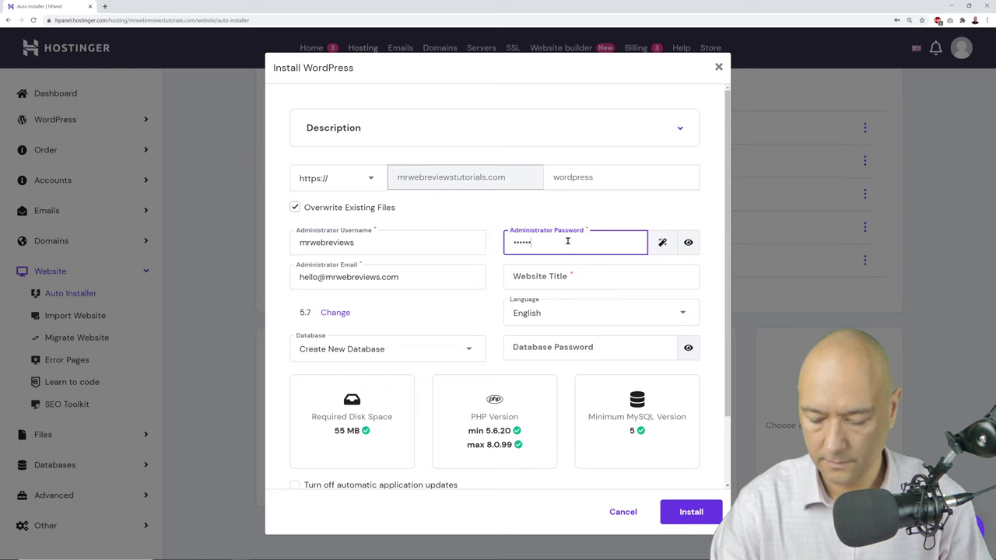
text(•••••)
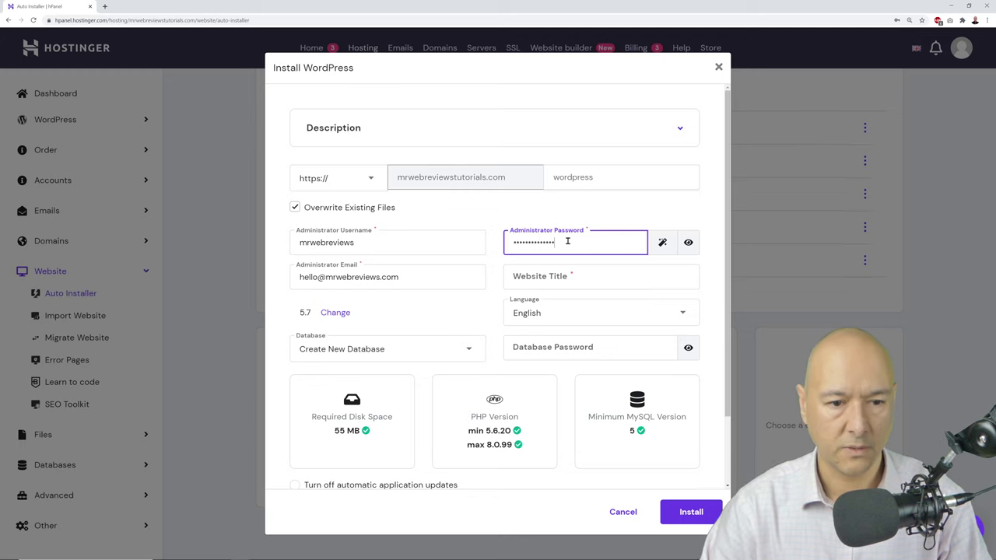
click(414, 281)
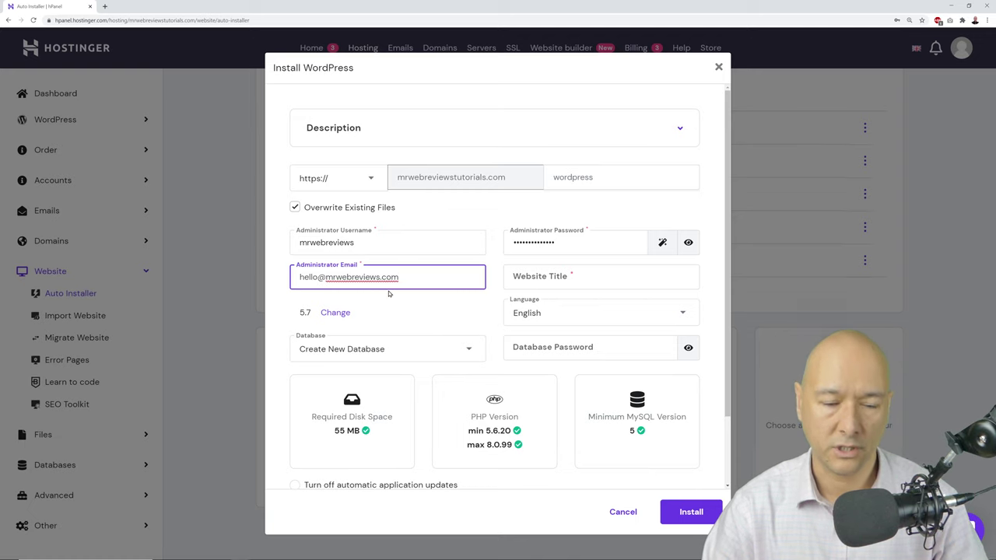
Title the site 'Mr Web Reviews', choose always-latest updates, and start the installation.
click(534, 279)
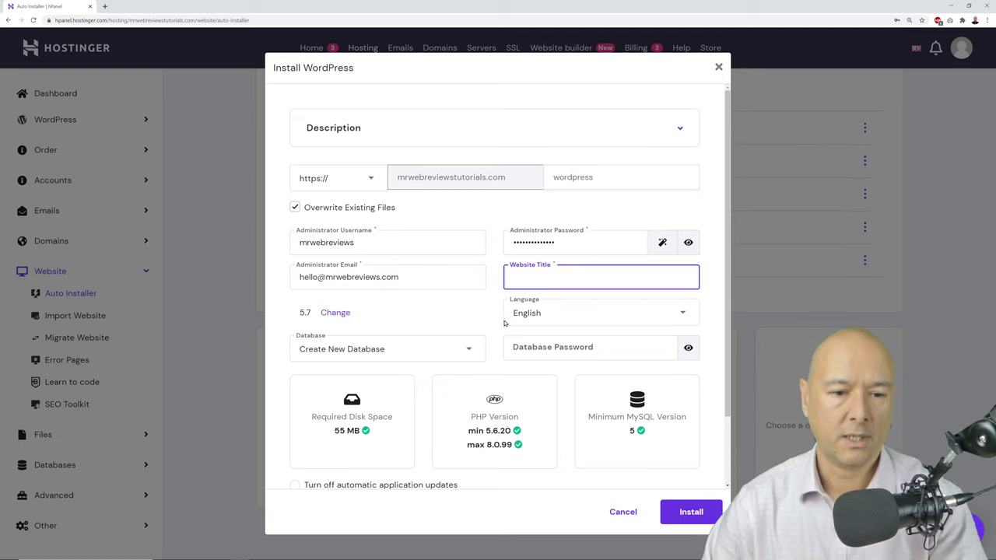
text(M)
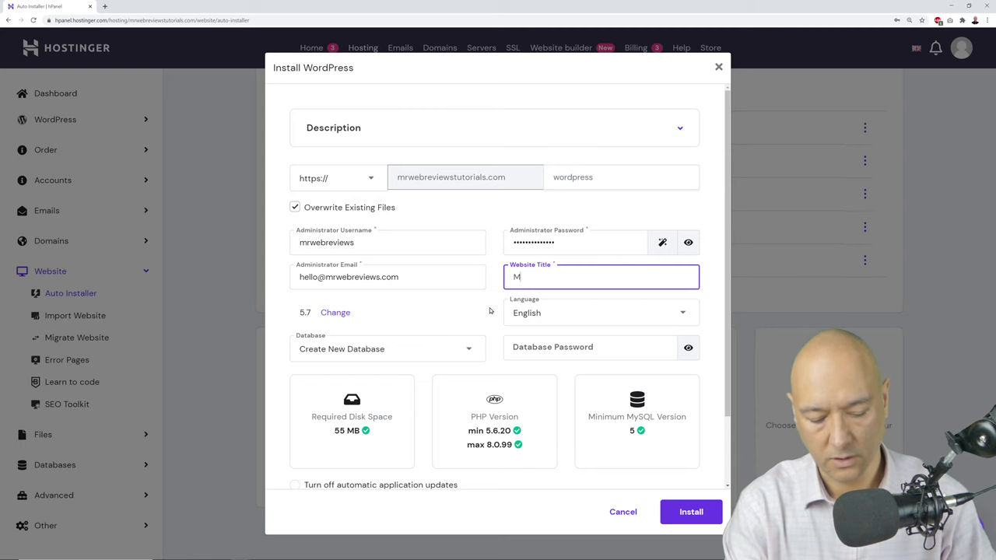
text(r Web re)
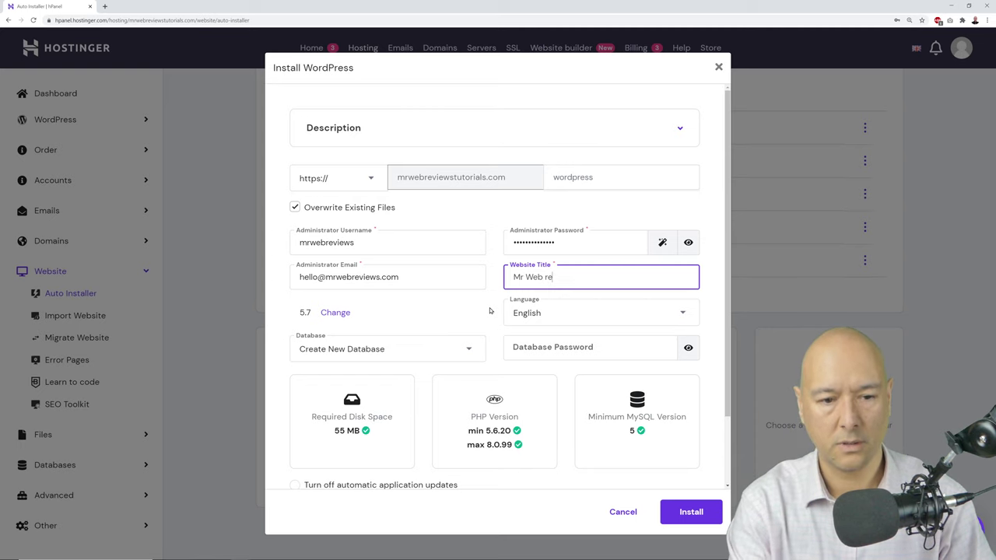
text( Reviews)
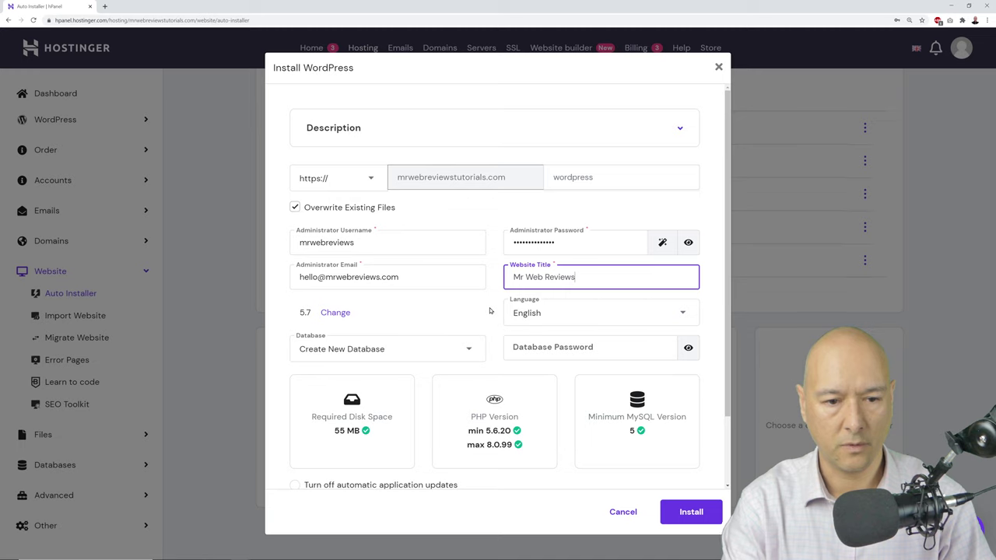
click(486, 315)
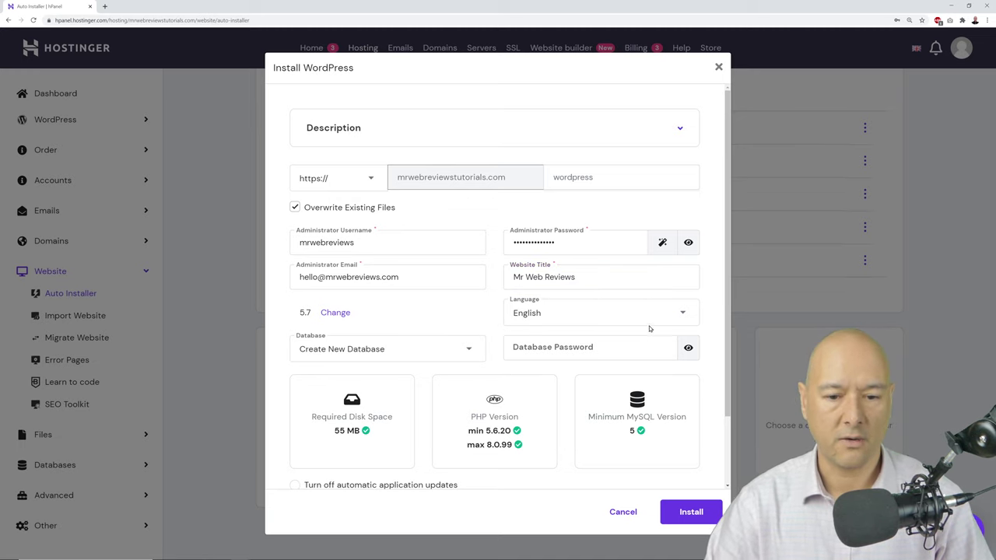
scroll(700, 317, down, 1)
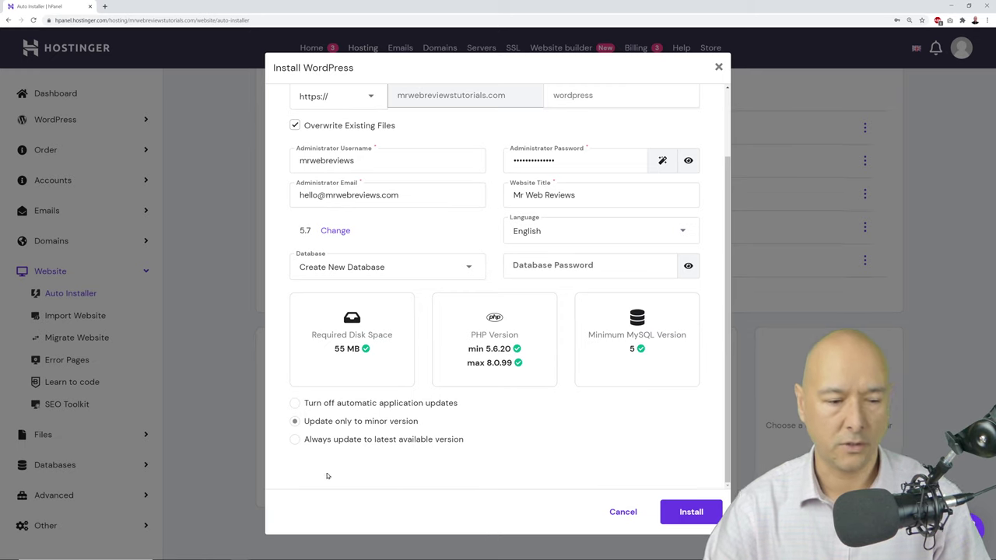
click(295, 441)
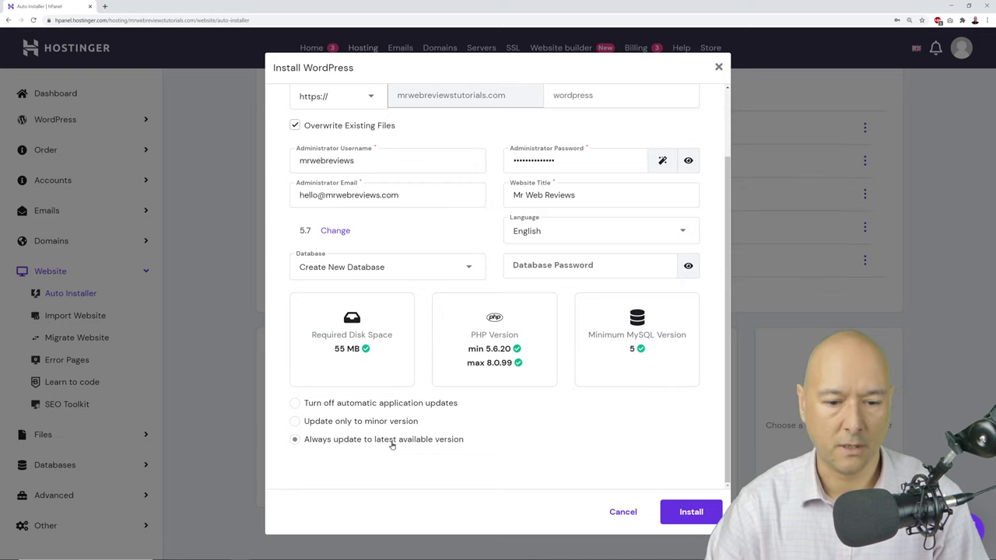
click(682, 512)
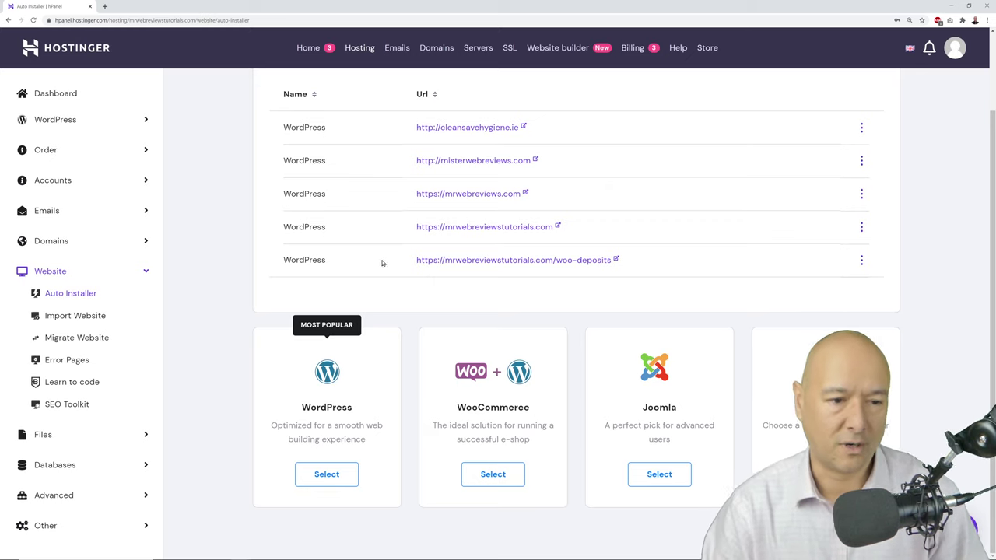
scroll(229, 344, up, 2)
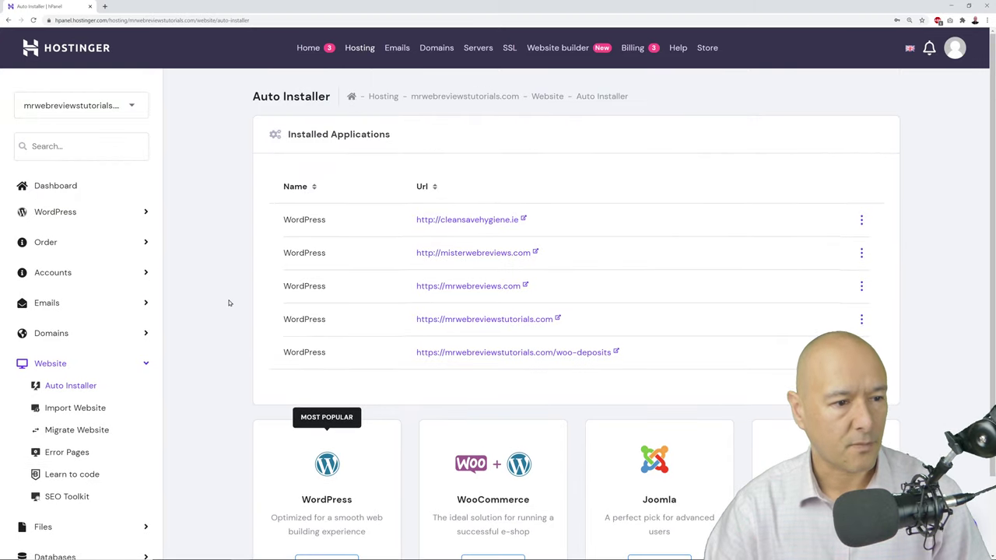
On the site's WordPress management page, switch Force HTTPS off and back on, then launch WordPress admin.
click(68, 188)
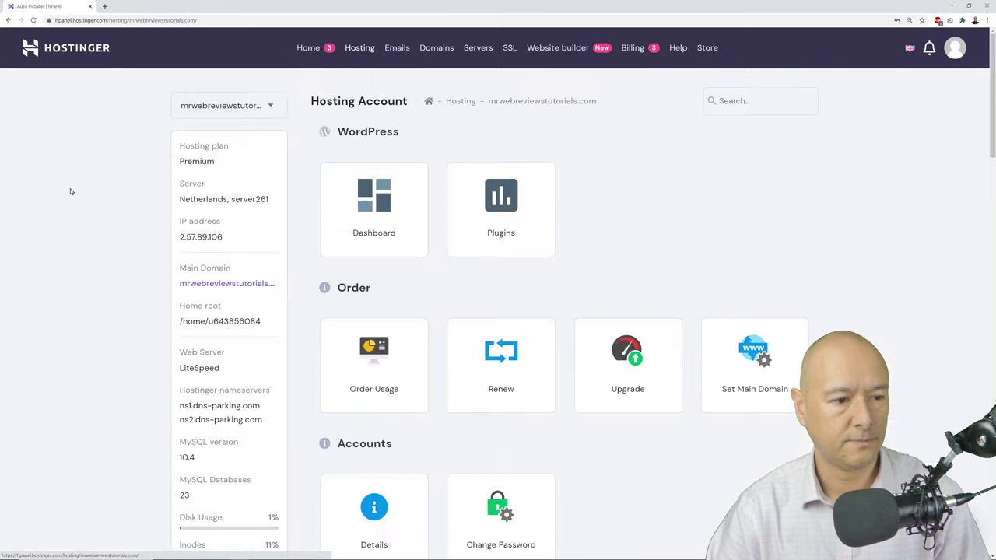
click(383, 229)
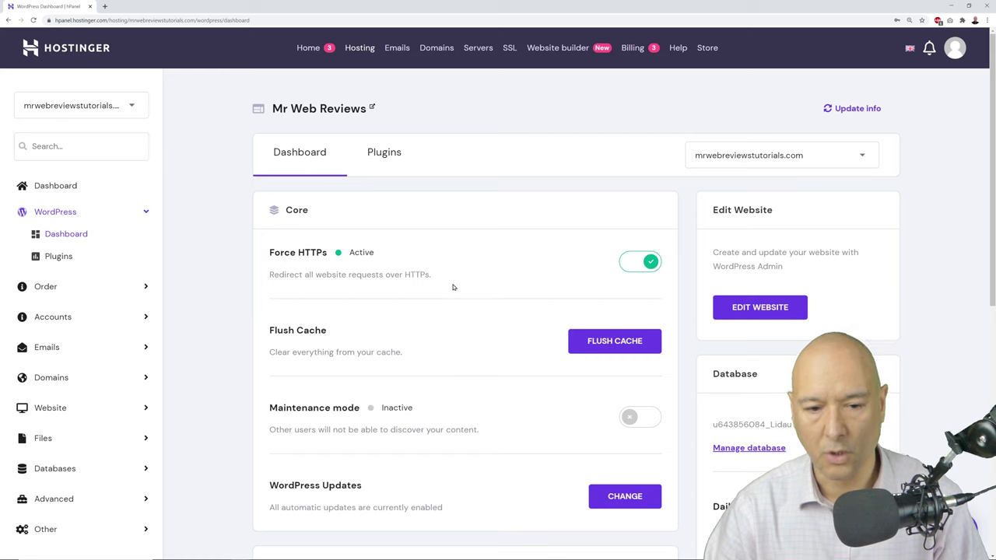
click(653, 263)
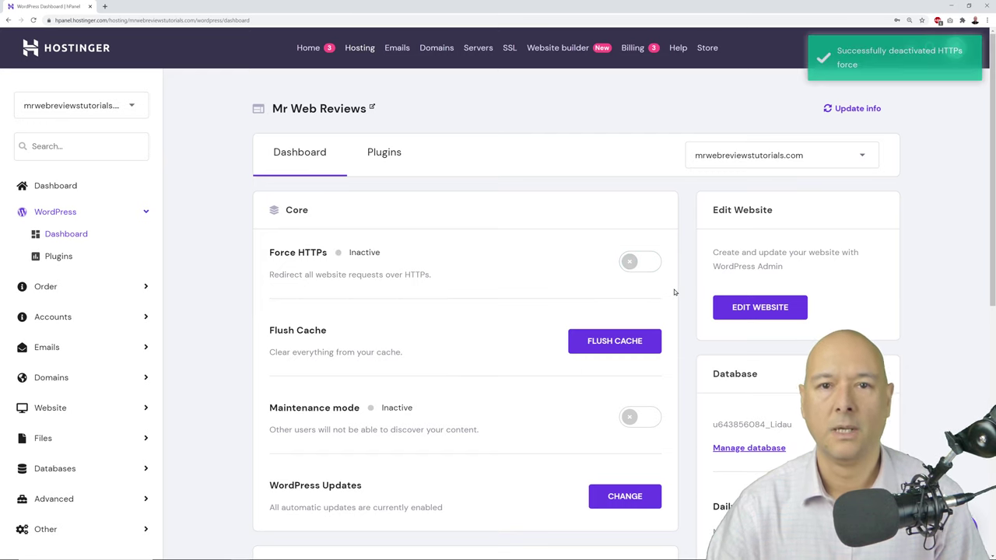
click(631, 266)
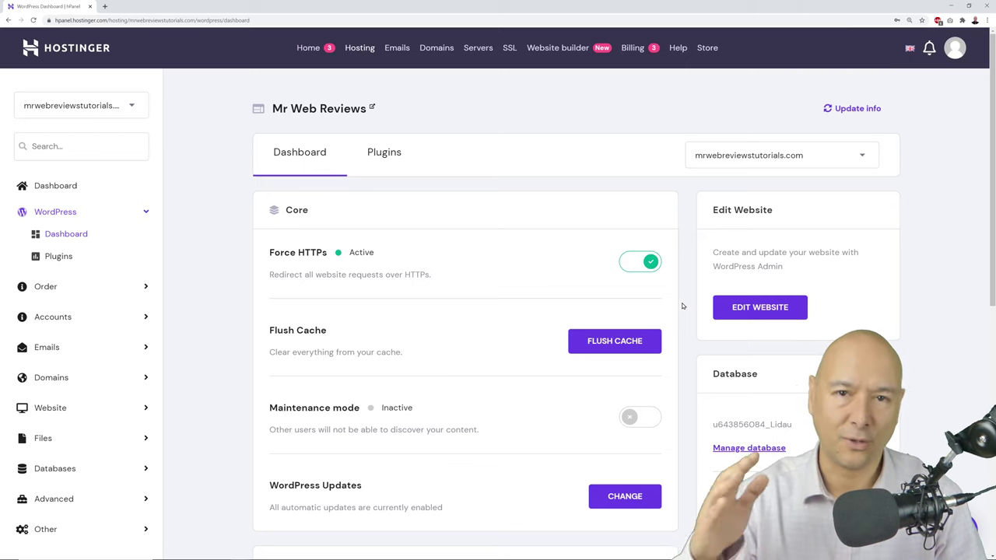
click(756, 313)
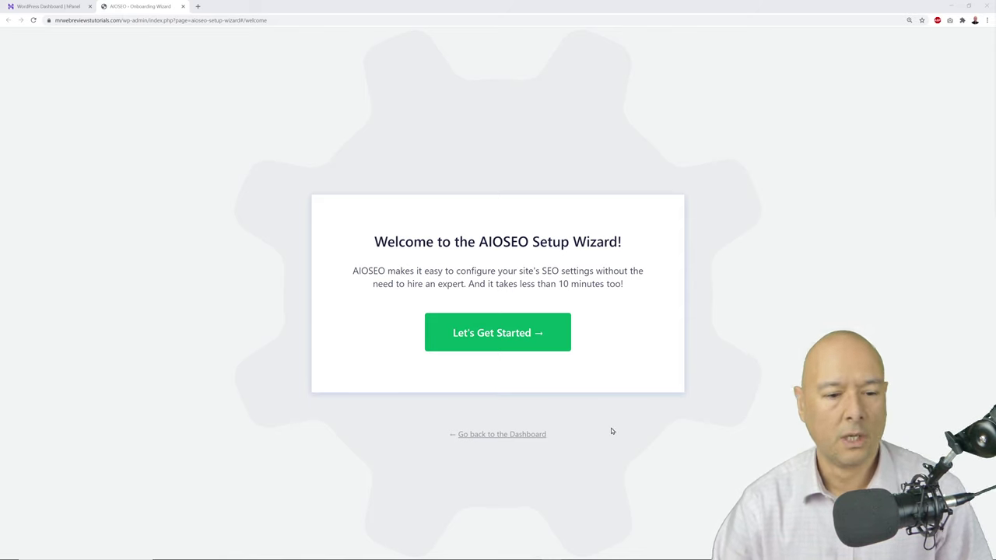
Skip the AIOSEO setup wizard and look over the All in One SEO dashboard and sidebar menus.
click(507, 436)
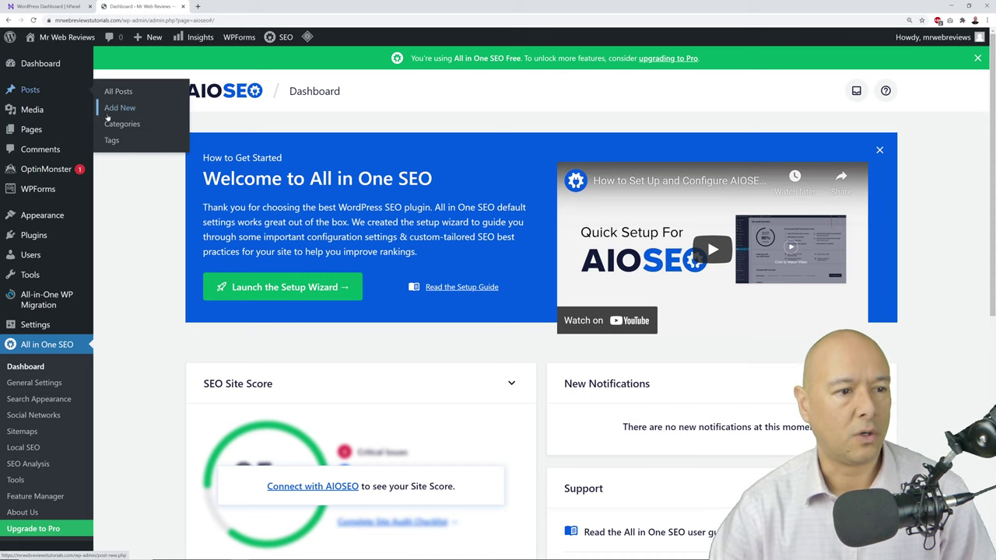
scroll(152, 221, down, 1)
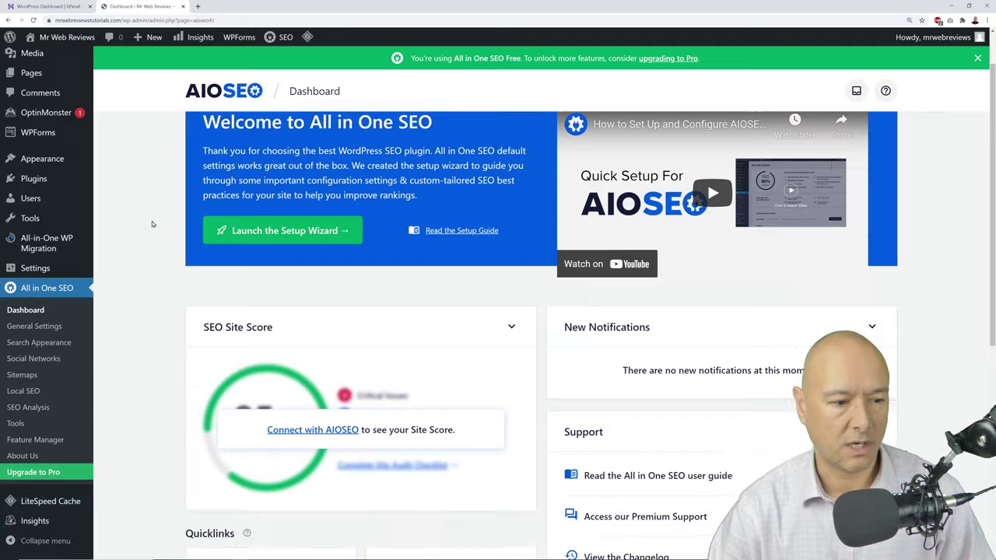
scroll(152, 221, up, 1)
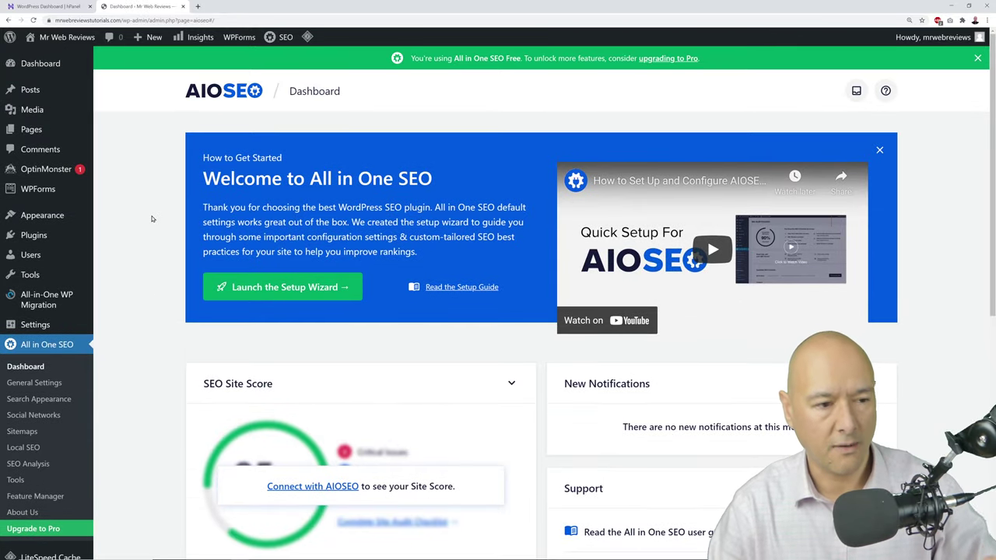
mouse_move(71, 67)
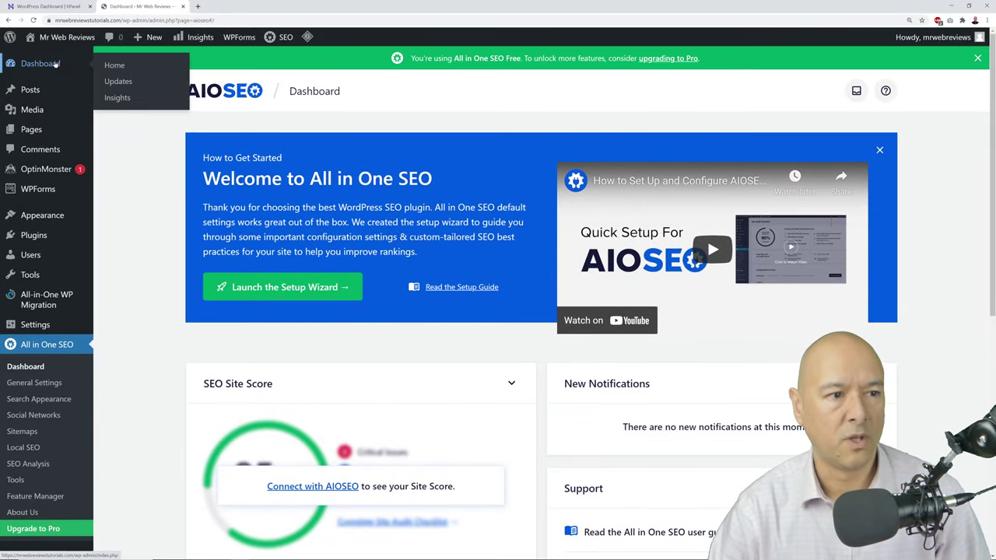
mouse_move(48, 109)
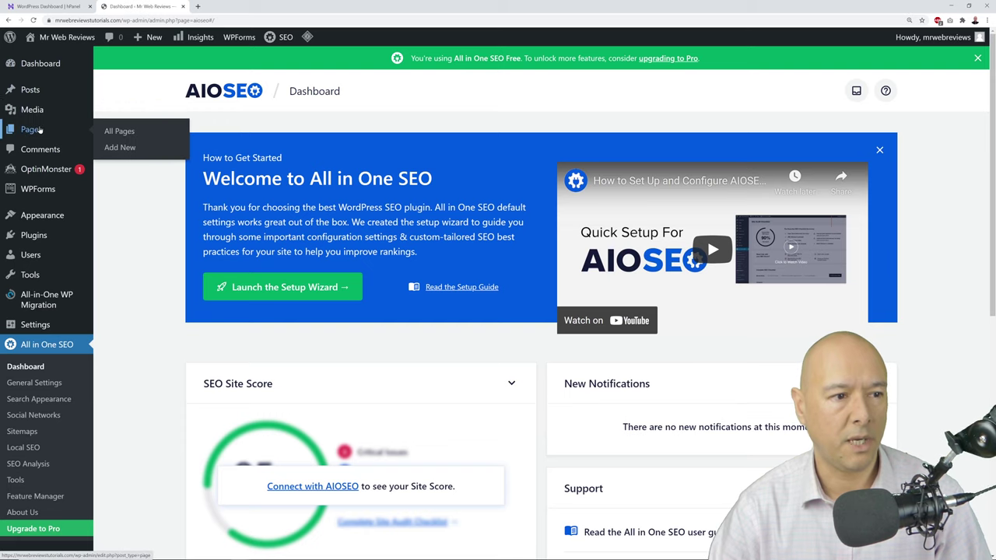
mouse_move(36, 196)
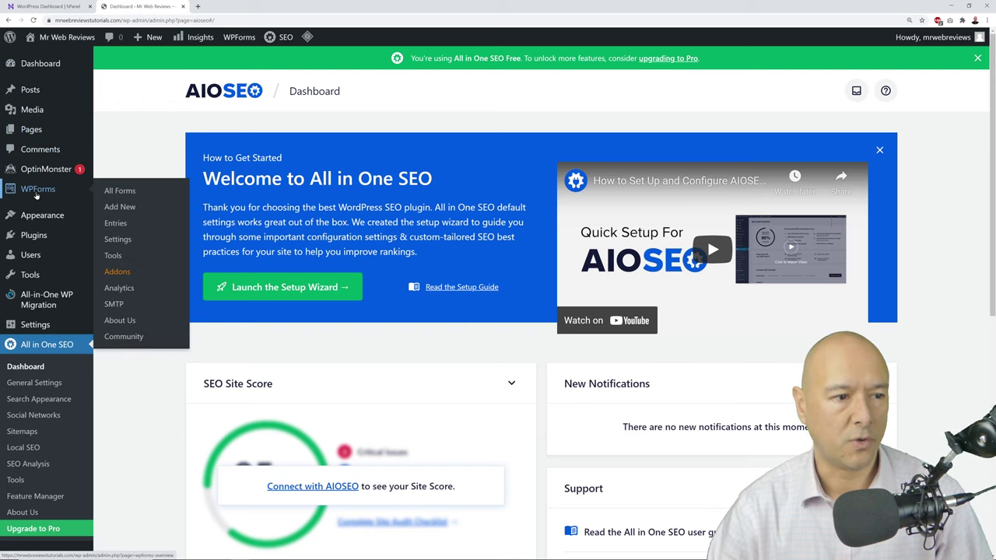
mouse_move(37, 236)
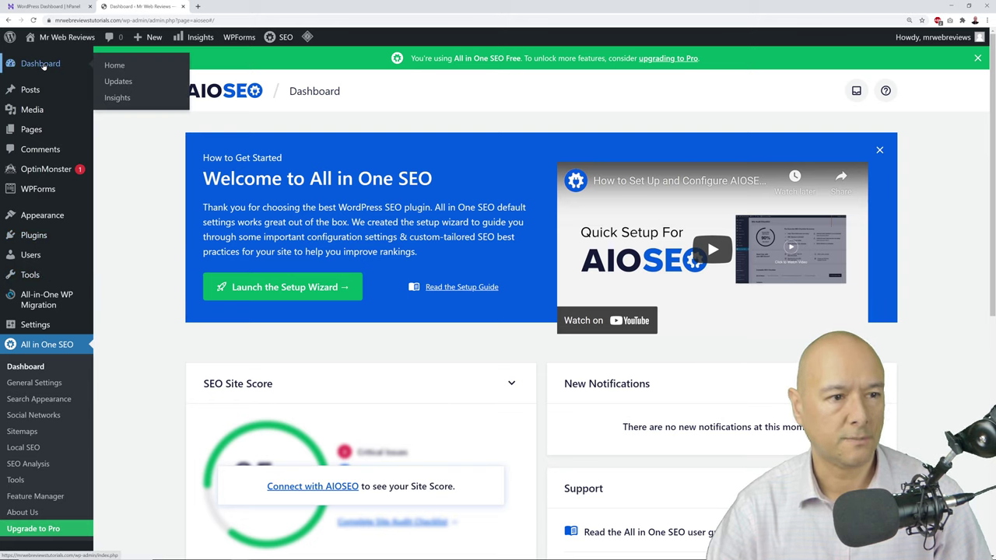
Go to the WordPress Dashboard, then to the Installed Plugins list.
click(44, 67)
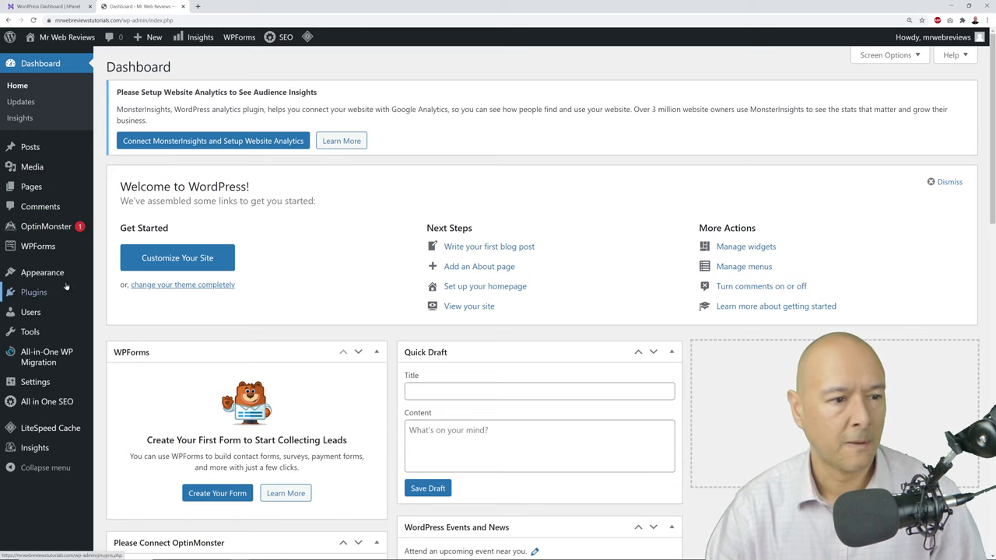
mouse_move(37, 277)
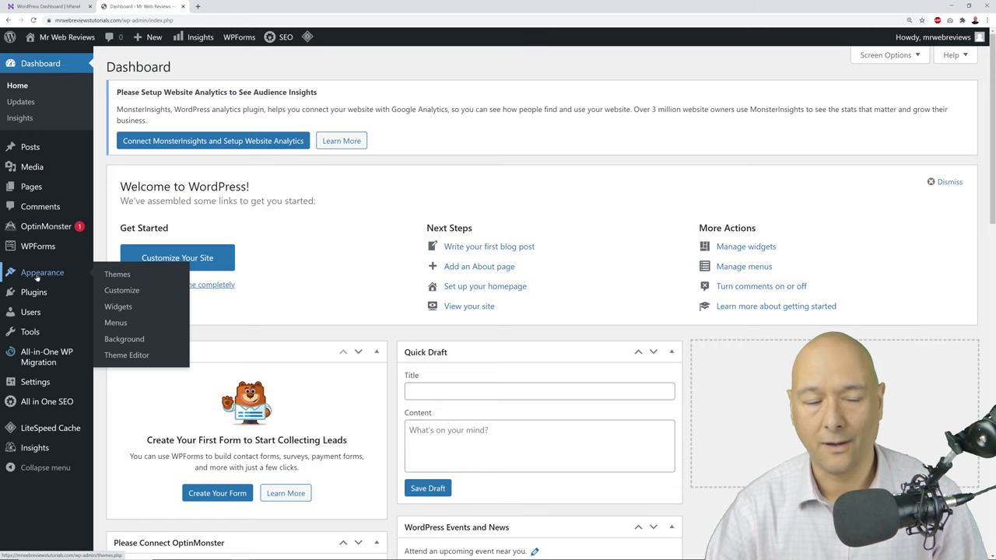
mouse_move(37, 299)
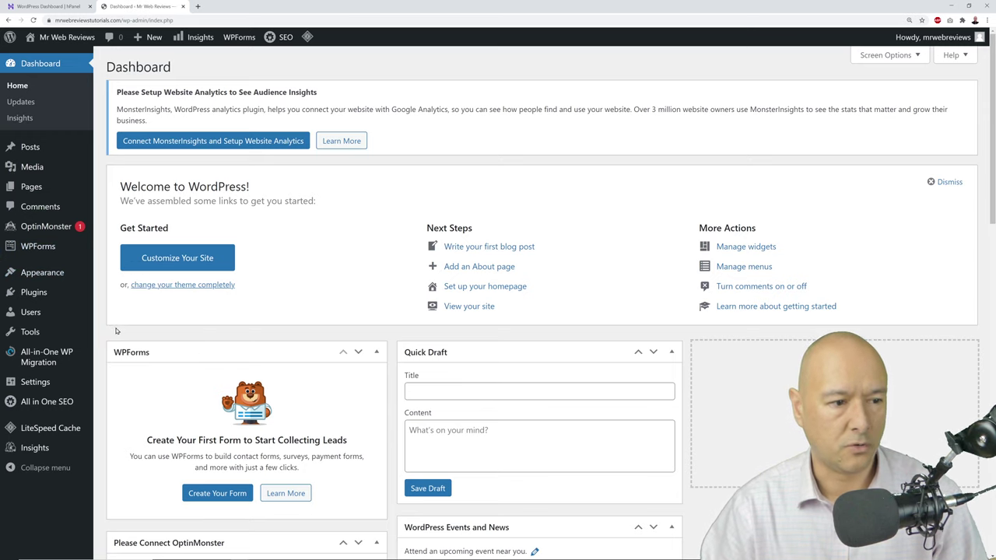
click(33, 294)
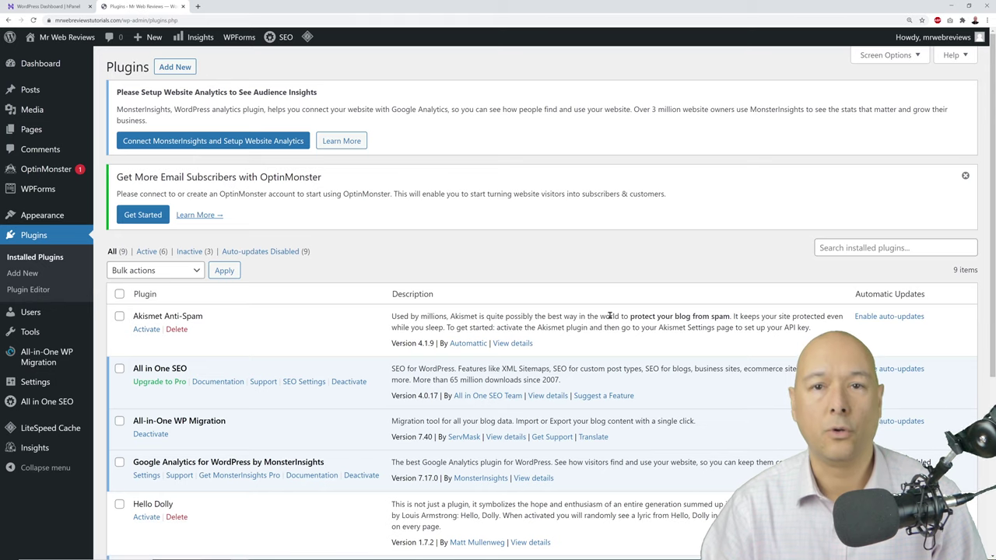
Delete the Akismet Anti-Spam and Hello Dolly plugins.
scroll(563, 312, down, 5)
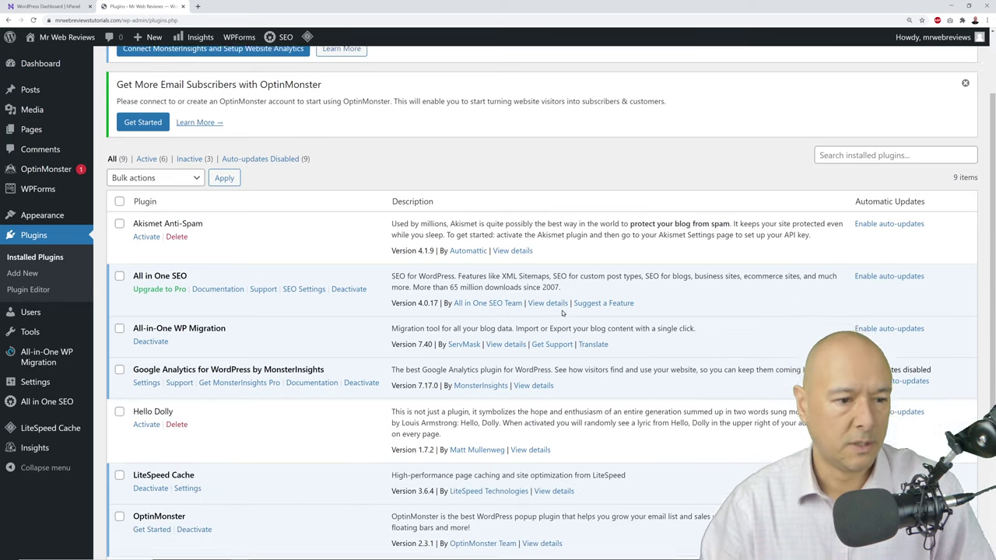
scroll(563, 312, up, 2)
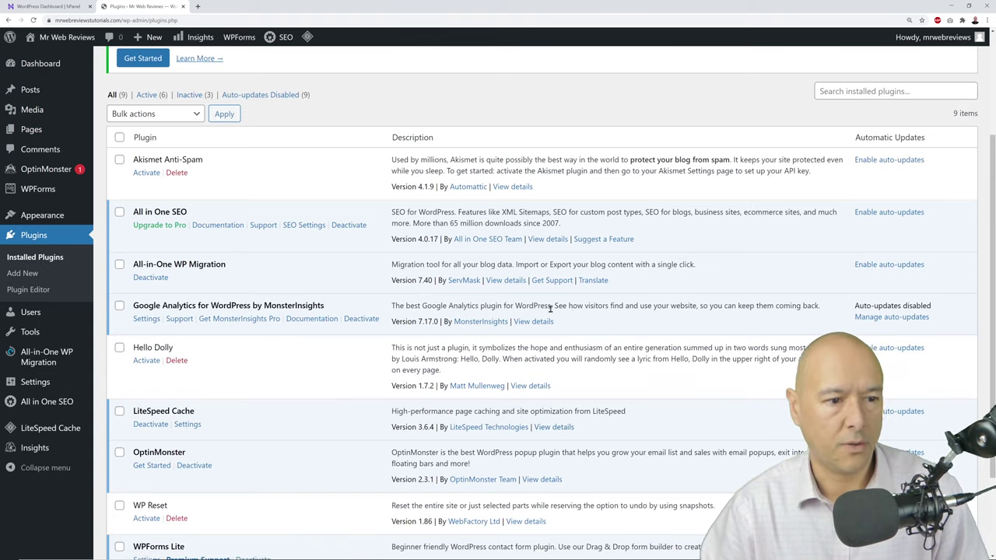
click(176, 173)
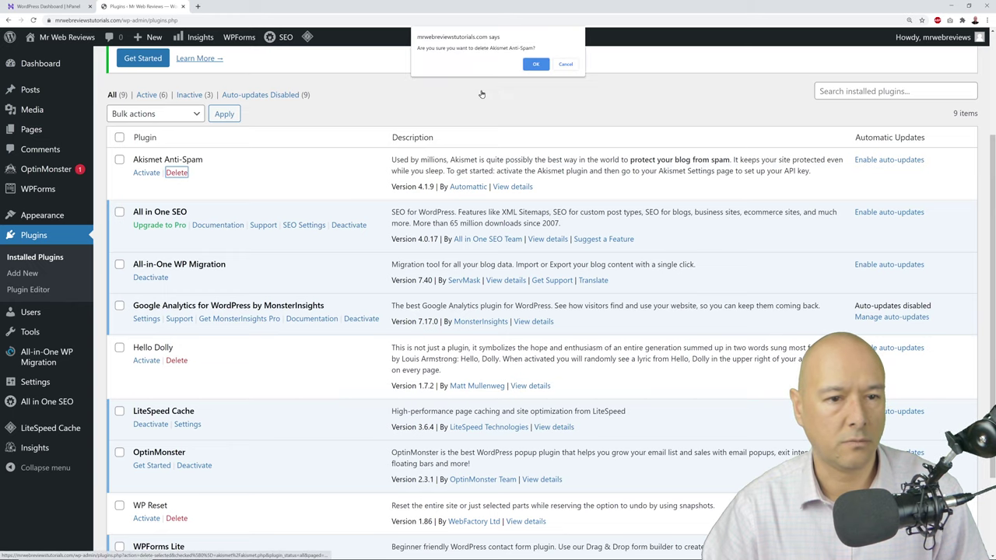
click(536, 64)
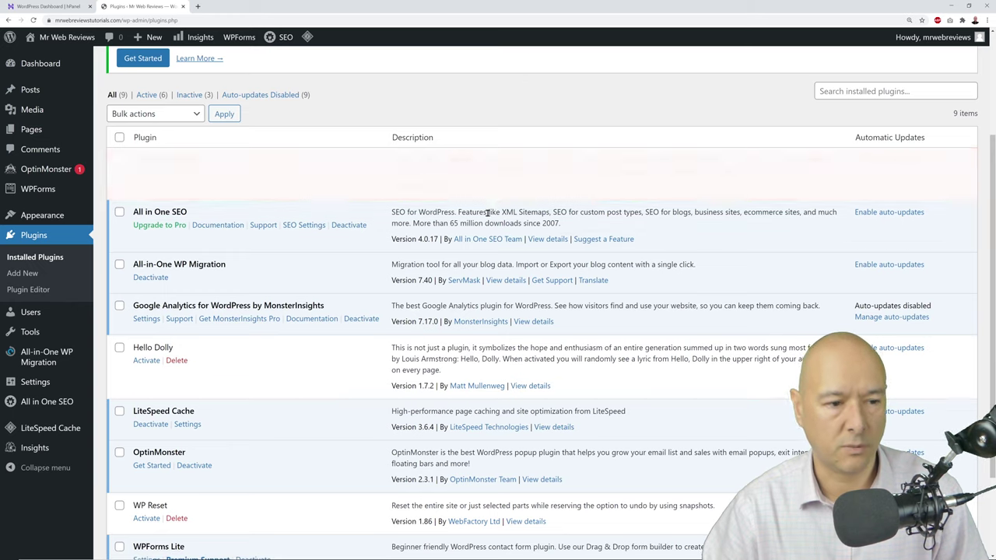
click(176, 331)
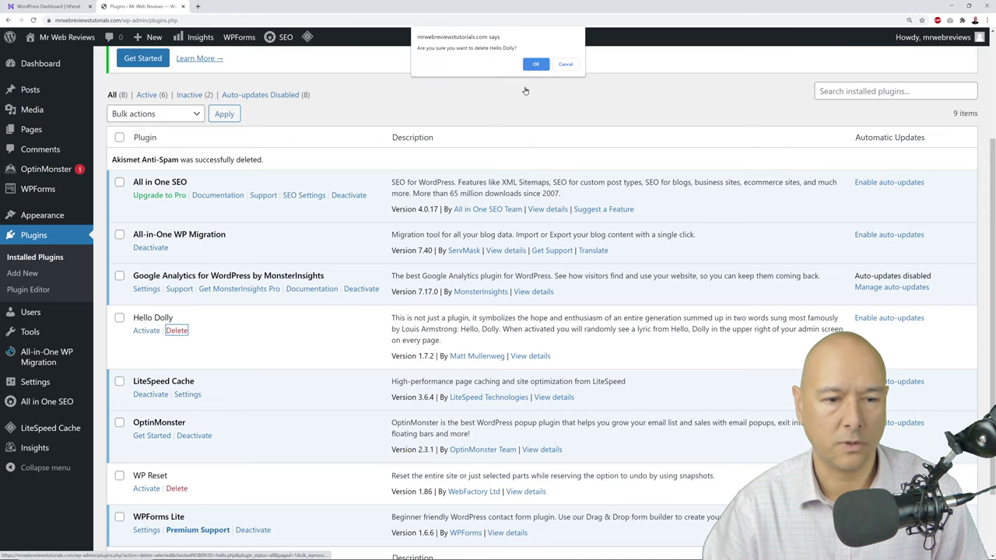
click(535, 64)
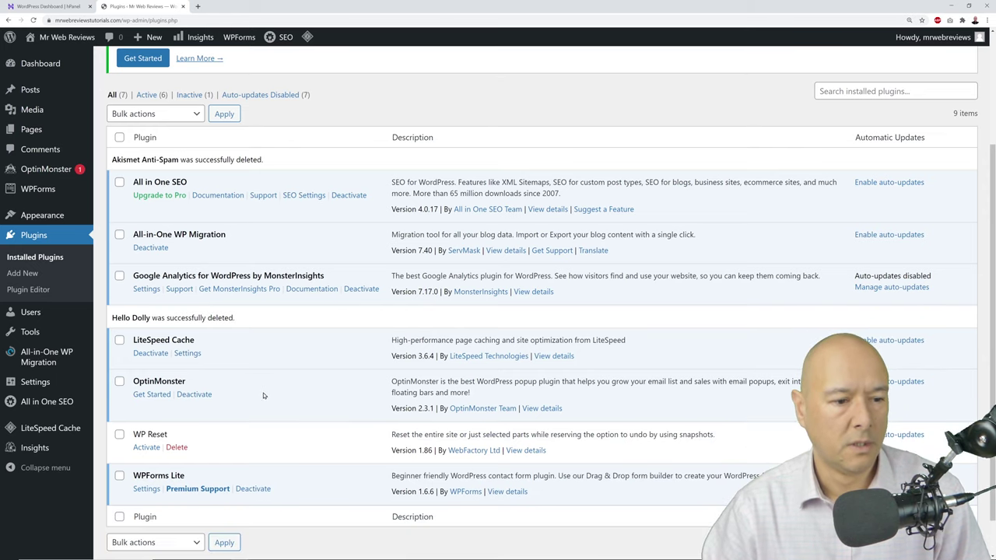
Deactivate OptinMonster, All-in-One WP Migration, All in One SEO, MonsterInsights and WPForms Lite.
click(203, 396)
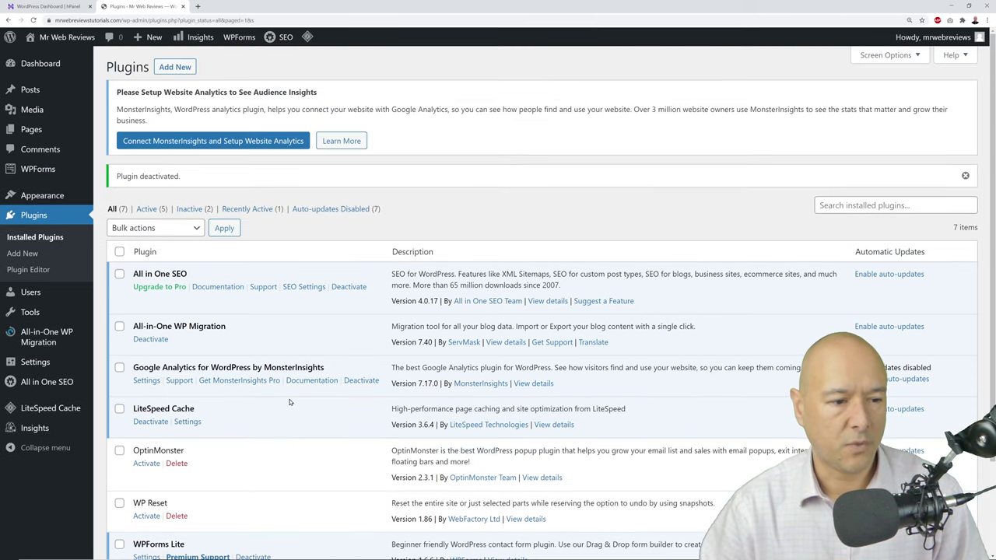
click(157, 340)
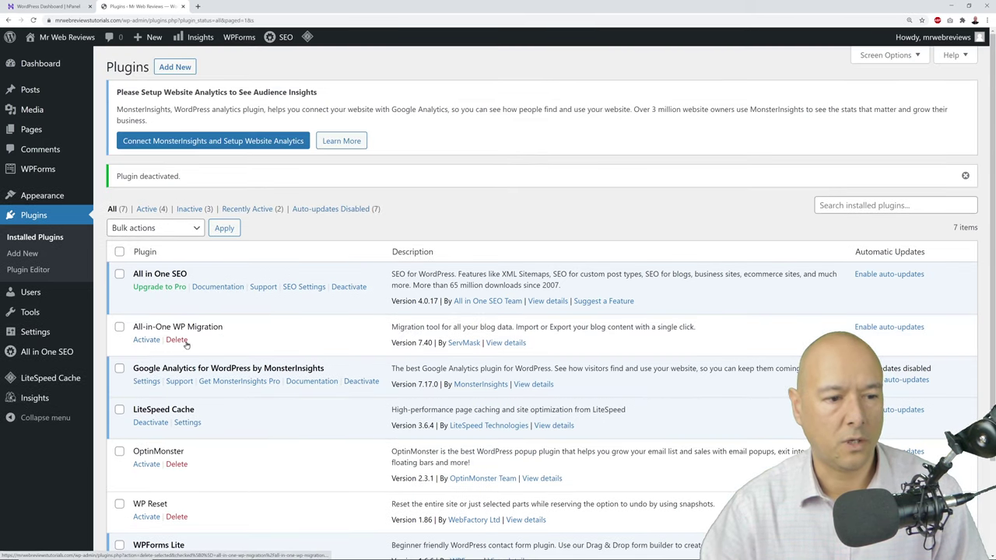
click(349, 288)
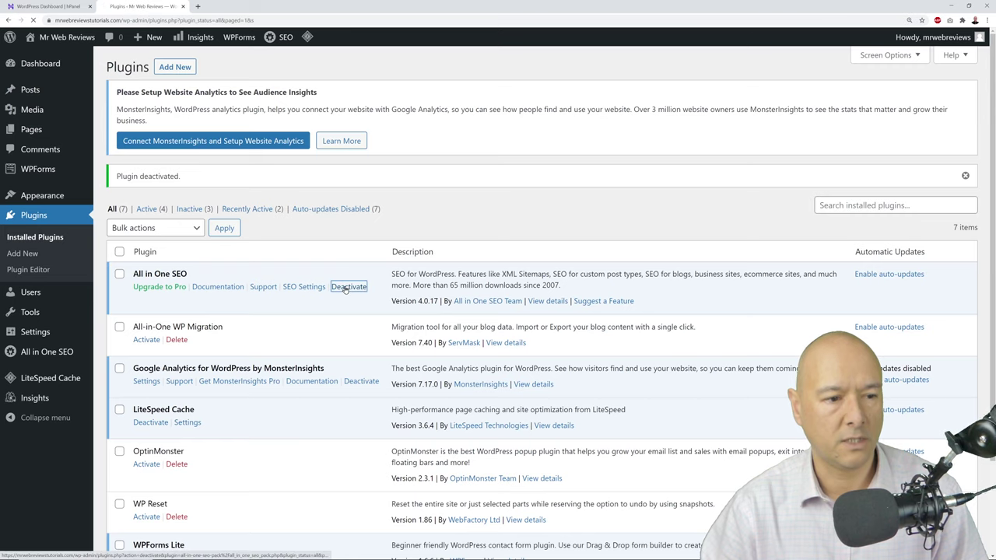
scroll(358, 274, down, 2)
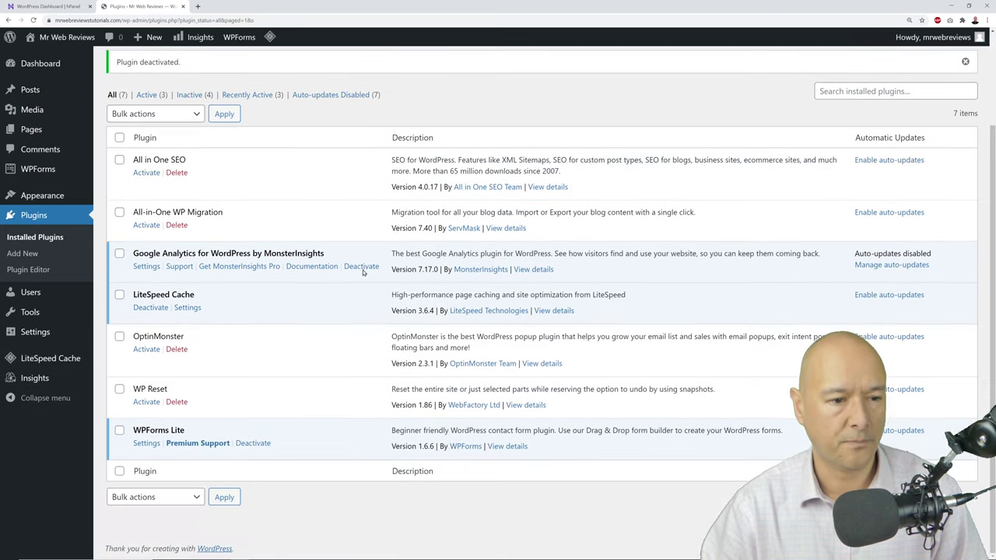
click(363, 268)
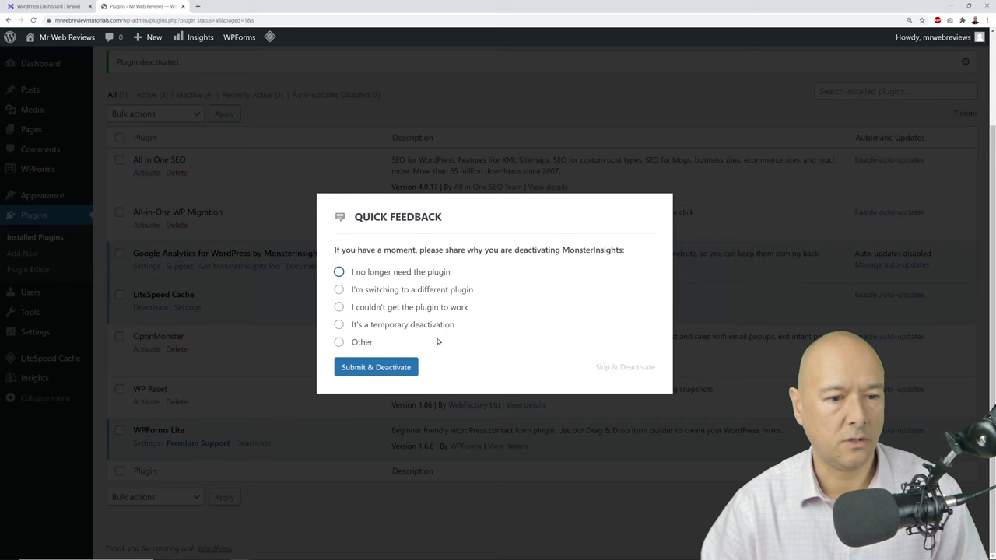
click(622, 369)
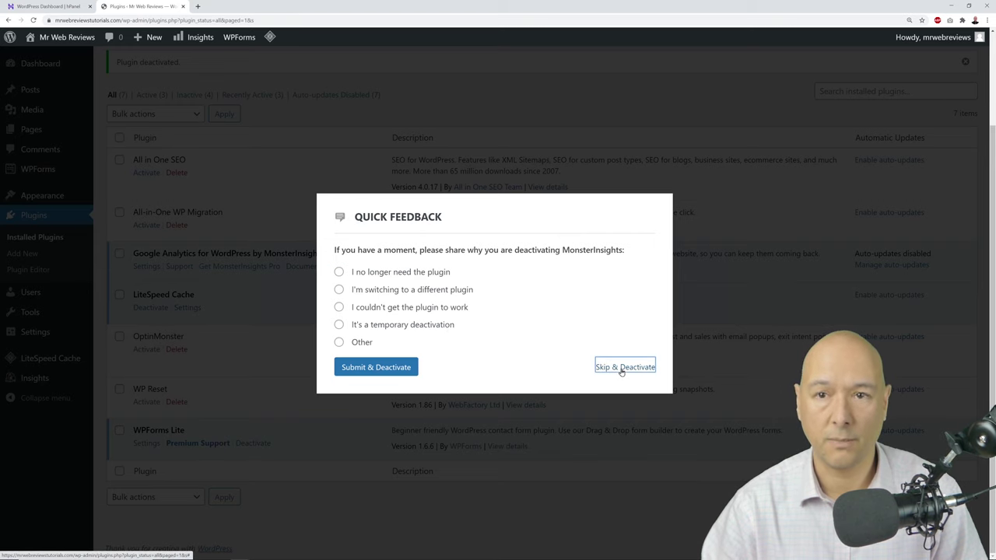
scroll(244, 418, down, 1)
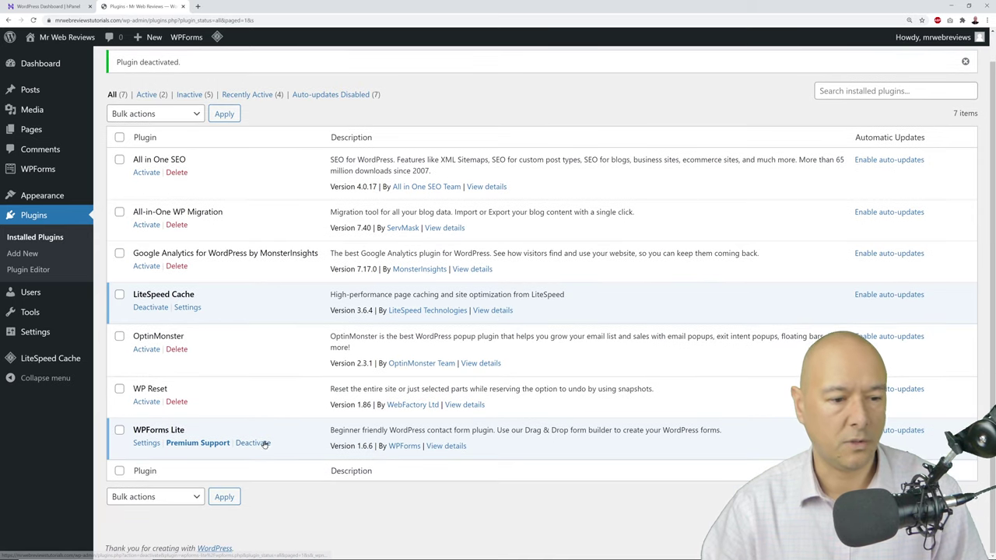
click(256, 442)
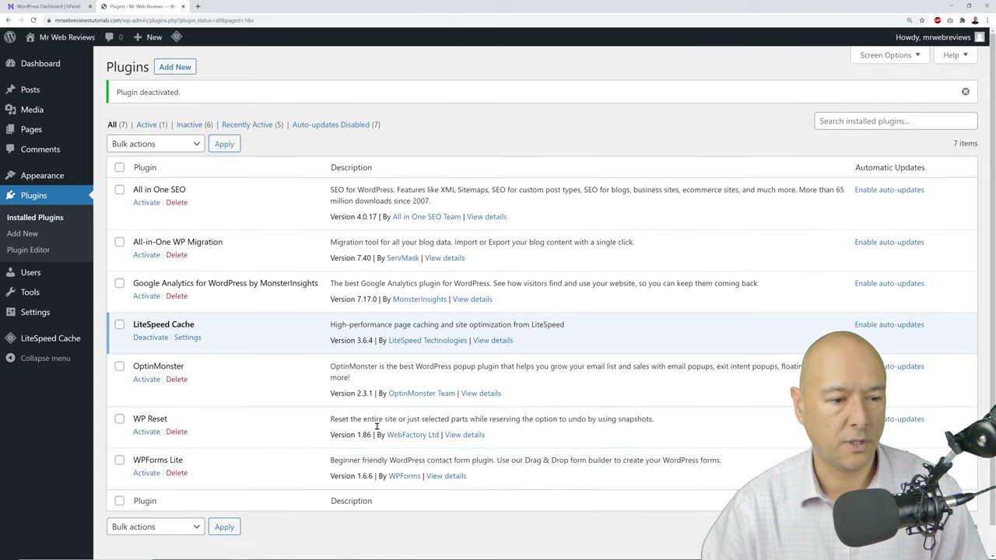
Tick WPForms Lite, WP Reset, OptinMonster, MonsterInsights, All in One SEO and All-in-One WP Migration.
click(119, 460)
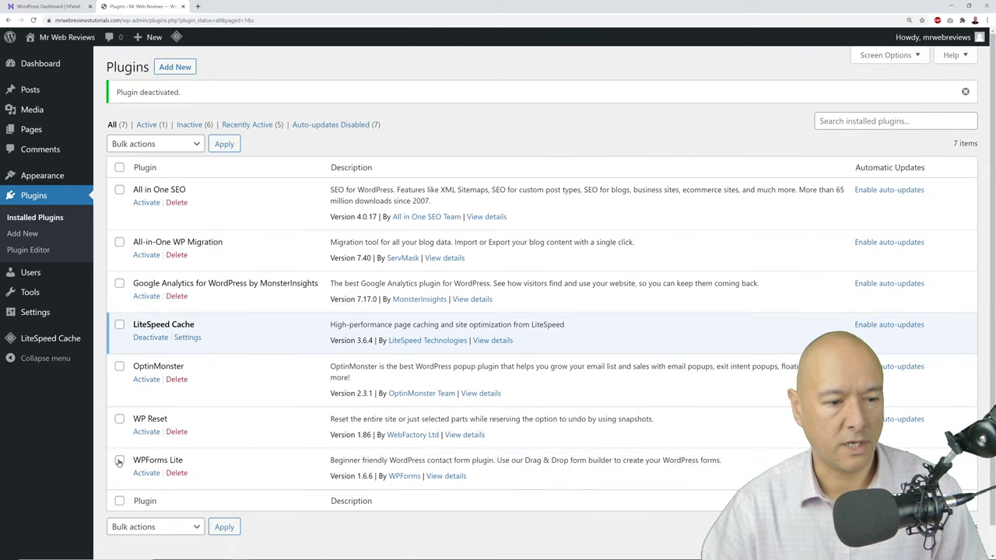
click(119, 419)
click(119, 366)
click(119, 283)
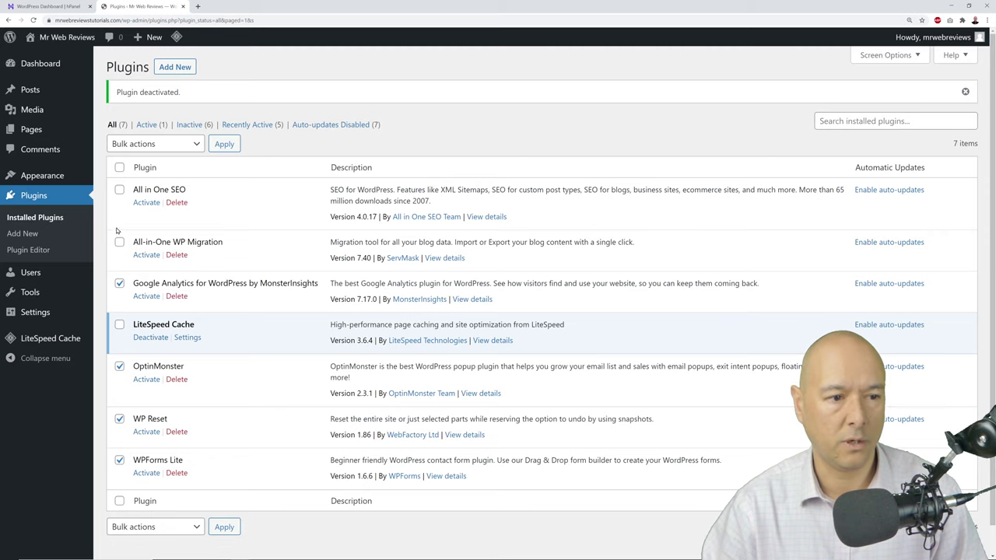
click(119, 190)
click(119, 242)
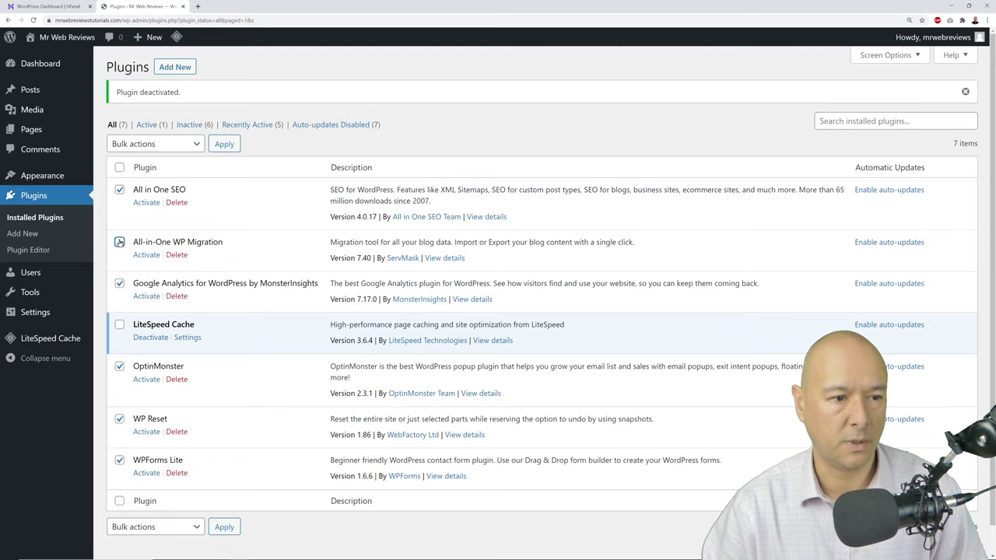
Bulk-delete the six ticked plugins, then deactivate LiteSpeed Cache.
click(172, 145)
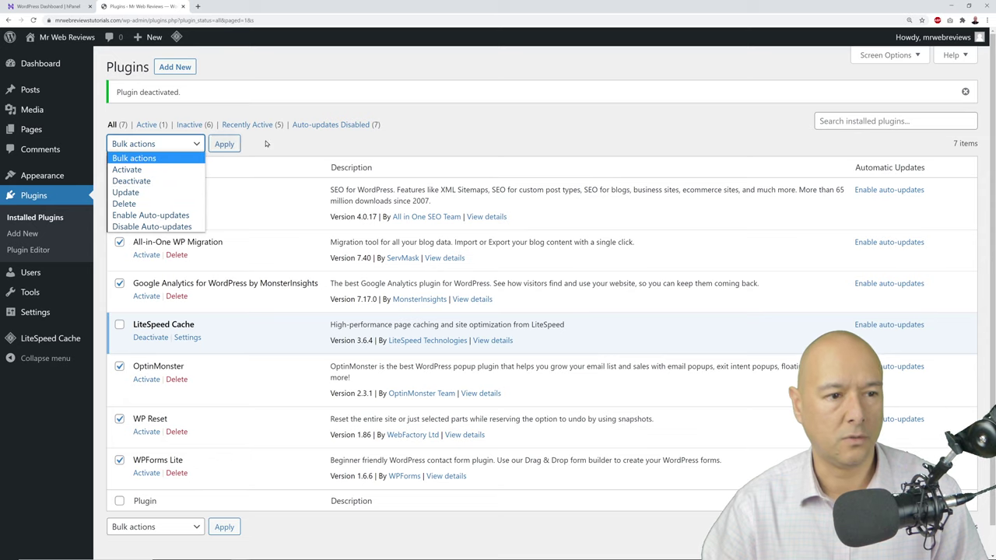
click(194, 146)
click(190, 146)
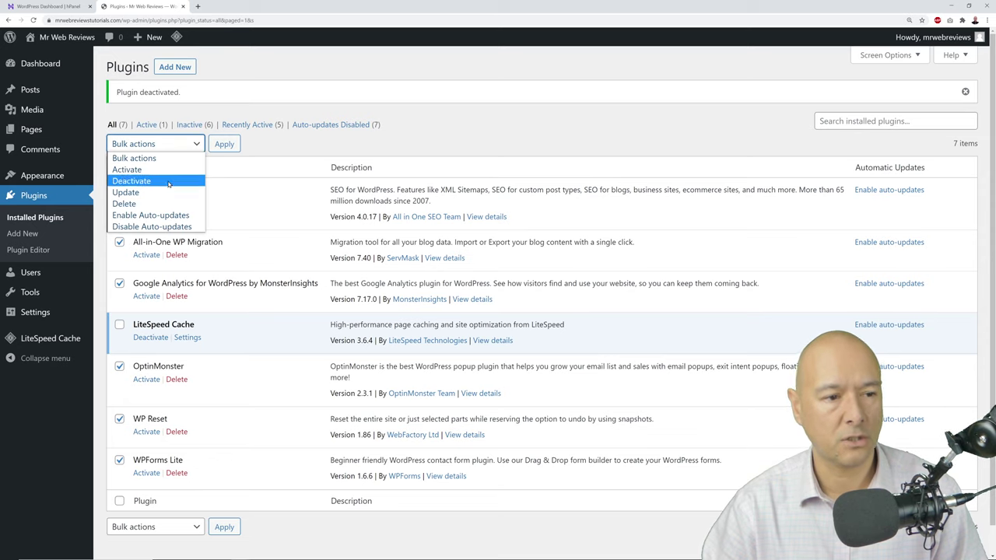
click(168, 205)
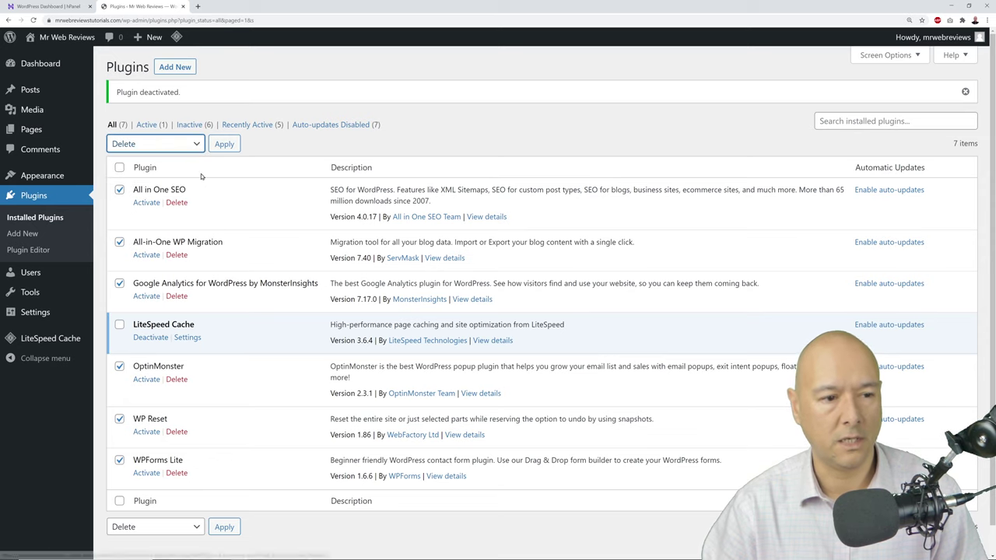
click(235, 145)
click(536, 72)
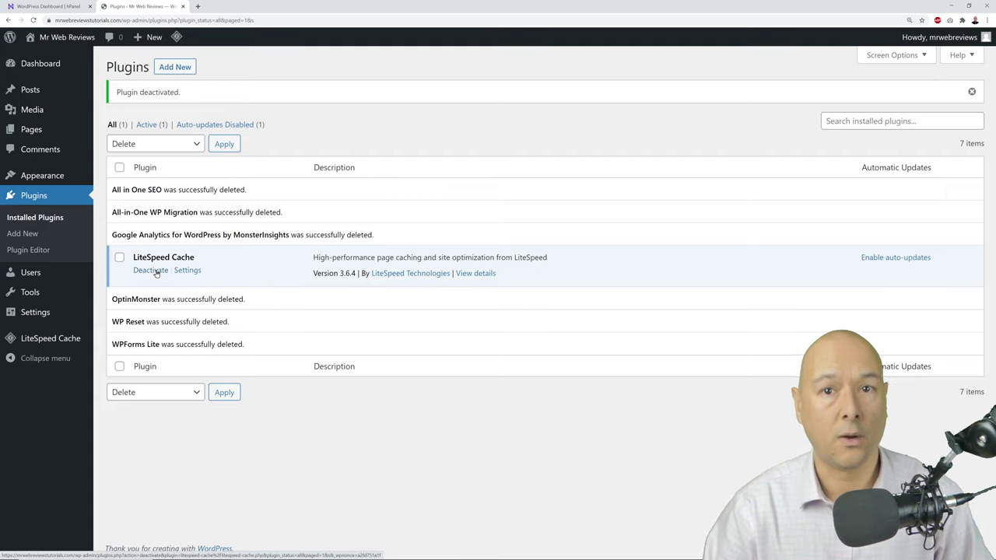
click(154, 271)
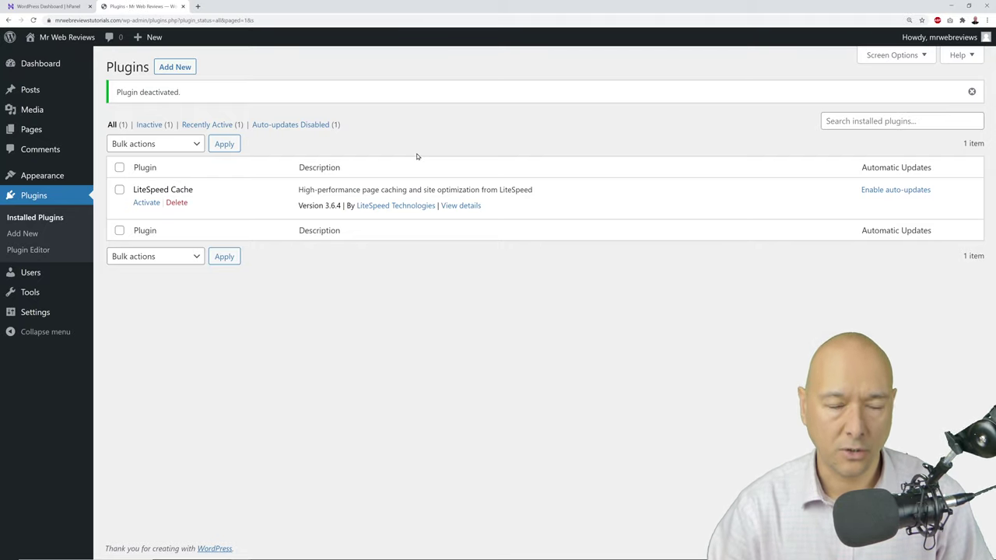
Search Add New plugins for 'mai', then install and activate Maintenance by WebFactory Ltd.
click(175, 67)
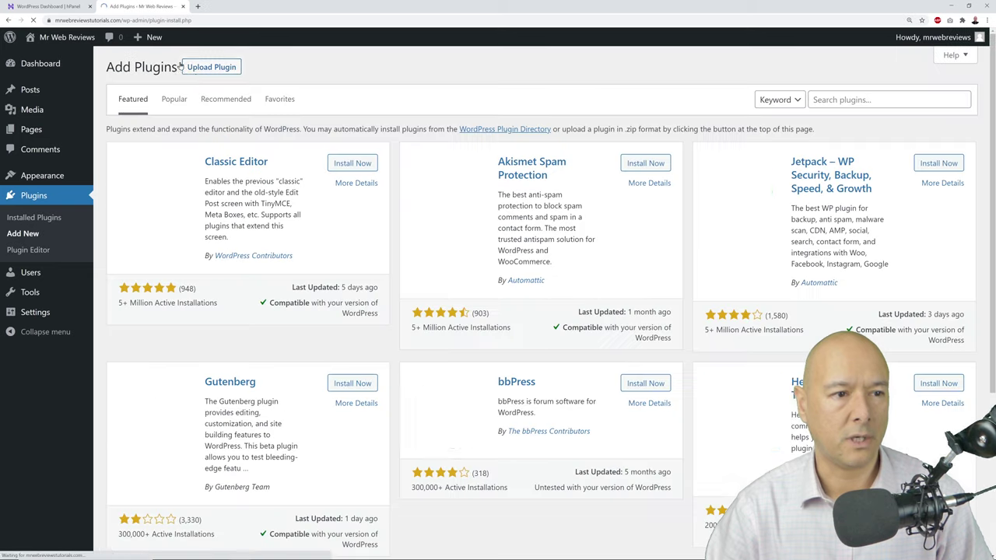
click(815, 100)
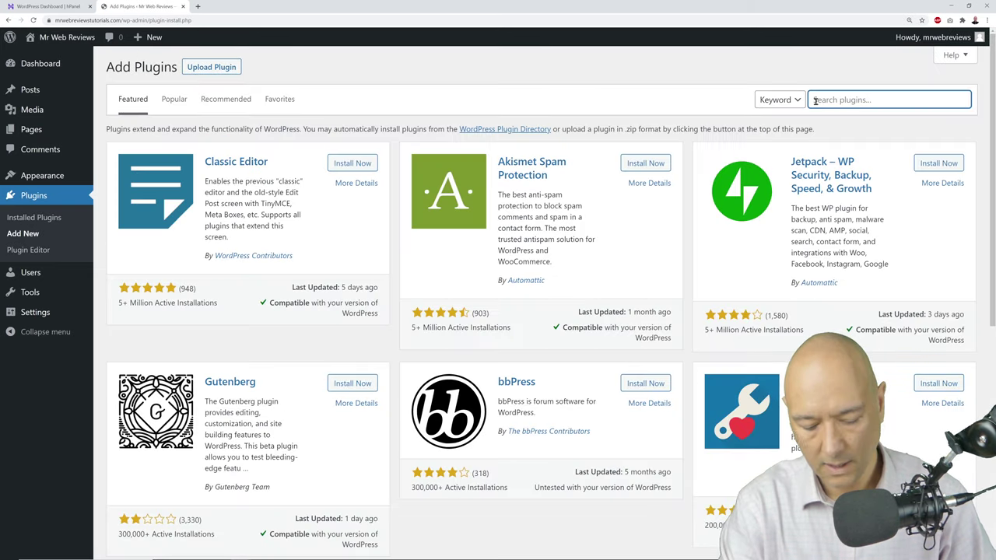
text(maintenance)
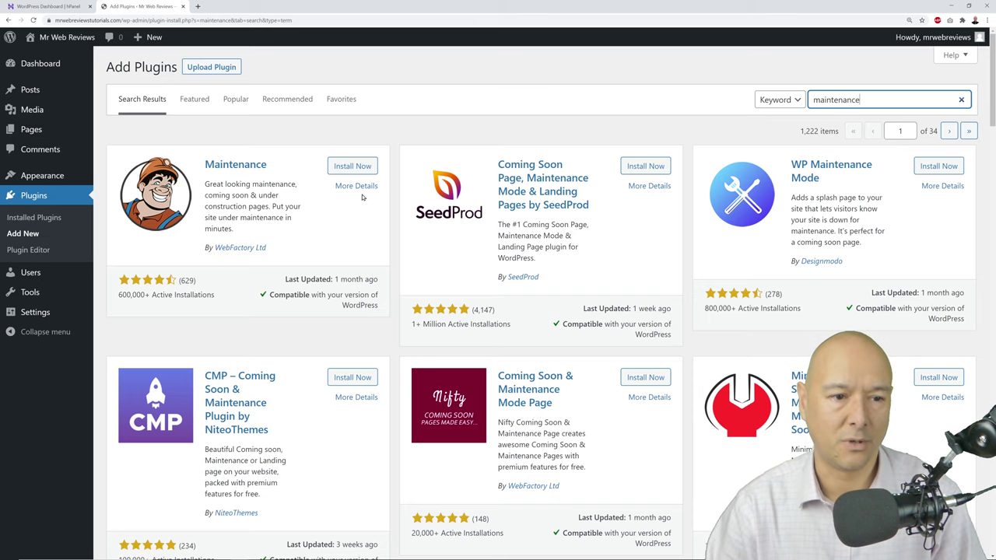
click(354, 166)
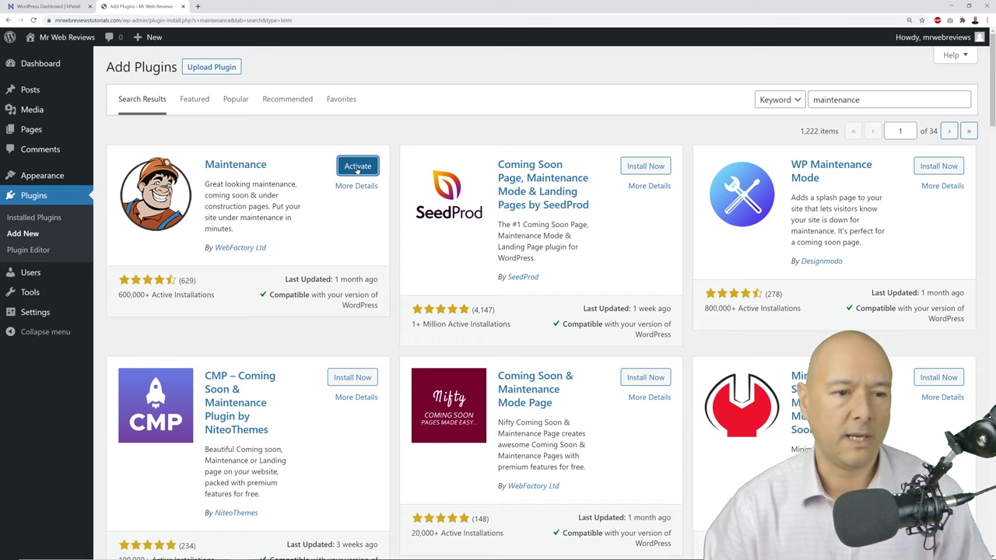
click(357, 168)
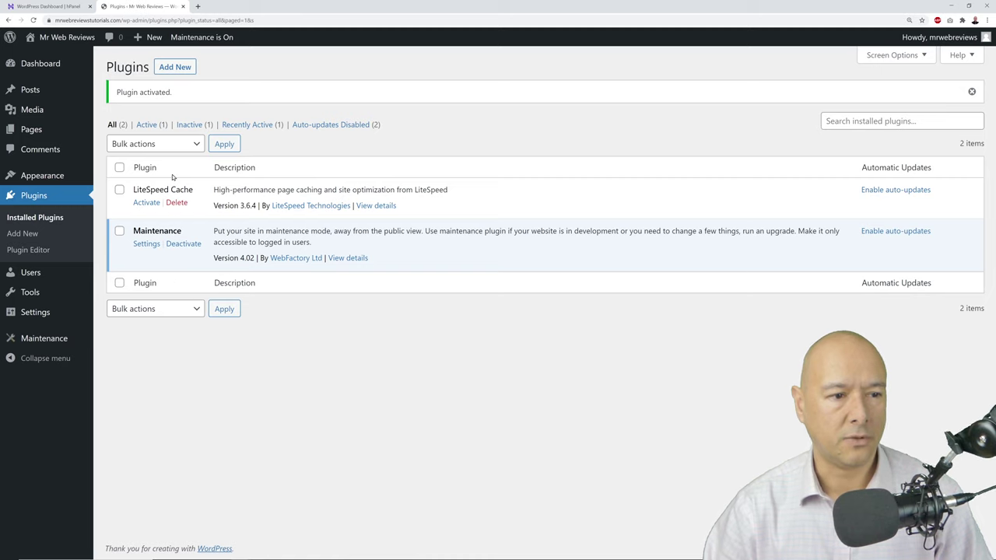
Open the Maintenance settings, view the live site in a new tab, then return to the settings.
click(38, 340)
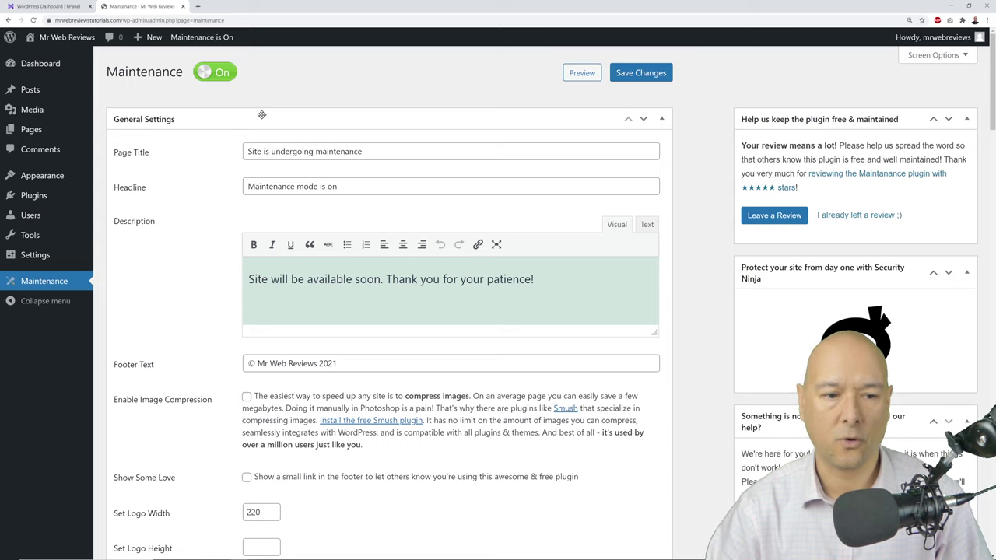
middle_click(48, 37)
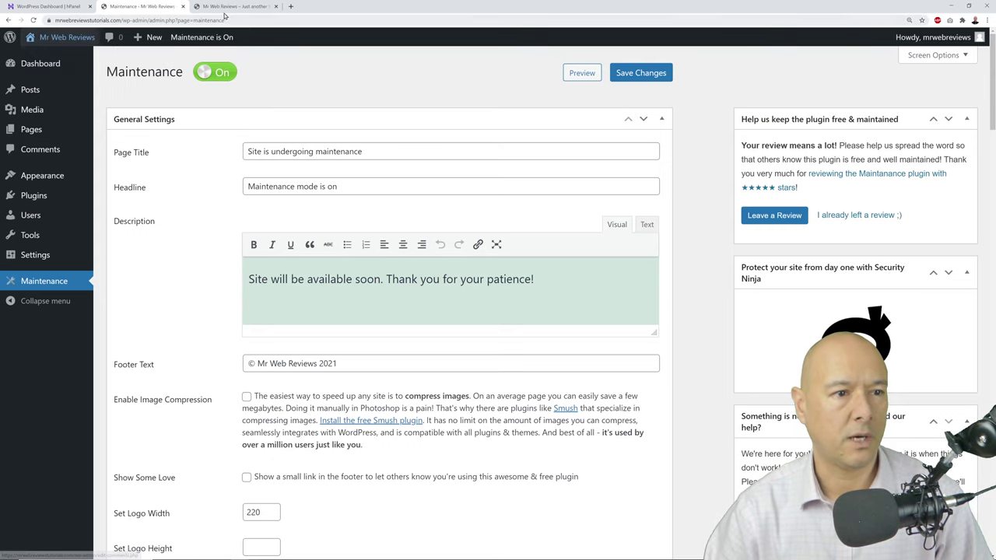
click(225, 6)
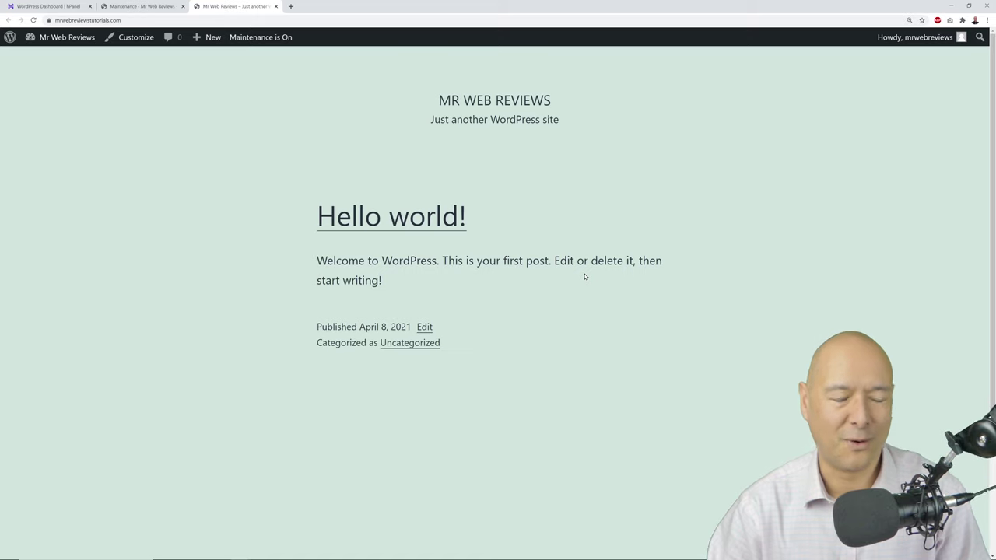
click(143, 20)
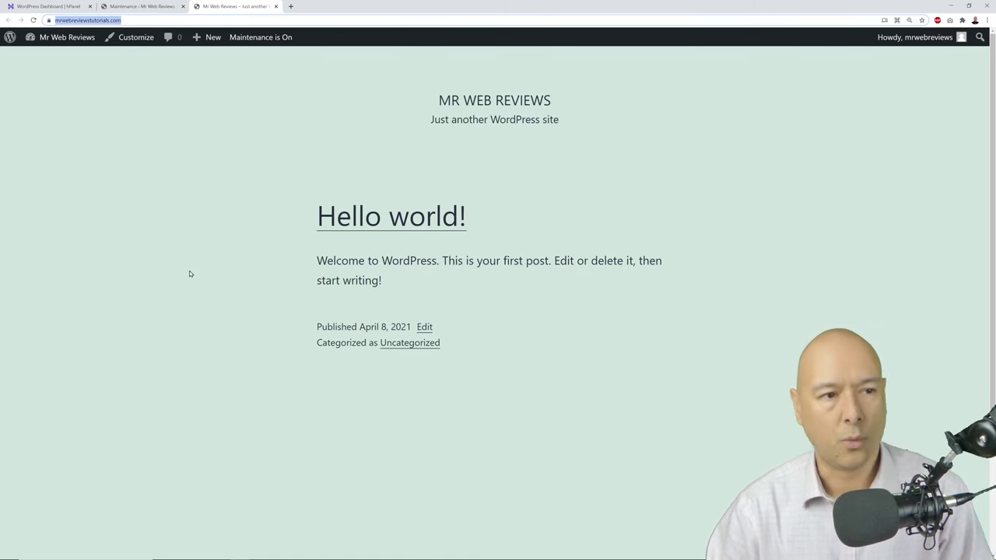
click(150, 9)
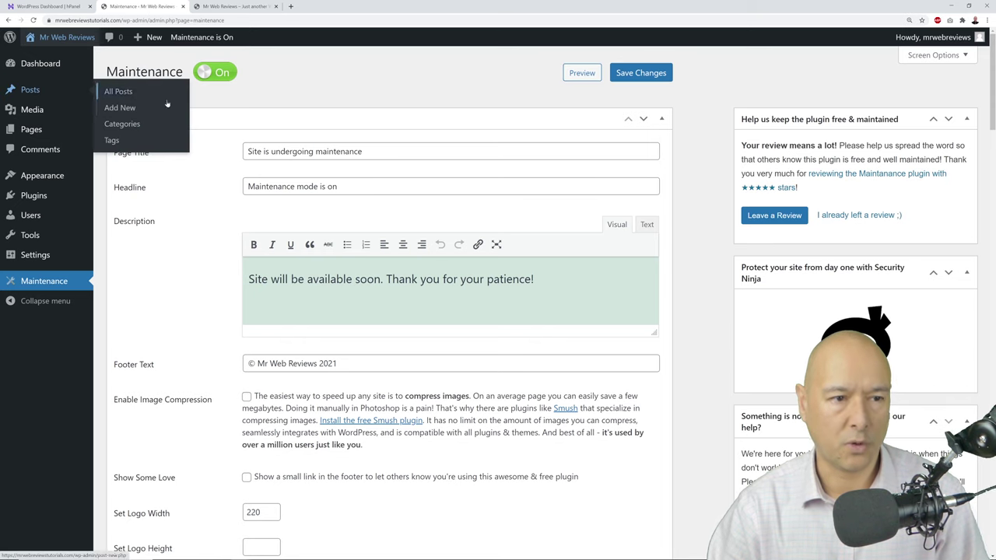
click(988, 20)
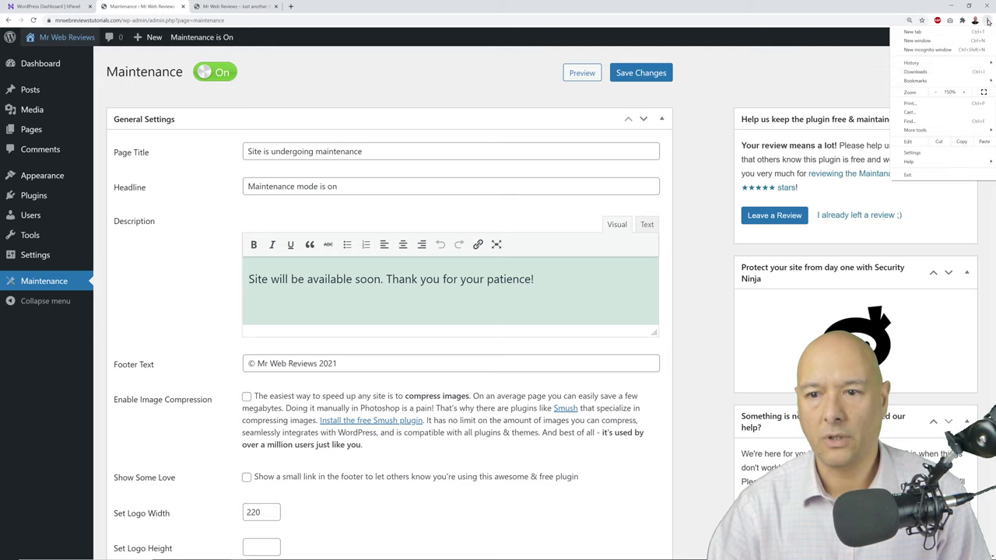
click(928, 49)
text(mrwebreviewstutorials.com/)
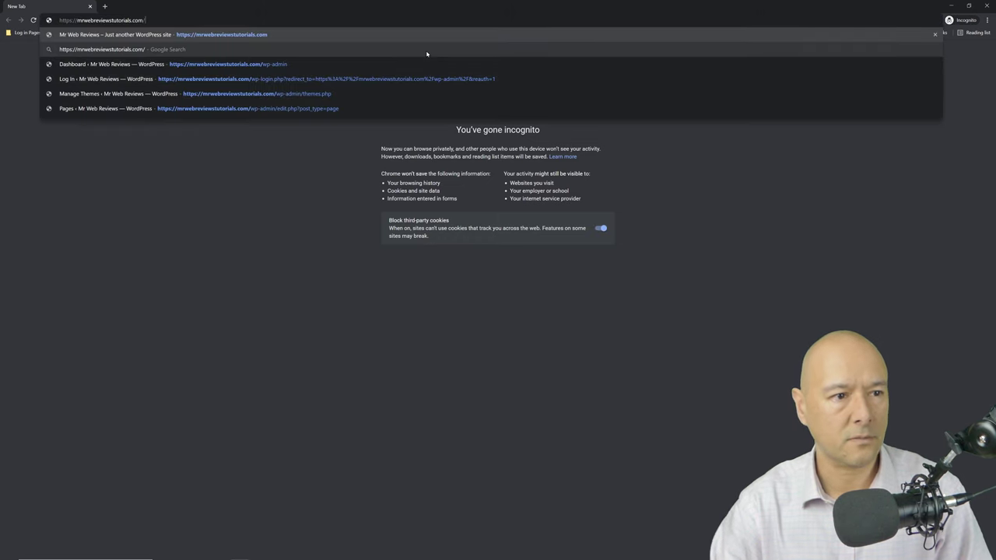
key(Return)
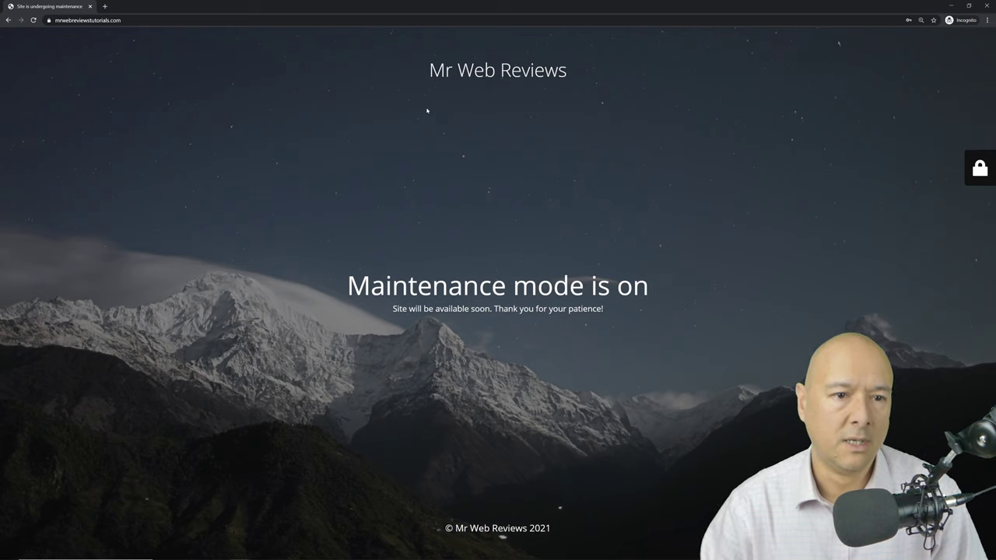
key(alt+Tab)
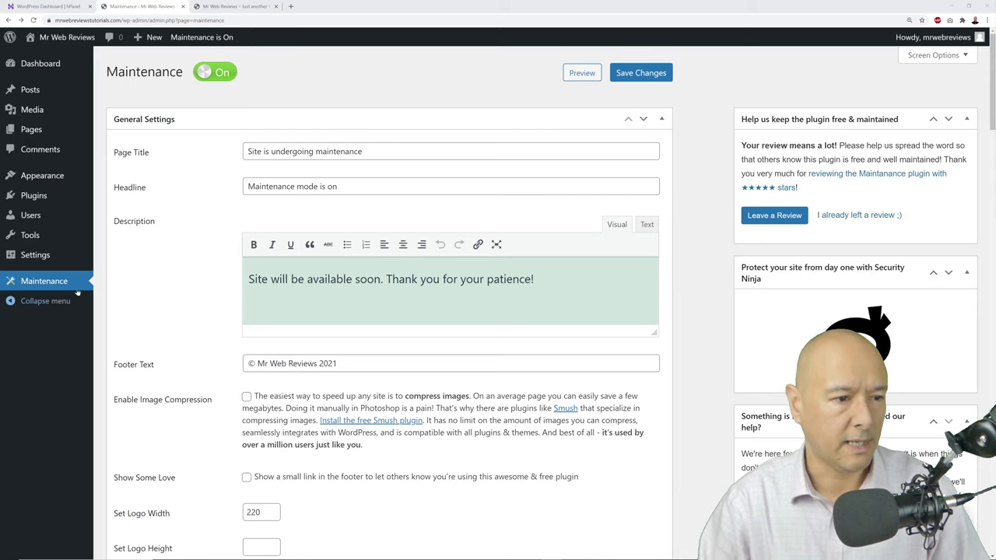
In General Settings, replace the tagline with 'Free Web Design Tutorials'.
mouse_move(43, 260)
click(117, 258)
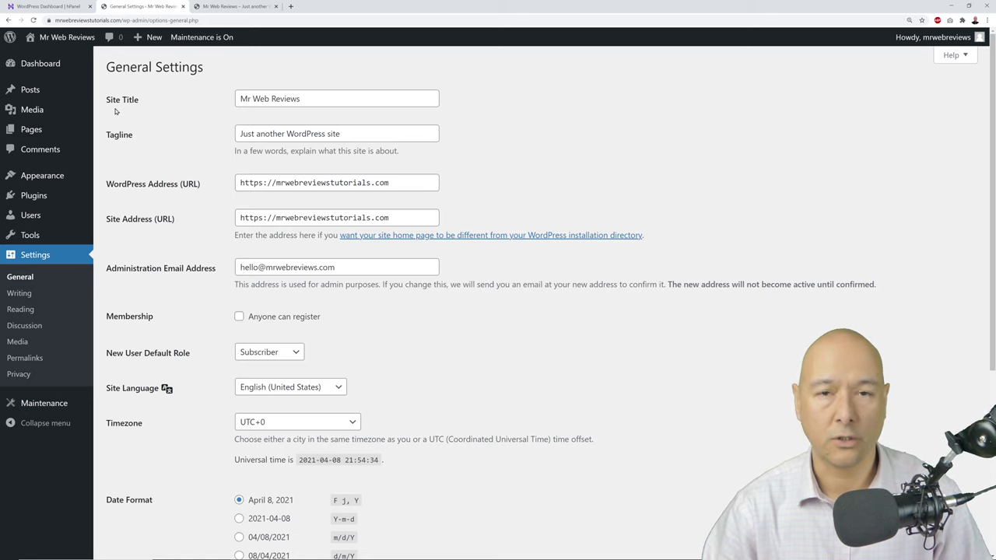
drag(238, 99, 348, 97)
click(348, 97)
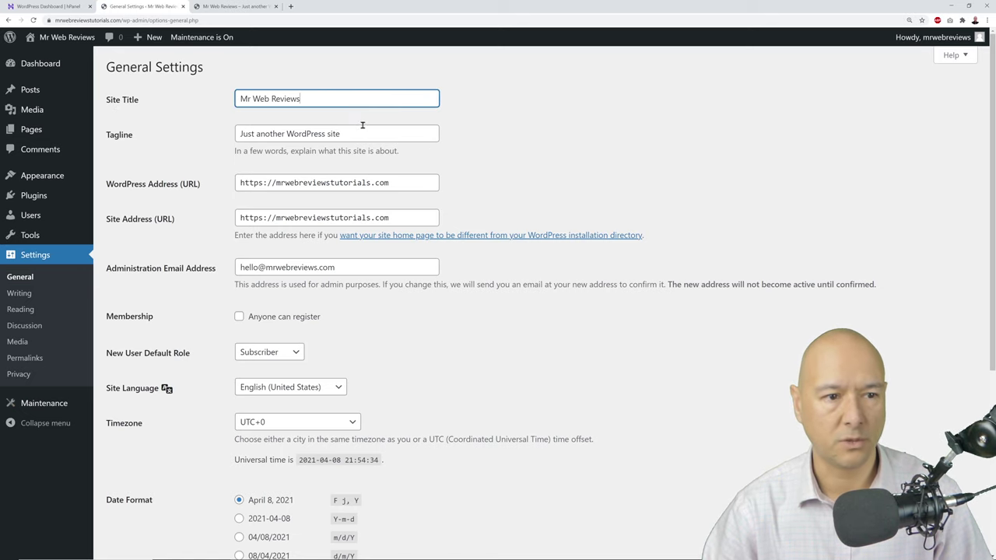
triple_click(363, 136)
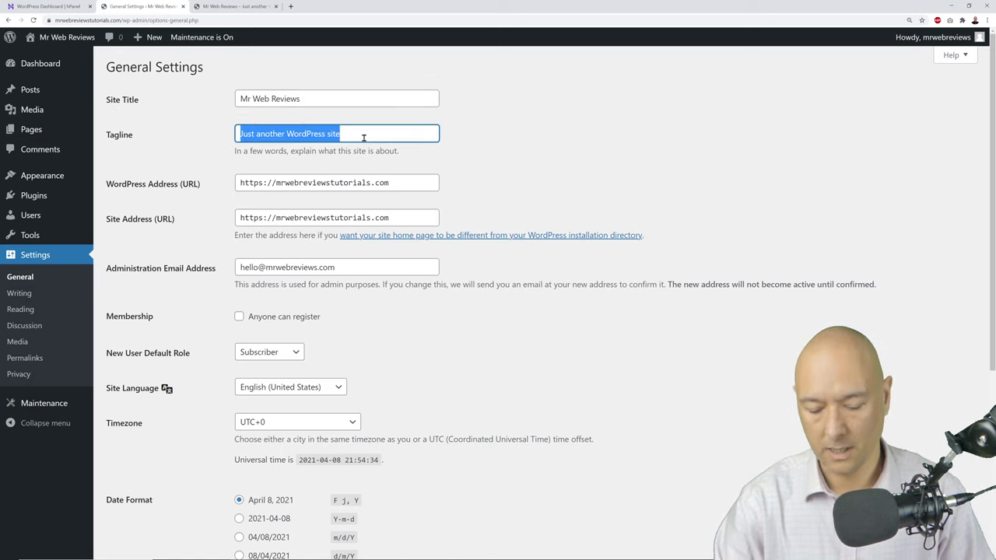
key(BackSpace)
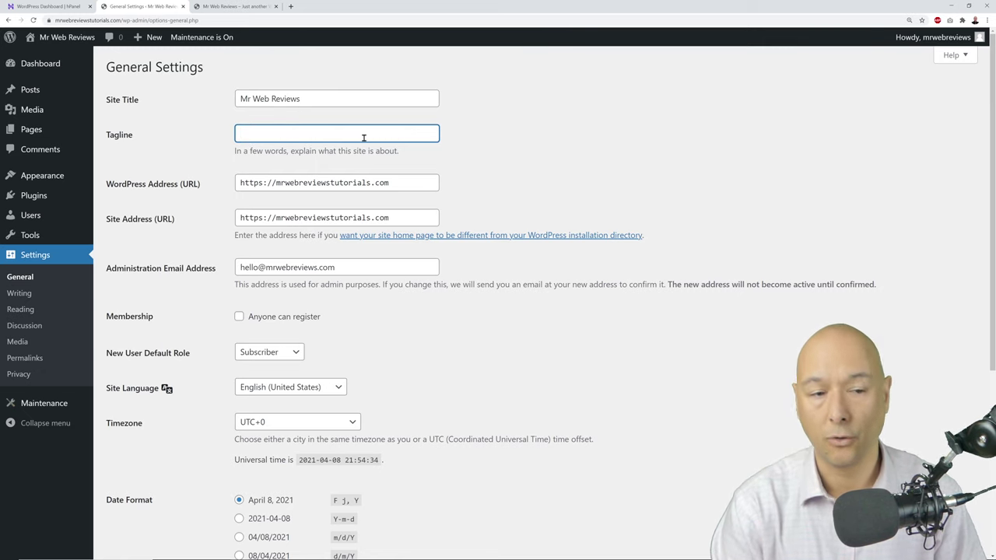
text(Fr)
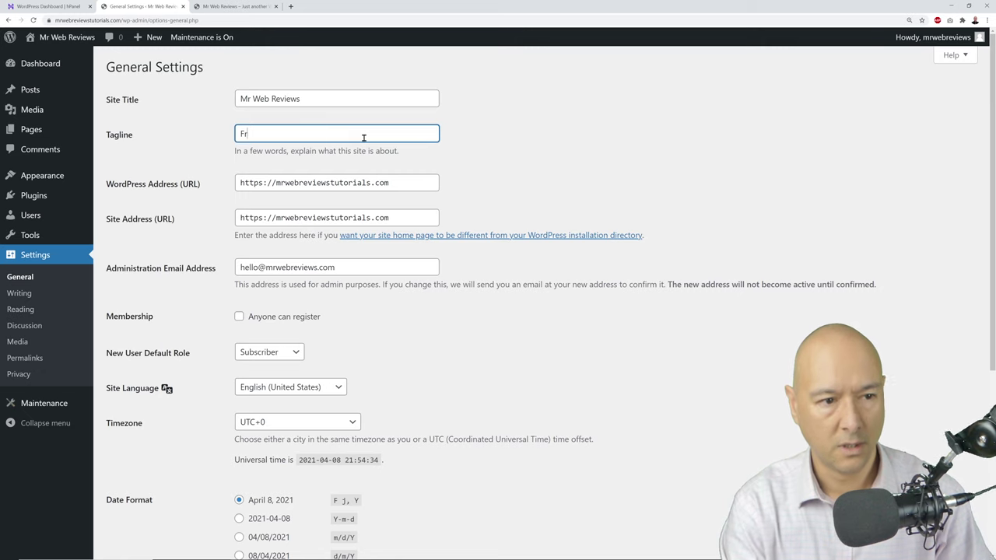
text(ee Web )
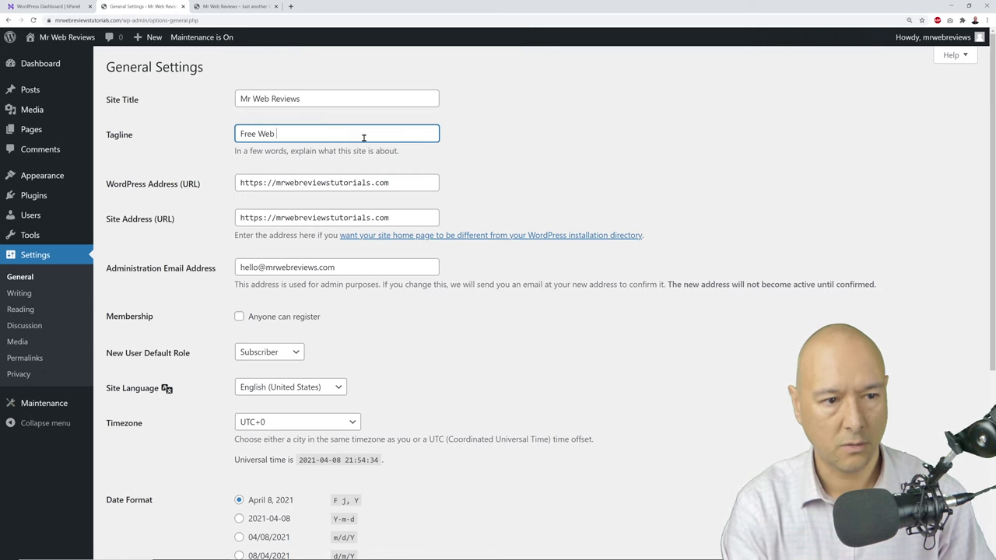
text(Design Tutorials)
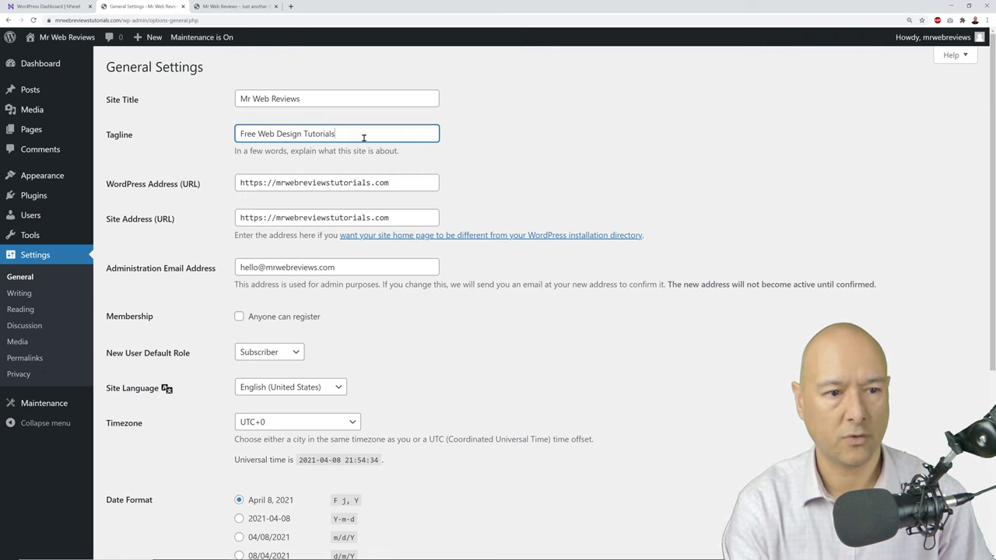
click(553, 160)
Save the General Settings changes.
scroll(536, 344, down, 3)
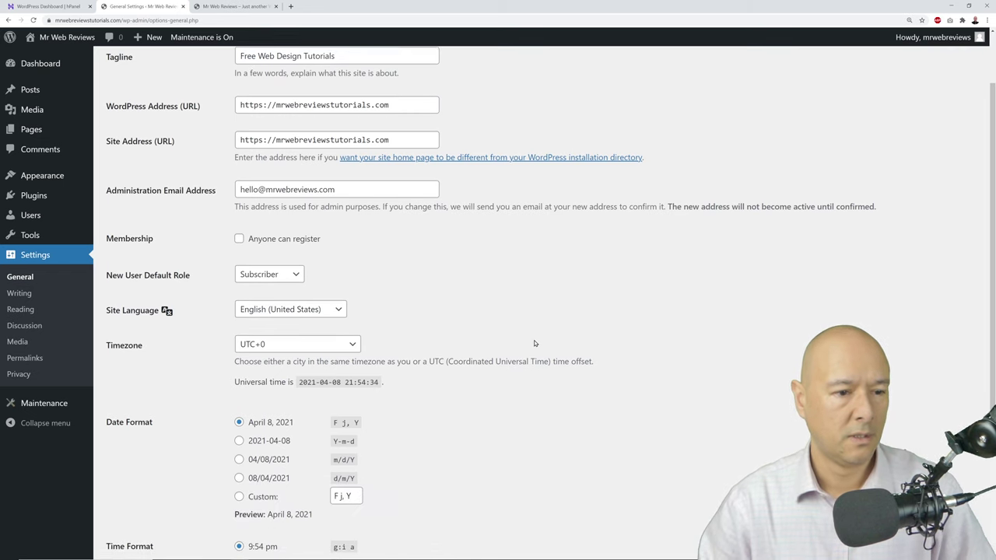
scroll(535, 344, up, 3)
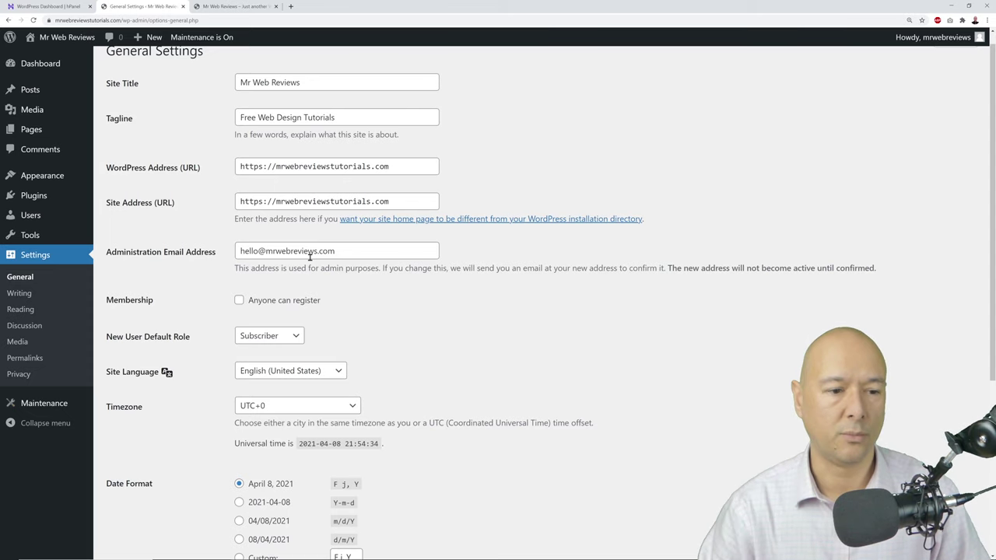
scroll(335, 335, down, 4)
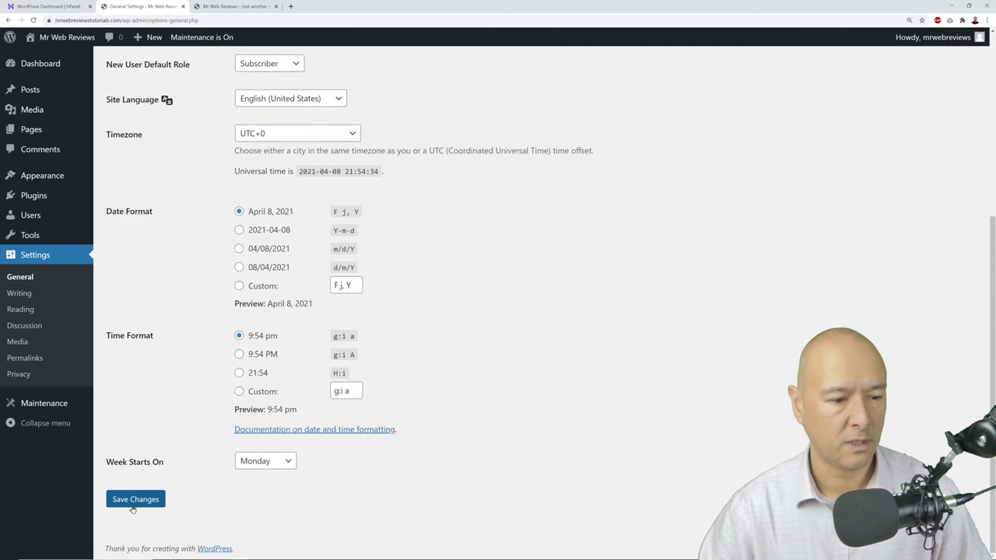
click(137, 499)
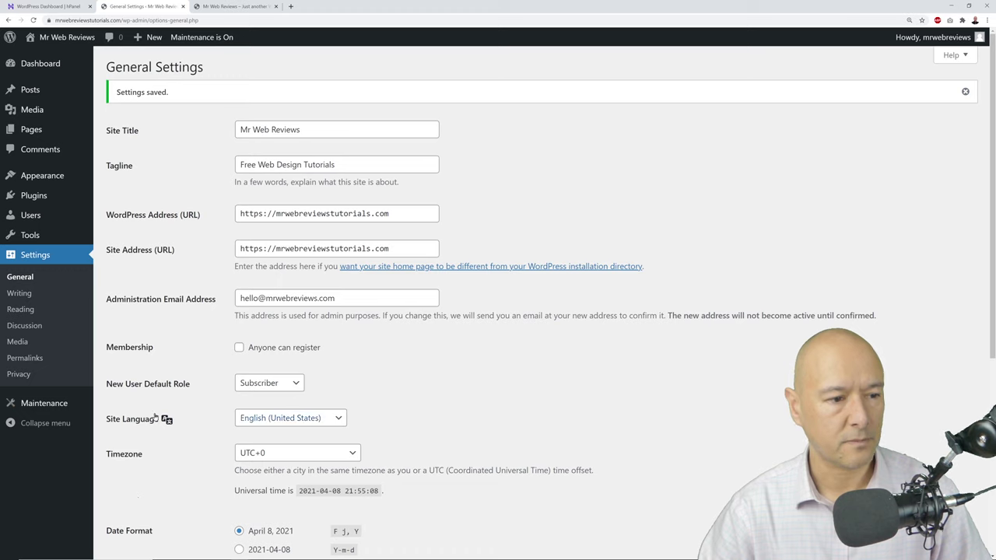
click(35, 358)
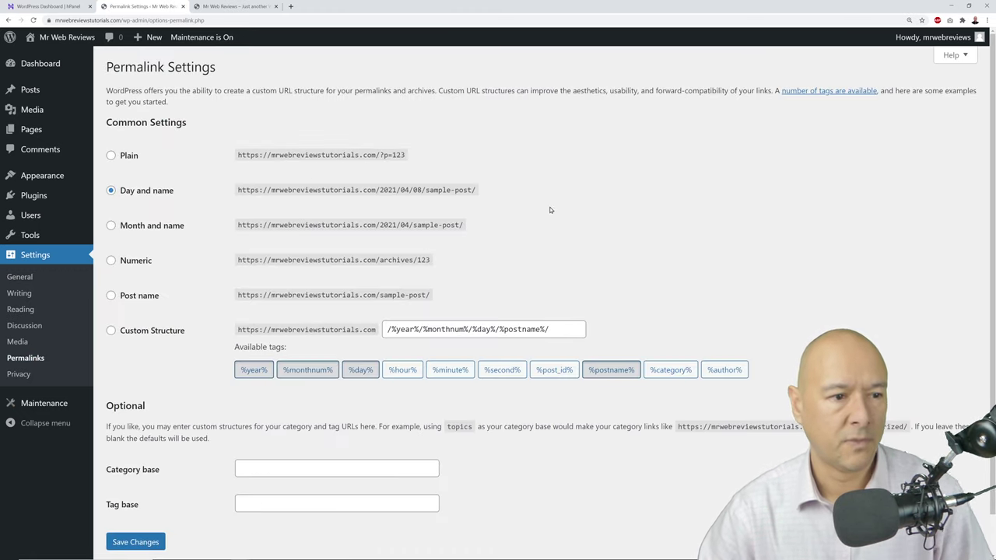
Select the Post name permalink structure (/%postname%/) and save it.
click(111, 295)
click(514, 288)
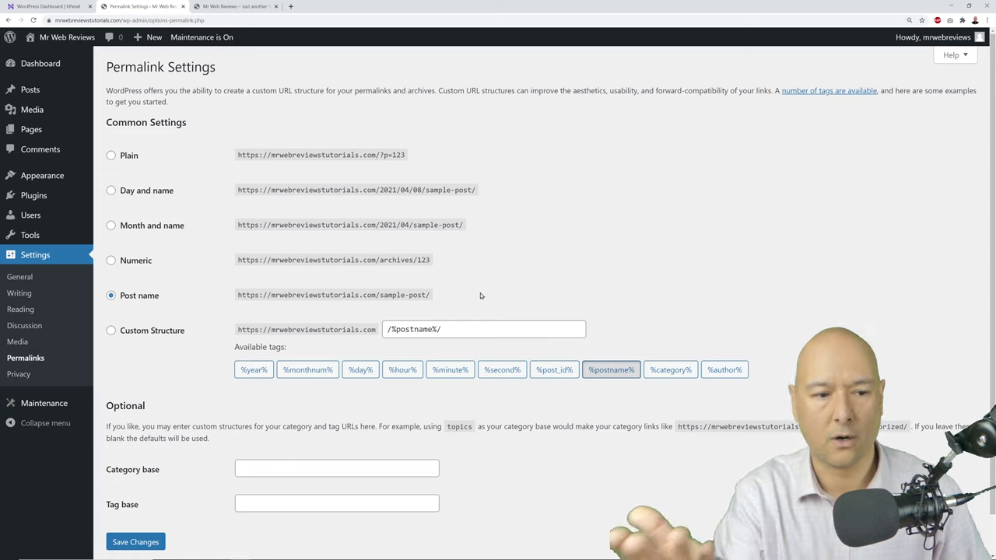
click(112, 296)
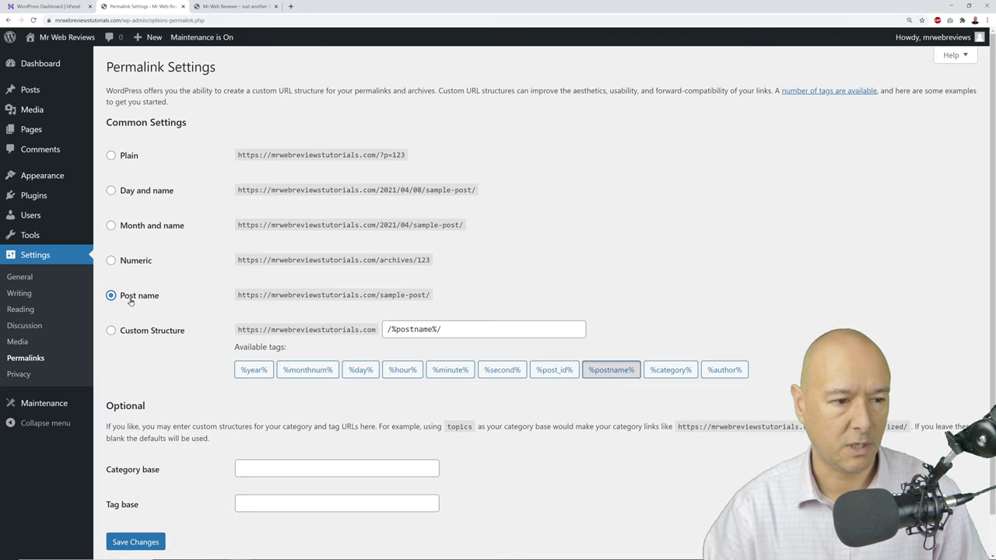
click(160, 545)
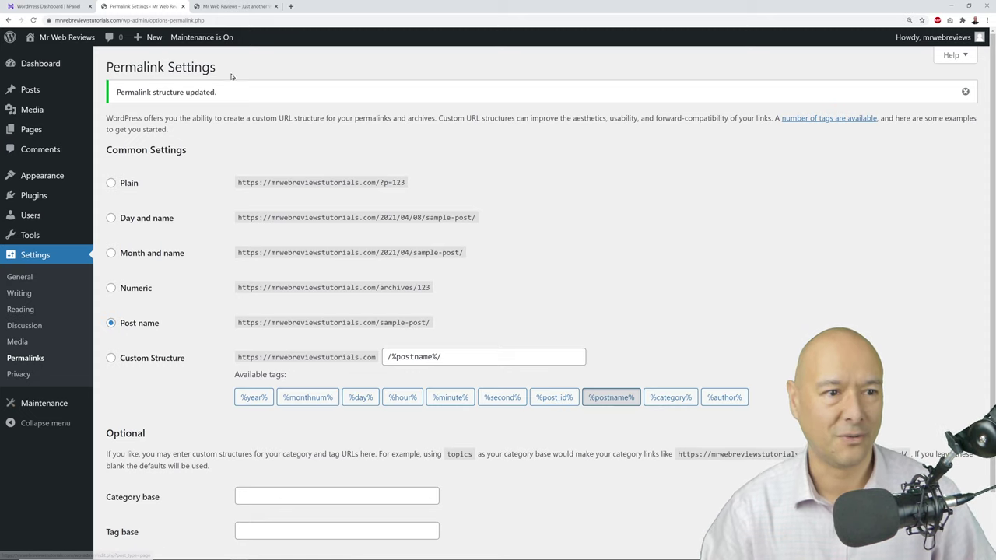
Check the site's front page tab, then return to Permalink Settings.
click(221, 7)
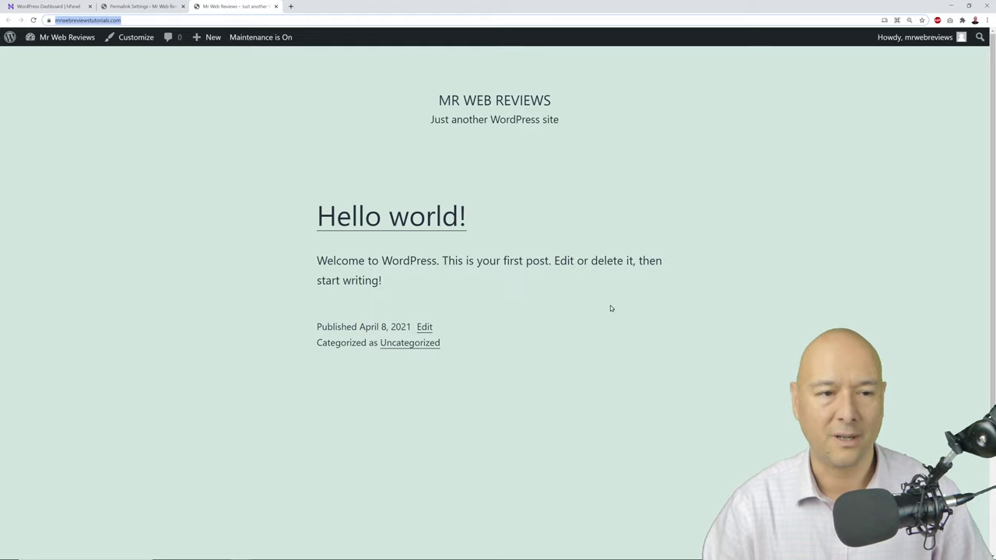
click(567, 305)
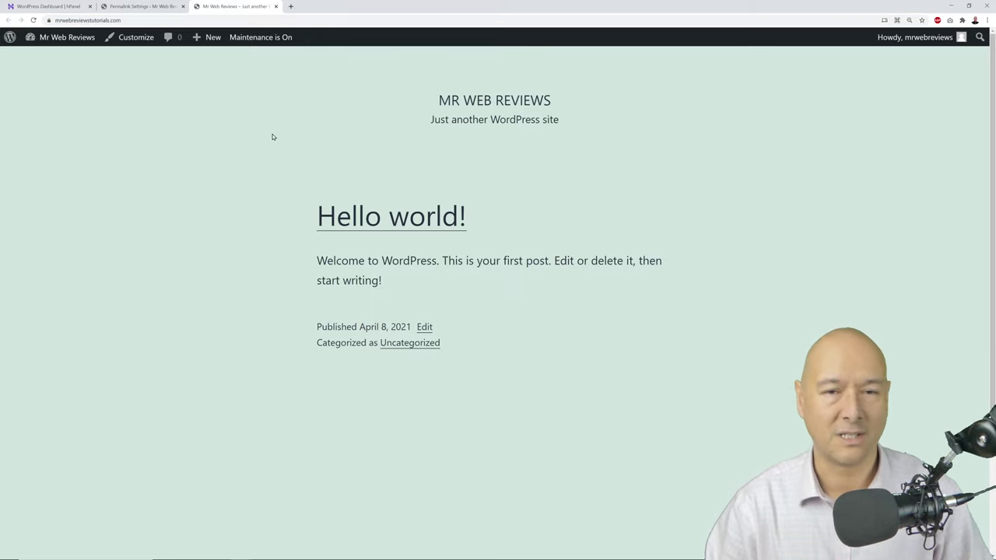
click(138, 8)
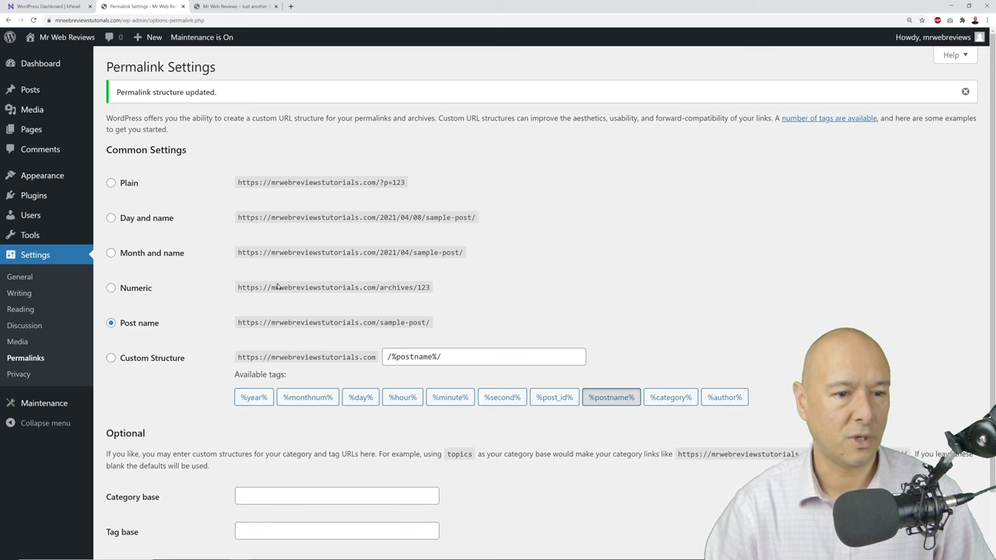
mouse_move(49, 181)
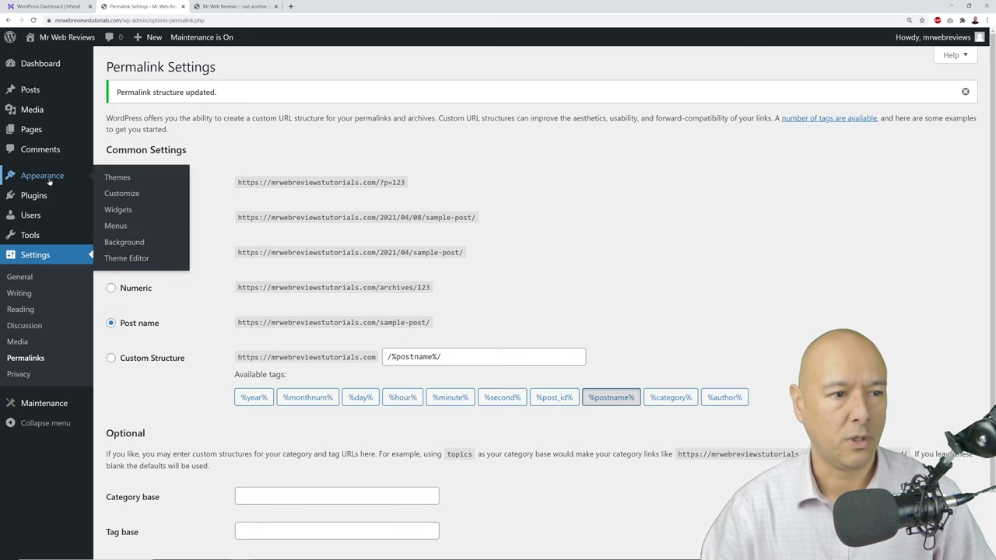
Review the installed themes and the site's current front page.
click(117, 178)
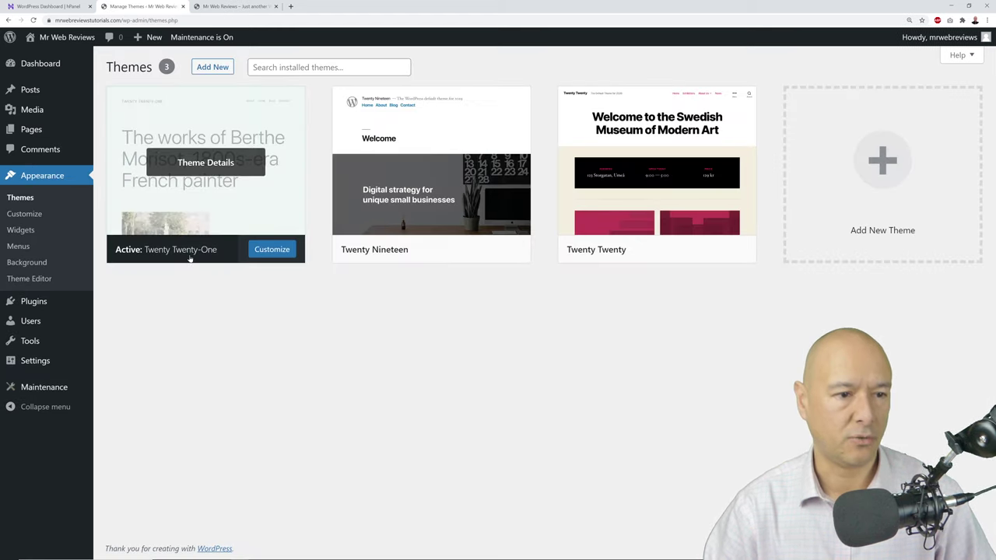
click(221, 7)
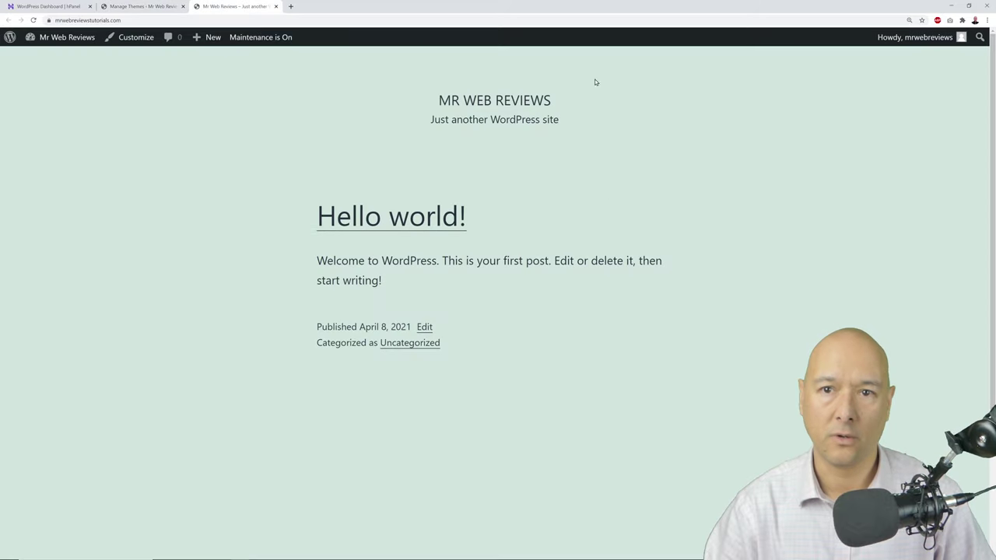
click(156, 6)
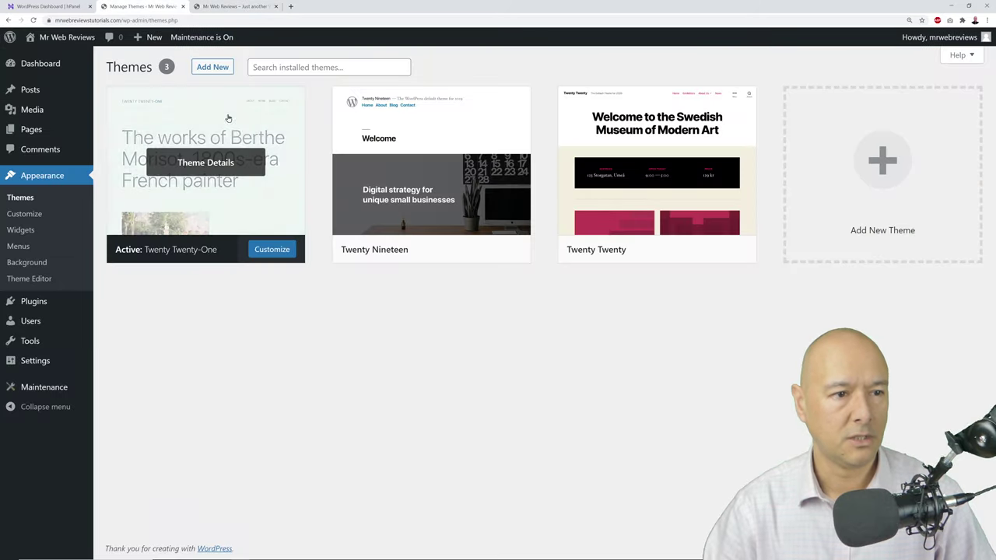
Search the theme directory for 'astra' and install the Astra theme.
click(212, 68)
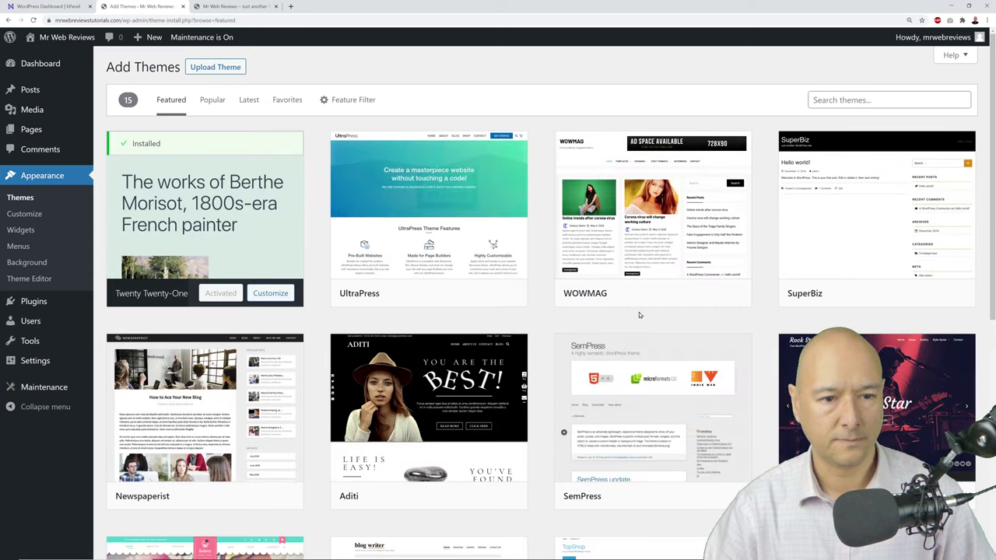
click(854, 99)
text(as)
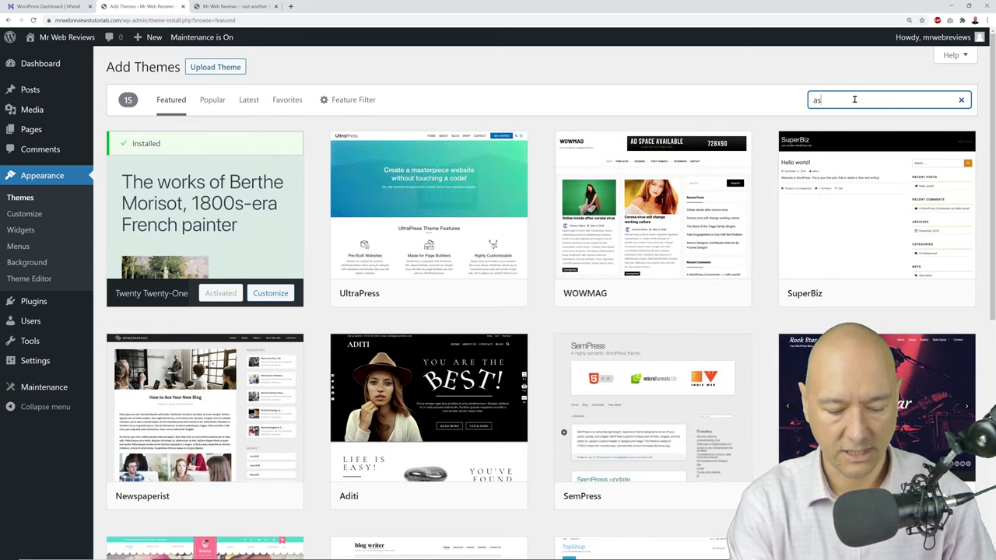
text(tra)
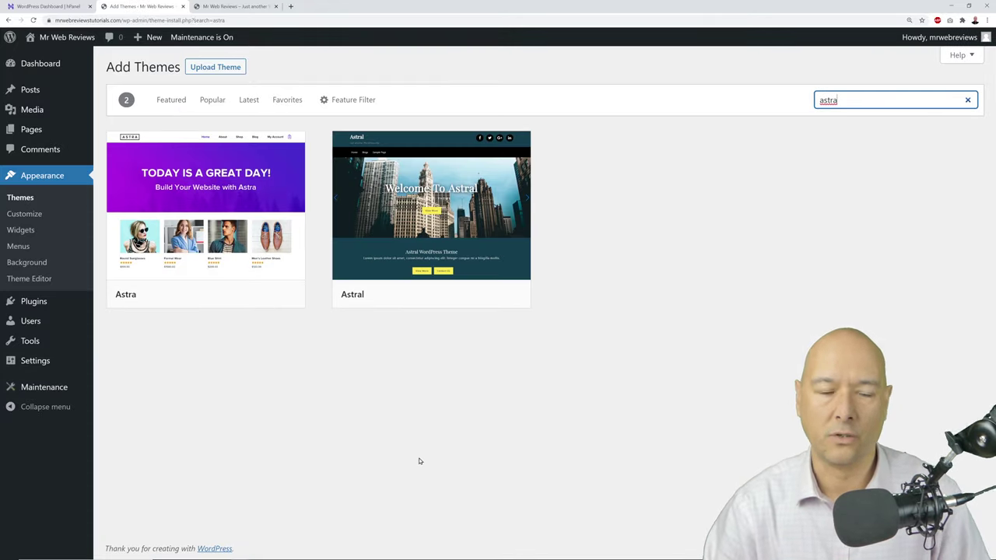
mouse_move(205, 284)
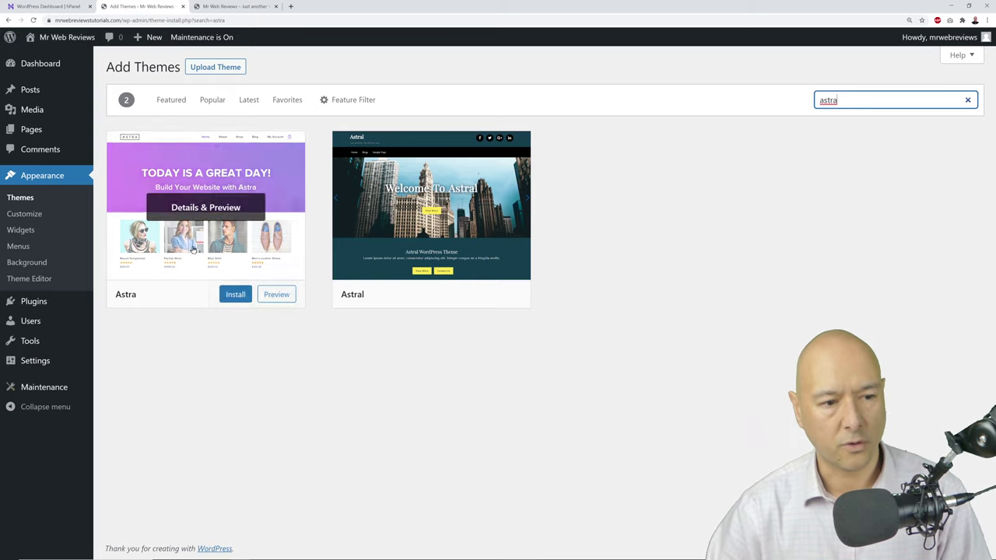
mouse_move(195, 197)
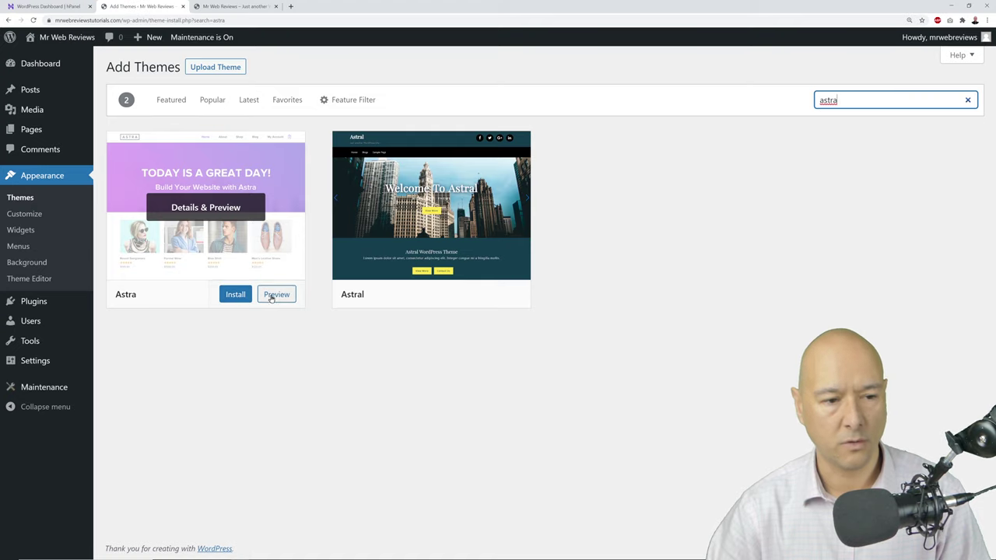
click(233, 297)
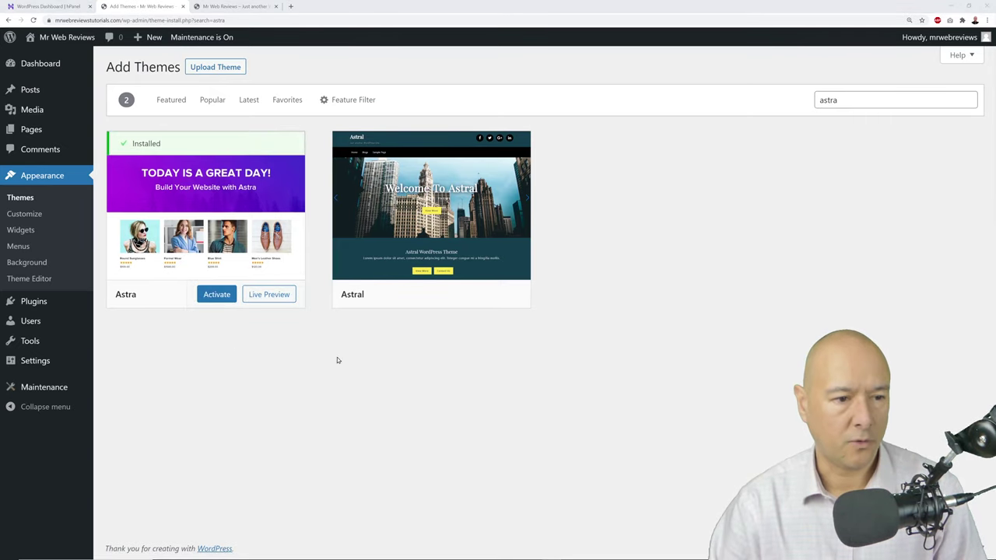
Activate Astra and start the Starter Templates setup from its welcome notice.
click(214, 296)
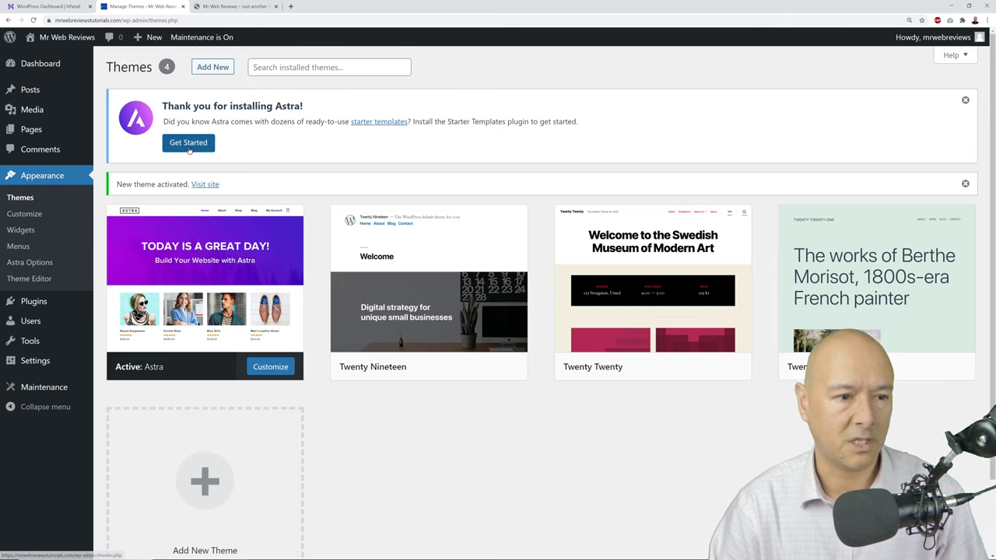
click(189, 150)
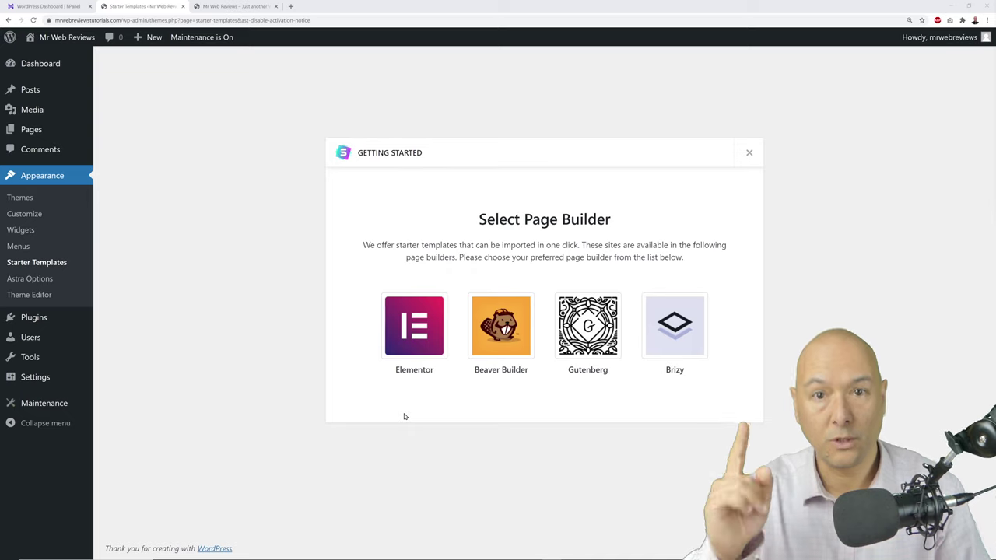
Choose Elementor as the page builder and browse its site template library.
click(393, 323)
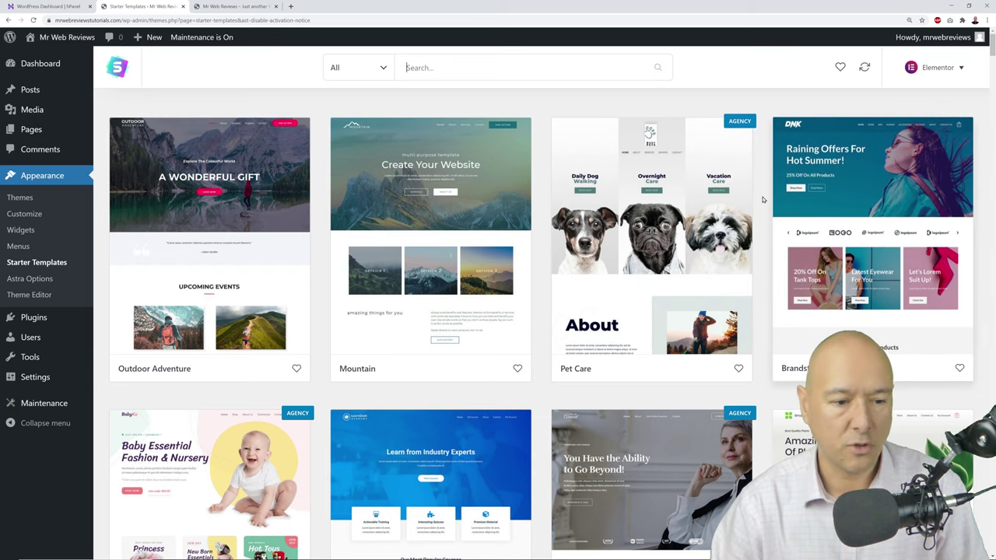
scroll(763, 200, down, 3)
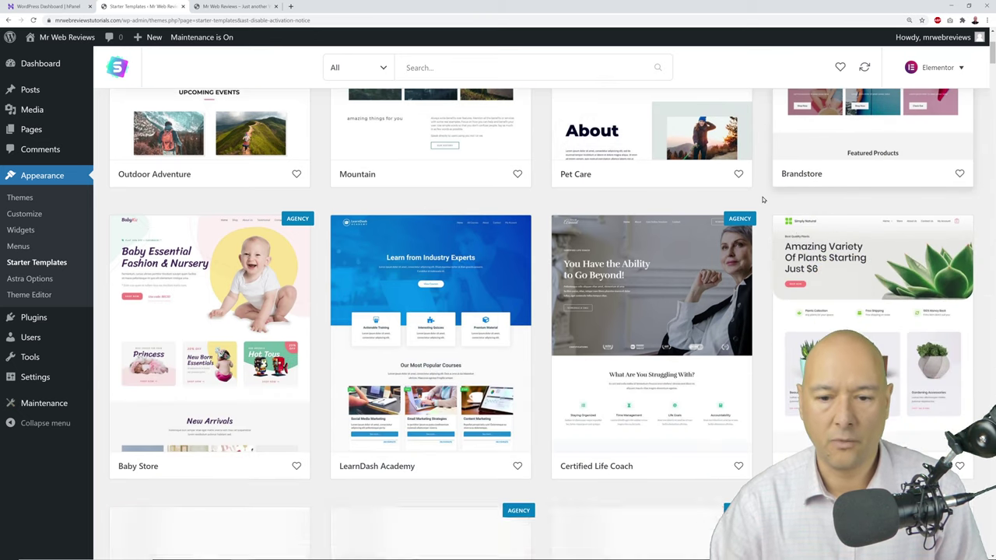
scroll(747, 226, down, 1)
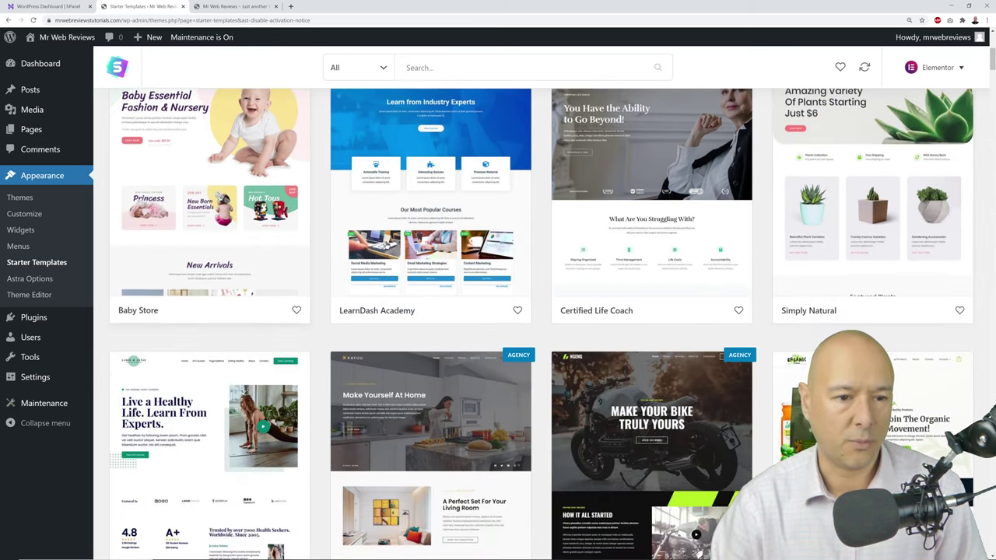
scroll(747, 247, down, 1)
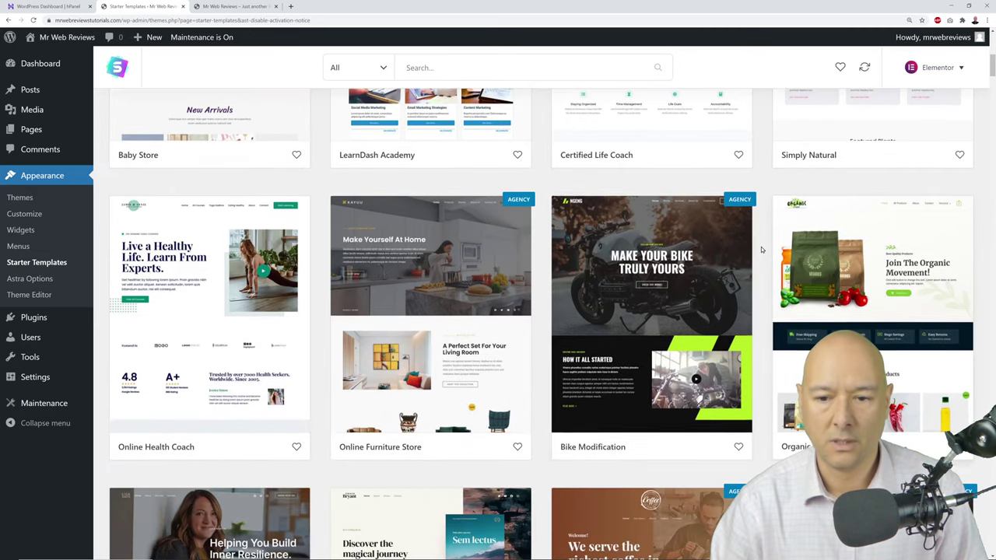
scroll(884, 226, down, 2)
scroll(817, 218, down, 1)
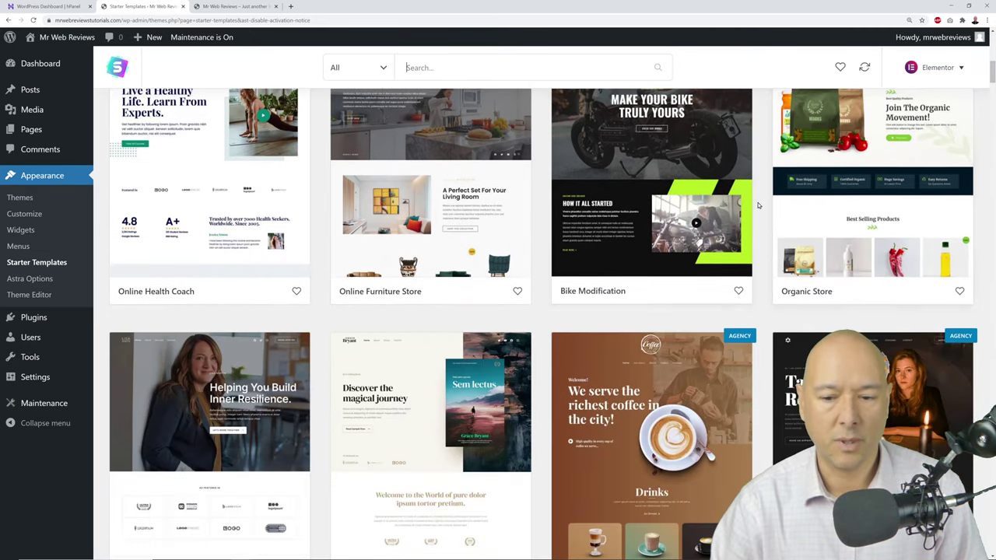
scroll(758, 207, down, 4)
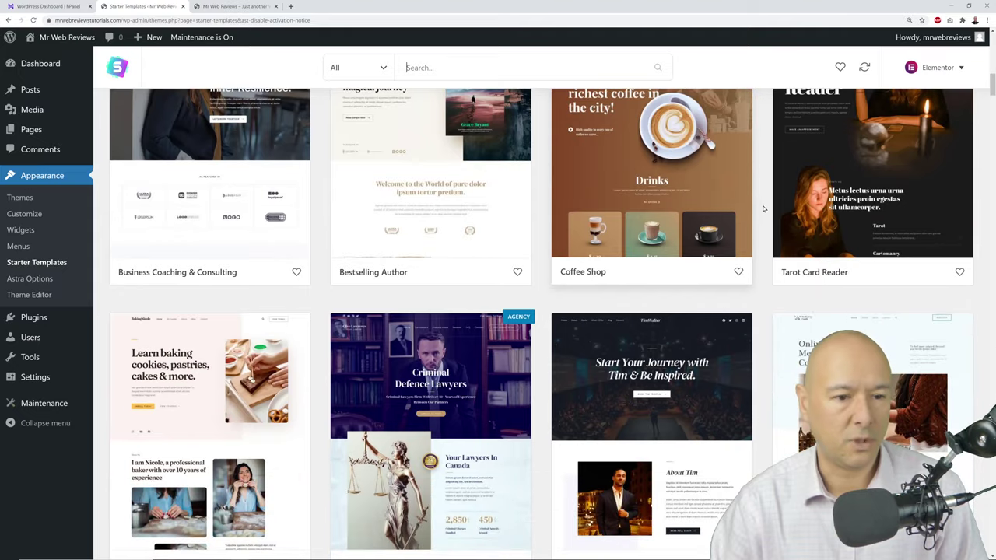
scroll(764, 208, down, 1)
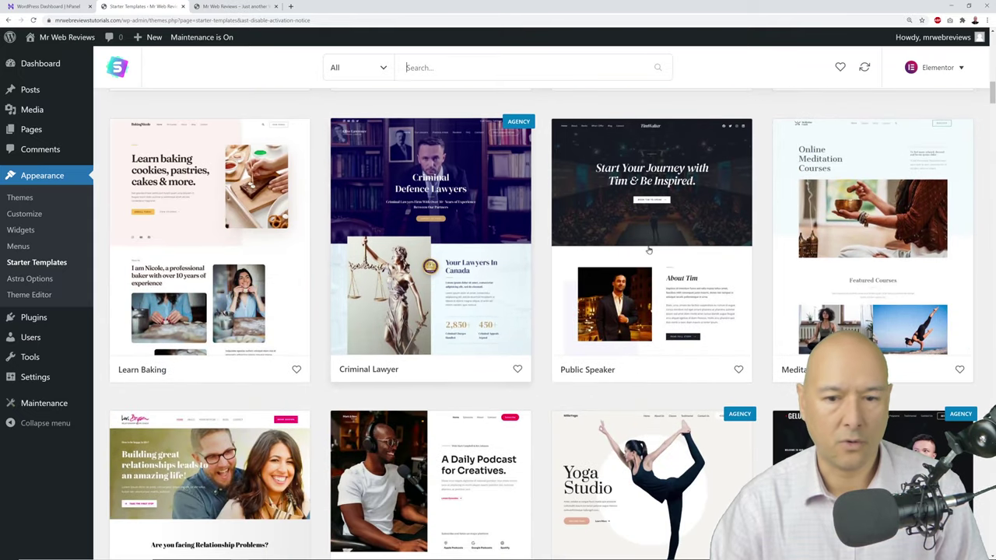
scroll(740, 263, down, 3)
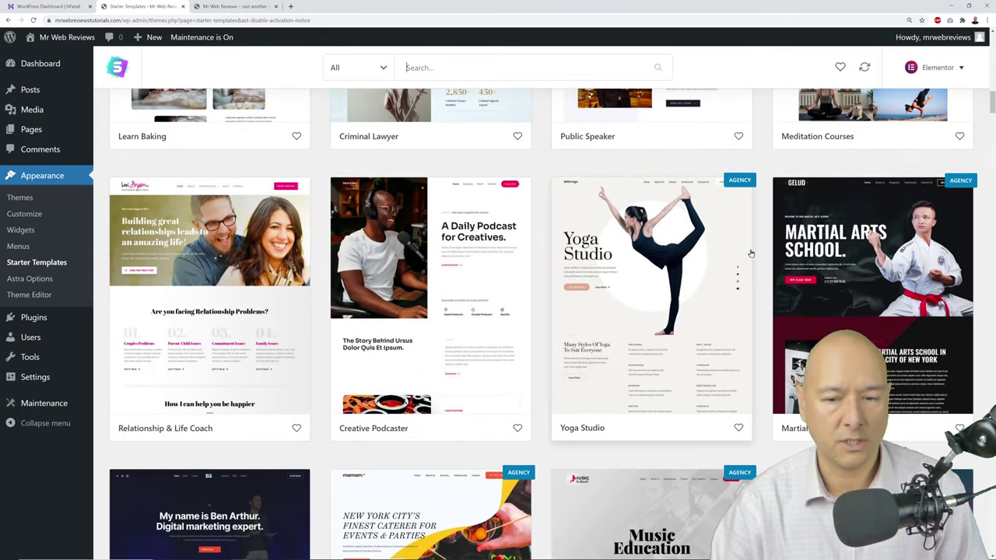
scroll(693, 322, down, 1)
scroll(829, 219, down, 2)
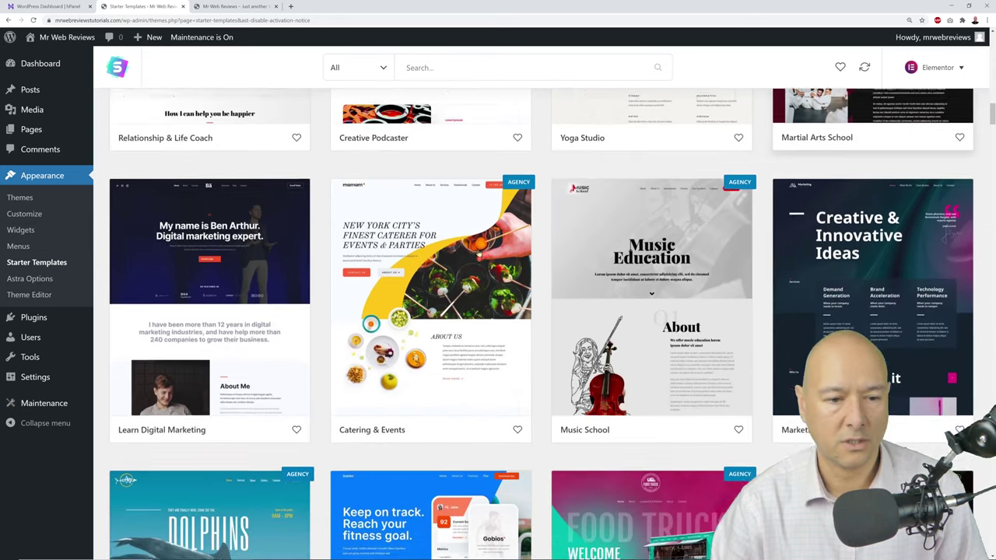
scroll(740, 222, down, 1)
scroll(740, 222, down, 3)
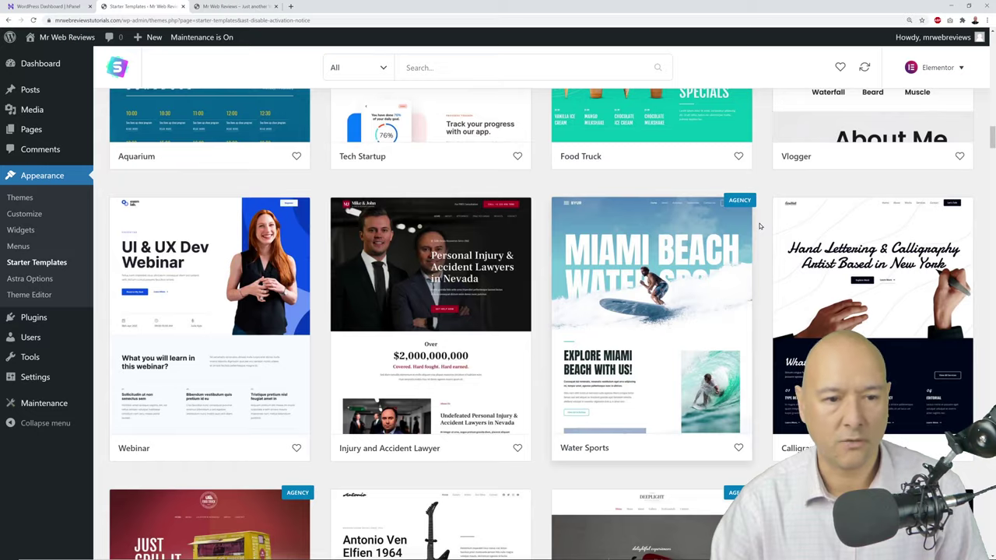
scroll(760, 225, down, 1)
scroll(761, 225, down, 2)
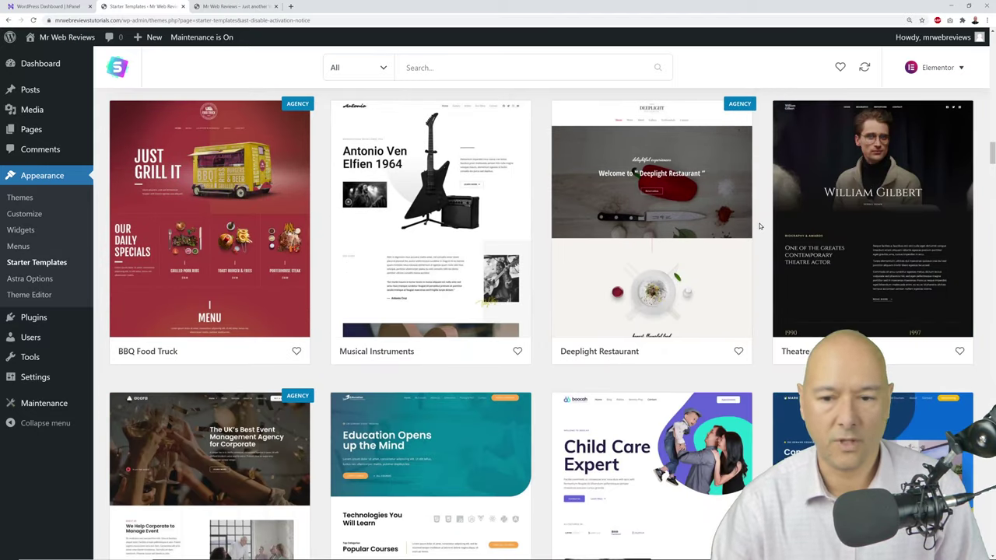
scroll(774, 240, up, 1)
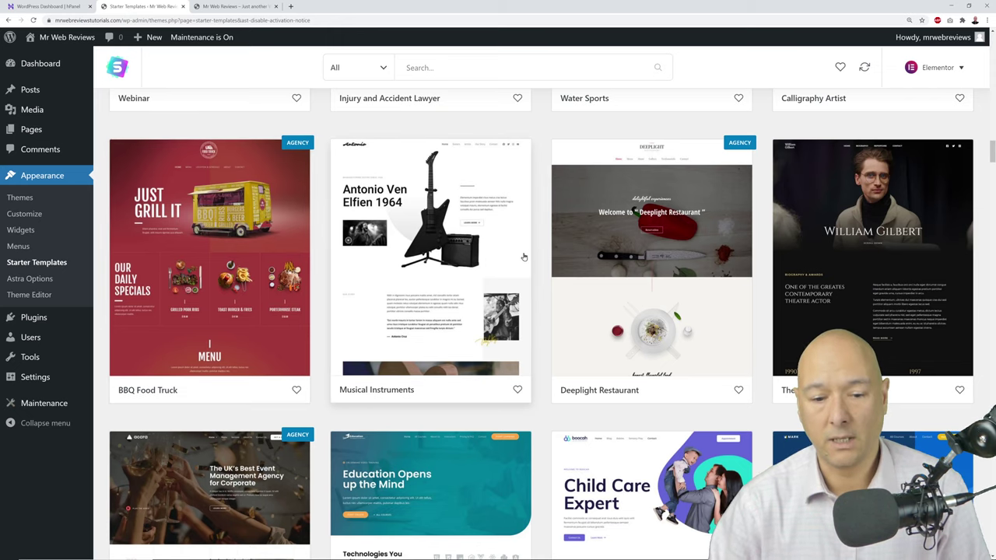
Scroll through more templates and open the 'All' category filter dropdown.
scroll(527, 257, down, 2)
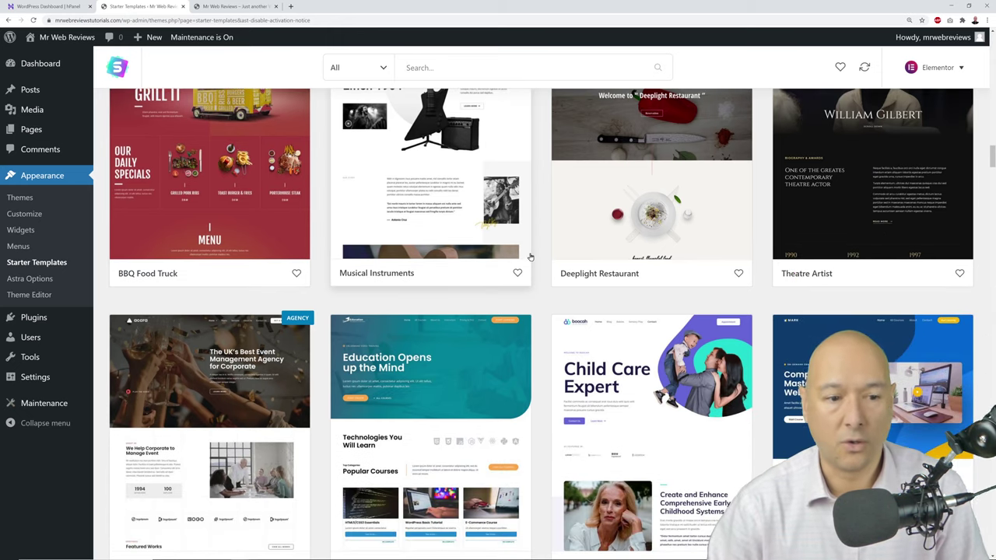
scroll(529, 257, down, 1)
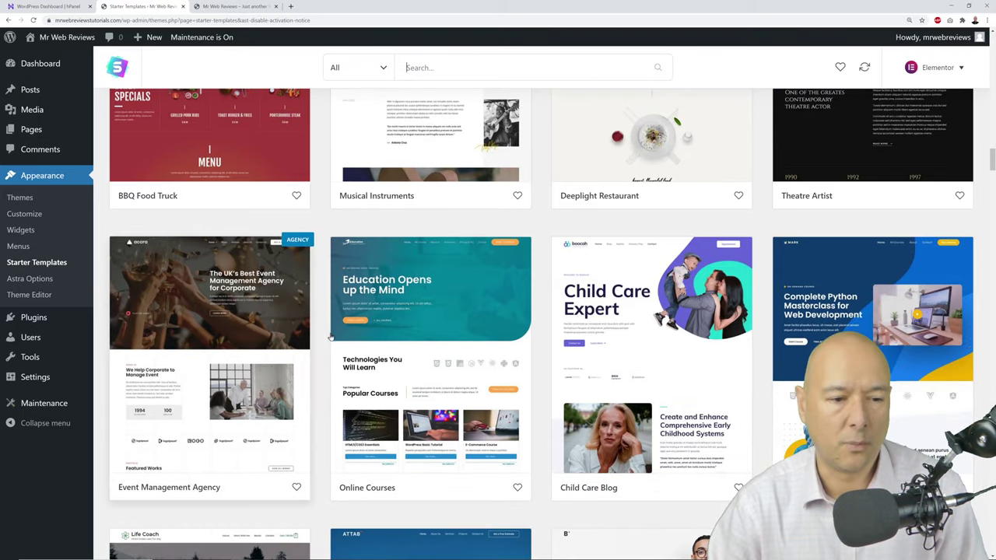
scroll(328, 330, down, 3)
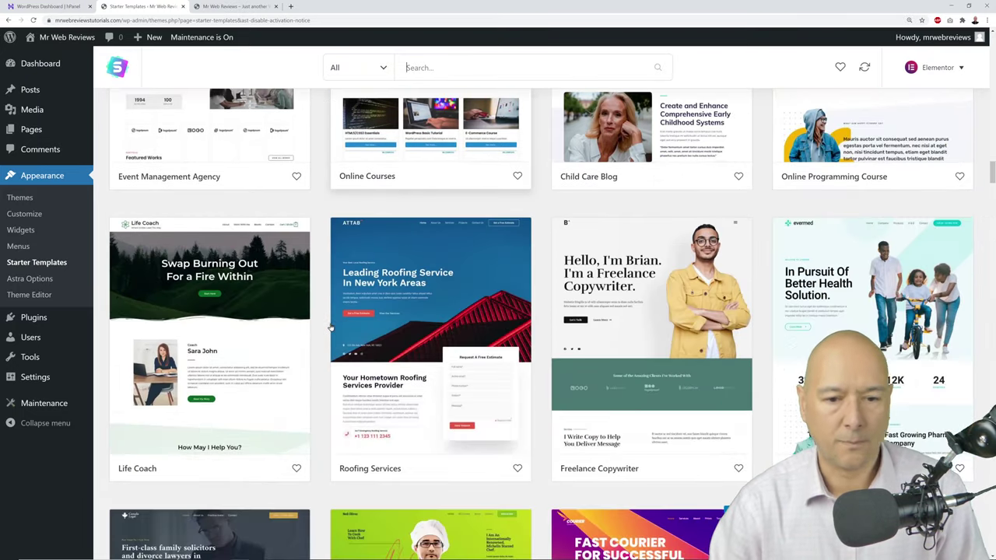
scroll(330, 328, up, 5)
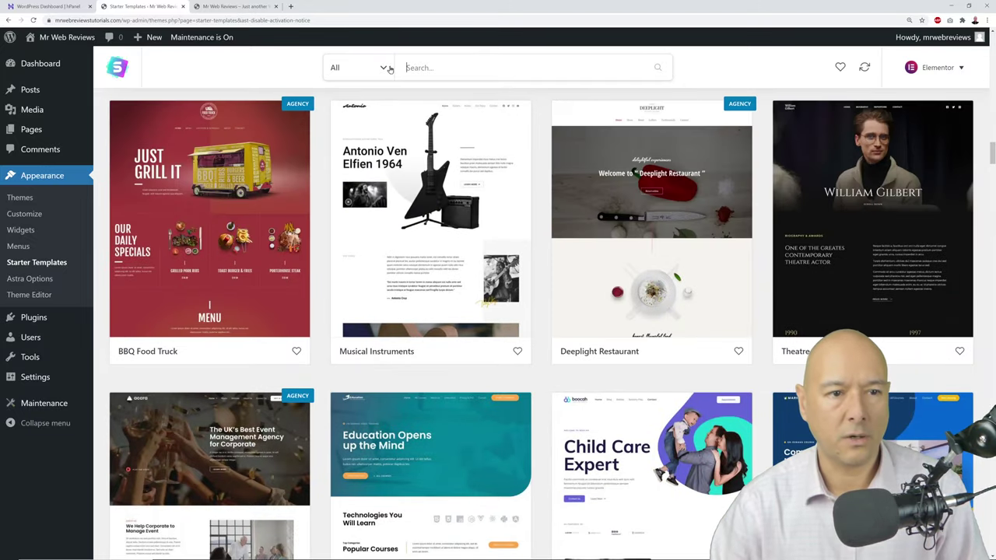
click(389, 69)
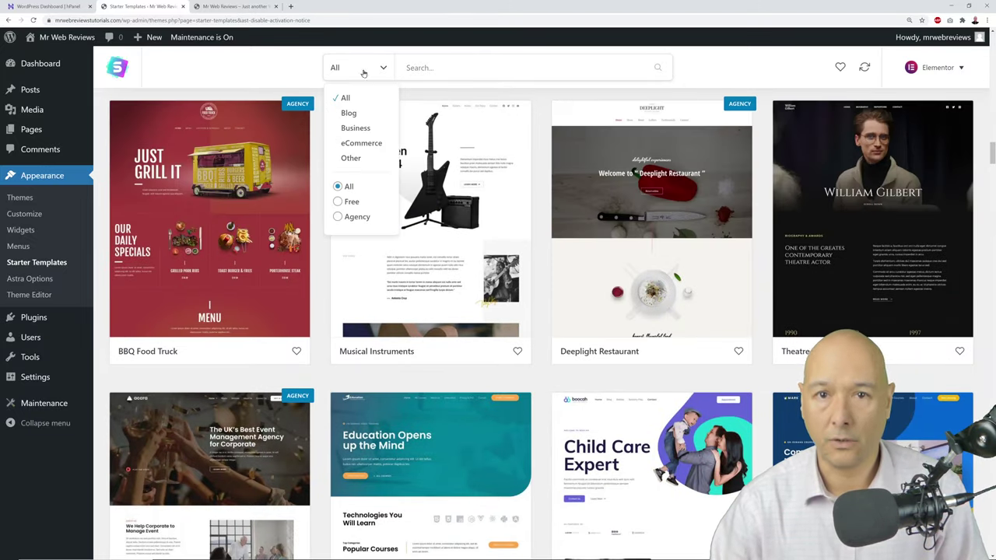
click(352, 202)
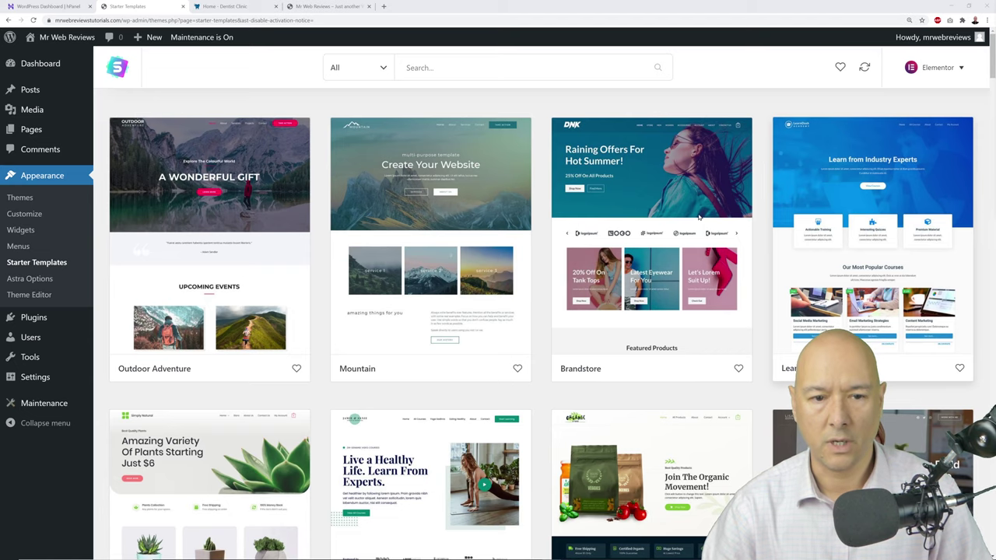
scroll(701, 215, down, 3)
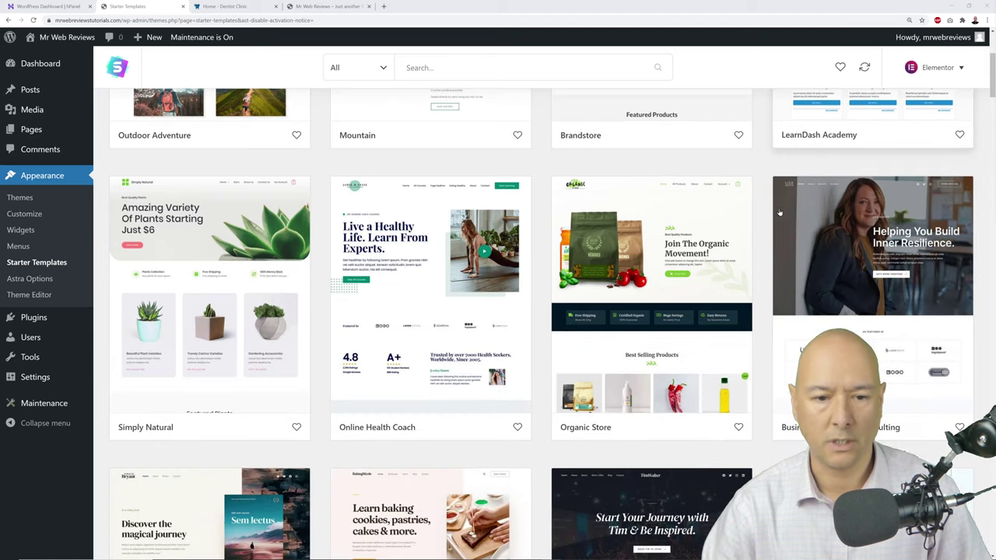
scroll(779, 212, down, 1)
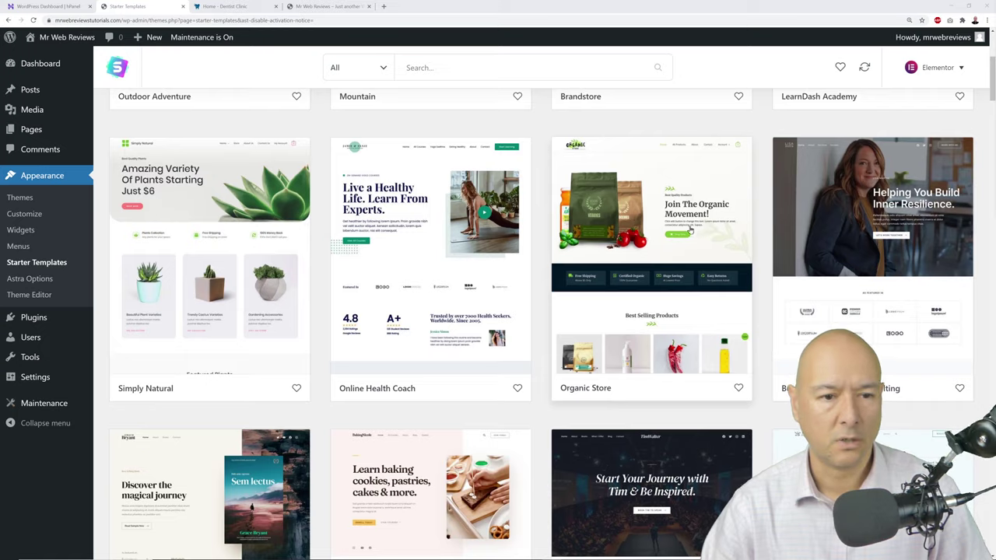
scroll(704, 227, down, 4)
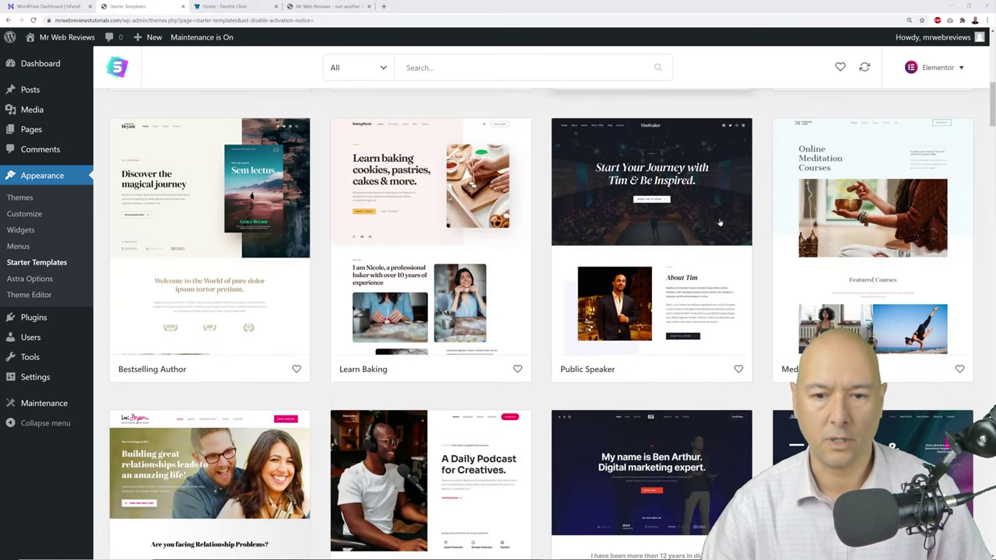
scroll(793, 231, down, 3)
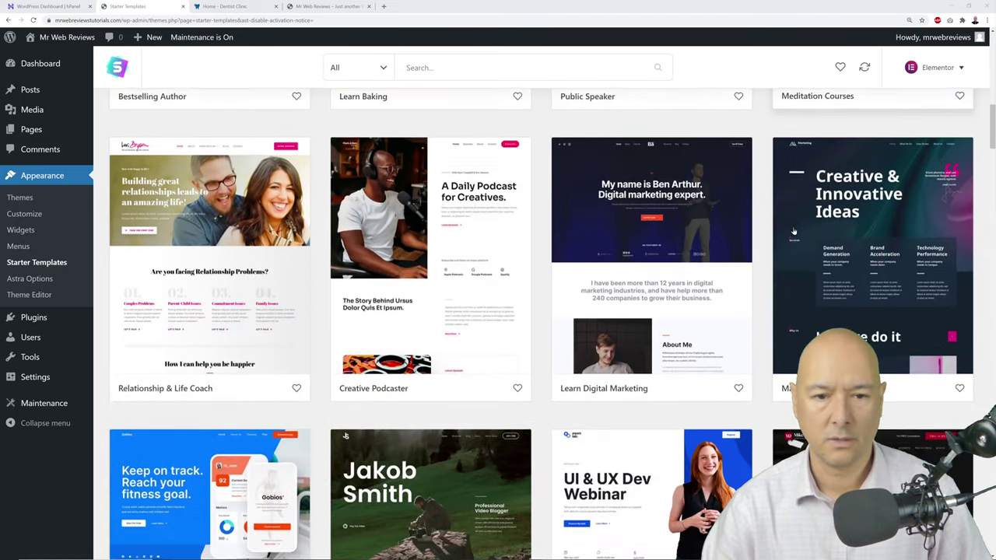
scroll(794, 231, down, 3)
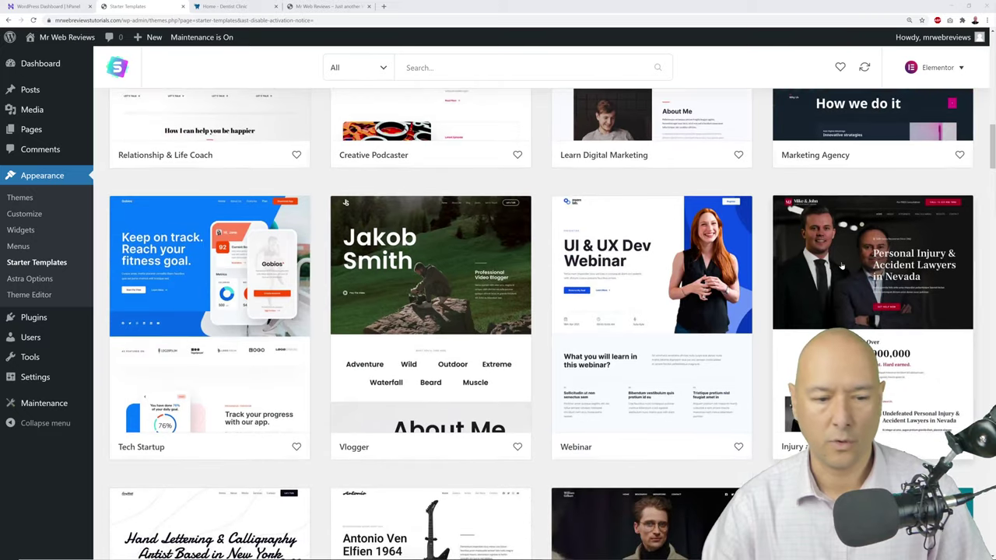
scroll(841, 266, down, 3)
scroll(509, 302, down, 2)
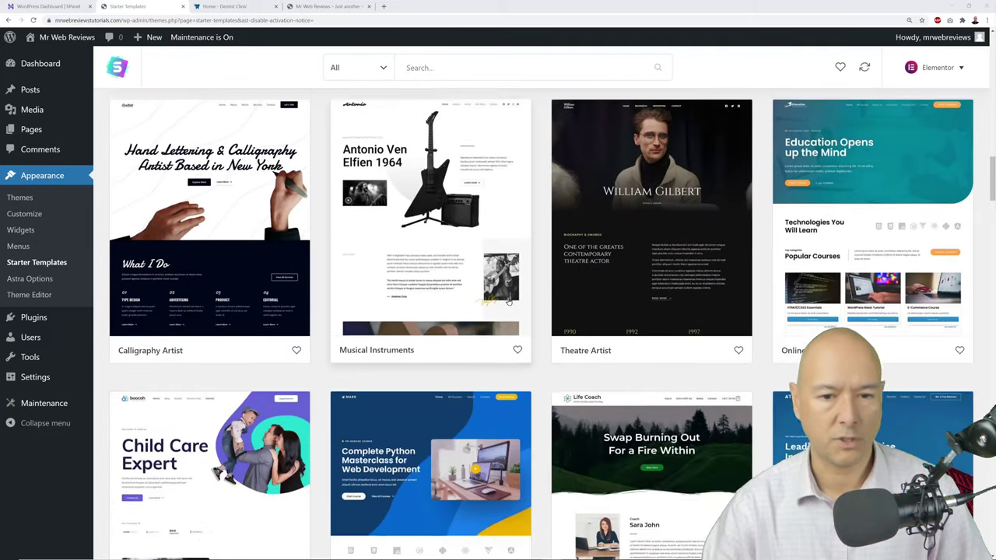
scroll(509, 302, down, 2)
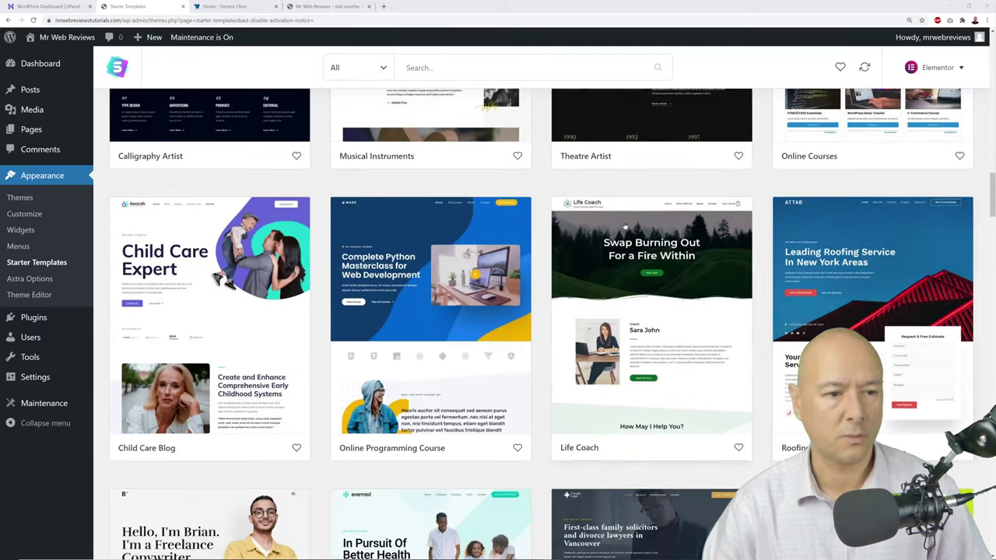
scroll(624, 227, down, 3)
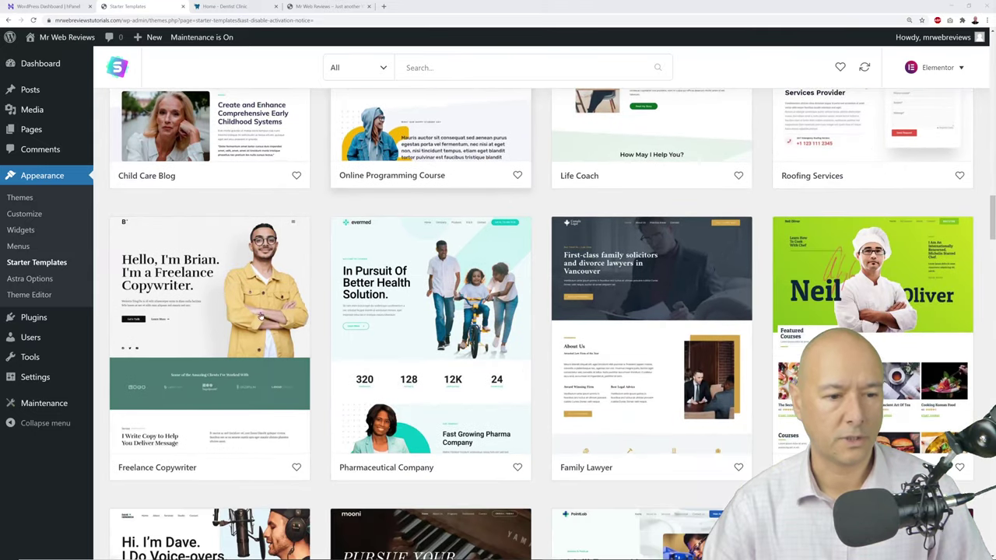
scroll(831, 301, down, 1)
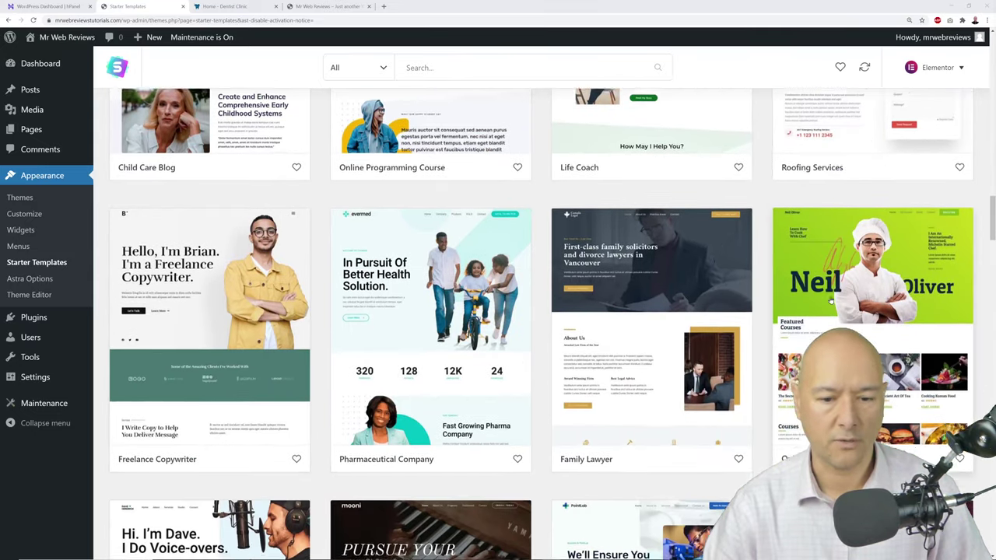
scroll(831, 300, down, 3)
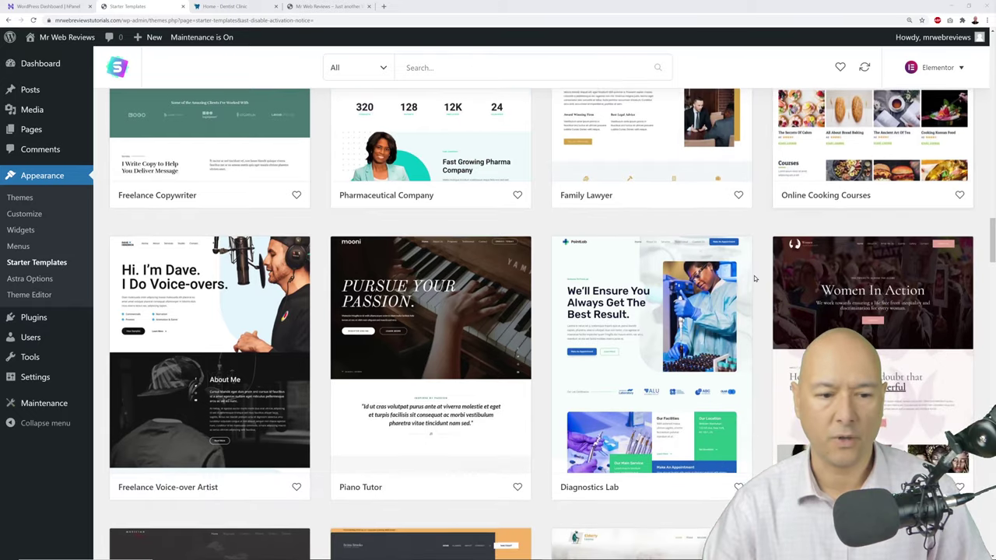
scroll(754, 279, down, 2)
scroll(754, 279, up, 3)
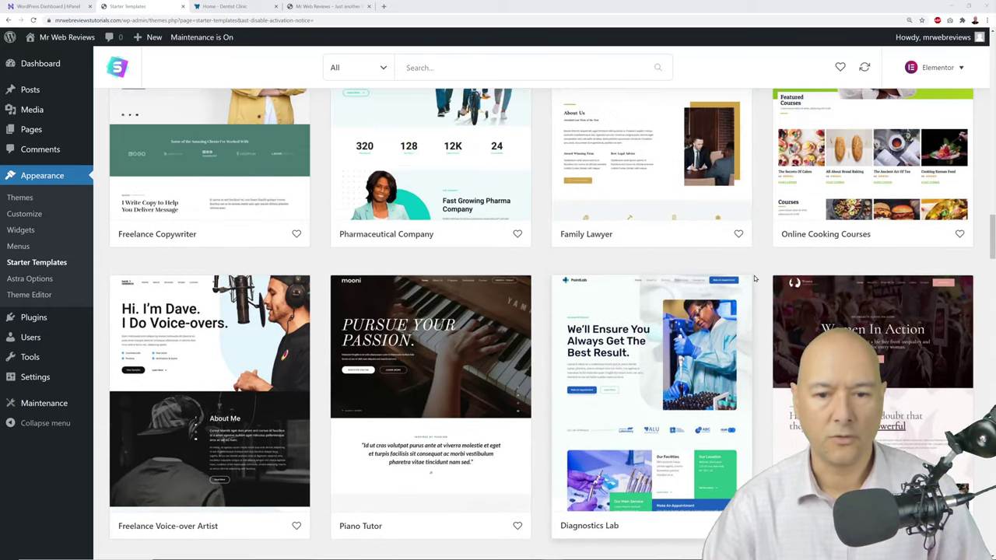
scroll(754, 278, up, 4)
scroll(754, 278, down, 1)
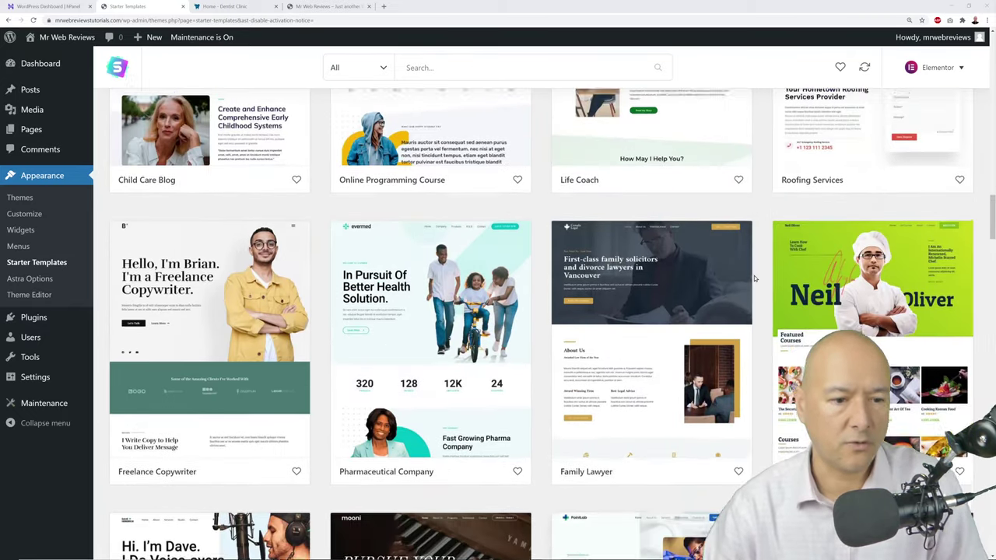
click(448, 349)
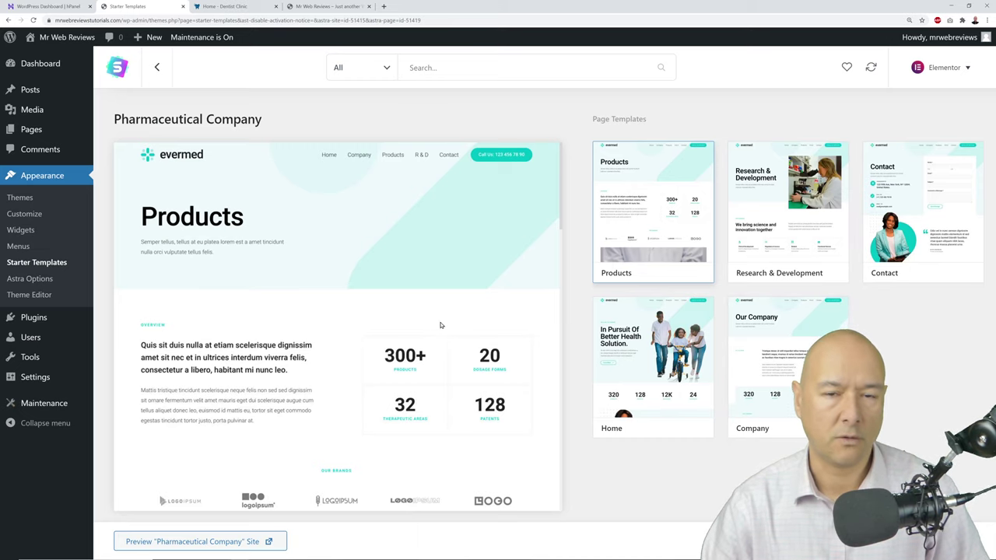
scroll(441, 303, down, 5)
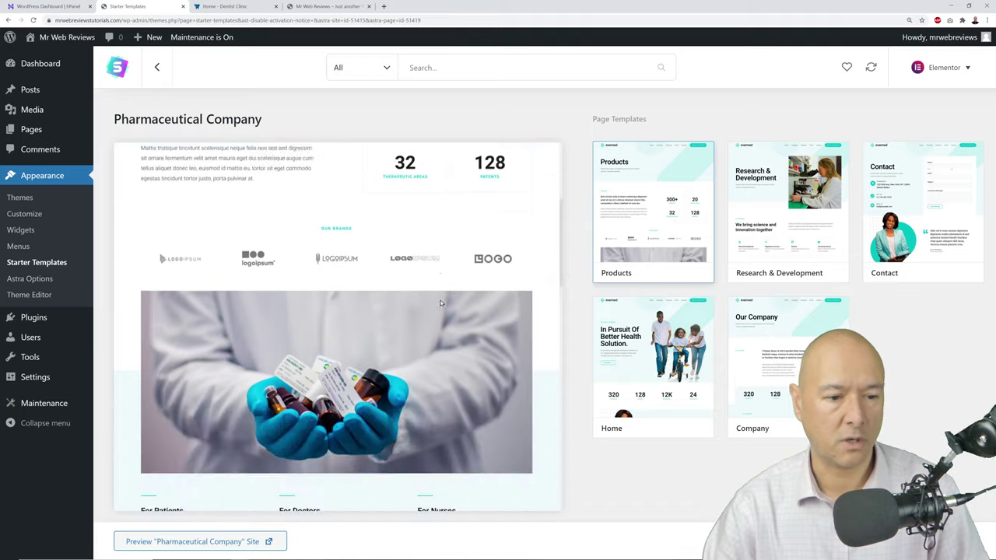
scroll(441, 303, down, 10)
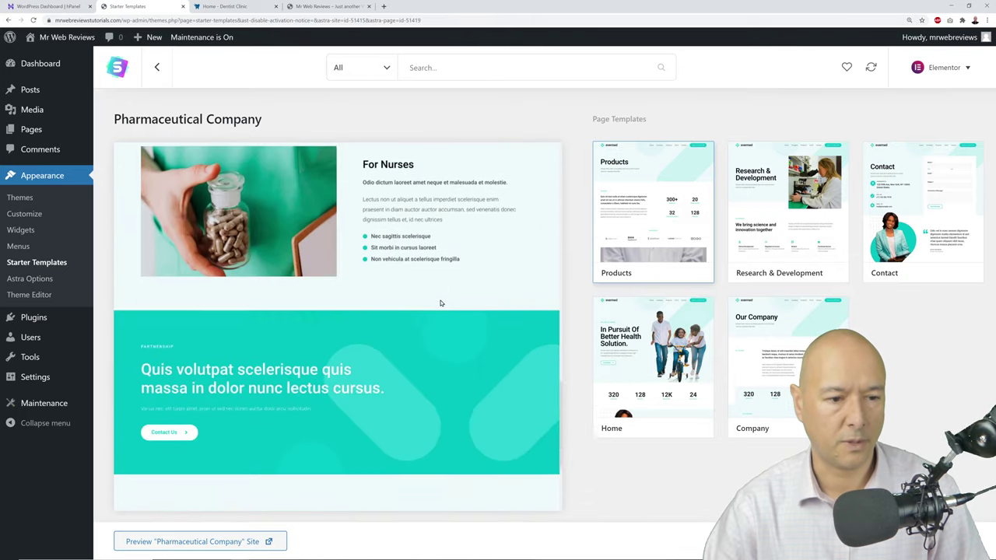
scroll(441, 303, up, 12)
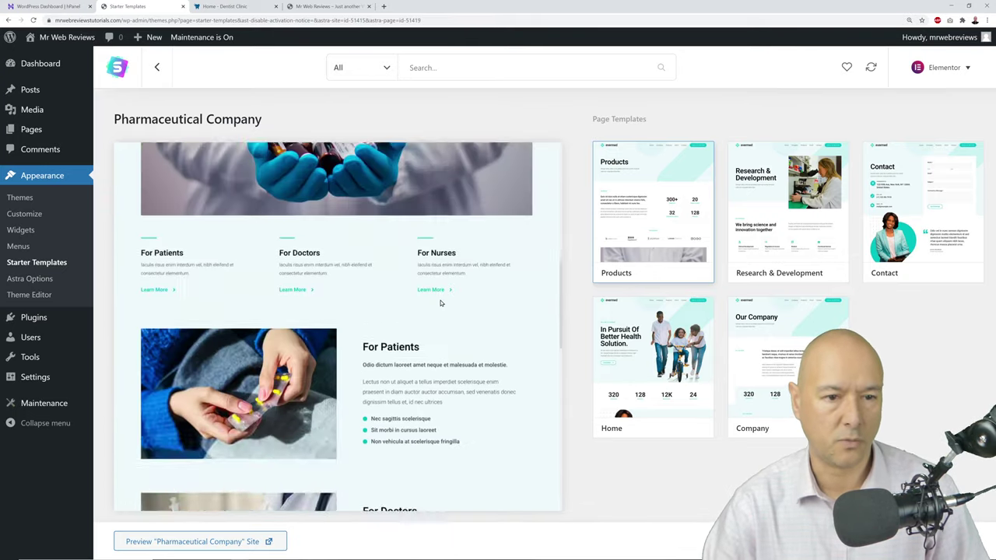
scroll(441, 303, up, 3)
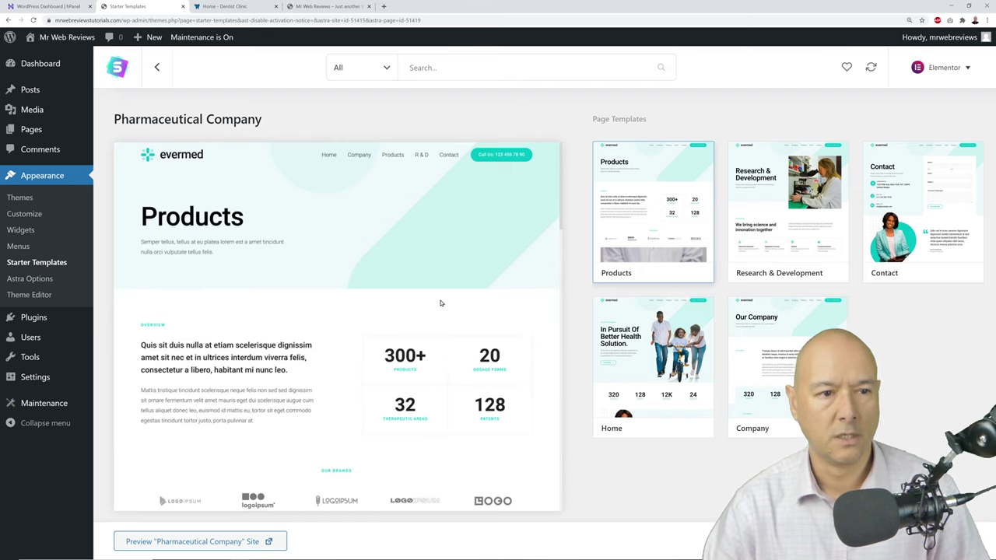
click(158, 68)
scroll(467, 272, down, 4)
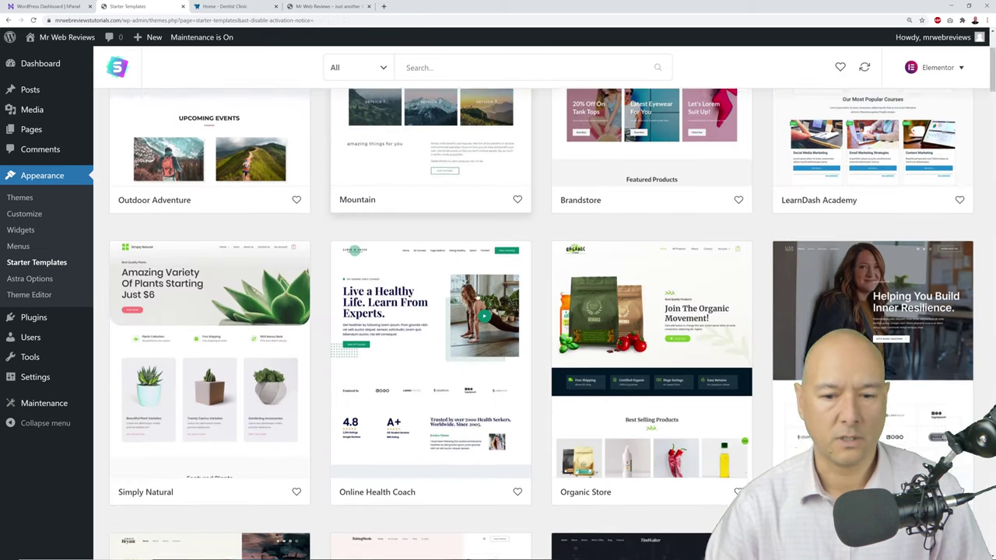
scroll(477, 297, down, 2)
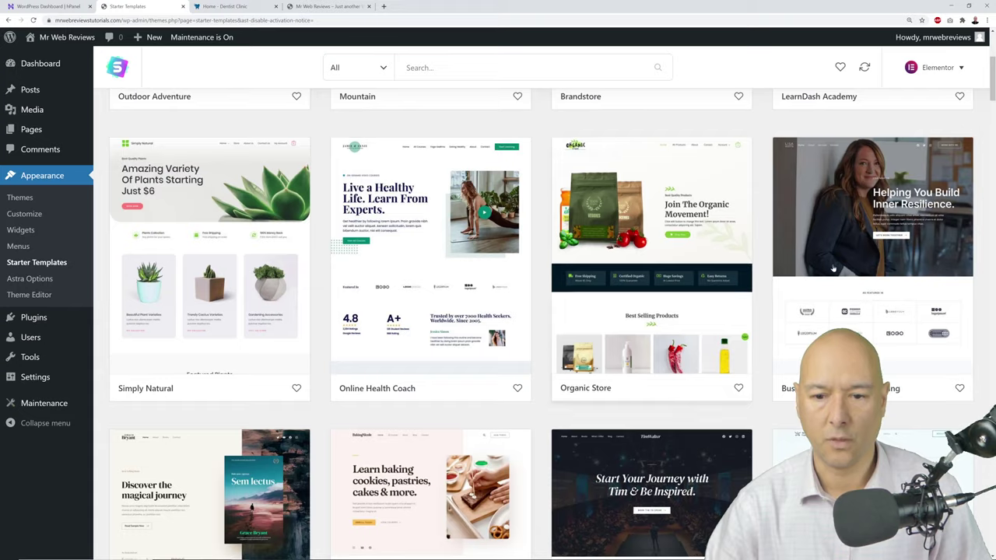
click(895, 218)
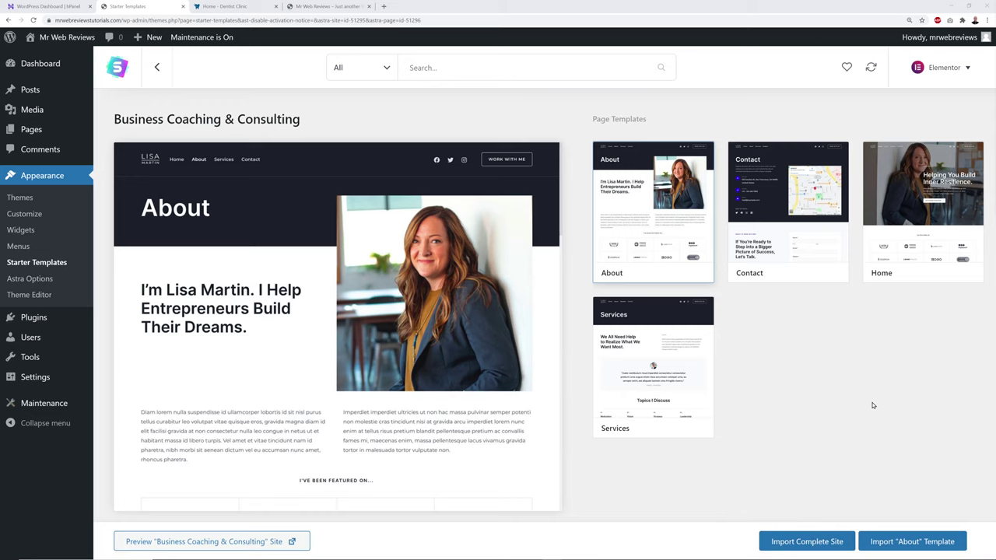
click(918, 249)
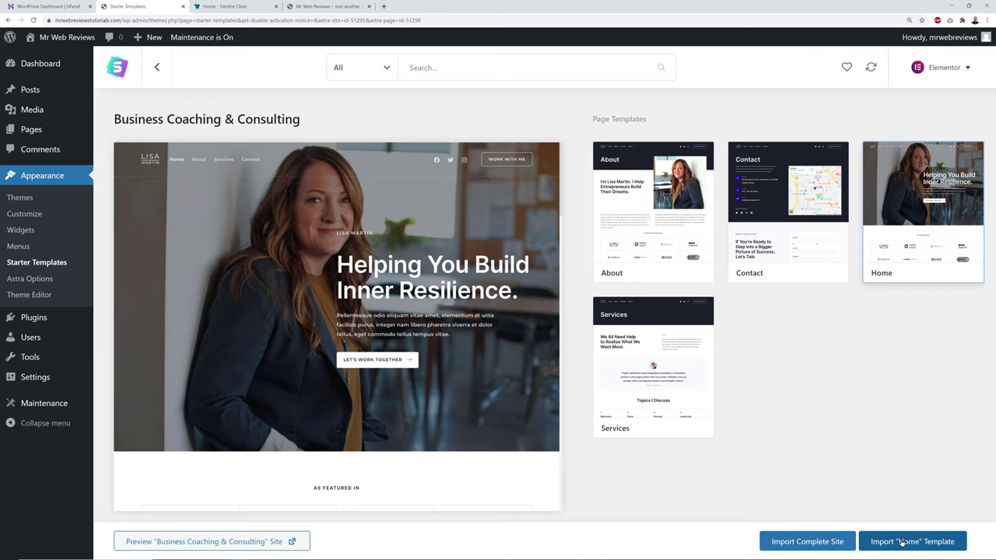
click(159, 69)
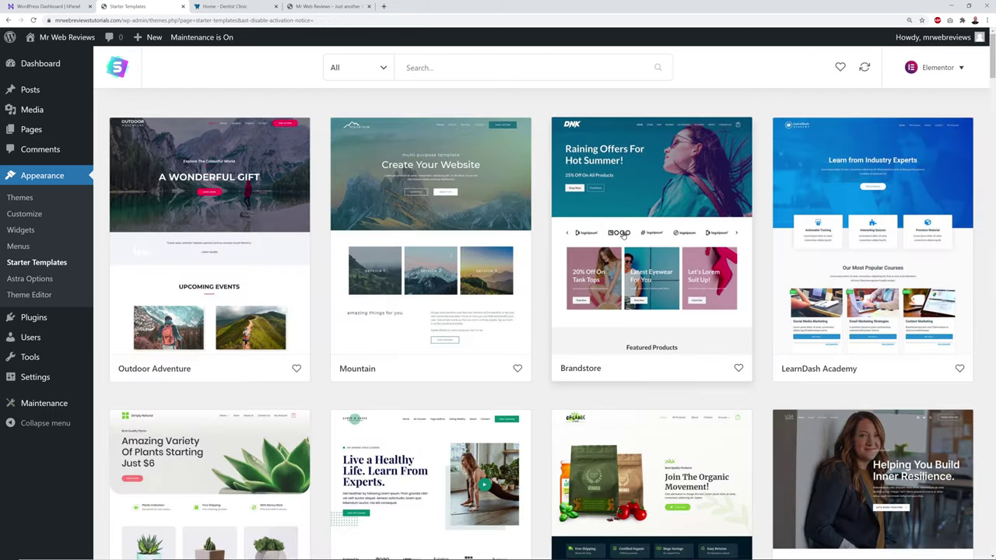
click(438, 240)
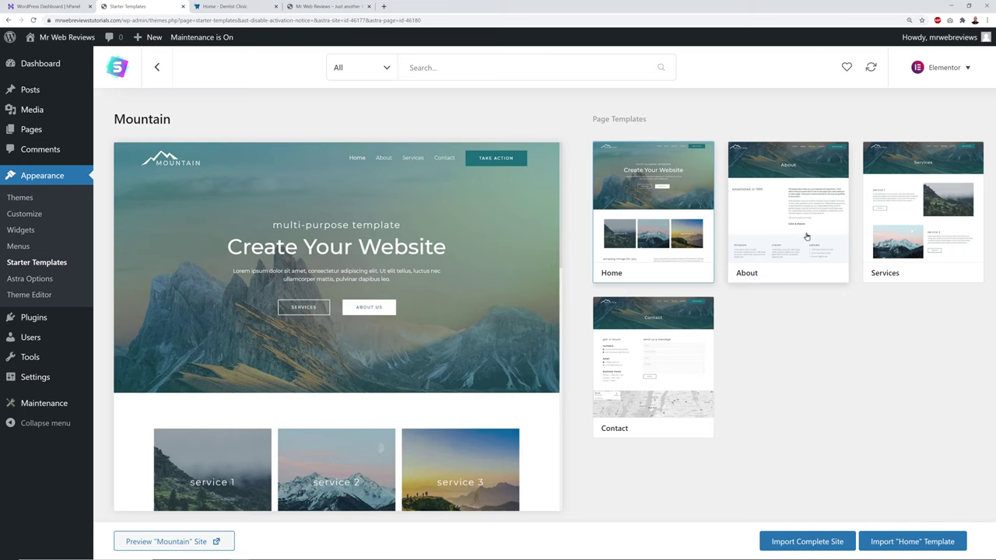
click(802, 237)
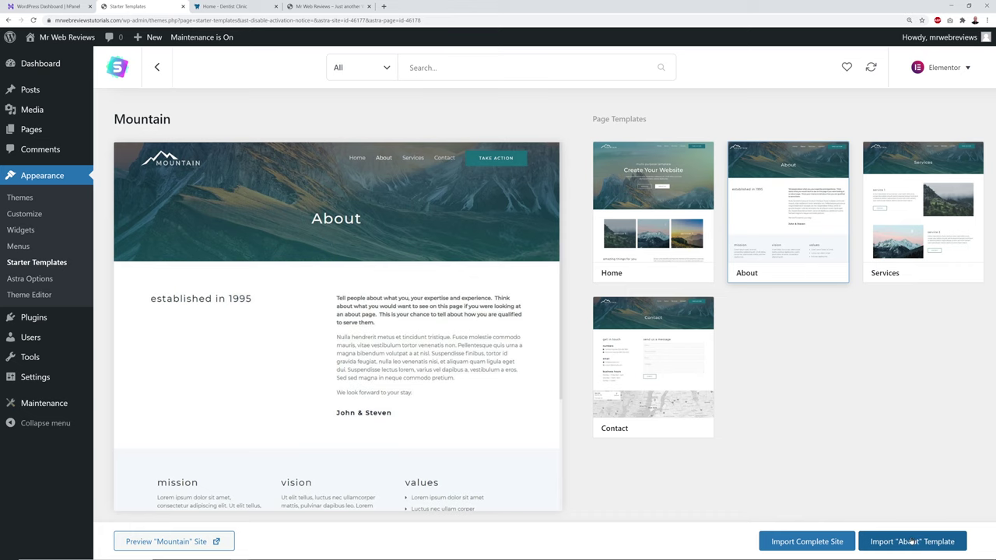
click(157, 67)
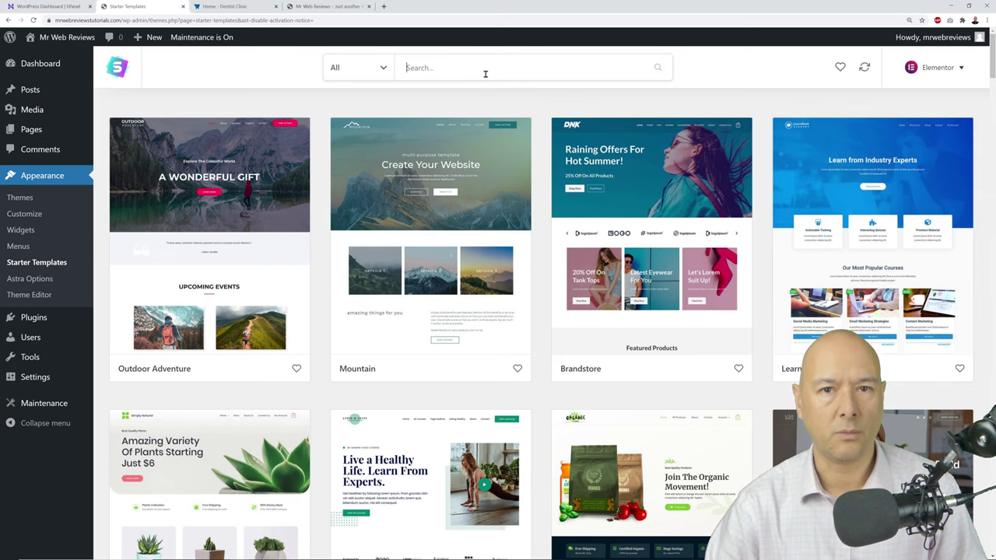
Search the templates for 'dentist' and open the Dentist Clinic template.
text(dent)
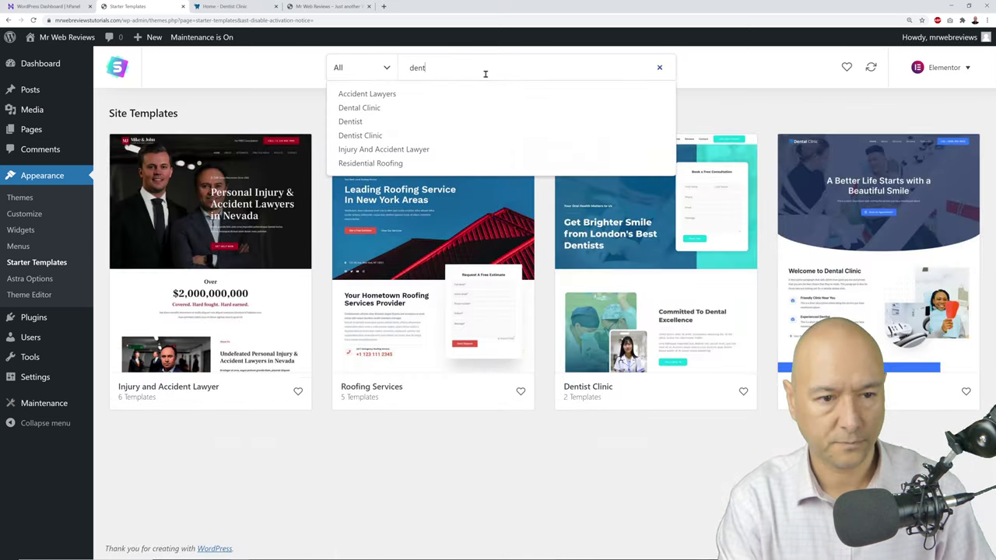
key(Escape)
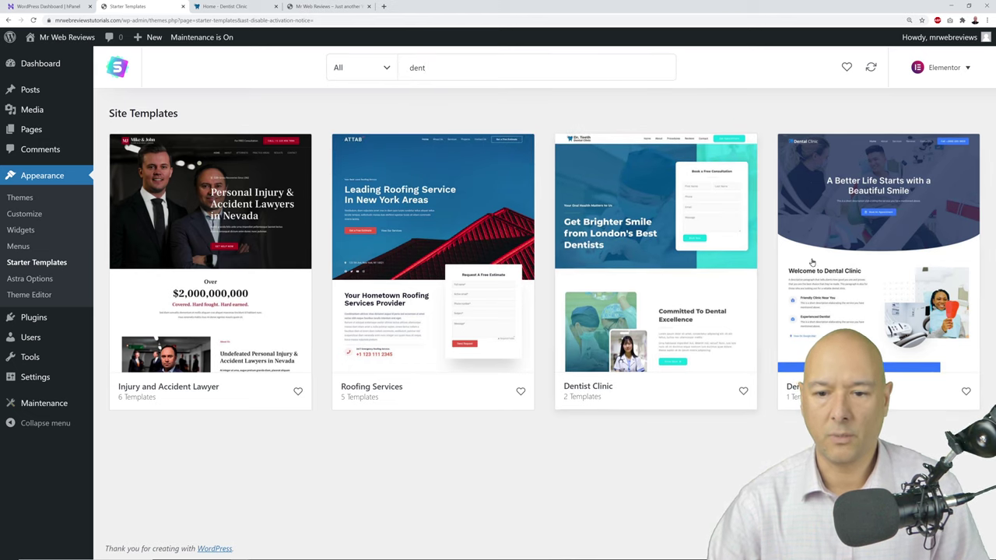
click(502, 70)
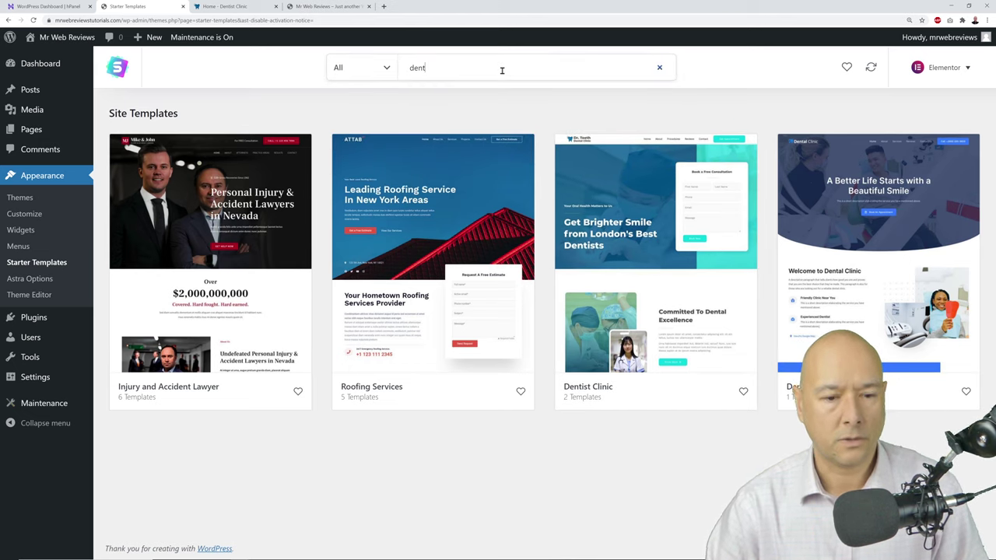
text(ist)
click(690, 308)
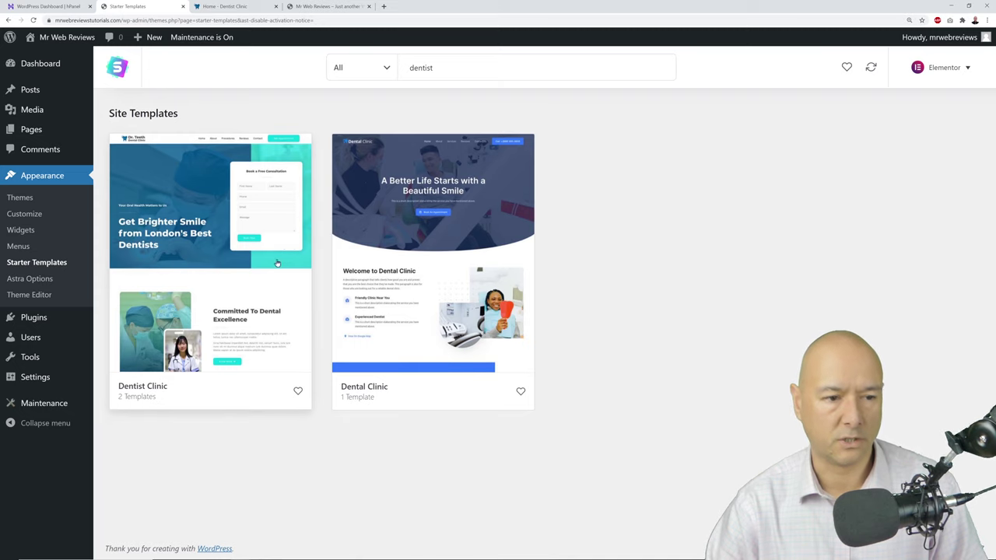
click(223, 248)
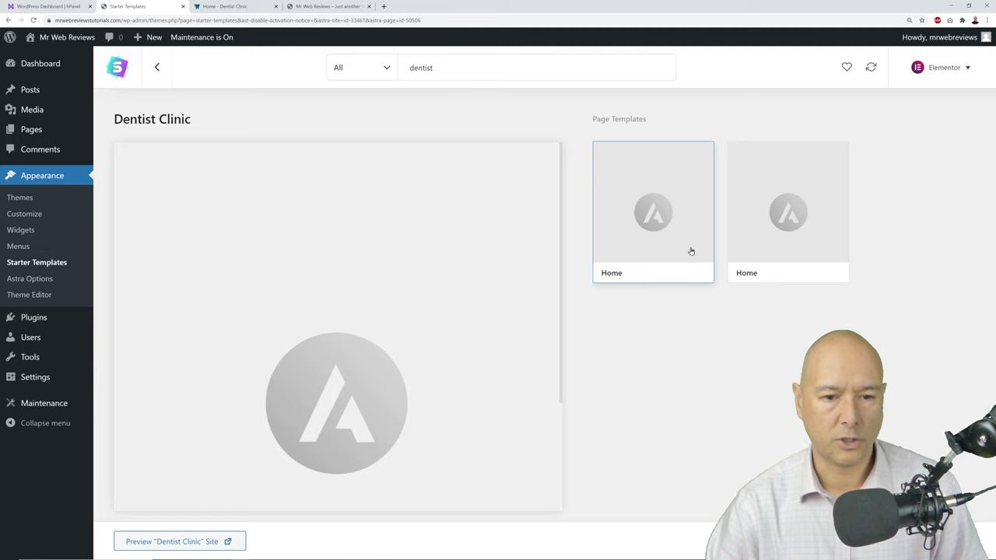
Preview the Dentist Clinic demo site in a new tab, then close it.
click(192, 541)
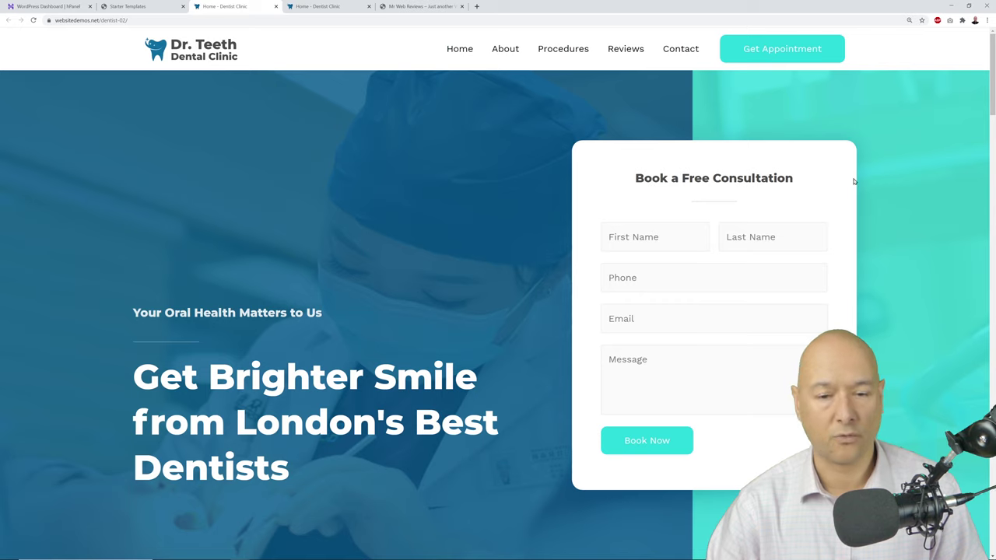
scroll(896, 202, down, 12)
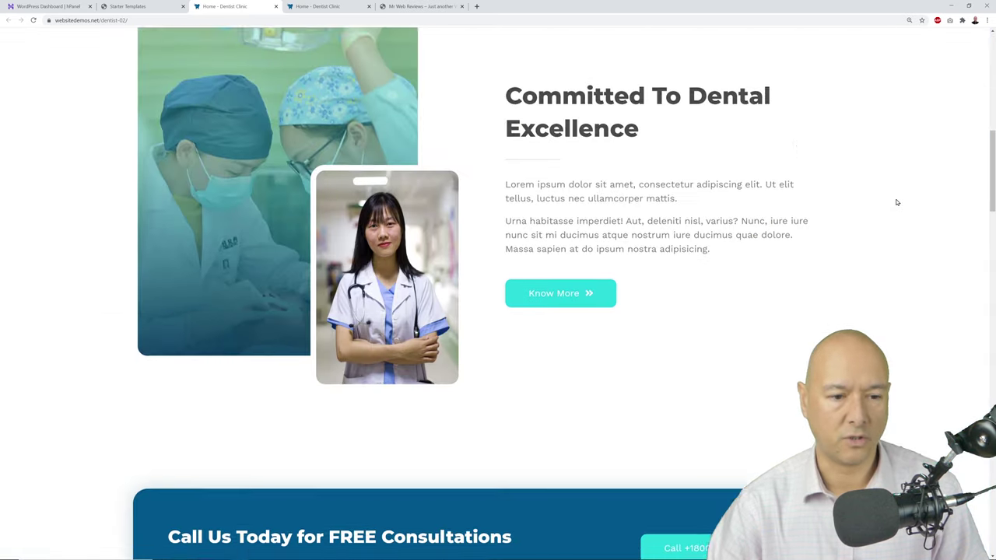
scroll(896, 202, down, 15)
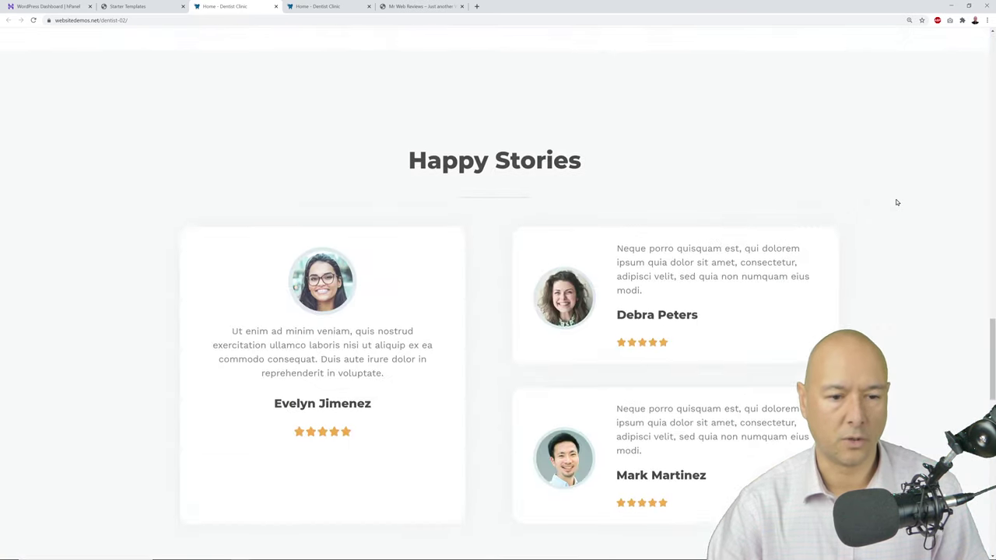
scroll(897, 202, down, 6)
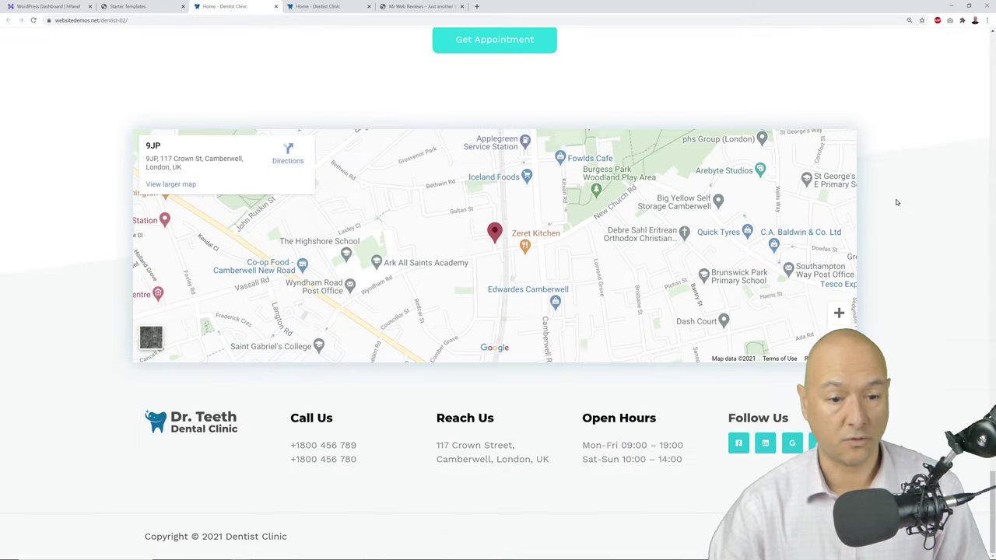
scroll(897, 203, up, 20)
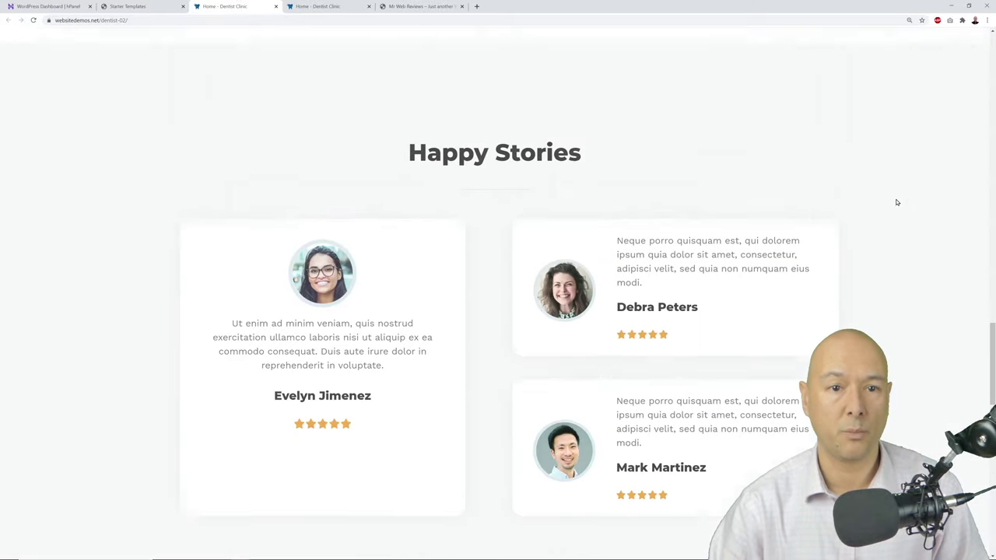
scroll(896, 202, up, 15)
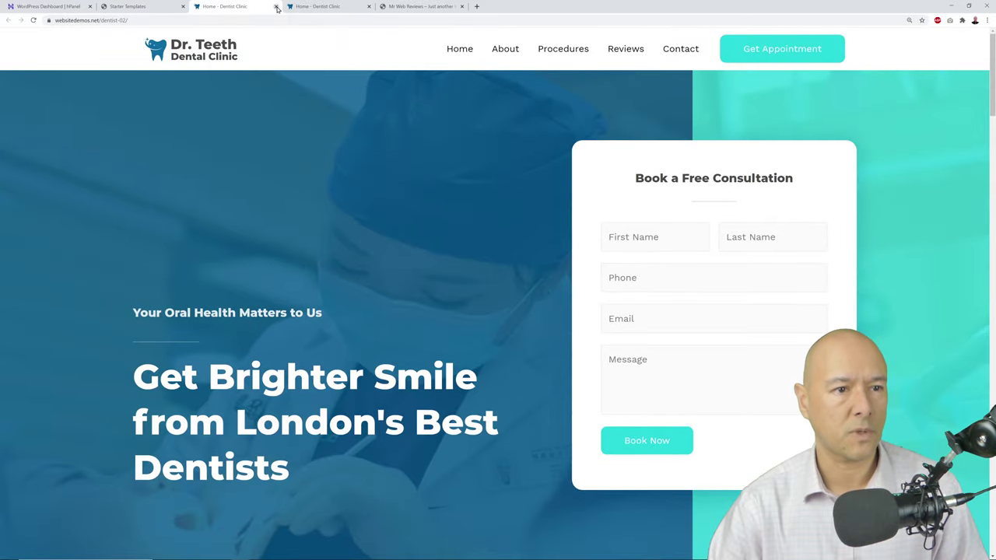
click(276, 6)
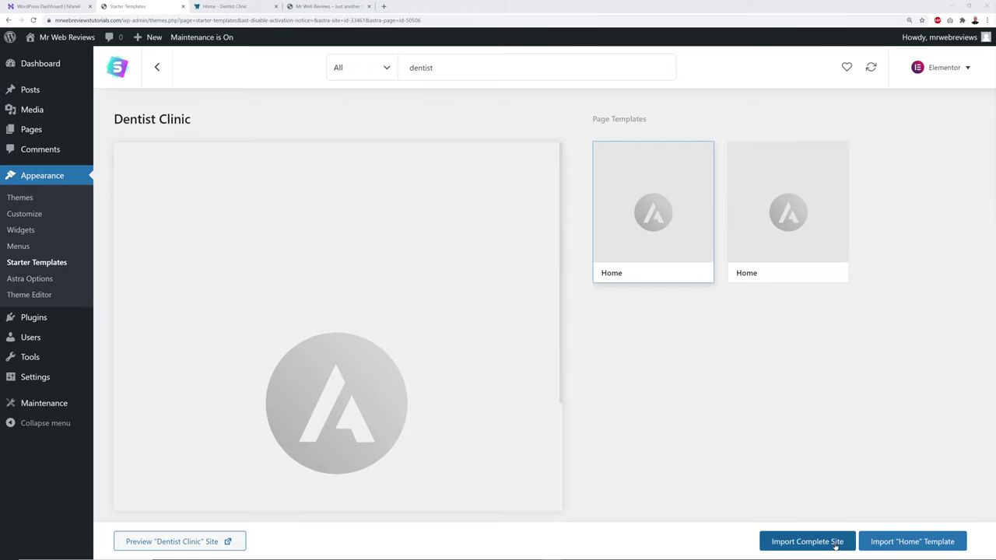
Import the complete Dentist Clinic site as a Beginner building for My client, skipping details.
click(809, 542)
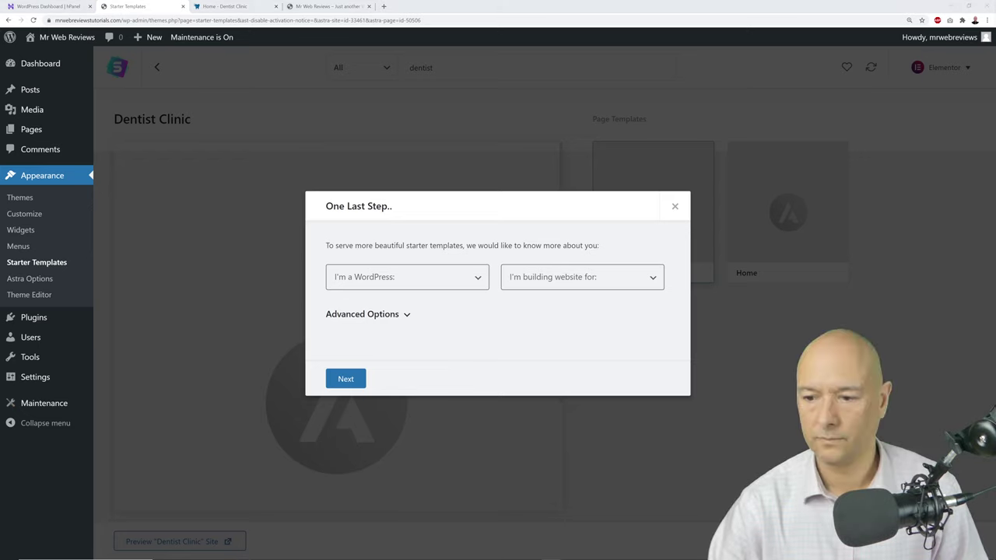
click(482, 285)
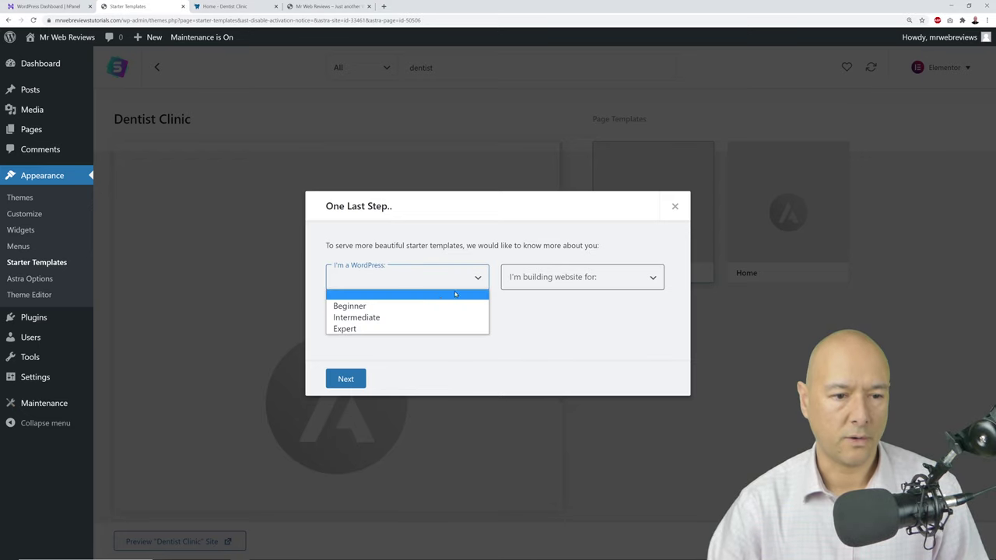
click(429, 307)
click(562, 284)
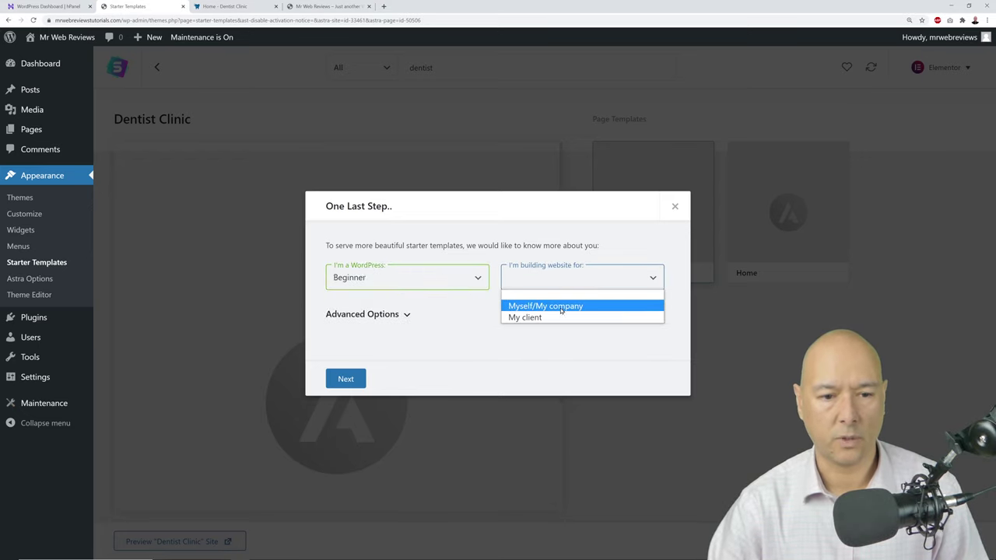
click(563, 316)
click(351, 378)
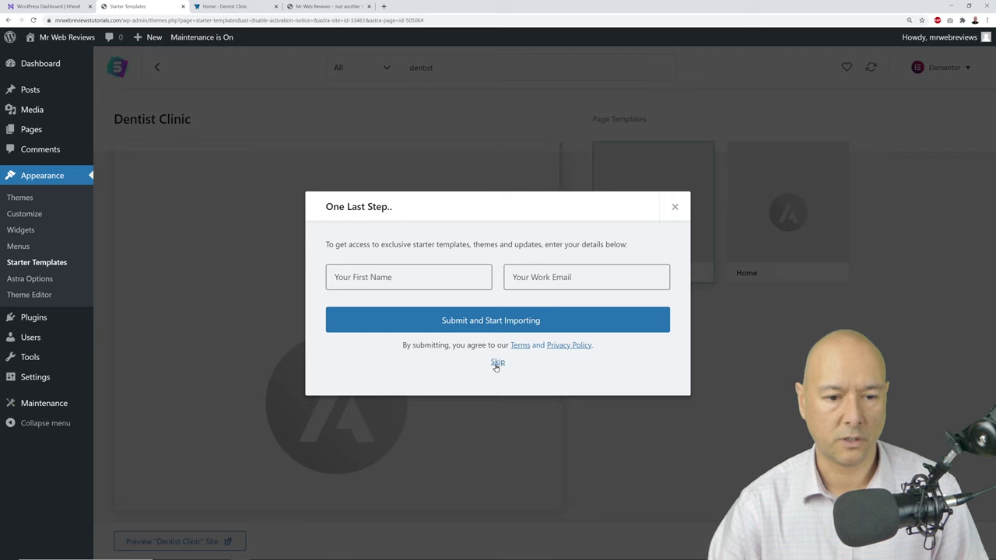
click(498, 363)
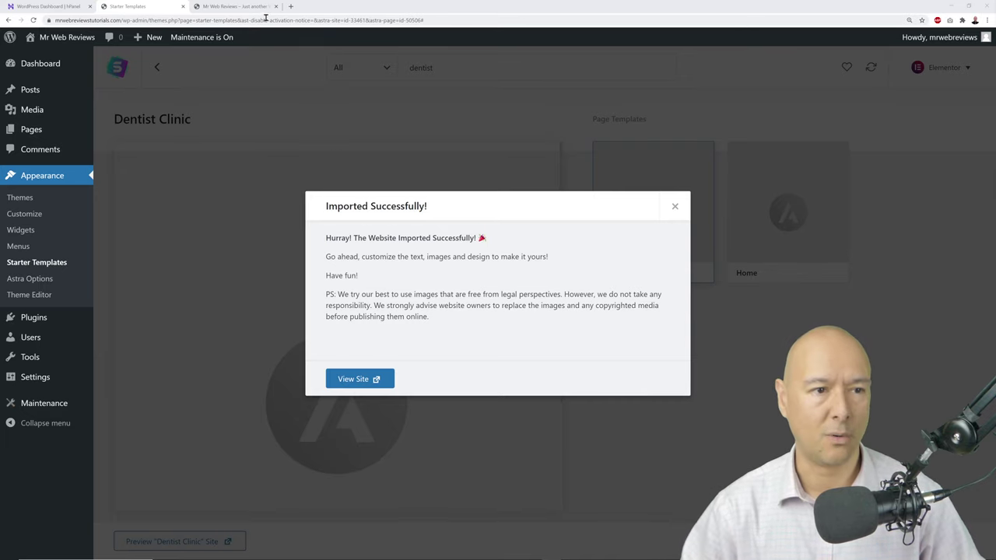
Reload the live site and scroll through the new Dr. Teeth Dental Clinic home page.
click(239, 7)
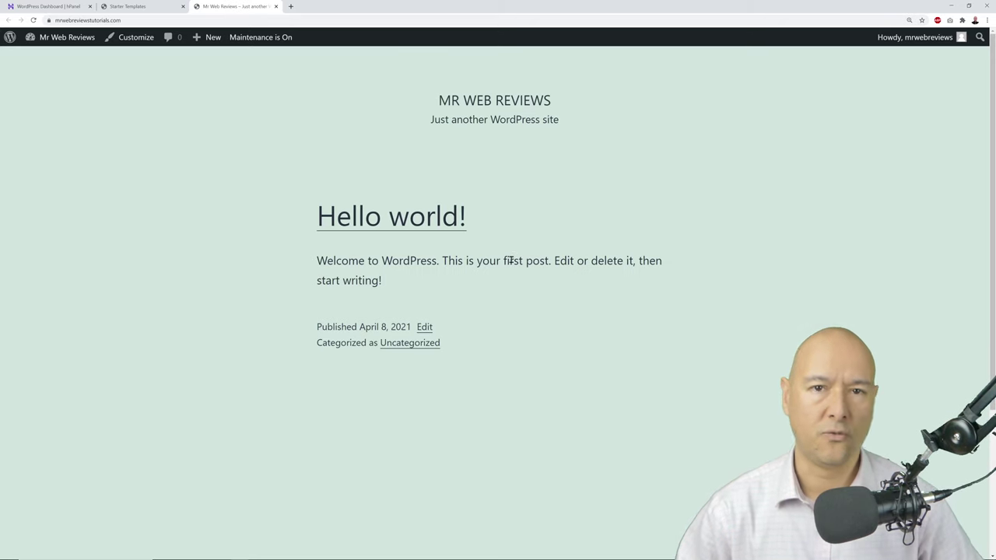
click(32, 19)
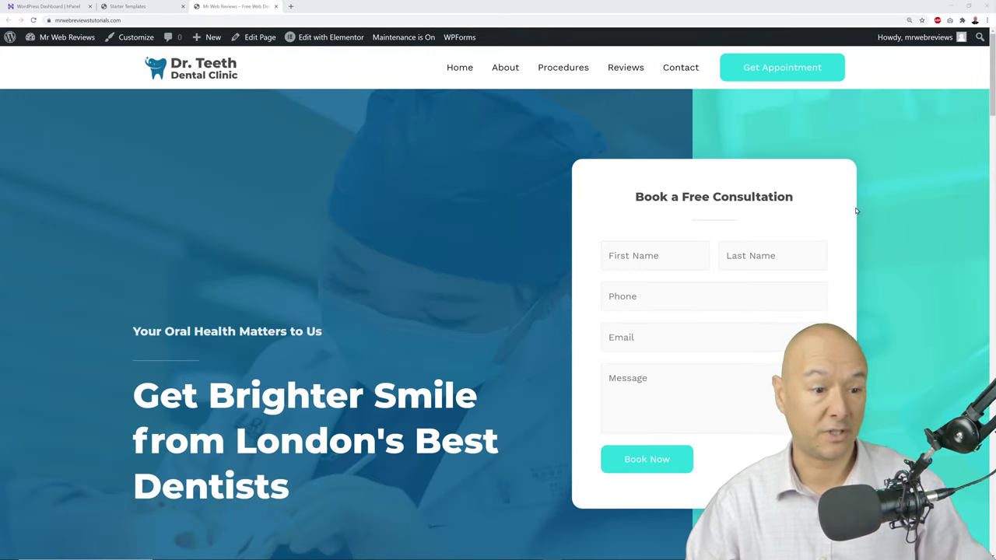
scroll(903, 207, down, 3)
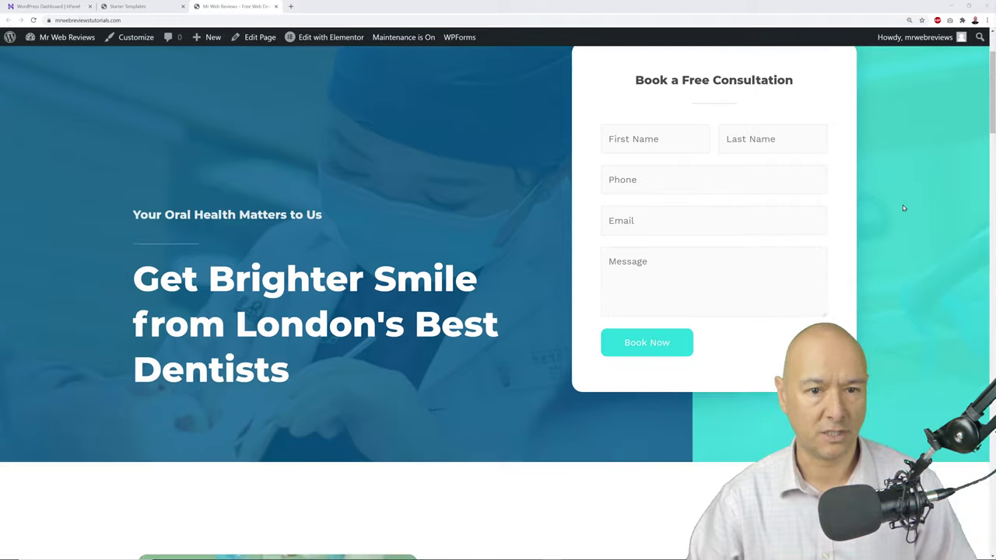
scroll(903, 208, down, 10)
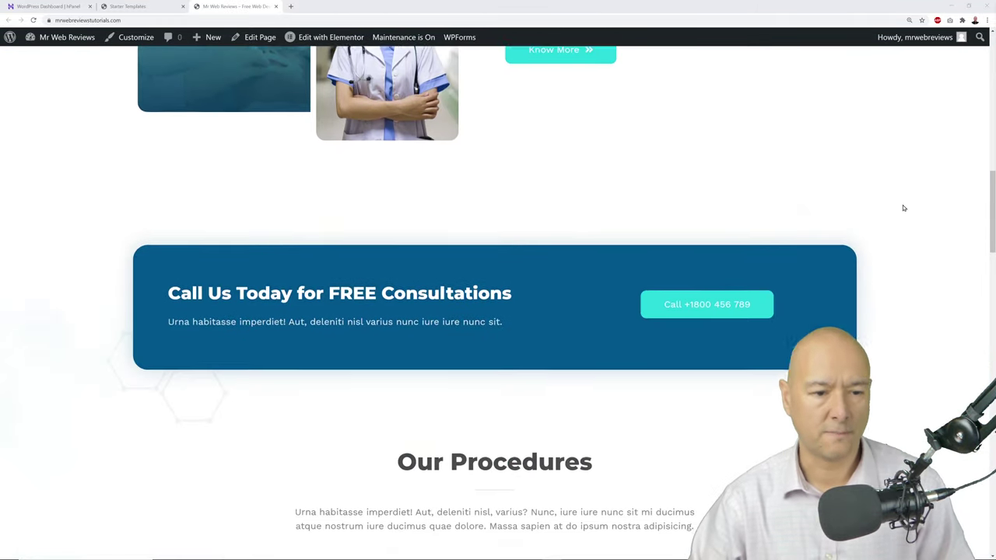
scroll(903, 207, down, 10)
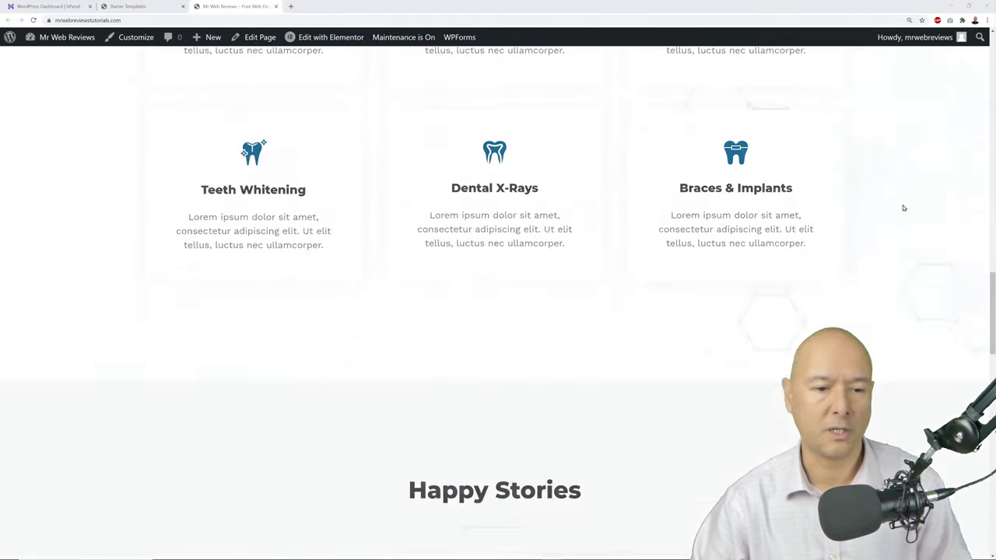
scroll(904, 208, down, 9)
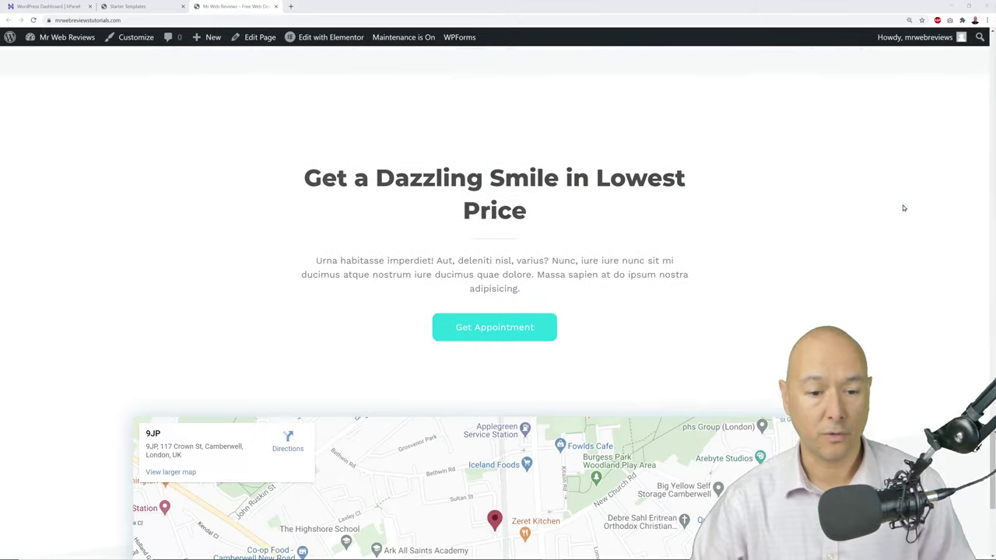
scroll(904, 207, up, 4)
scroll(904, 207, up, 15)
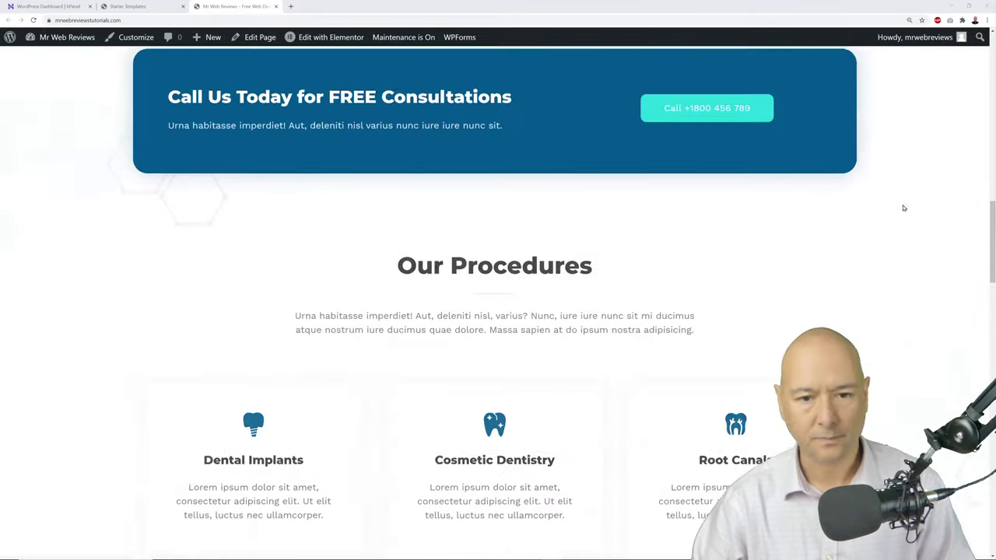
scroll(903, 208, up, 8)
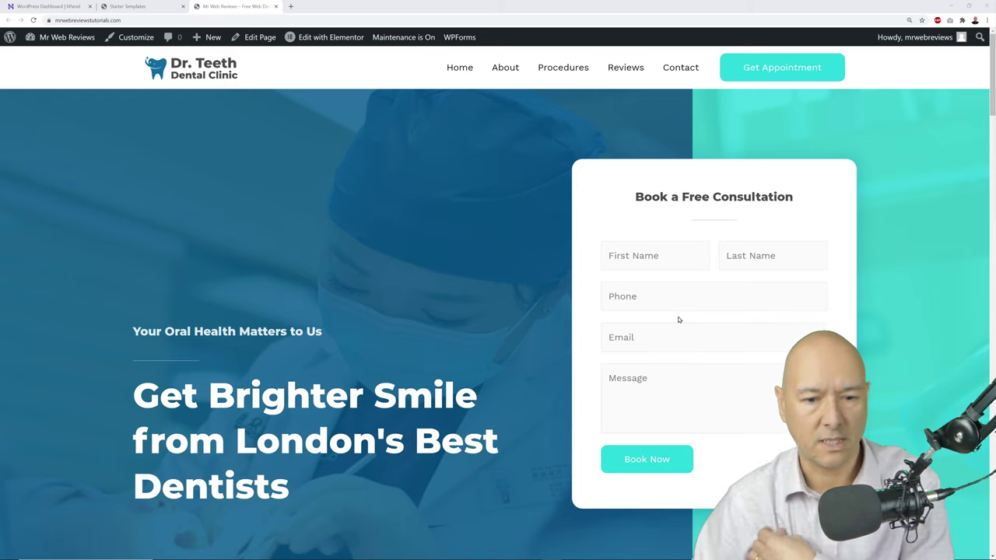
Close the import success dialog and search Add Plugins for 'easy appoin'.
click(145, 6)
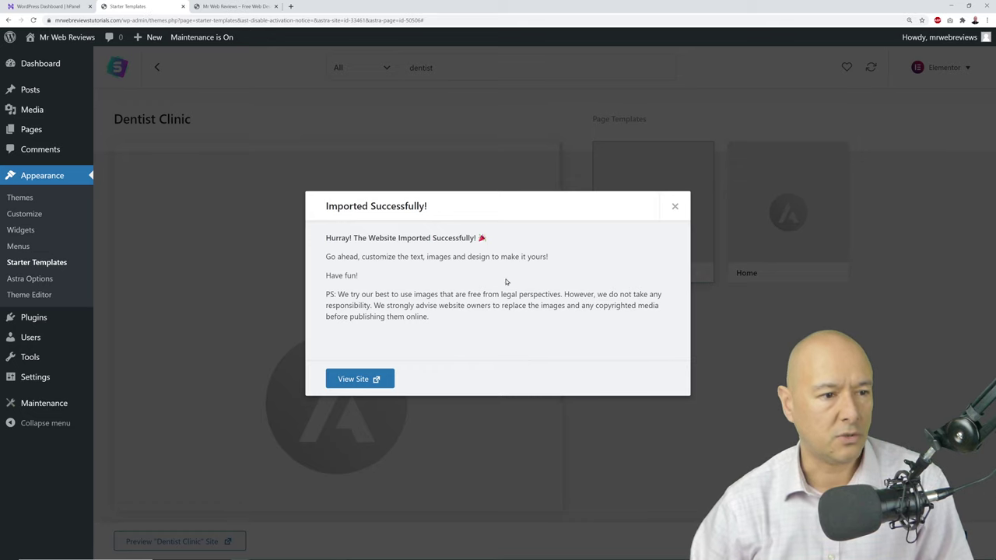
click(675, 206)
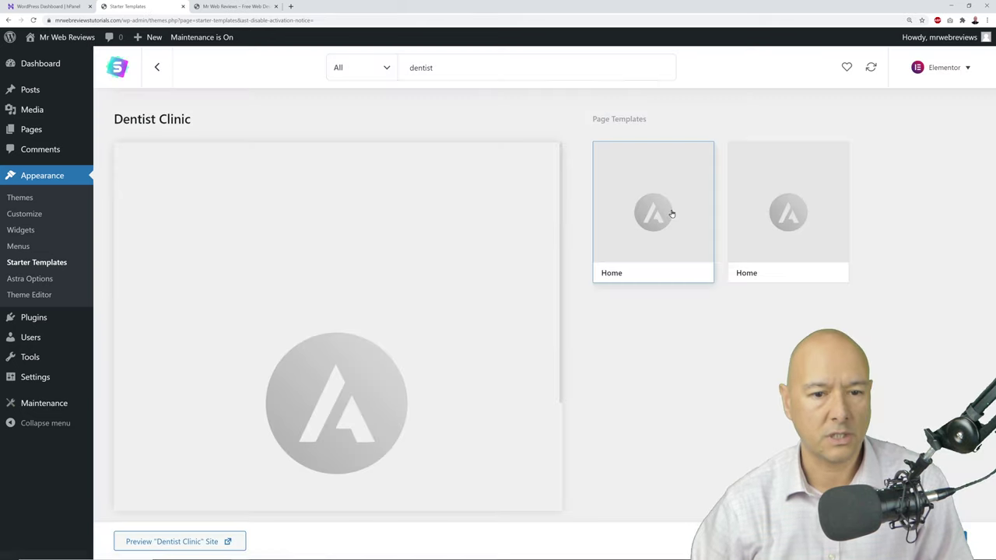
mouse_move(31, 317)
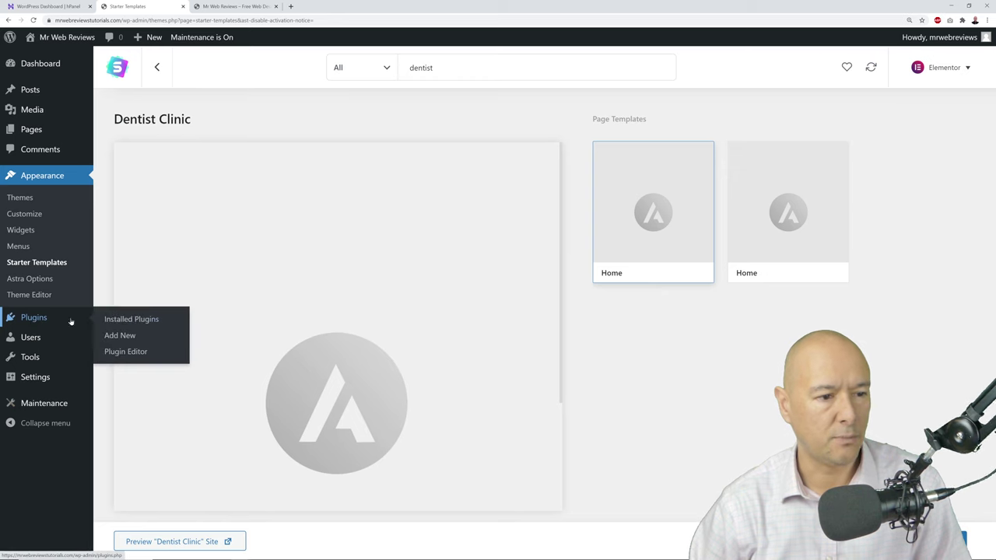
click(121, 335)
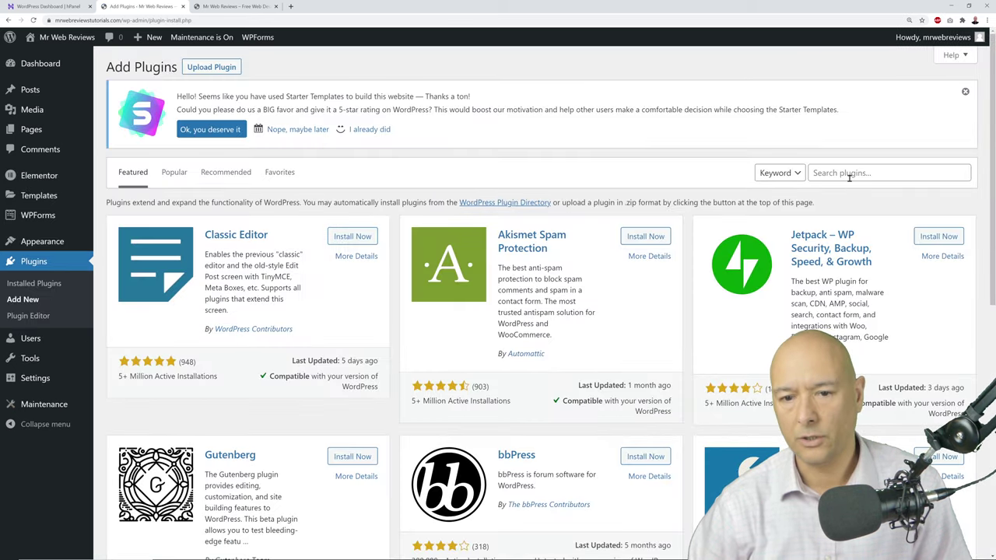
click(850, 174)
text(easy app)
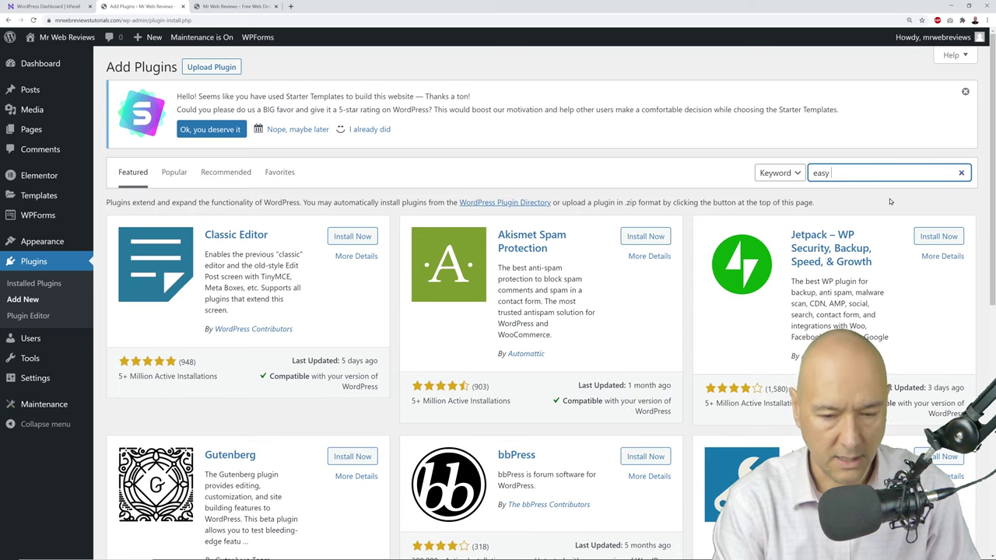
text(ointments)
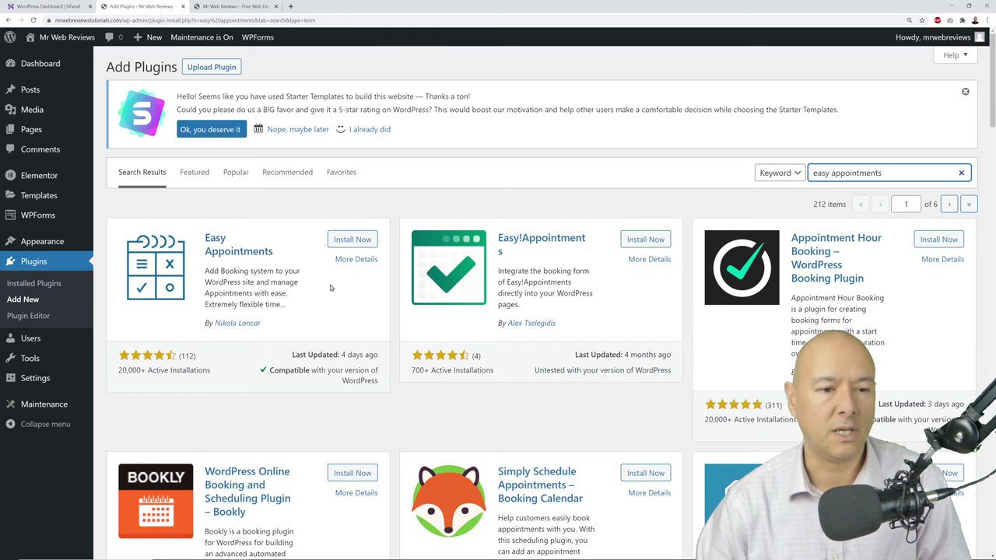
click(355, 262)
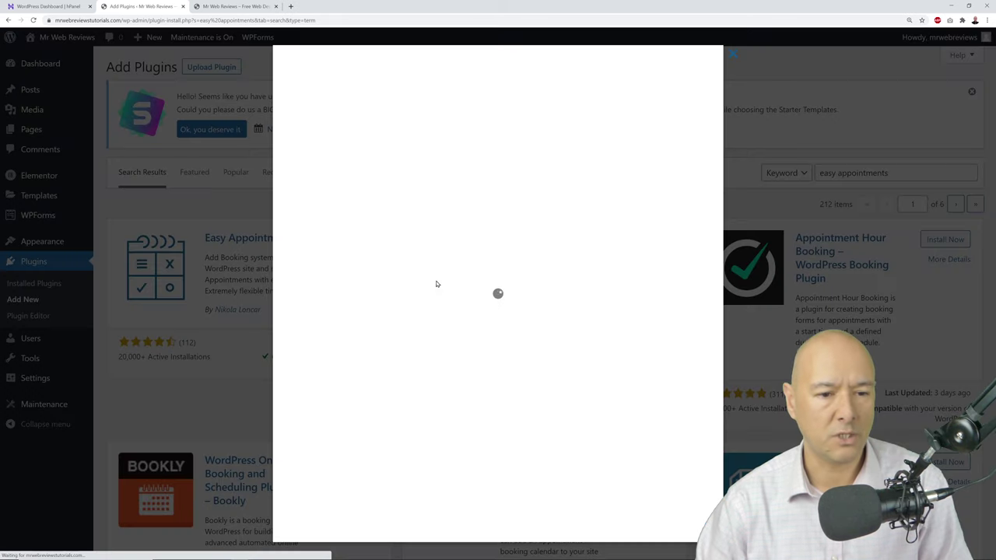
scroll(525, 328, down, 3)
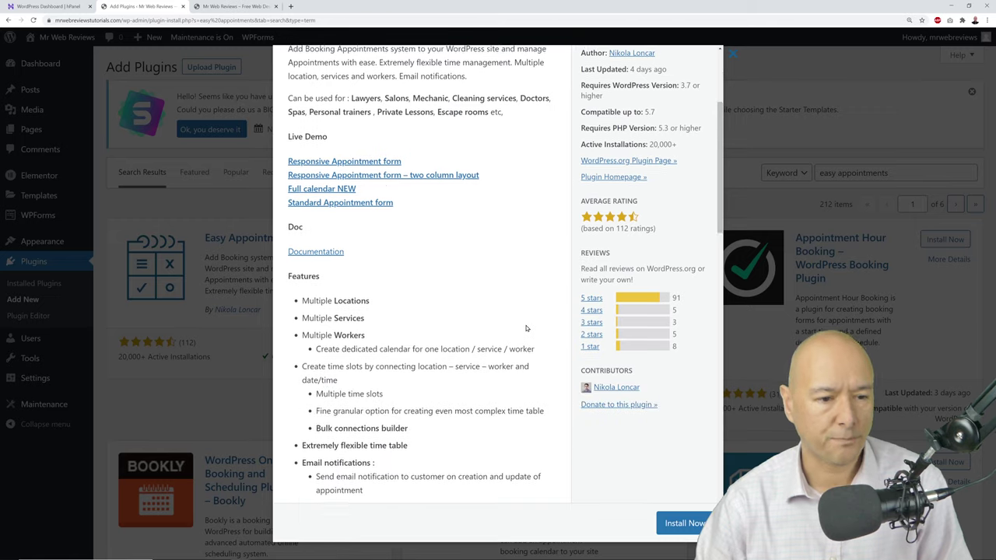
scroll(526, 328, down, 1)
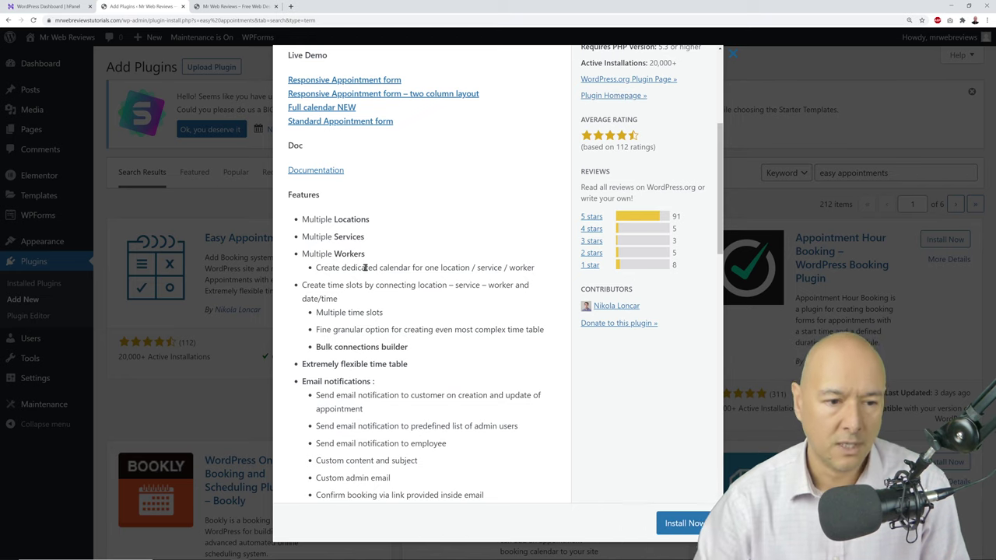
scroll(467, 304, down, 1)
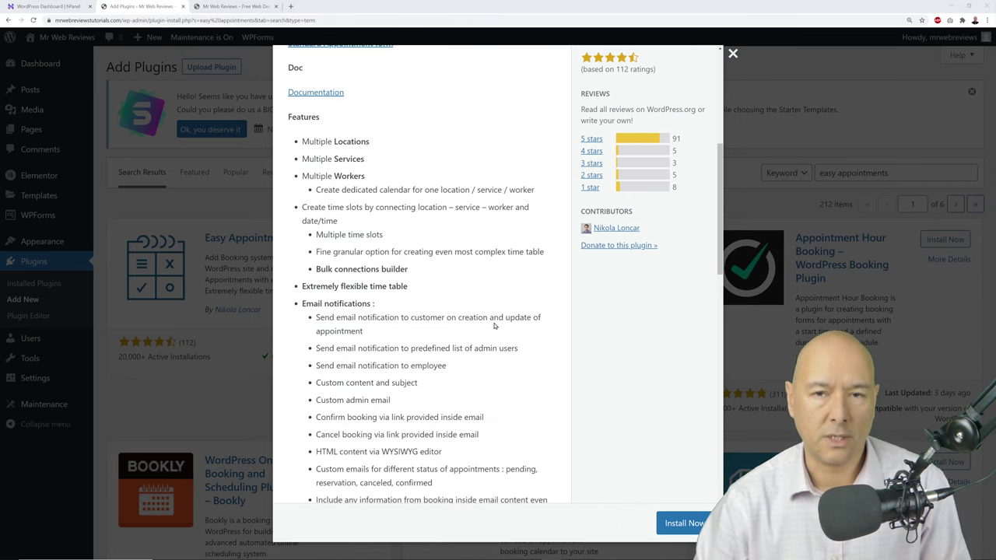
scroll(493, 325, down, 3)
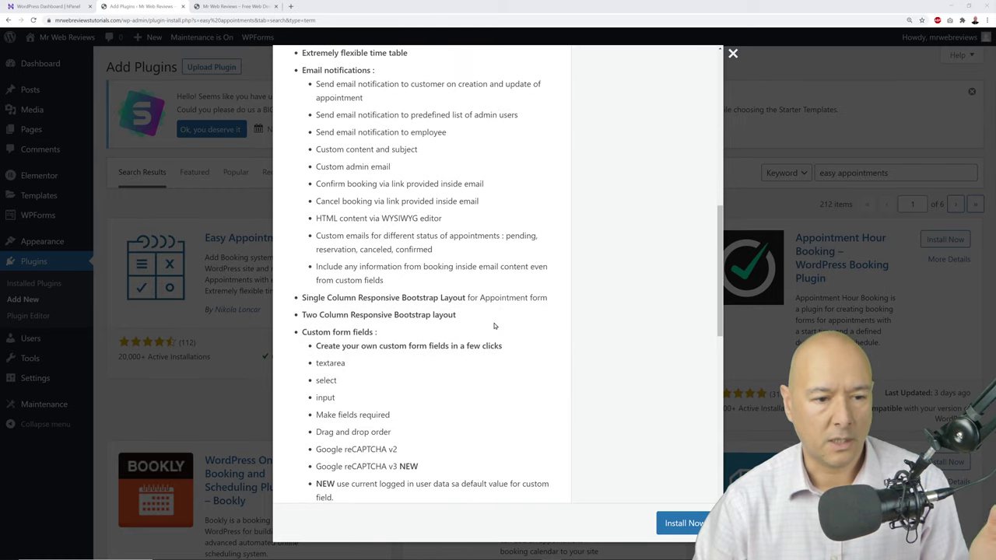
scroll(493, 326, down, 1)
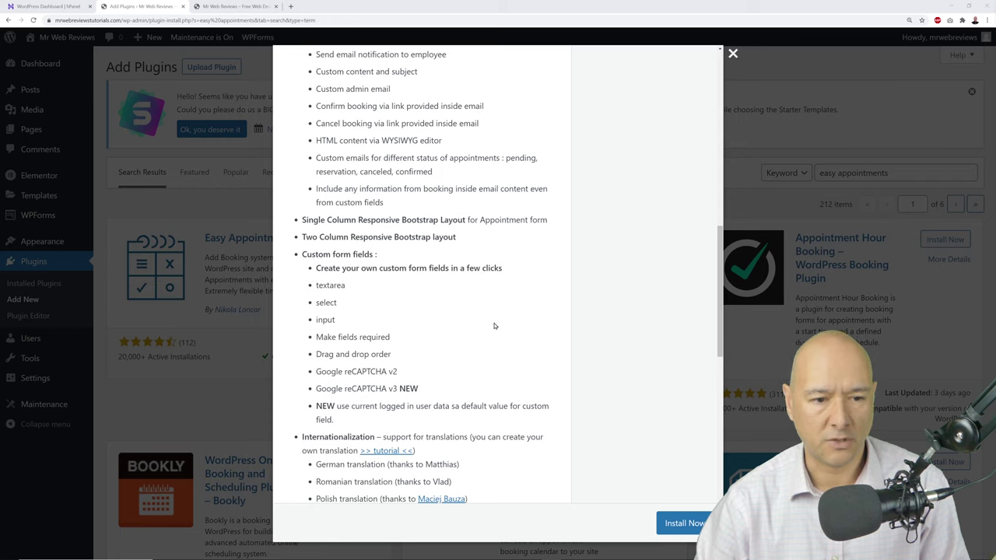
scroll(493, 326, down, 1)
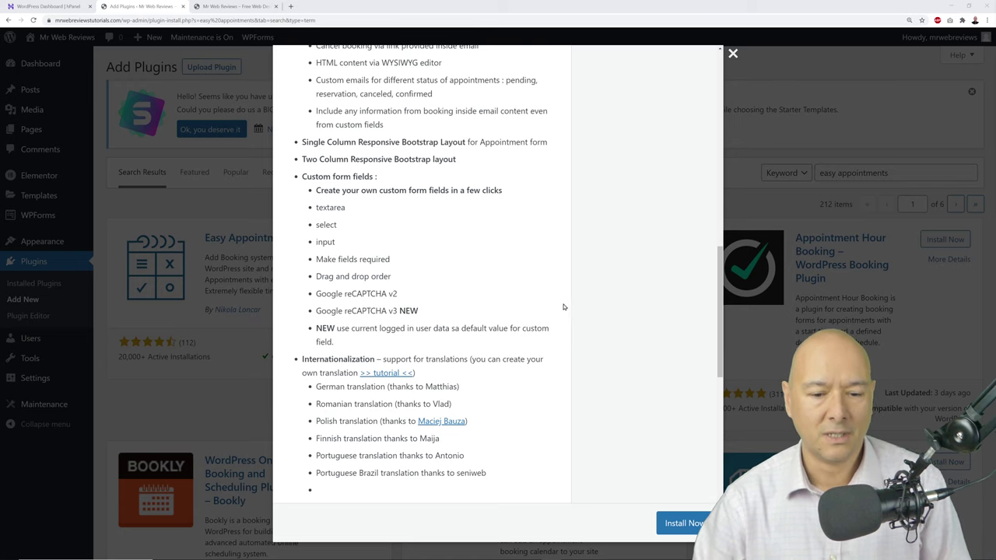
scroll(566, 307, up, 10)
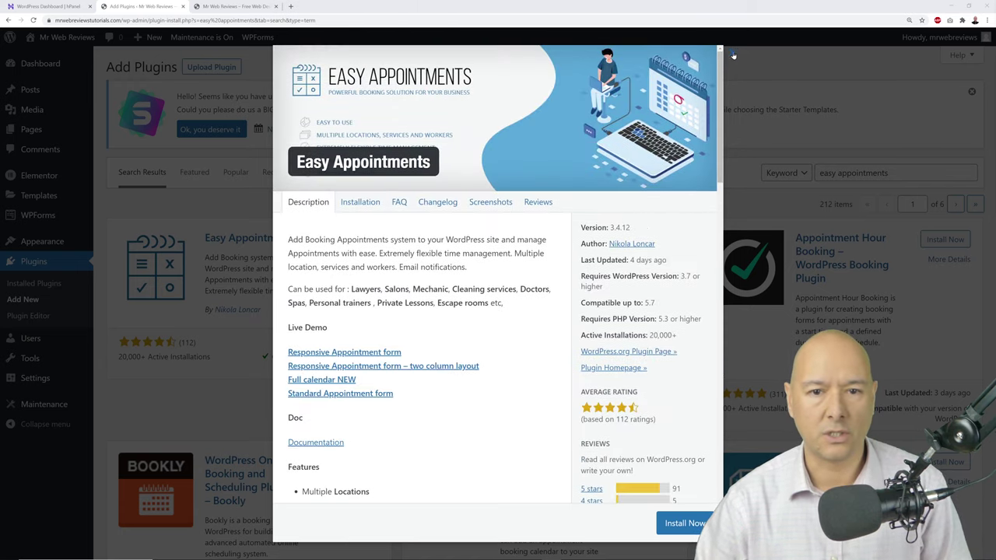
key(Escape)
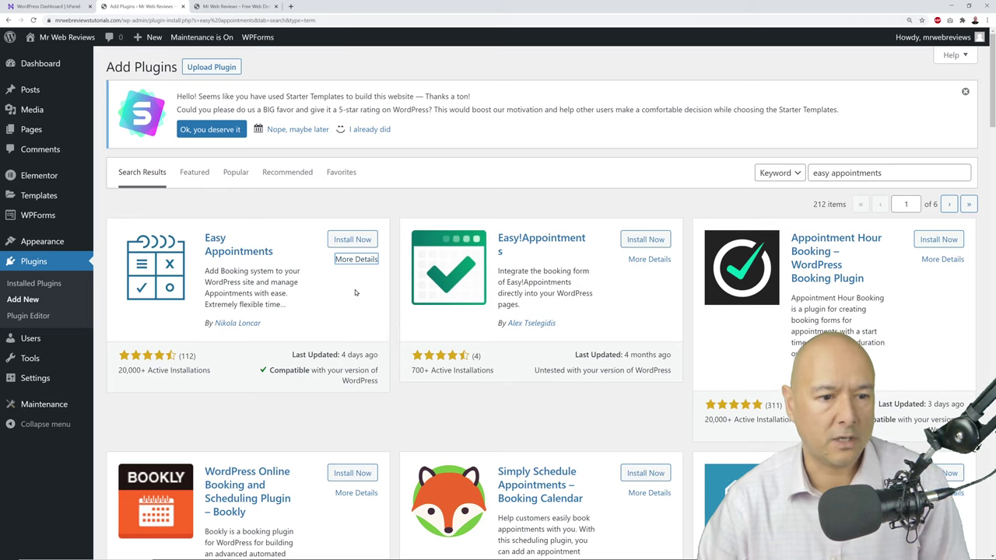
Install and then activate the Easy Appointments plugin from the search results.
click(359, 242)
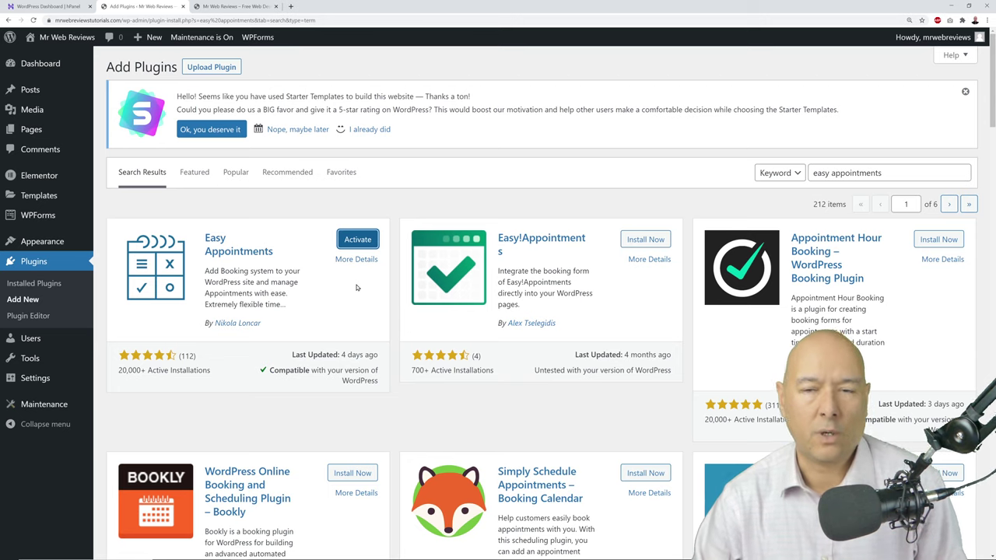
click(358, 242)
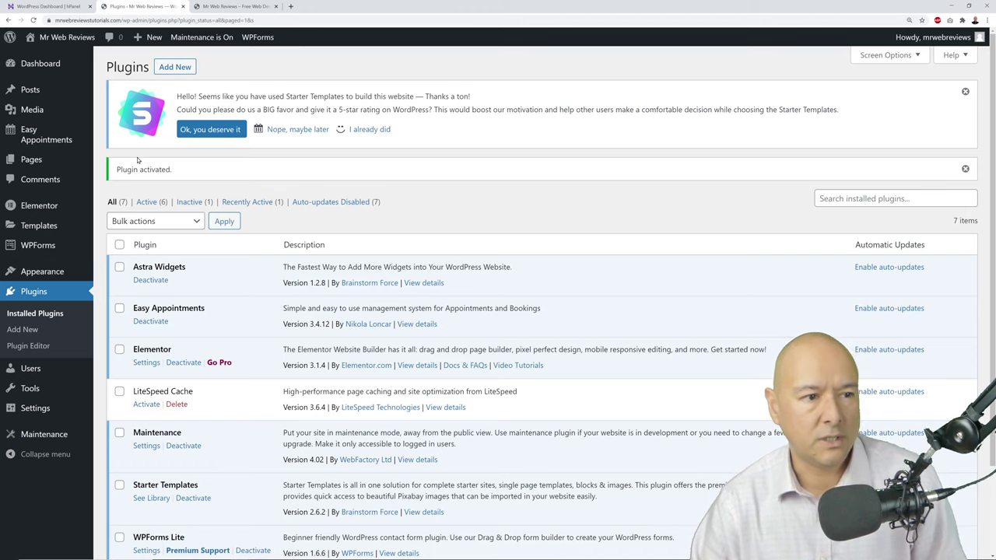
mouse_move(38, 142)
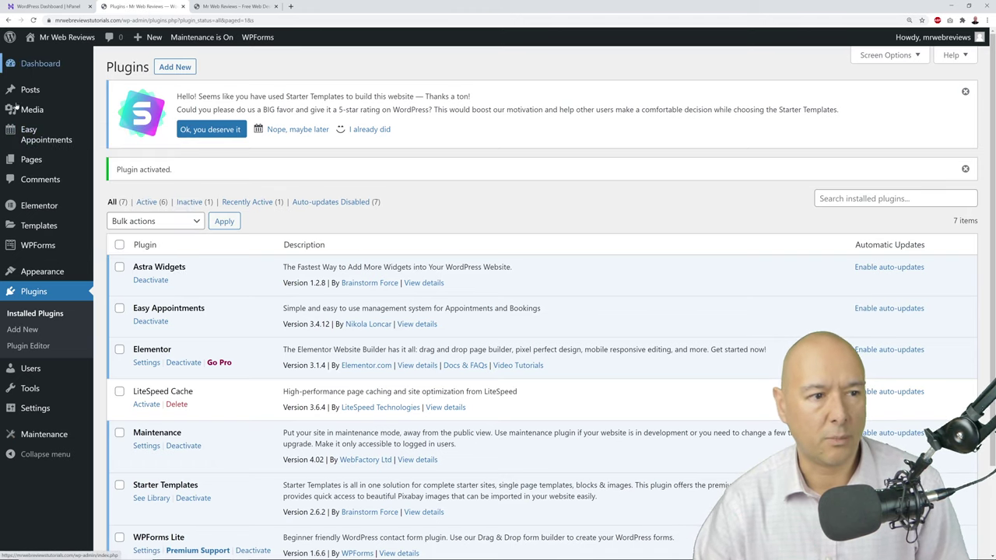
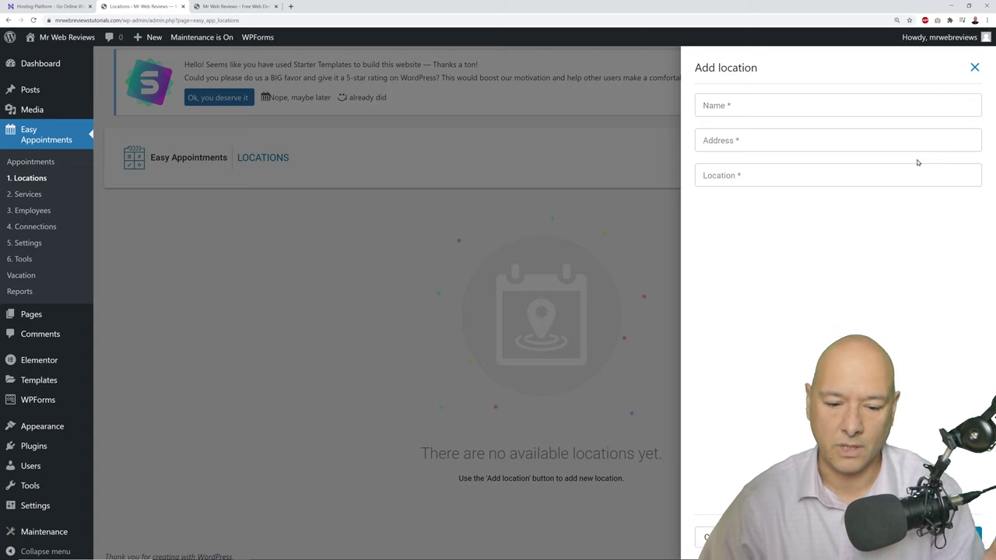
Save 'Location 1' with its street address and the city London.
click(833, 111)
text(Location 1)
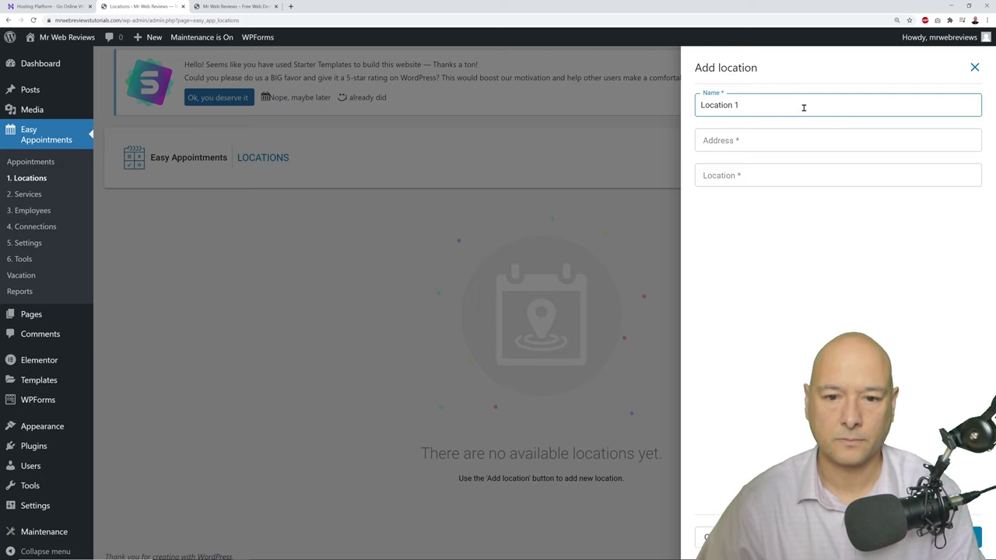
click(812, 141)
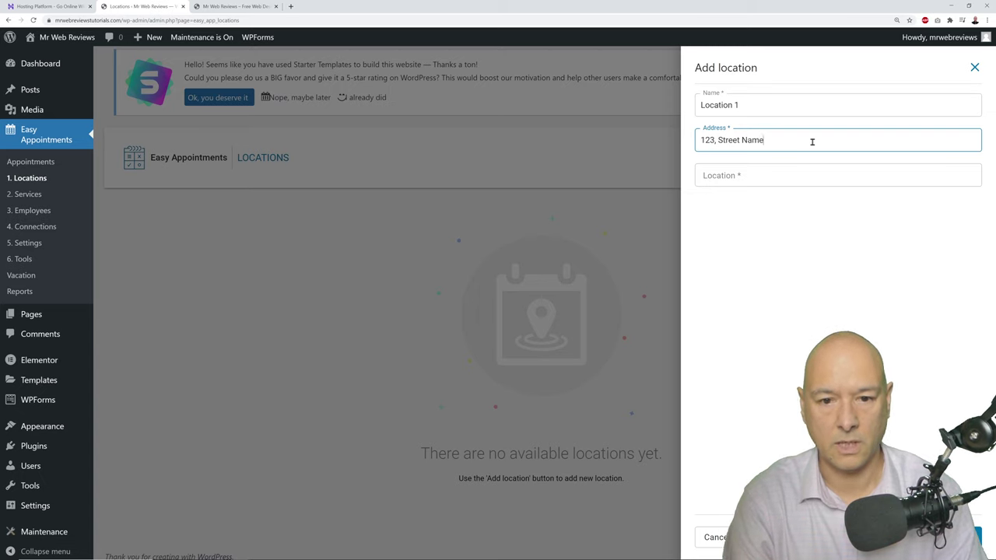
click(821, 172)
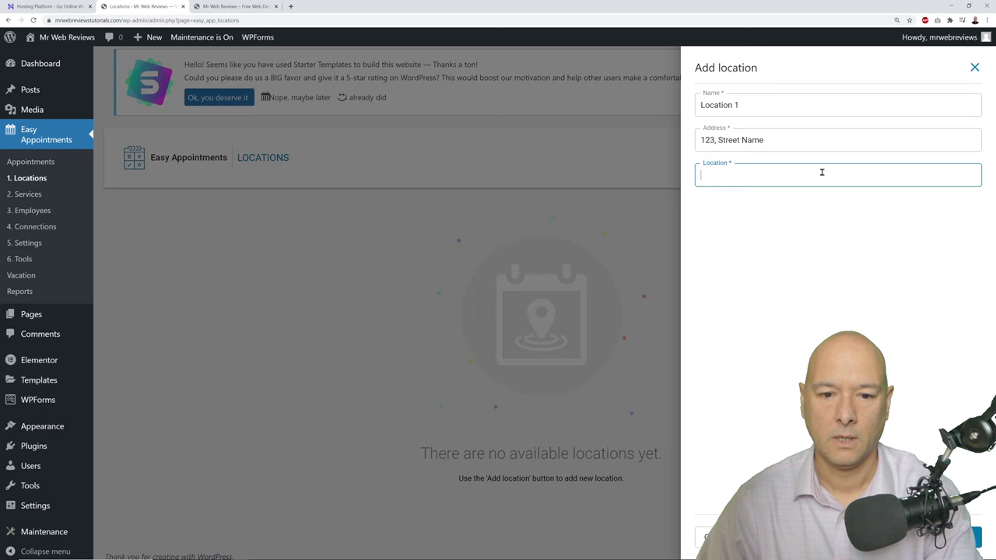
text(London)
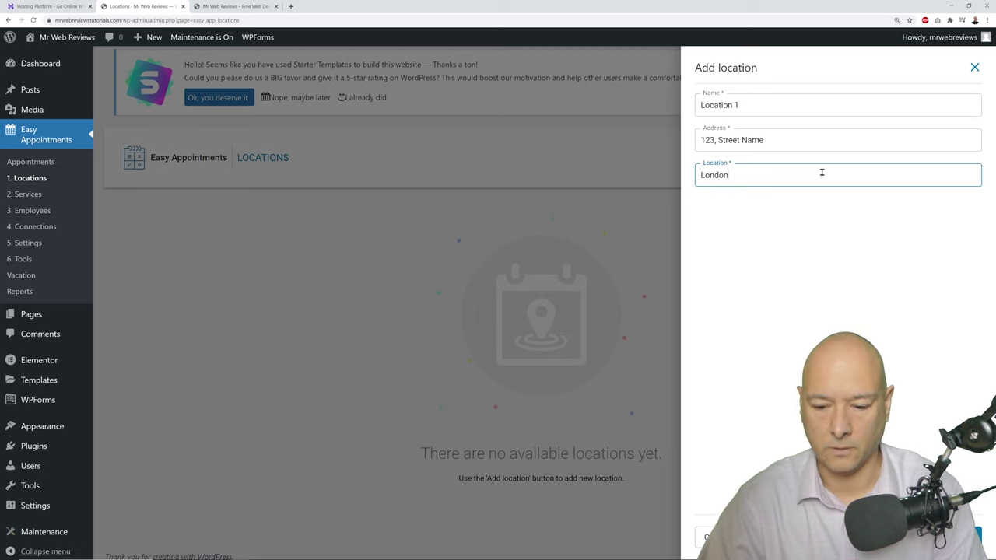
key(Return)
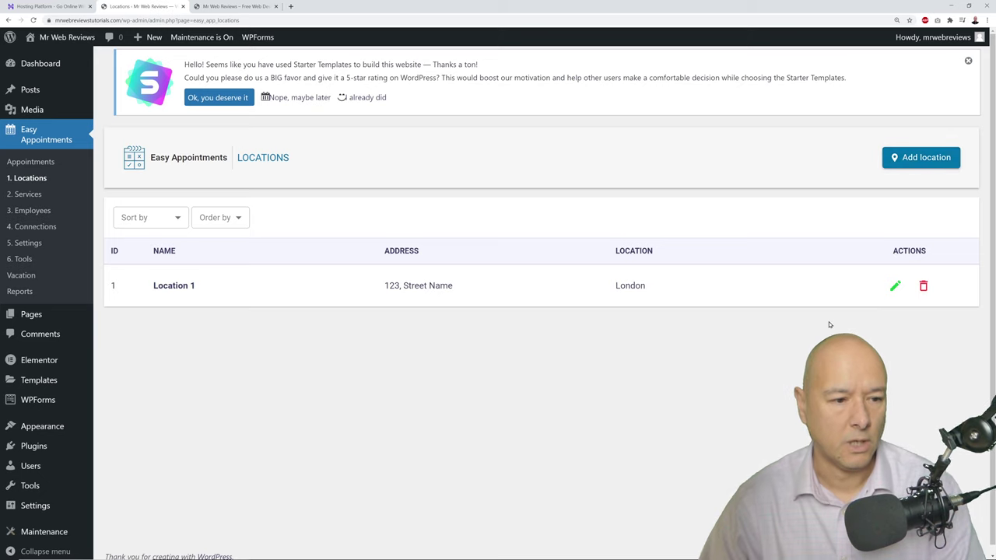
Save 'Location 2' with its street address and the city Manchester.
click(902, 160)
click(752, 107)
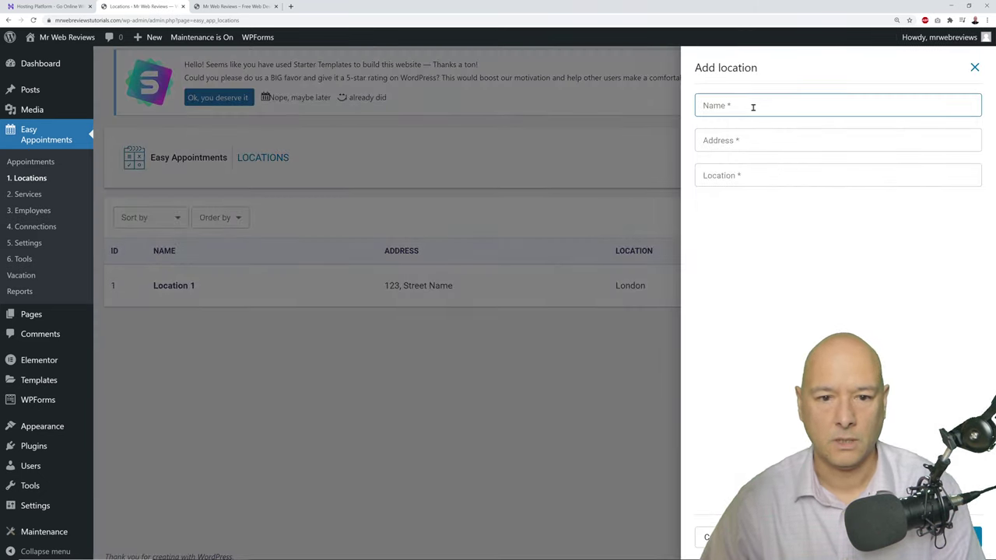
text(Location 2)
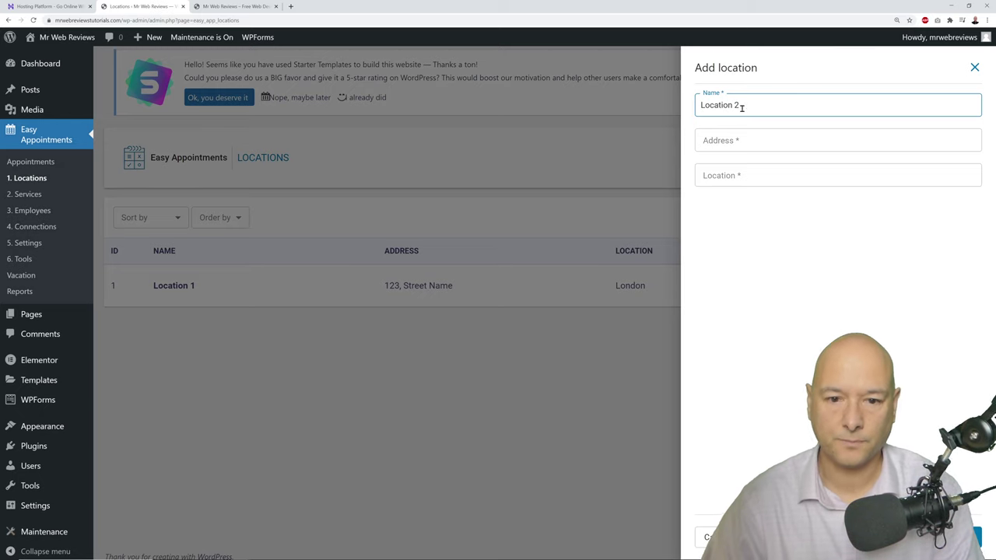
click(760, 147)
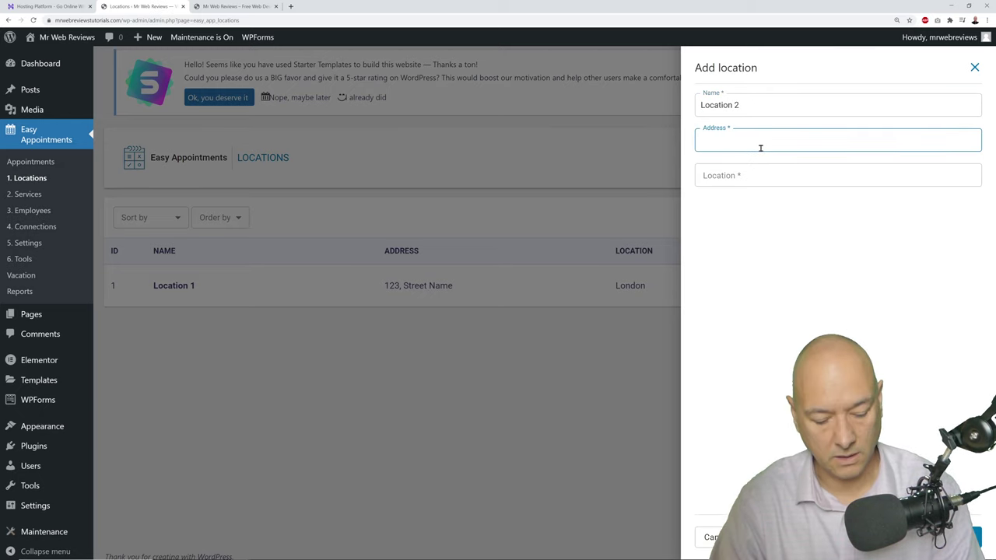
text(234, )
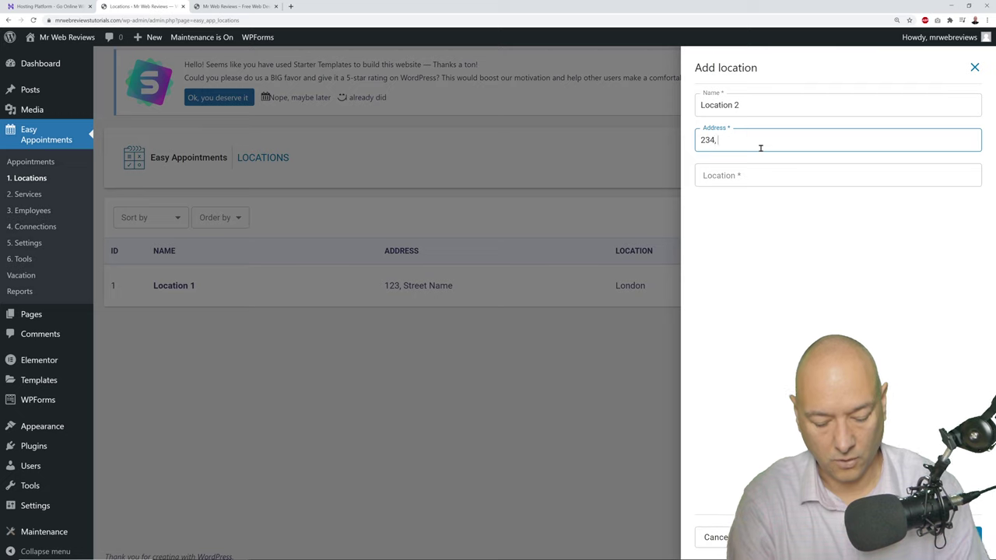
text(Street Name)
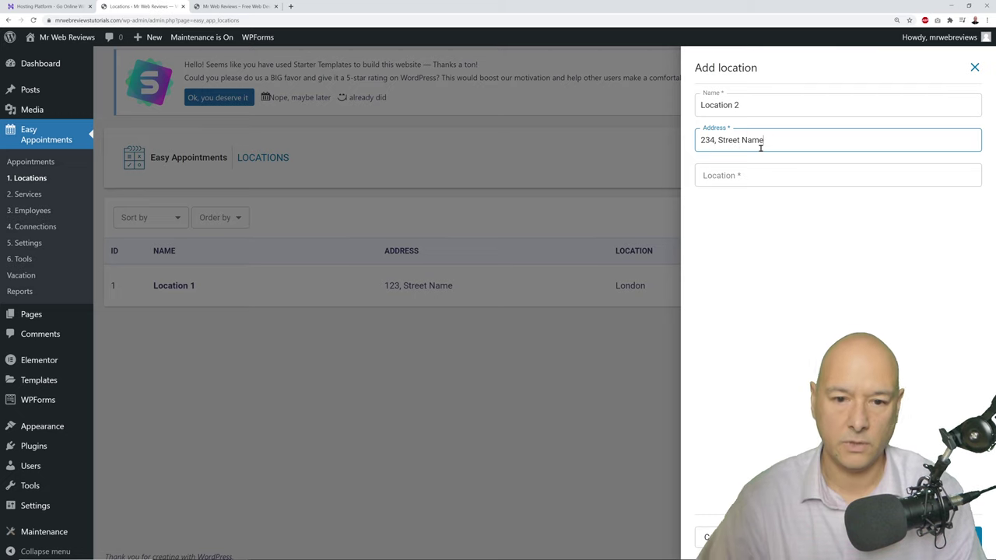
click(758, 171)
click(758, 177)
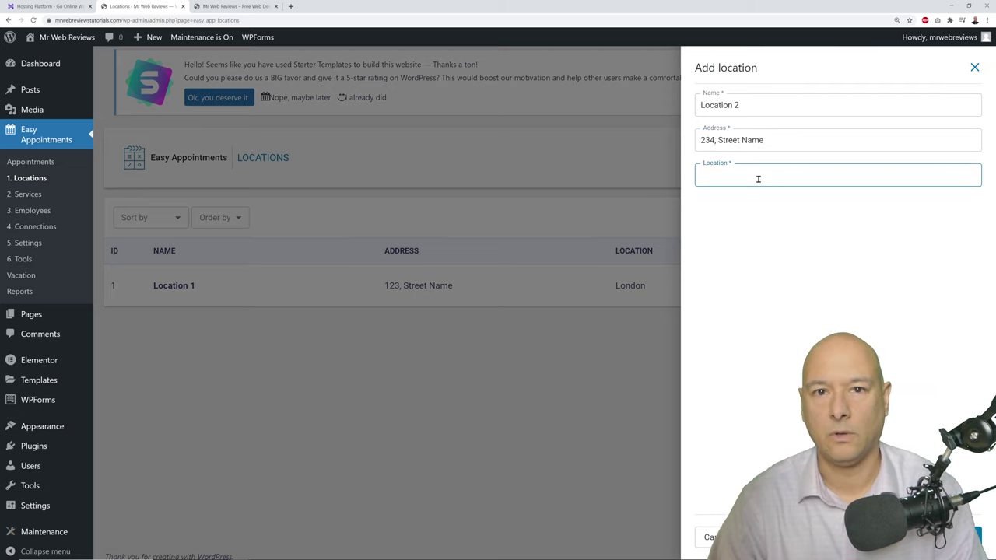
text(Manchester)
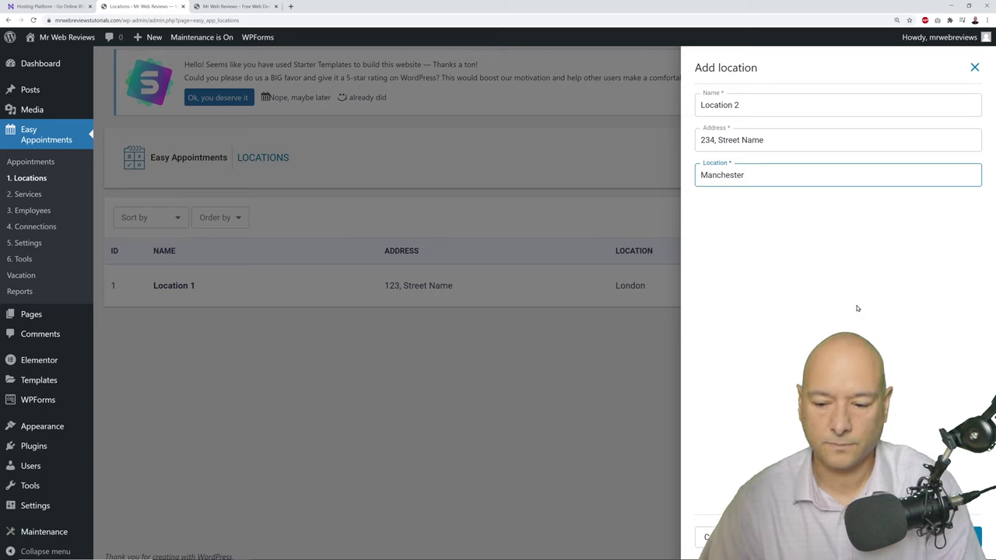
key(Return)
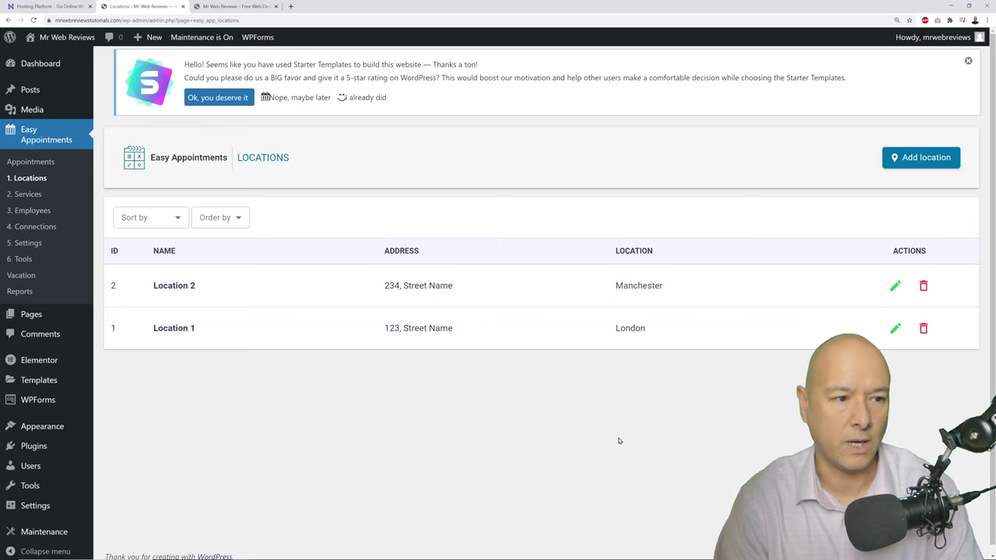
click(26, 195)
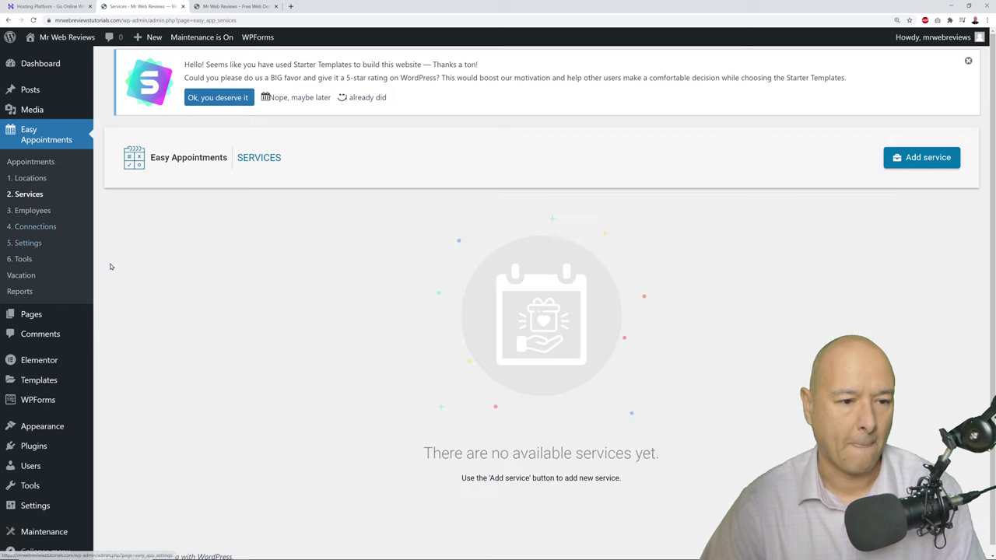
Start a 'Routine Check' service with 30-minute duration and 10-minute slot step.
click(919, 162)
click(797, 105)
text(Rou)
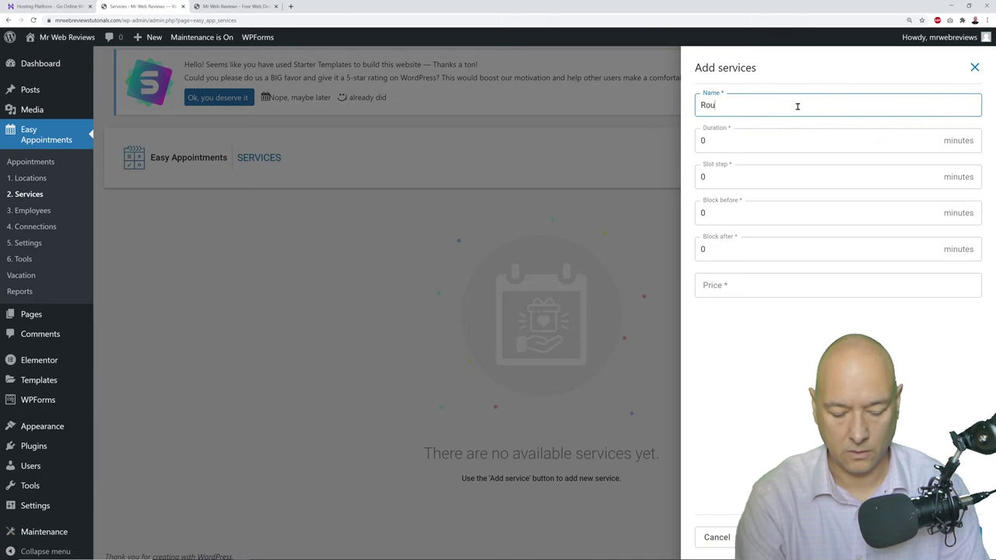
text(tine Check)
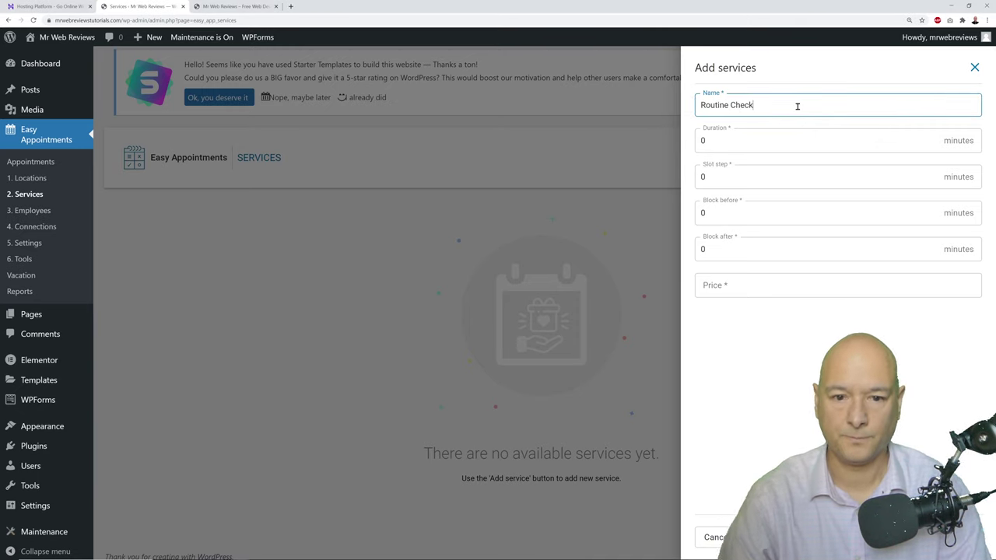
click(702, 142)
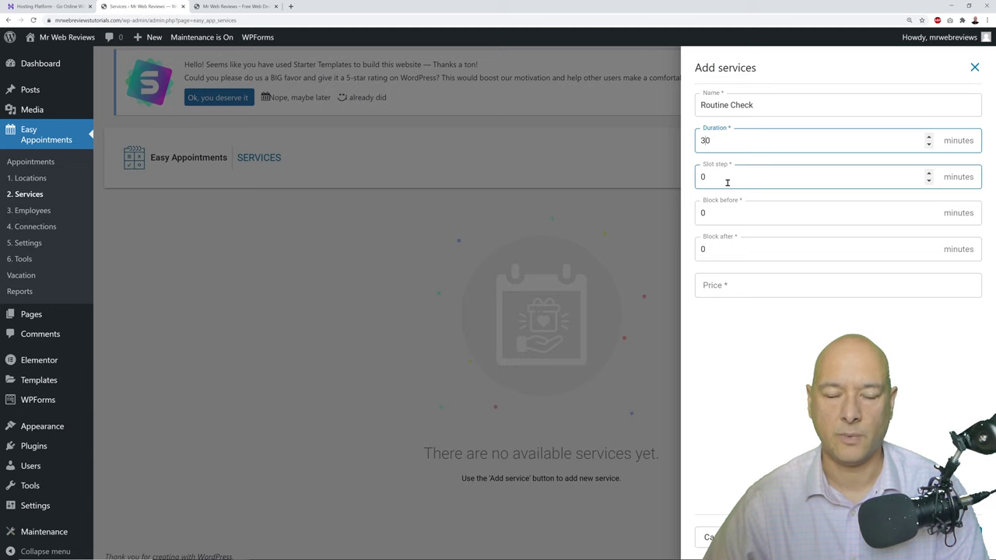
click(709, 179)
text(1)
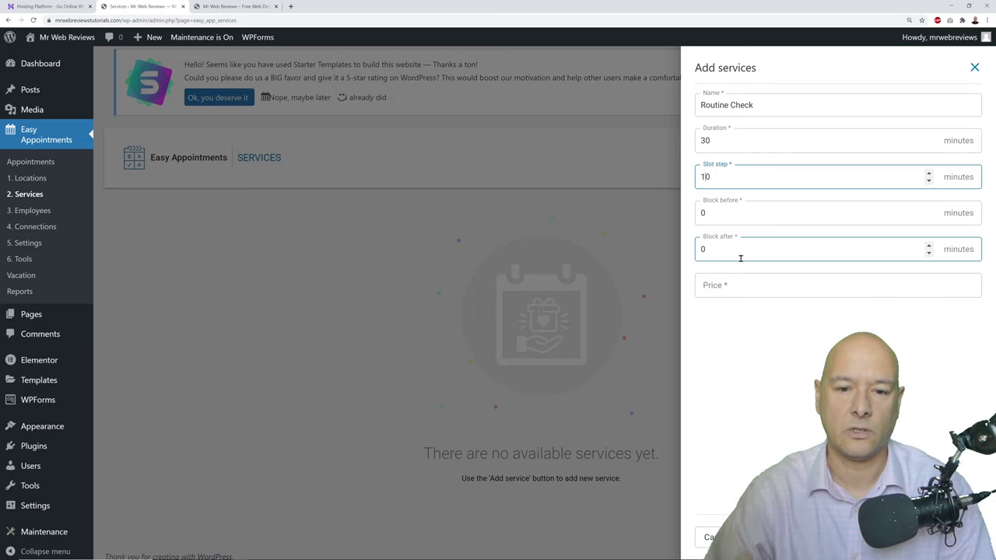
key(BackSpace)
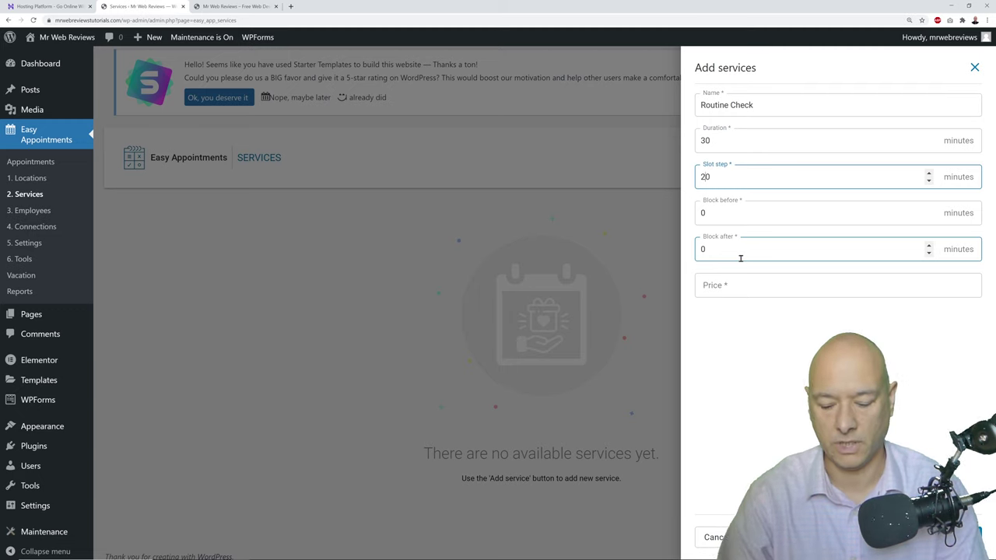
text(1)
Give Routine Check 10-minute blocks before and after and an 80.00 price, and save it.
click(712, 217)
click(712, 248)
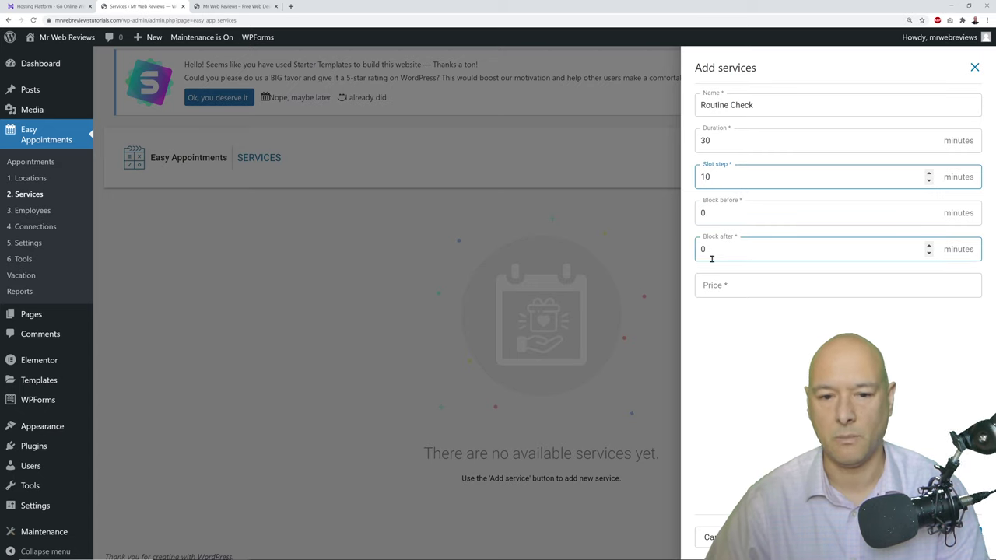
click(704, 216)
click(700, 248)
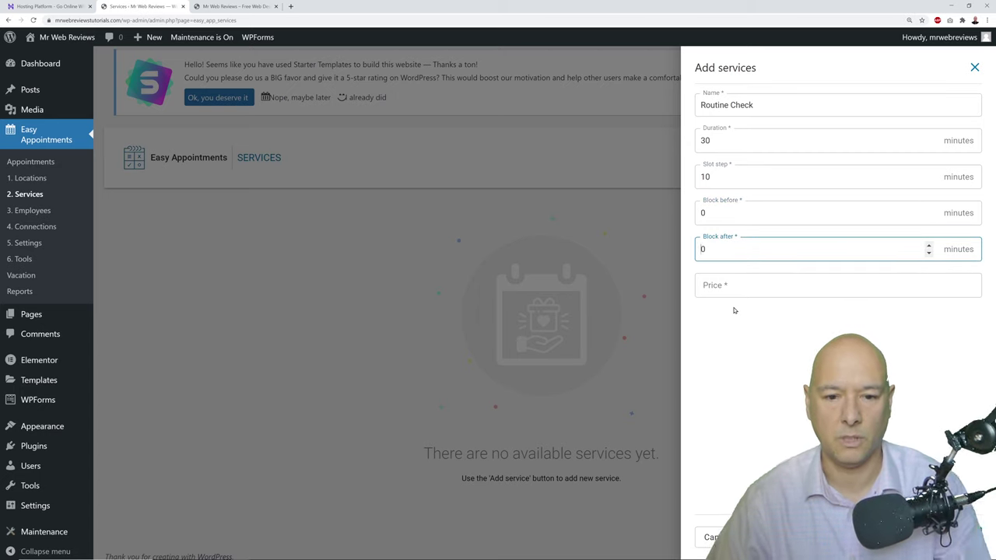
click(701, 213)
text(1)
click(701, 251)
text(1)
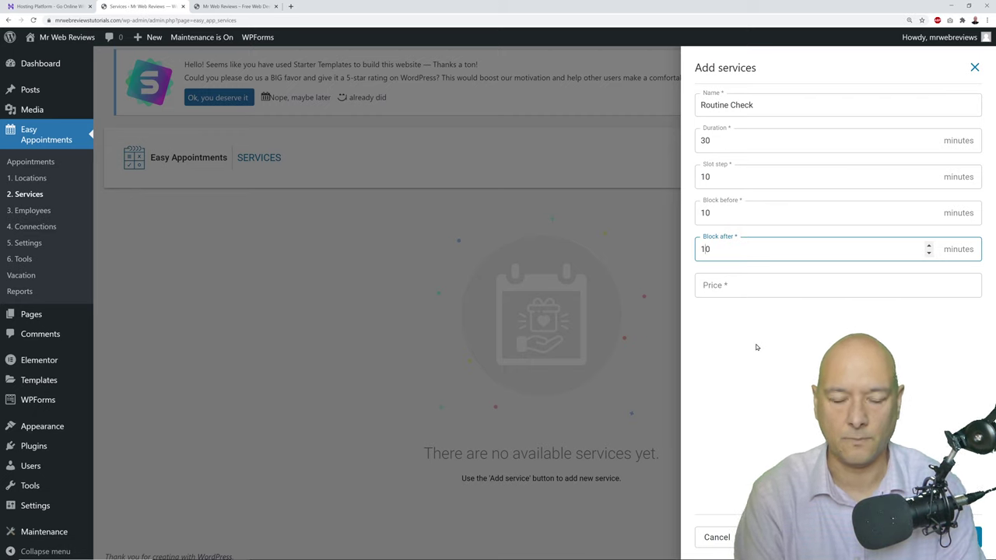
click(726, 286)
text(80)
click(768, 349)
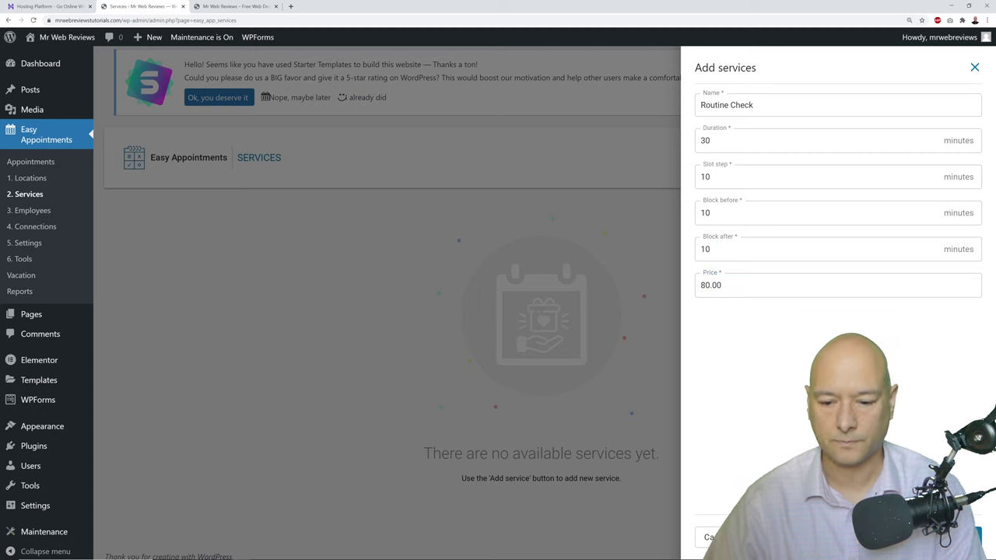
click(971, 537)
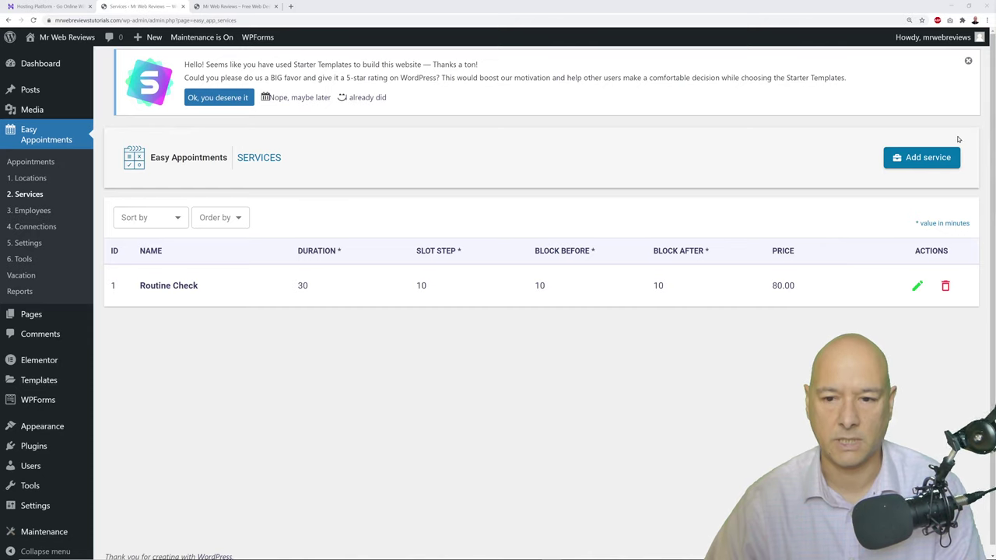
click(913, 159)
Name the new service 'Teeth Withening' with 60-minute duration and 10-minute slot step.
click(744, 106)
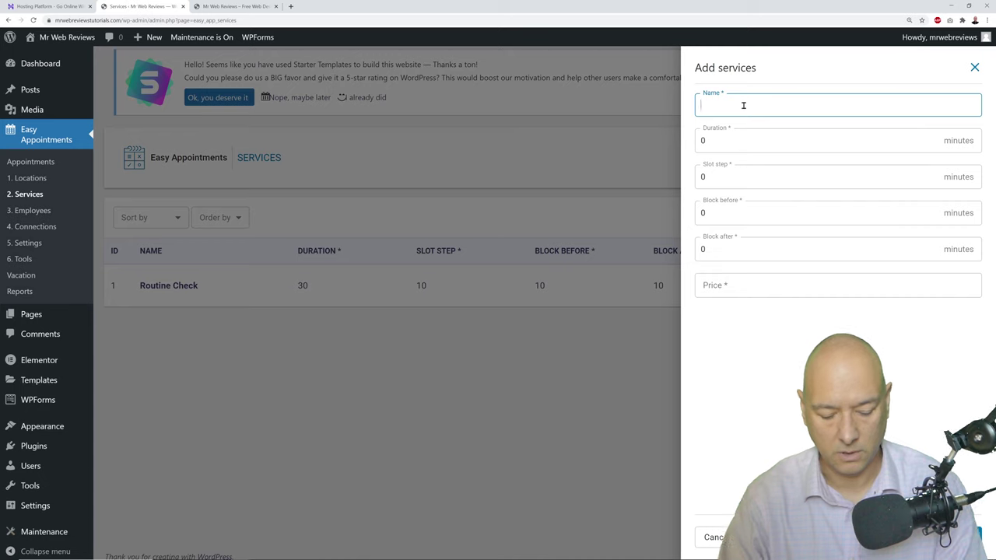
text(Teeth W)
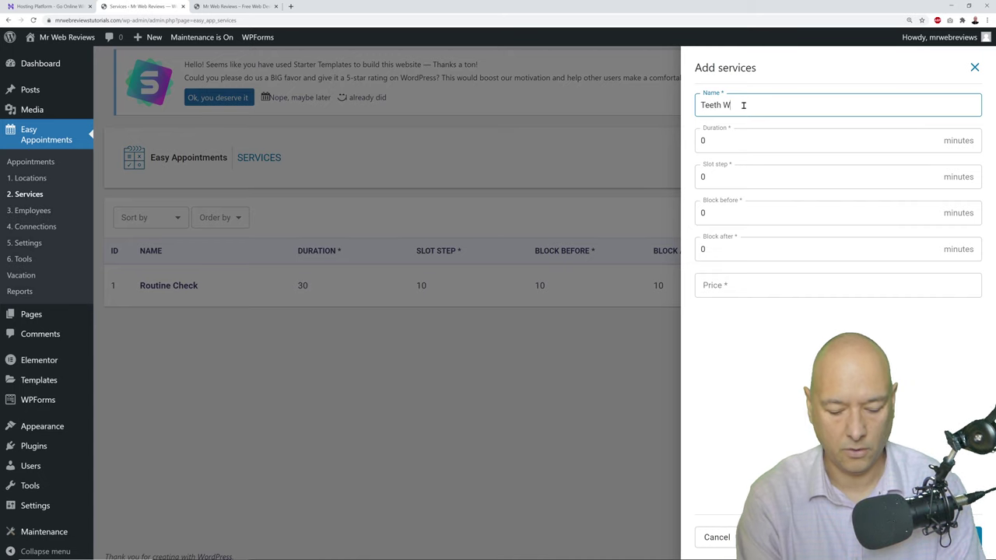
text(itening)
click(727, 143)
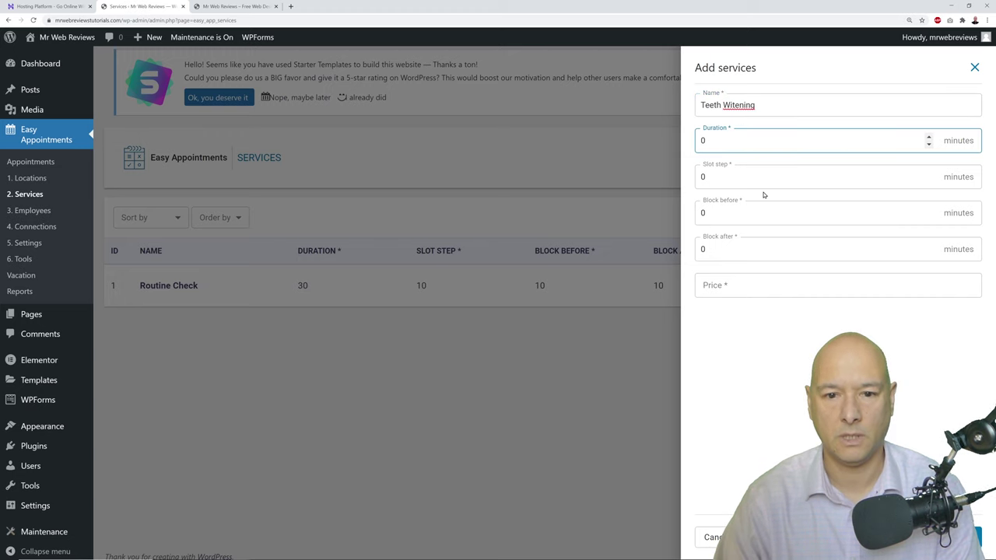
click(734, 105)
text(h)
click(704, 142)
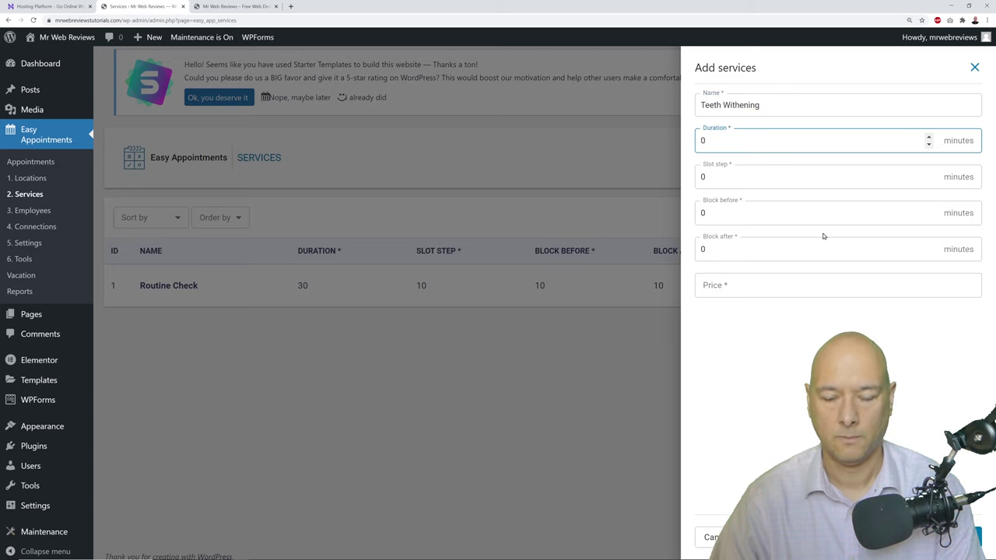
text(6)
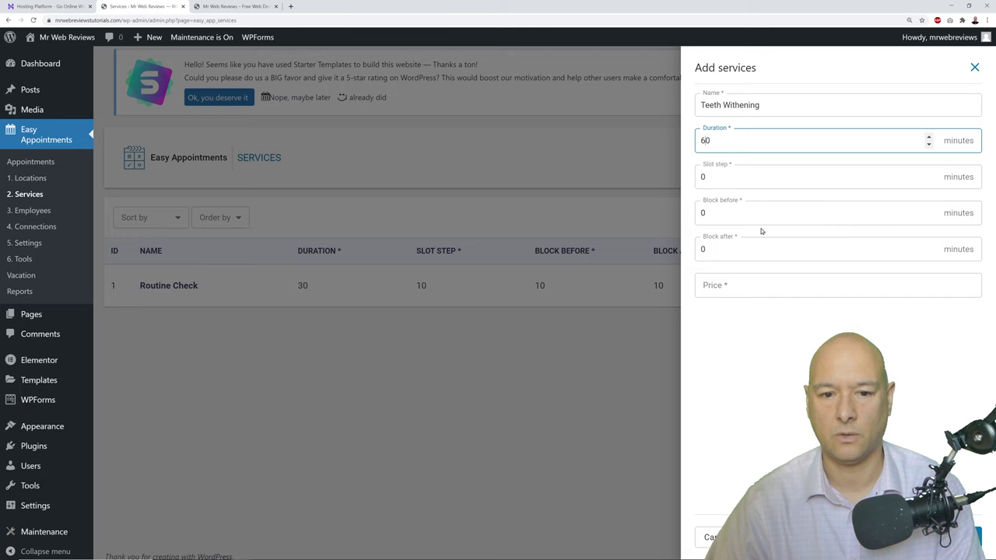
click(701, 178)
text(1)
Set 10-minute blocks before and after and a 165.00 price, then save the service.
click(701, 213)
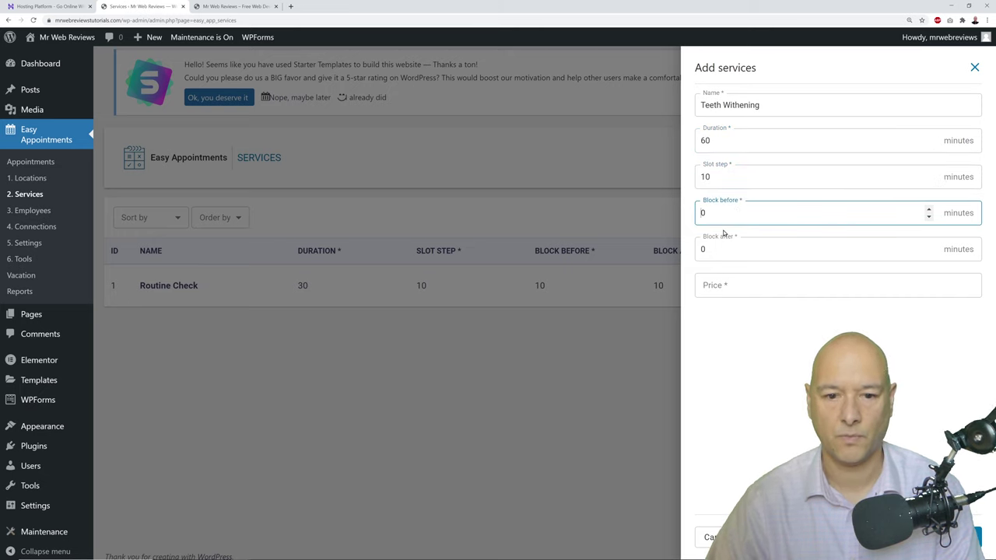
text(1)
click(700, 249)
text(1)
click(738, 284)
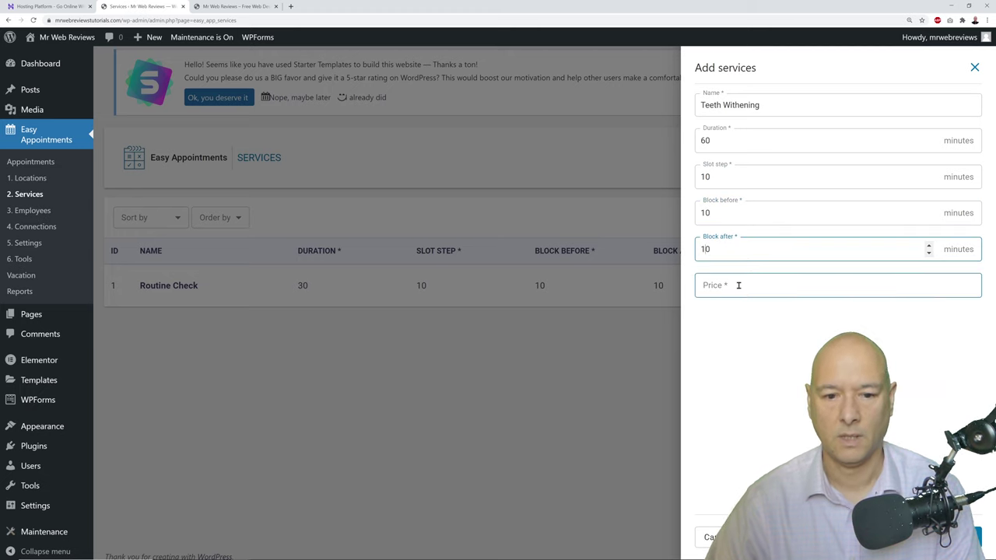
text(1.00)
text(65)
click(782, 401)
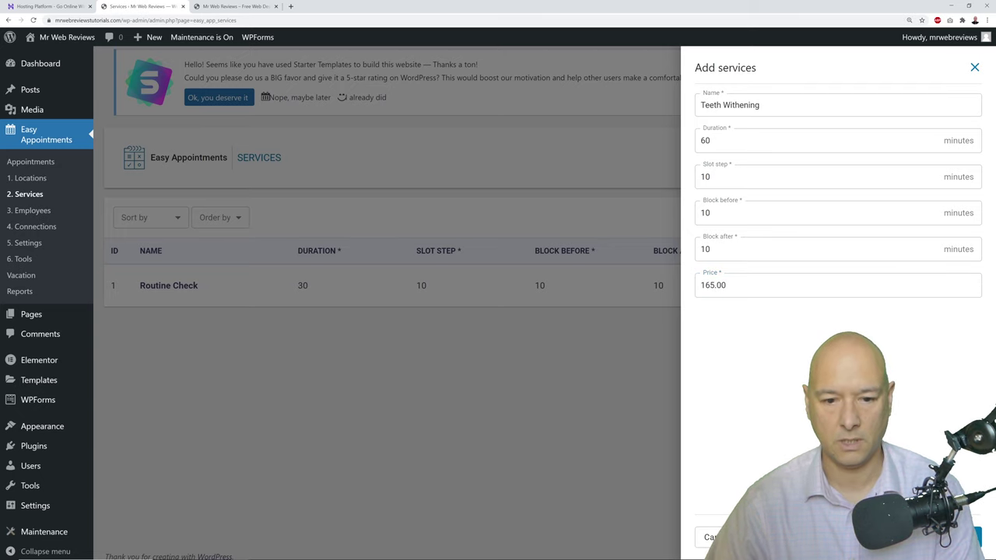
click(961, 536)
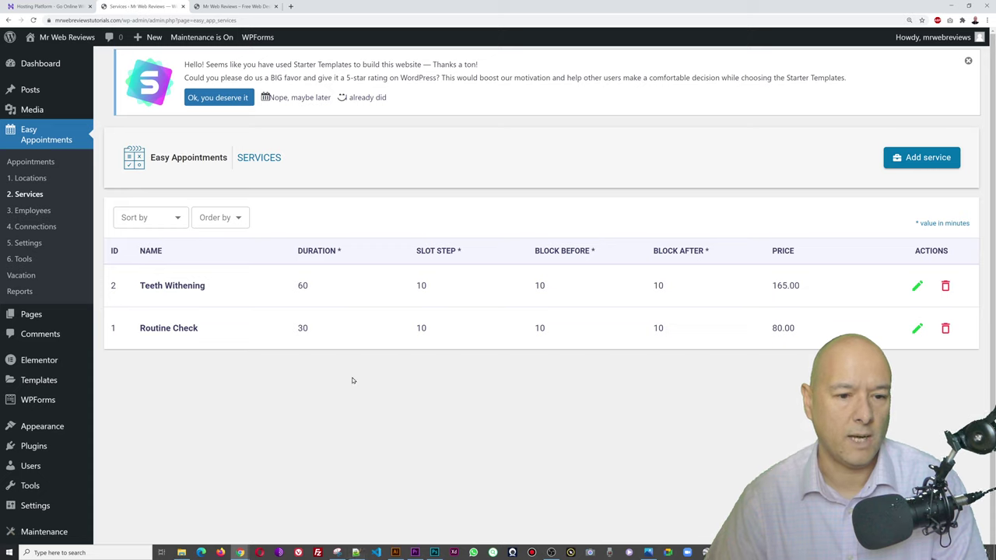
click(45, 210)
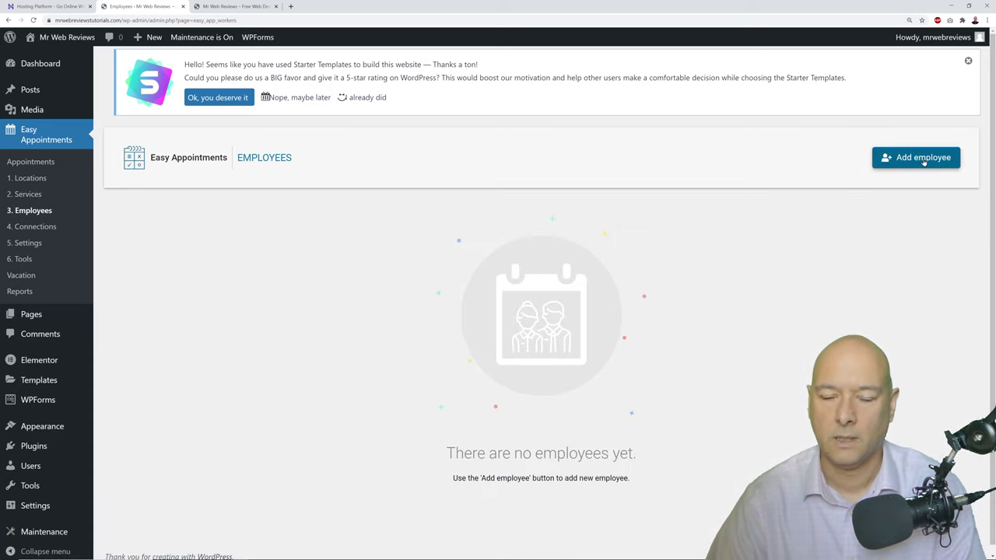
Save a new employee with description Dentist plus the employee's name, e-mail and phone.
click(924, 159)
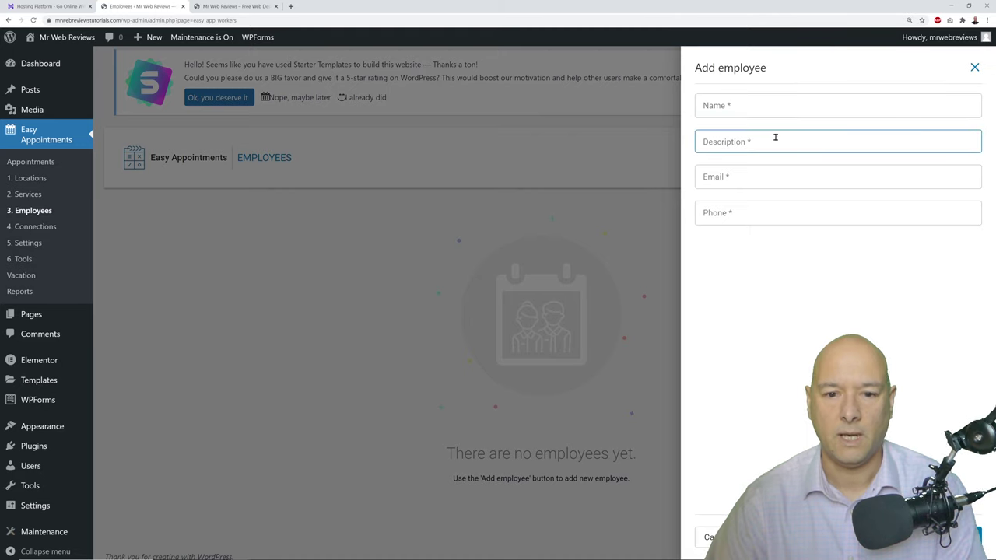
click(775, 106)
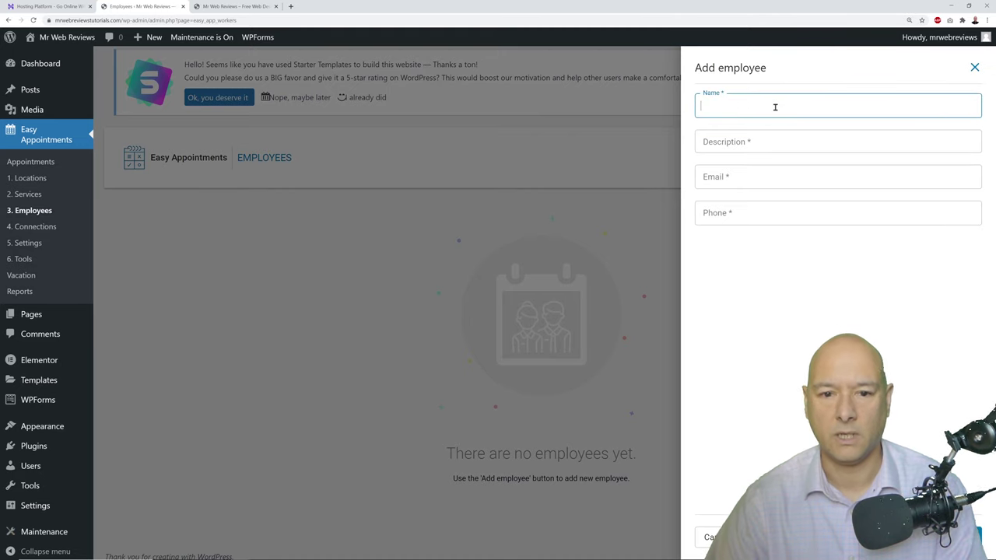
text(John)
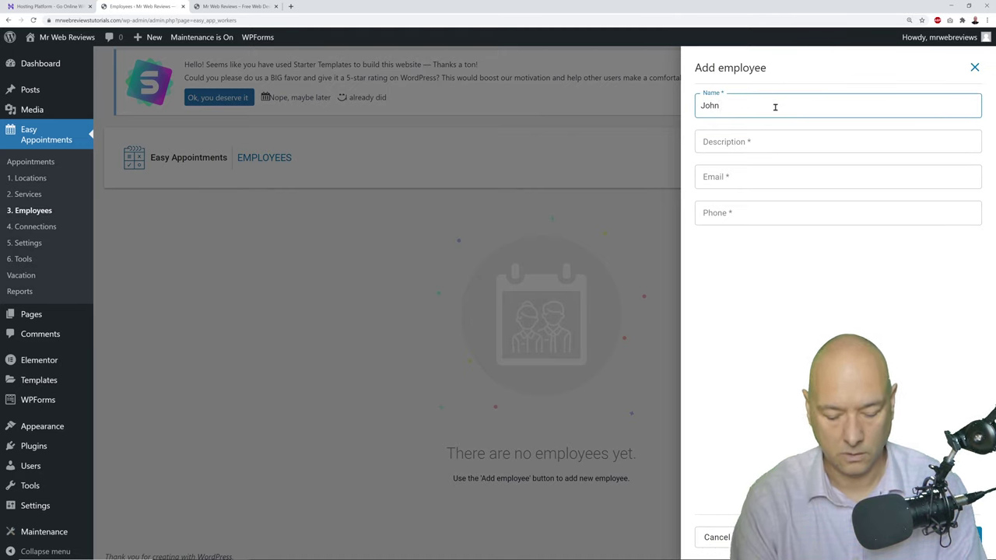
text( Doe)
click(773, 140)
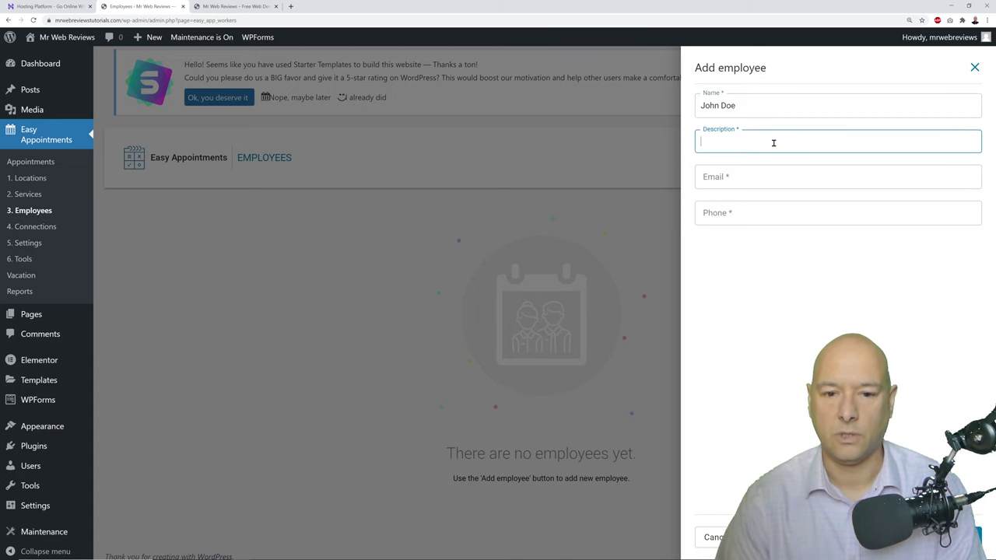
text(Dentist)
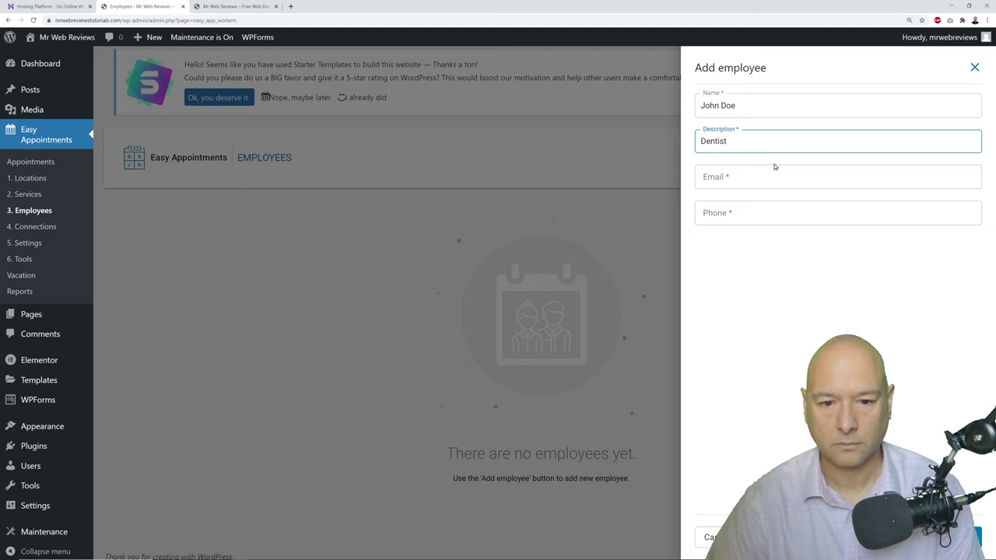
click(770, 180)
text(johj)
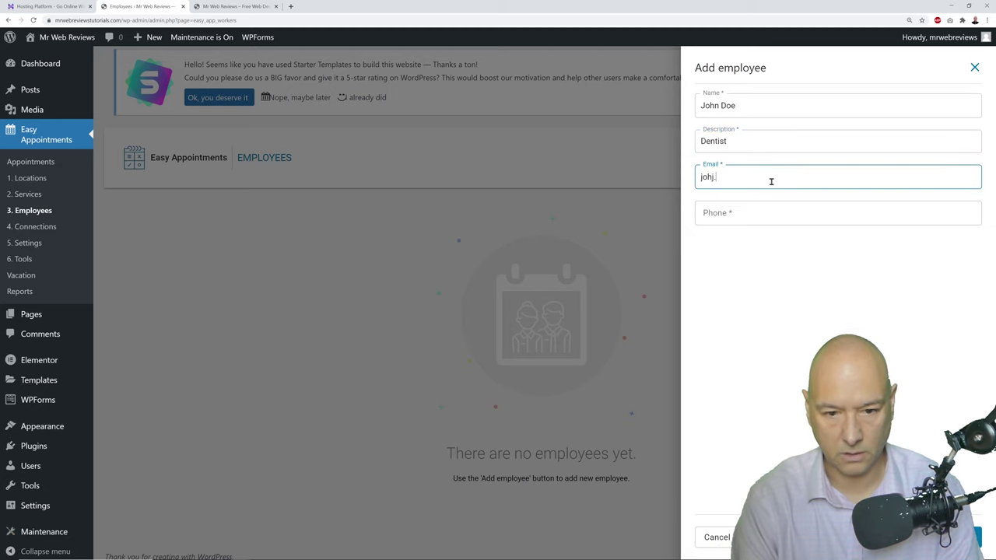
text(.doe)
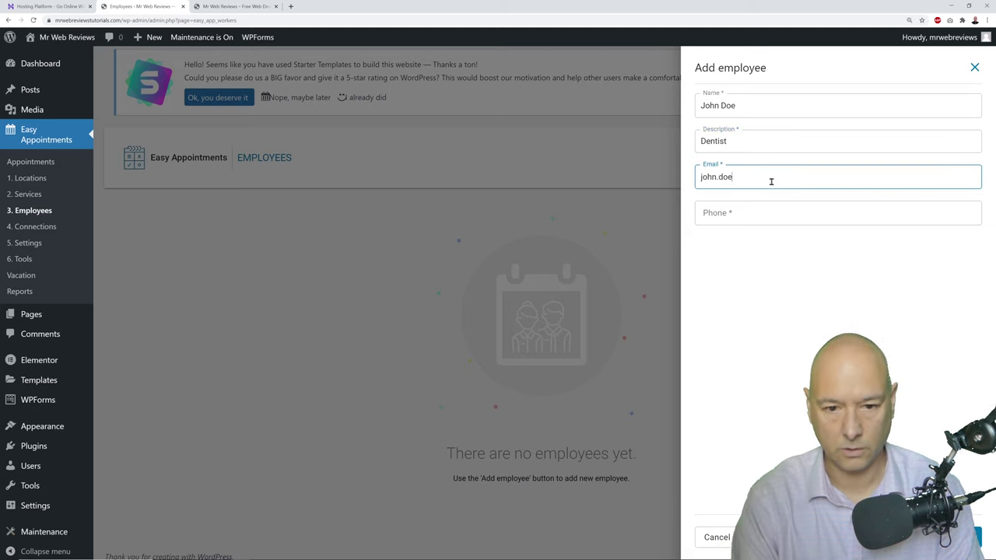
text(@gmail.com)
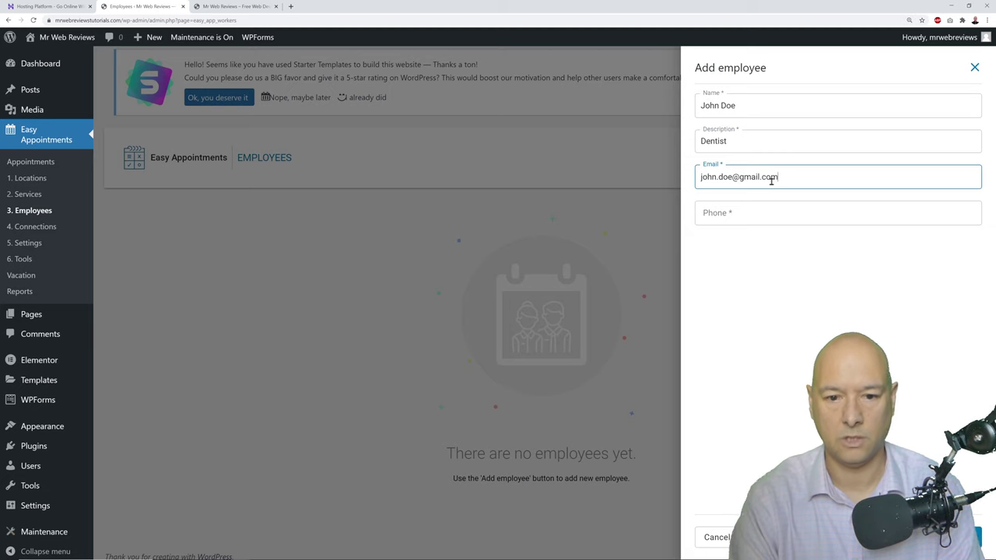
click(766, 223)
text(123 45678)
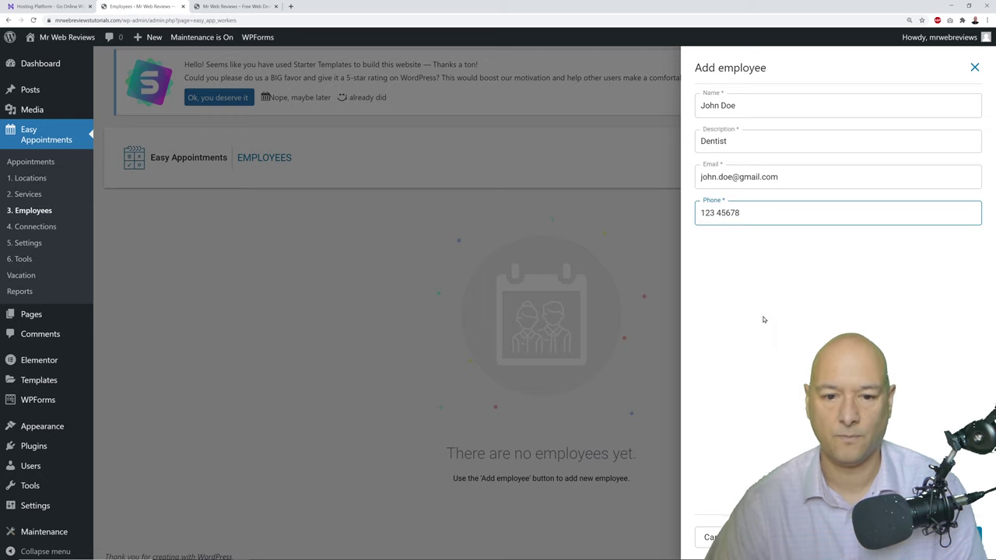
click(788, 337)
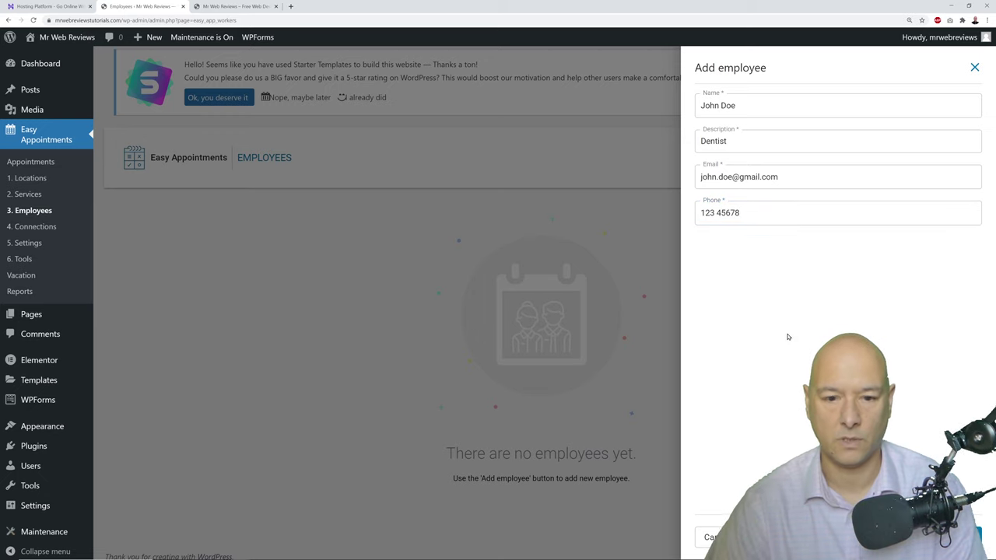
click(956, 537)
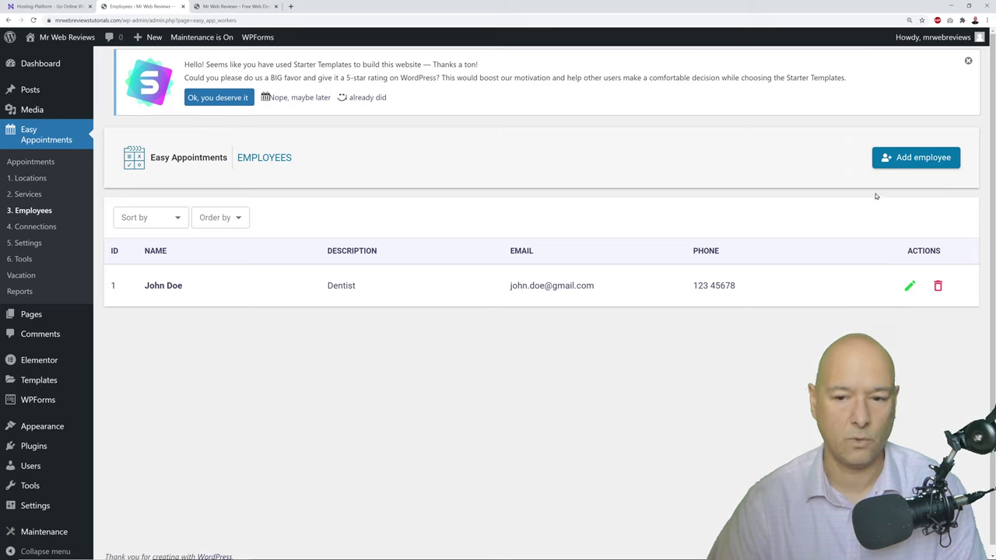
click(916, 158)
Save a second employee described as Dentist, filling in their name, e-mail and phone.
click(723, 110)
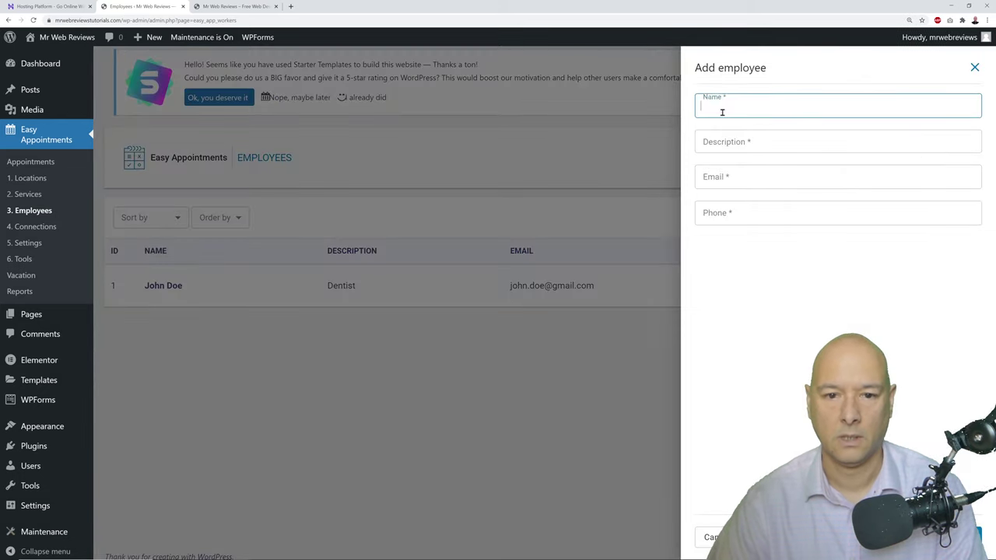
text(Joe Blogg)
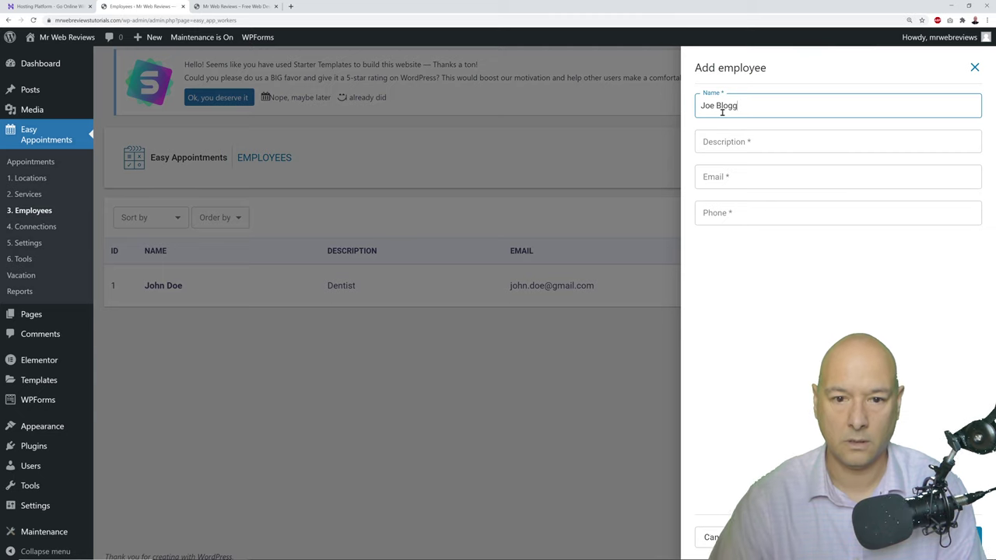
click(735, 137)
text(Dentist)
click(756, 182)
text(joe.blogg@gmail.com)
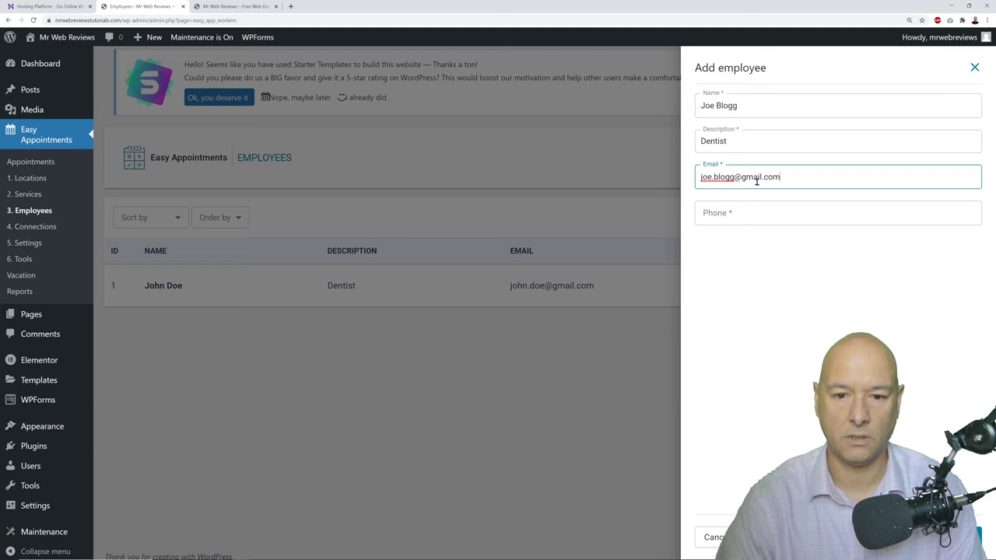
click(751, 221)
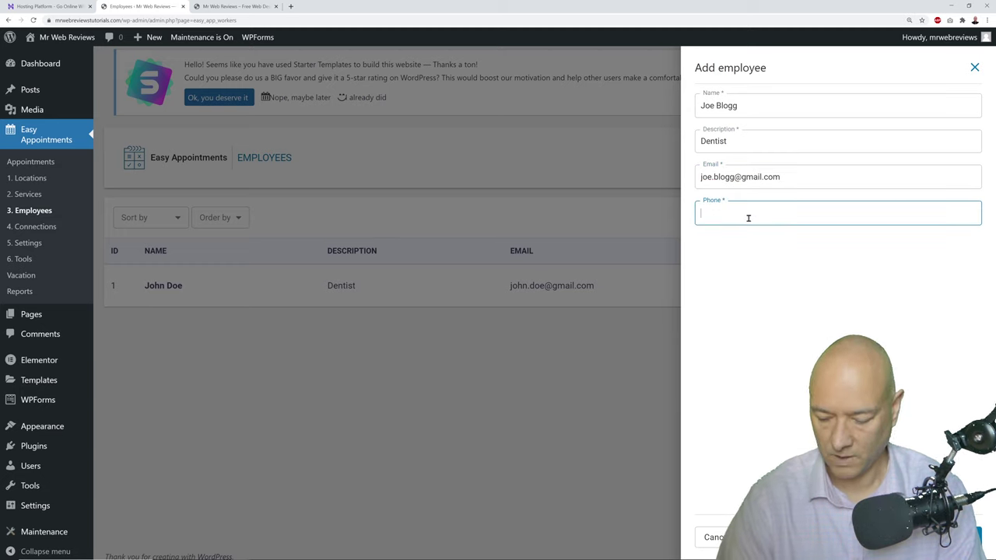
text(123 56789)
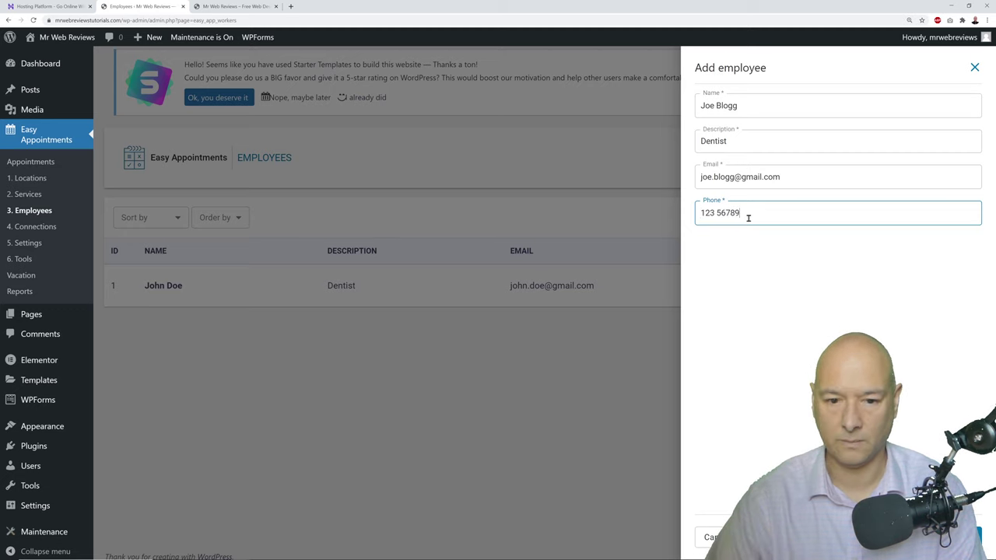
click(749, 276)
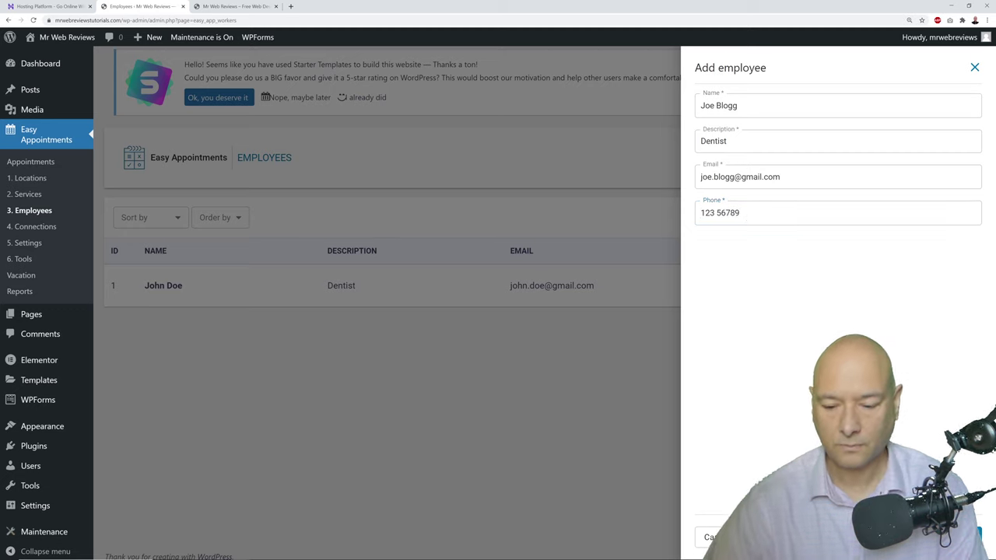
click(965, 537)
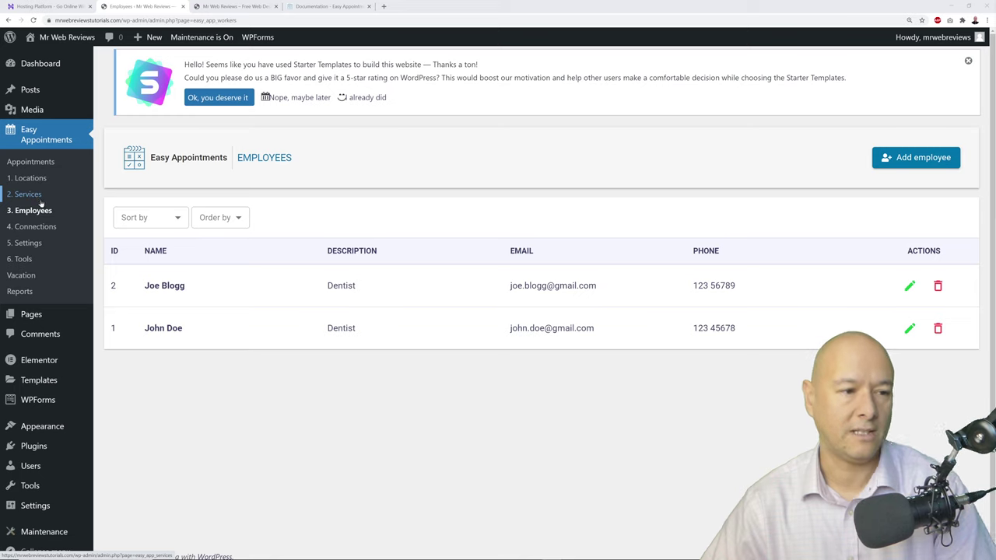
On the Connections page, preview the location choices, discard the form, and start a fresh connection.
click(35, 231)
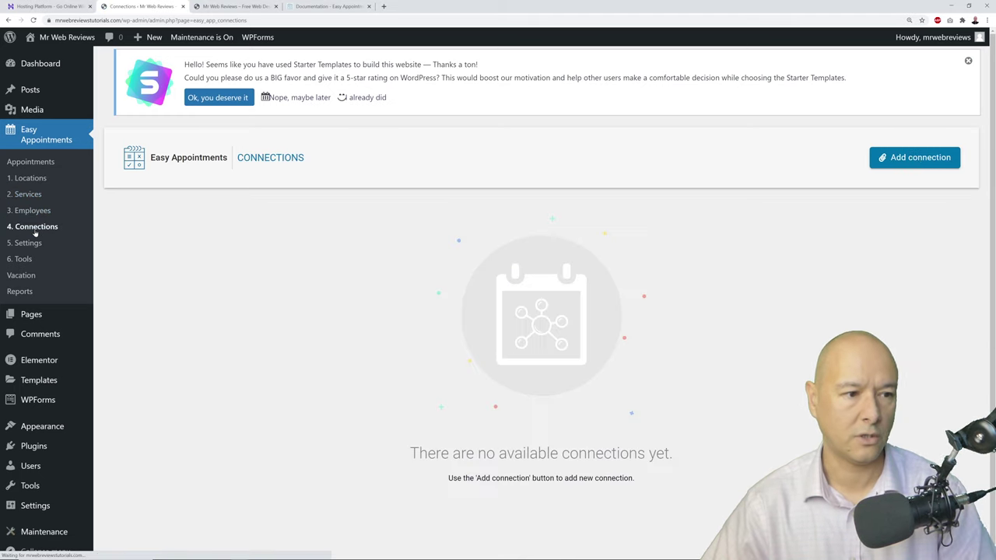
click(902, 159)
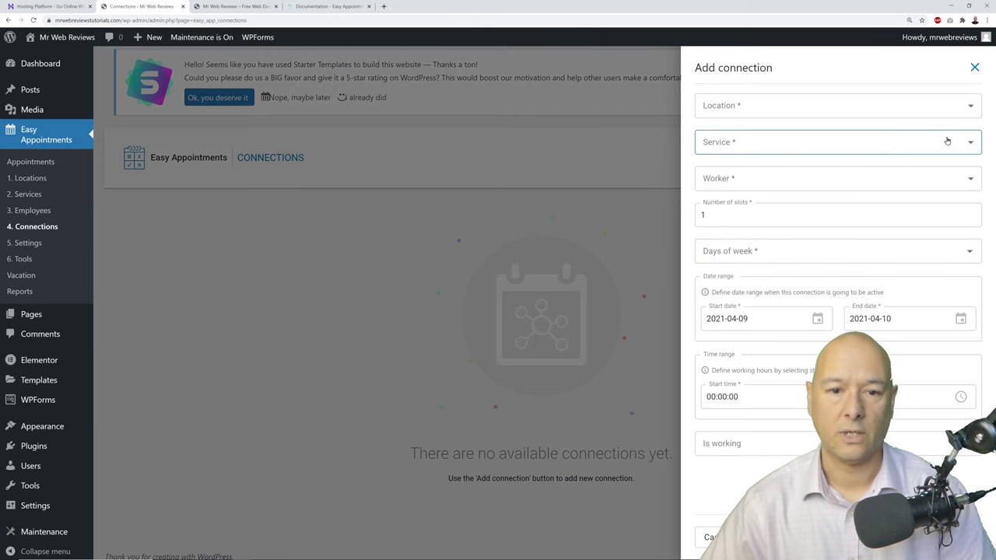
click(966, 111)
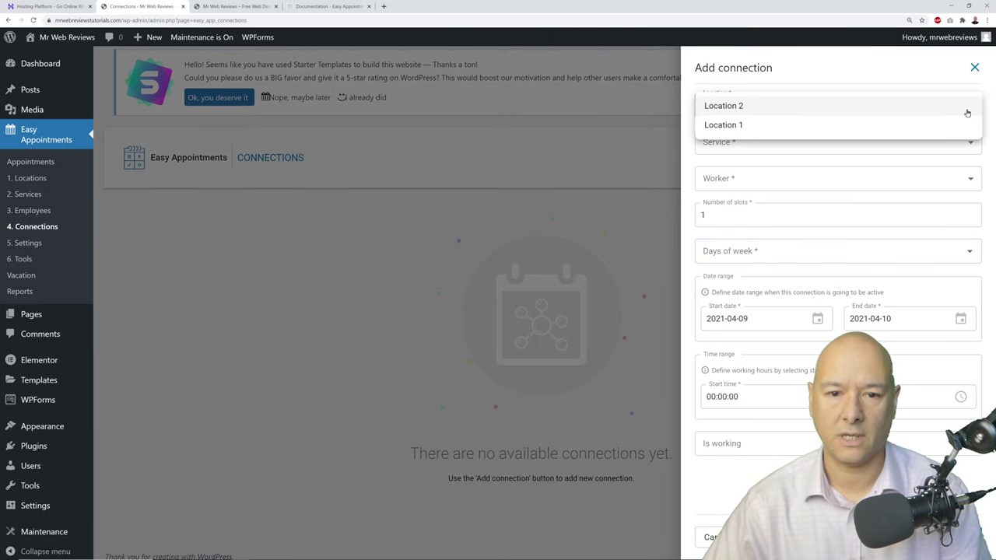
click(959, 71)
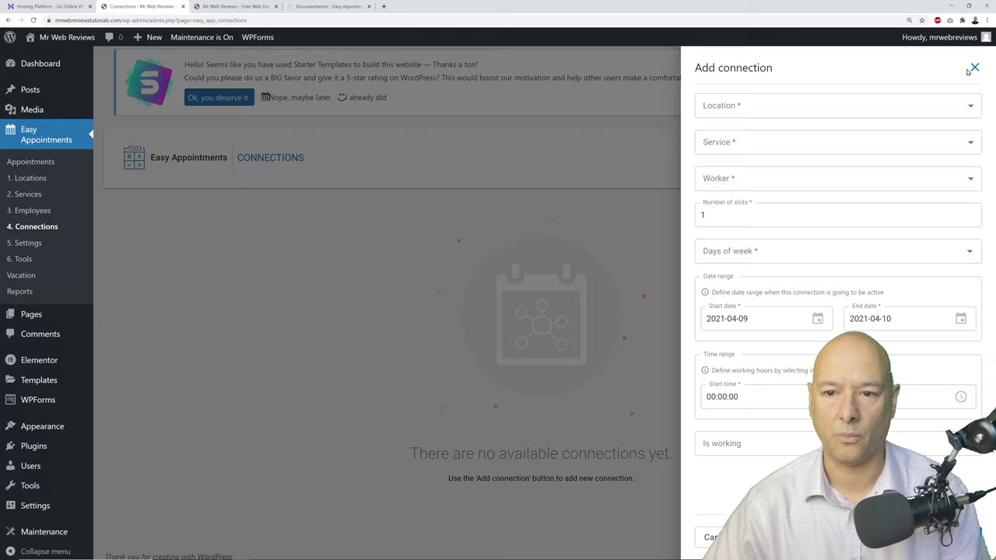
click(972, 72)
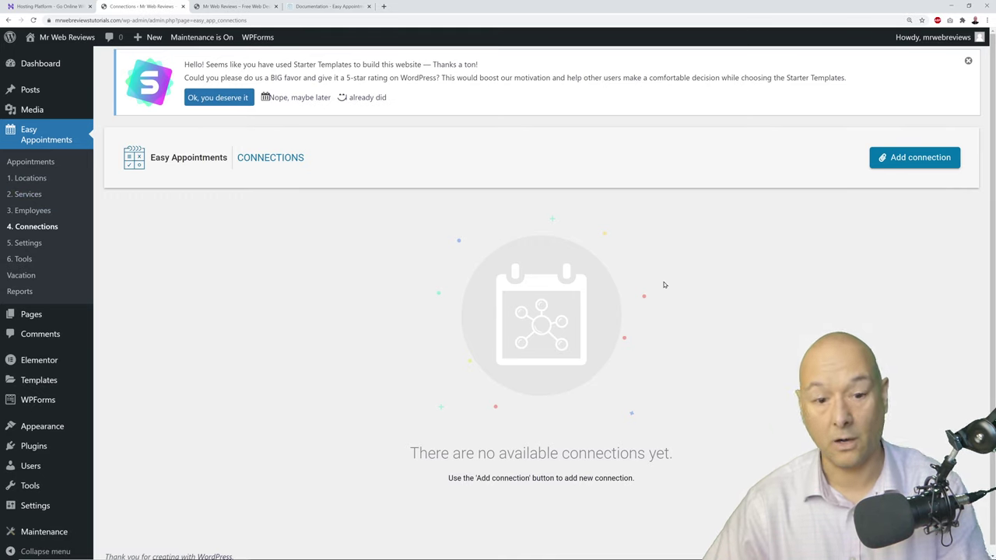
click(902, 160)
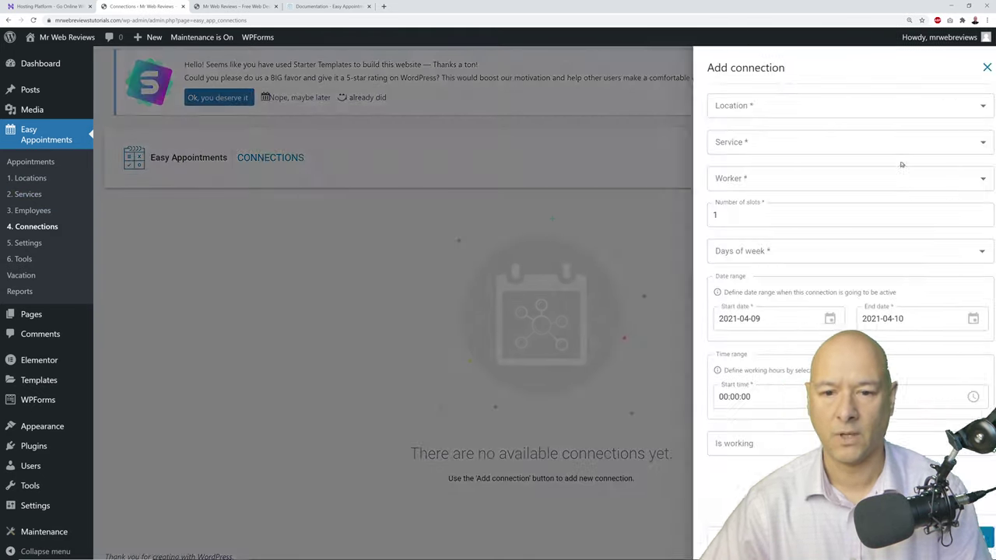
Set the connection to Location 1, the Routine Check service and the dentist worker.
click(973, 112)
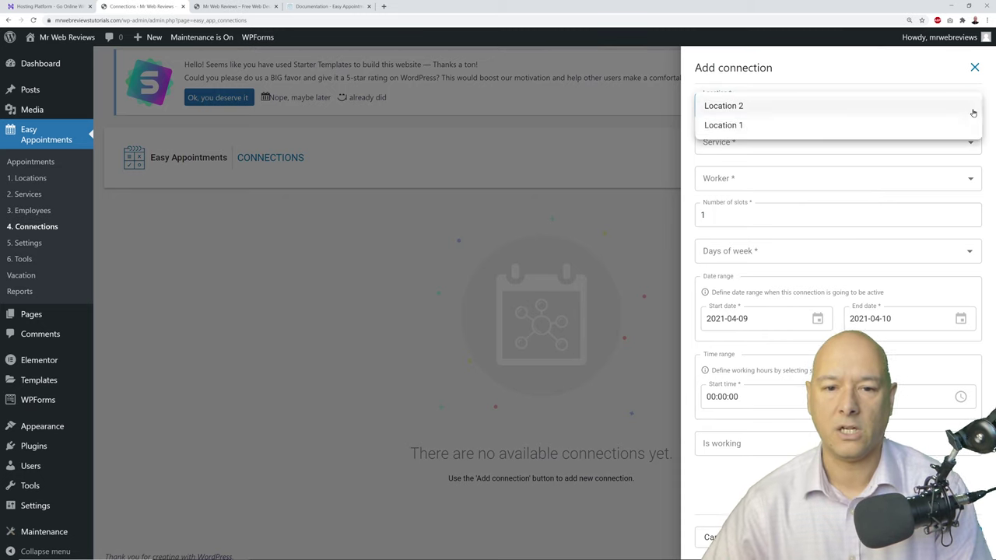
click(771, 126)
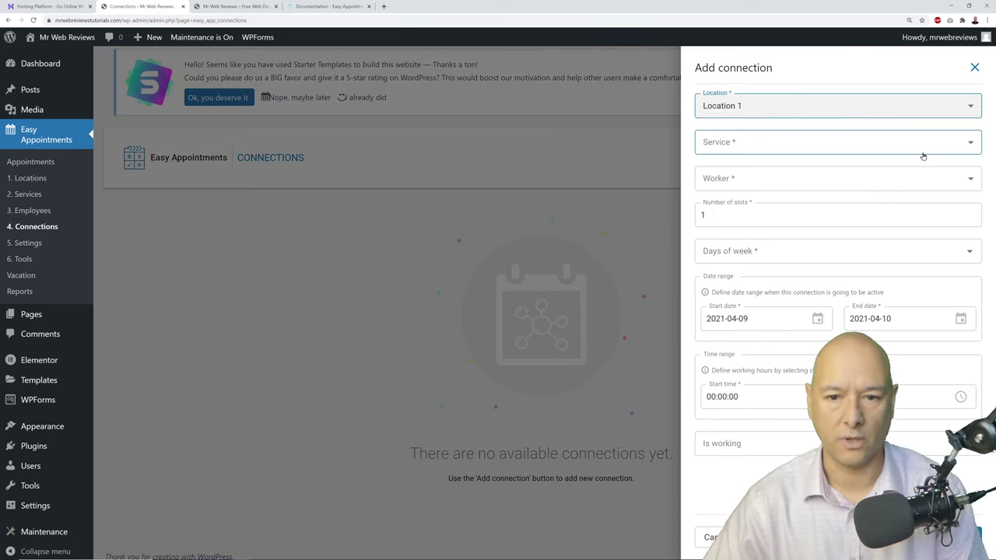
click(973, 145)
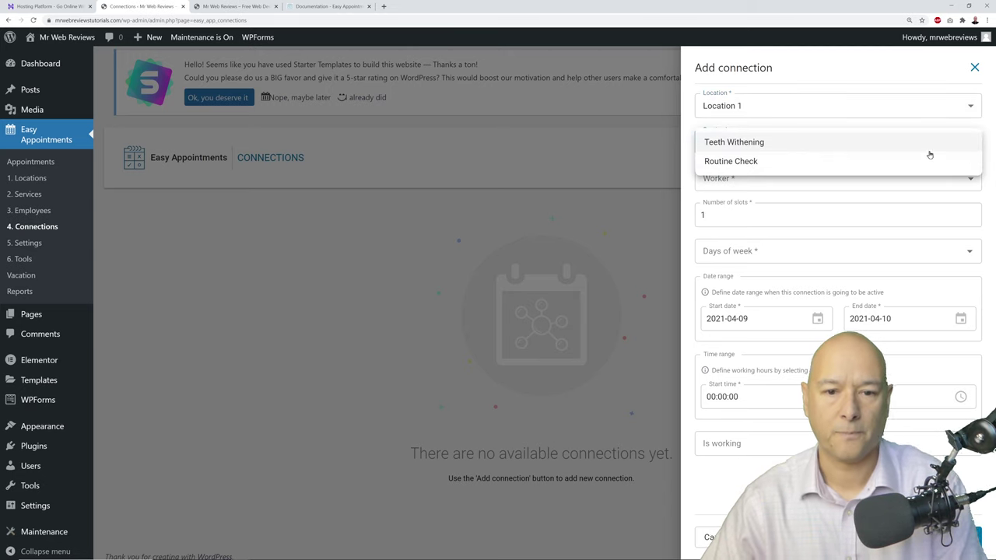
click(766, 163)
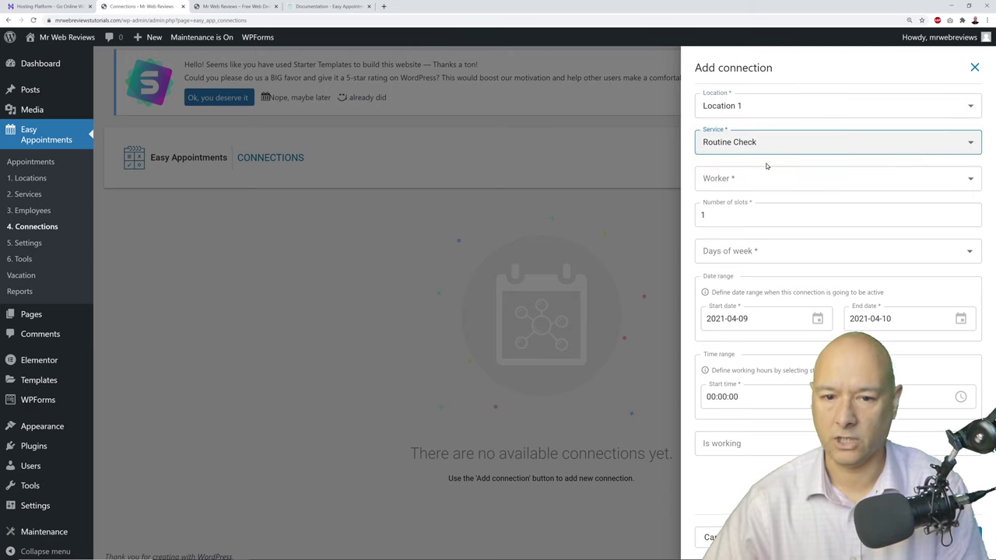
click(973, 184)
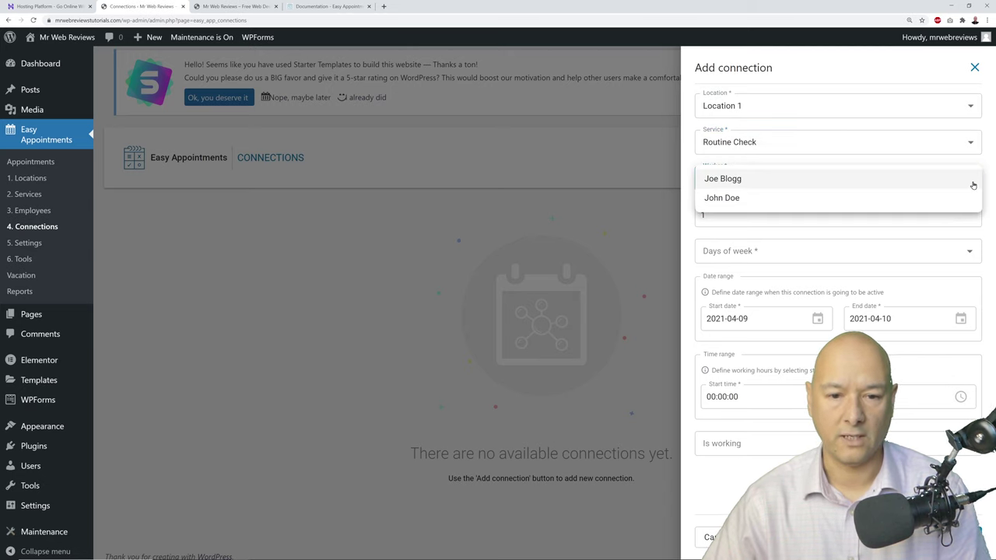
click(766, 198)
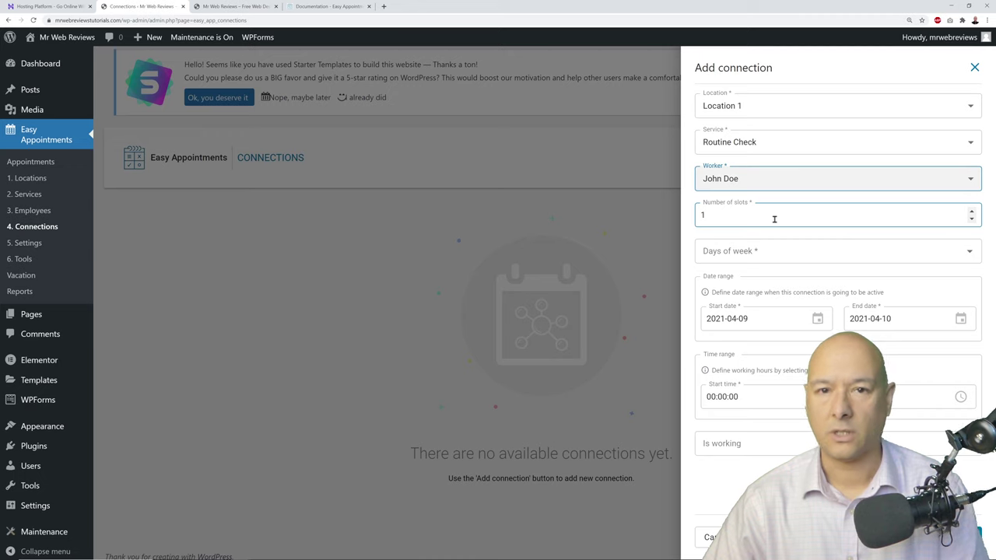
Choose Monday through Friday as the connection's working days.
click(969, 251)
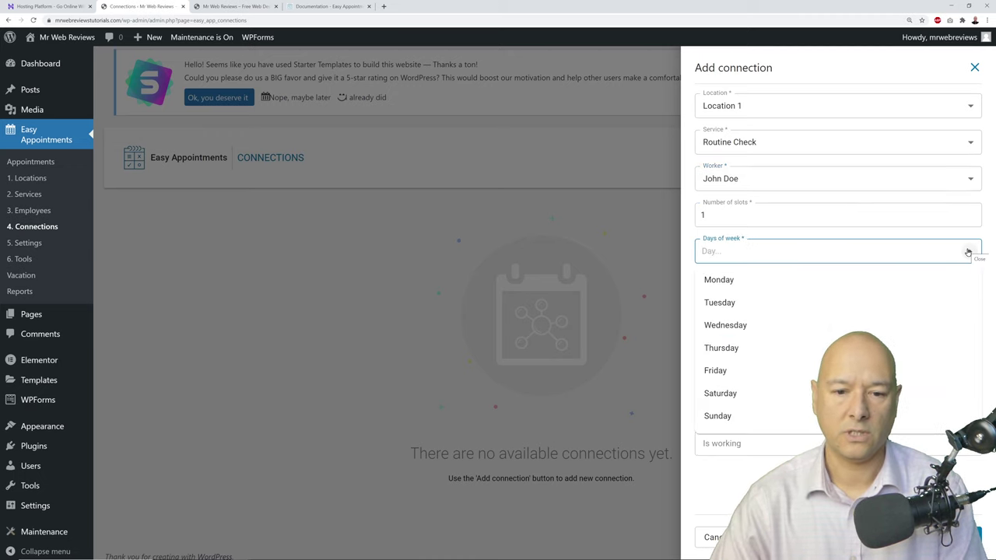
click(802, 284)
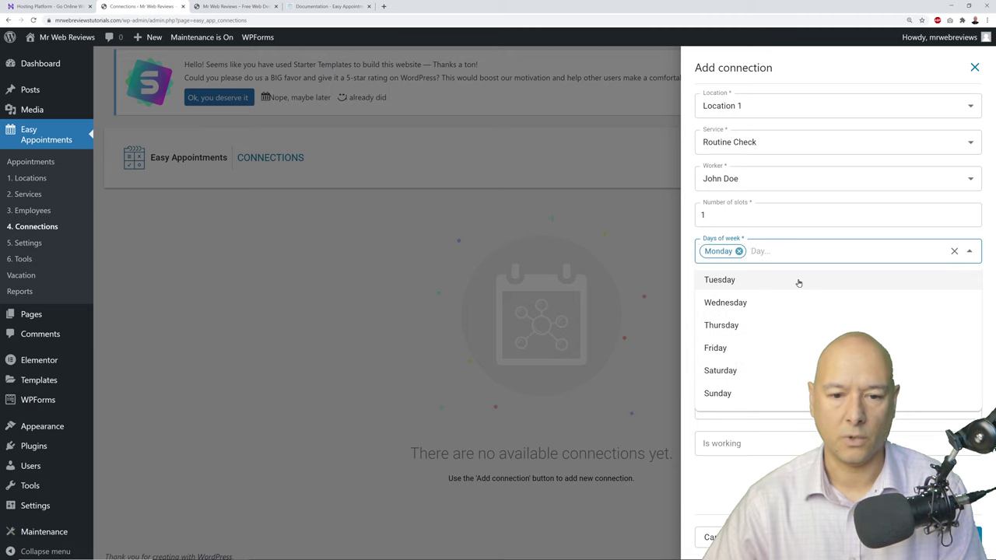
click(754, 283)
click(752, 282)
click(751, 281)
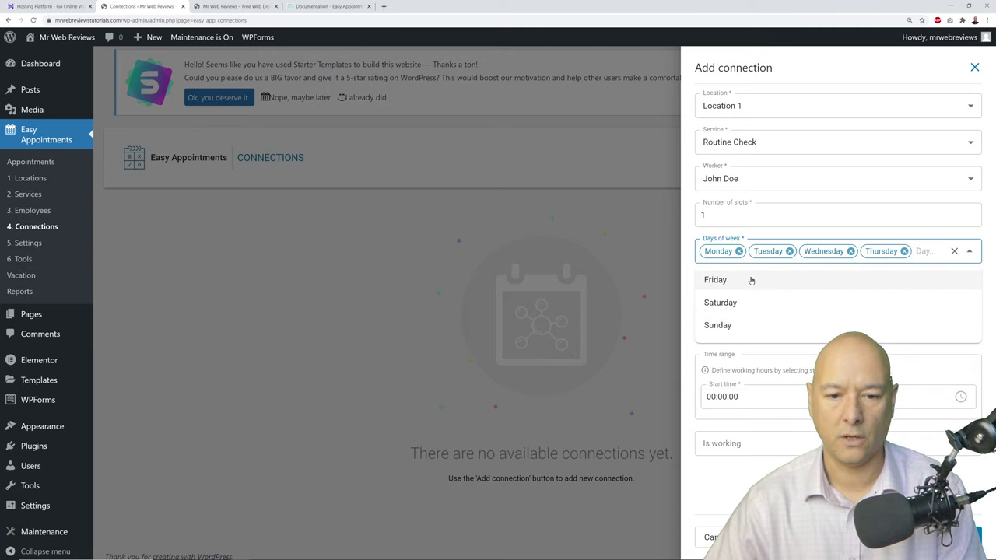
click(751, 280)
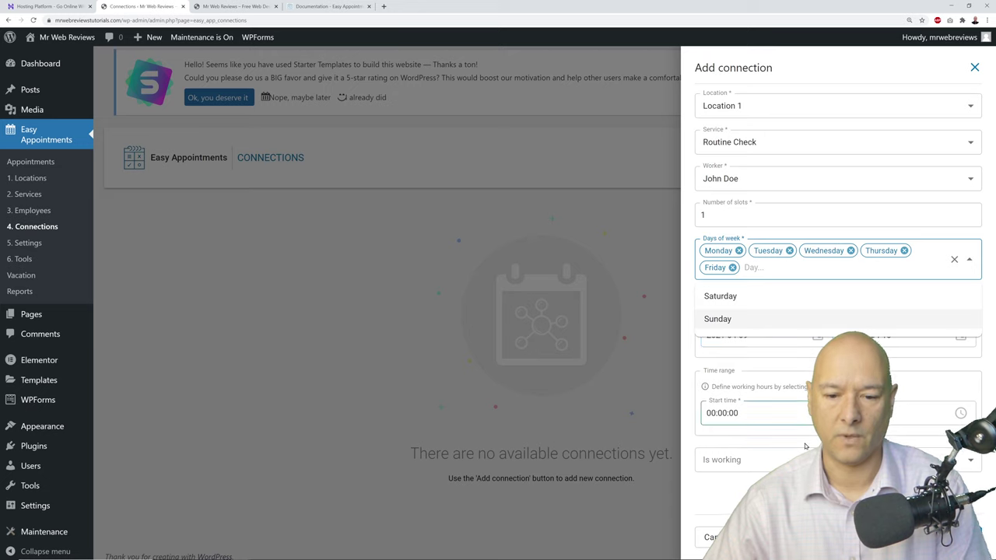
key(Escape)
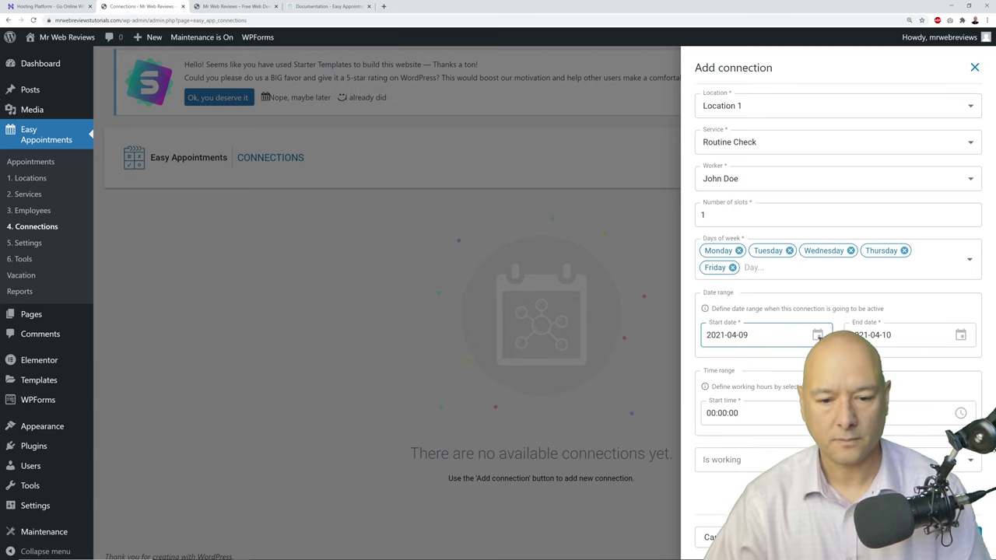
Set the connection's hours to start at 09:30 and end at 16:29:59.
click(738, 423)
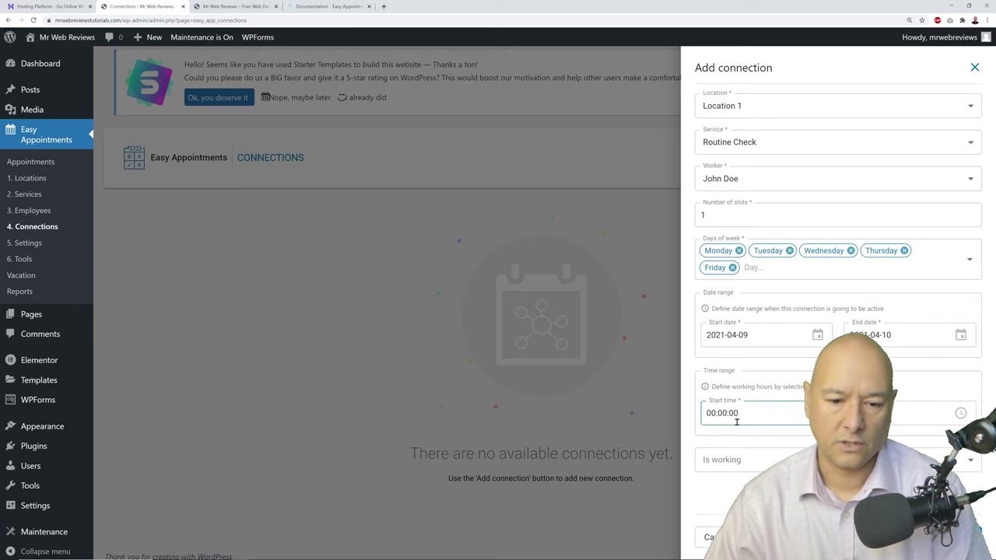
click(747, 418)
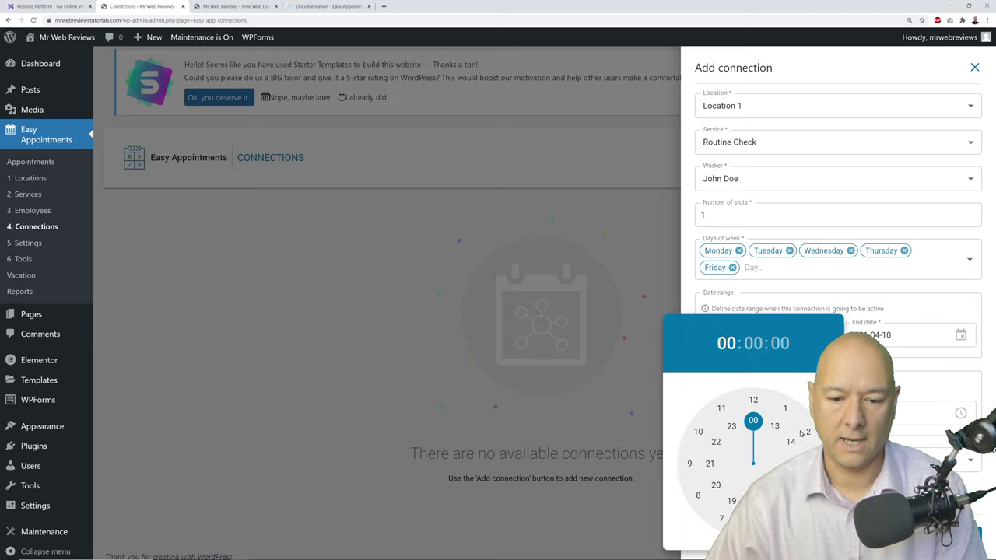
click(691, 464)
click(754, 527)
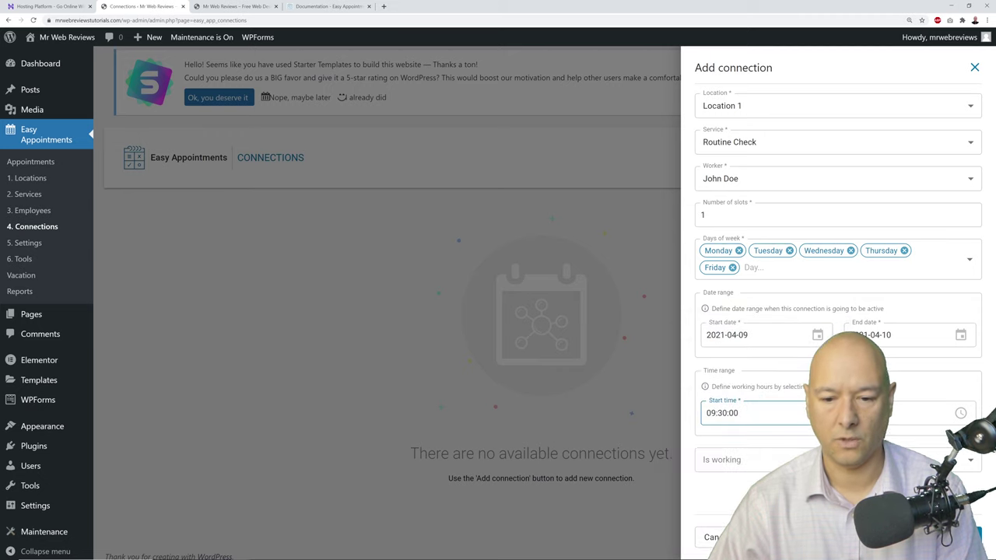
click(895, 413)
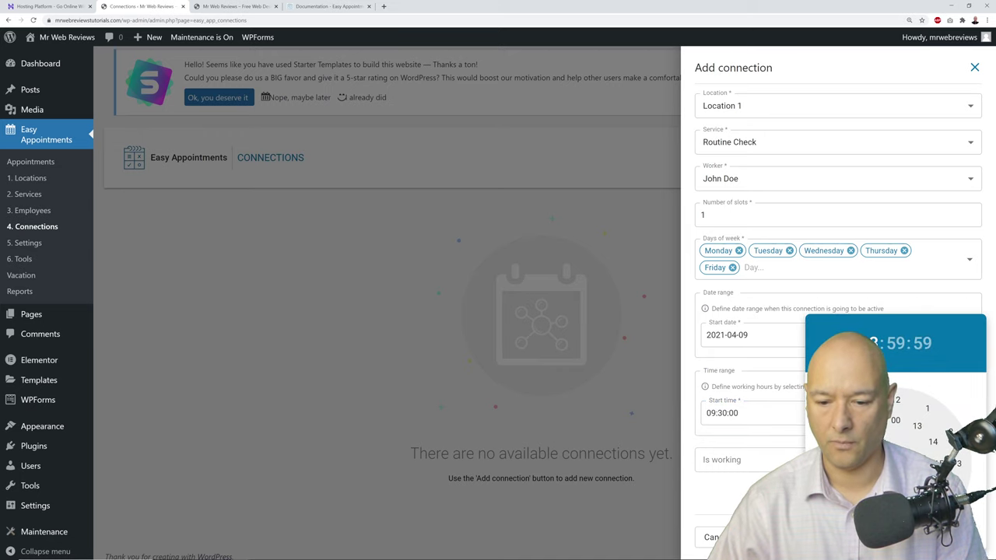
click(955, 500)
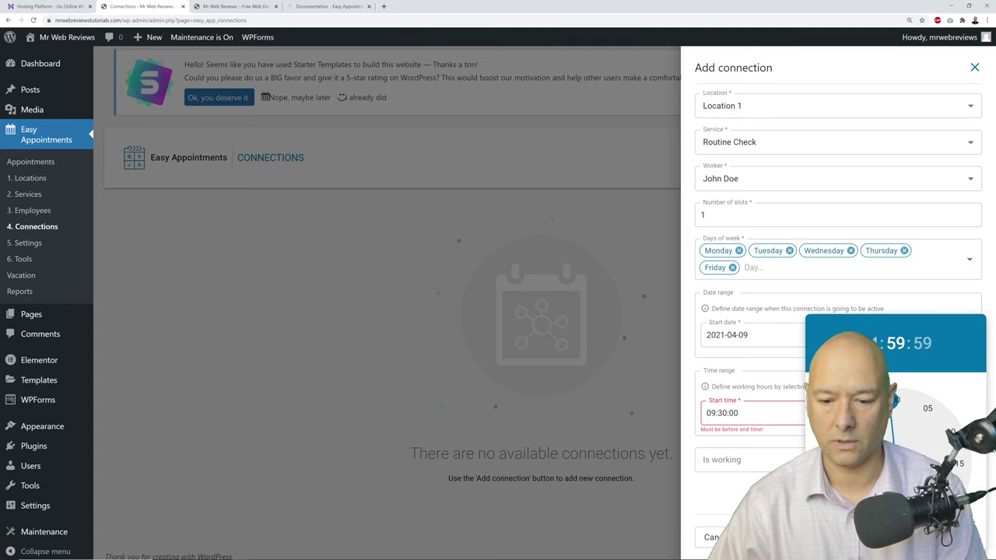
key(Escape)
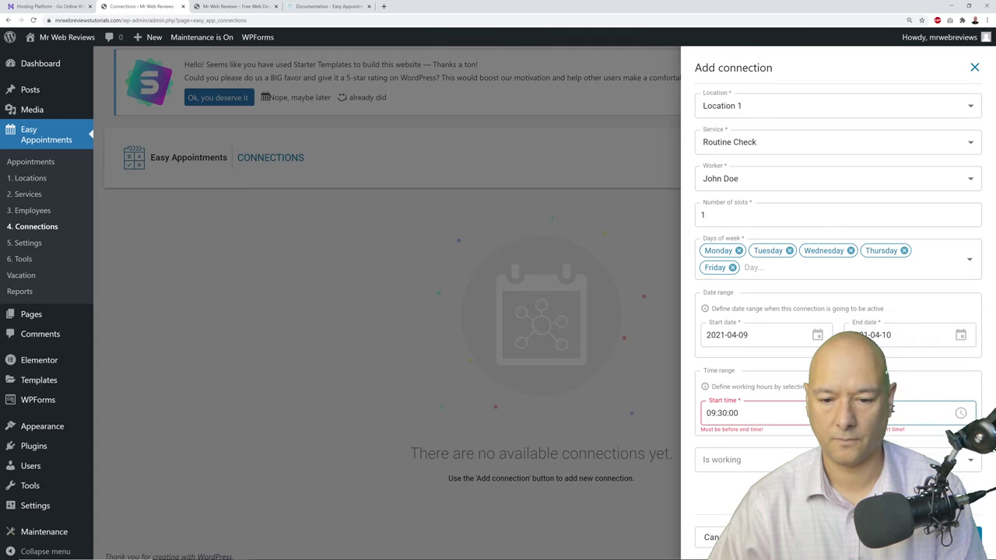
click(893, 409)
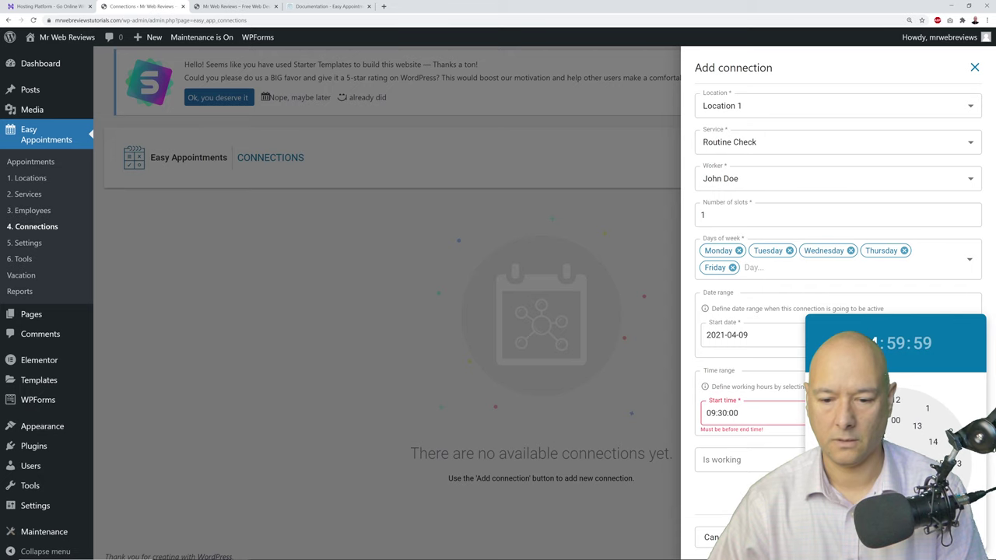
click(933, 486)
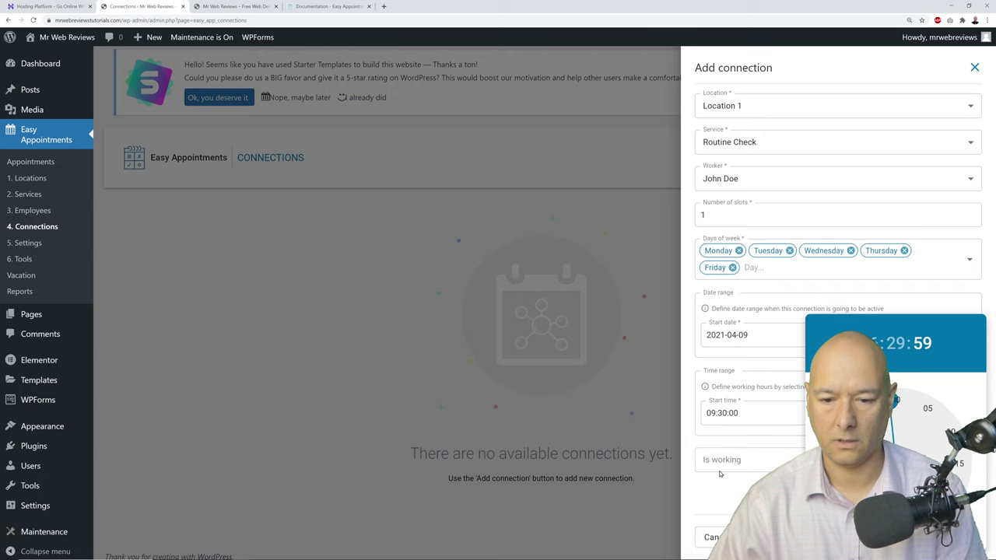
key(Escape)
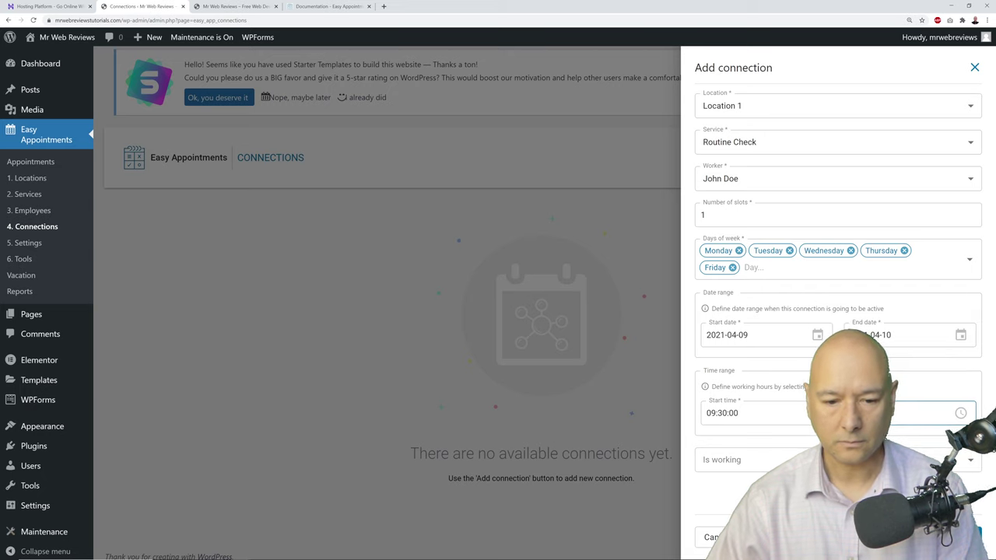
Mark the connection as working and save it.
click(722, 460)
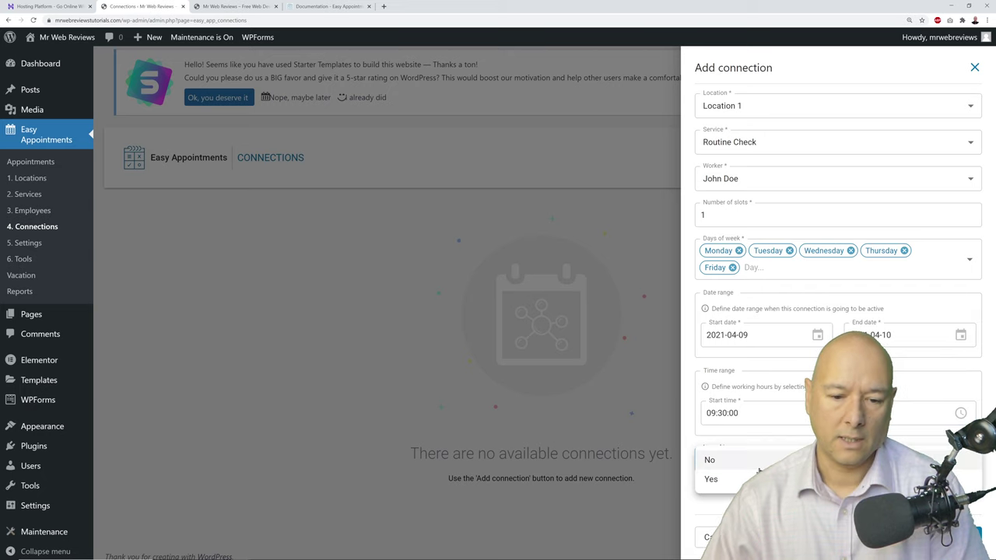
click(713, 478)
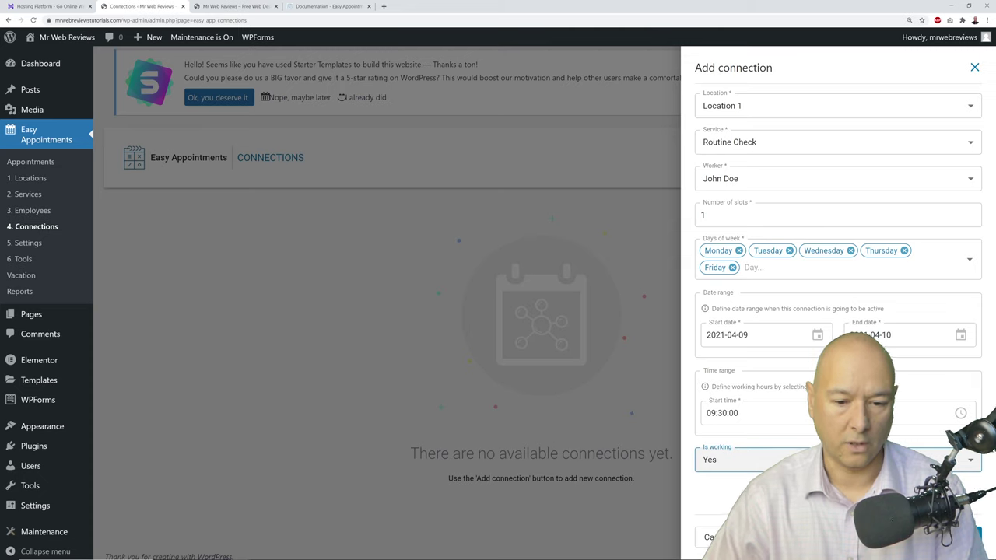
click(969, 536)
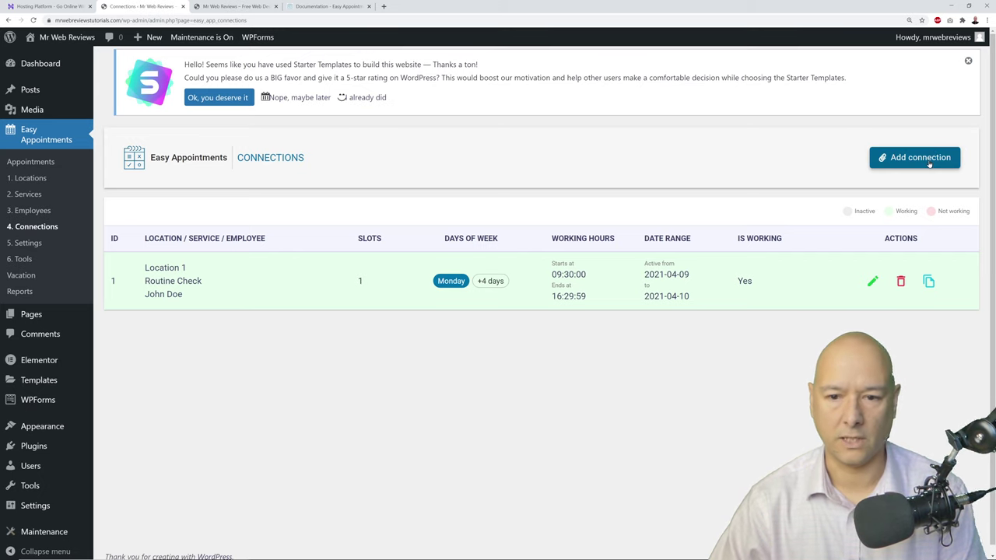
Start another connection with Location 1, the Teeth Withening service and the same worker.
click(928, 164)
click(869, 117)
click(792, 125)
click(795, 142)
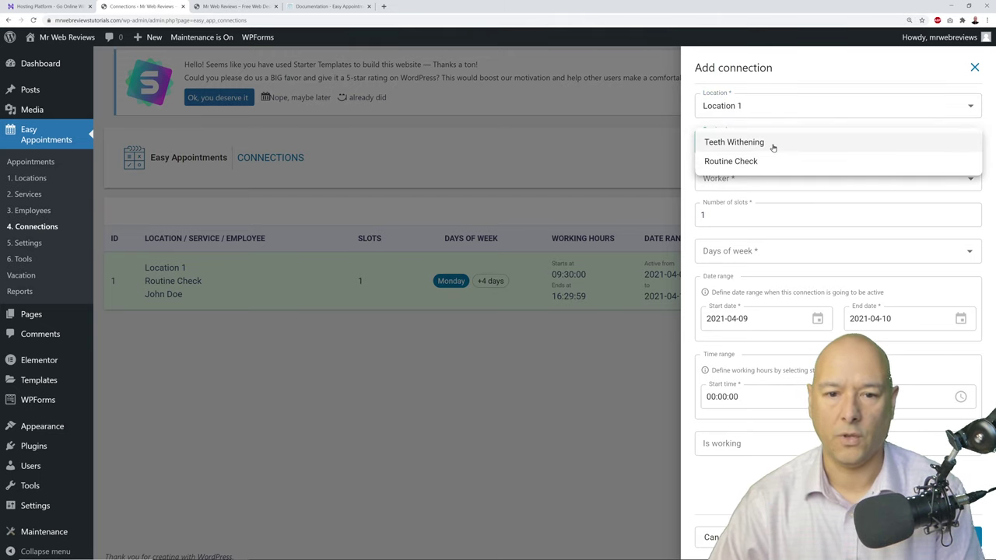
click(771, 142)
click(808, 181)
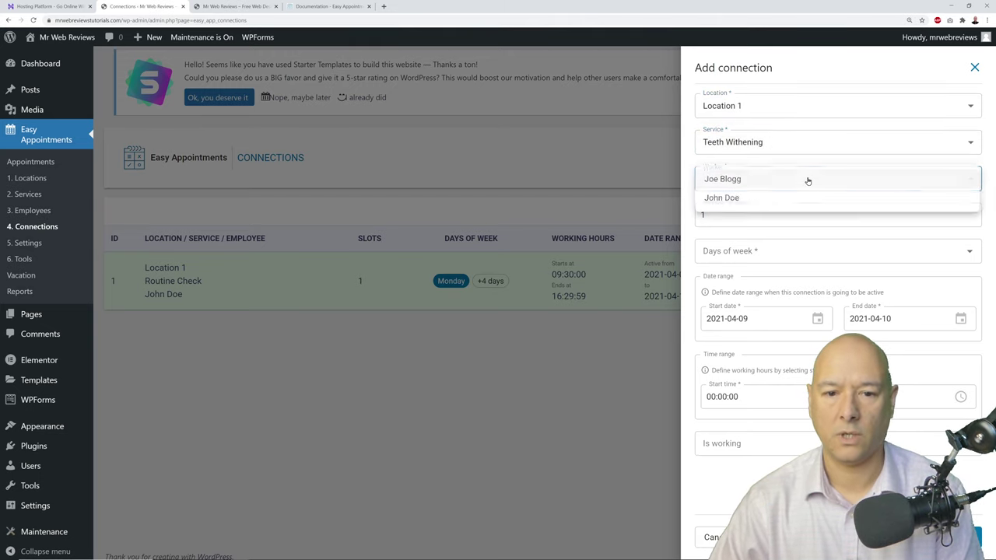
click(753, 198)
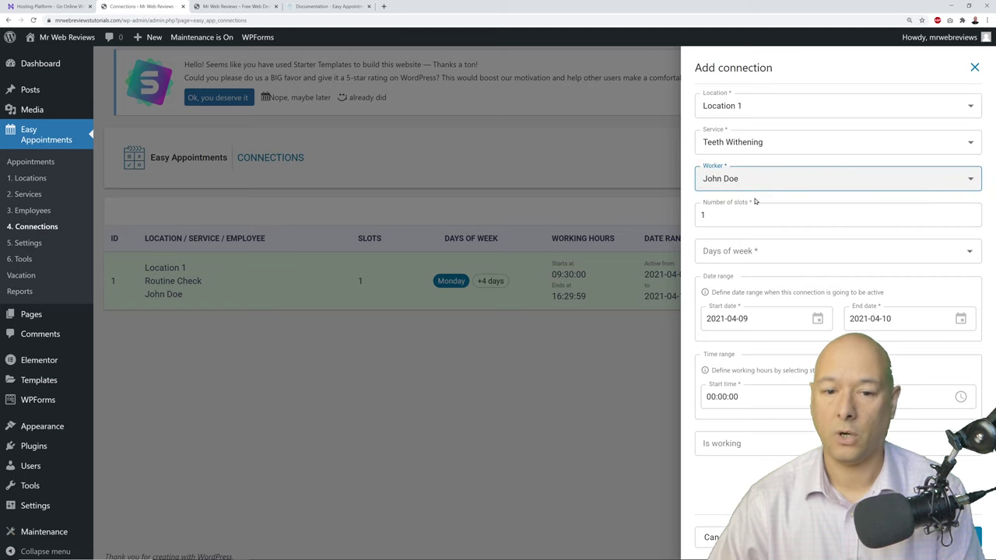
Limit this connection's working days to Wednesday and Friday.
click(969, 251)
click(734, 280)
click(736, 282)
click(736, 283)
click(736, 282)
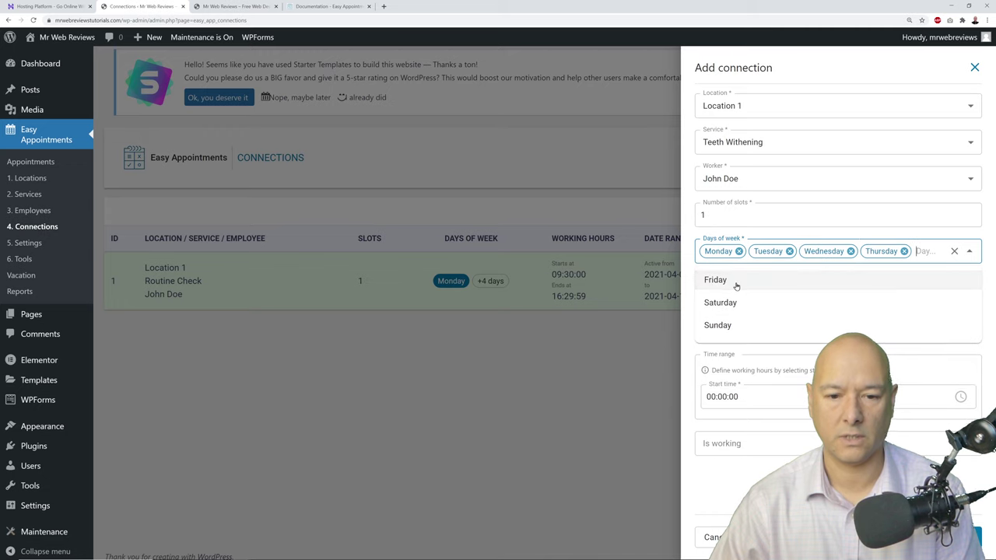
click(716, 282)
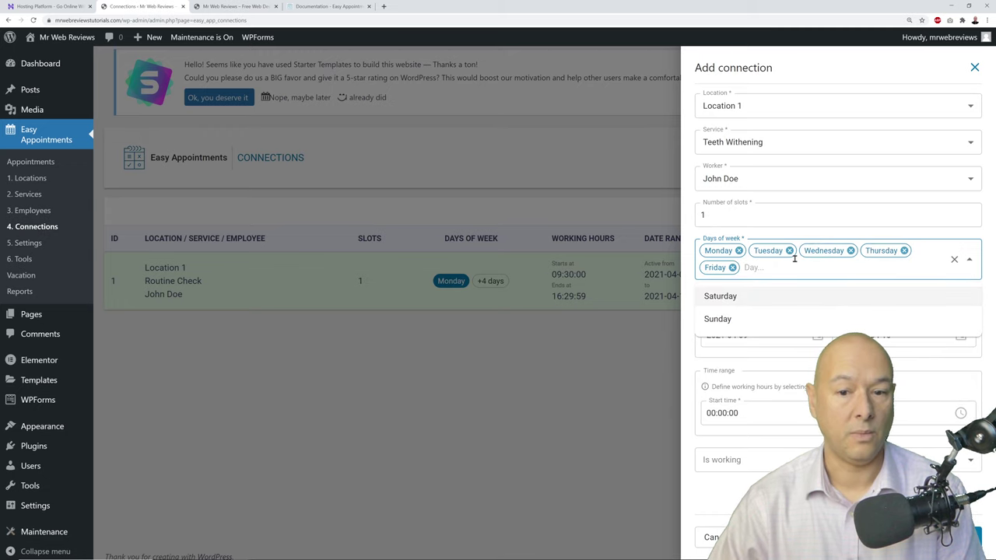
click(739, 251)
click(741, 252)
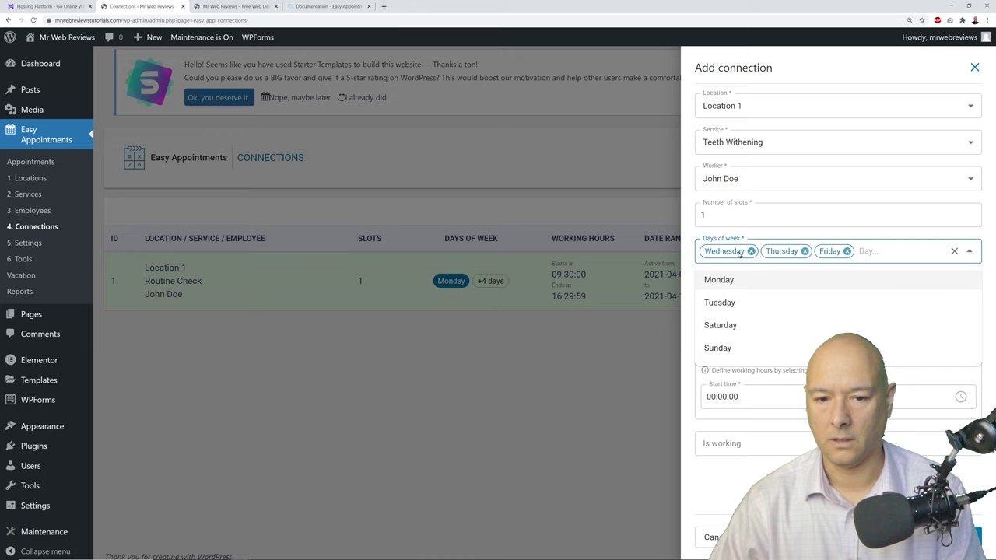
click(804, 250)
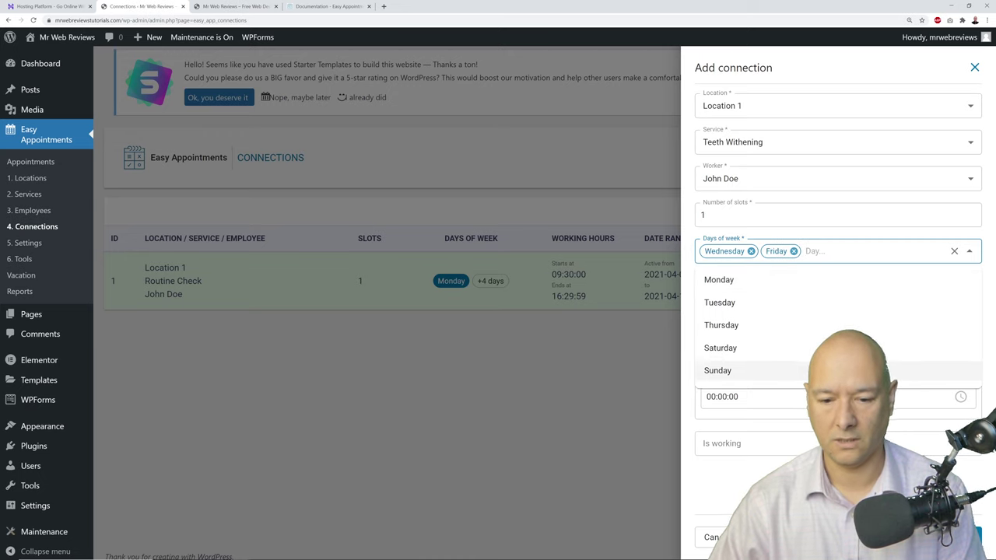
click(895, 420)
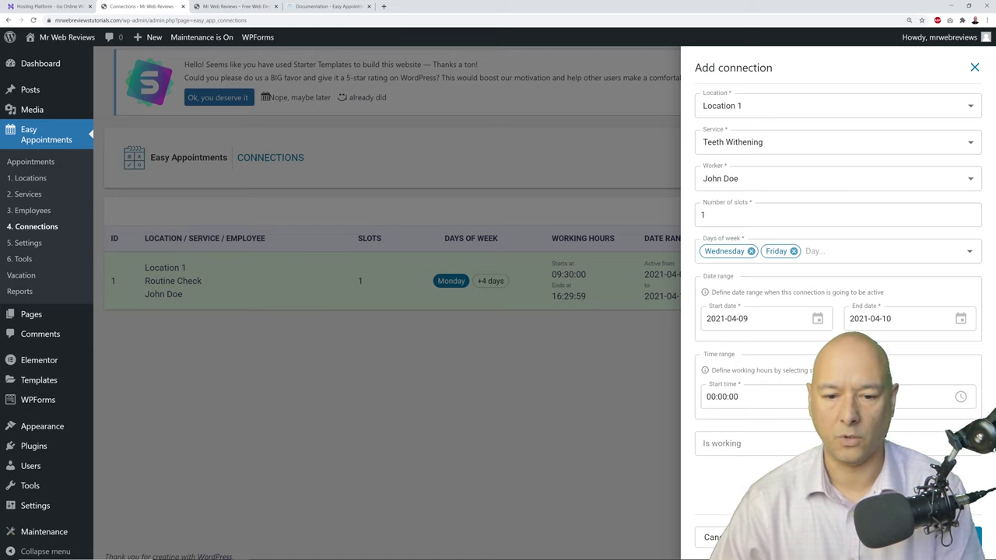
Set the connection's start time to 10:00, mark it working, save it, and open the site in a new tab.
click(745, 398)
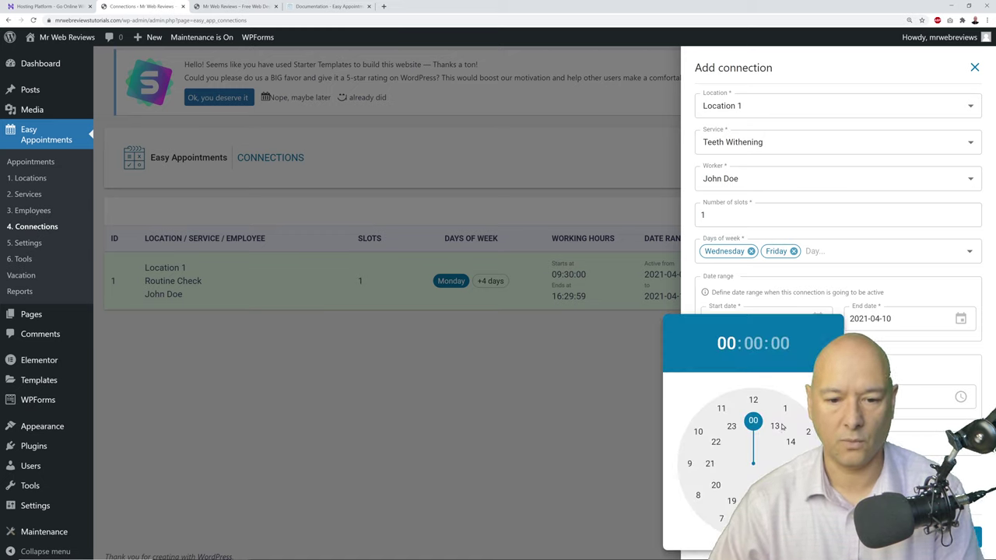
click(699, 432)
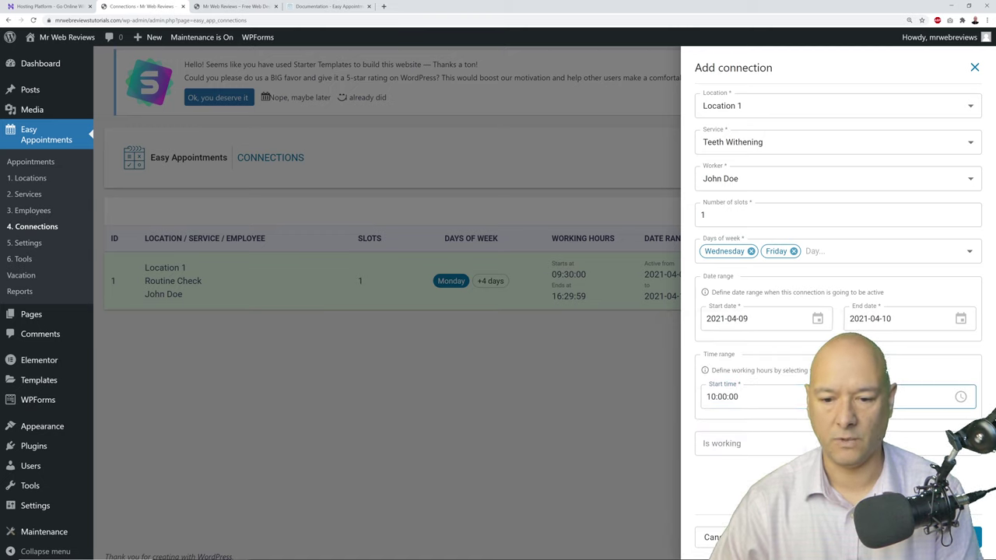
click(887, 399)
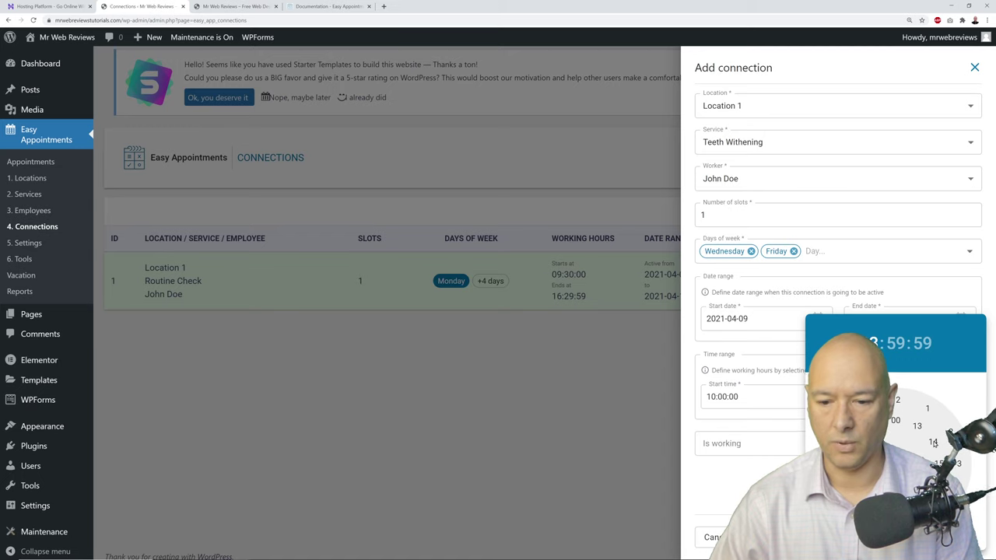
key(Escape)
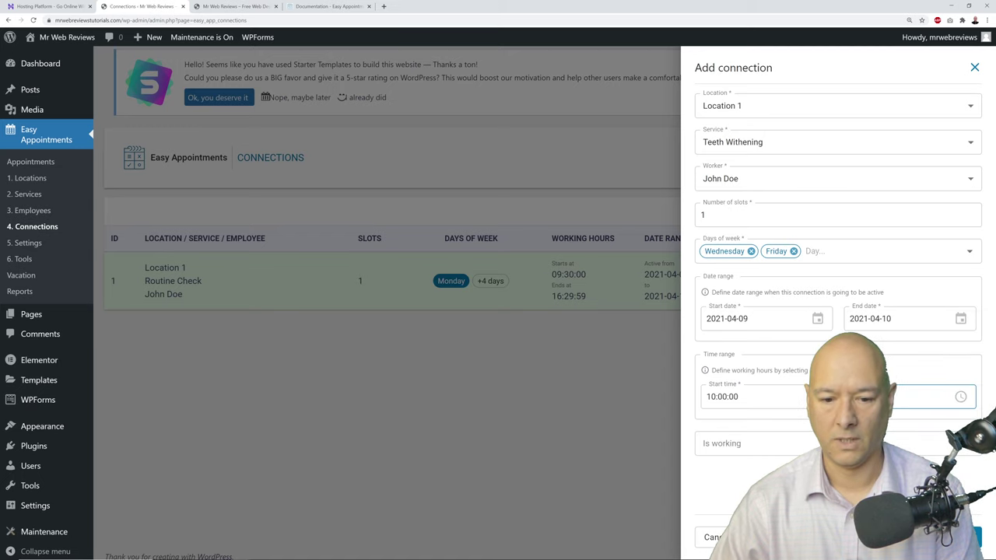
click(765, 445)
click(749, 462)
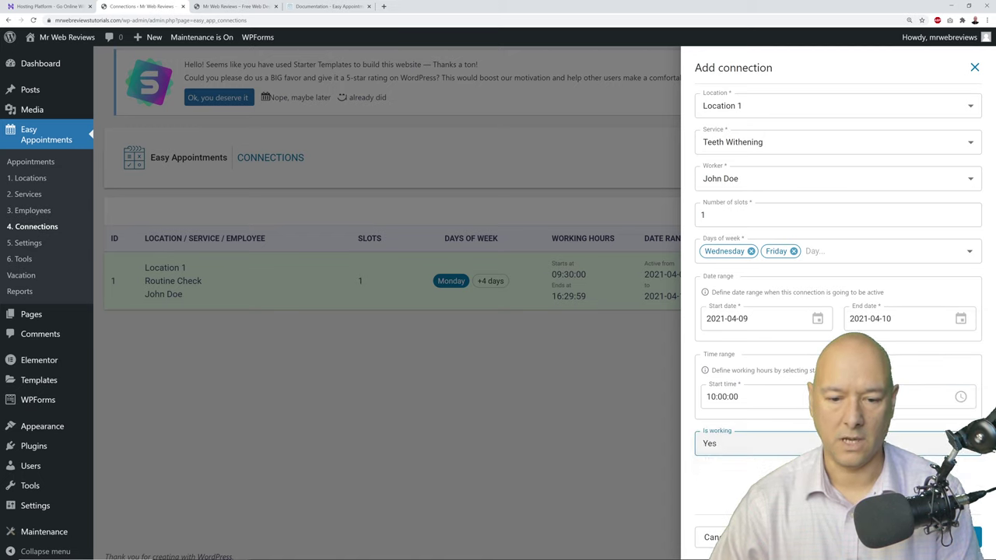
click(962, 537)
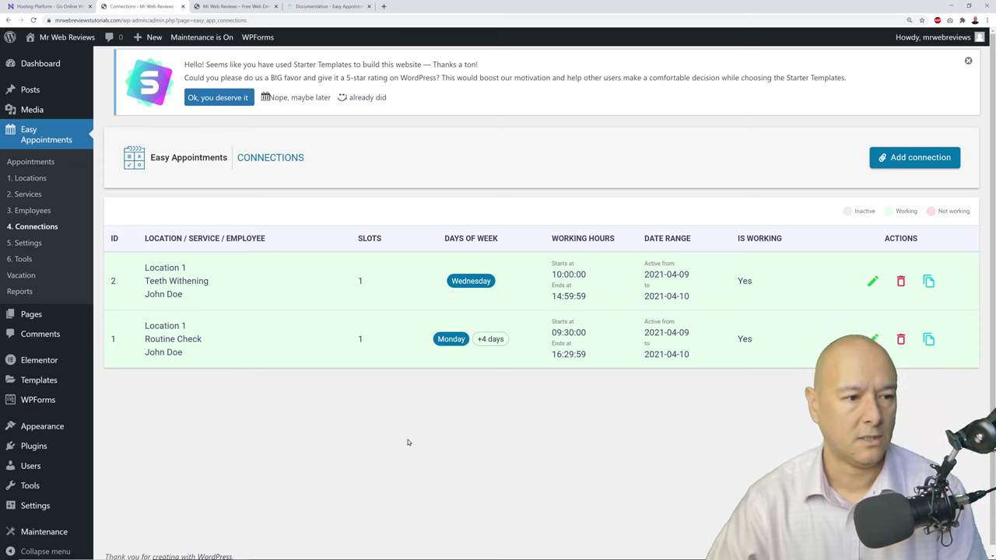
middle_click(873, 281)
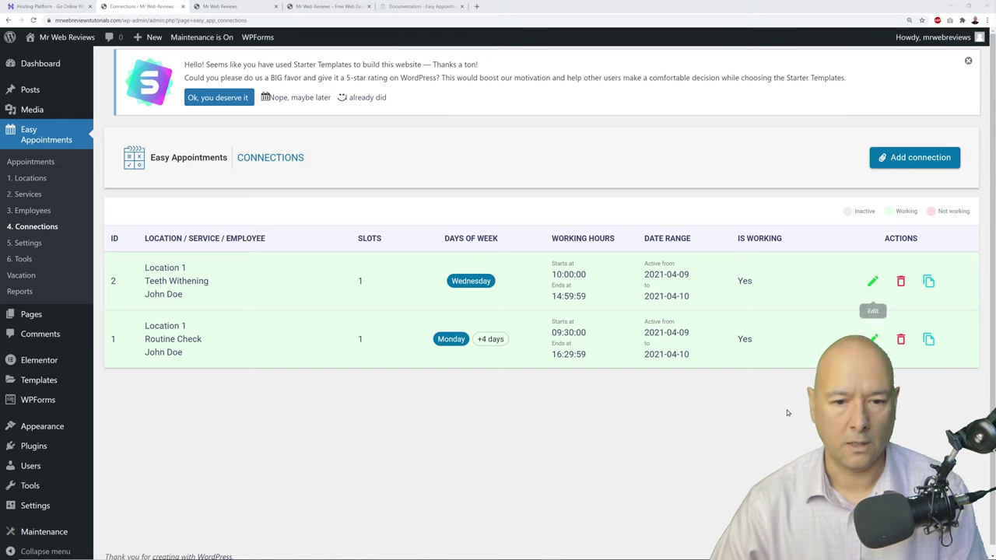
Add a new connection for Location 2, Routine Check, with worker Joe Blogg.
click(926, 157)
click(768, 105)
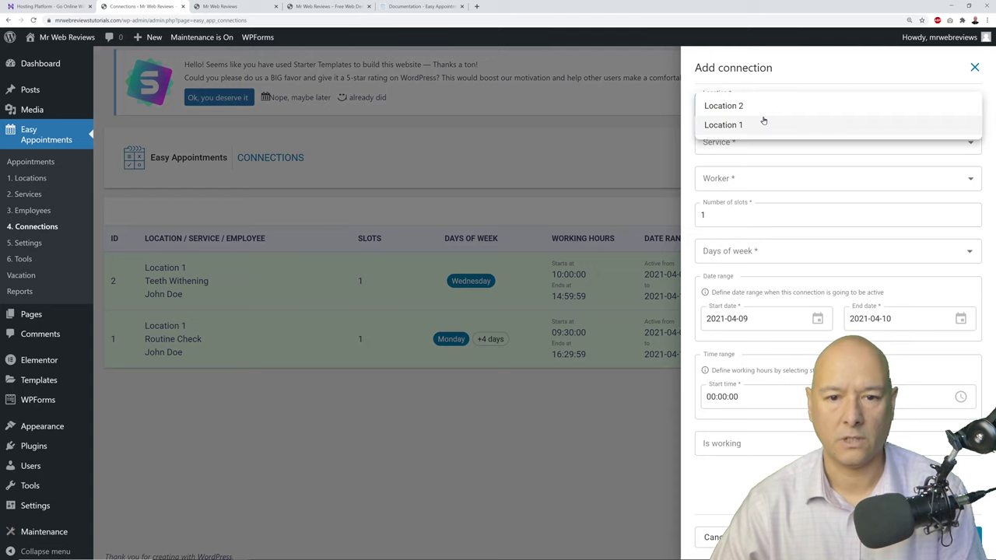
click(761, 104)
click(772, 142)
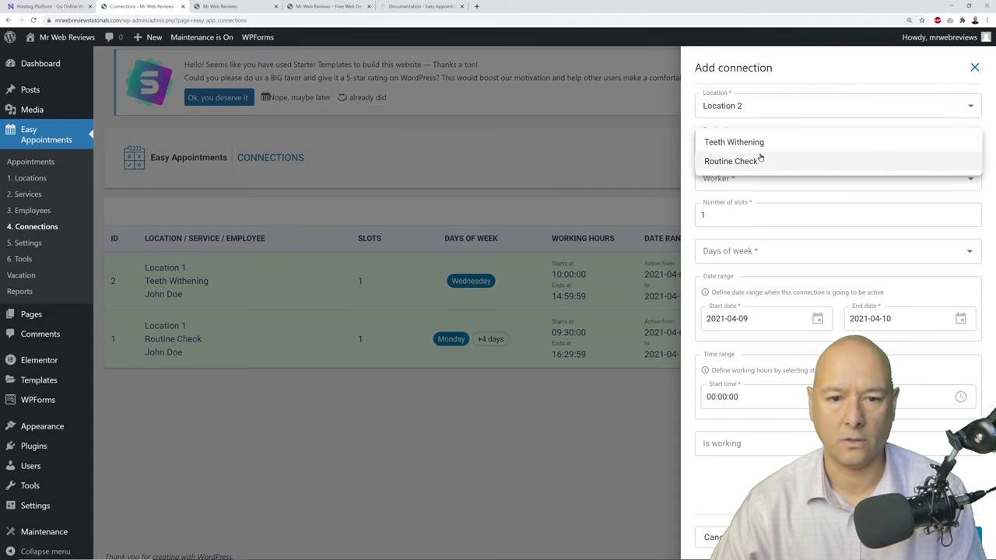
click(756, 161)
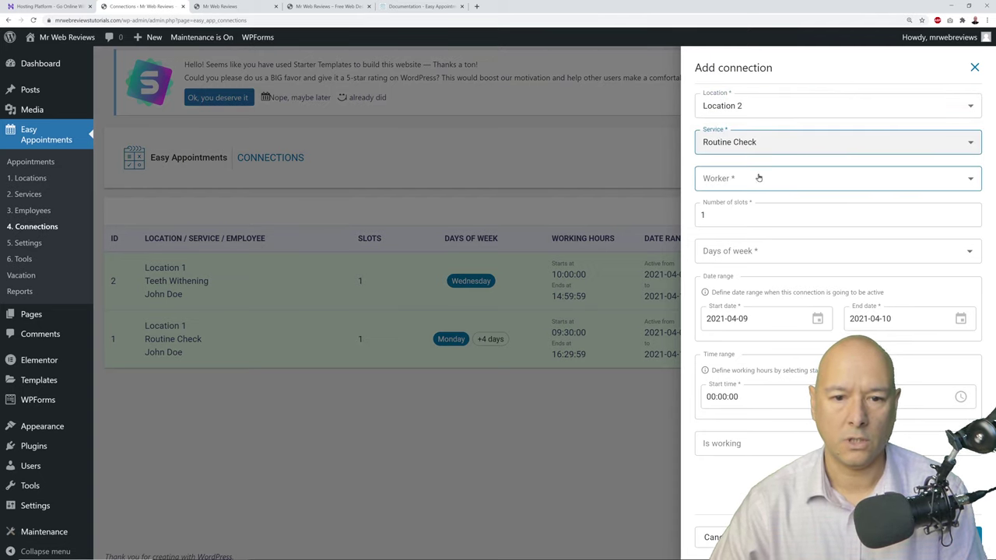
click(758, 178)
click(741, 180)
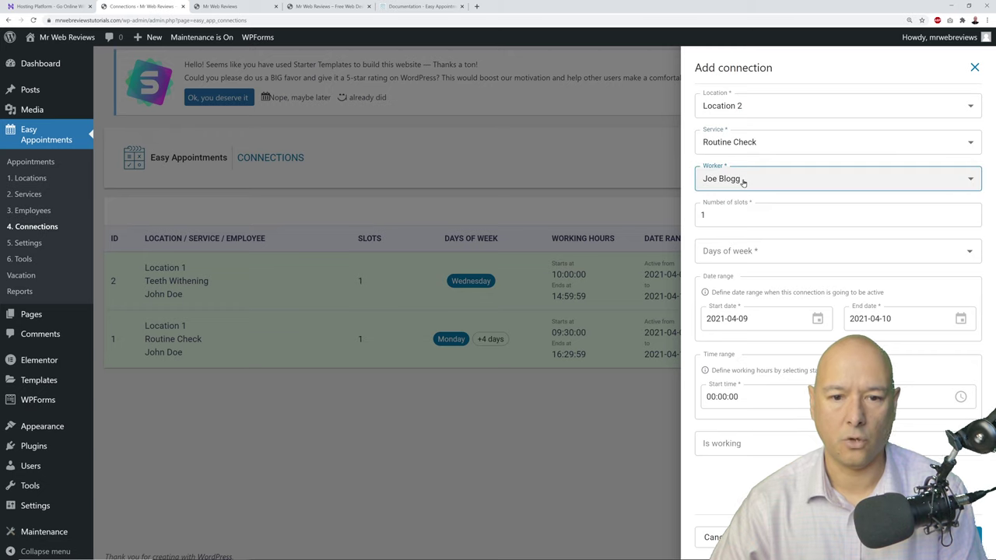
Select Monday through Friday as the connection's working days.
click(843, 254)
click(716, 285)
click(717, 288)
click(717, 290)
click(717, 290)
click(717, 290)
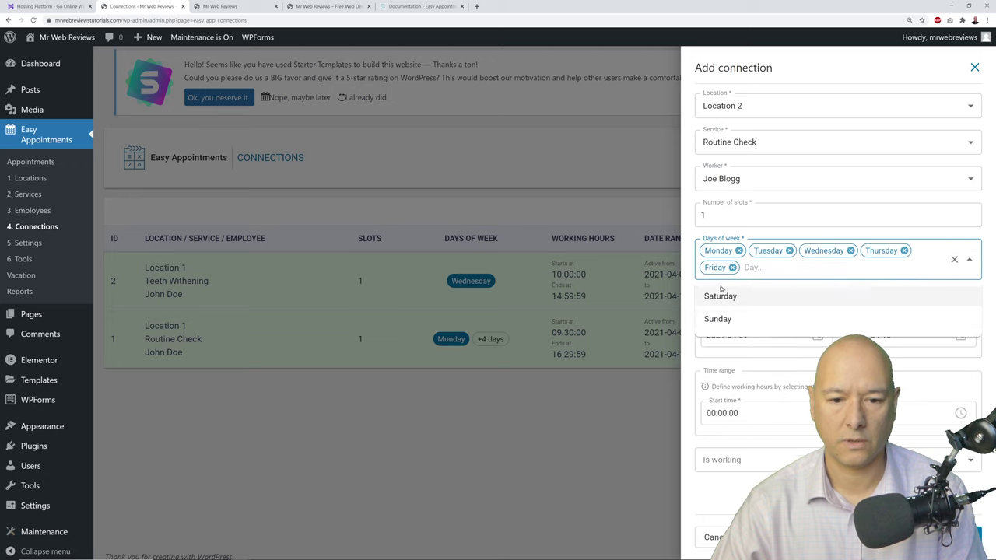
click(785, 372)
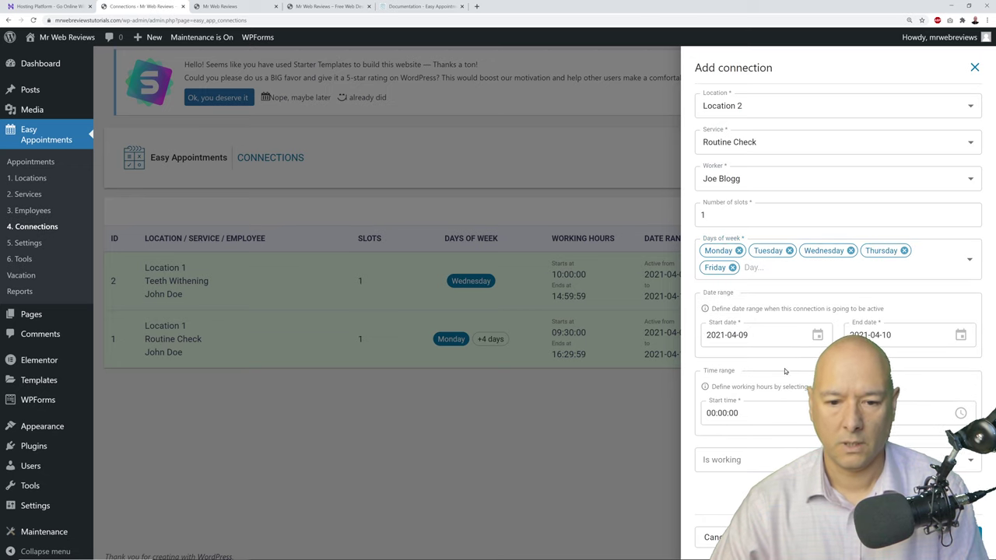
Set start time 09:00, keep the default end time, mark it working, and save.
click(772, 417)
click(689, 465)
click(752, 403)
click(753, 403)
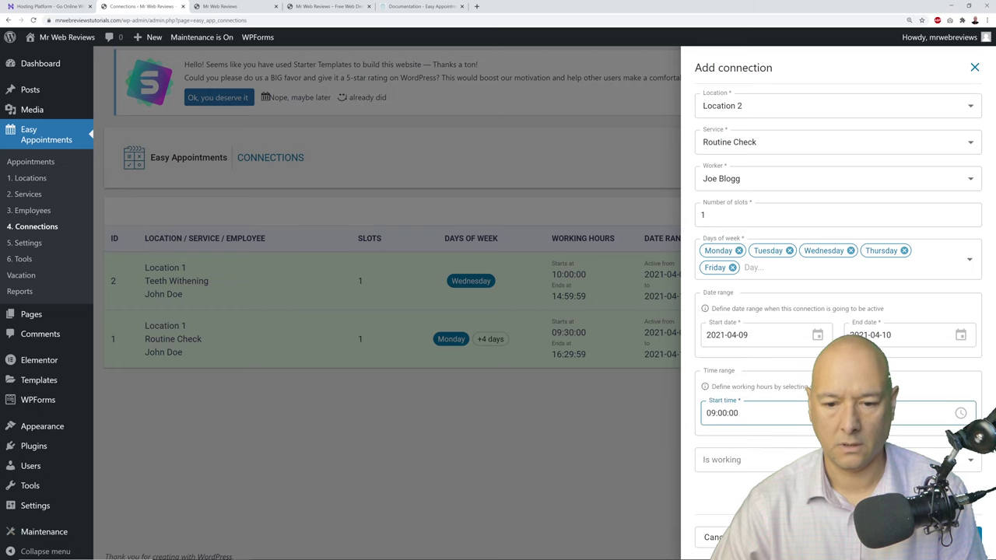
click(895, 412)
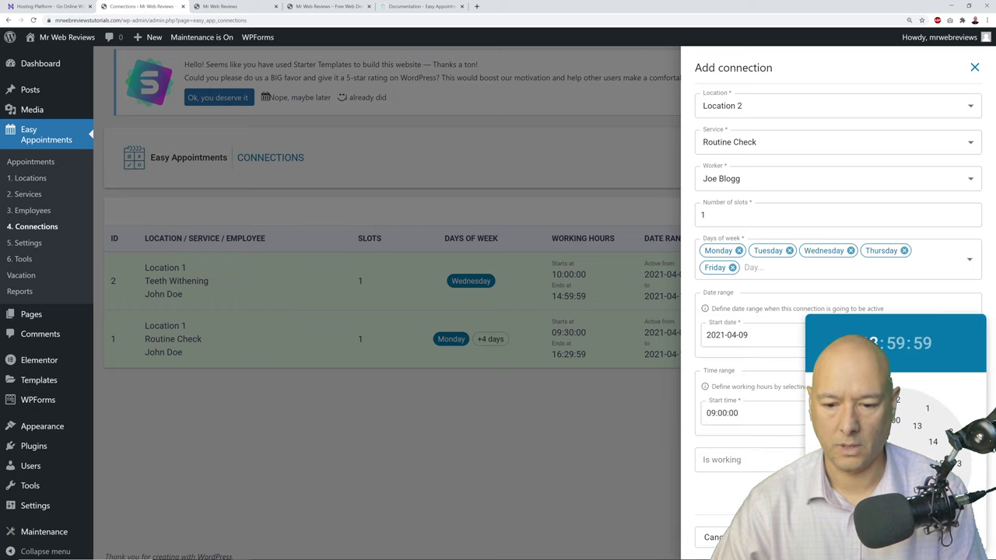
click(732, 460)
click(711, 476)
click(965, 537)
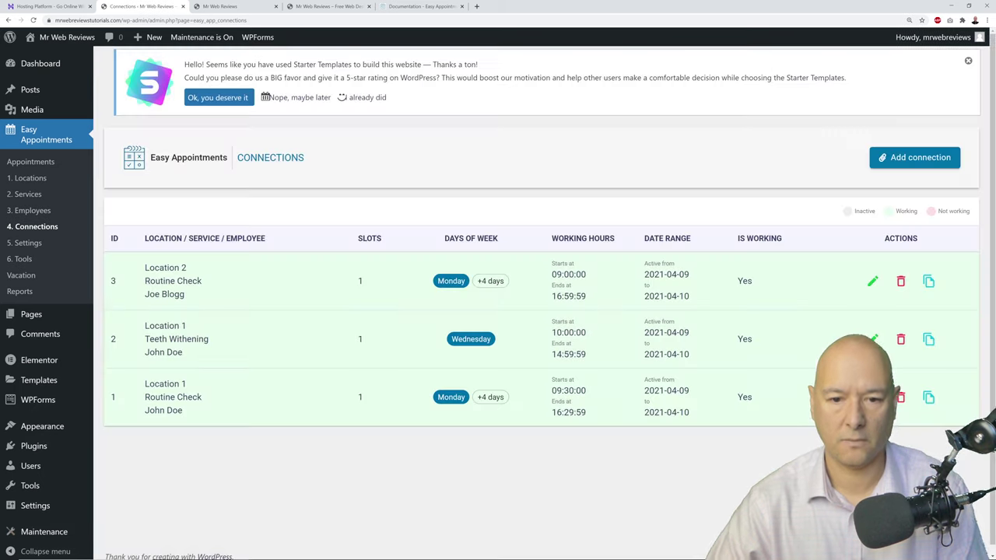
Add a new connection for Location 2, Teeth Withening, with worker Joe Blogg.
click(939, 157)
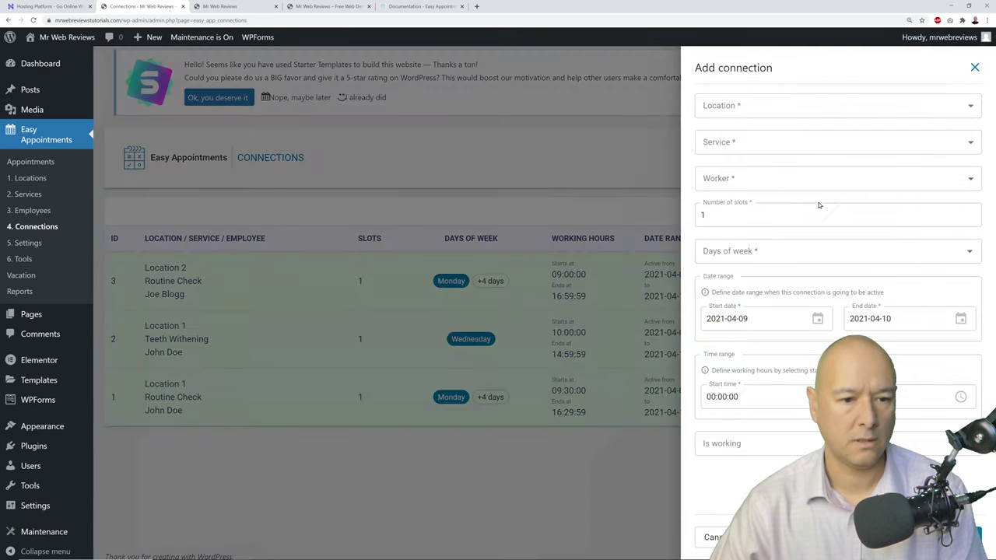
click(744, 113)
click(744, 109)
click(746, 141)
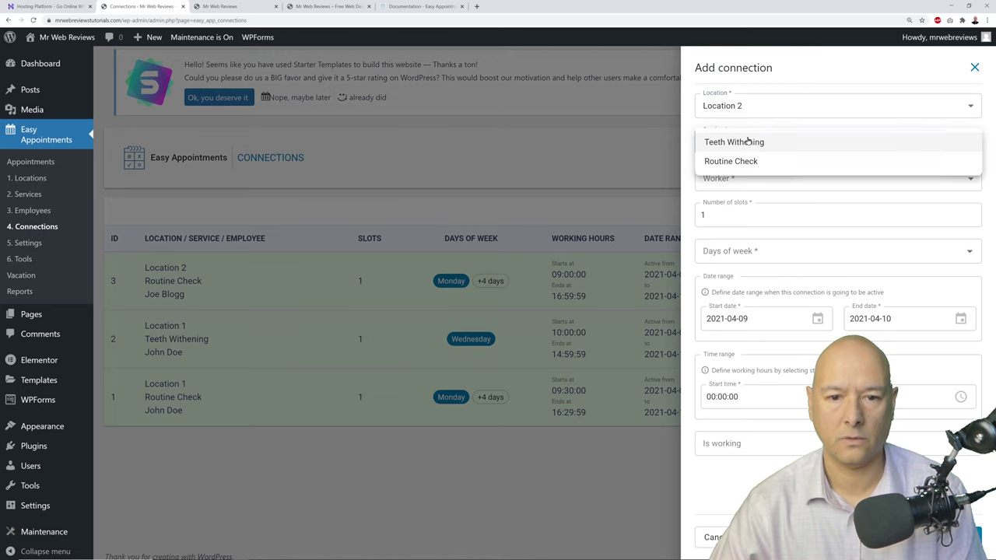
click(746, 142)
click(761, 186)
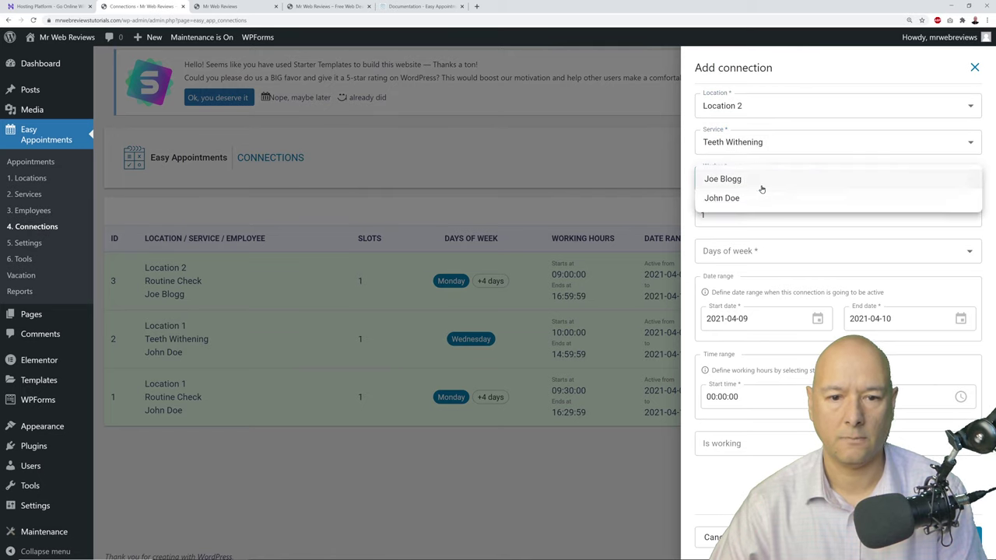
click(752, 182)
Select Wednesday and Friday as the connection's working days.
click(838, 254)
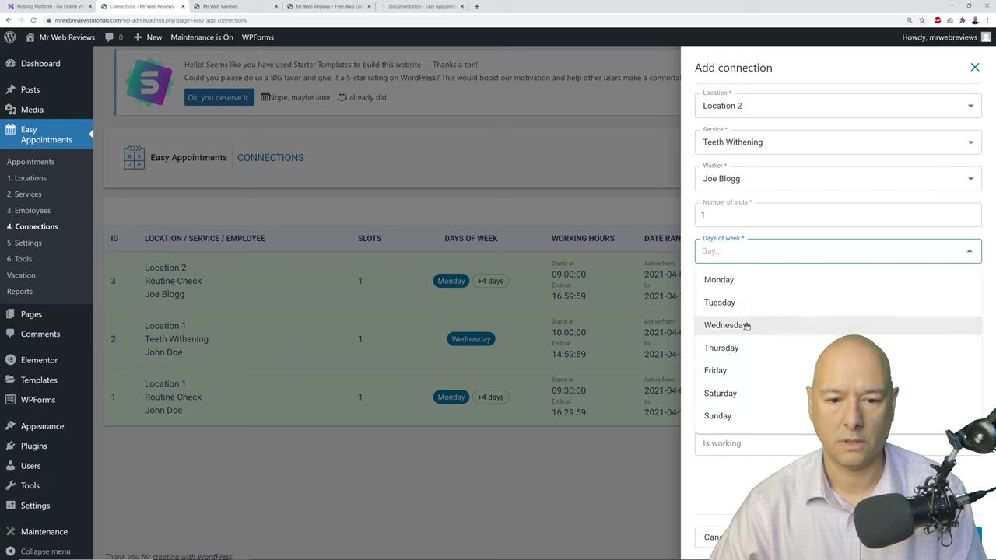
click(745, 325)
click(737, 348)
click(767, 391)
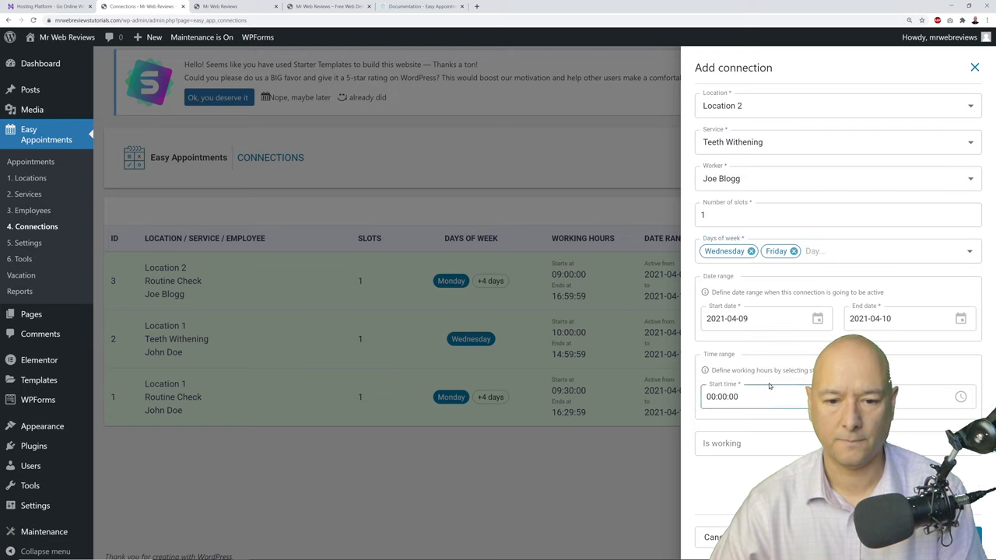
Set start time 09:00, mark it working, save, then switch to the booking page tab.
click(768, 407)
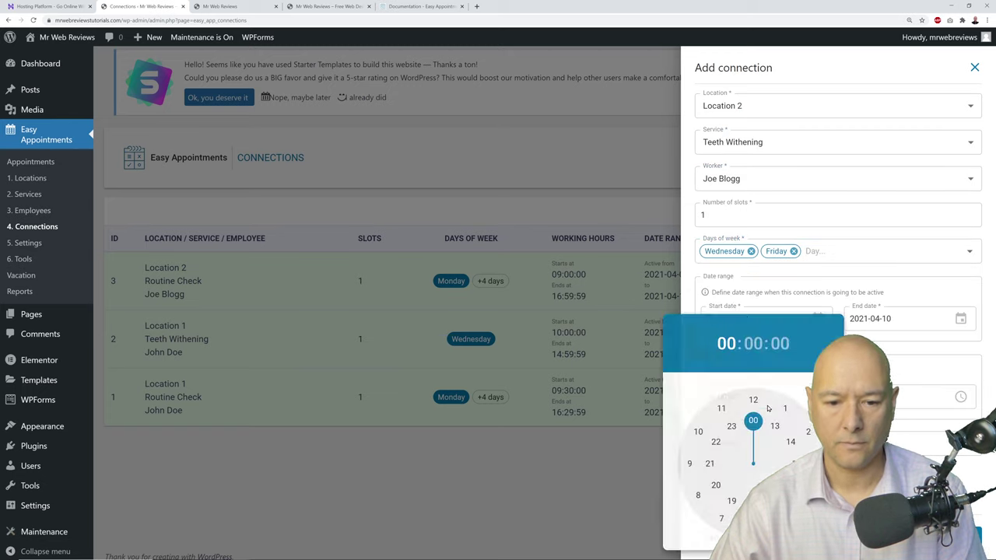
click(688, 465)
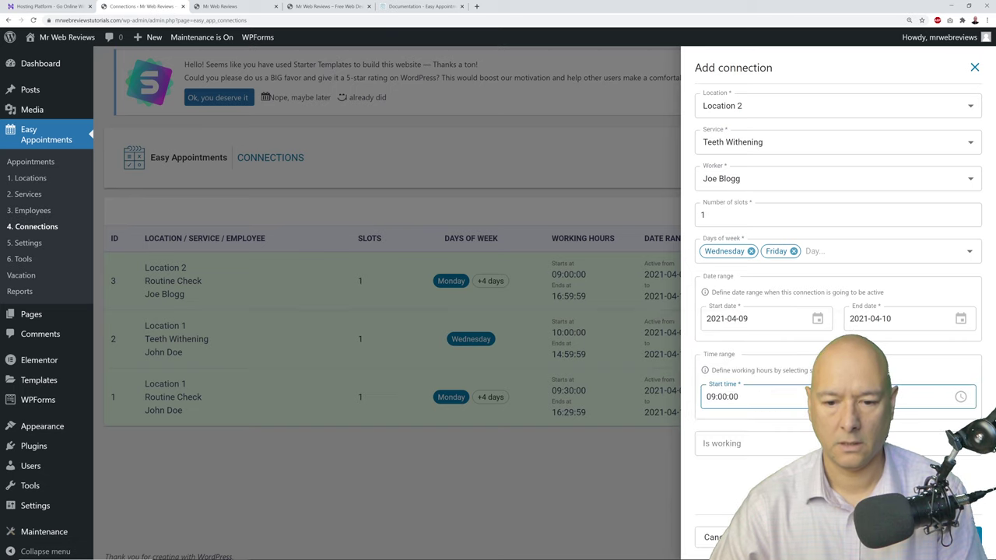
click(902, 397)
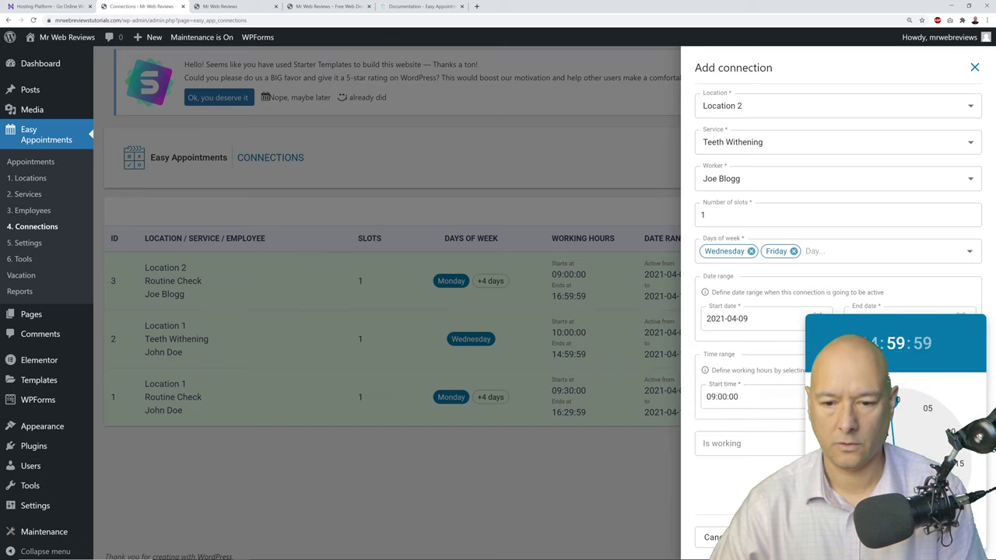
click(758, 450)
click(760, 460)
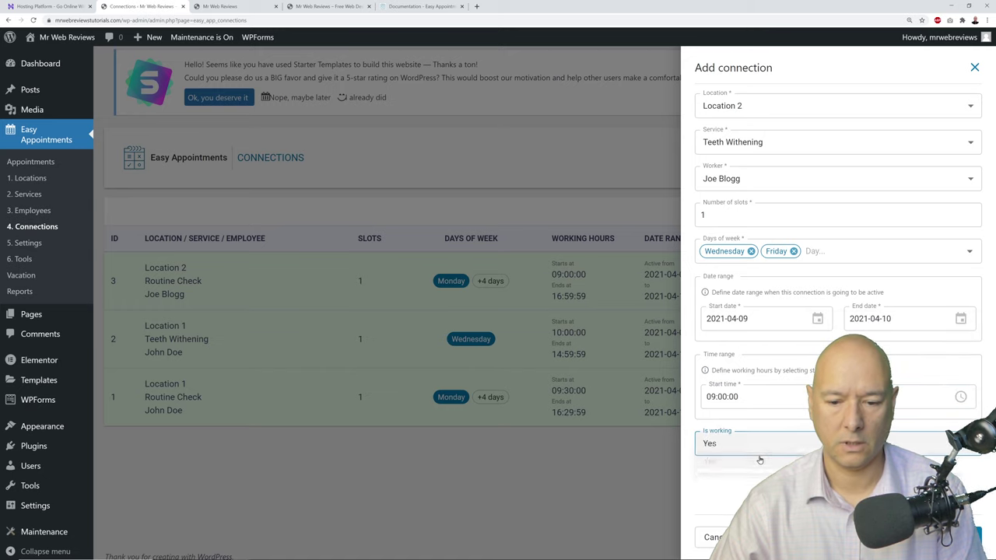
click(959, 537)
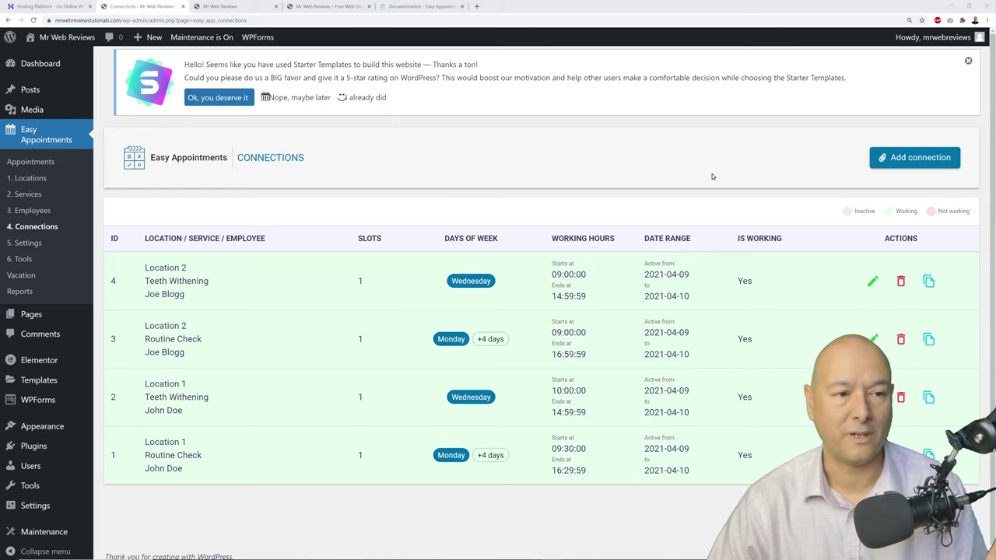
click(226, 6)
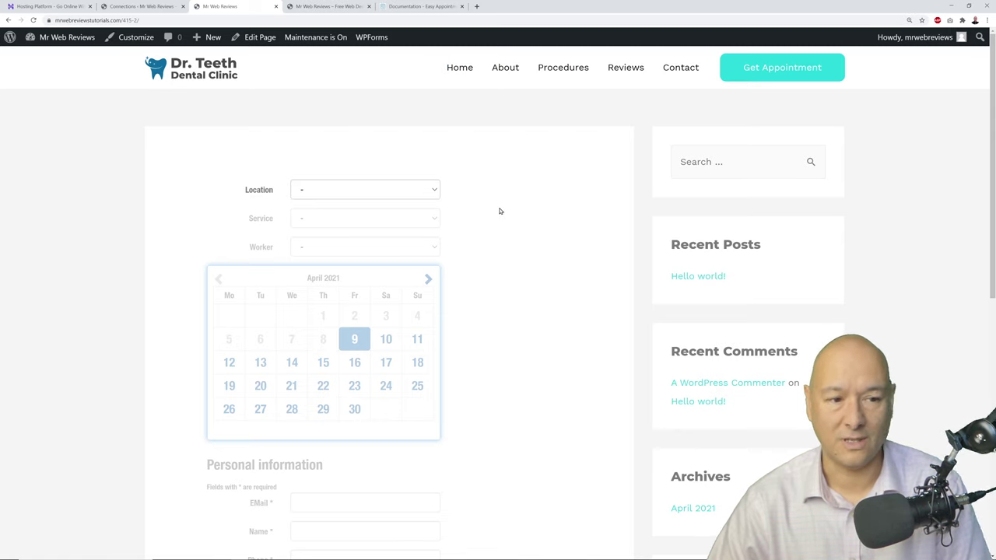
On the booking form, choose Location 1 and the Routine Check service.
scroll(500, 210, down, 1)
click(427, 154)
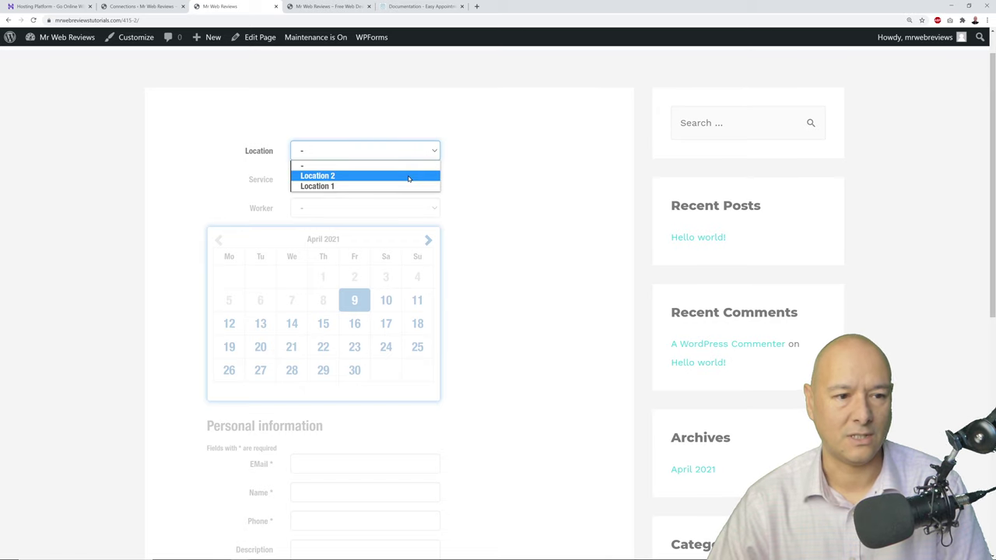
click(407, 187)
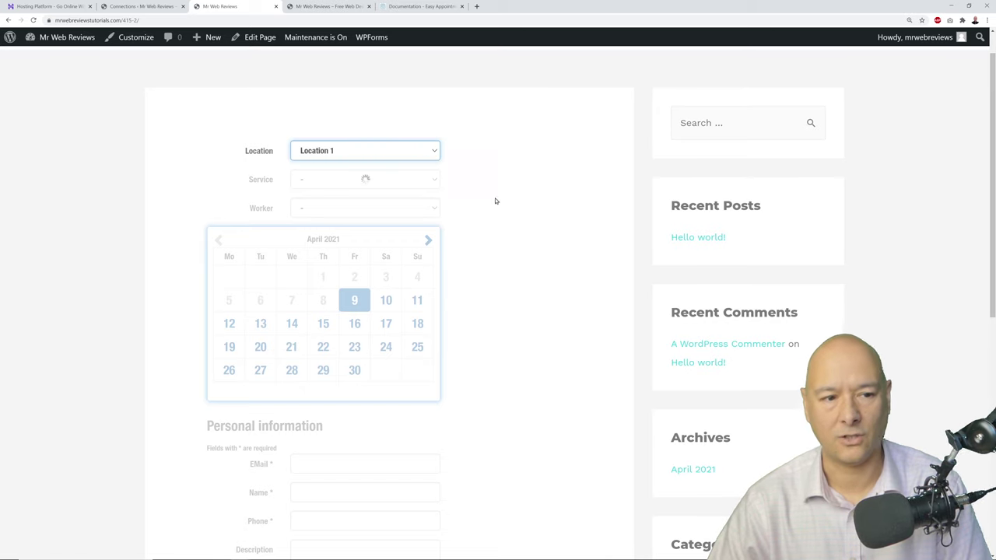
scroll(522, 207, down, 3)
scroll(522, 207, up, 2)
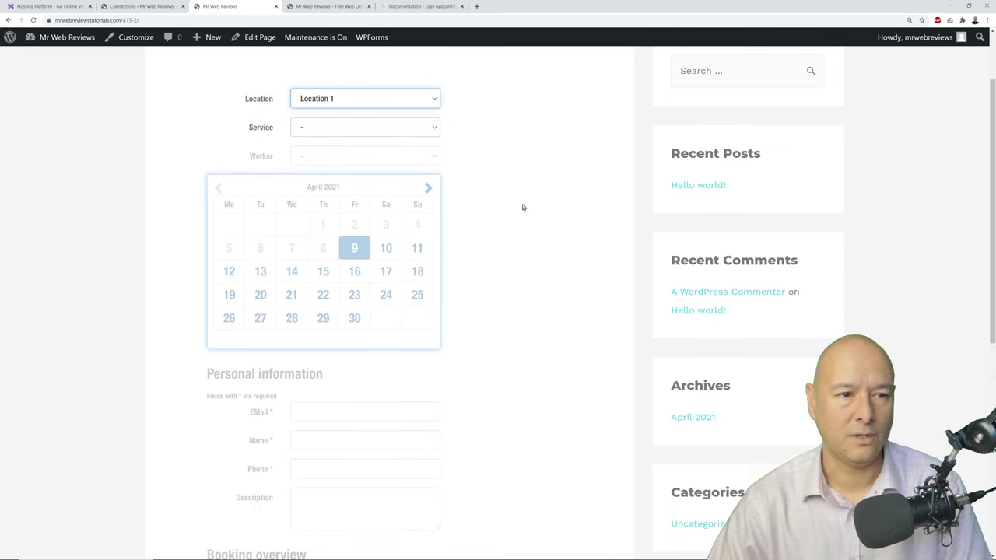
click(435, 129)
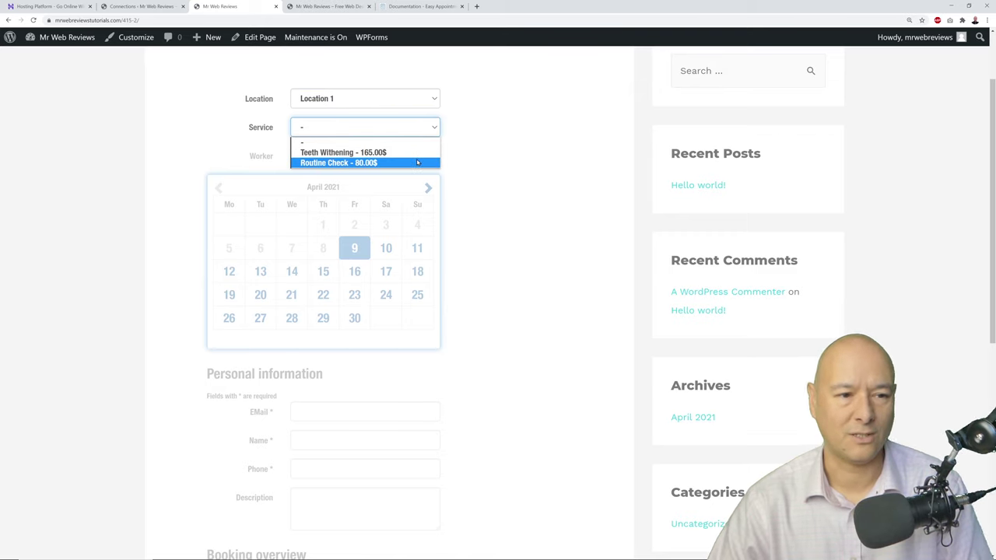
click(417, 162)
Pick the clinic's only worker and book the 10:00 slot on April 9.
scroll(565, 179, down, 2)
scroll(565, 178, up, 2)
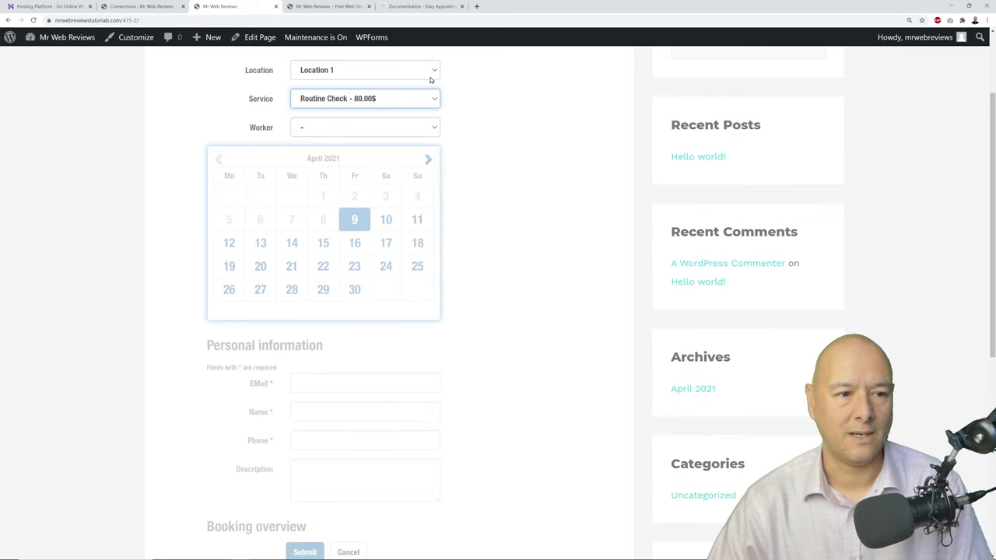
click(435, 128)
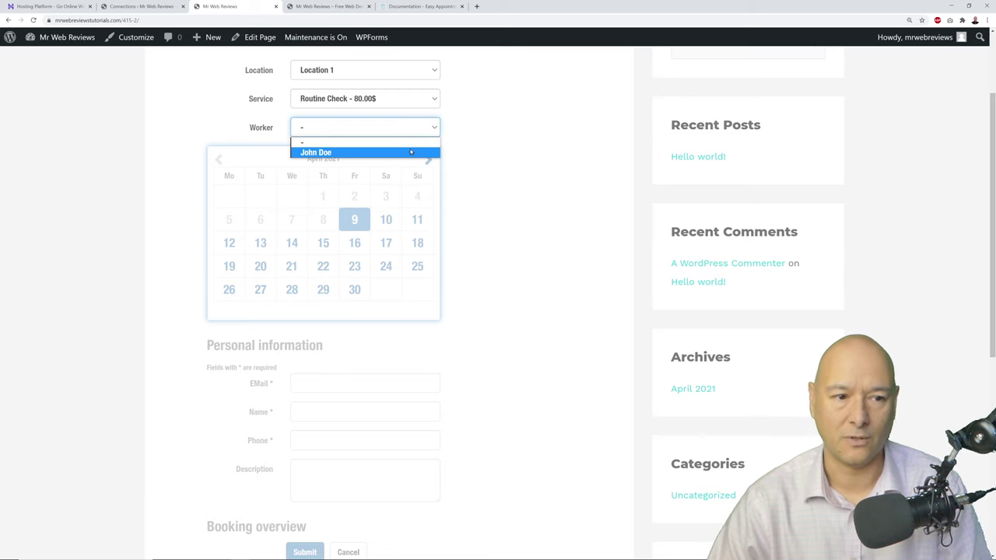
click(378, 152)
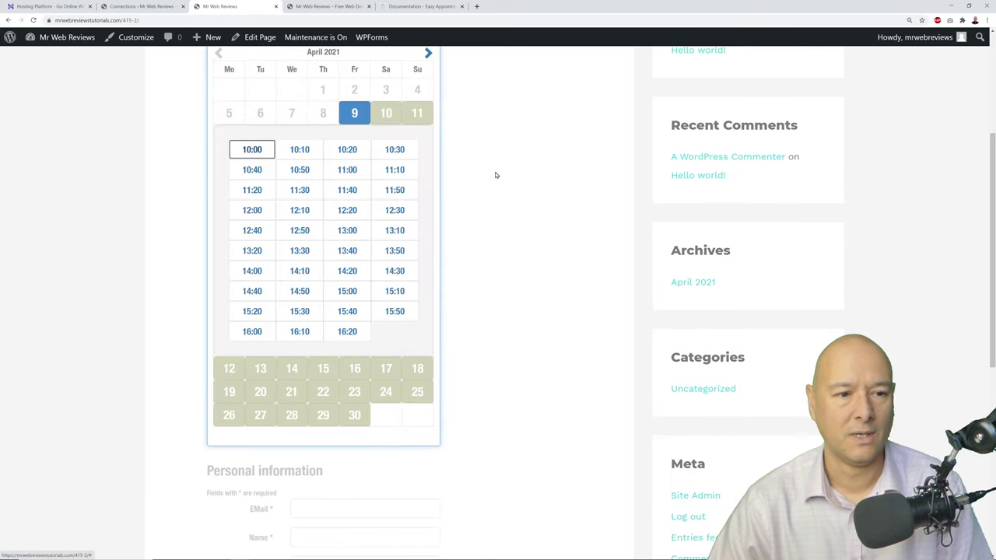
scroll(496, 176, up, 1)
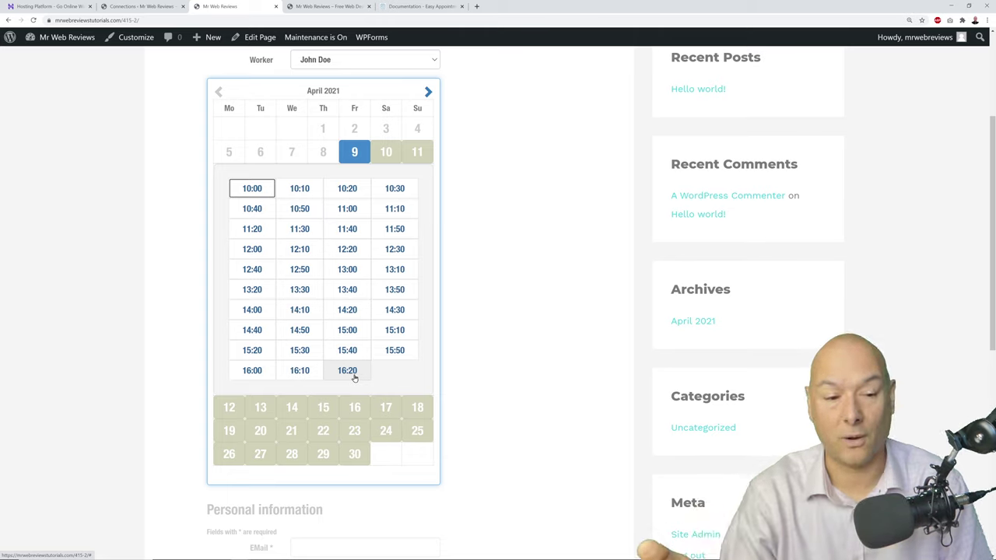
click(260, 196)
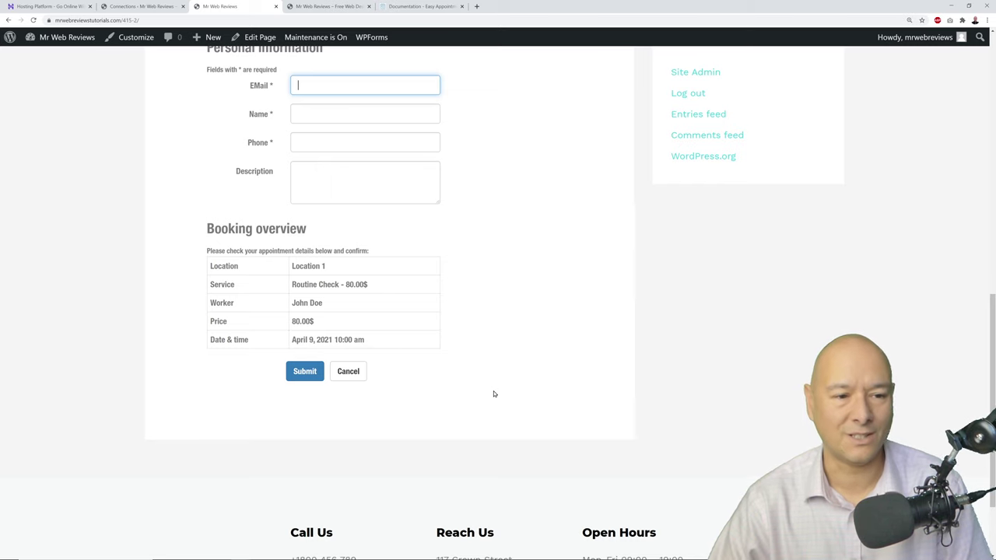
Return to the Connections admin tab and open the Easy Appointments settings.
scroll(493, 393, up, 1)
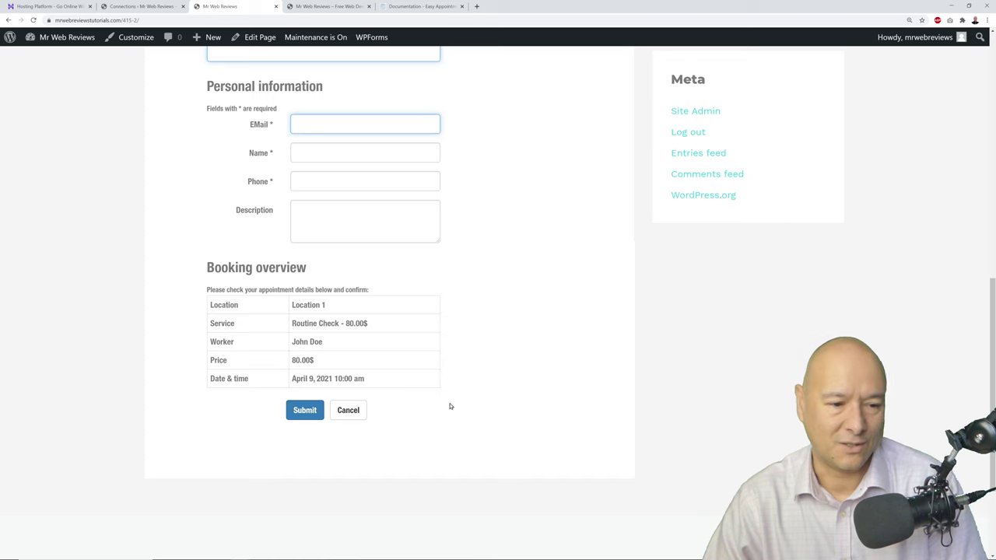
scroll(572, 322, up, 10)
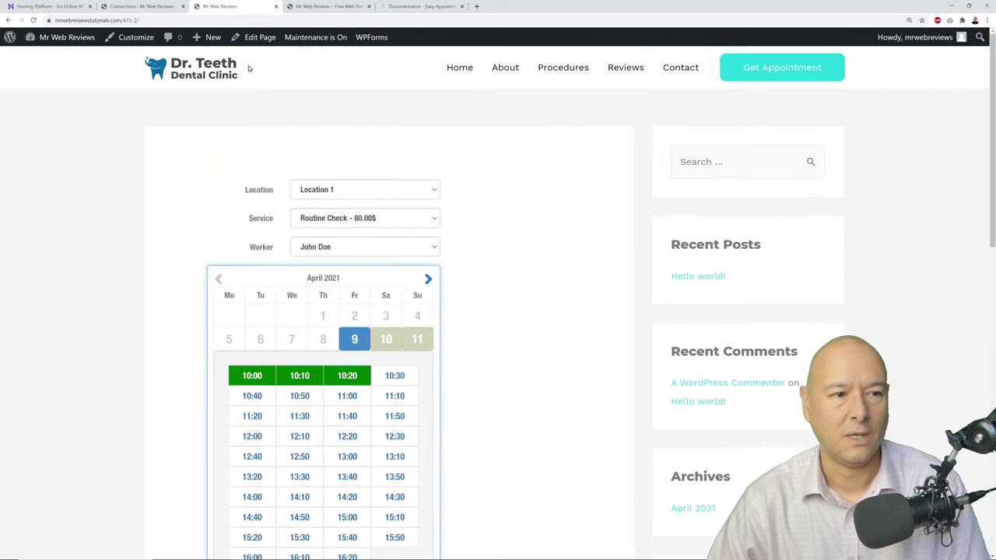
click(142, 8)
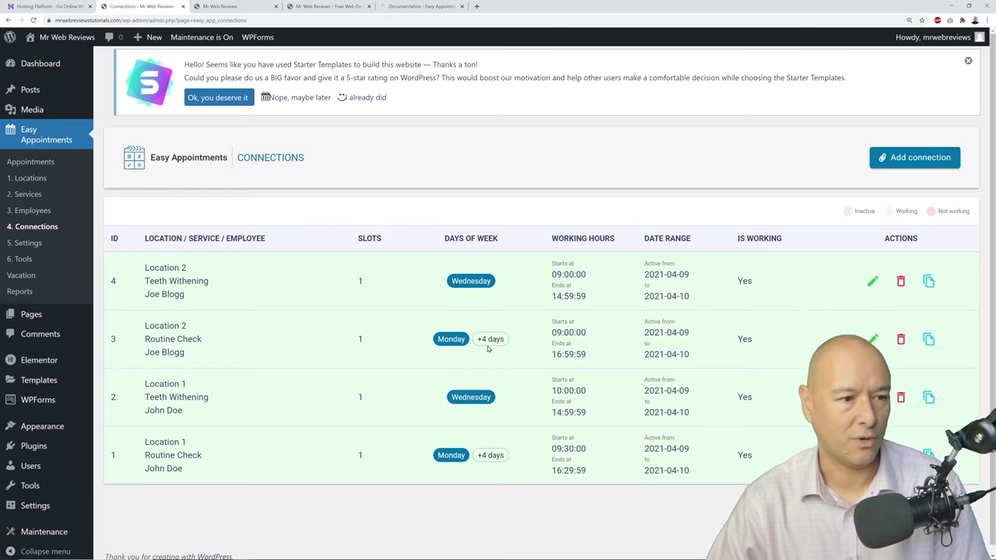
click(33, 246)
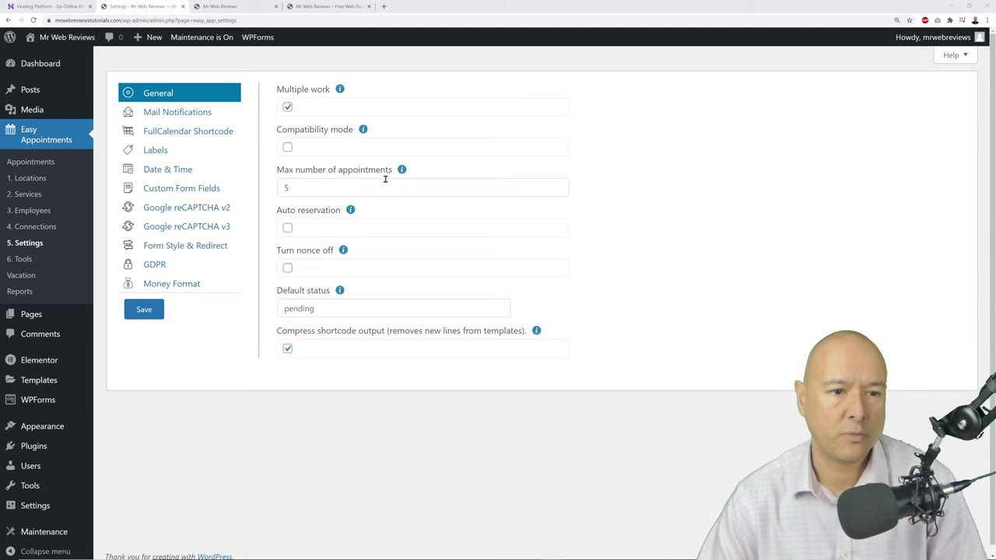
Change maximum appointments from 5 to 2, save General settings, and open Mail Notifications.
mouse_move(401, 172)
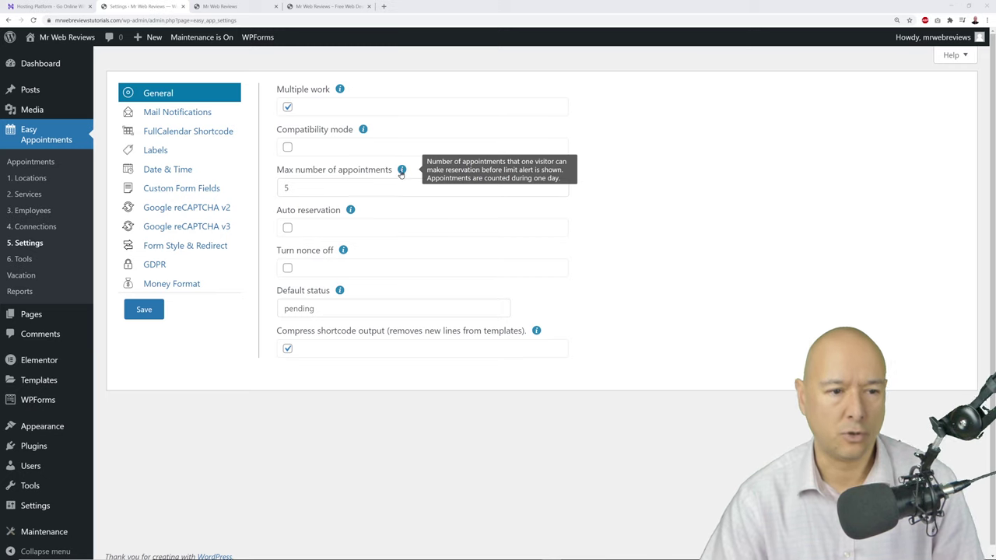
double_click(381, 189)
click(626, 272)
click(144, 311)
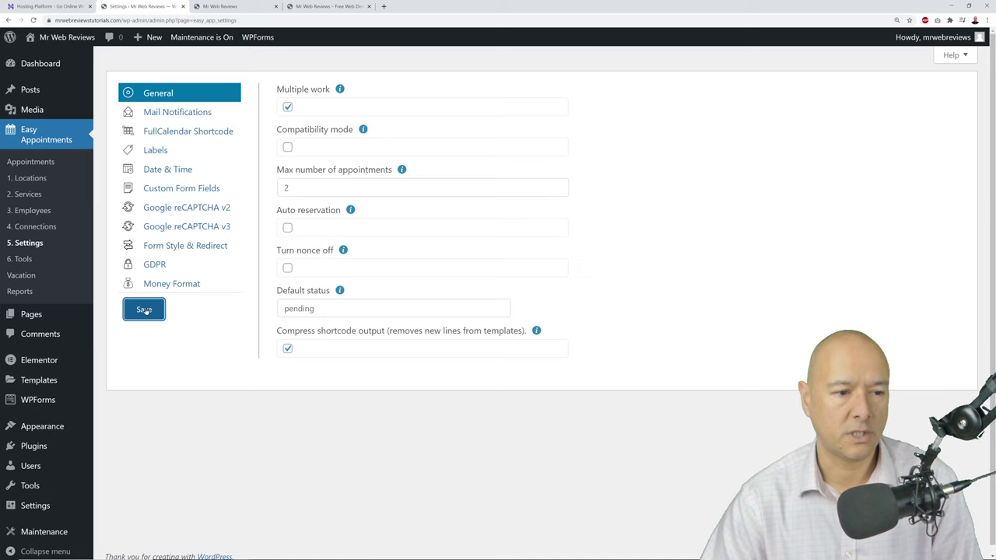
click(566, 65)
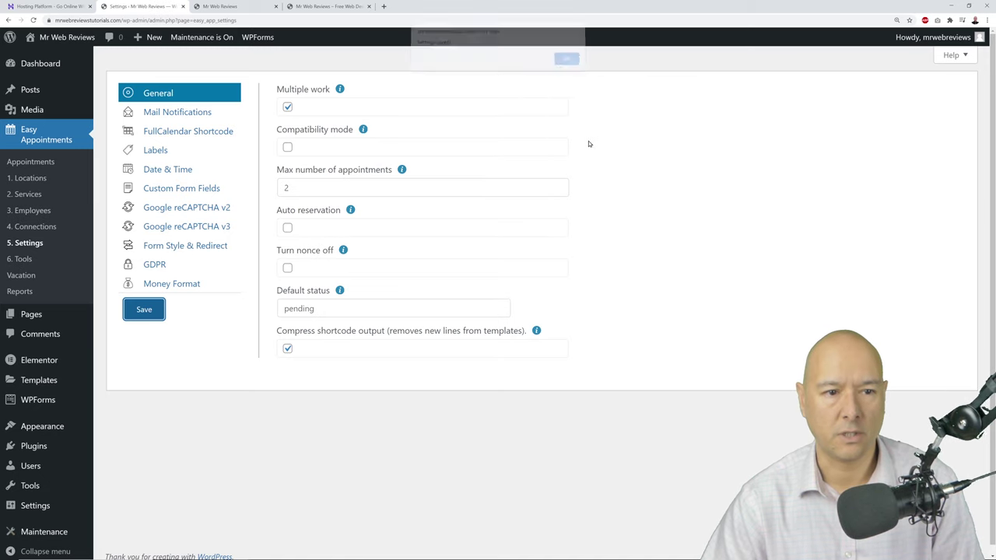
click(173, 115)
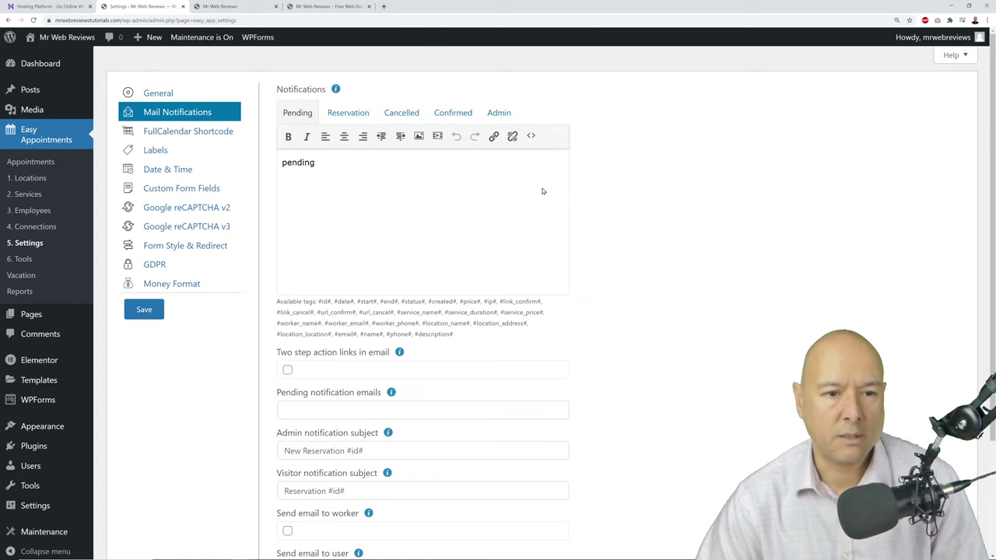
click(504, 114)
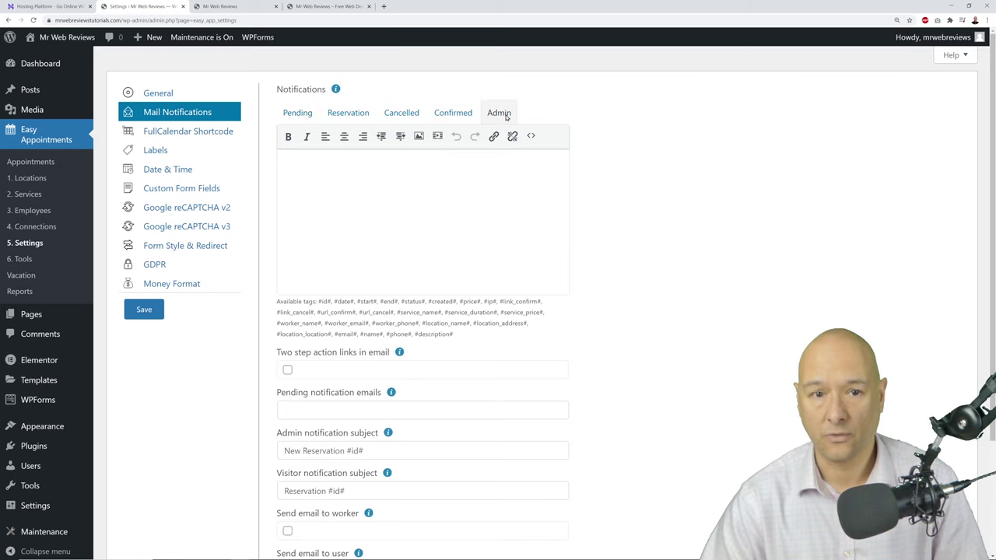
click(294, 123)
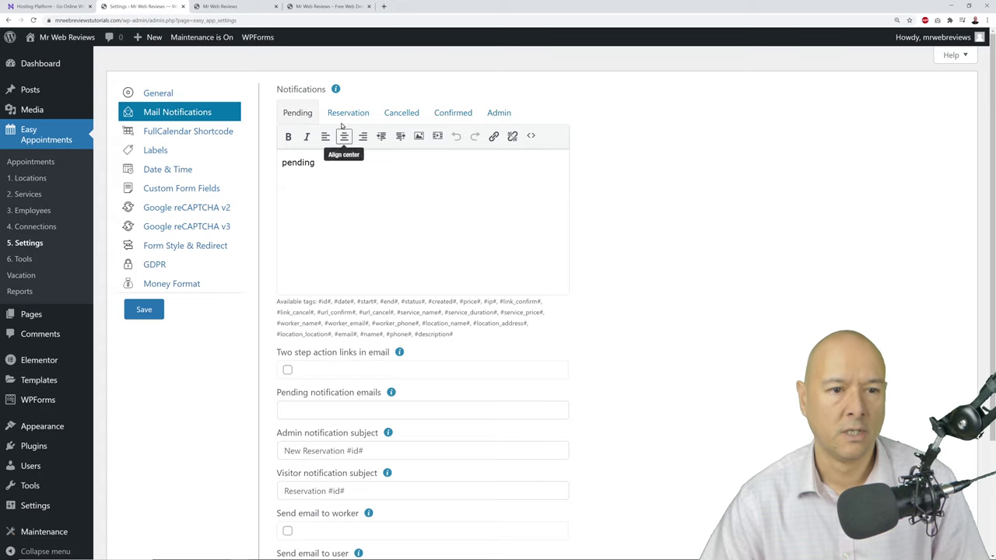
click(455, 116)
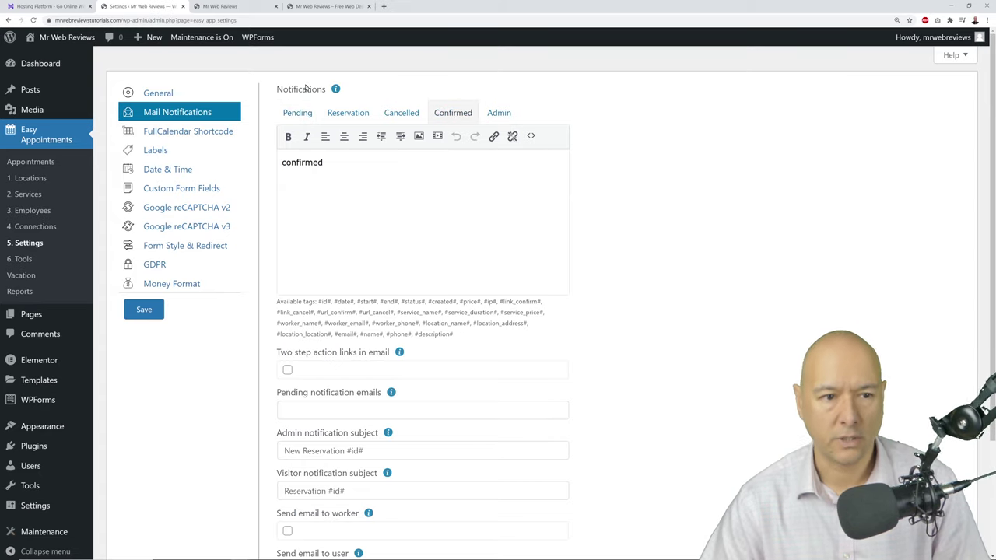
click(393, 115)
click(359, 117)
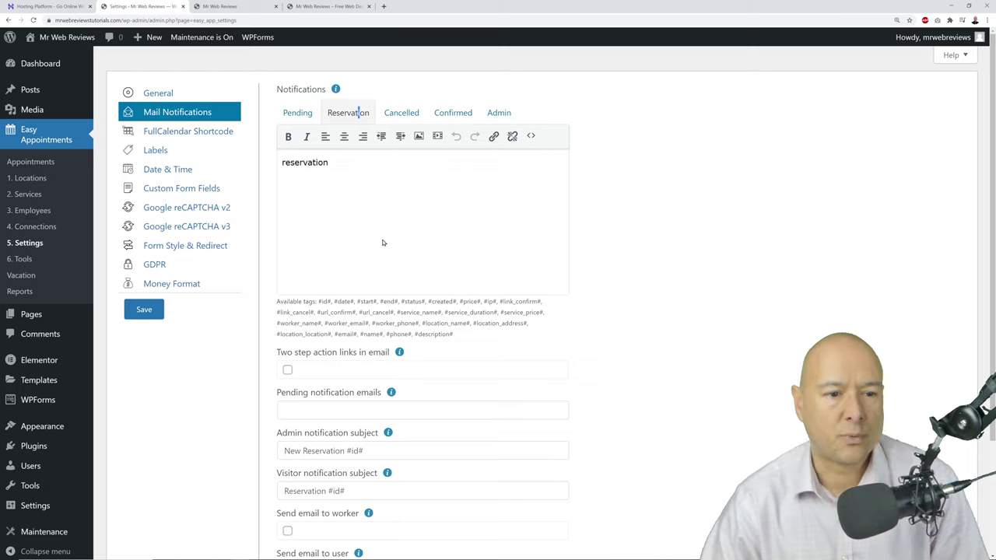
click(298, 113)
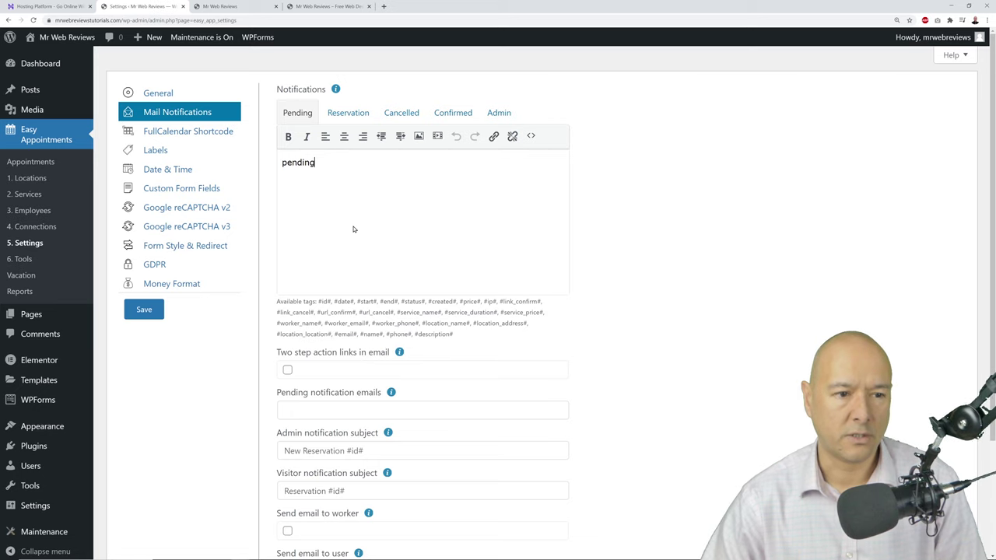
Replace 'pending' with the booking thank-you sentence and insert the #date# tag after 'on the'.
key(shift+Left)
key(shift+Left)
key(shift+Left)
key(shift+Left)
key(shift+Left)
key(shift+Left)
key(BackSpace)
text(Thank)
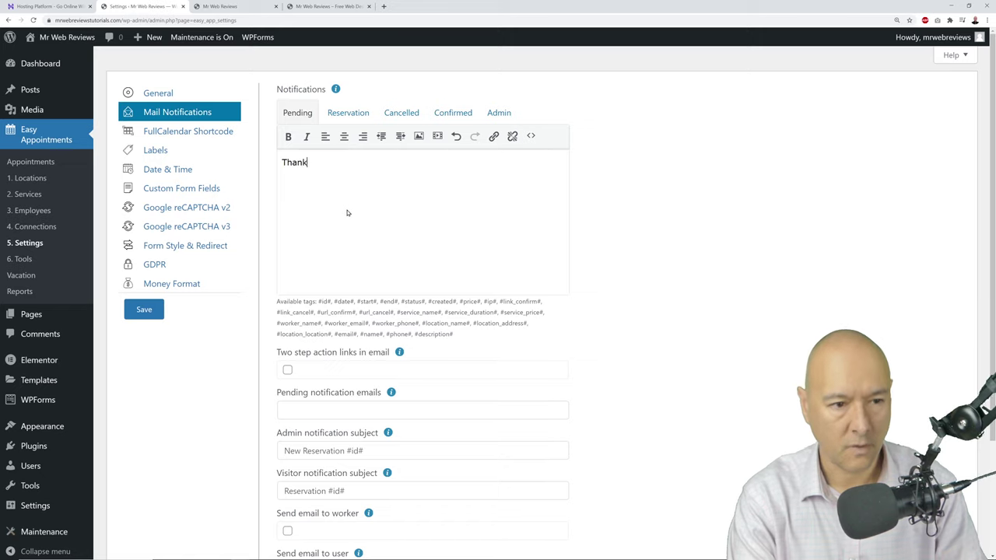
text( you for booking an appointment on the)
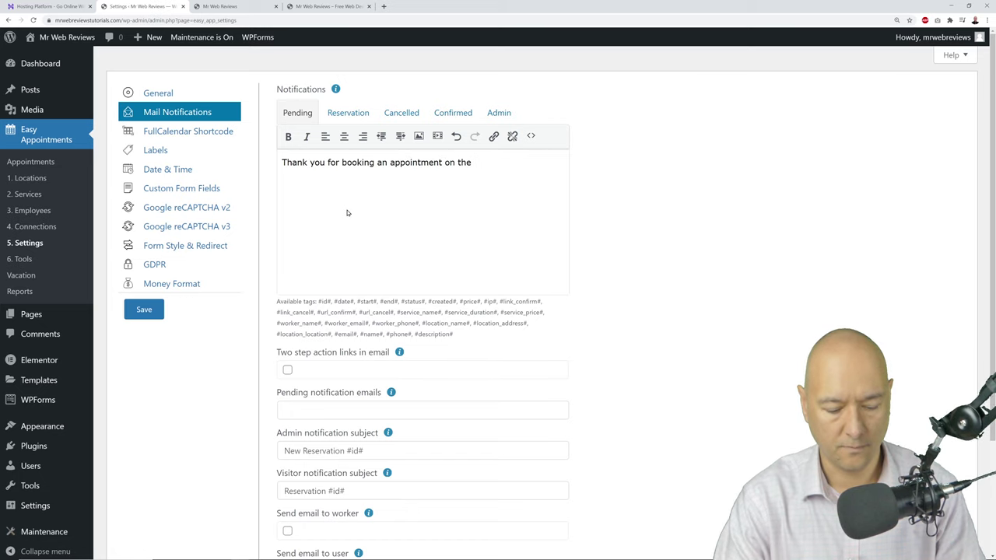
text(  at the   )
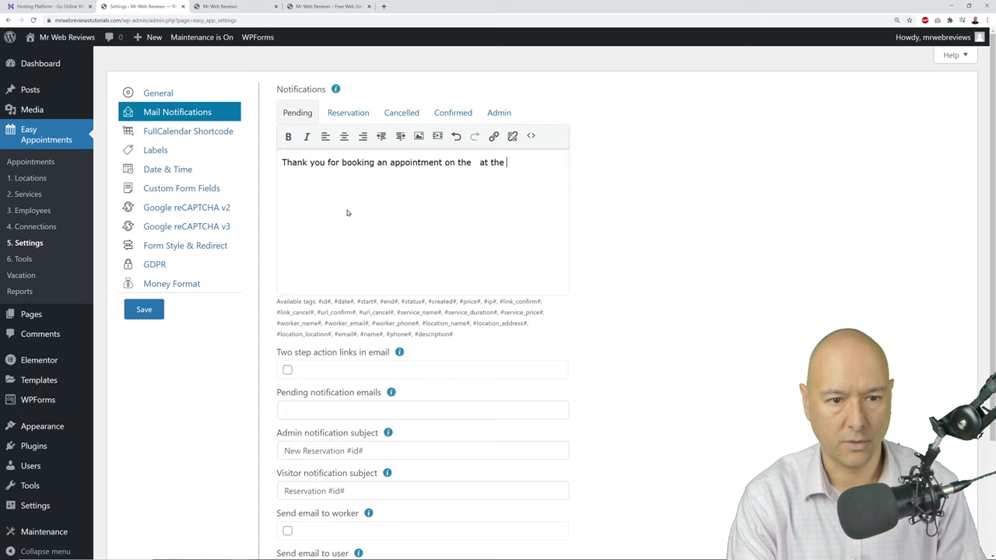
text(clinic.)
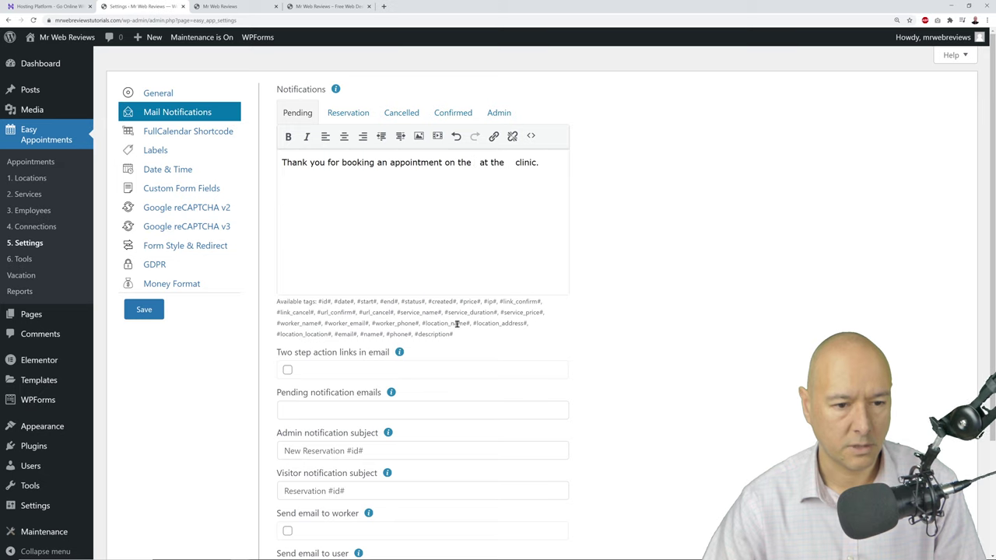
drag(335, 301, 355, 301)
key(ctrl+c)
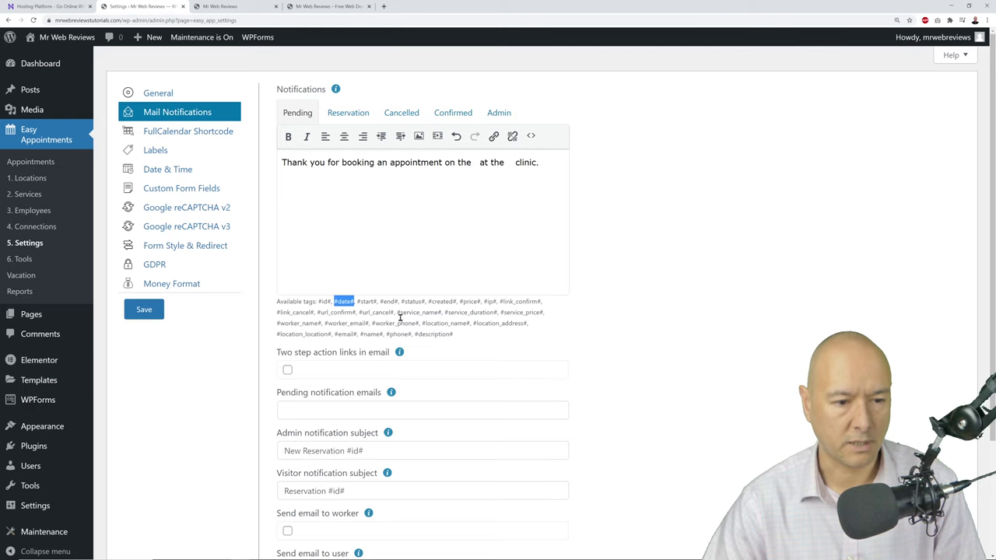
click(472, 162)
key(ctrl+v)
key(BackSpace)
text(from)
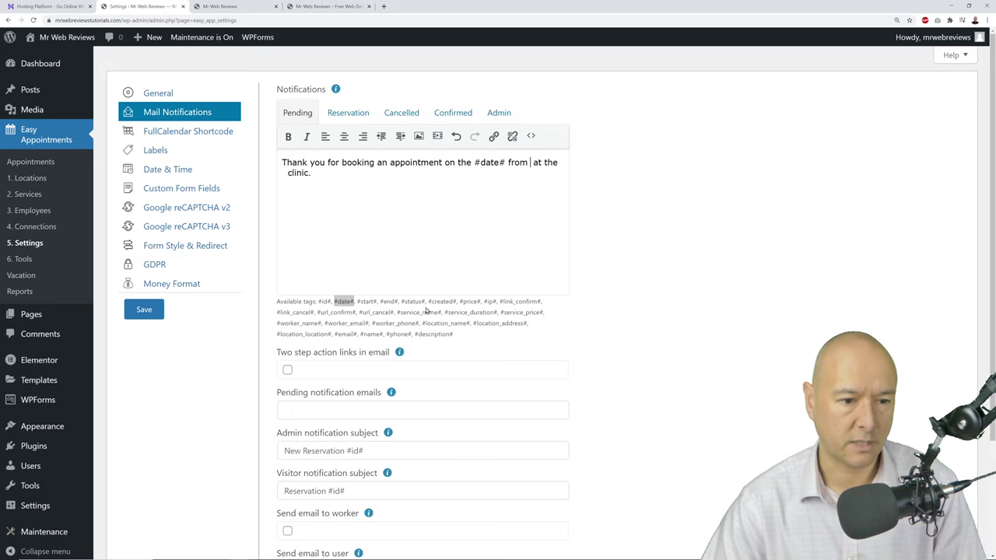
click(362, 303)
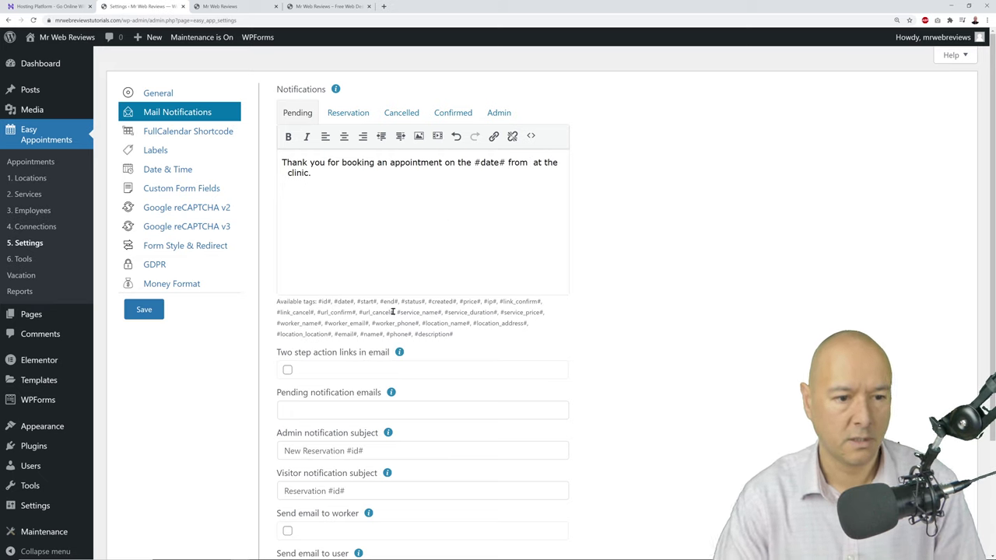
Insert the #start# and #end# tags after 'from', joined by 'up until'.
drag(357, 303, 398, 303)
key(ctrl+c)
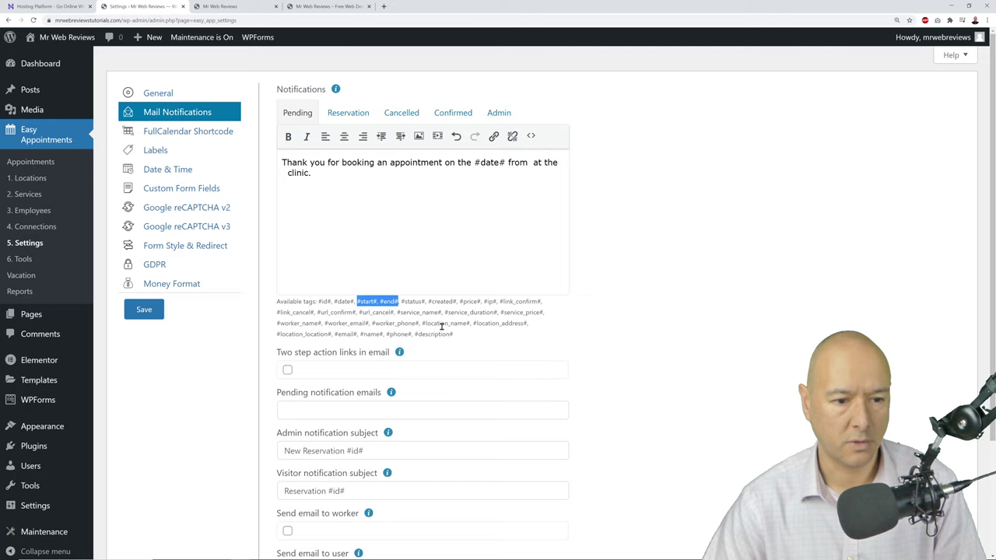
click(528, 165)
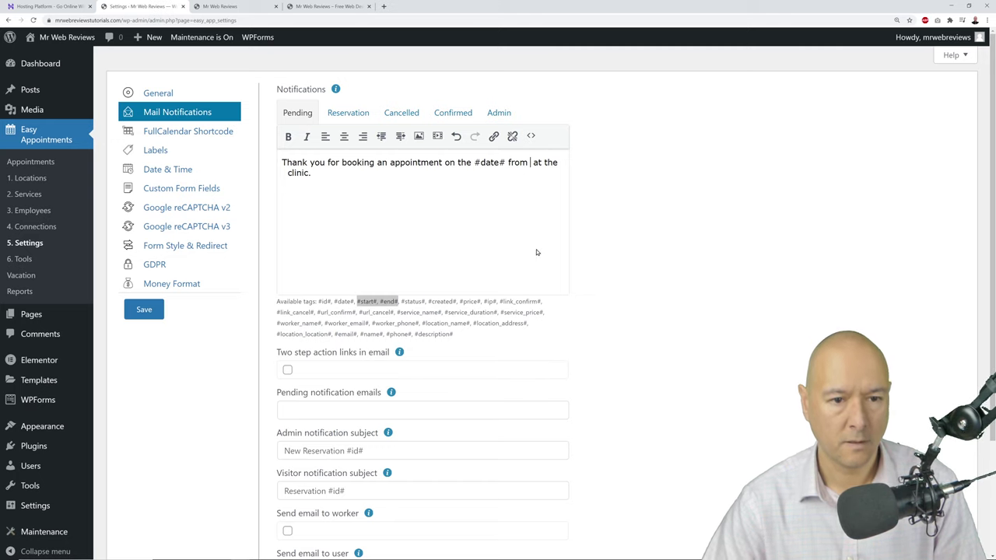
key(ctrl+v)
key(Left)
key(Left)
key(Left)
key(Left)
key(Left)
key(Left)
key(BackSpace)
text(up to)
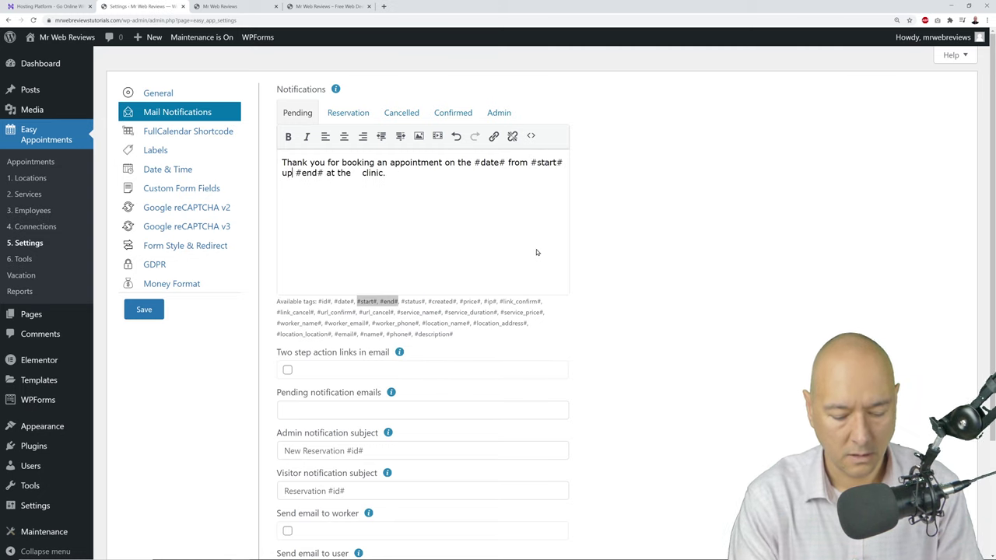
key(BackSpace)
key(BackSpace)
text(until)
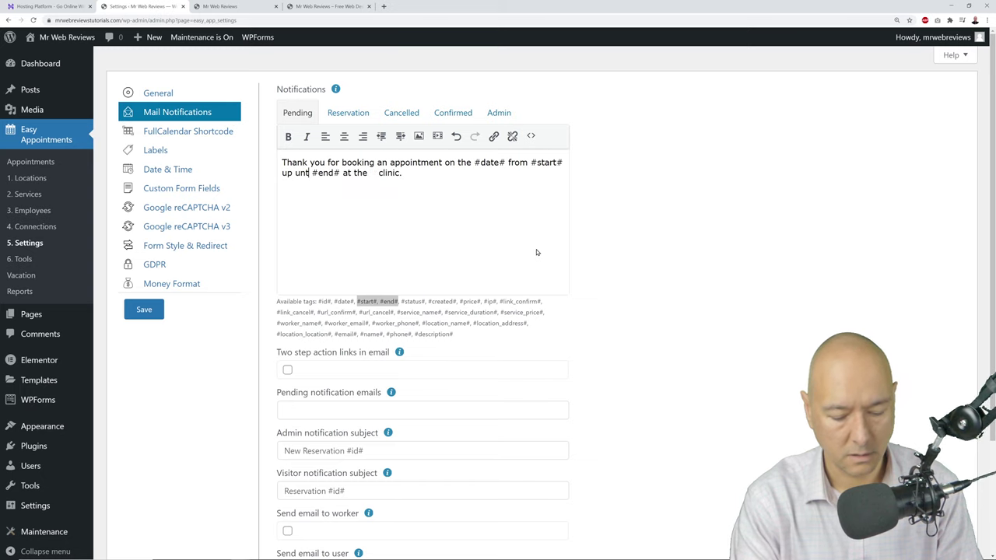
key(Right)
key(Right)
key(Right)
key(Right)
key(Right)
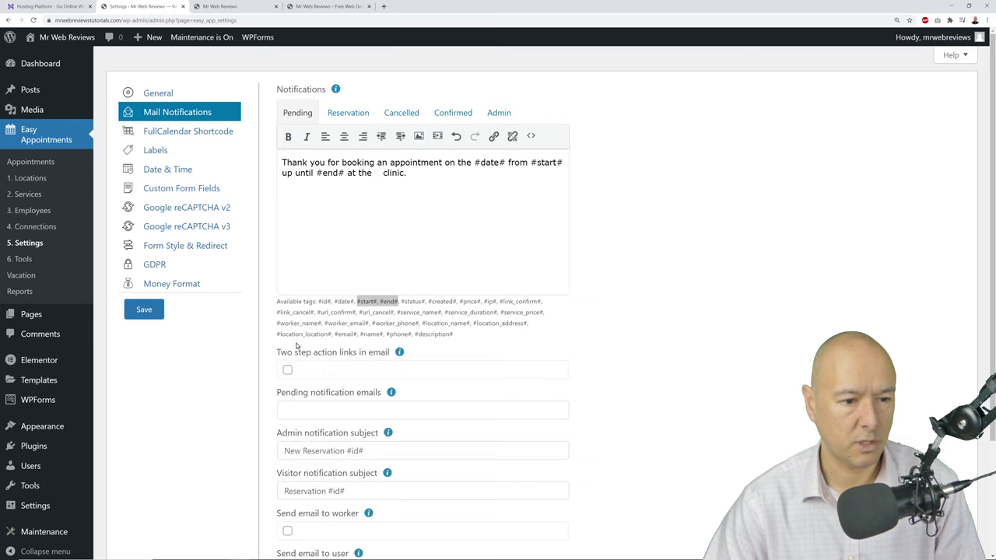
Paste #location_location# before 'clinic.' and select the whole Pending email text.
drag(276, 336, 331, 334)
key(ctrl+c)
click(372, 181)
key(ctrl+v)
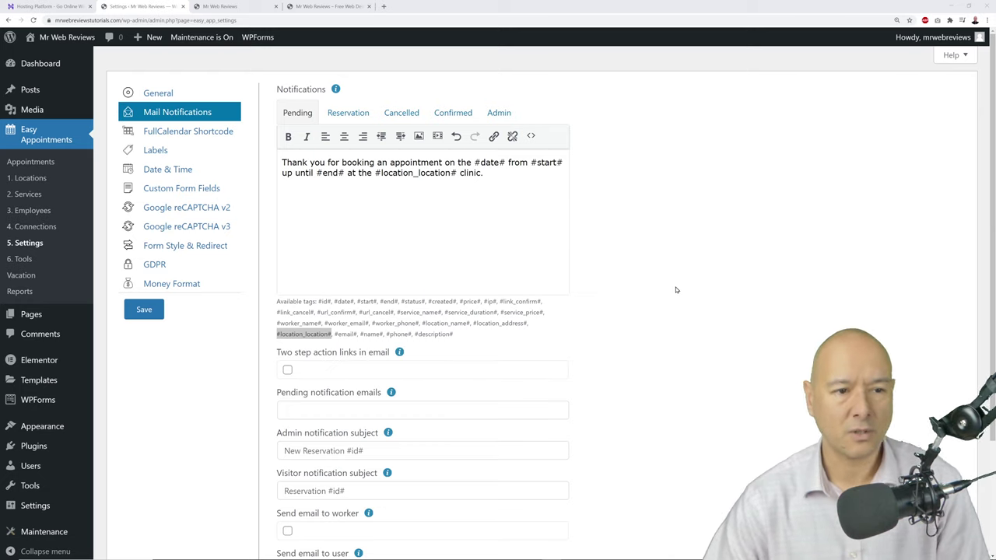
click(527, 219)
key(ctrl+a)
key(ctrl+c)
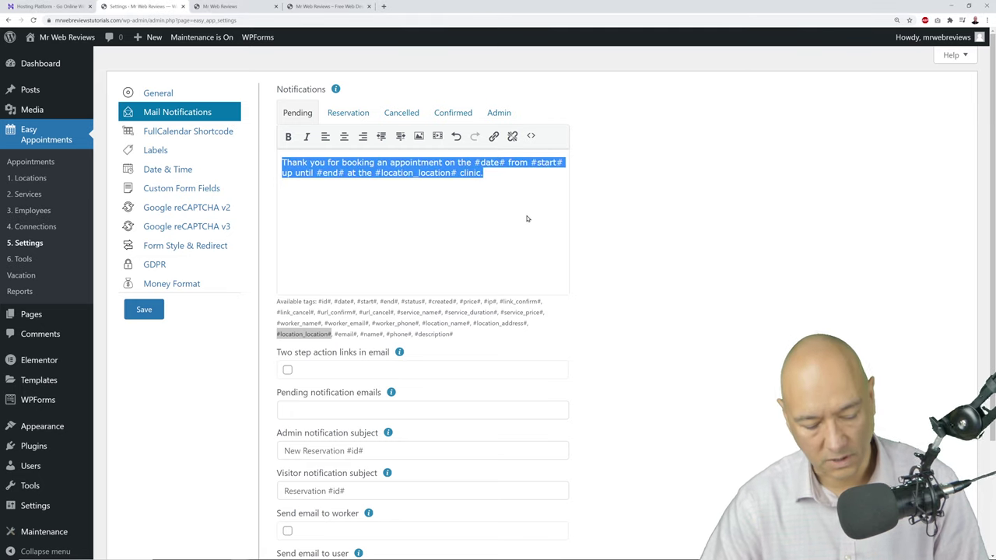
Paste the Pending booking sentence over the Reservation and Cancelled email text.
click(355, 121)
click(398, 203)
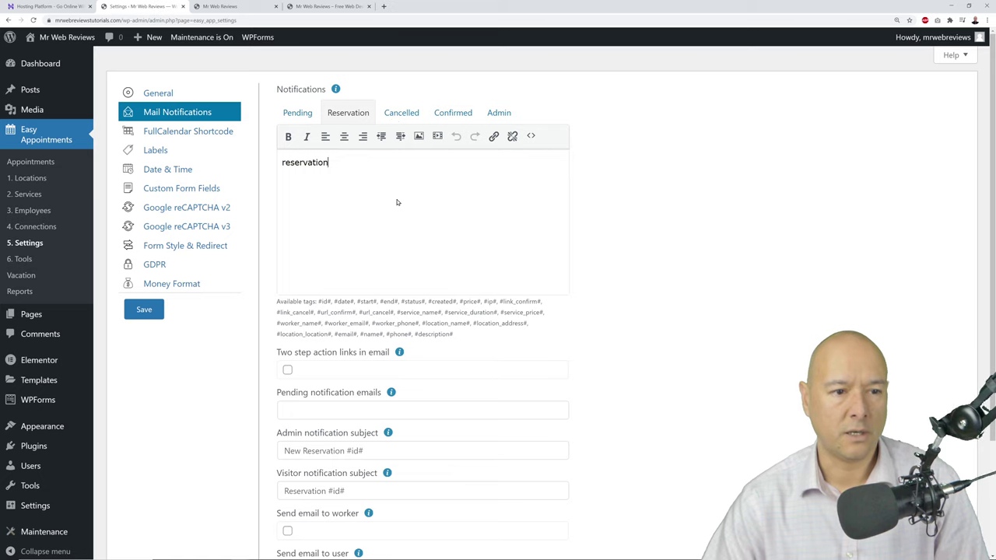
key(ctrl+a)
key(ctrl+v)
click(406, 122)
click(407, 200)
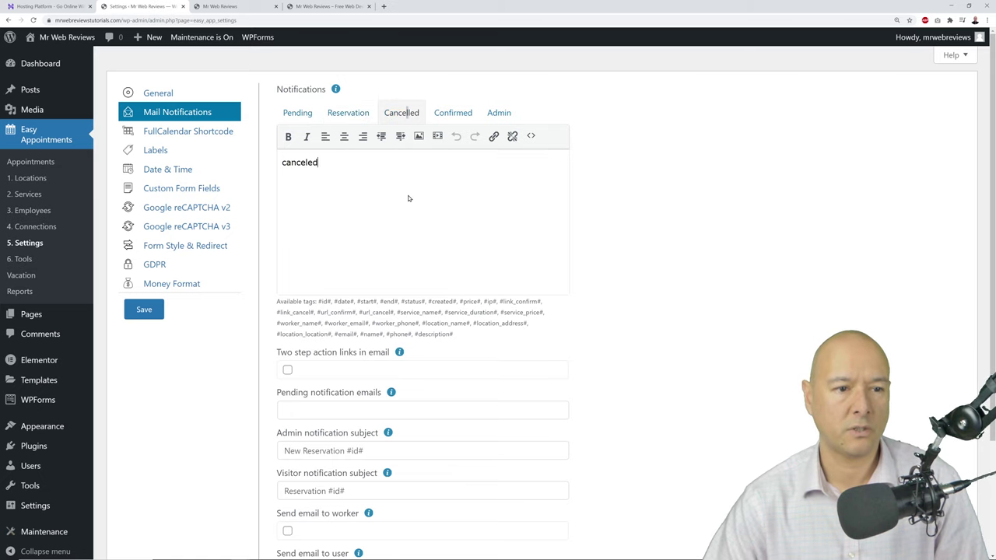
key(ctrl+a)
key(ctrl+v)
Paste the same booking sentence into the Confirmed and Admin emails.
click(452, 114)
click(427, 223)
key(ctrl+a)
key(ctrl+v)
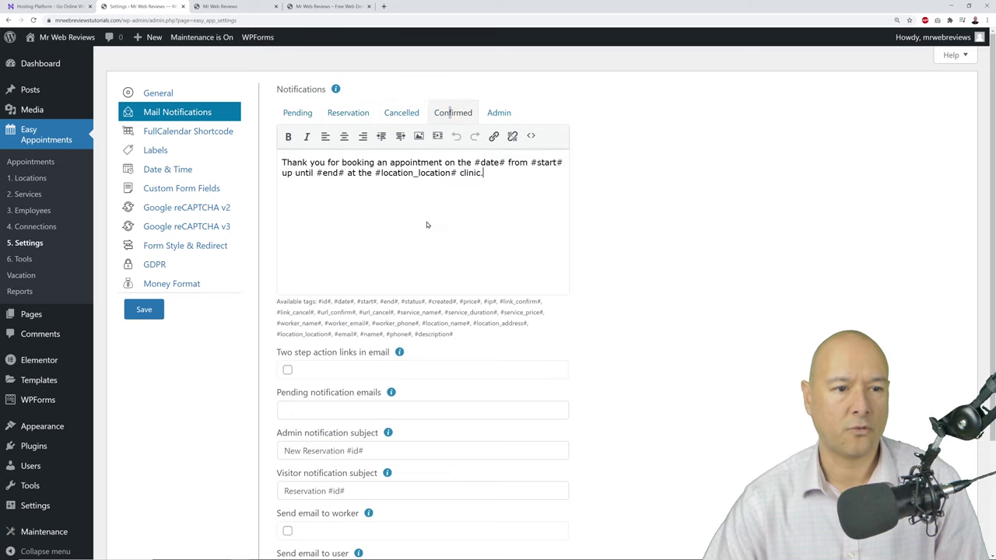
click(495, 114)
click(430, 222)
key(ctrl+v)
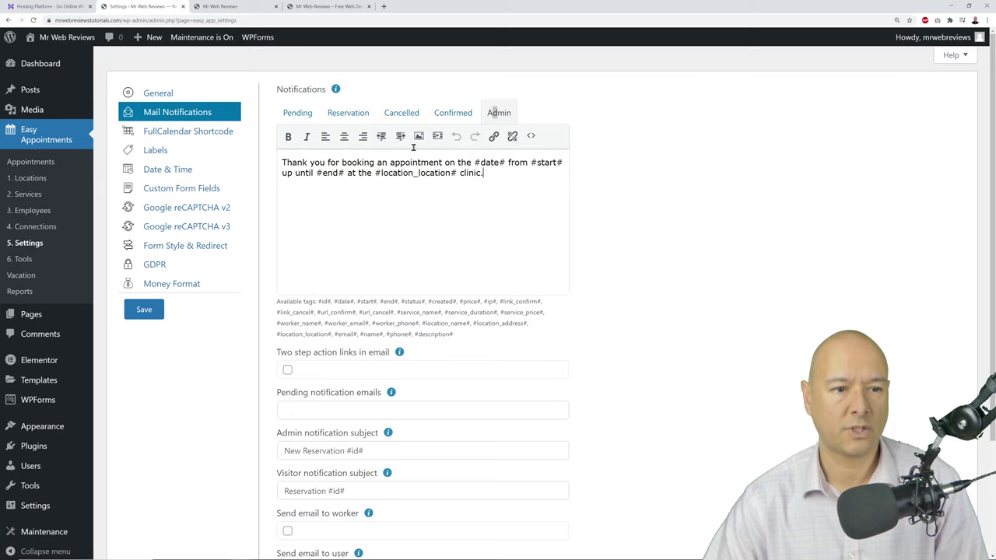
Add 'This is a CONFIRMATION email to let you know your appointment is booked.' to Reservation.
click(360, 114)
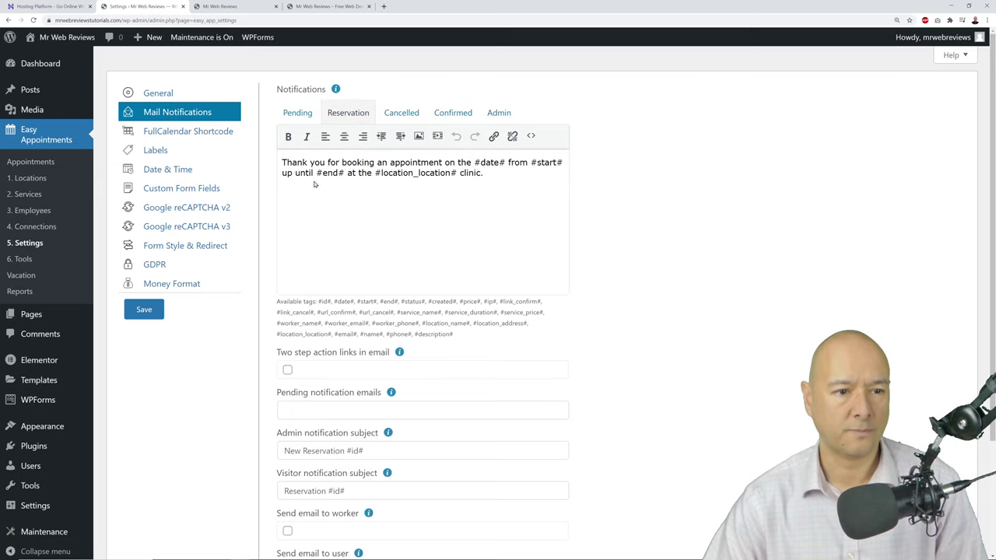
click(427, 268)
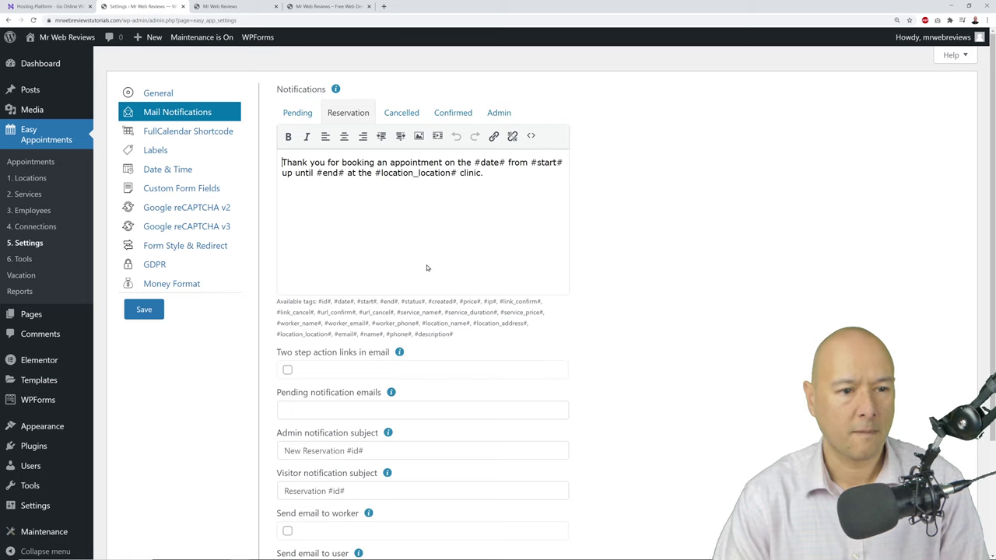
key(Return)
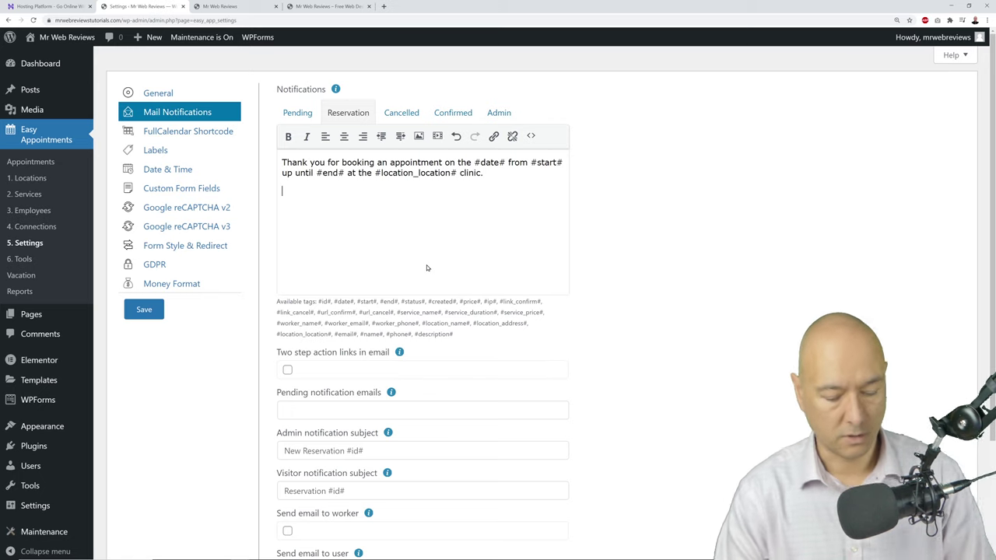
text(This is a CONFIRMATION email to let you know )
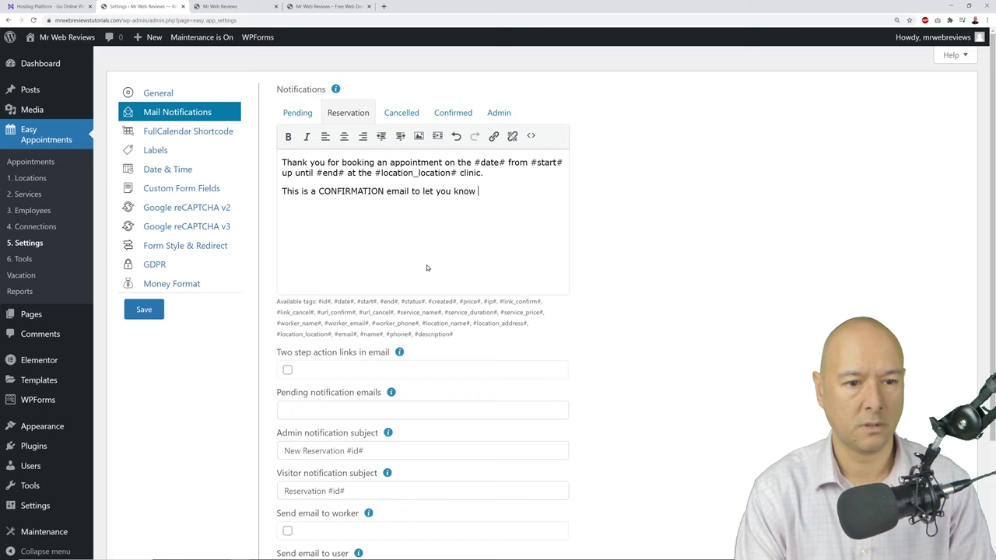
text(your appointment i)
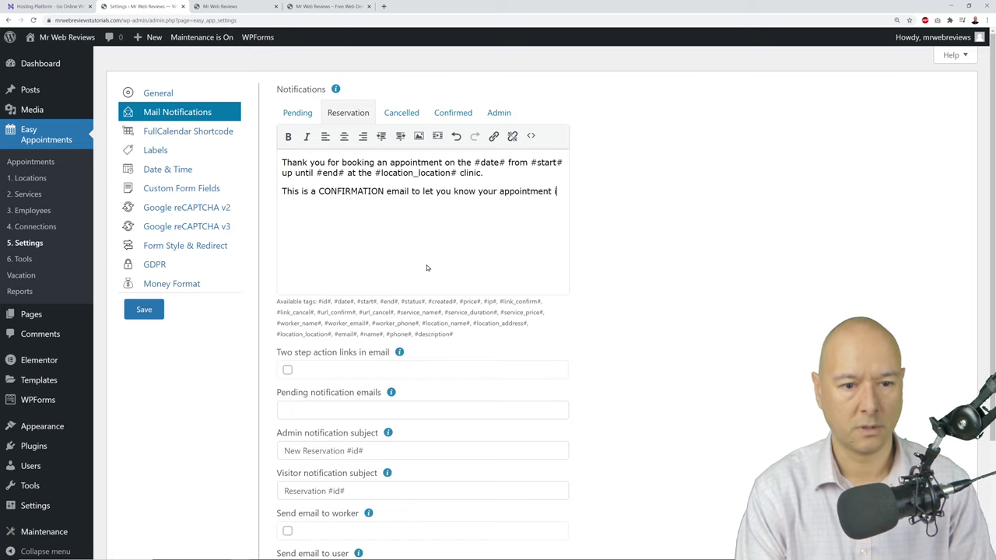
text(s booked.)
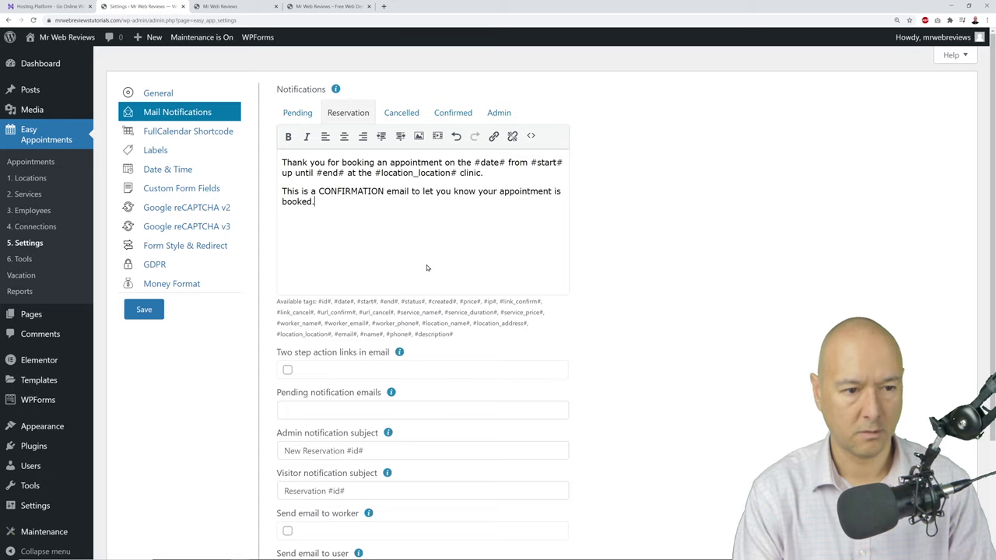
click(389, 113)
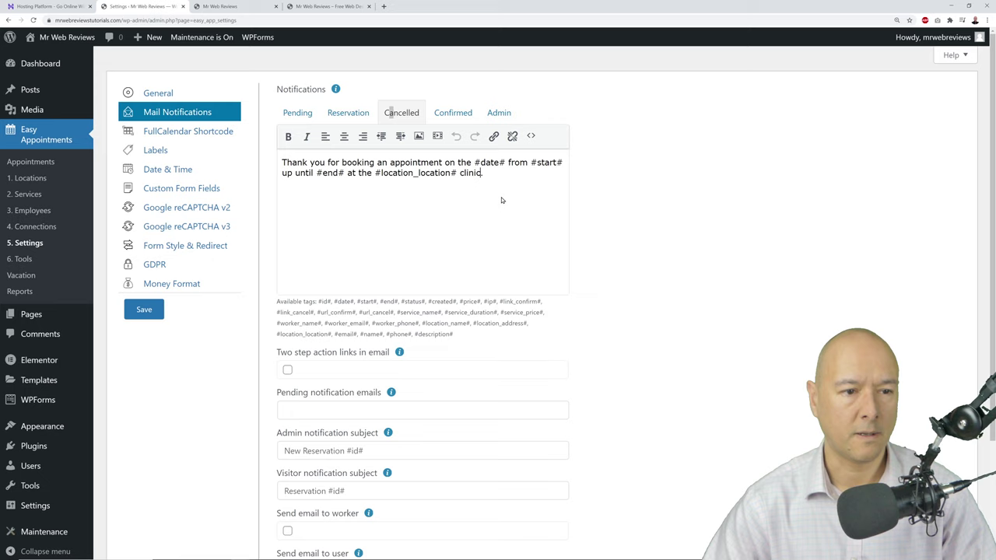
Add 'We can confirm that we have now cancelled your appointment.' to the Cancelled email.
key(Return)
key(Return)
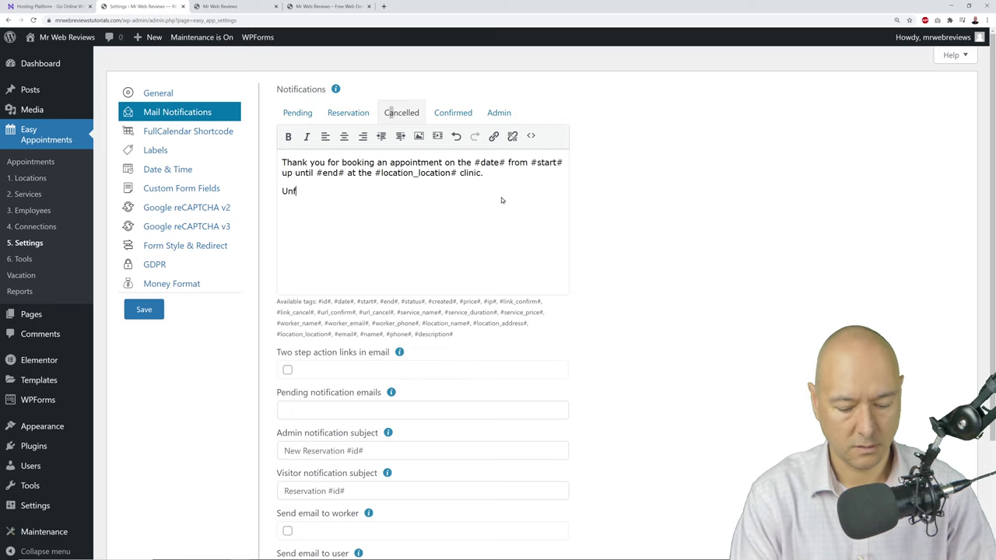
text(We ca)
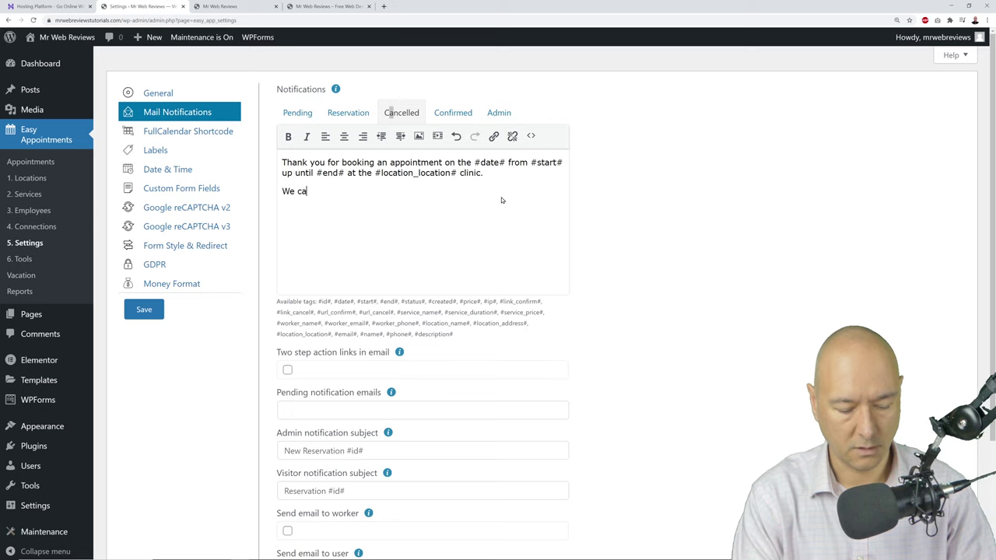
text(n confirm that )
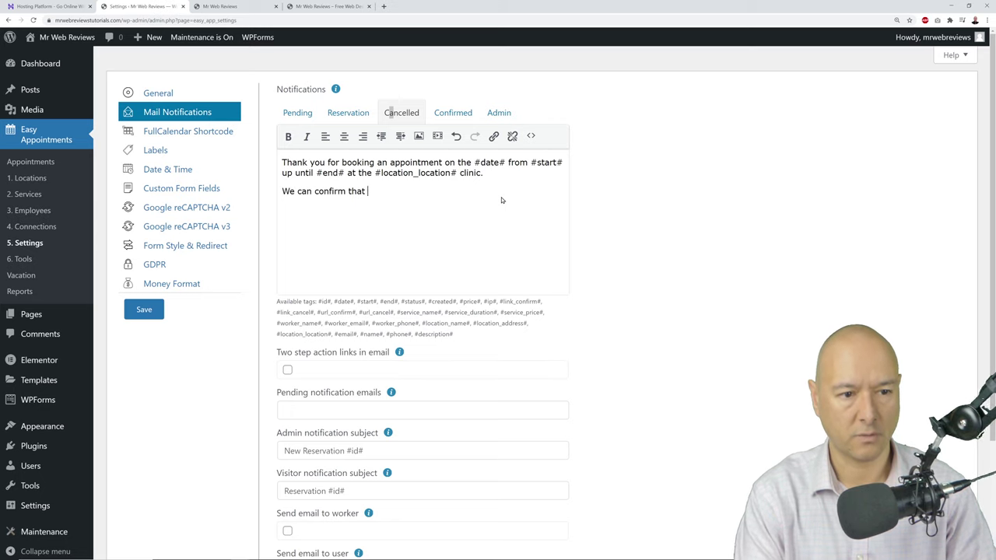
text(we have now)
text( can)
key(BackSpace)
text(an)
text(led )
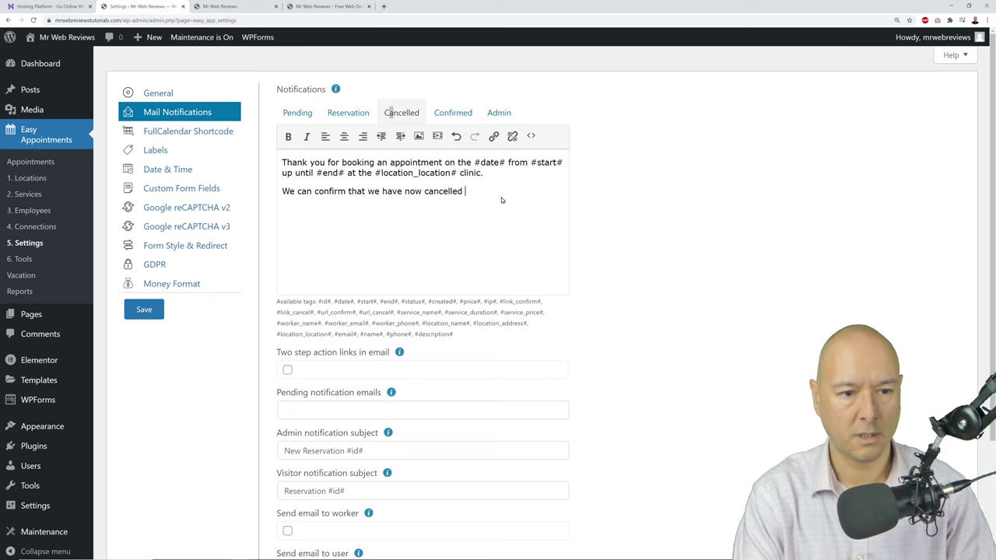
text(your appointment.)
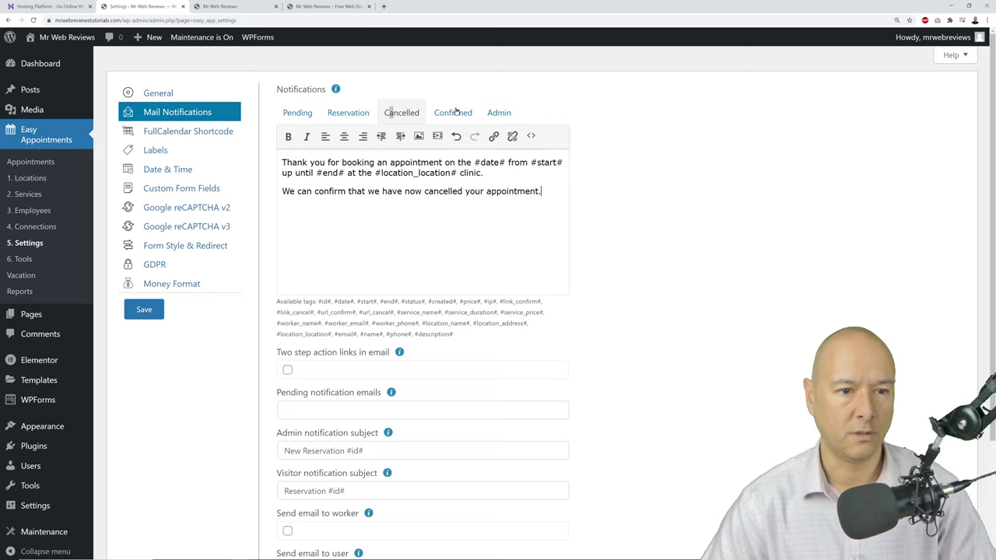
Copy the Reservation email's two paragraphs into the Confirmed email.
click(455, 113)
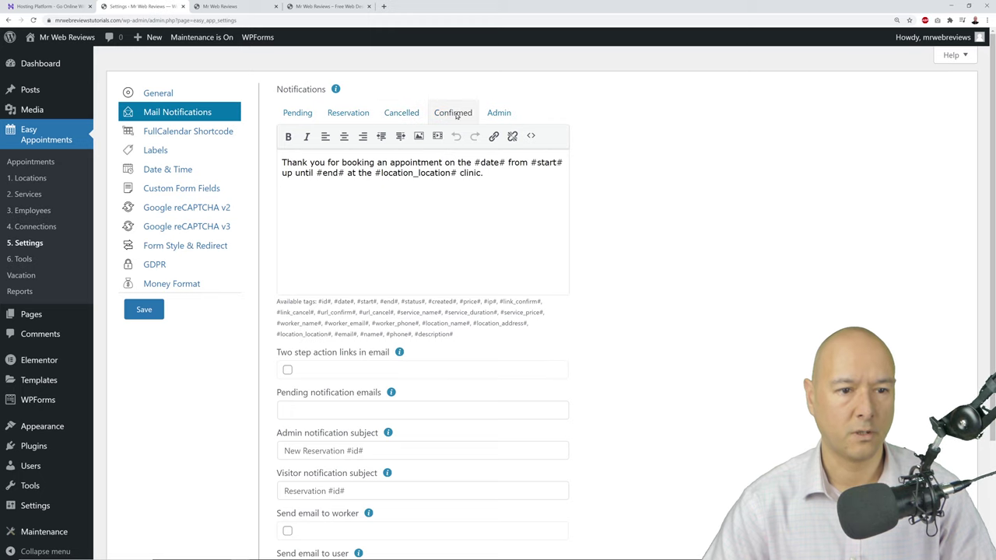
click(350, 113)
triple_click(423, 200)
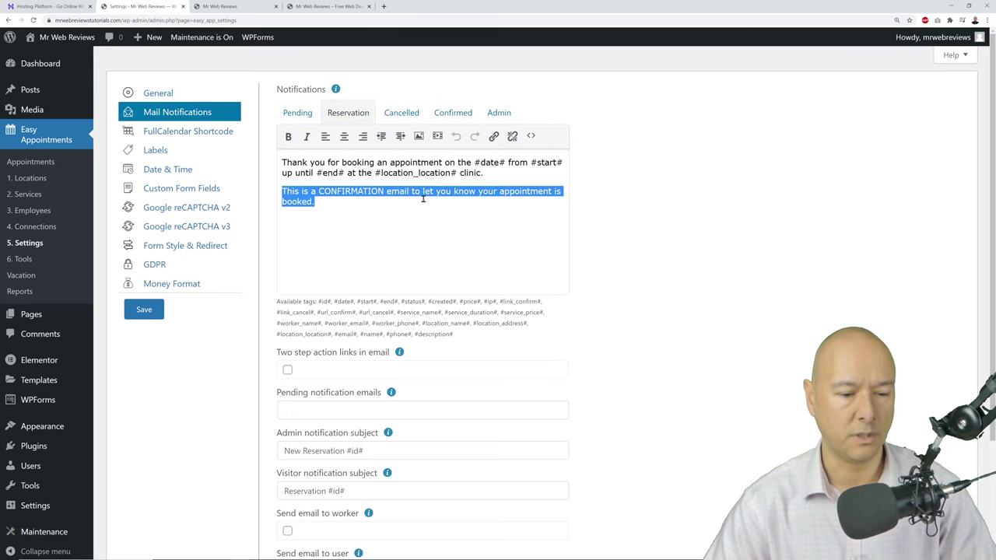
key(ctrl+a)
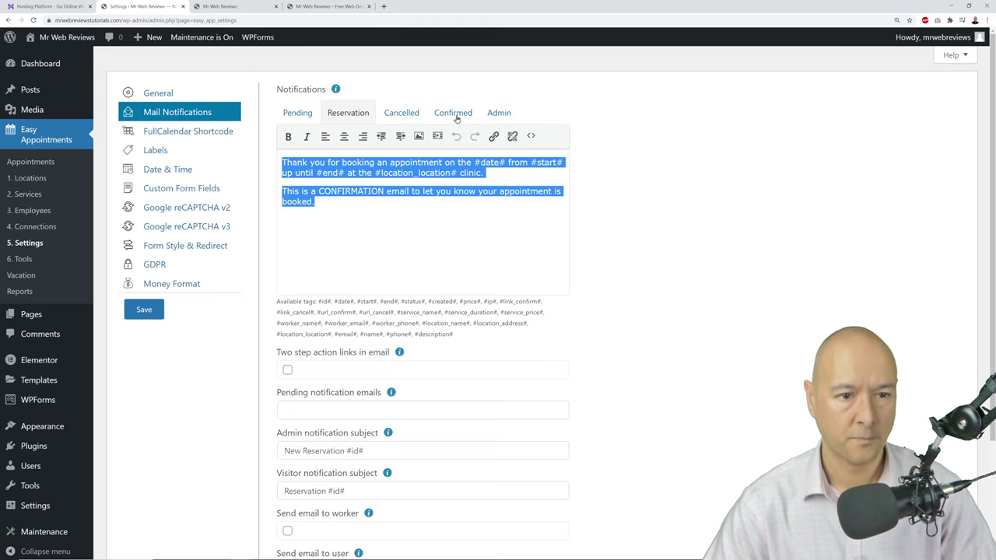
click(456, 116)
click(438, 222)
key(ctrl+a)
click(456, 113)
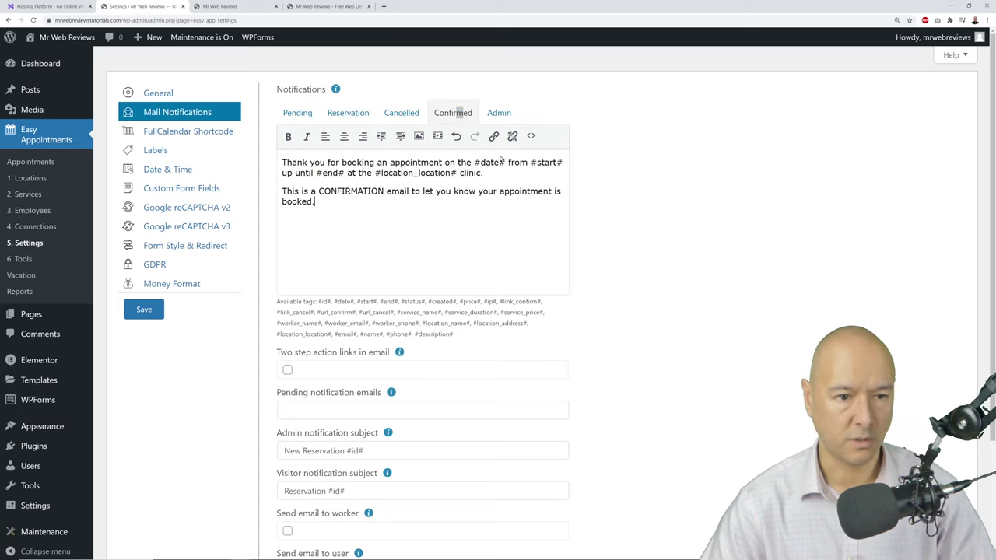
click(499, 114)
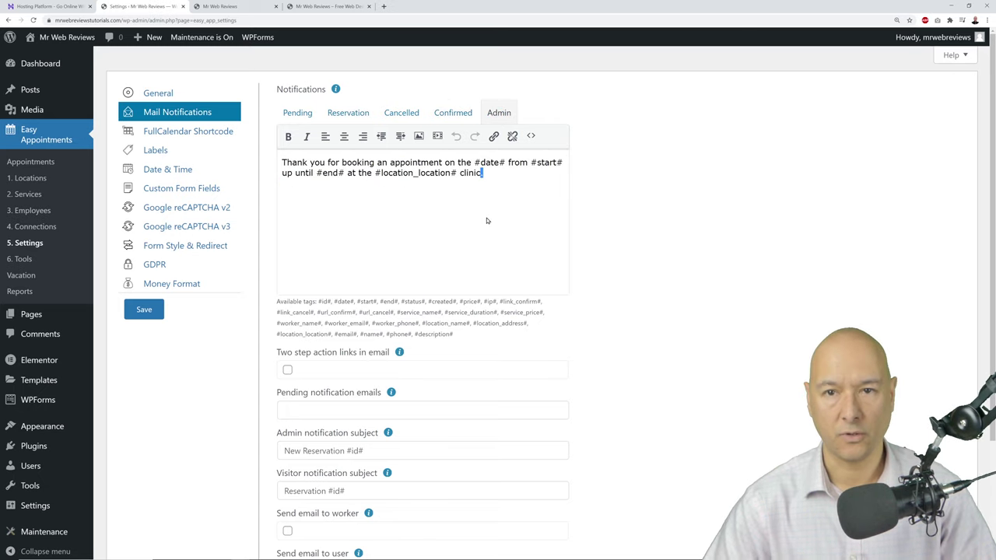
Replace the Admin email's opening words with 'NEW BOOKING' and put the date tag on its own line.
key(shift+Right)
key(shift+Right)
key(shift+Right)
key(shift+Right)
key(shift+Right)
key(shift+Right)
key(shift+Right)
key(shift+Right)
key(shift+Right)
key(shift+Right)
key(shift+Right)
key(shift+Right)
key(shift+Right)
key(shift+Right)
key(shift+Right)
key(shift+Right)
key(shift+Right)
key(shift+Right)
key(shift+Right)
key(shift+Right)
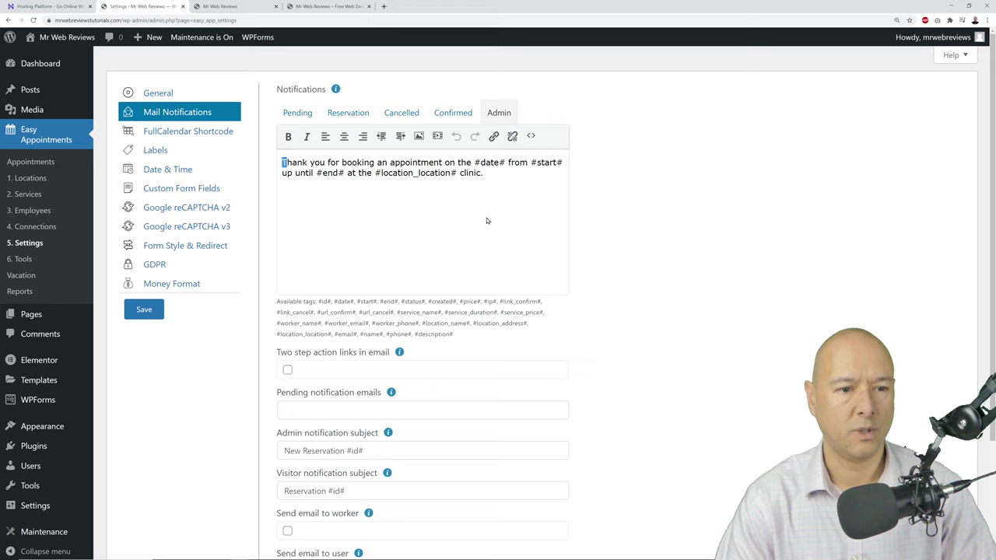
key(shift+Right)
key(shift+Right)
key(shift+Right)
key(shift+Right)
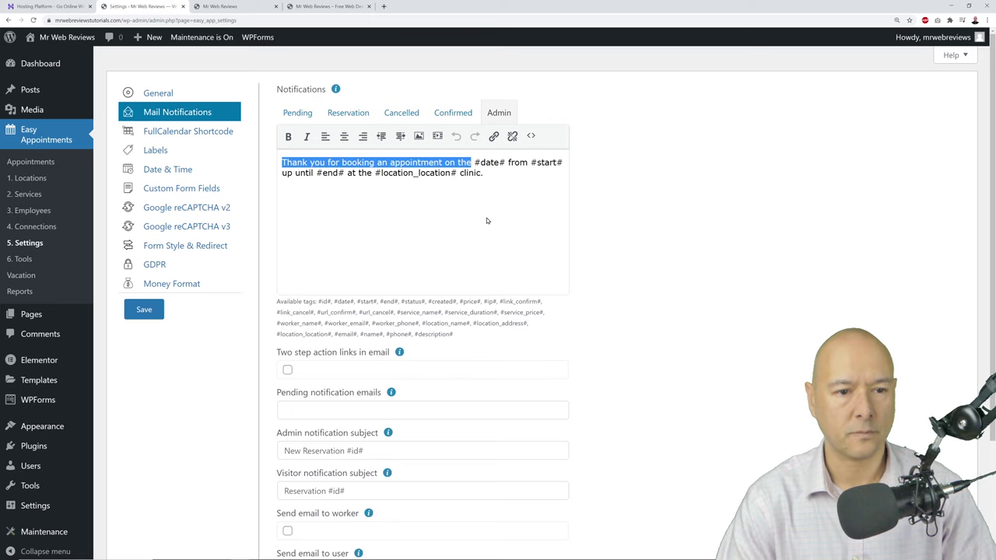
text(NERW)
key(BackSpace)
key(BackSpace)
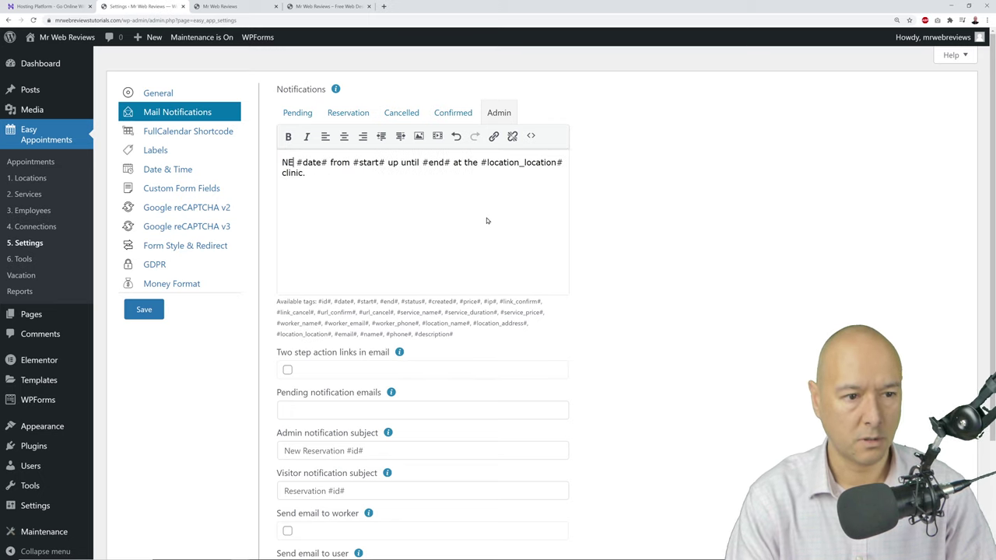
text(W BOOKING)
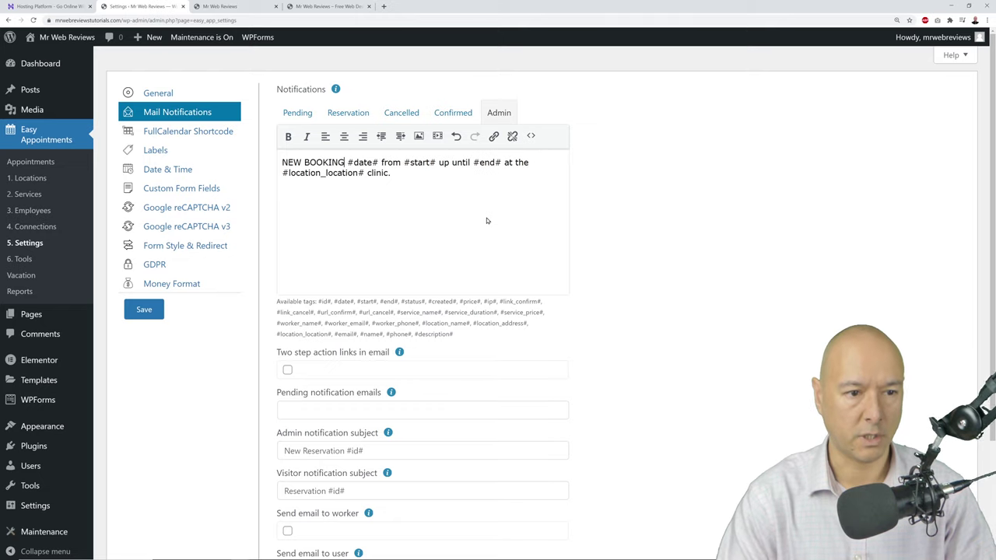
key(Return)
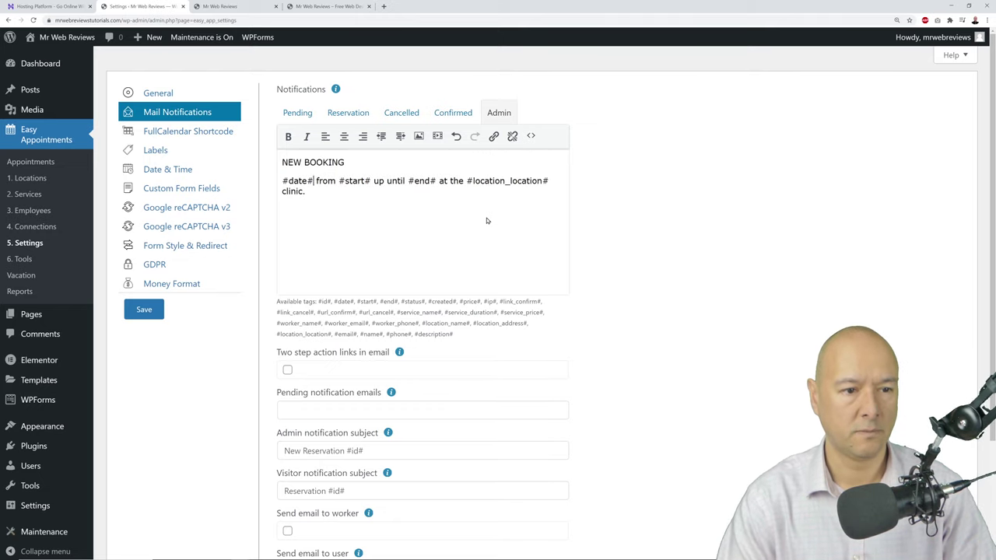
Remove 'from' and 'at the' so the start time and location tags each sit on their own line.
key(shift+Right)
key(shift+Right)
key(shift+Right)
key(shift+Right)
key(shift+Right)
key(BackSpace)
key(Return)
key(Return)
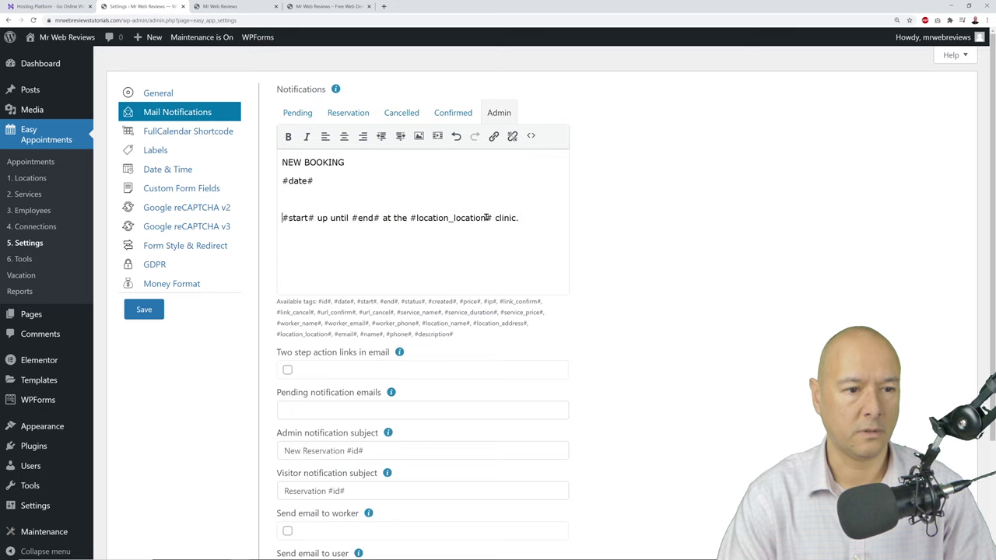
key(BackSpace)
key(ctrl+Right)
key(ctrl+Right)
key(ctrl+Right)
key(ctrl+Right)
key(Right)
key(shift+Right)
key(shift+Right)
key(shift+Right)
key(shift+Right)
key(shift+Right)
key(shift+Right)
key(shift+Right)
key(BackSpace)
key(Return)
key(BackSpace)
key(BackSpace)
key(BackSpace)
key(BackSpace)
key(BackSpace)
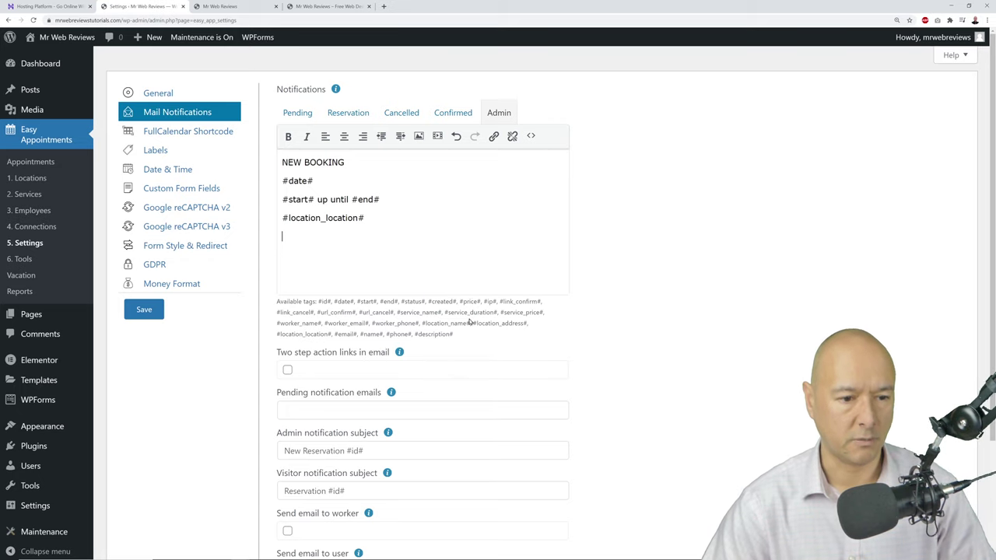
Append 'for Dr. ' followed by the #worker_name# tag copied from Available tags, then save.
text(for Dr.)
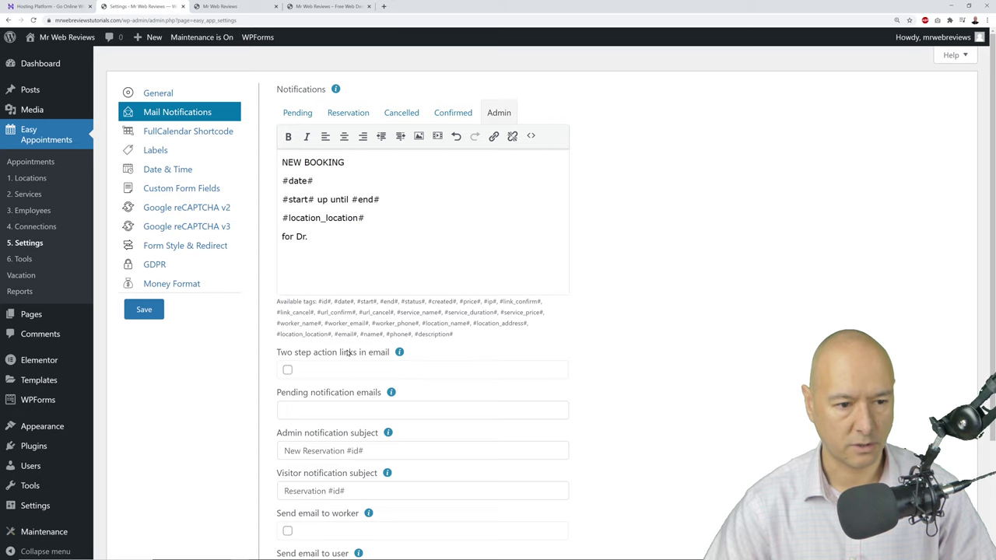
drag(278, 326, 322, 325)
key(ctrl+c)
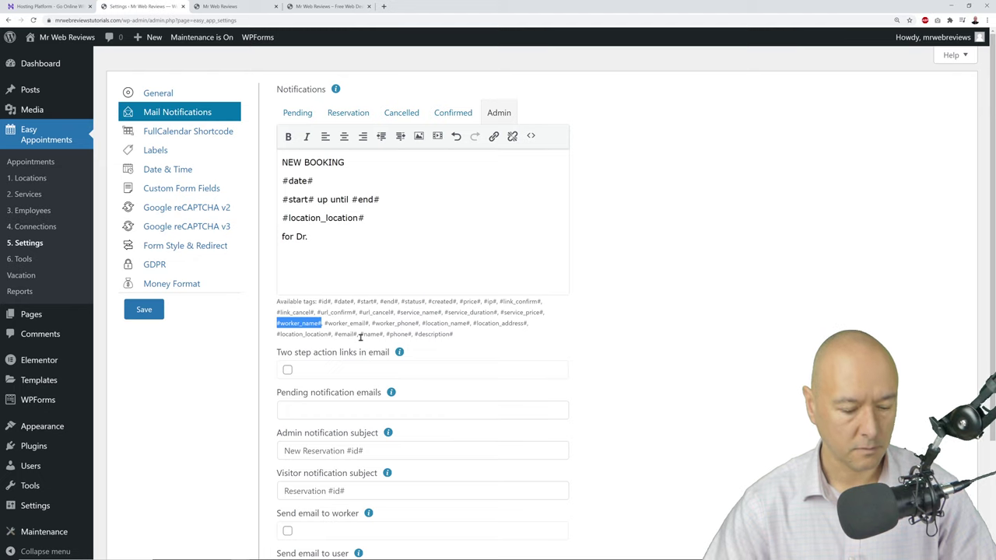
click(335, 239)
key(ctrl+v)
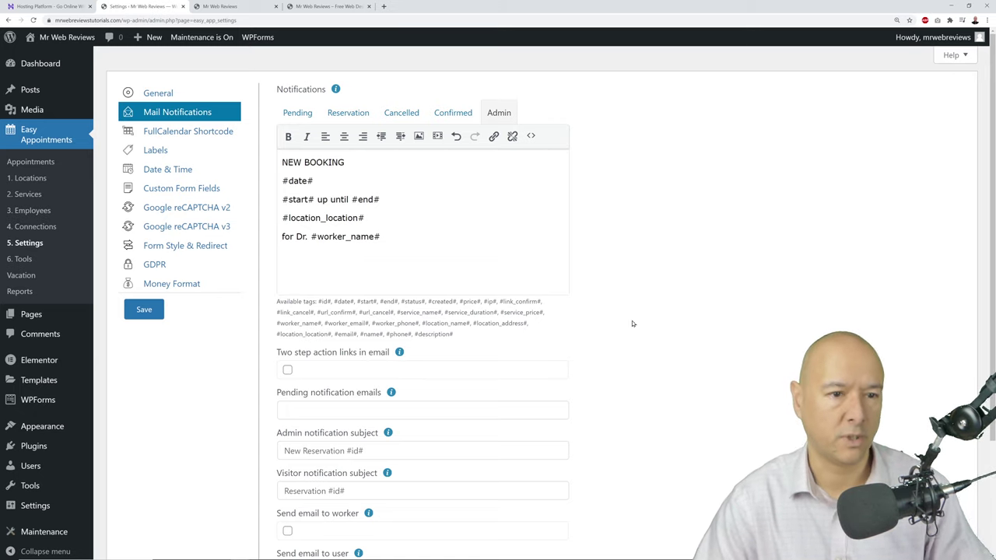
click(144, 309)
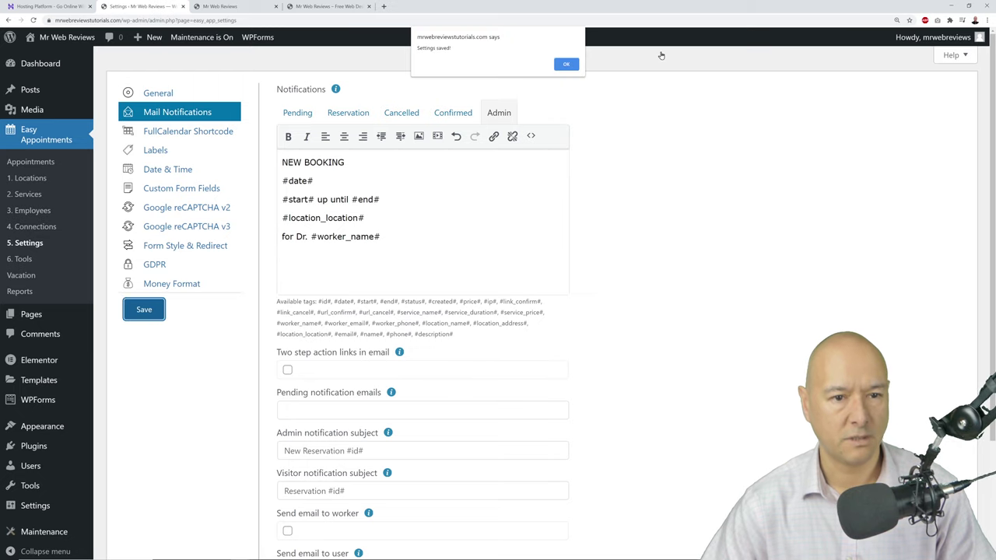
Tick 'Send email to user' in the notification settings and save.
click(568, 65)
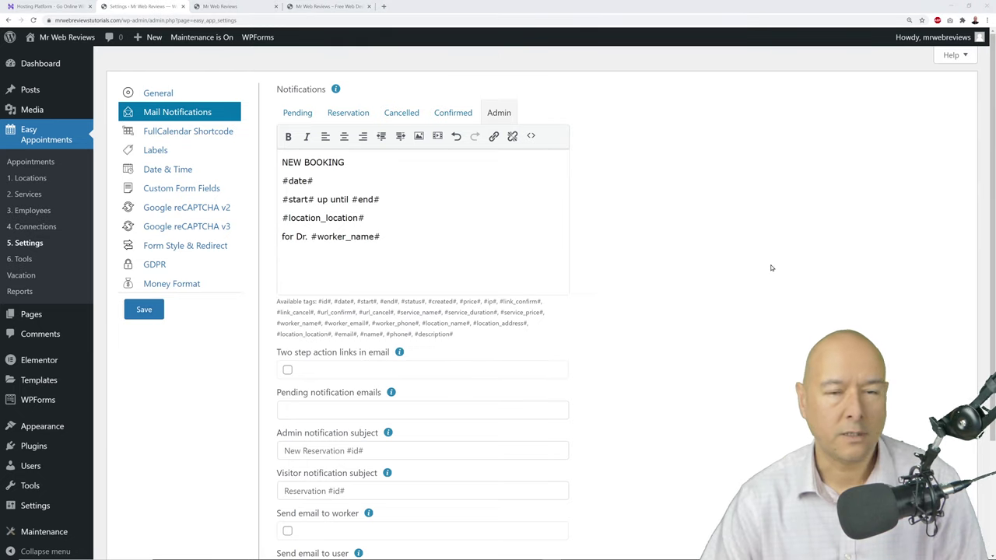
scroll(771, 268, down, 3)
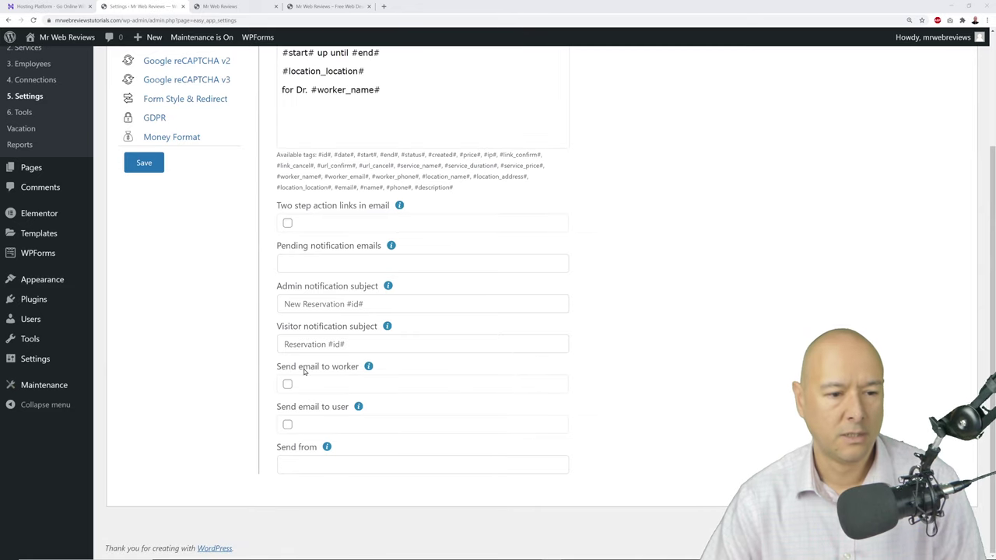
mouse_move(366, 368)
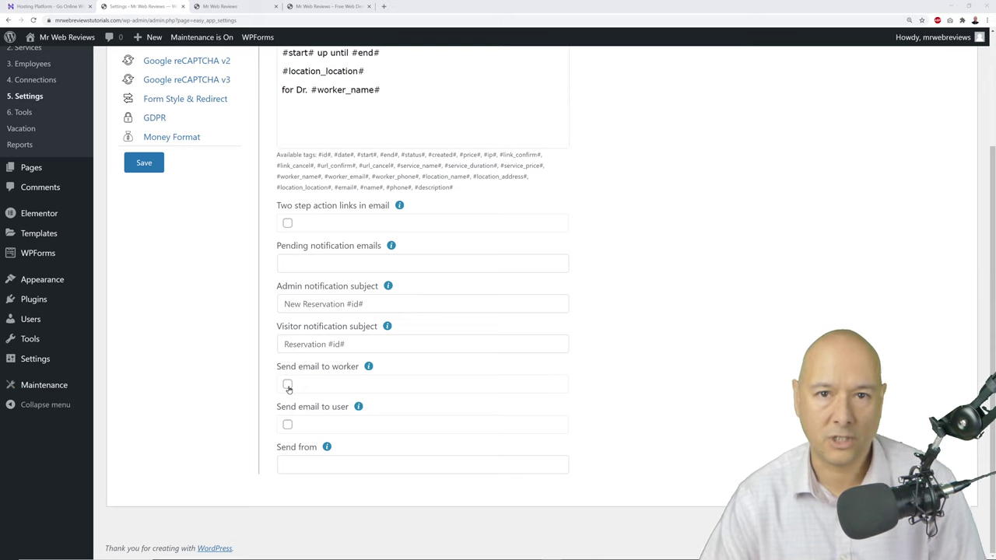
click(288, 426)
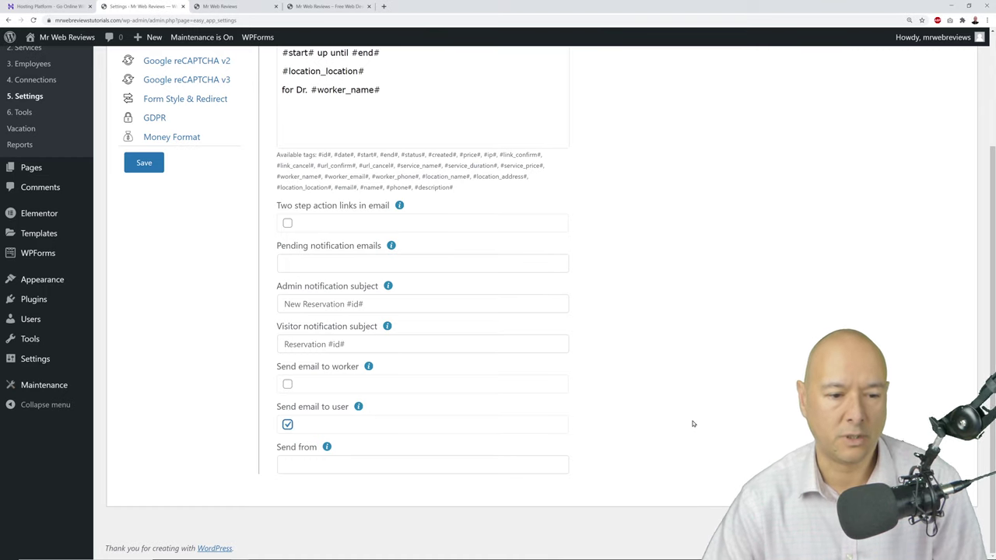
scroll(693, 425, up, 3)
click(144, 309)
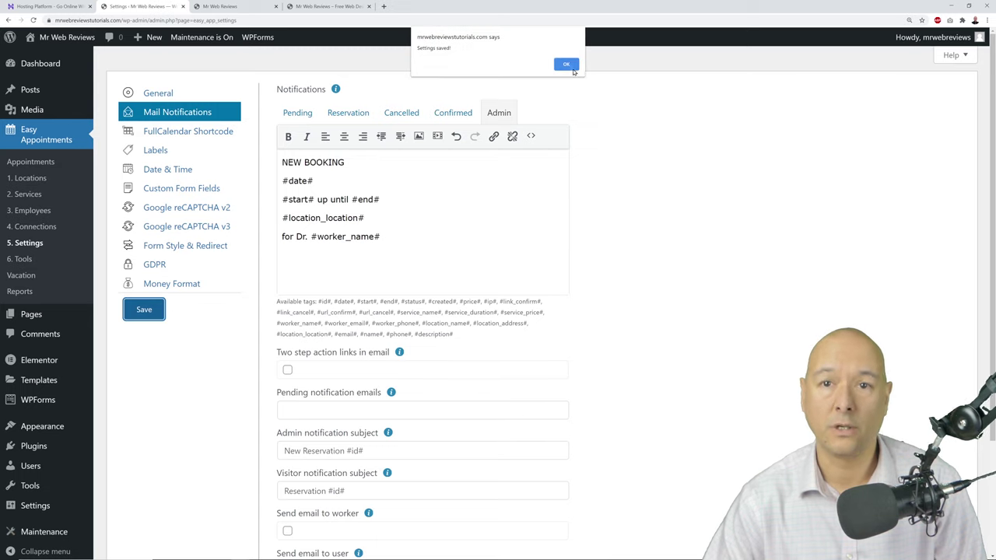
Dismiss the save notice and move on to the Labels settings via FullCalendar Shortcode.
click(566, 65)
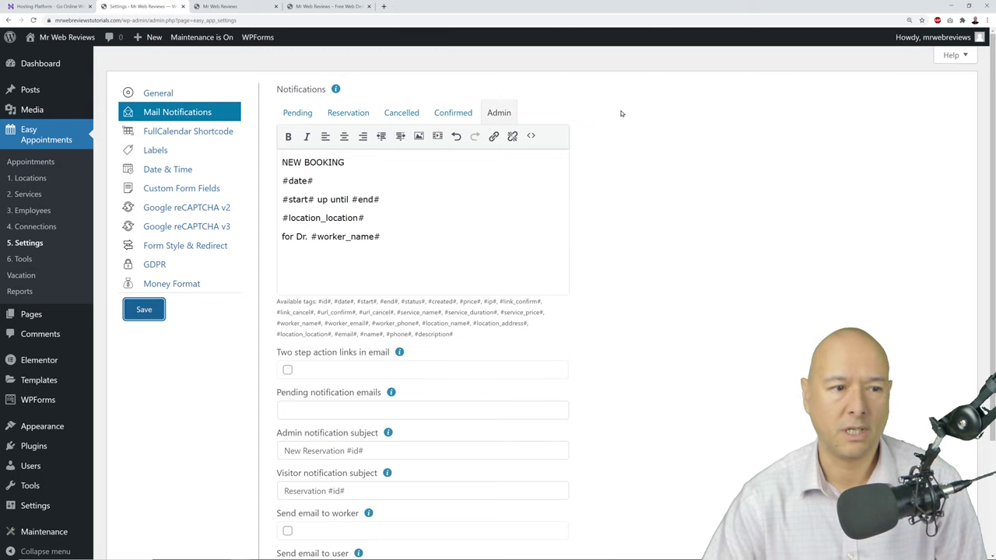
click(213, 133)
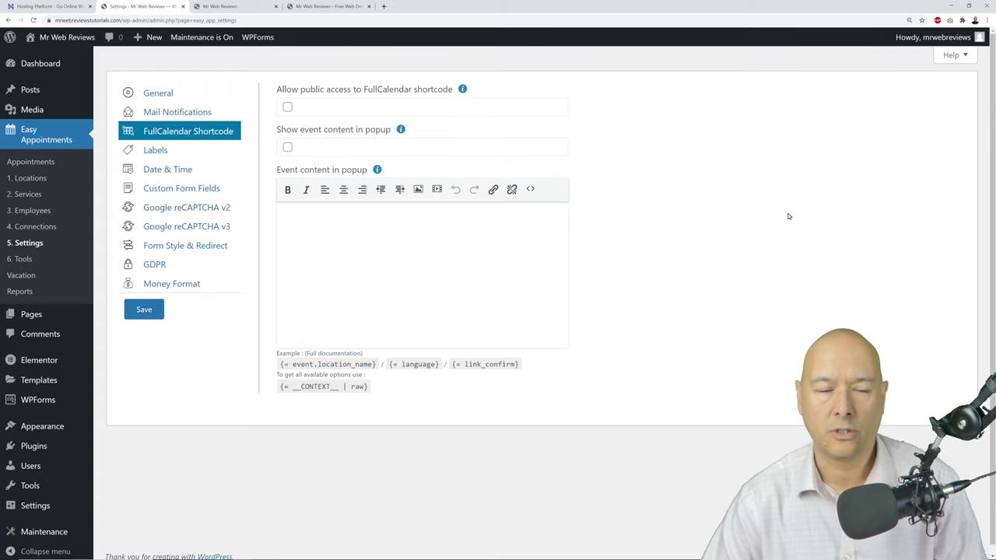
click(165, 152)
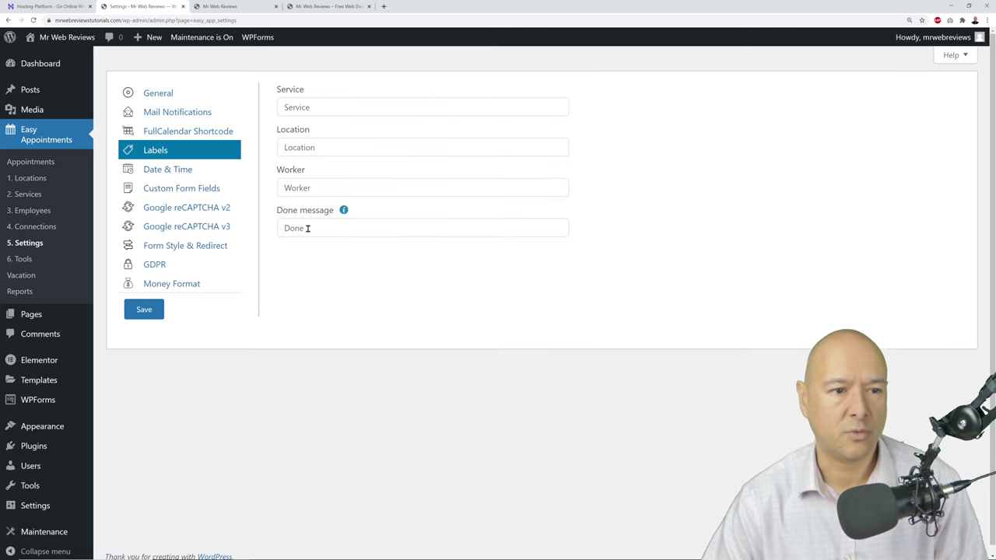
Inspect the Service label but leave it unchanged, then switch to the Date & Time settings.
click(312, 104)
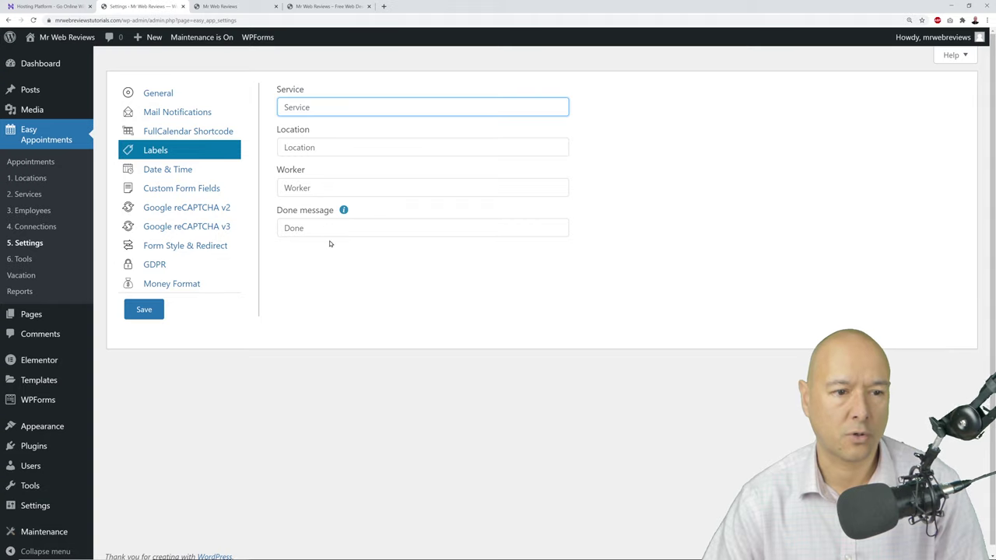
click(337, 265)
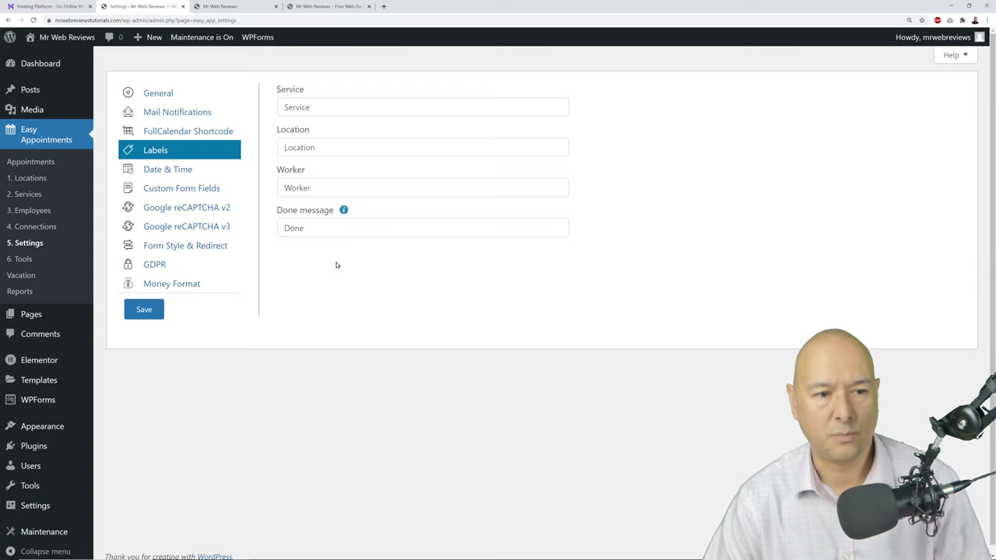
drag(283, 109, 317, 108)
click(651, 193)
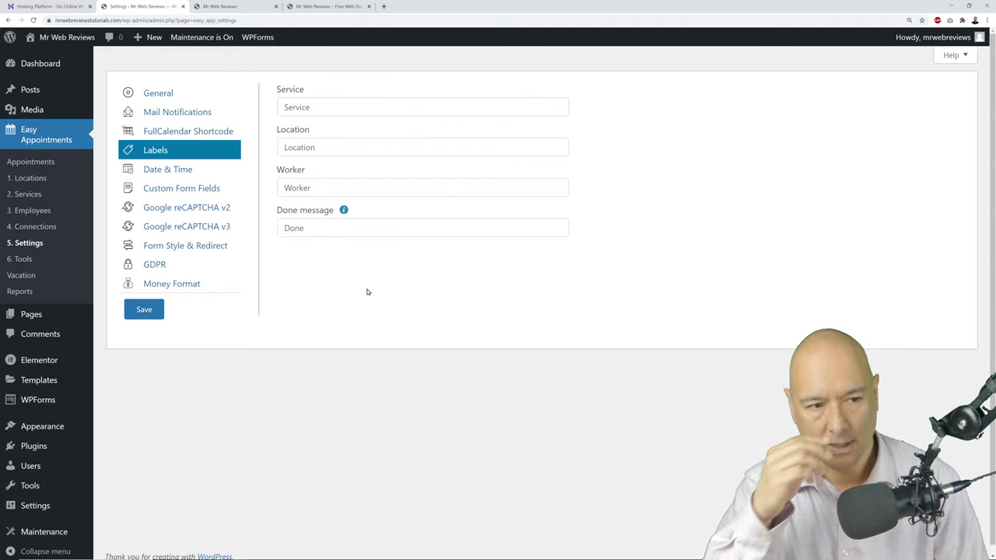
click(167, 175)
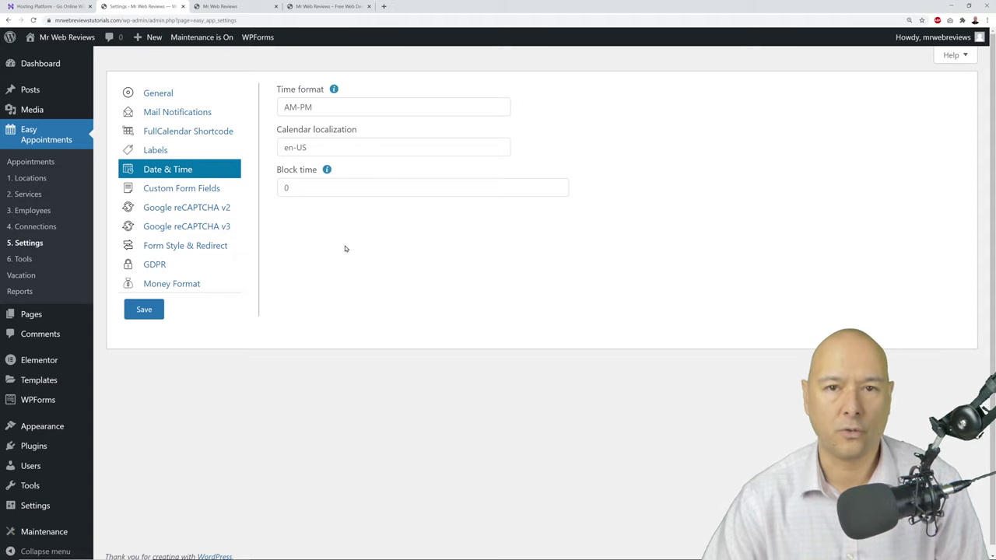
Keep the time format at AM-PM and calendar localization at en-US, and save.
click(447, 105)
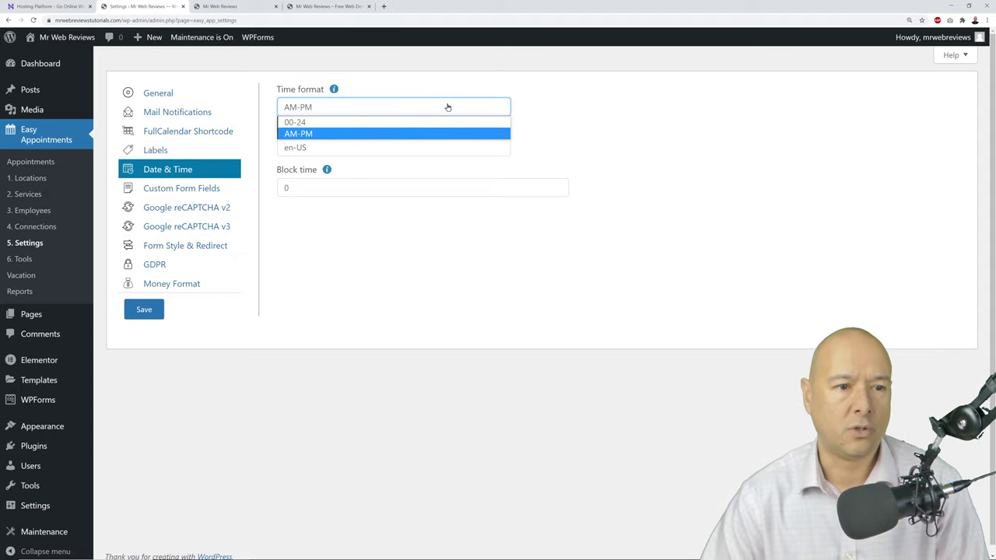
click(404, 123)
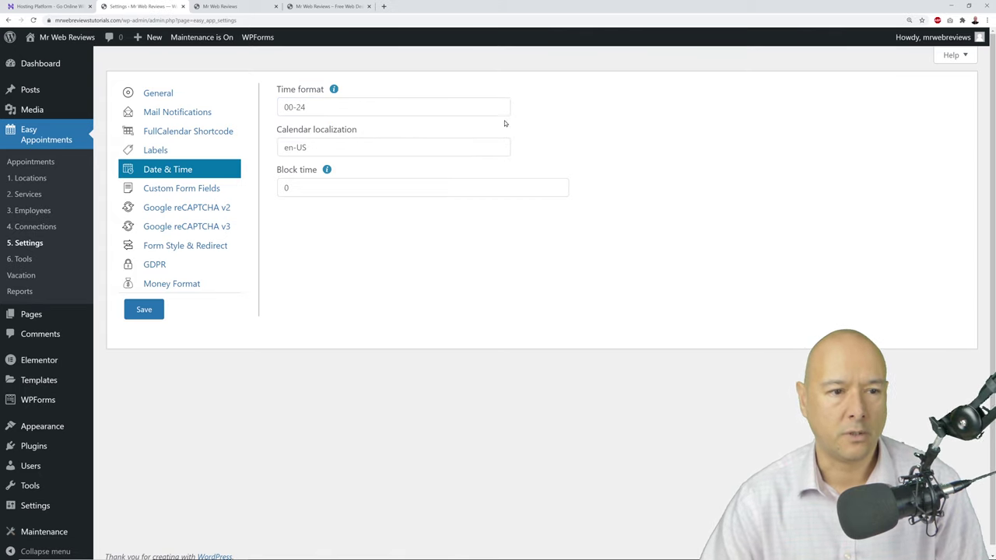
click(456, 109)
click(420, 133)
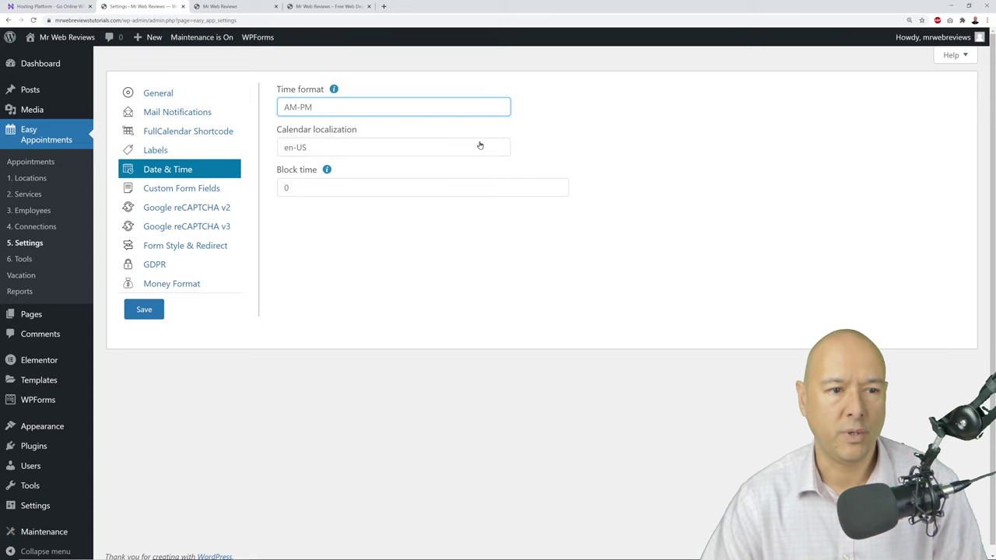
click(547, 149)
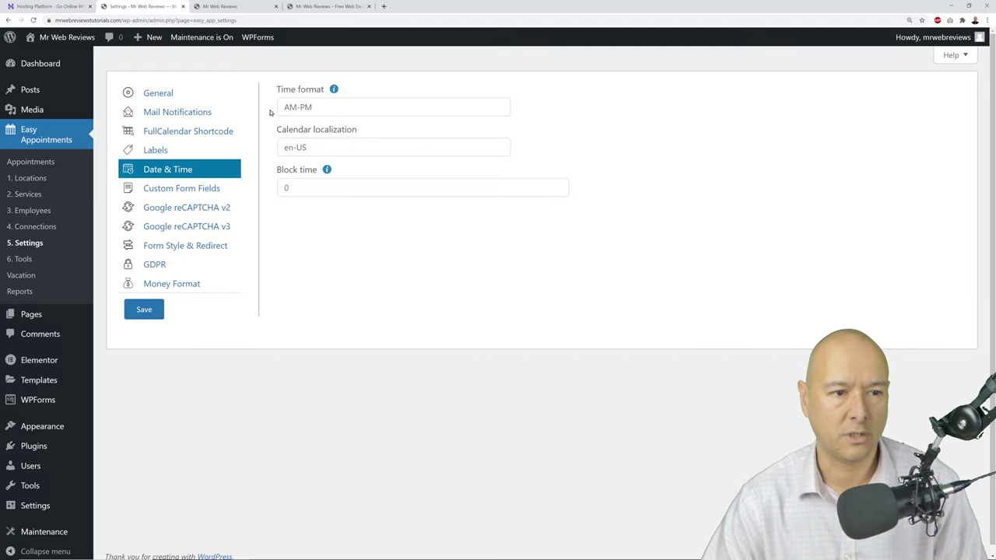
click(372, 152)
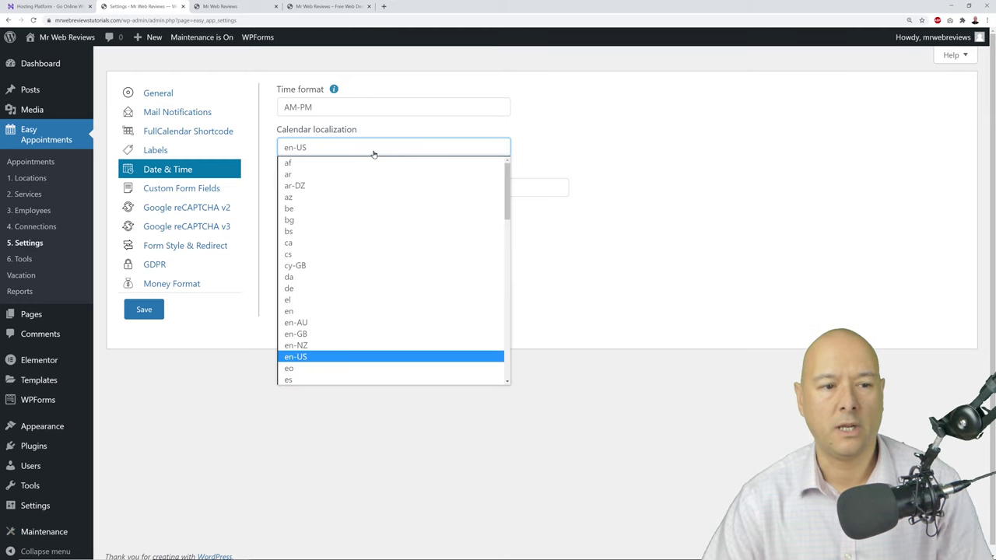
click(374, 153)
click(581, 164)
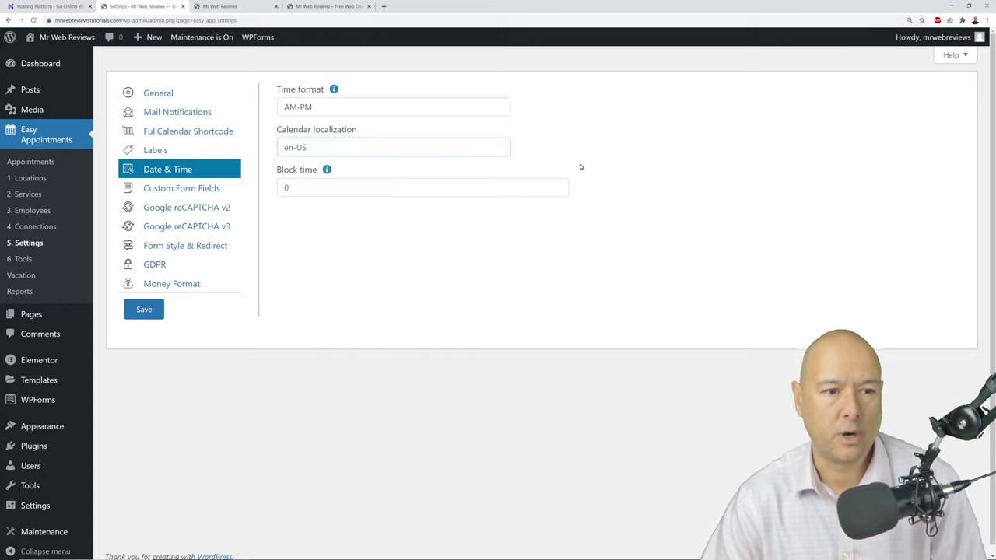
click(140, 311)
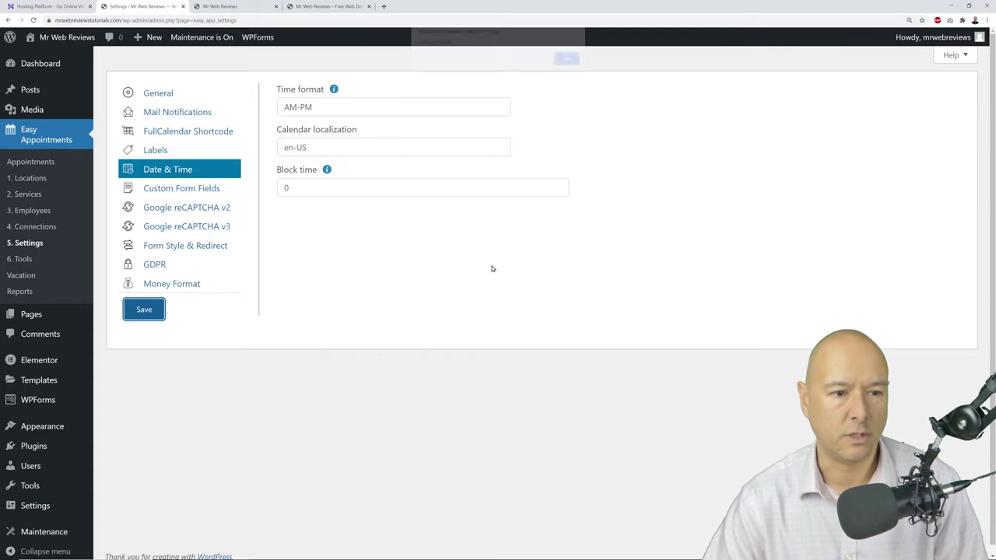
key(Return)
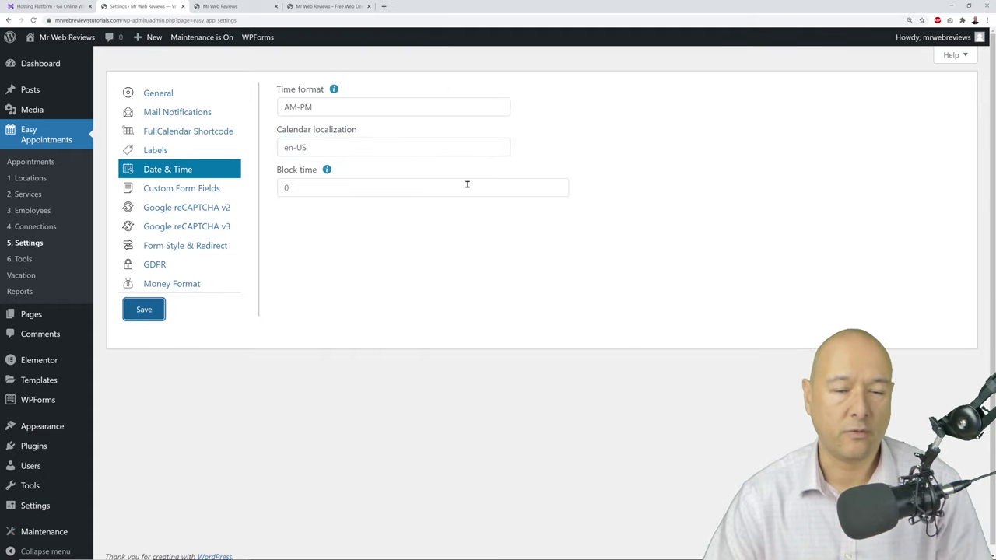
Set the block time to 10 minutes and save the Date & Time settings.
click(284, 189)
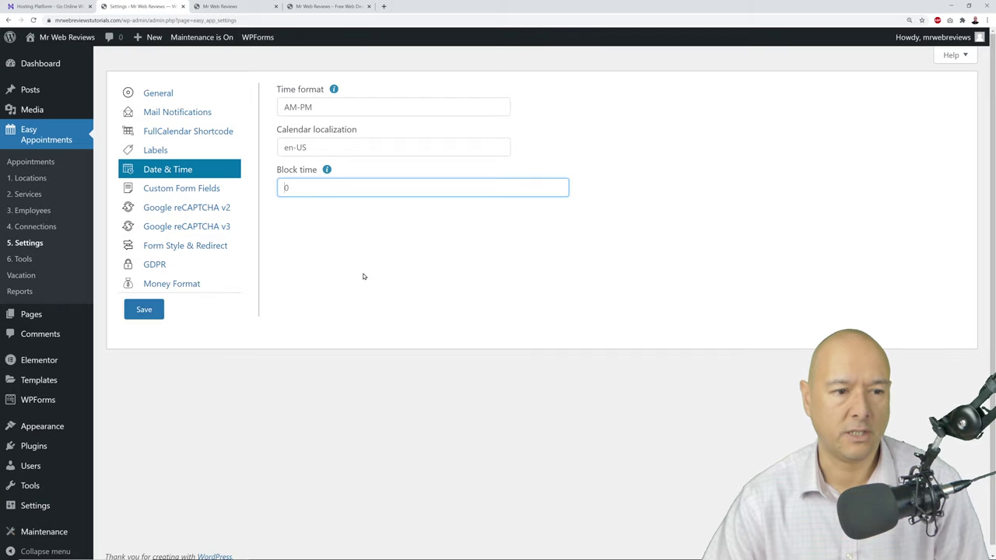
text(1)
click(379, 265)
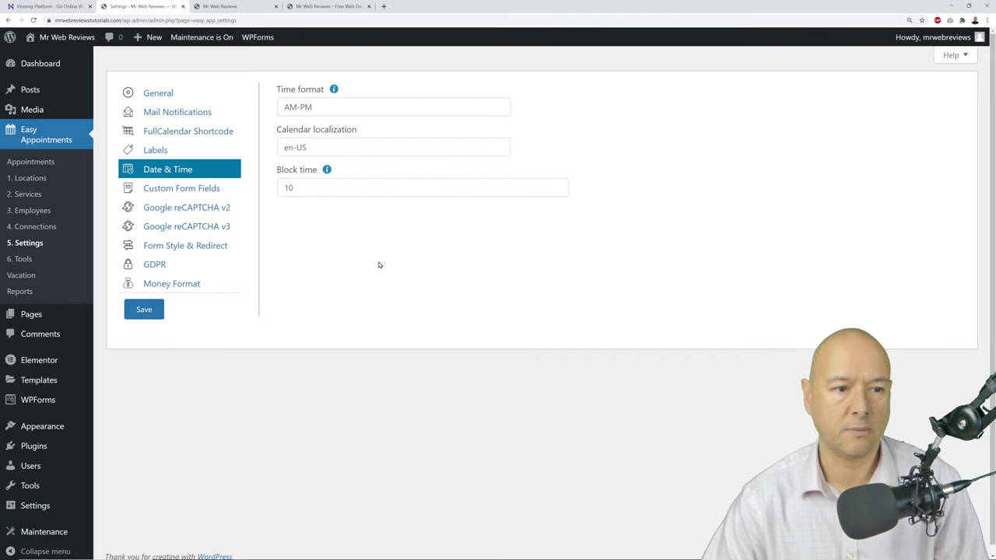
click(144, 309)
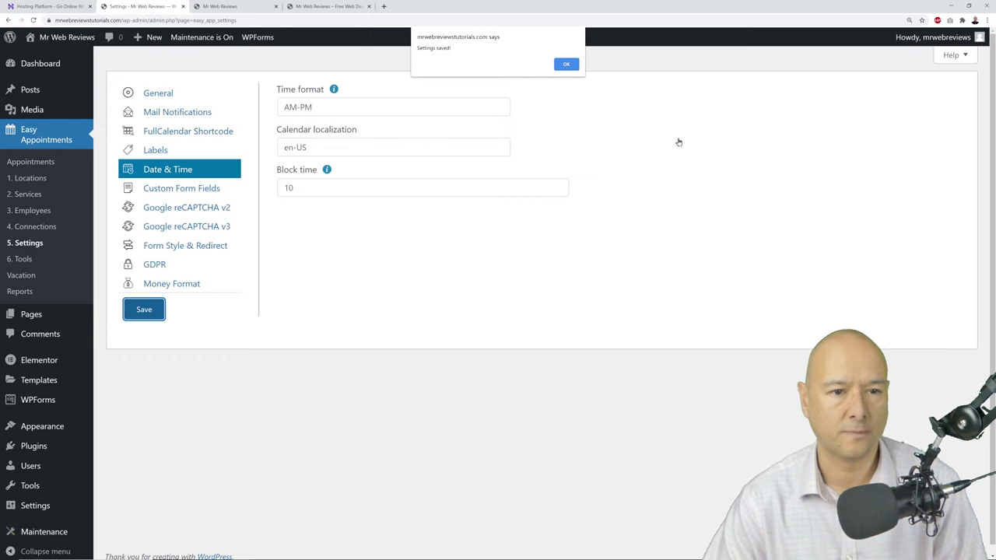
click(566, 64)
mouse_move(327, 172)
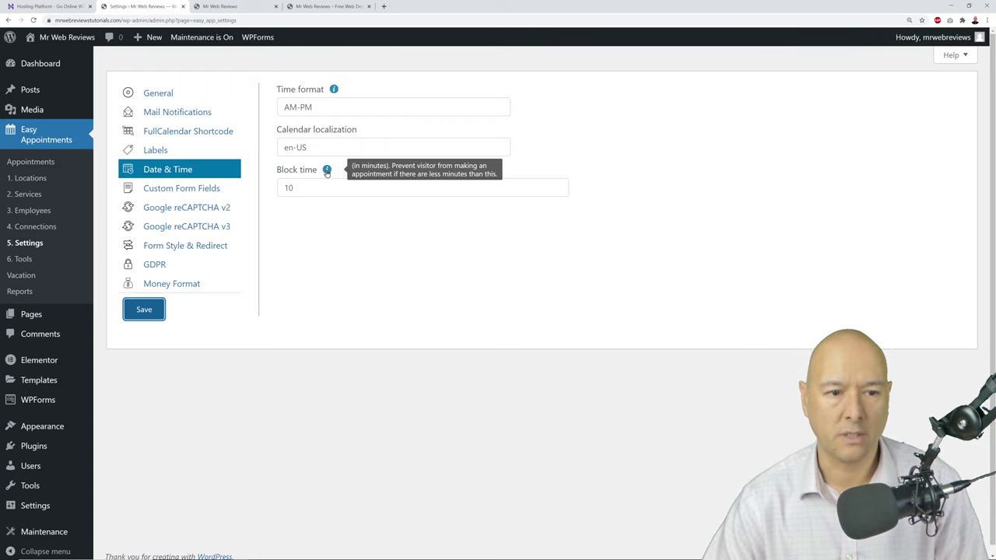
click(332, 283)
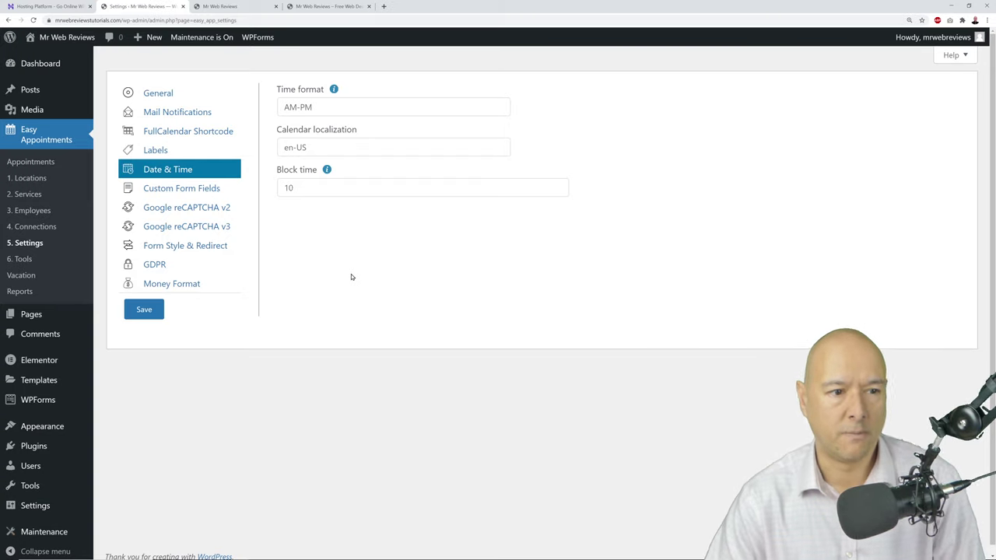
click(210, 188)
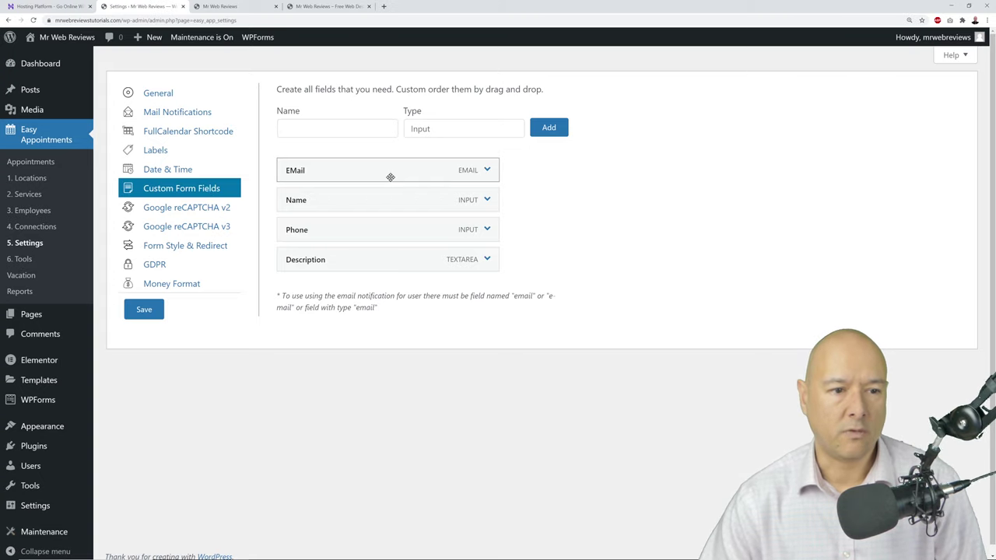
click(224, 8)
scroll(507, 319, up, 7)
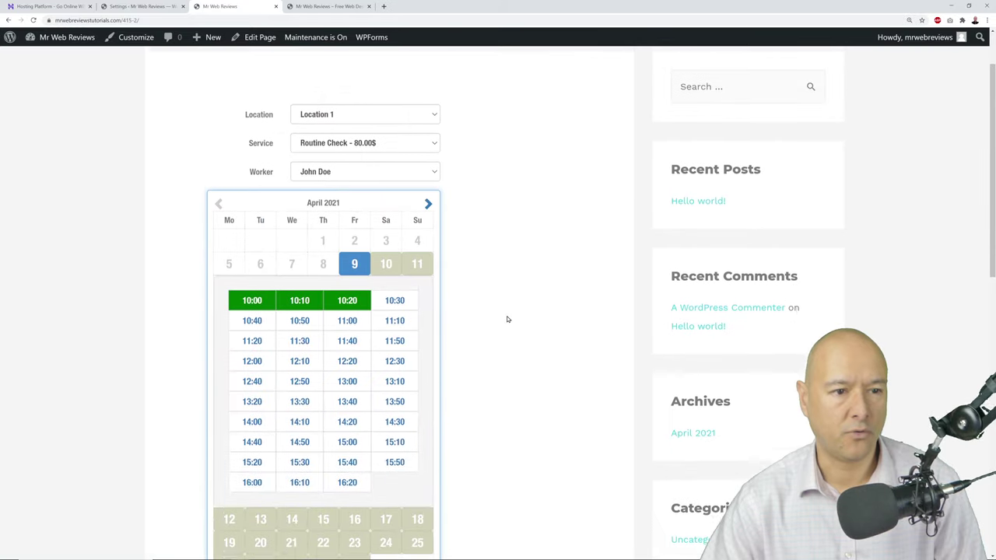
scroll(506, 319, up, 2)
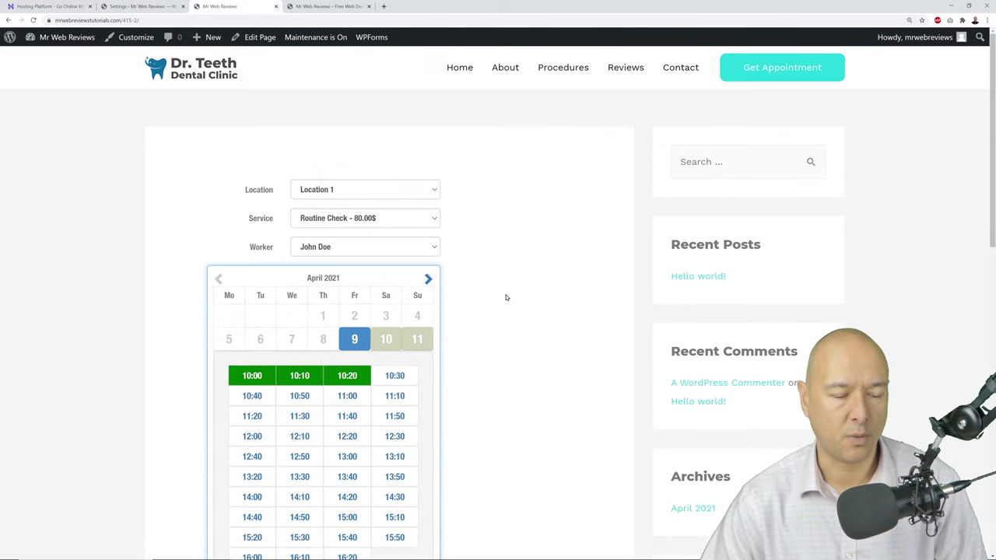
scroll(513, 298, down, 7)
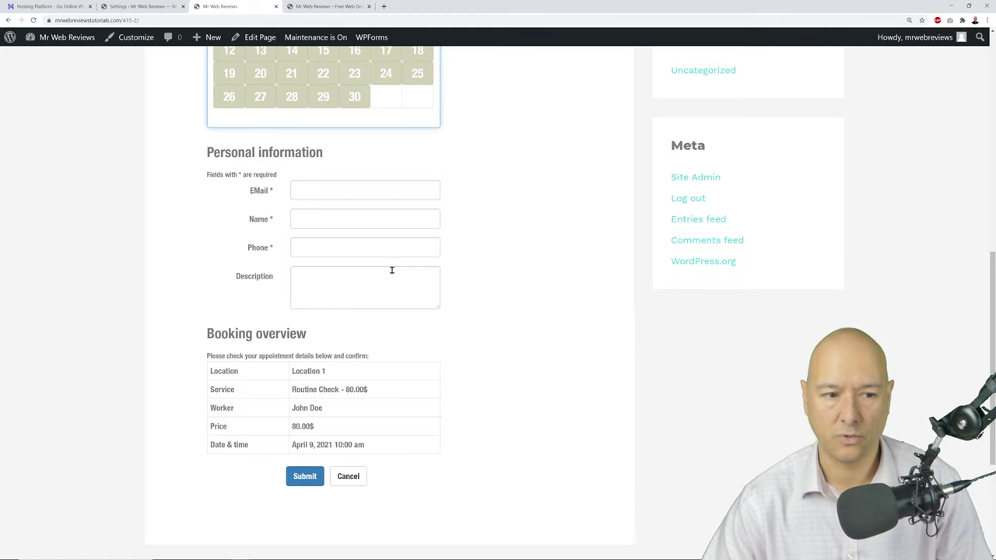
click(140, 6)
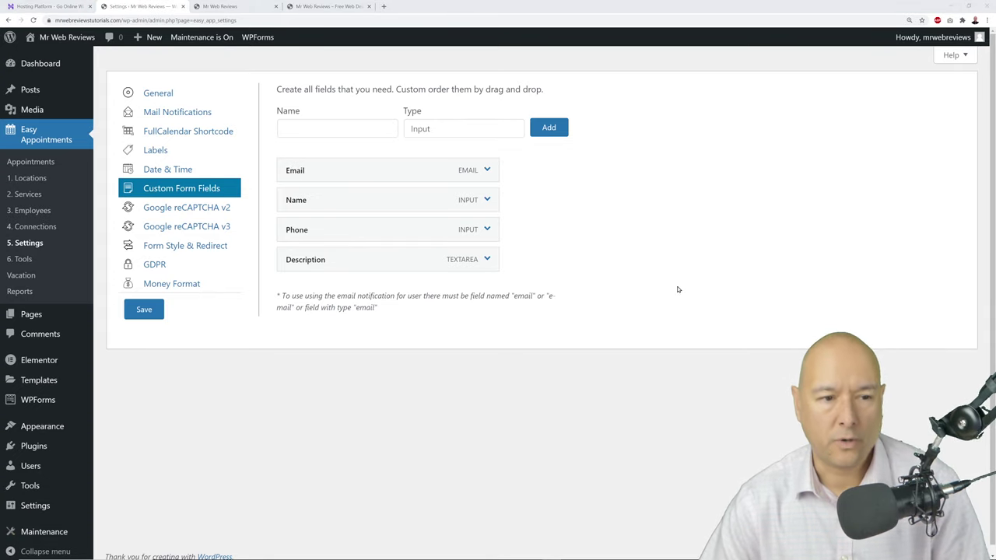
Expand and delete the Phone custom field, then click into the new-field Name box.
click(488, 230)
scroll(544, 235, down, 2)
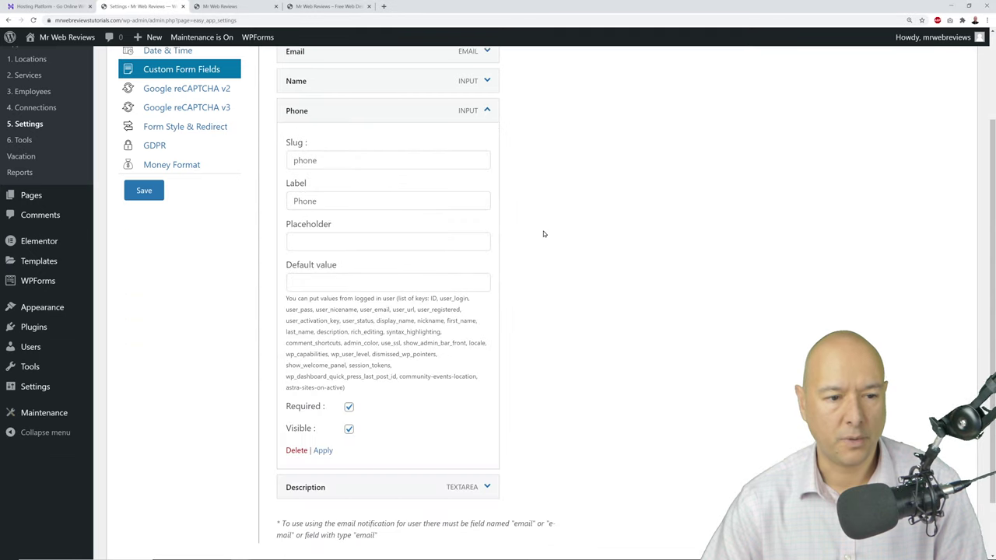
scroll(544, 234, down, 1)
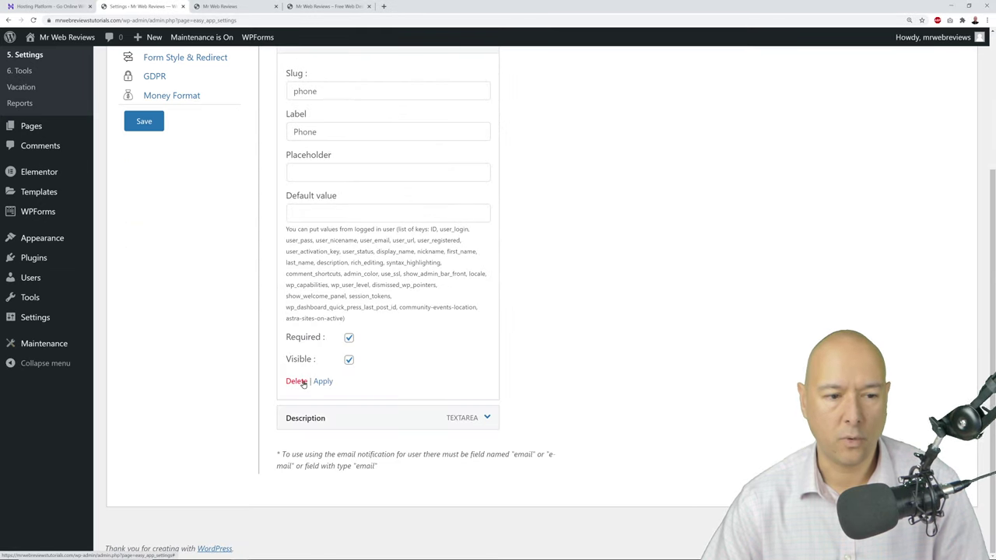
scroll(528, 375, up, 2)
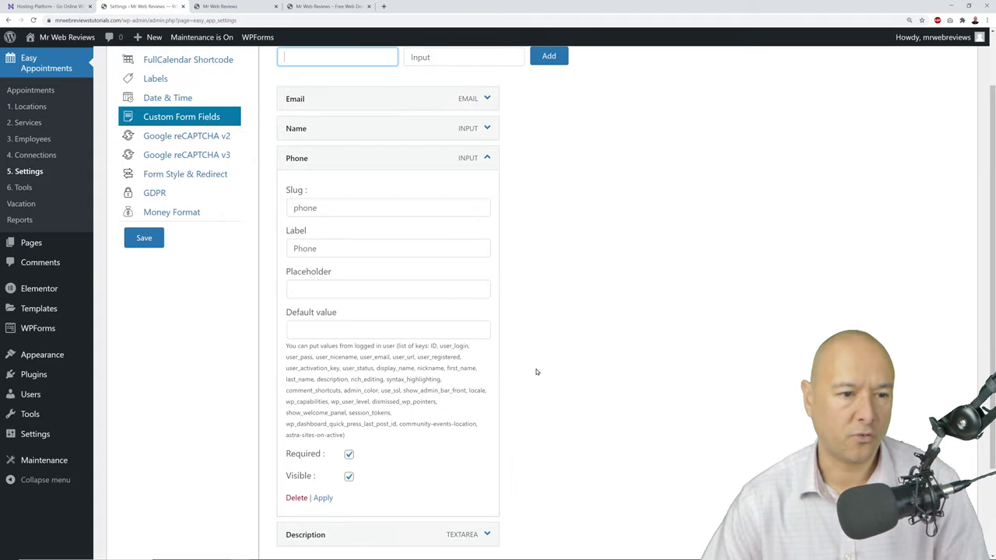
scroll(536, 371, down, 2)
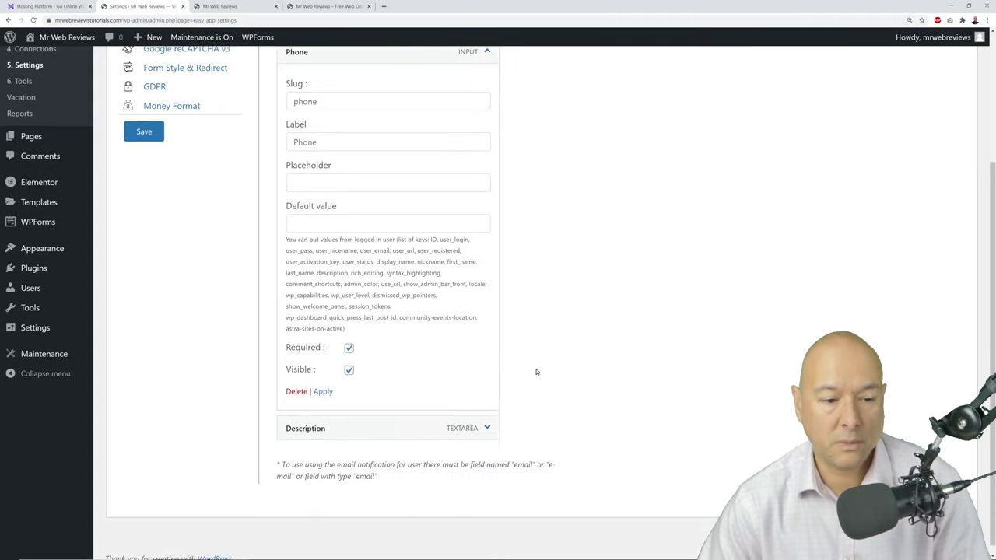
click(296, 381)
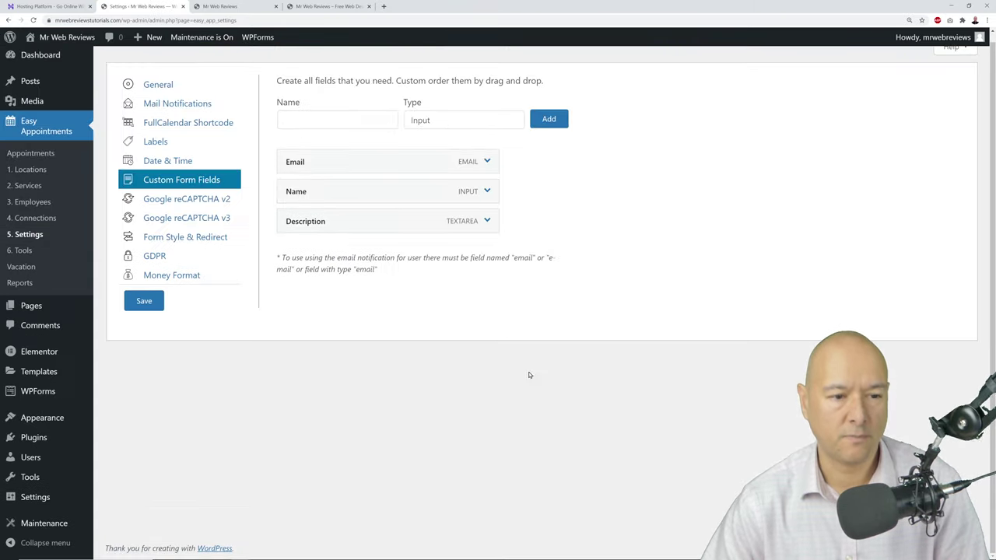
click(370, 130)
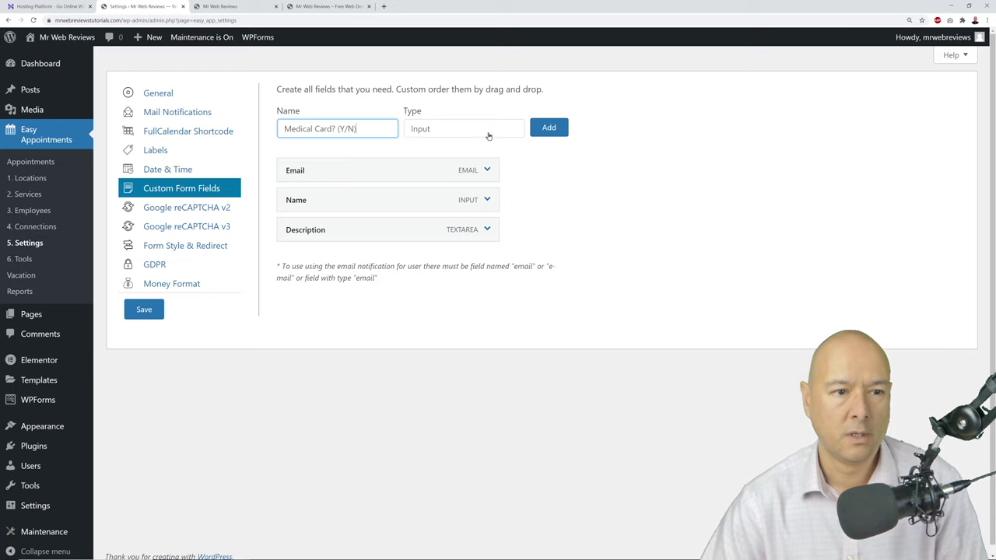
Add the Medical Card? (Y/N) field with placeholder 'Yes / No' and mark it required.
click(547, 130)
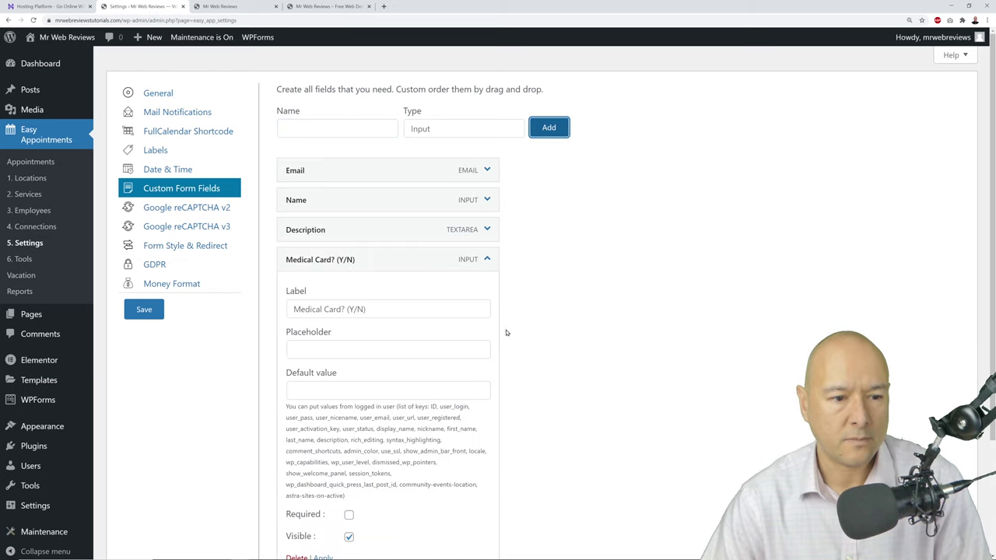
scroll(361, 247, down, 1)
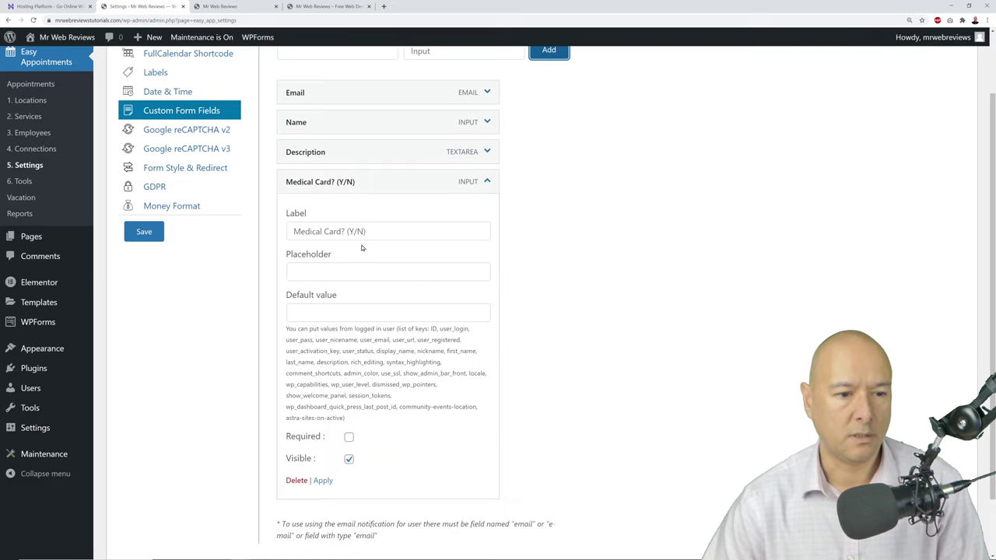
click(230, 10)
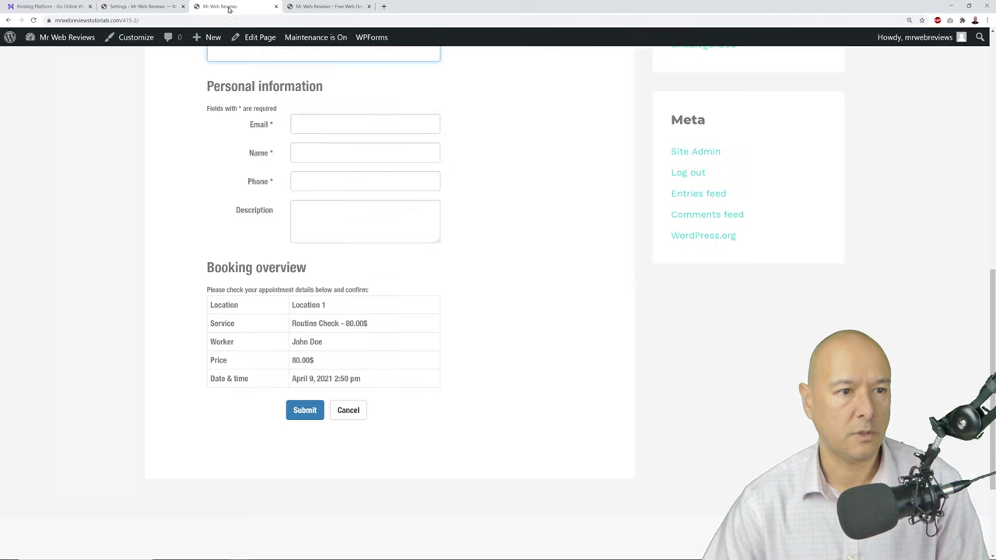
click(140, 6)
click(369, 271)
text(Yes / No)
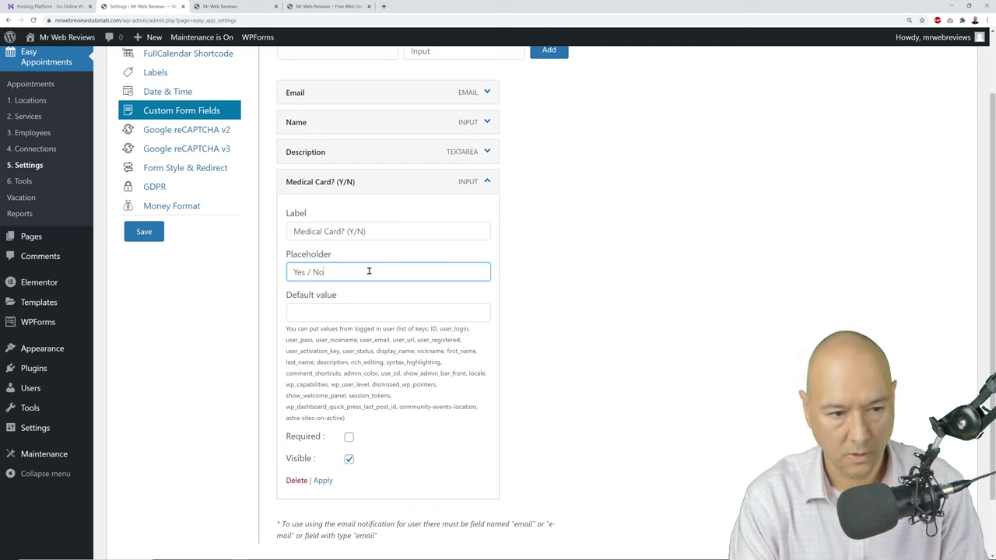
click(349, 437)
Delete the stray empty field and save the custom form field settings.
click(544, 53)
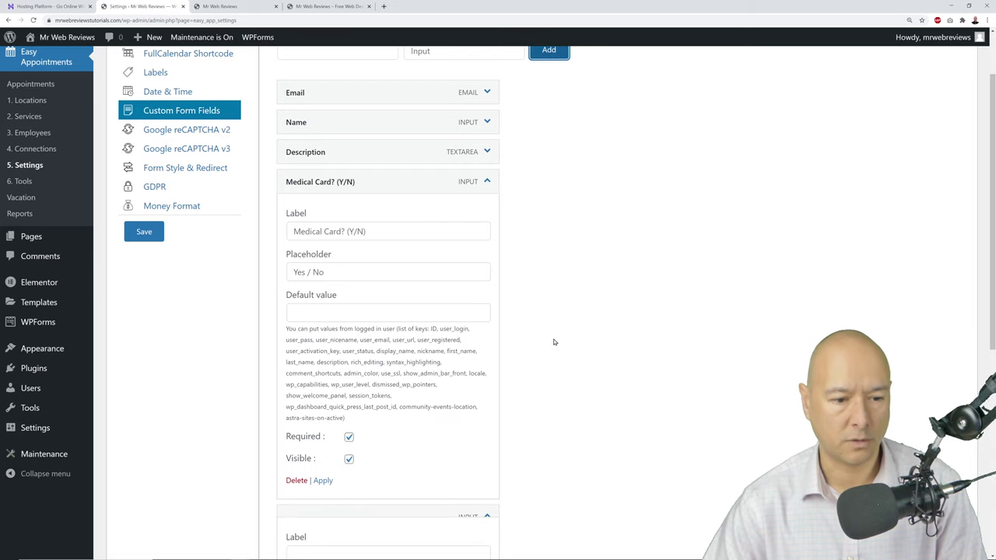
scroll(554, 340, down, 4)
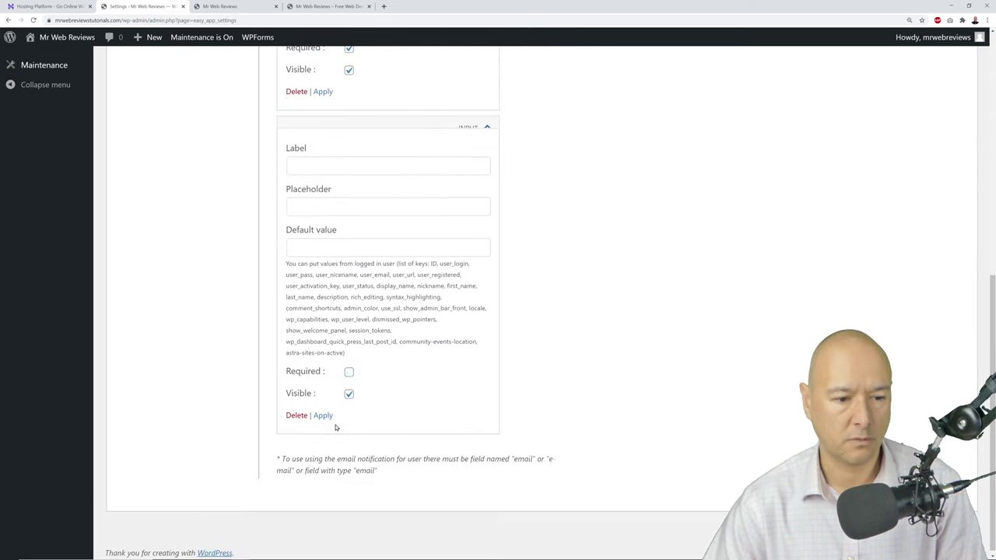
click(297, 415)
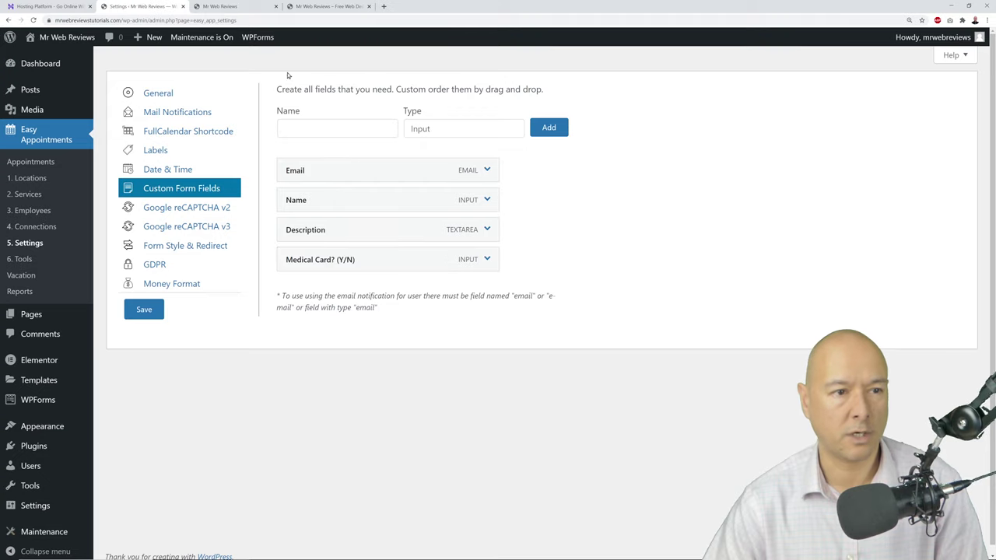
click(224, 6)
click(150, 7)
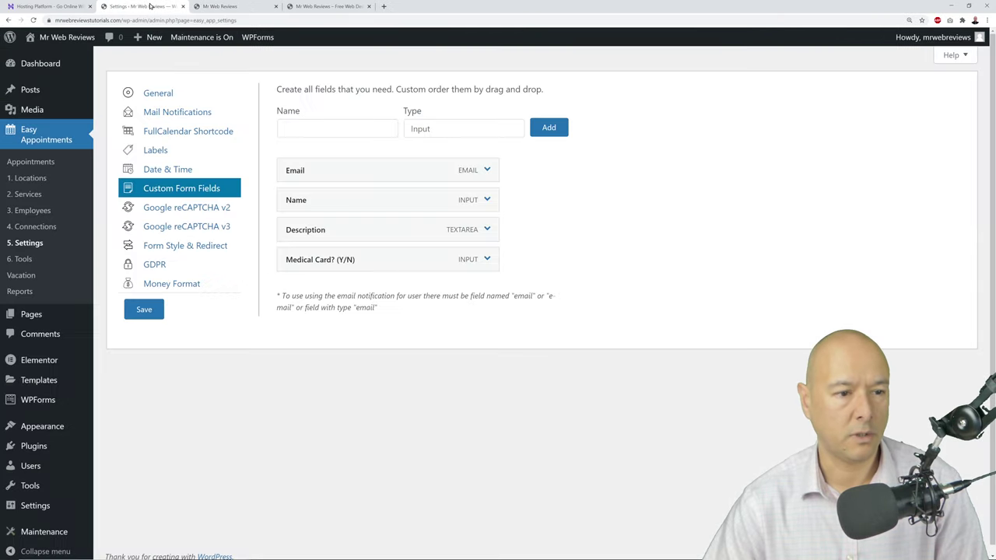
click(155, 310)
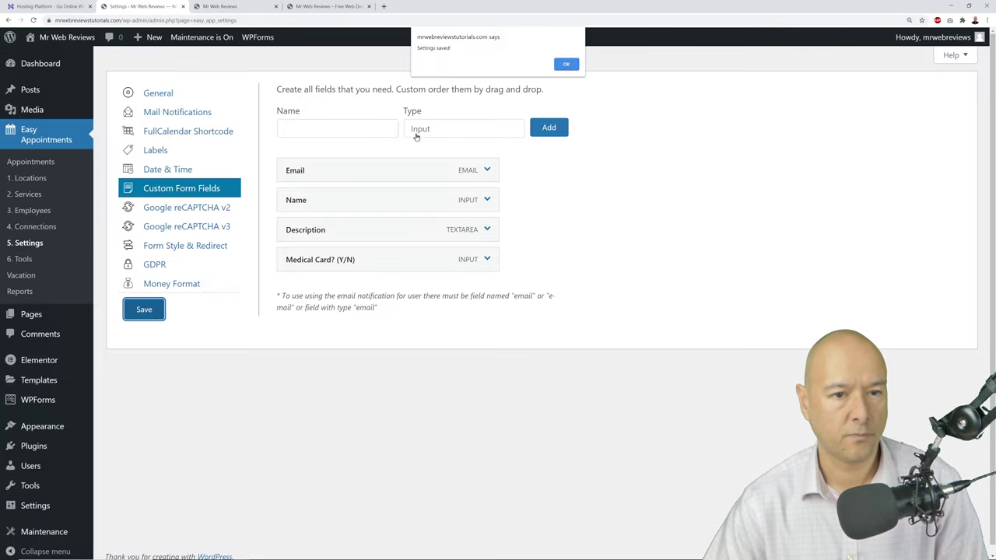
click(569, 67)
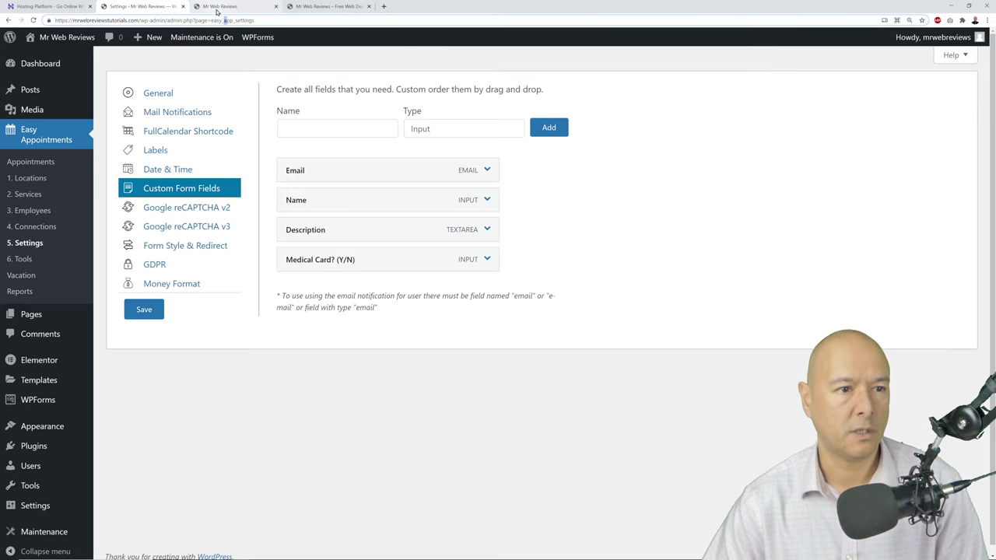
click(219, 8)
key(F5)
scroll(509, 185, up, 8)
click(404, 190)
click(382, 224)
scroll(359, 92, down, 2)
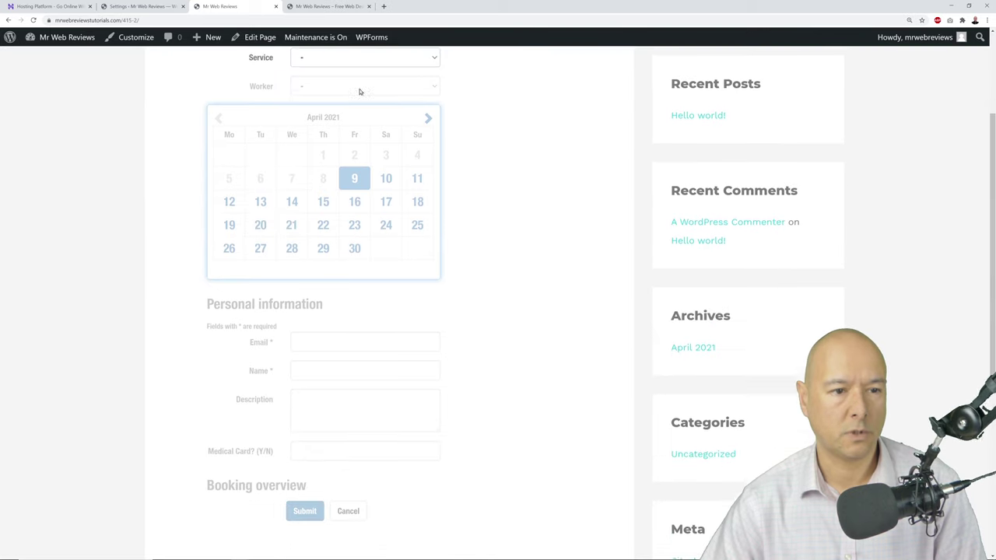
click(347, 57)
click(351, 73)
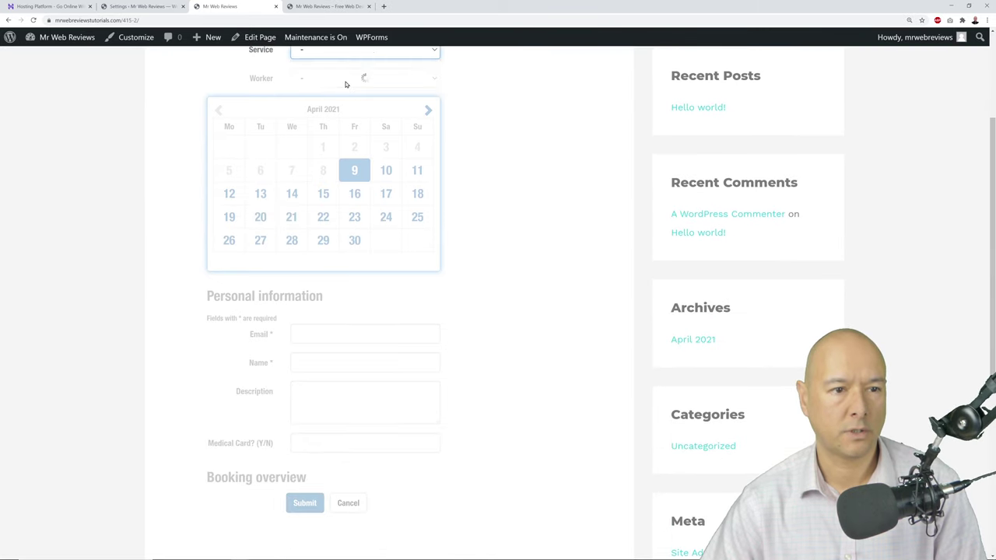
scroll(346, 66, down, 1)
click(345, 51)
click(350, 73)
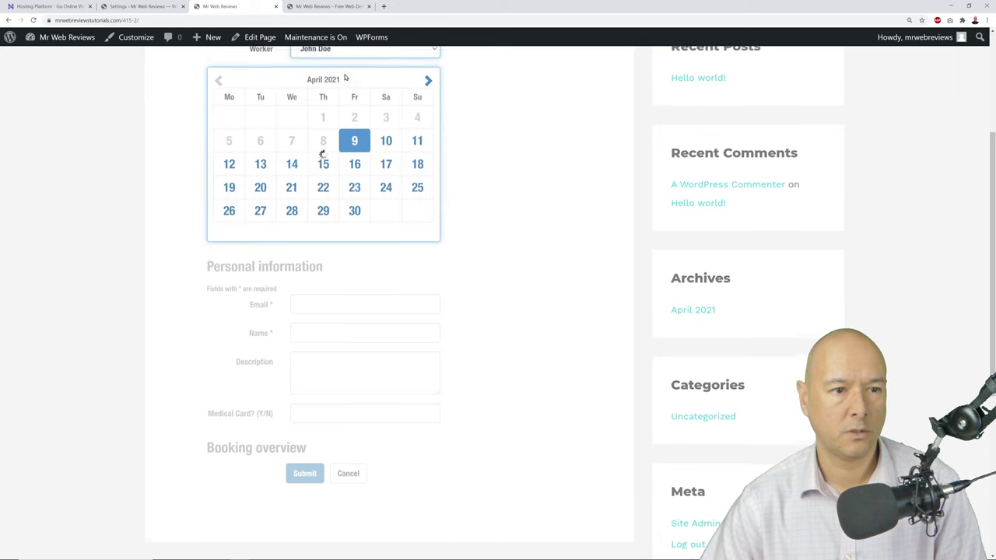
scroll(322, 154, down, 1)
click(251, 149)
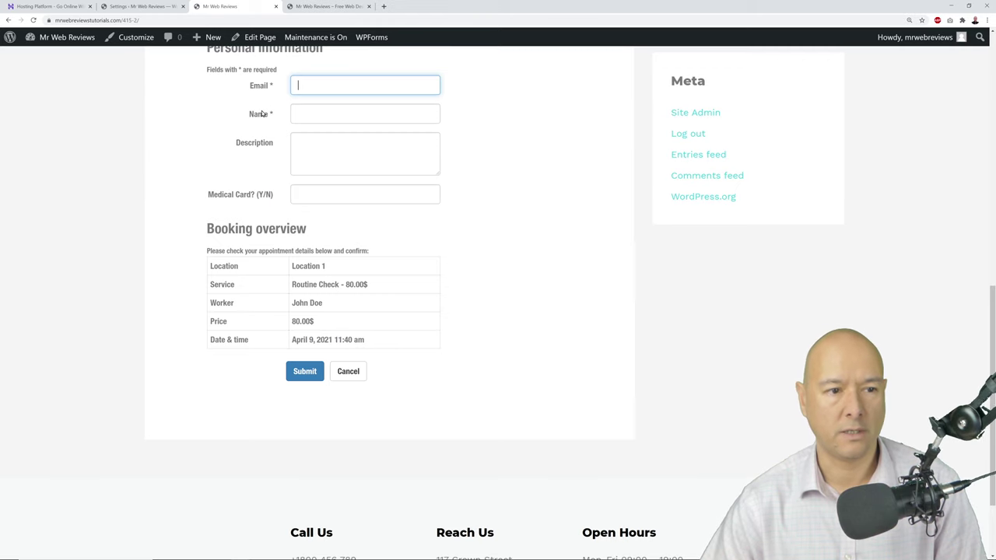
click(321, 200)
text(Y)
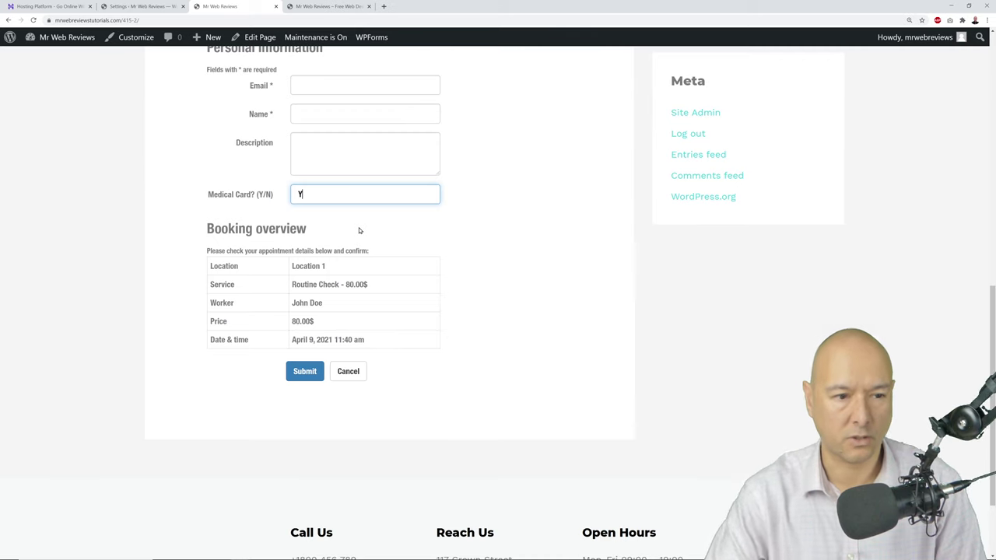
click(329, 85)
click(356, 113)
click(345, 148)
click(512, 206)
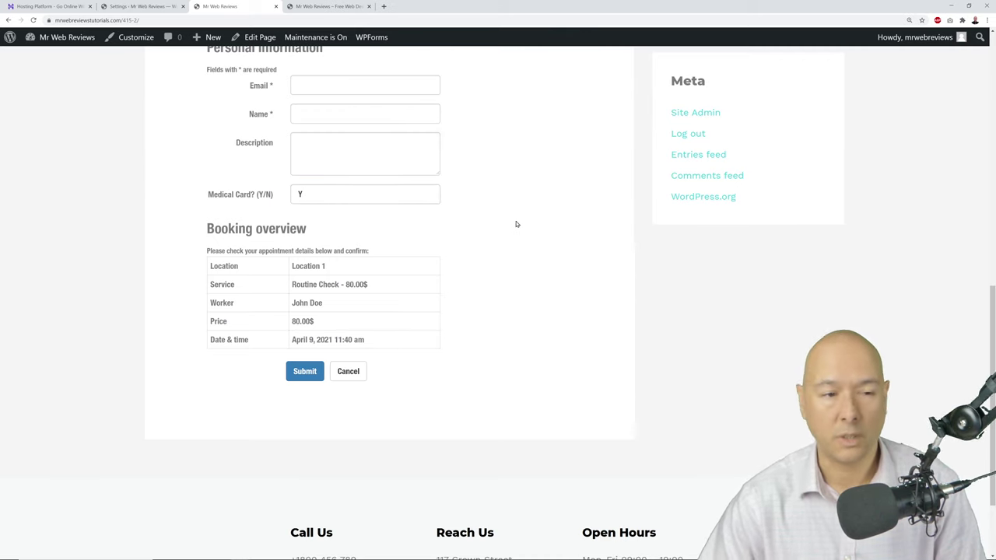
click(130, 6)
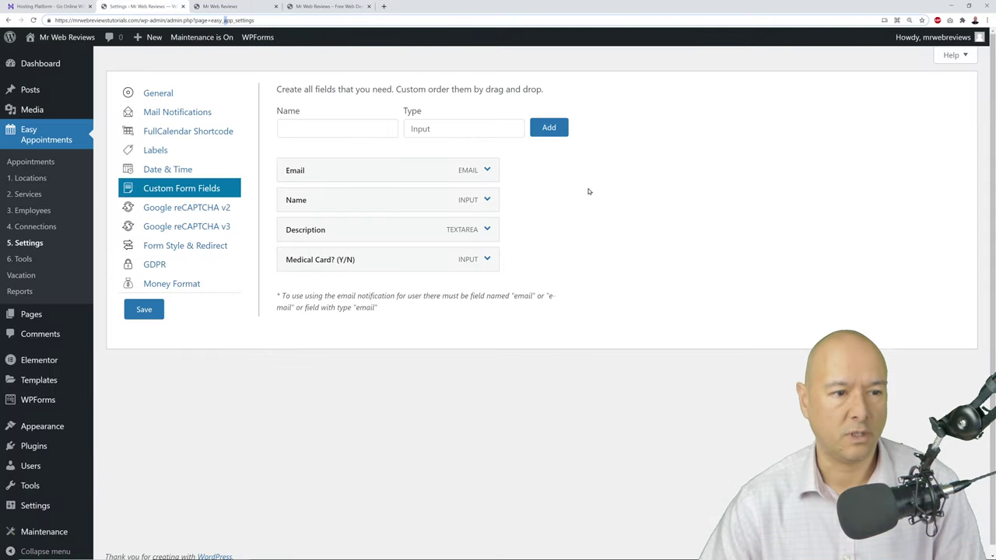
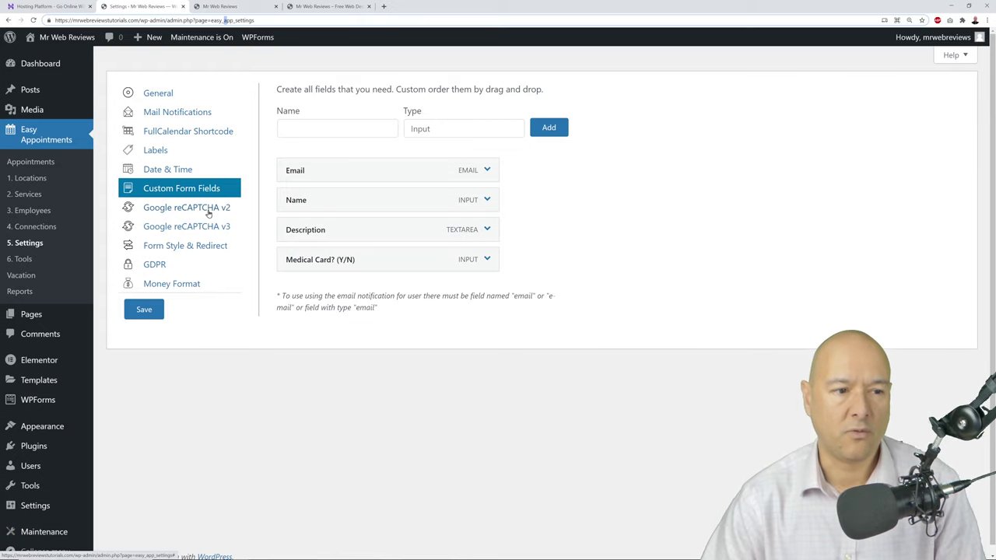
On the Google reCAPTCHA v3 settings tab, follow the key-generation link to Google's reCAPTCHA admin.
click(207, 231)
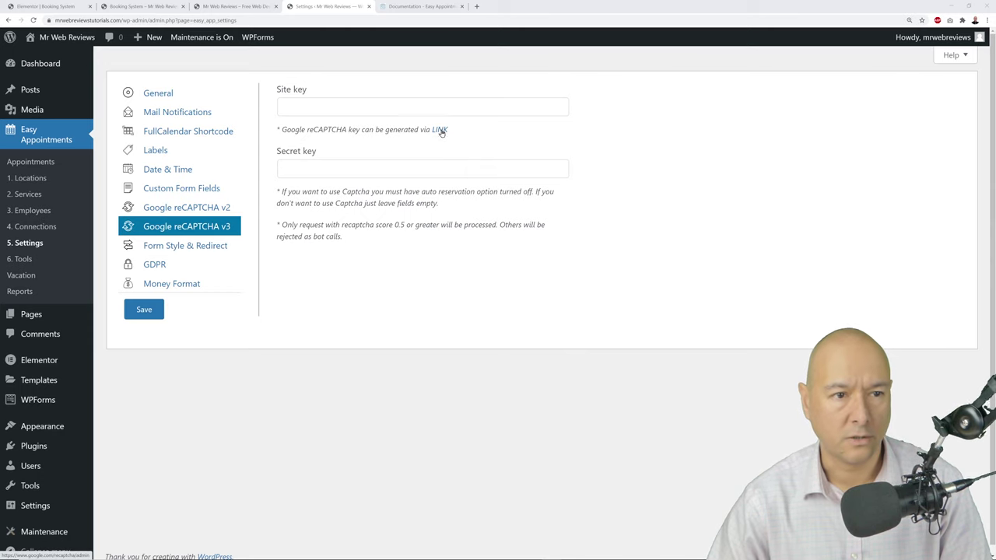
click(441, 130)
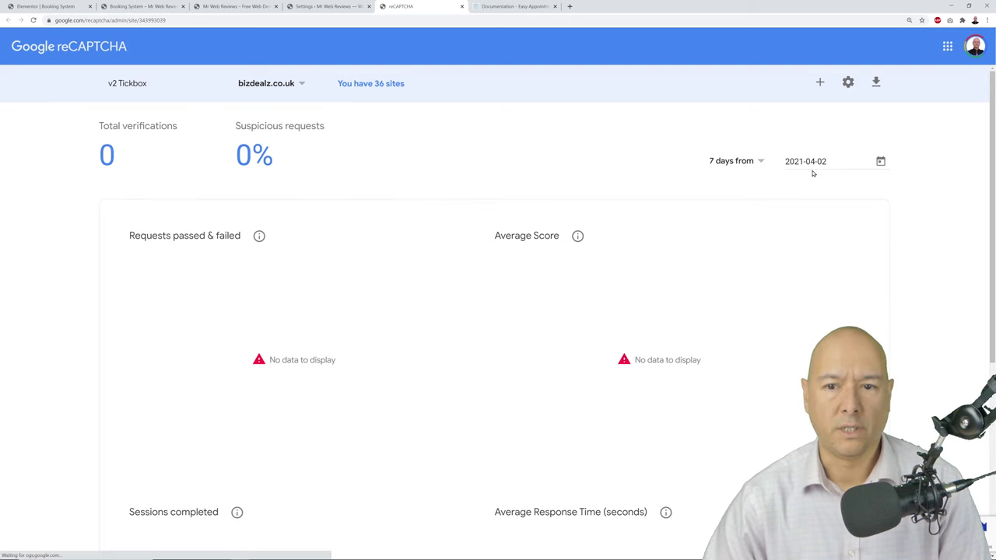
Start a new site registration and copy the domain mrwebreviewstutorials.com from the booking page's address.
click(821, 83)
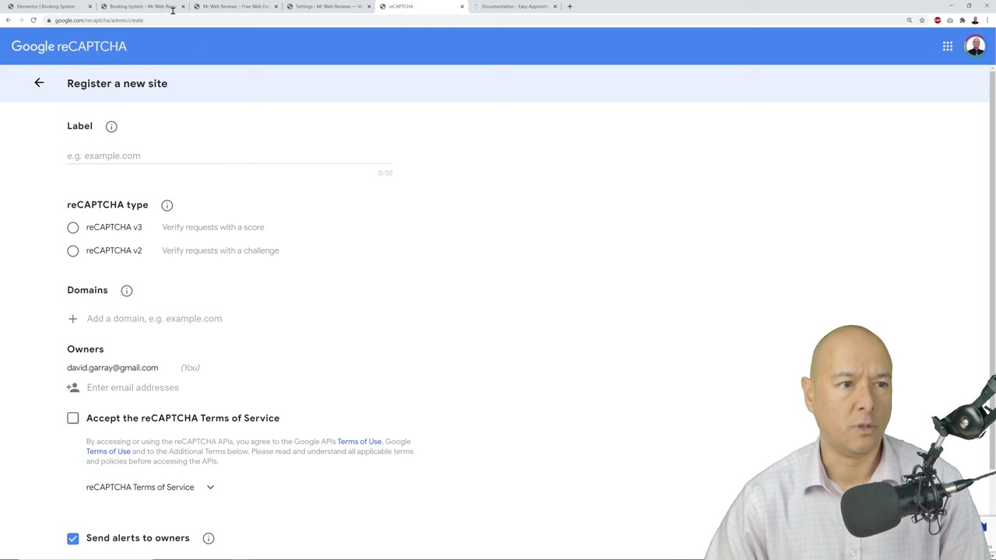
click(145, 7)
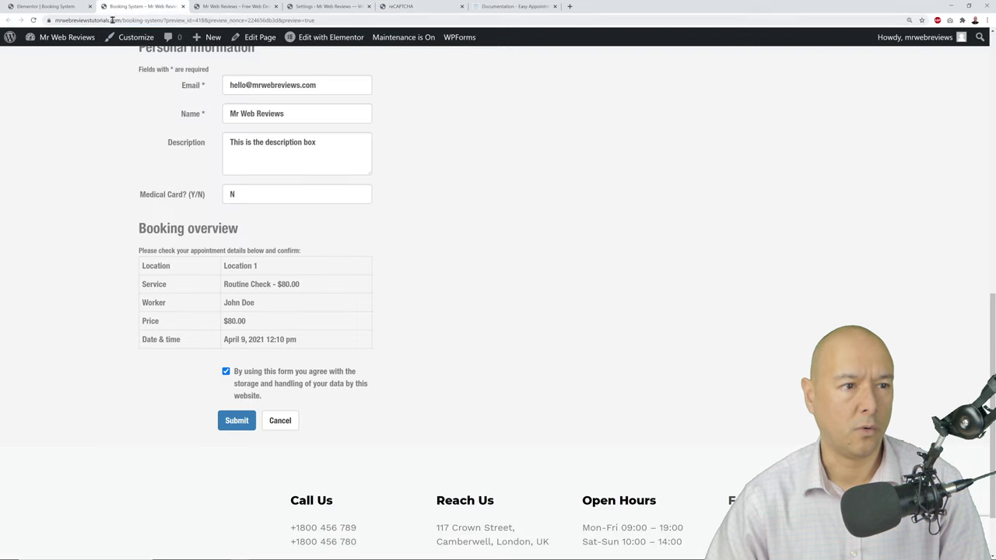
click(111, 20)
drag(139, 21, 72, 20)
key(ctrl+c)
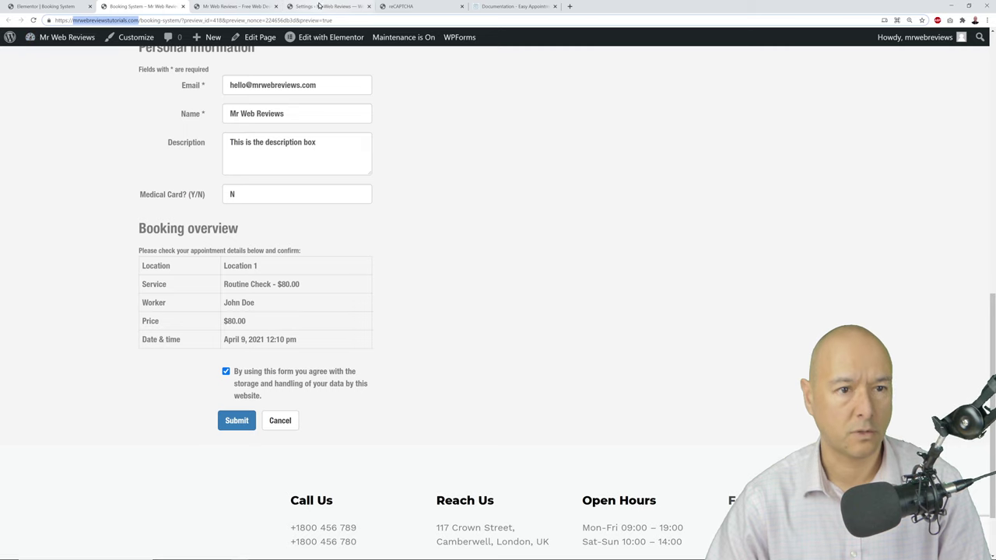
click(401, 6)
Enter the domain as label and domain, choose reCAPTCHA v3, accept the terms, and submit.
click(138, 156)
key(ctrl+v)
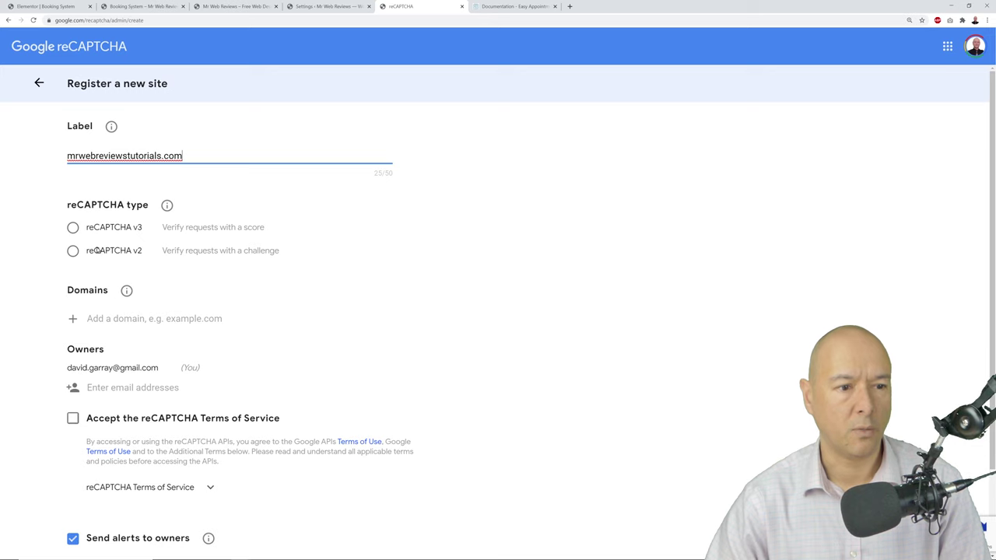
click(72, 227)
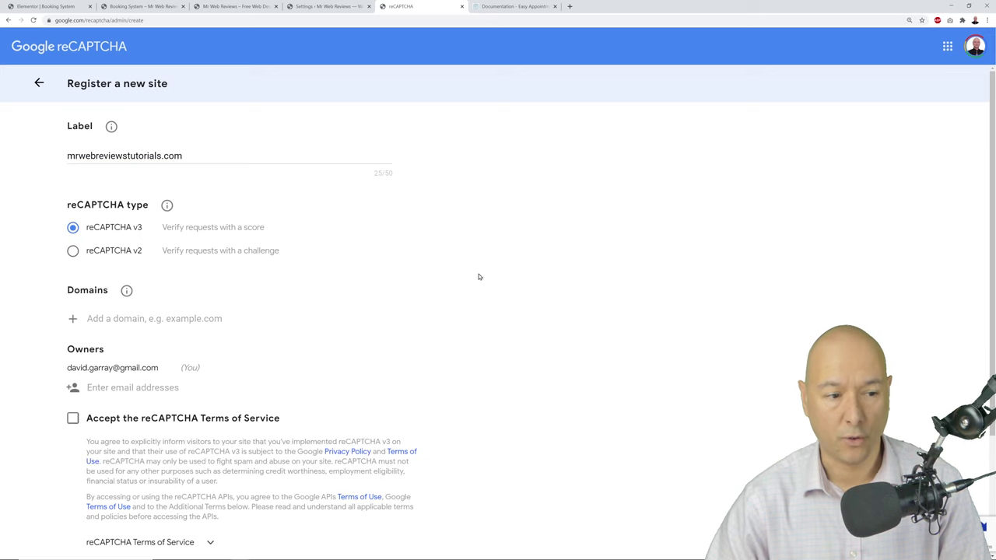
scroll(490, 271, down, 1)
click(109, 248)
key(ctrl+v)
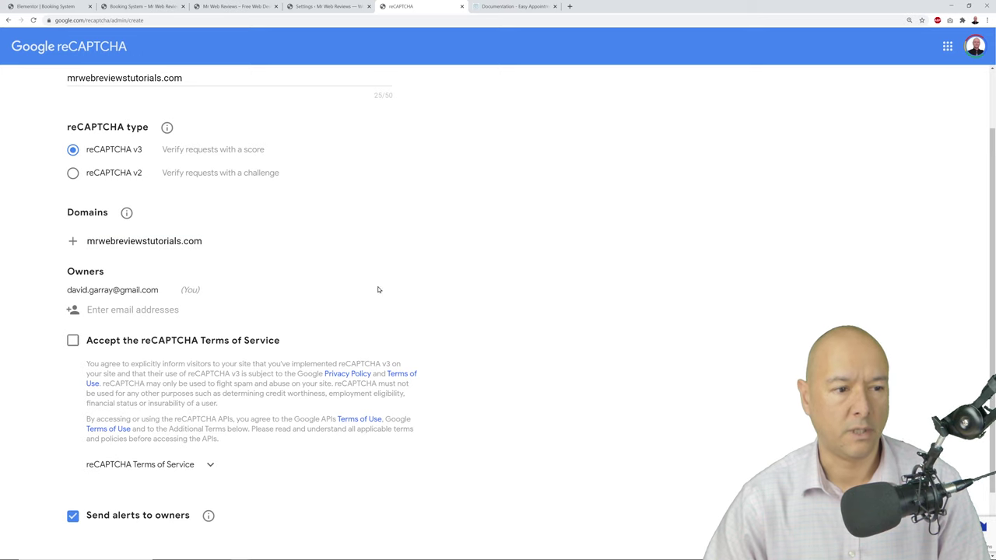
scroll(504, 278, down, 1)
click(72, 259)
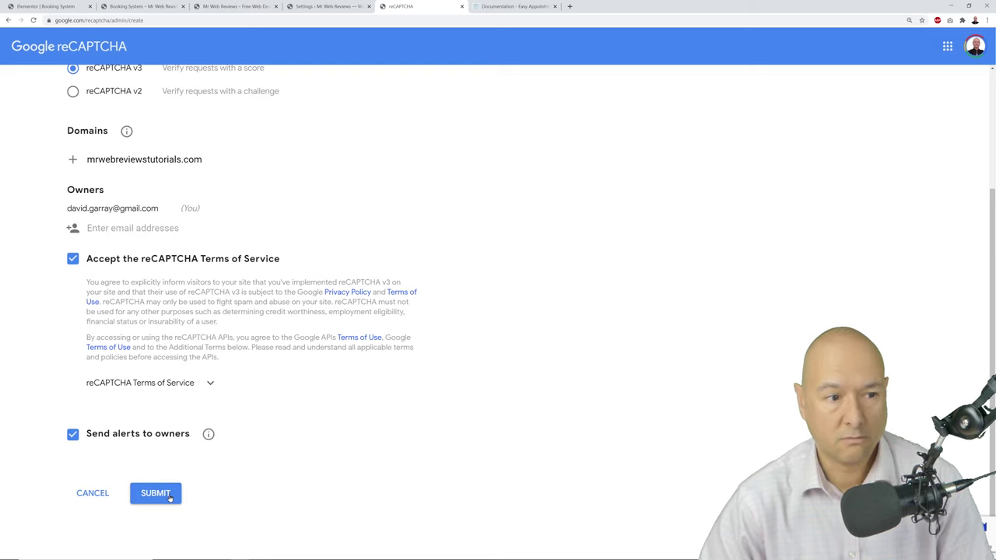
click(156, 493)
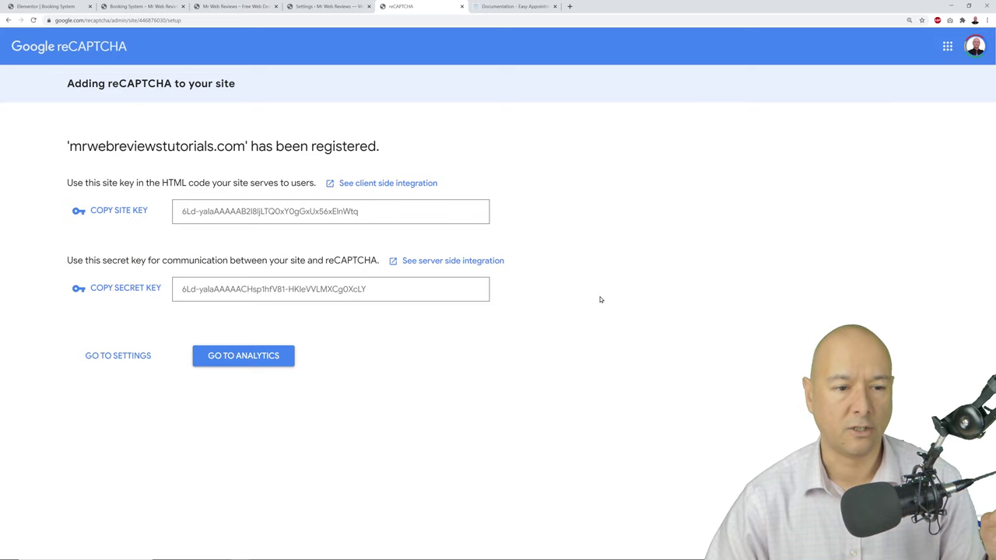
Copy the new site key into the Easy Appointments Site key field.
click(105, 216)
click(336, 7)
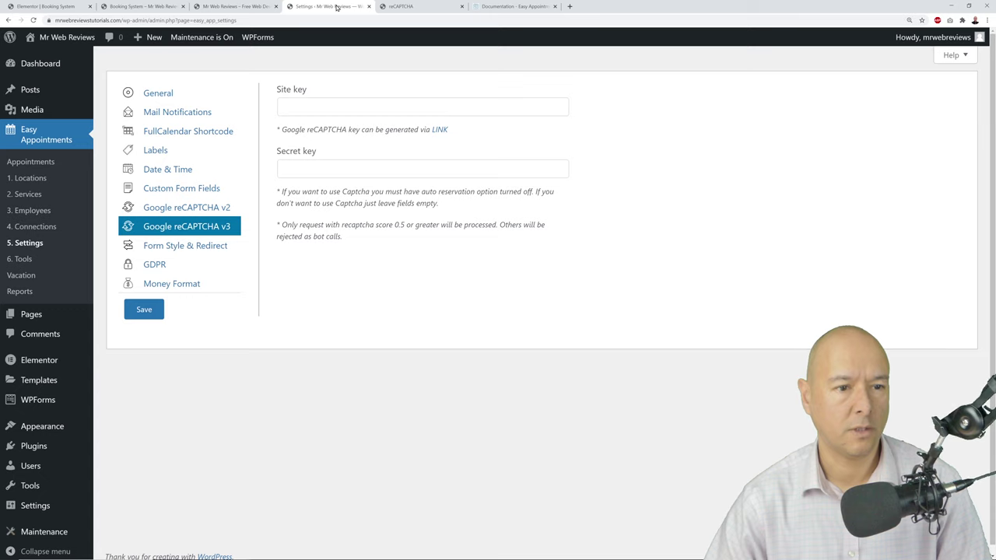
click(361, 107)
key(ctrl+v)
Copy the secret key into the Secret key field, save, and confirm the Settings saved alert.
click(401, 6)
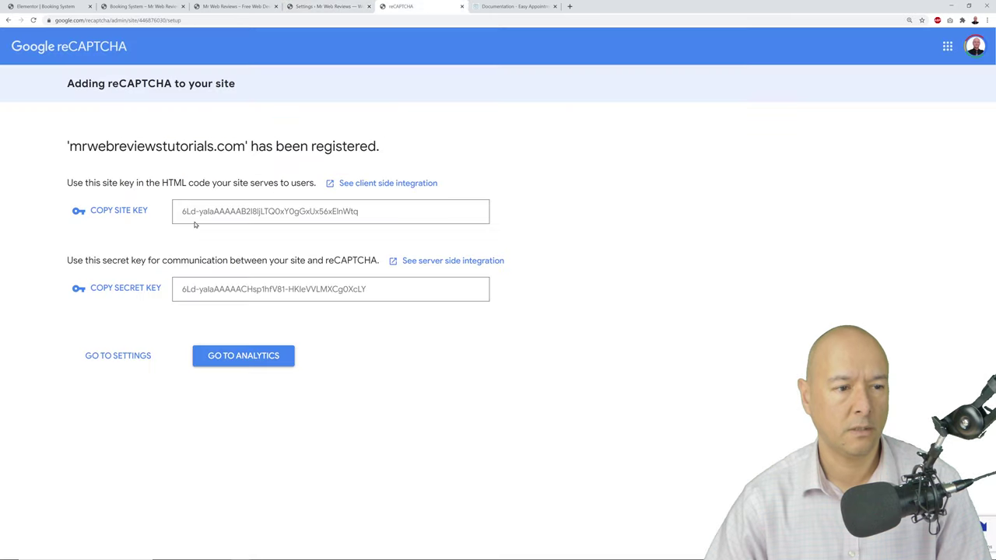
click(117, 296)
click(332, 7)
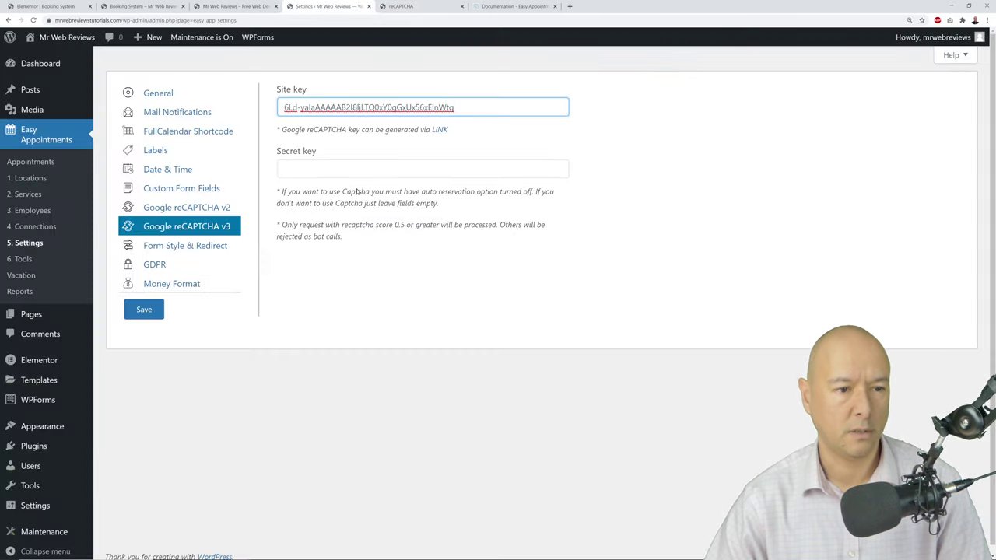
click(347, 162)
key(ctrl+v)
click(141, 311)
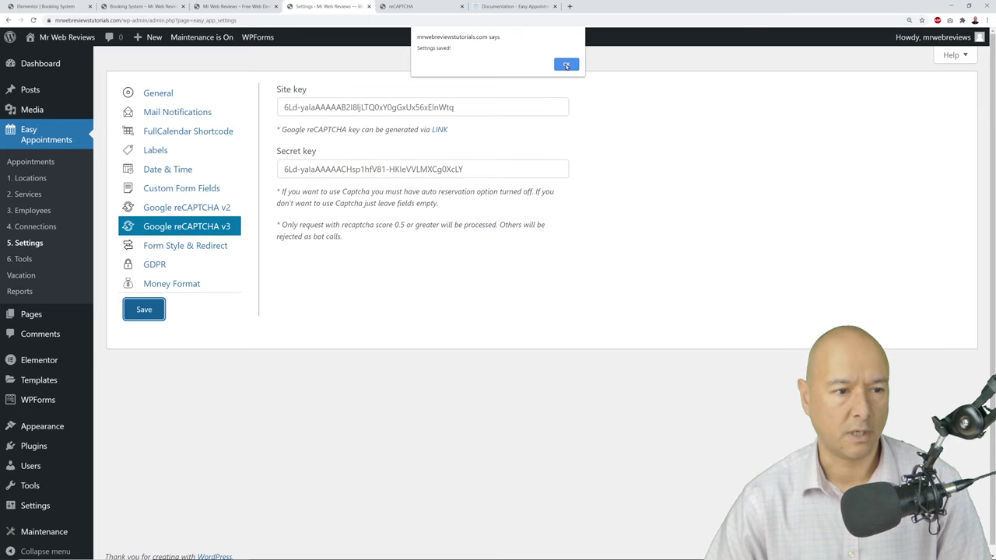
click(567, 65)
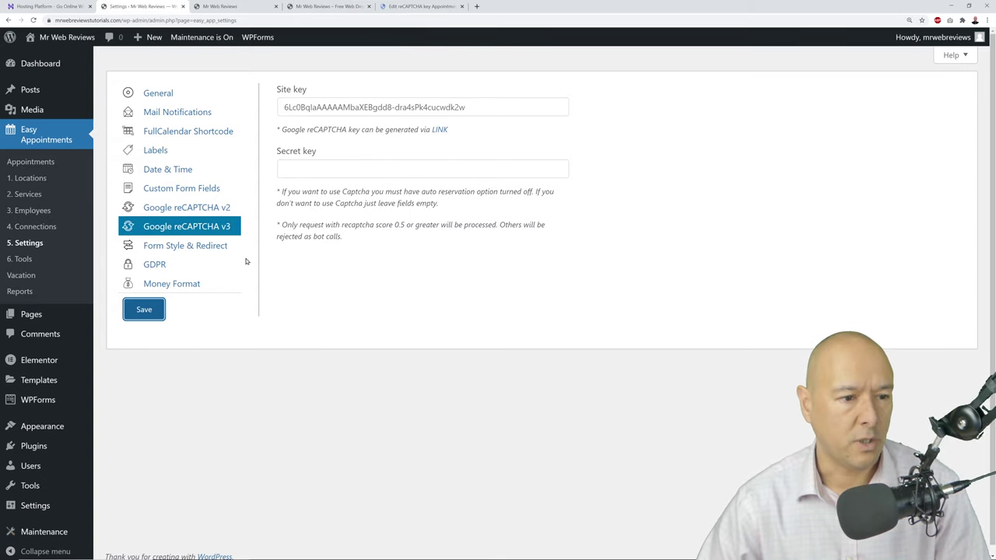
Review the Form Style & Redirect options and the Custom style box, then go to the GDPR tab.
click(184, 247)
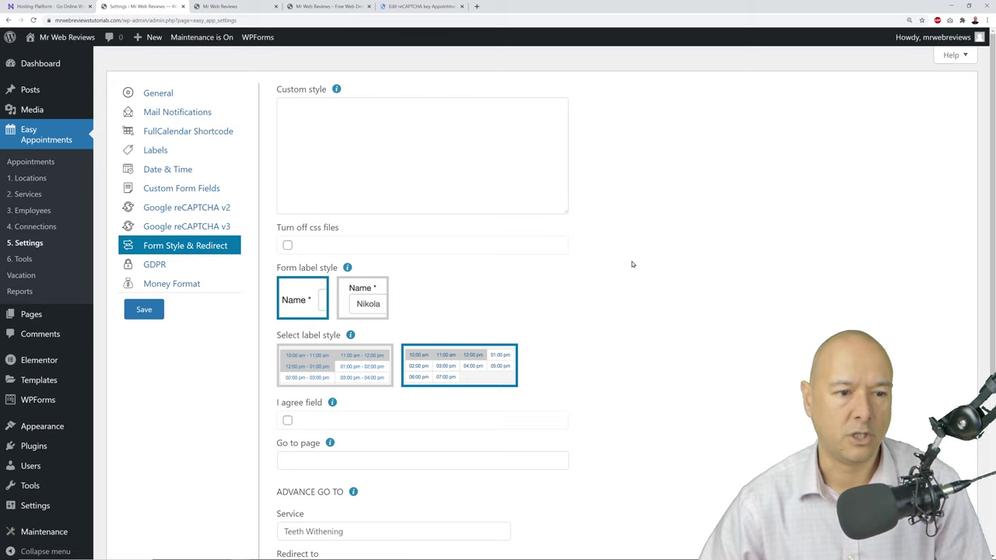
scroll(664, 200, down, 2)
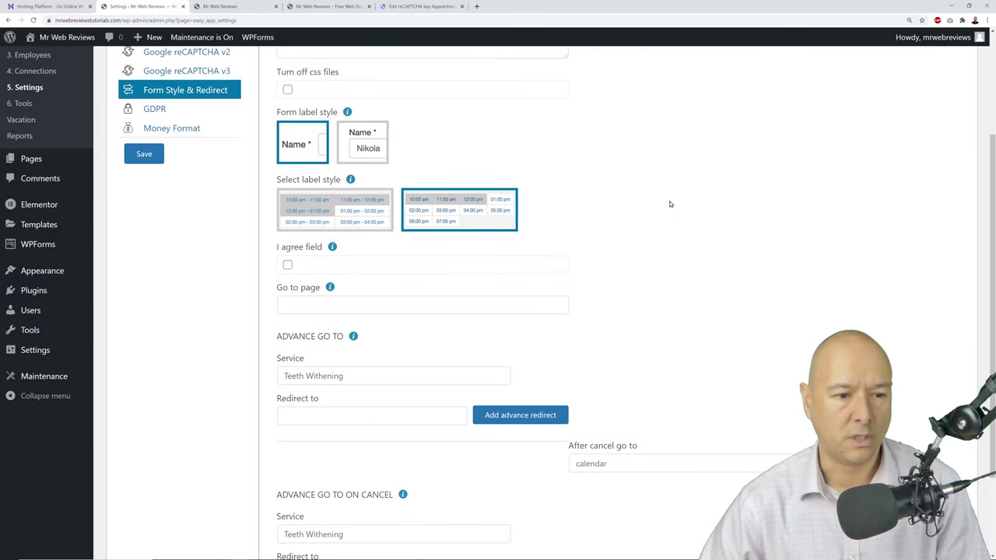
scroll(670, 203, up, 2)
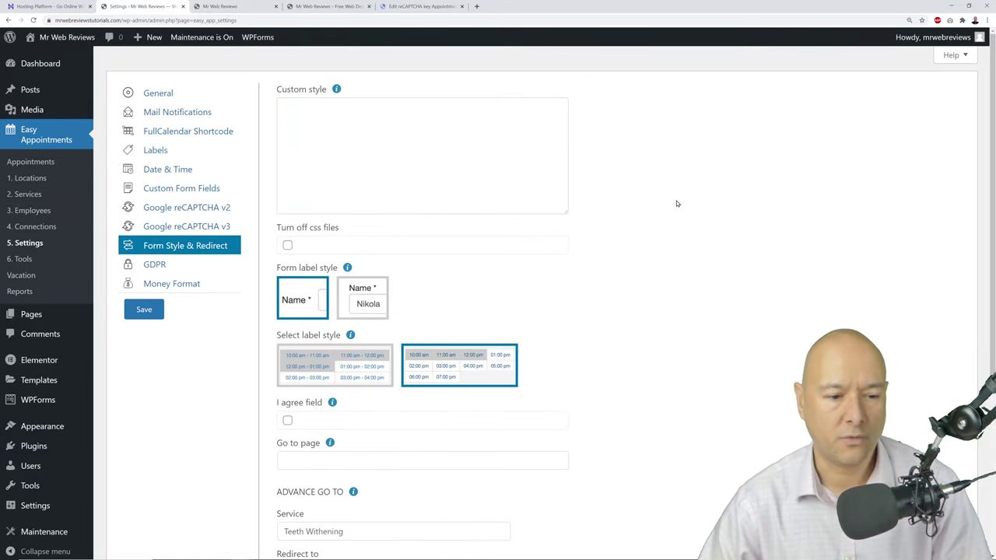
click(524, 198)
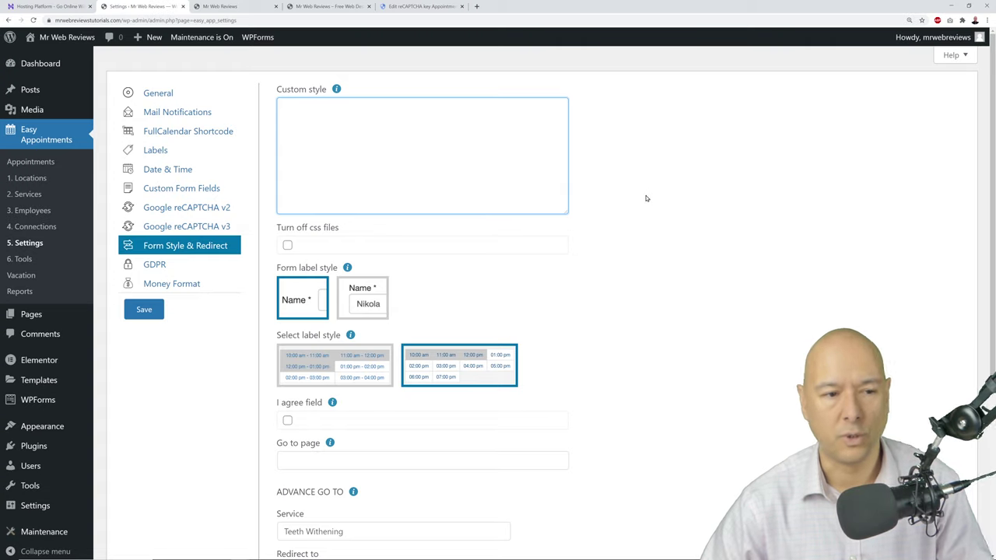
click(155, 265)
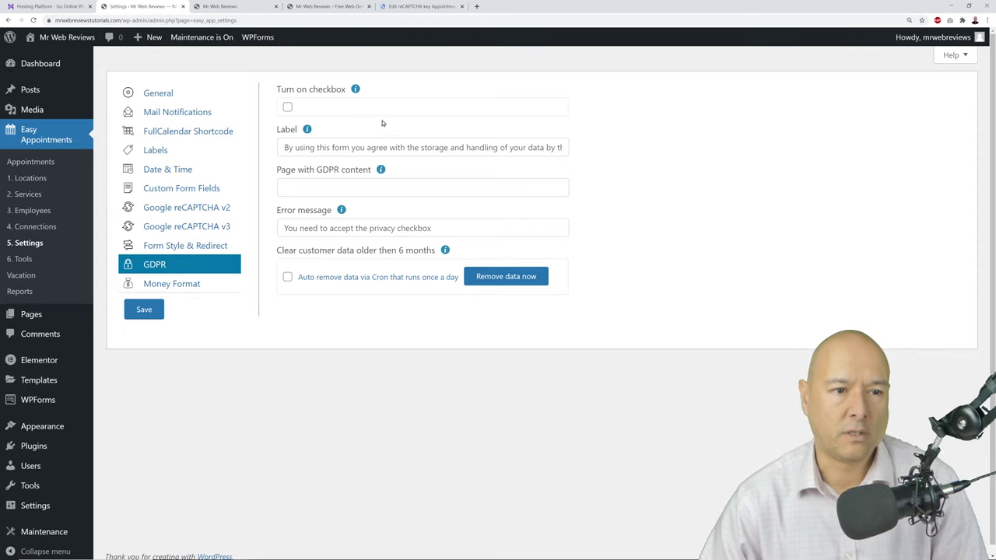
Turn on the GDPR agreement checkbox, keeping its default label text.
mouse_move(358, 90)
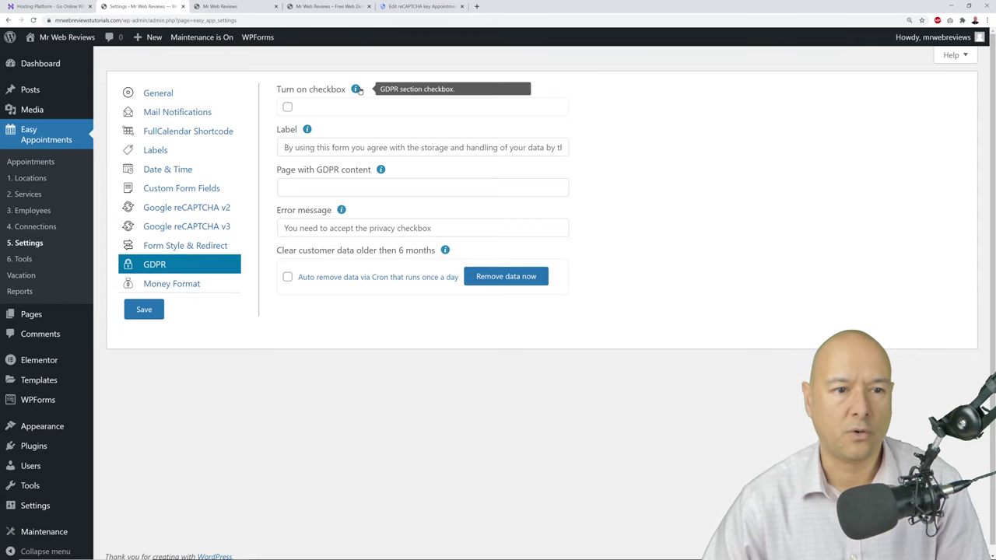
click(288, 107)
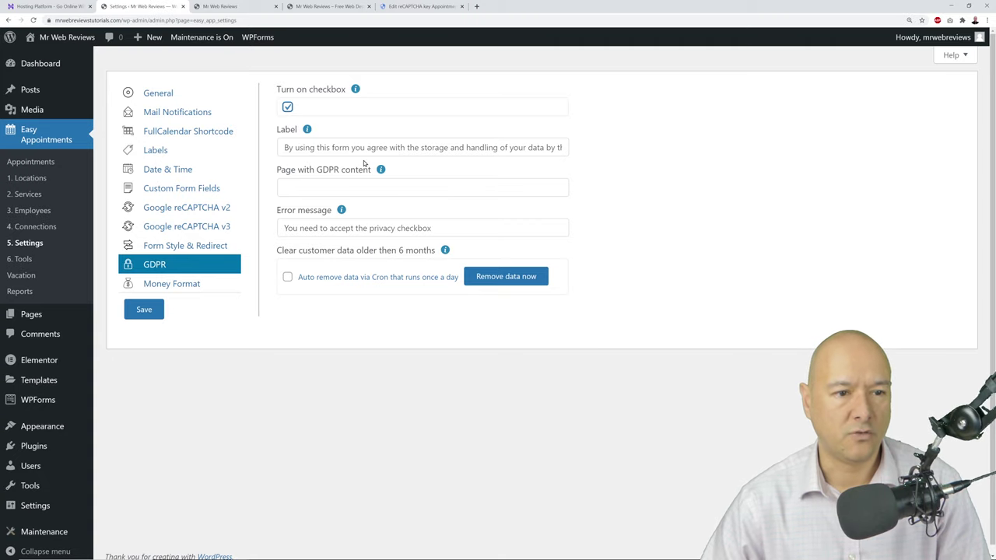
click(474, 149)
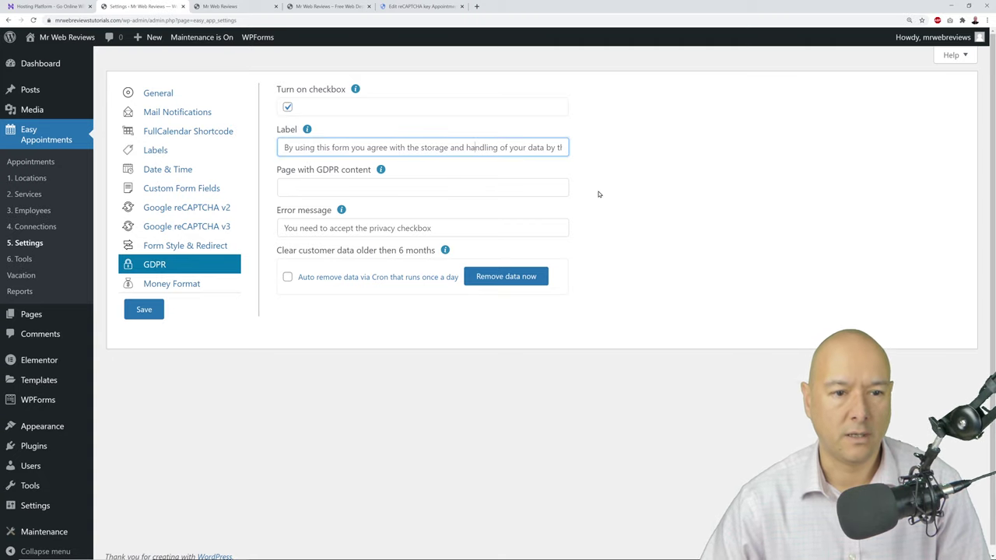
key(Right)
key(Right)
key(Right)
key(Right)
key(Right)
key(Right)
key(Right)
key(Right)
key(Right)
key(Right)
key(Right)
key(Right)
key(Right)
key(Right)
key(Right)
key(Right)
key(Right)
key(Right)
key(Right)
key(Right)
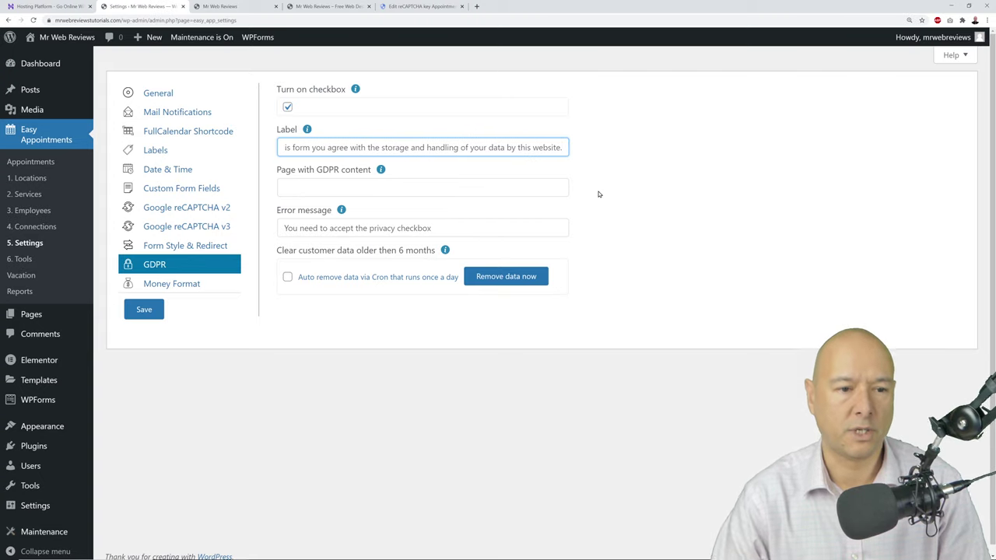
click(598, 194)
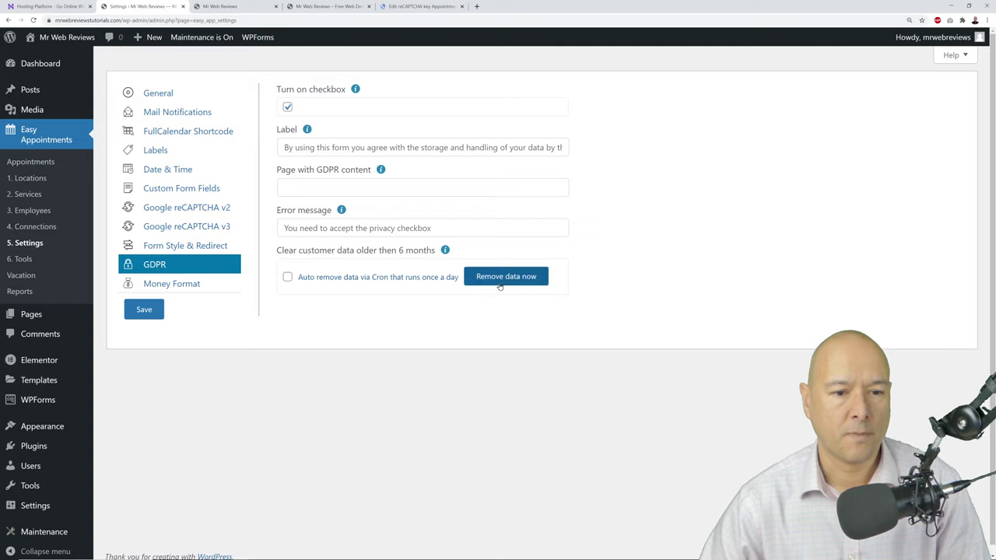
Save the GDPR settings and confirm the Settings saved alert.
click(158, 314)
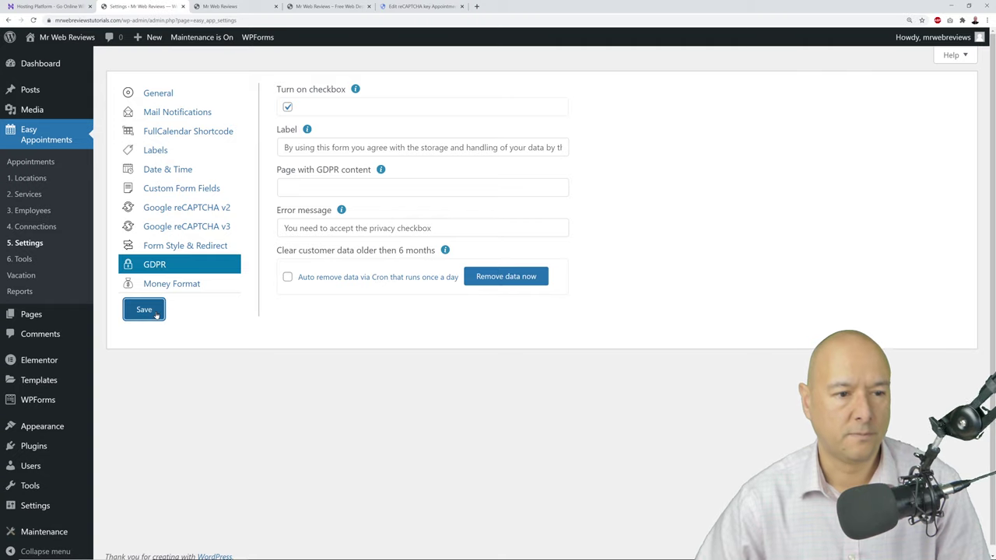
click(566, 65)
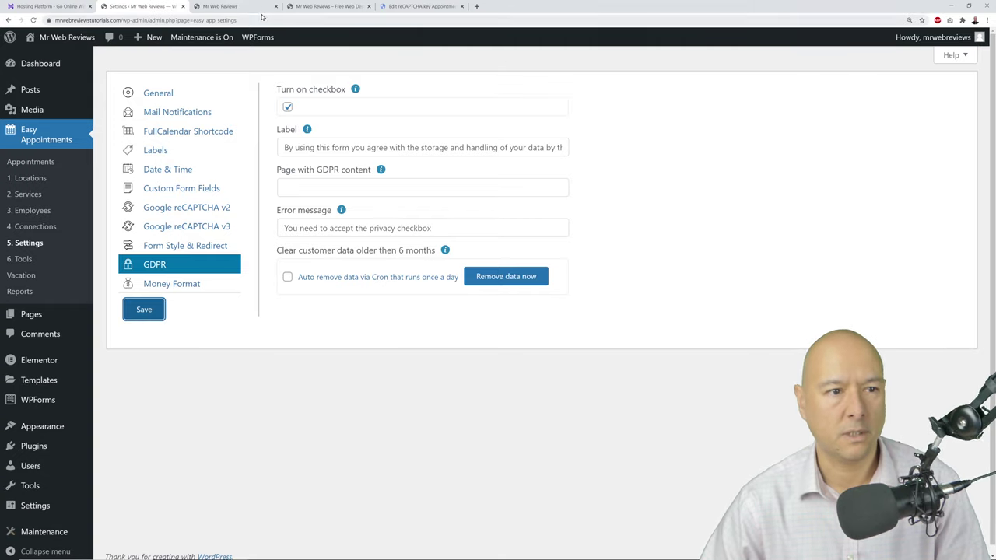
click(226, 6)
Reload the booking page to check the new data-consent checkbox, then go back to the settings.
key(F5)
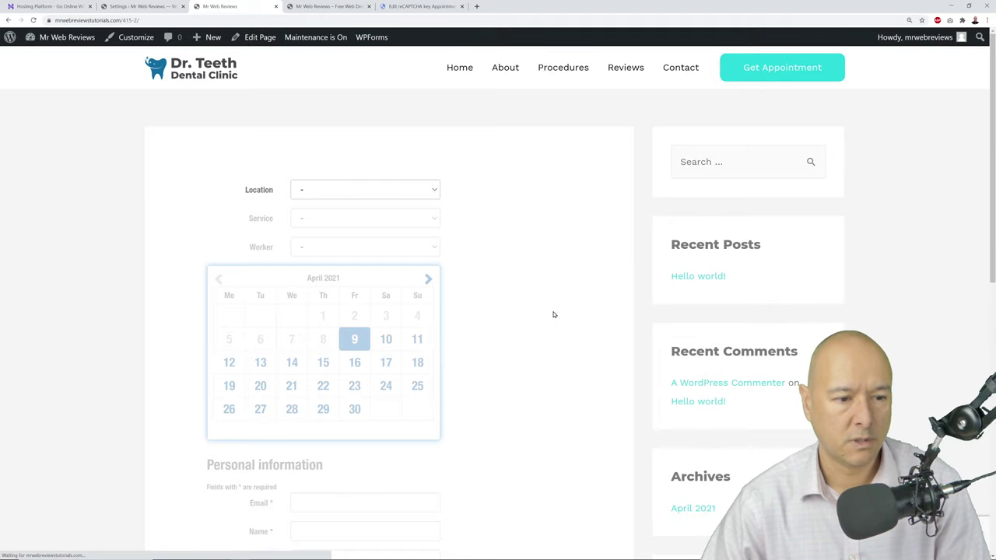
scroll(556, 311, down, 5)
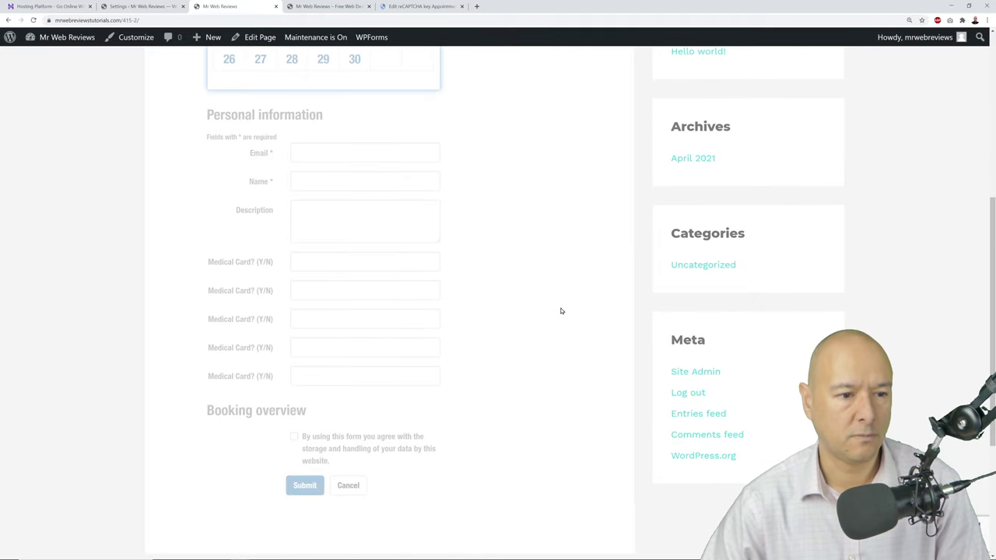
scroll(560, 311, down, 1)
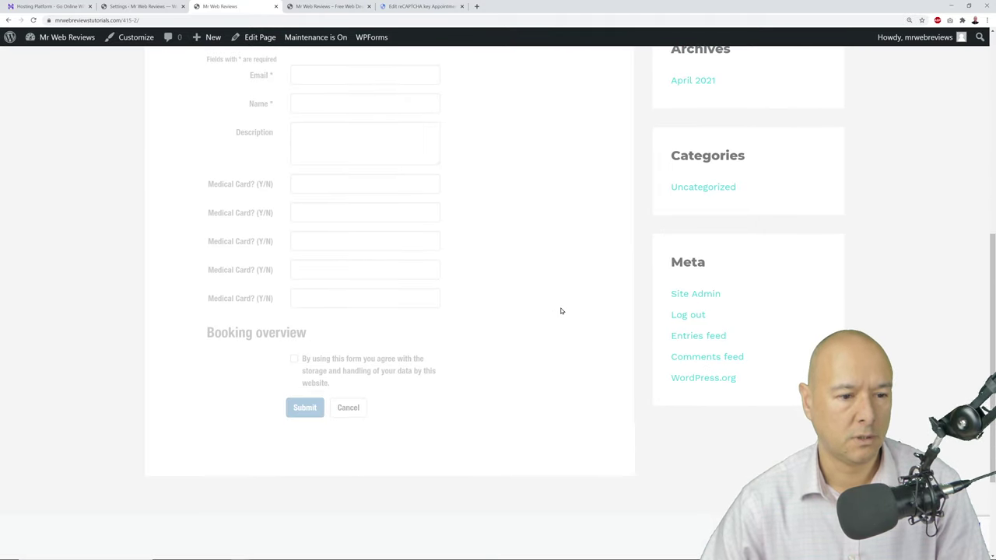
scroll(506, 321, down, 1)
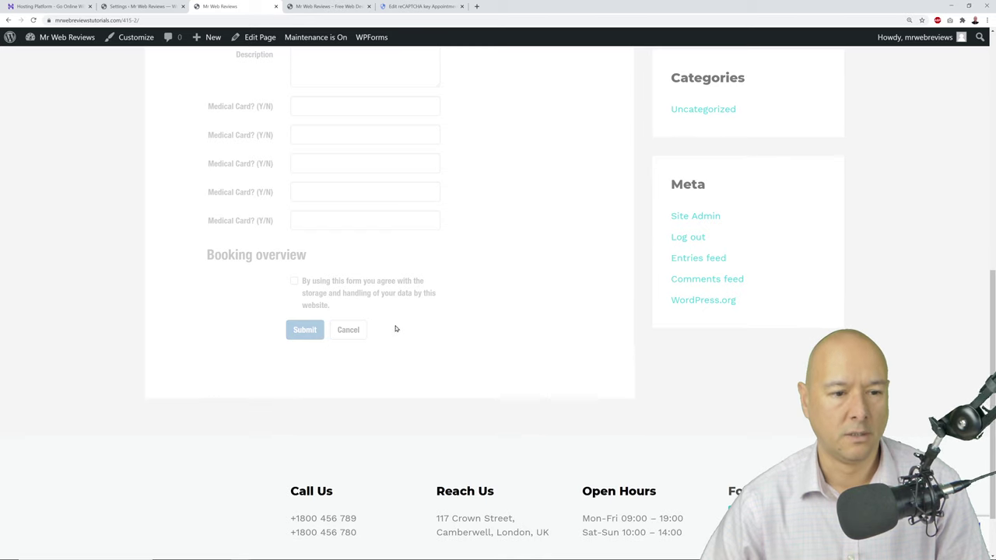
click(140, 7)
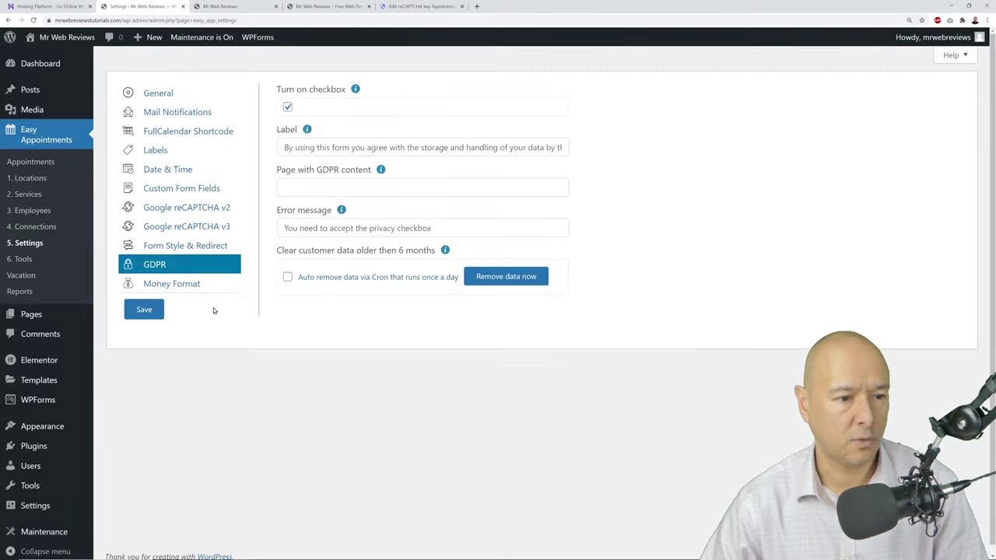
Open the Money Format settings and check the currency symbol value.
scroll(214, 310, down, 1)
click(195, 278)
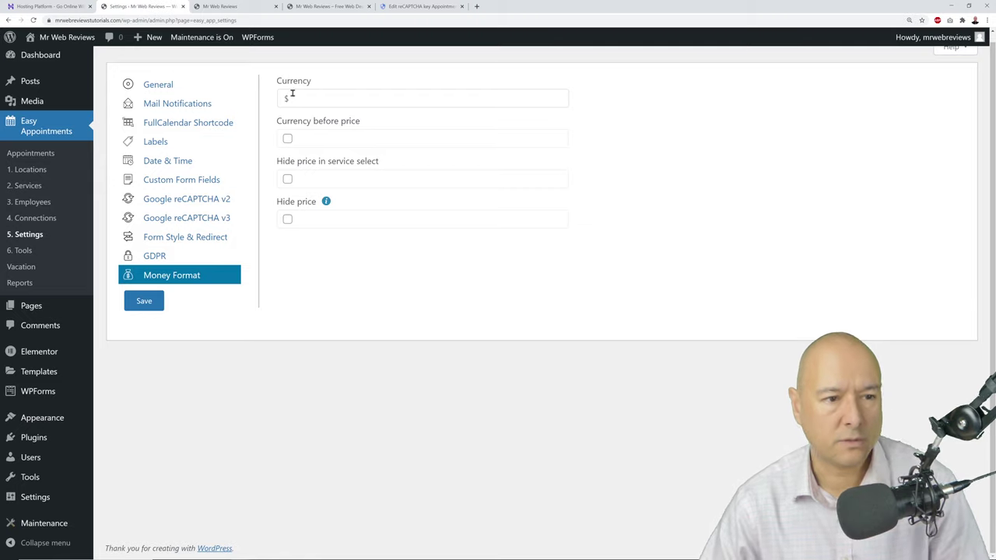
click(293, 97)
click(385, 180)
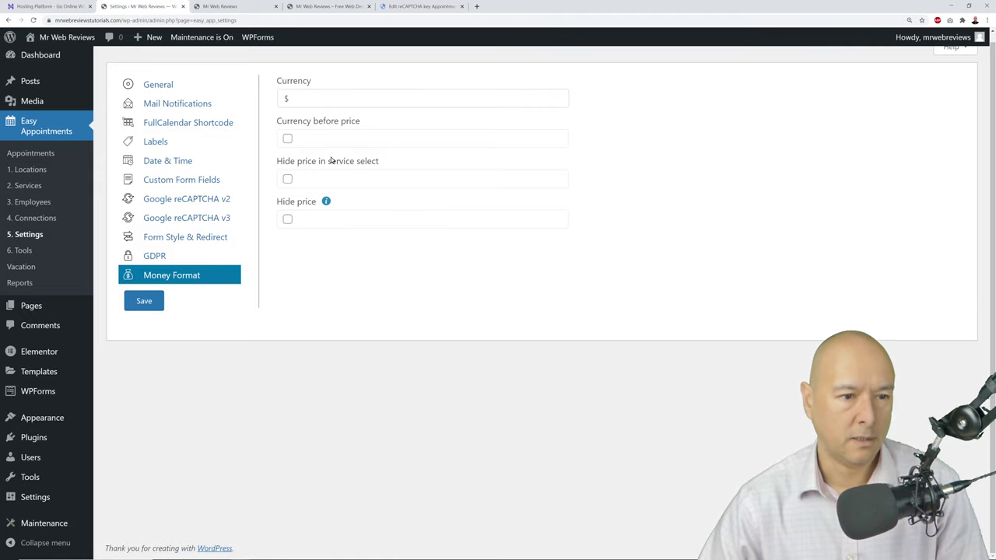
On the booking page, choose Location 2 and a service to see how prices display.
click(219, 9)
scroll(515, 237, up, 10)
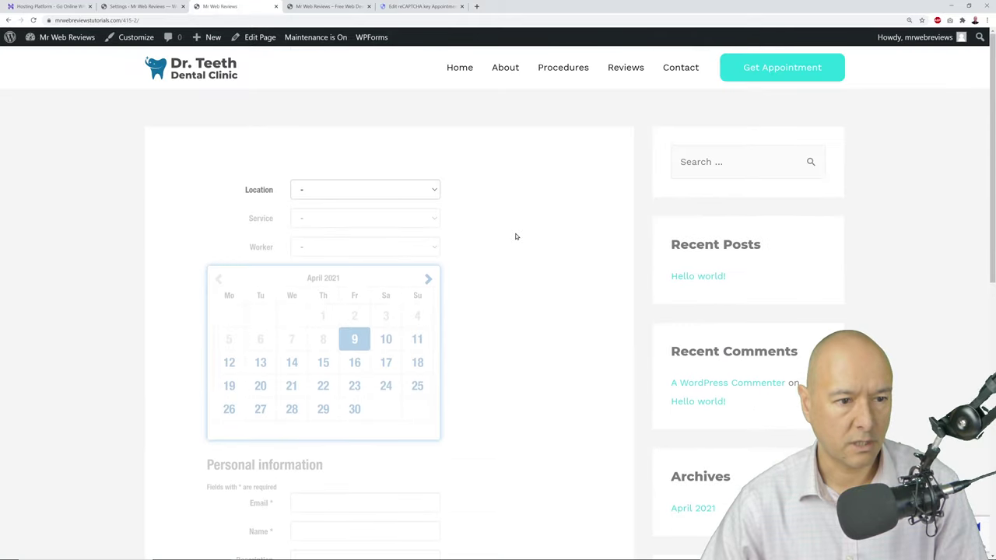
click(393, 189)
click(387, 213)
scroll(378, 205, down, 2)
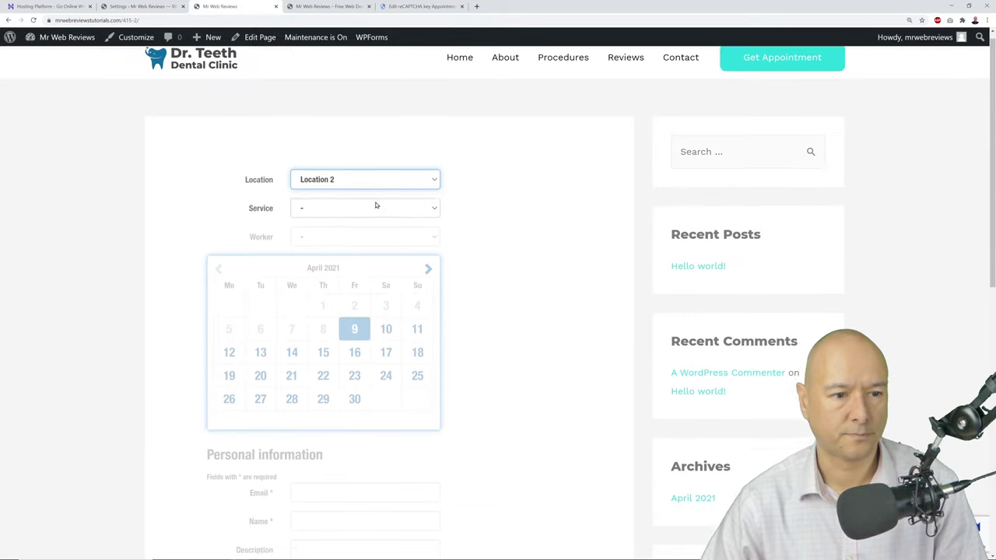
click(328, 57)
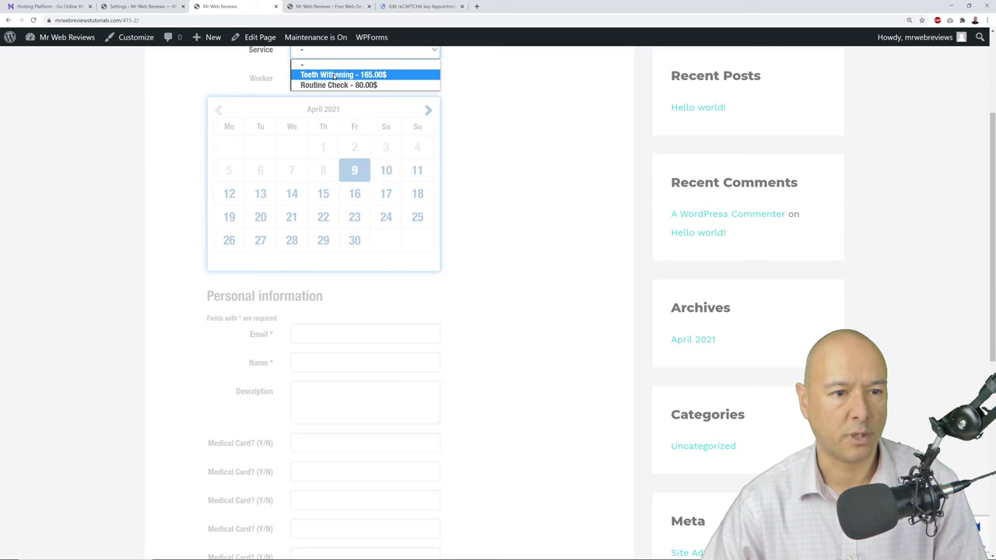
scroll(449, 119, down, 1)
scroll(449, 118, up, 2)
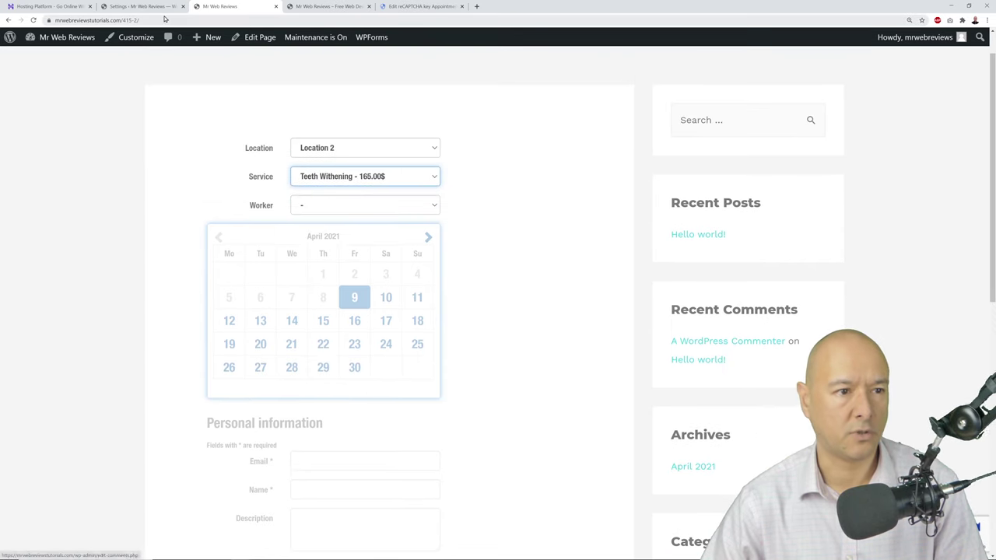
click(109, 19)
Turn on 'Currency before price' in Money Format, leaving price hiding off.
click(140, 6)
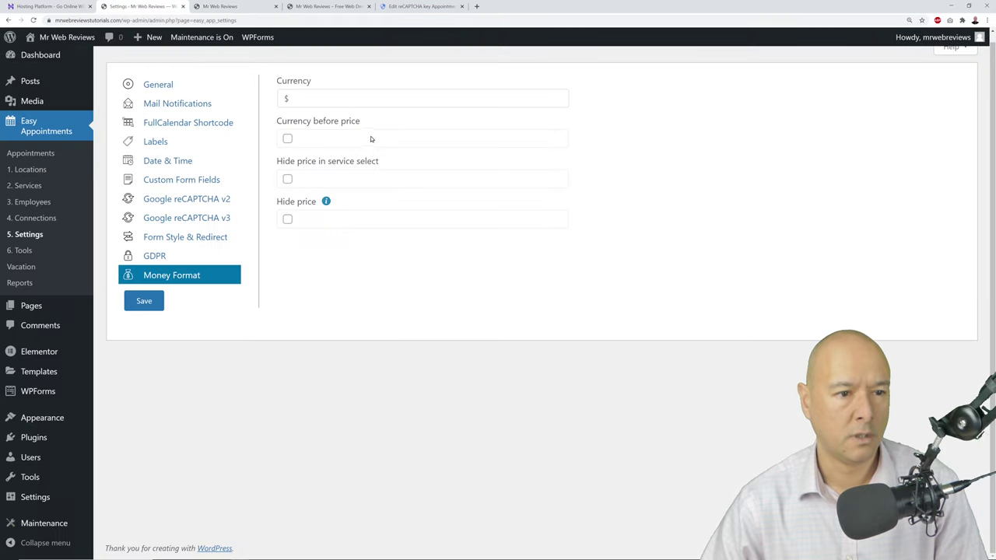
click(288, 140)
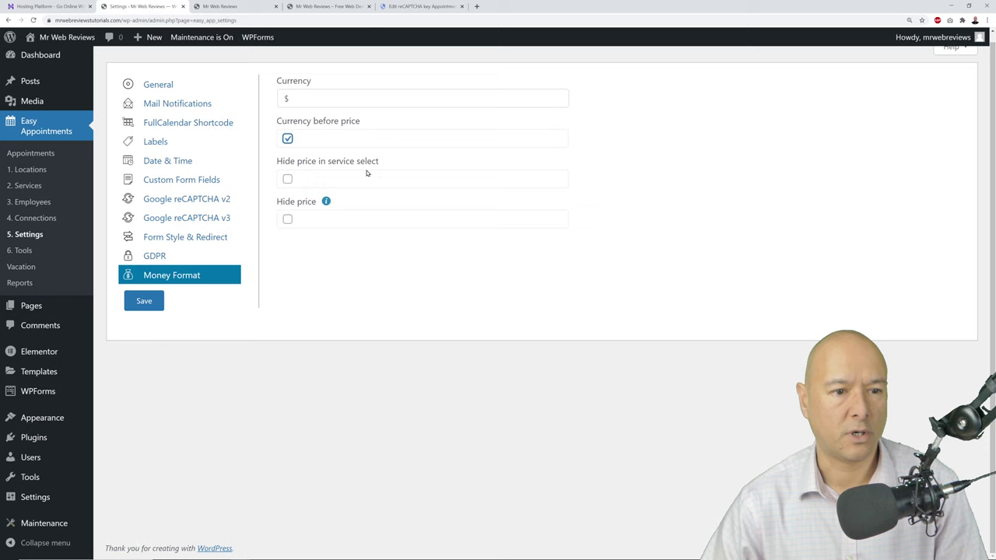
click(287, 181)
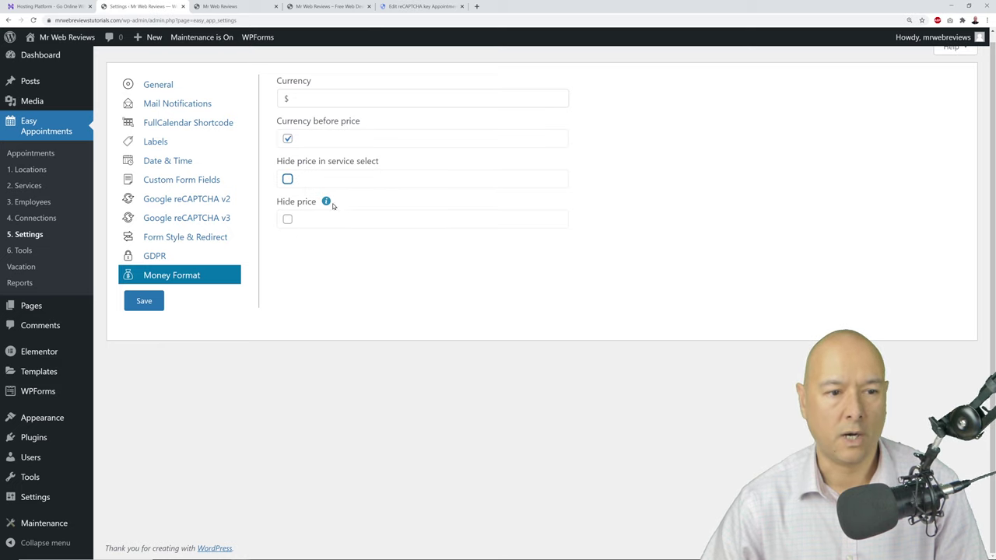
Save the Money Format settings, confirm the alert, and reload the booking page.
mouse_move(328, 203)
click(145, 304)
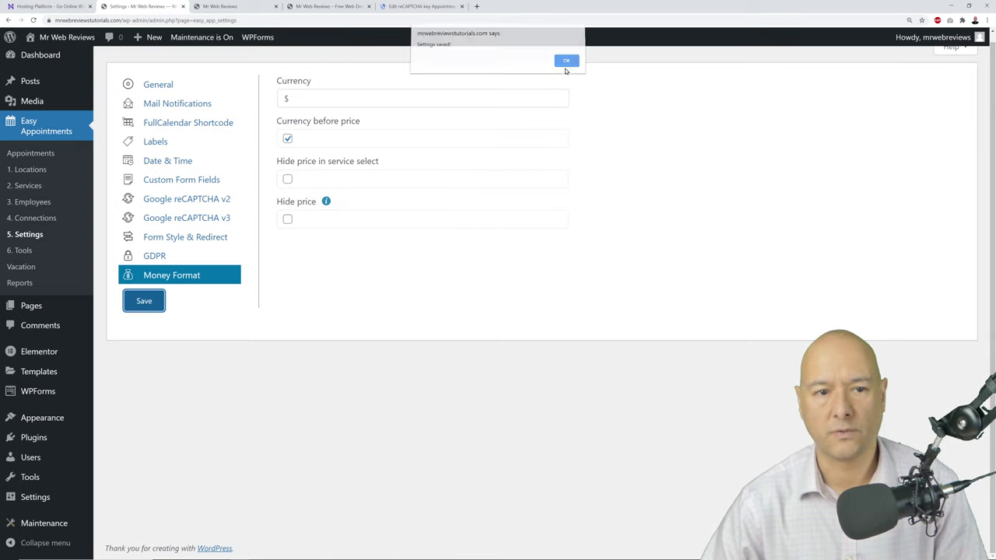
click(565, 64)
click(230, 7)
key(F5)
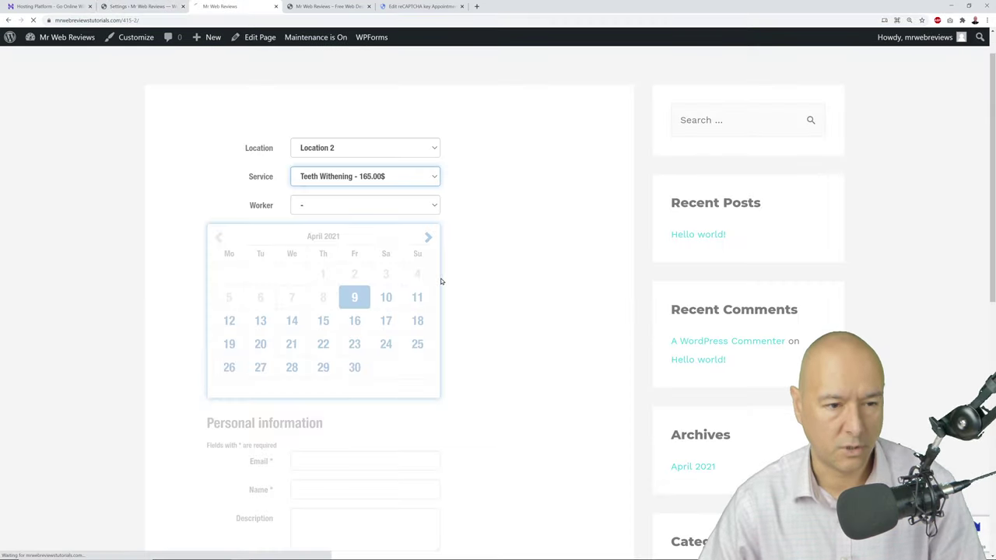
Test-book Location 1, Routine Check, the available worker and the 11:50 am April 9 slot.
click(311, 147)
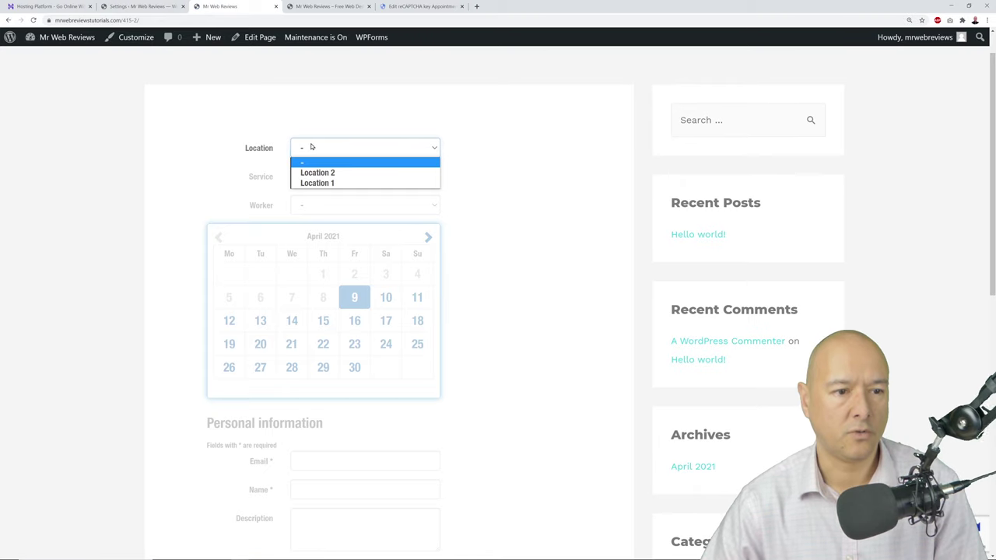
click(317, 183)
scroll(314, 171, down, 2)
click(308, 52)
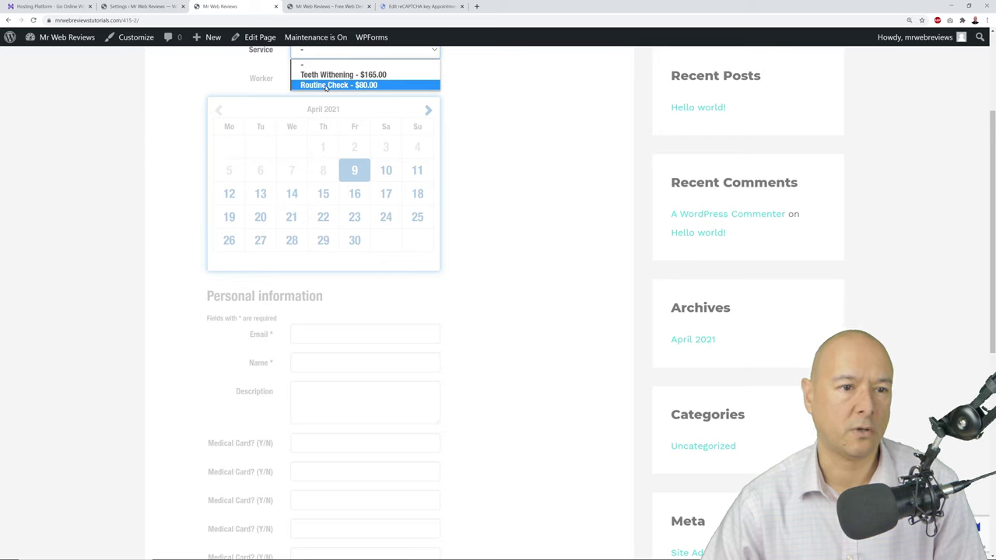
click(329, 85)
scroll(410, 178, up, 1)
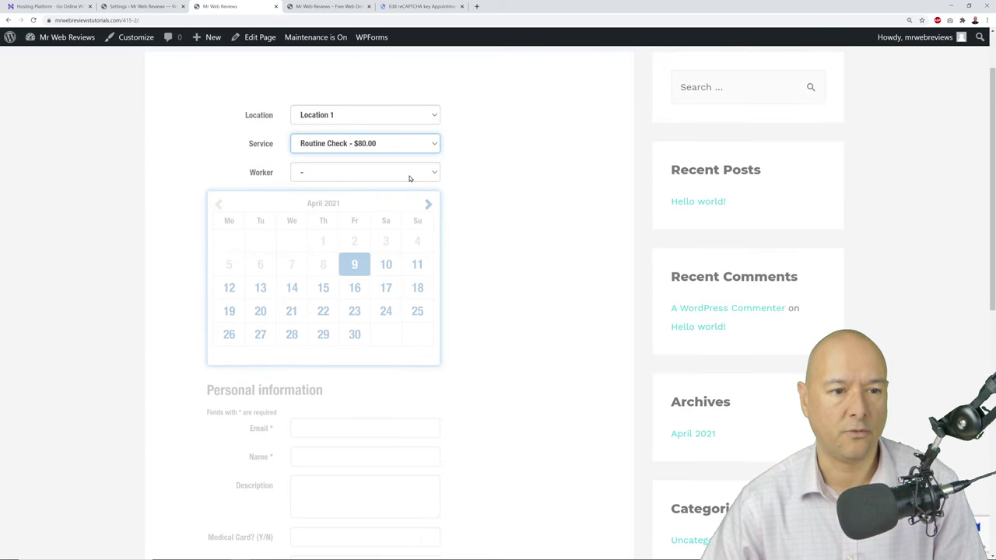
click(365, 174)
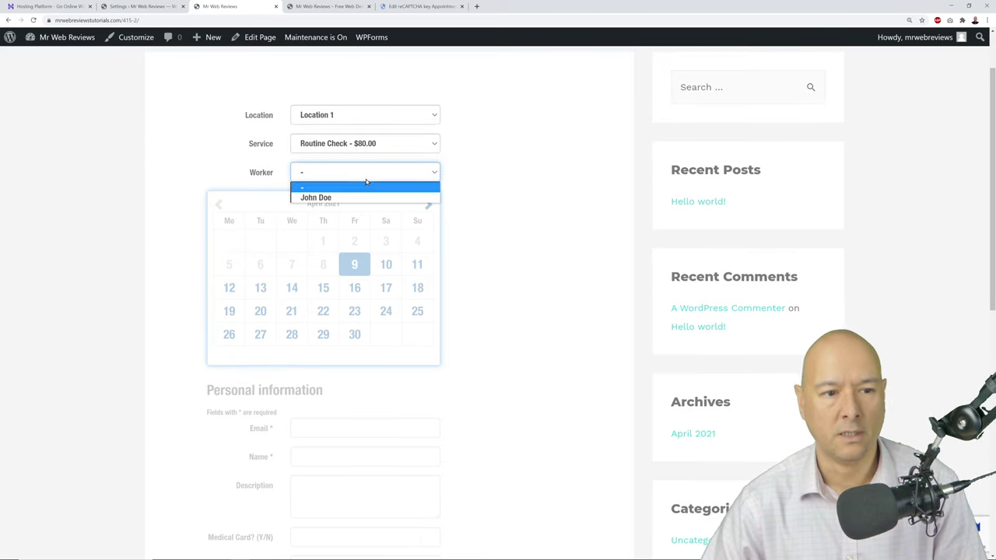
click(365, 193)
scroll(395, 243, down, 2)
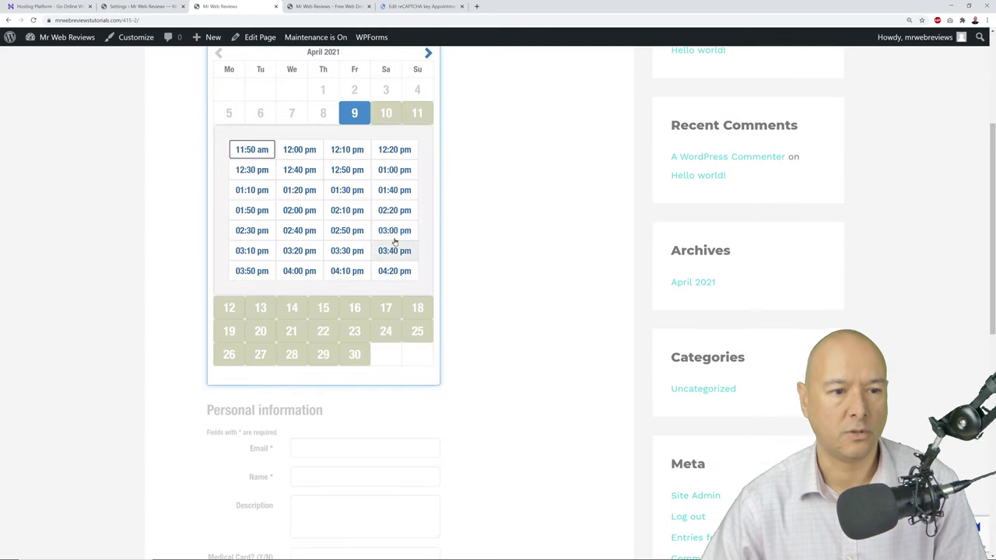
click(251, 149)
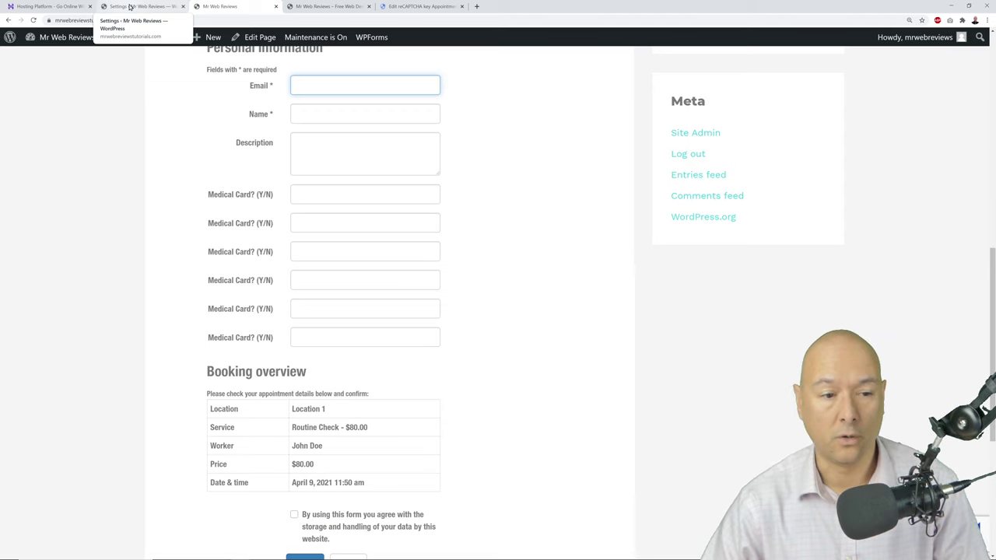
click(130, 7)
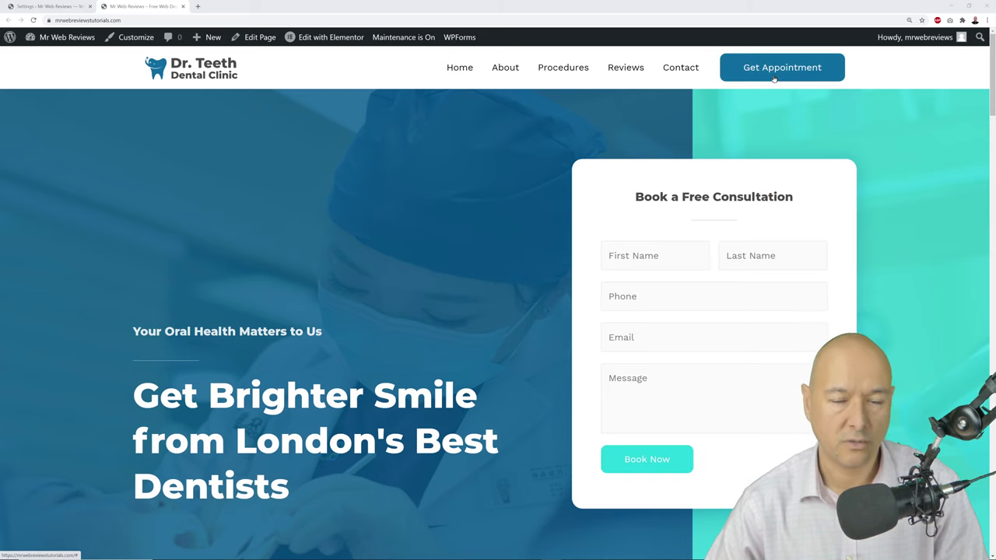
Scroll through the Dr. Teeth homepage sections and back up, then return to Easy Appointments Settings.
scroll(884, 159, down, 5)
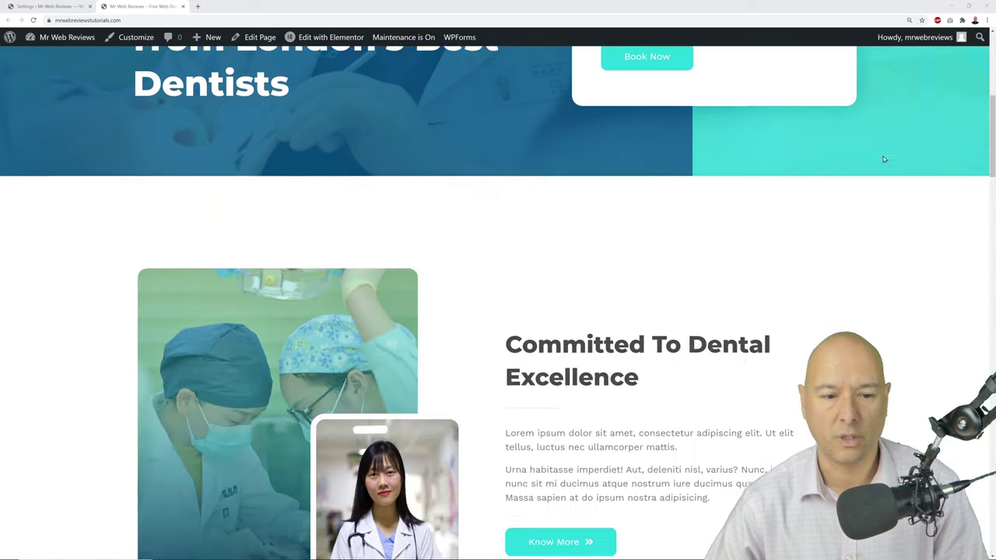
scroll(884, 159, down, 15)
scroll(884, 159, down, 13)
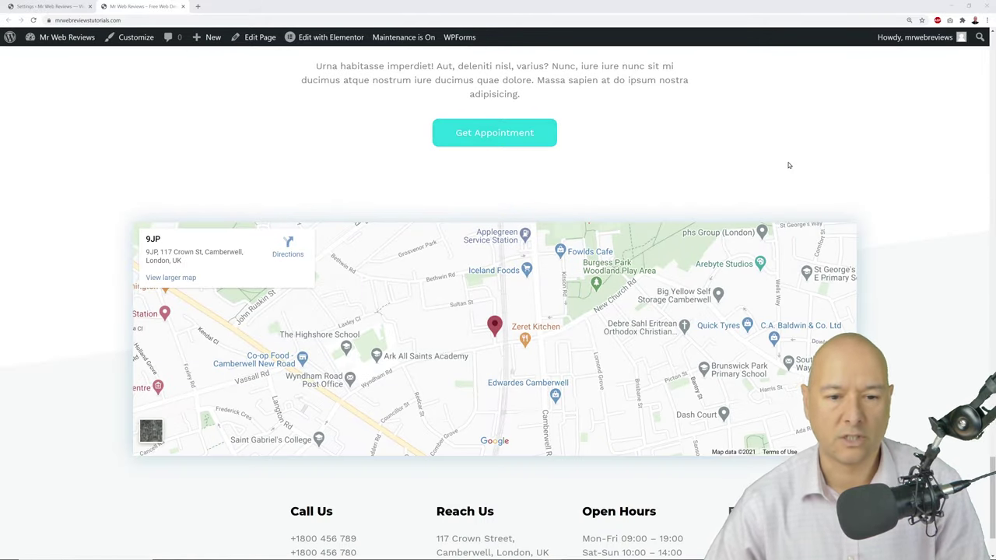
scroll(788, 165, up, 12)
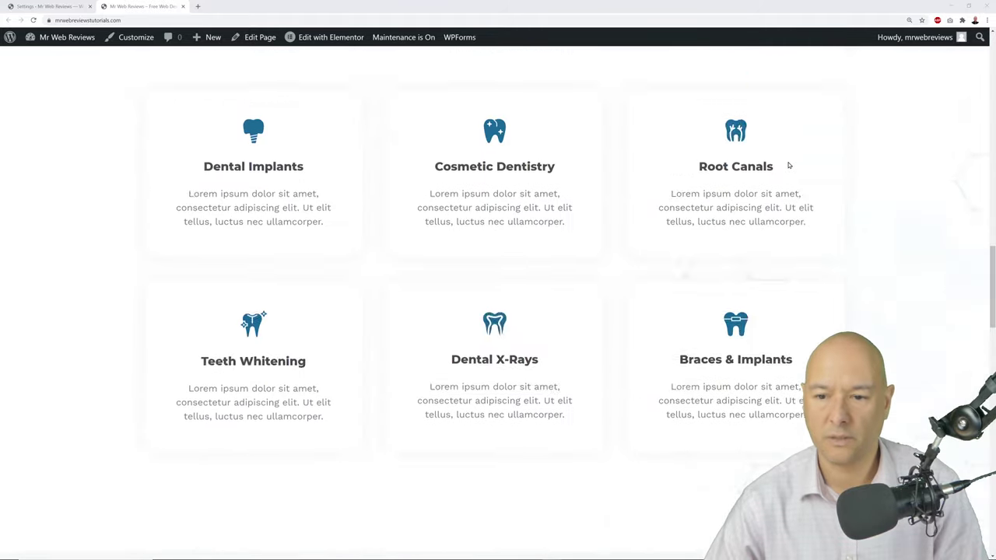
scroll(788, 165, up, 10)
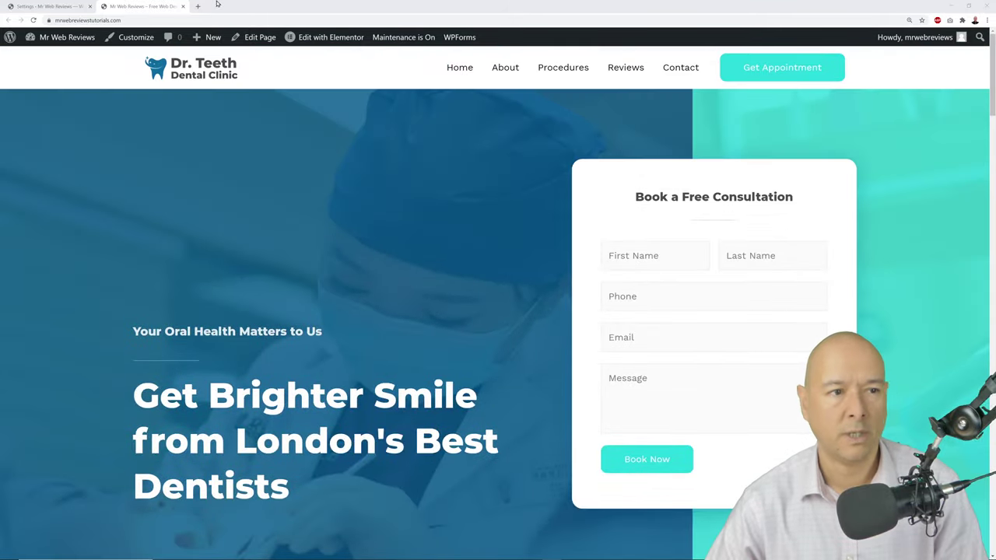
click(47, 6)
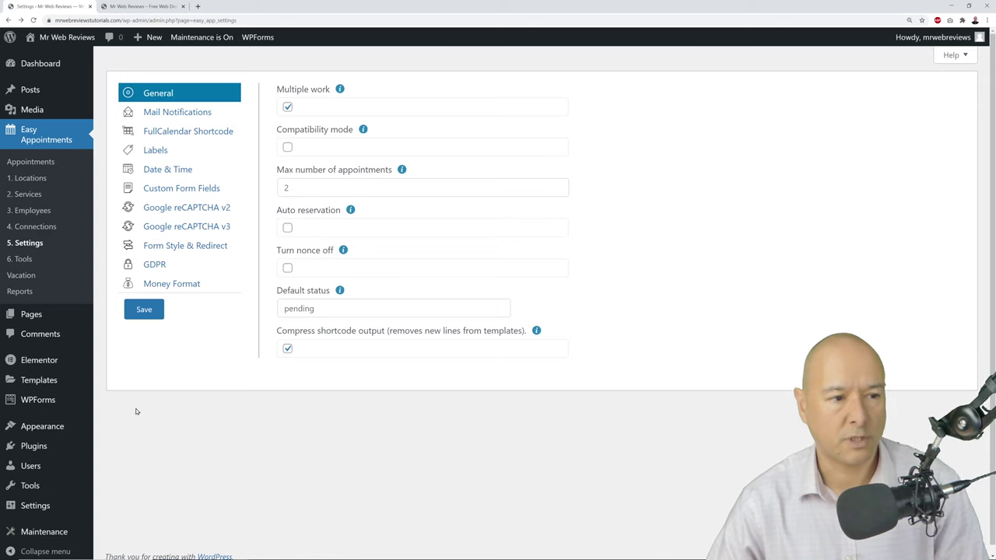
Check the Pages list (Home, Privacy Policy) and the front page, then start a blank new page.
click(35, 321)
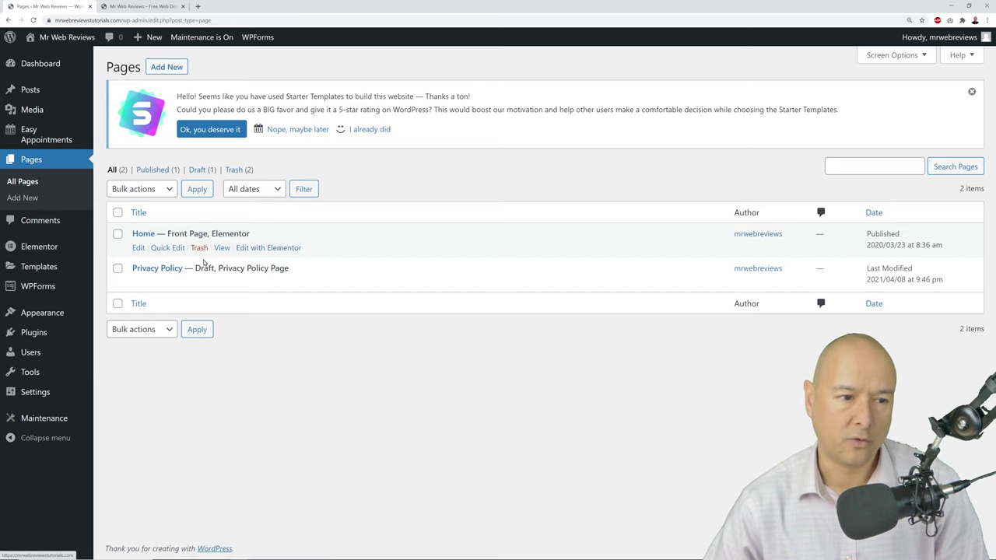
mouse_move(172, 285)
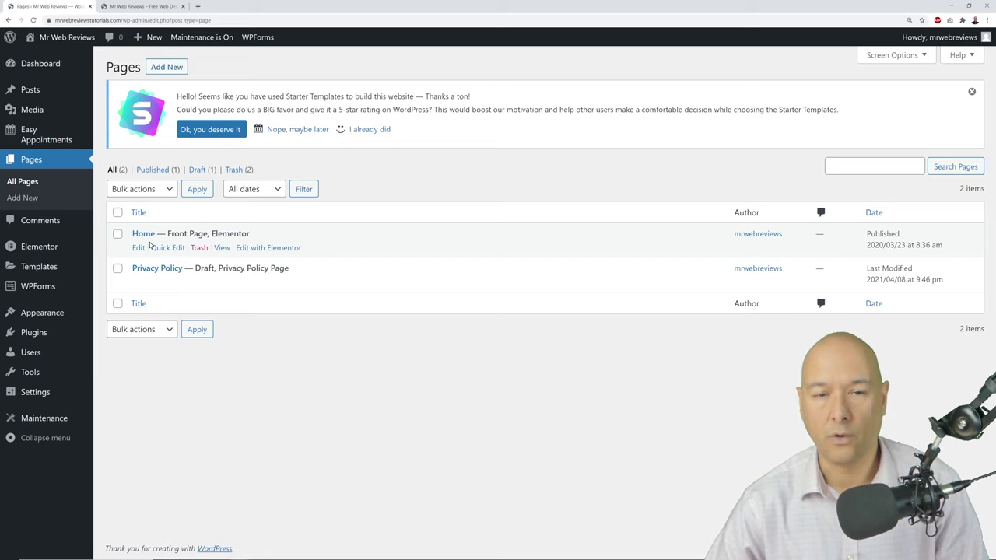
click(144, 6)
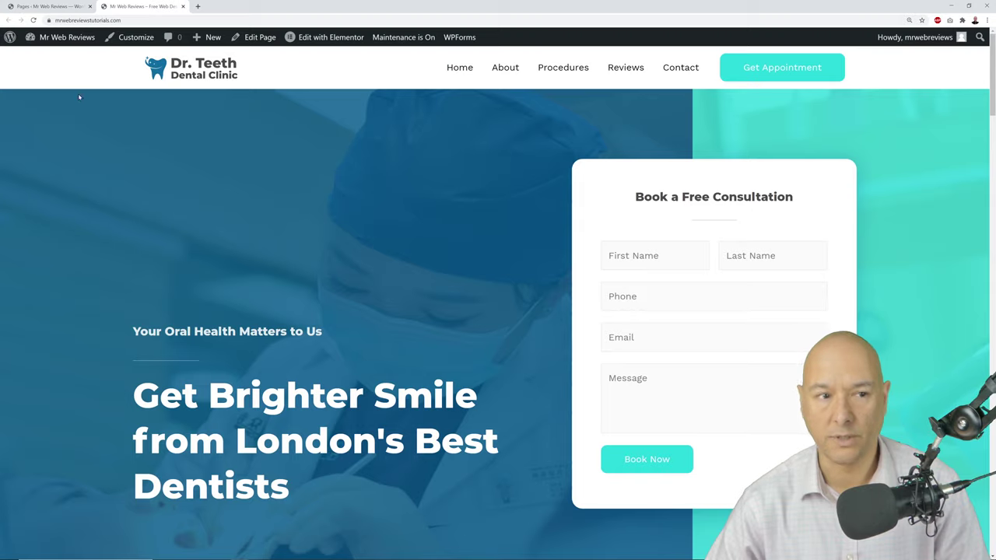
click(56, 9)
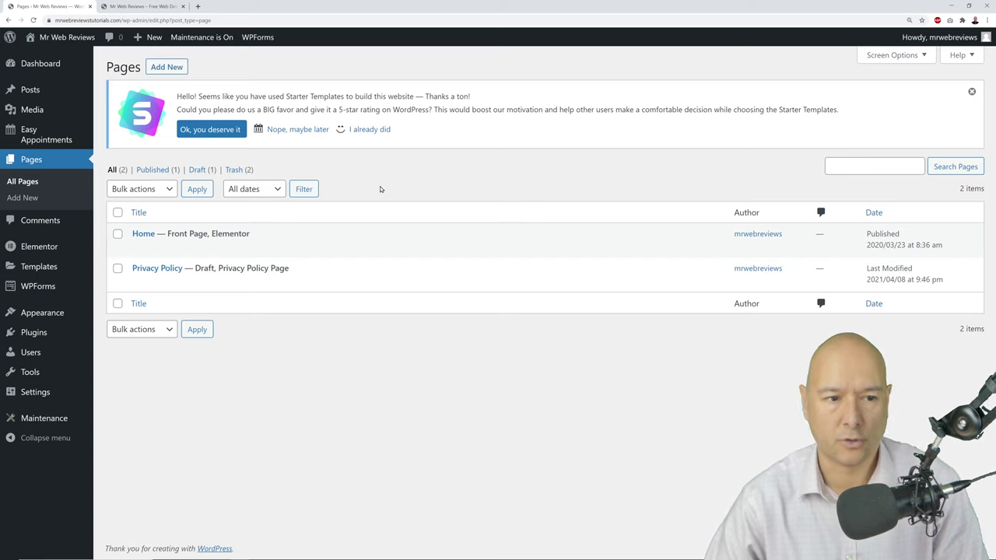
click(172, 68)
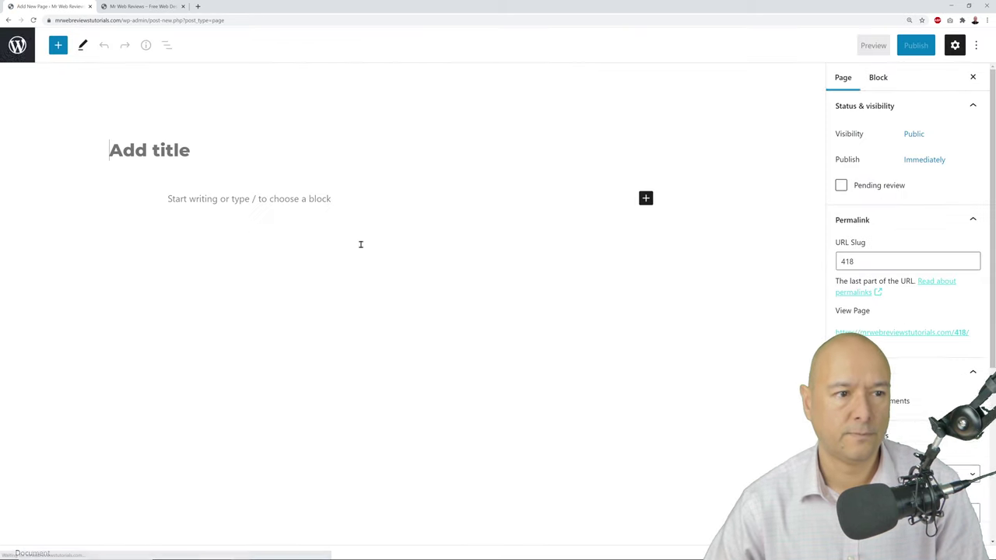
Title the new page 'Booking System' and publish it.
text(B)
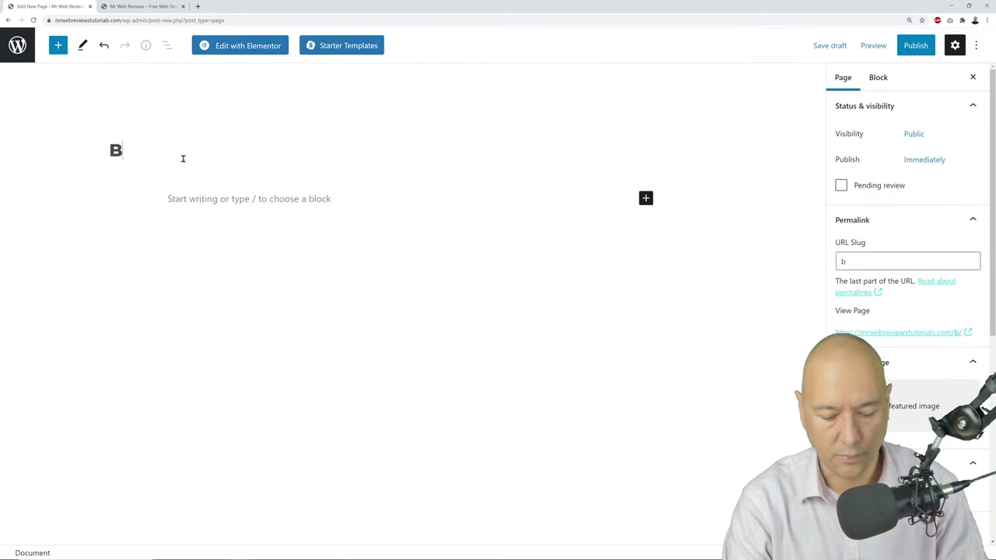
text(ooking System)
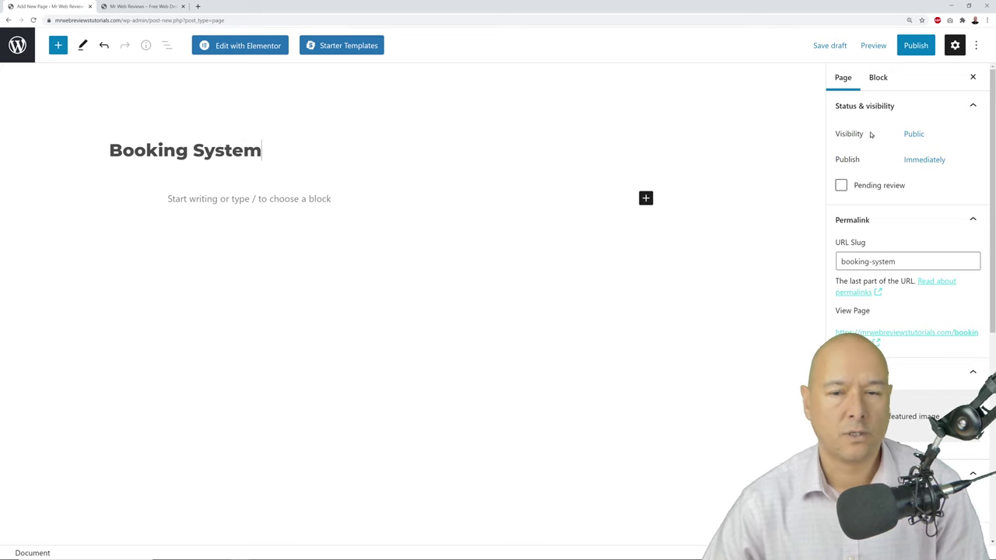
click(918, 45)
click(878, 47)
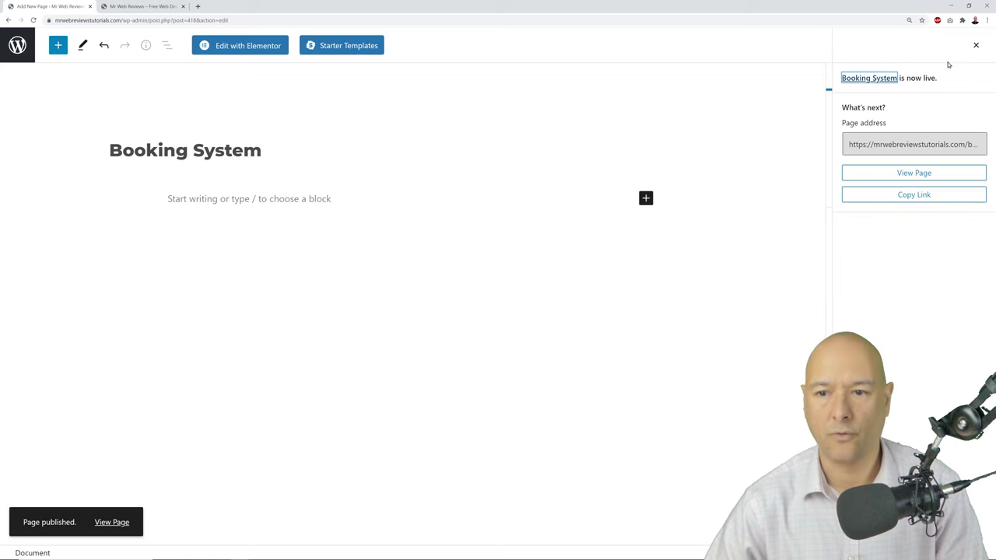
click(976, 47)
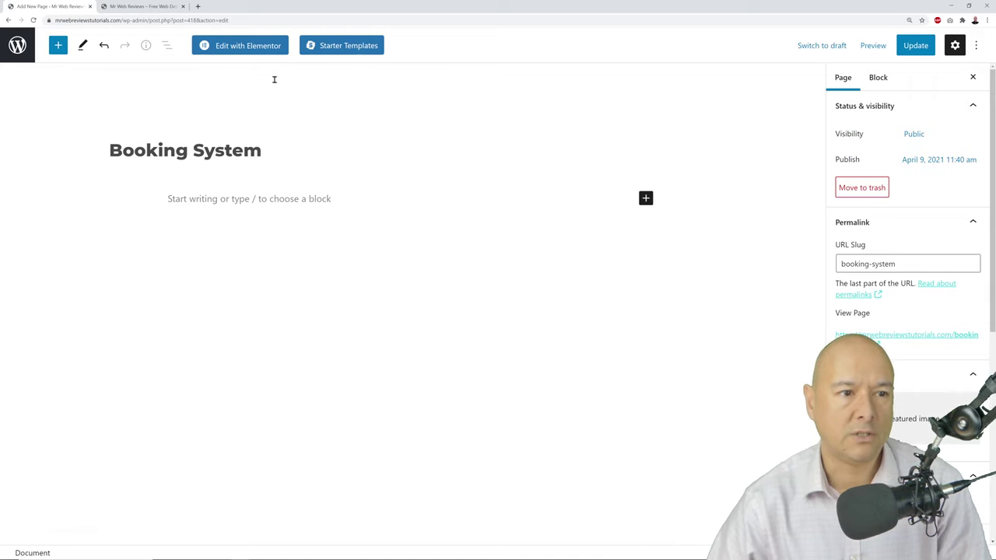
click(248, 45)
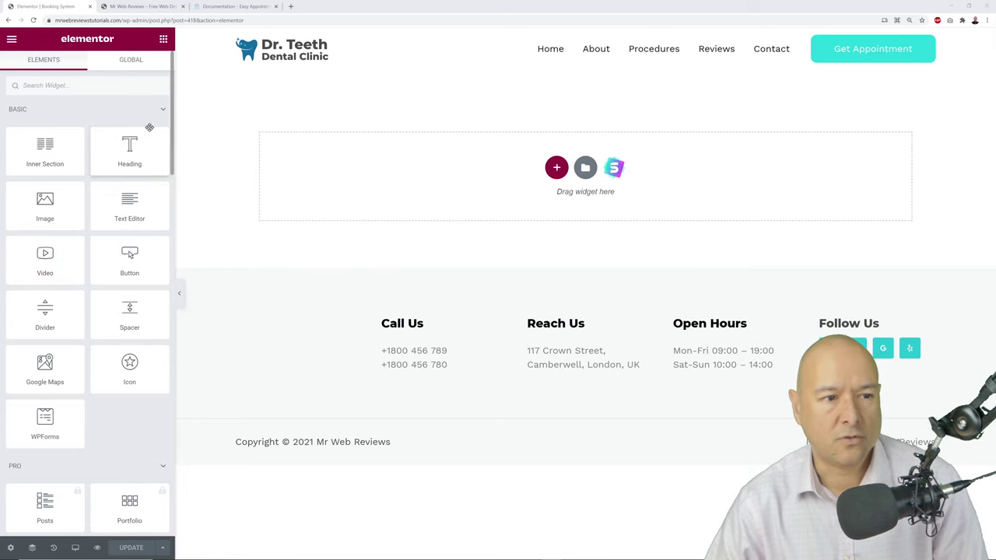
Discard a stray heading and drop a Shortcode widget into the empty section.
drag(131, 142, 536, 155)
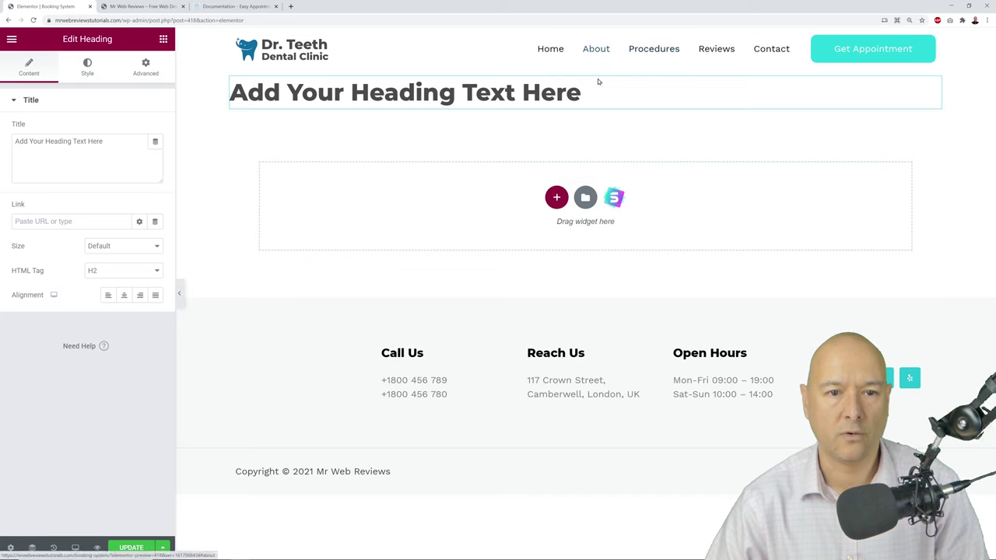
click(600, 64)
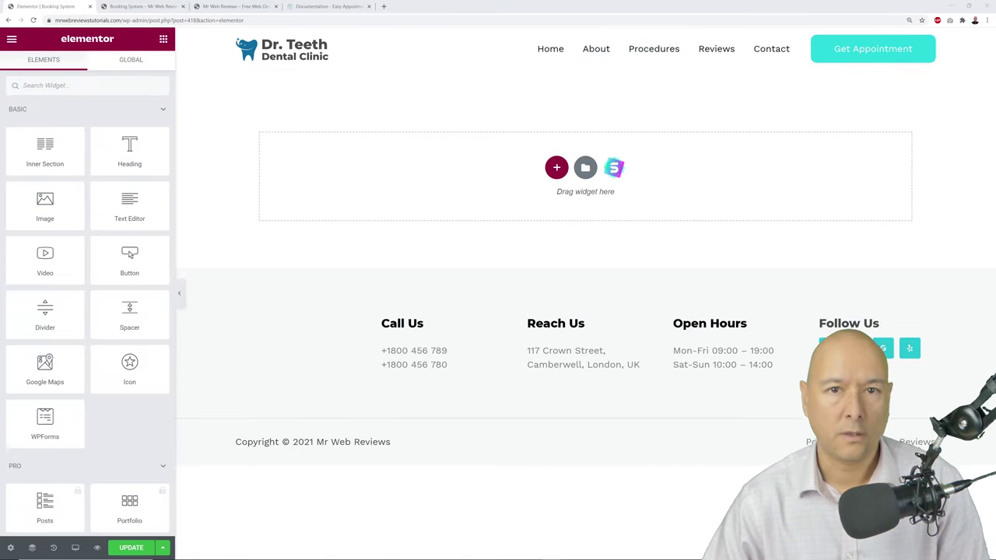
click(95, 84)
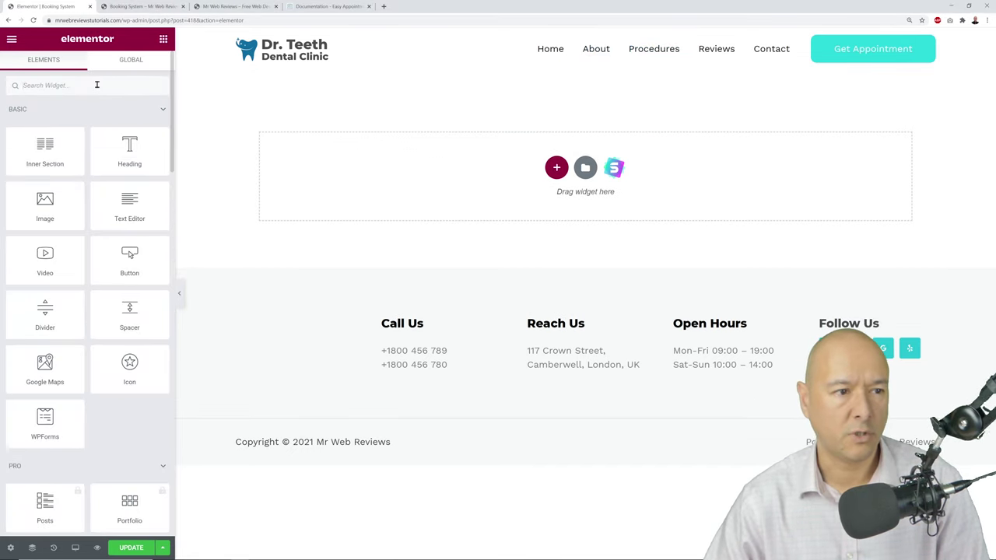
text(short)
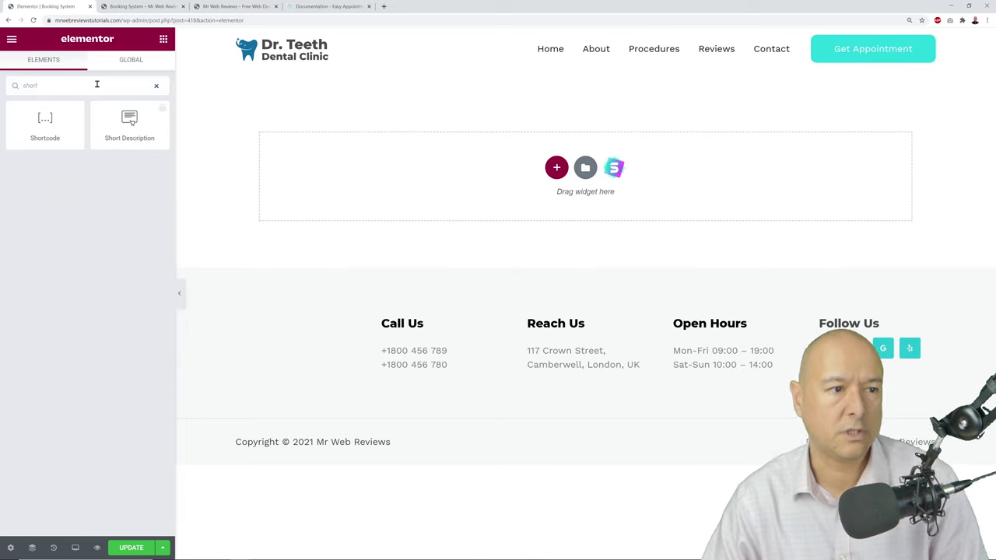
drag(49, 126, 550, 176)
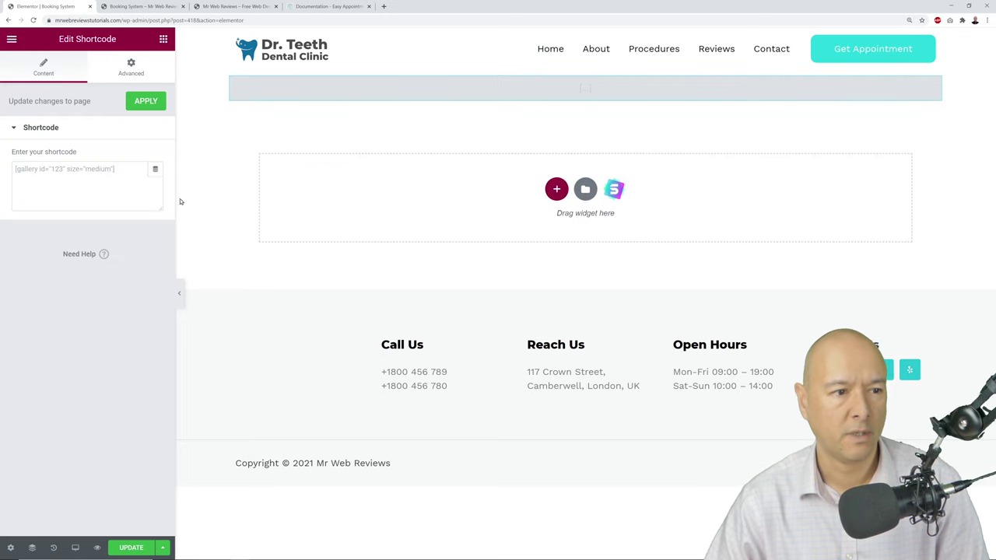
Paste [ea_bootstrap] into the Shortcode widget and update the page.
click(54, 184)
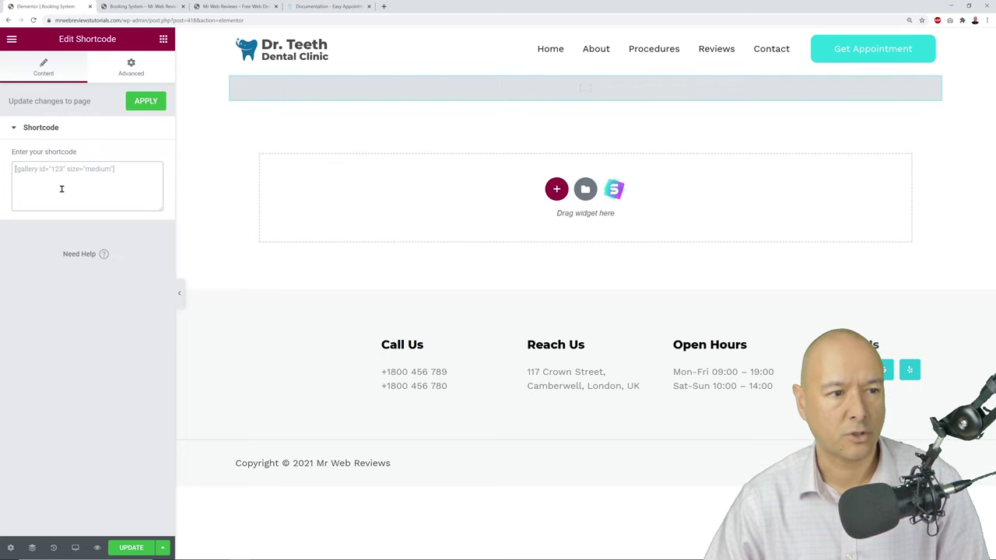
text([ea_bootstrap])
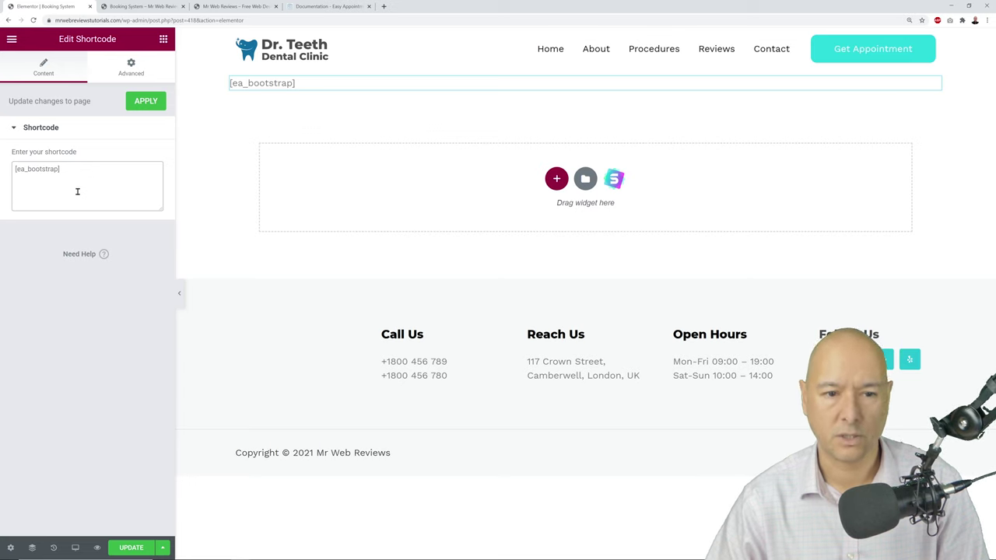
click(132, 548)
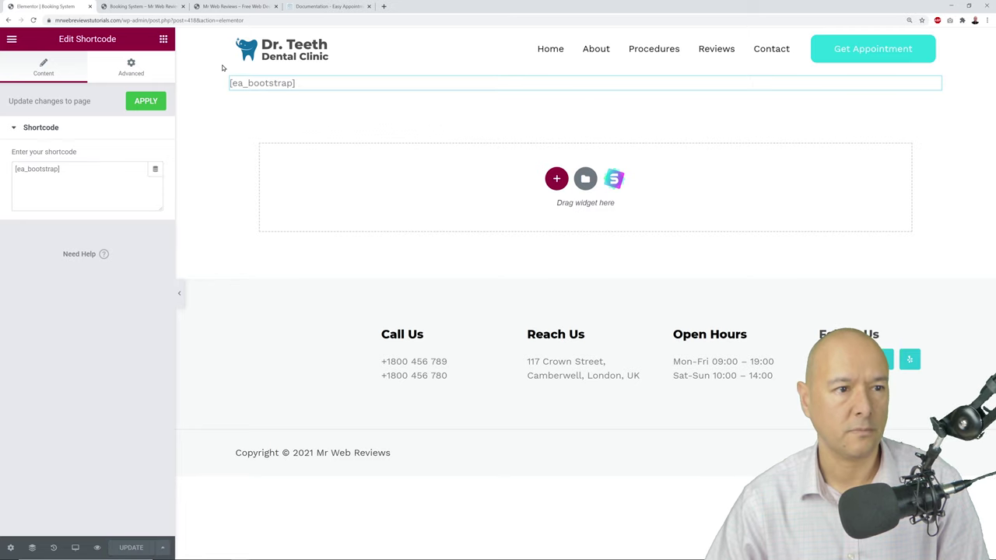
click(184, 6)
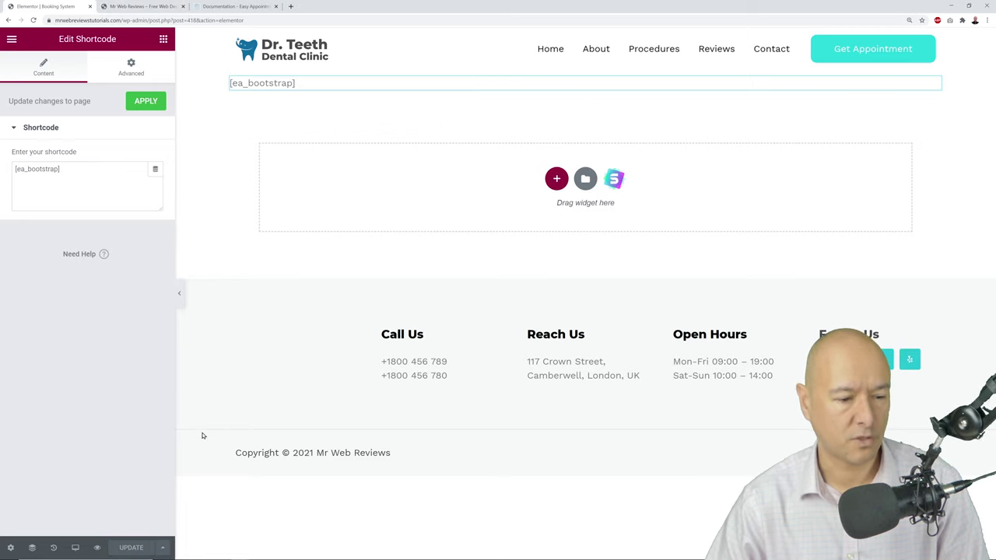
Preview the page and select Location 1 and the Routine Check - $80.00 service.
click(97, 550)
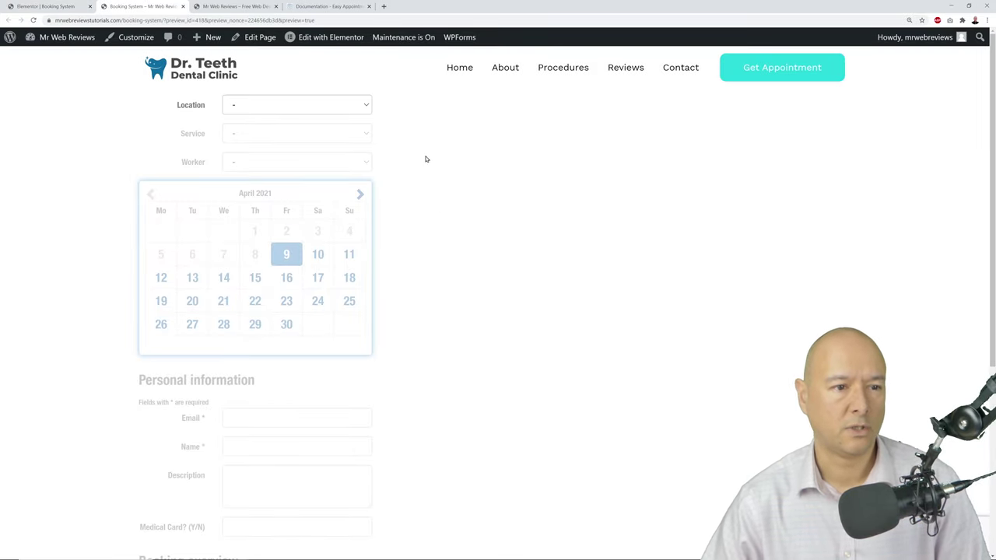
click(371, 108)
click(328, 140)
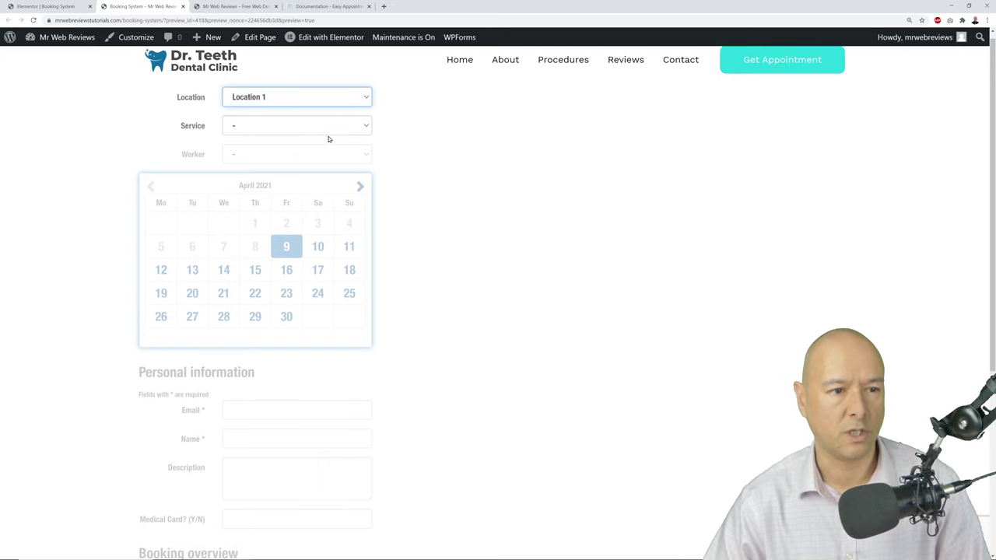
scroll(319, 116, down, 1)
click(307, 58)
click(305, 83)
Choose the only available worker and the 12:10 pm slot, then return to Elementor.
scroll(303, 86, down, 1)
click(297, 57)
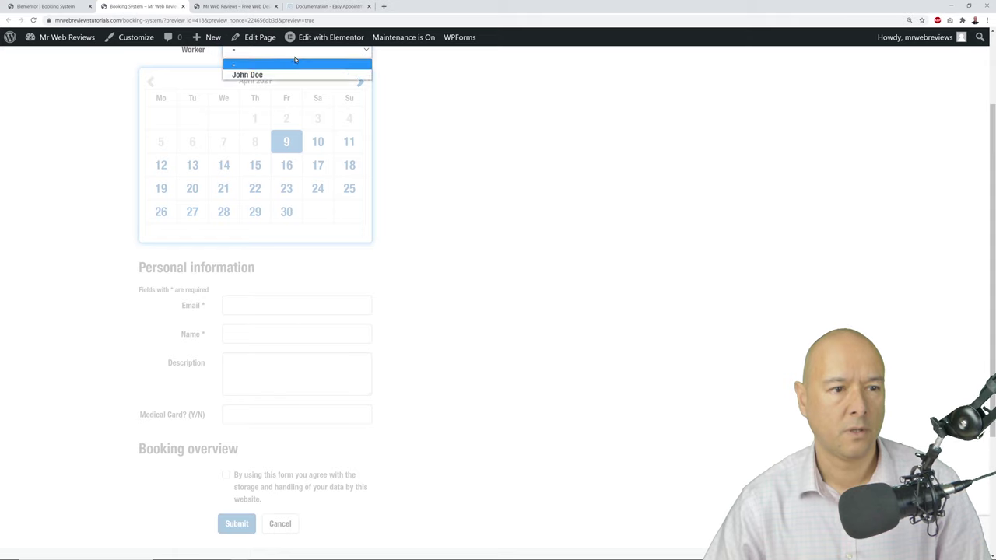
click(296, 73)
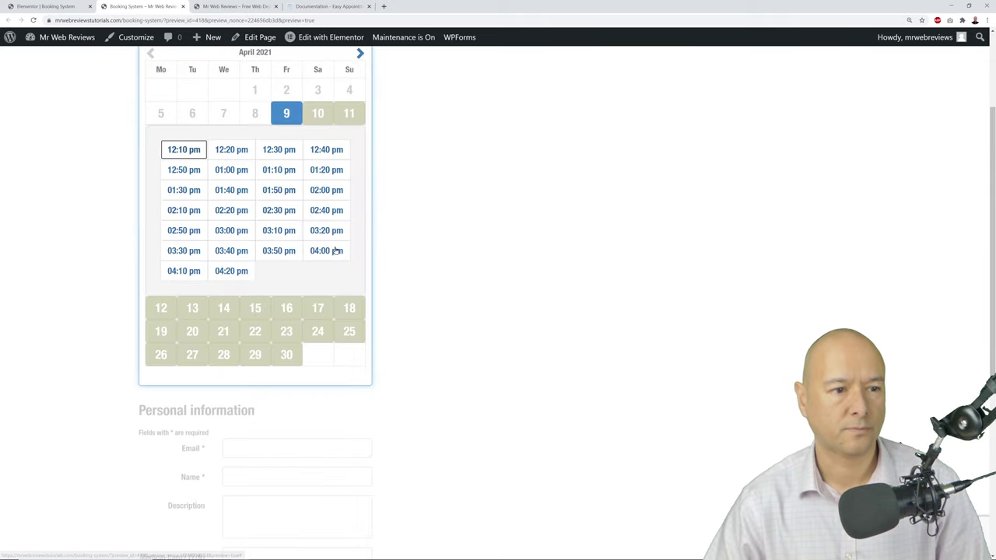
click(196, 152)
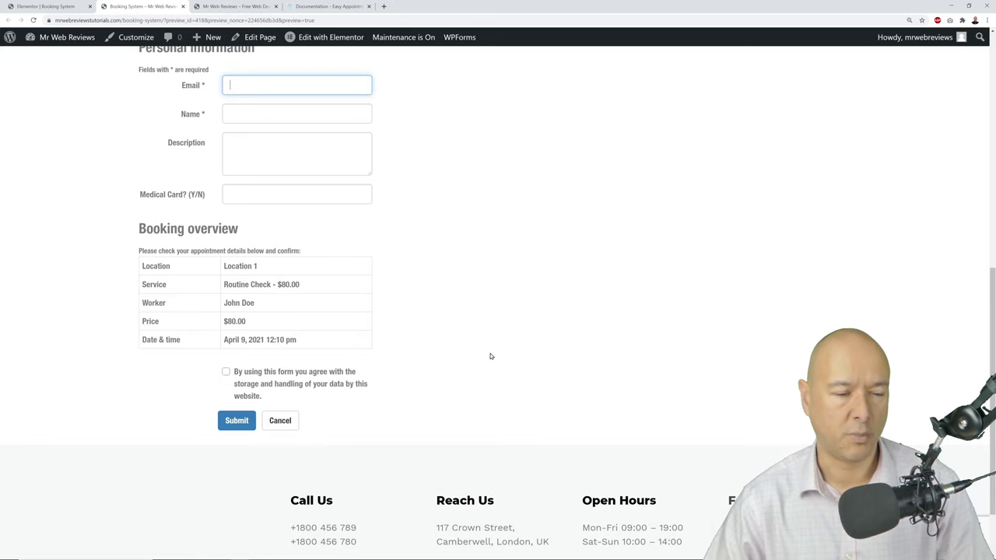
scroll(478, 331, up, 6)
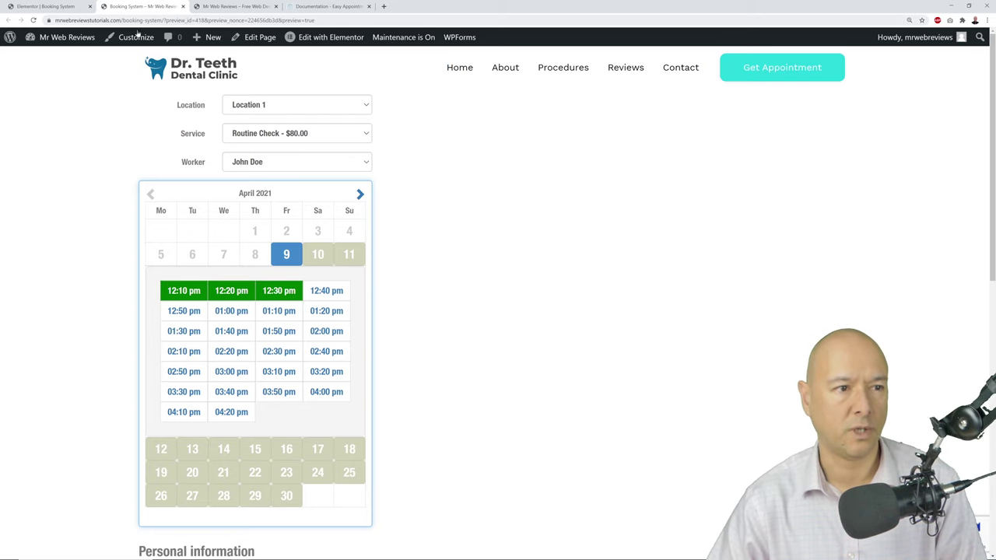
click(62, 8)
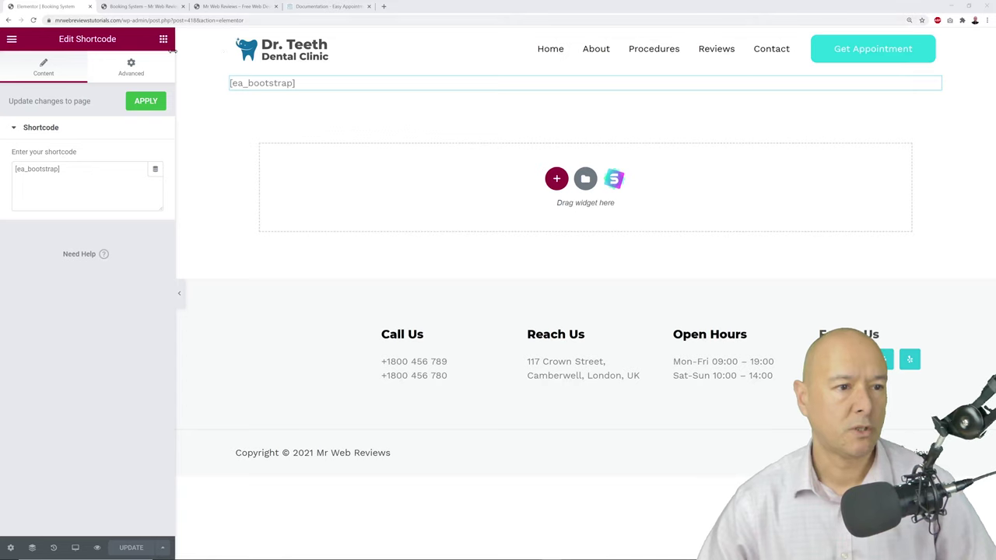
click(164, 41)
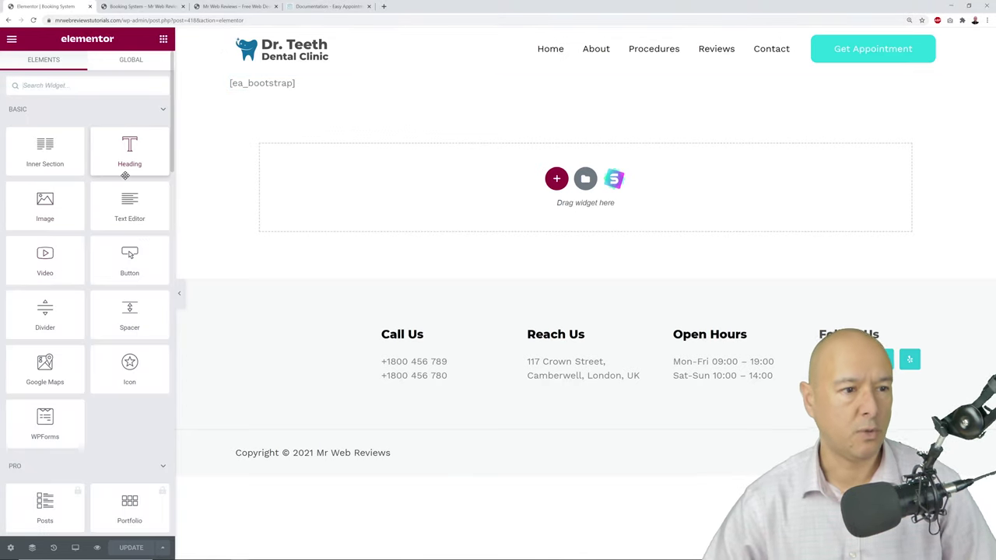
Place a Heading above the shortcode with the title 'Book an Appointment'.
drag(129, 162, 275, 78)
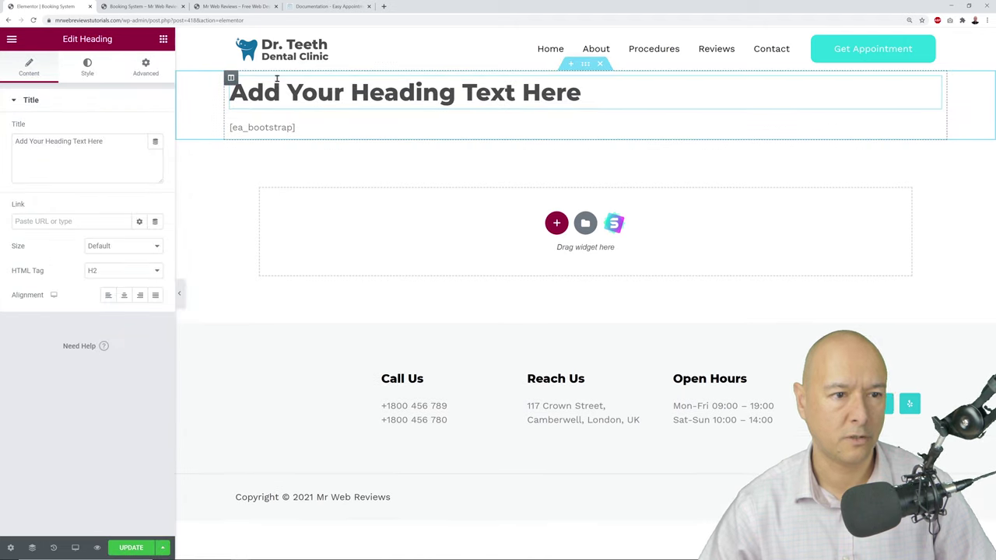
click(111, 161)
key(ctrl+a)
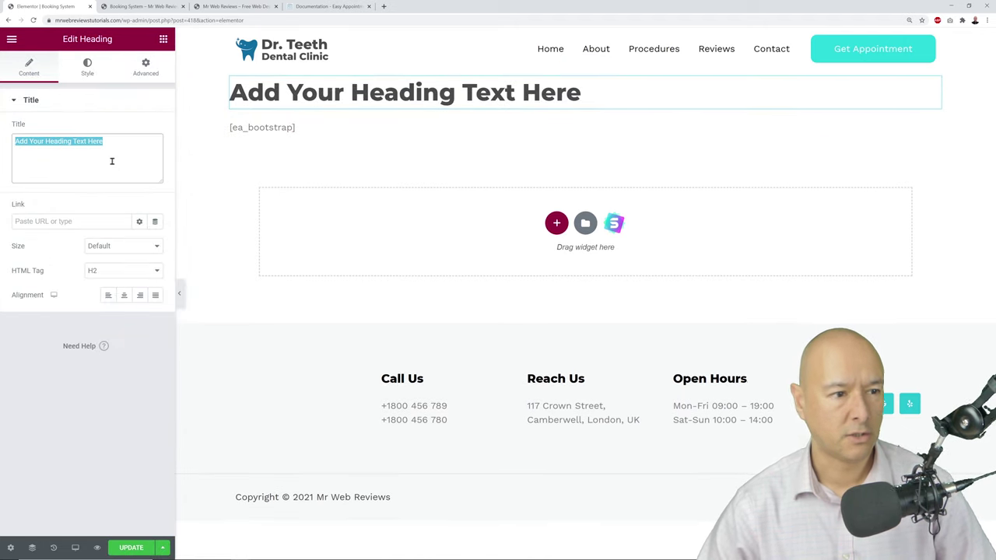
text(Book)
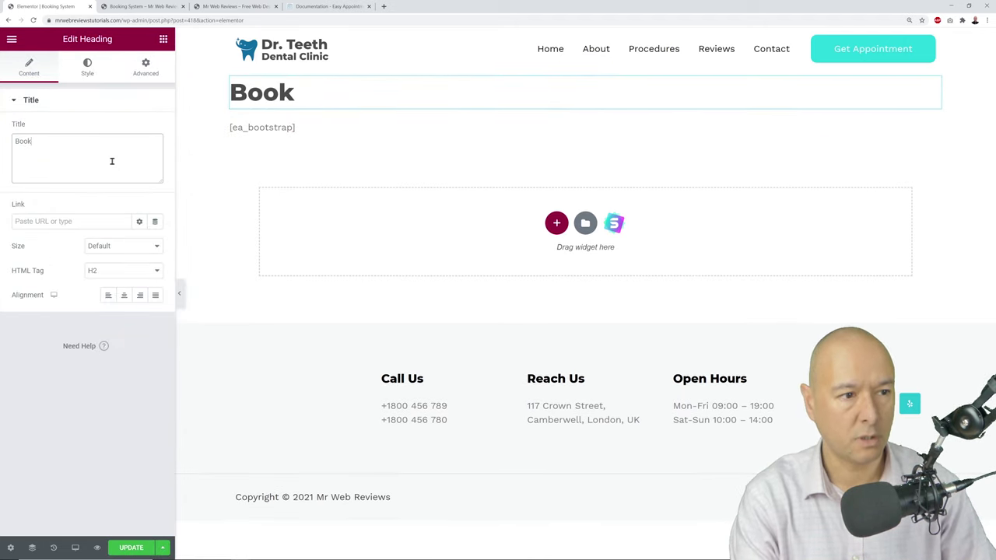
text( an Appointment)
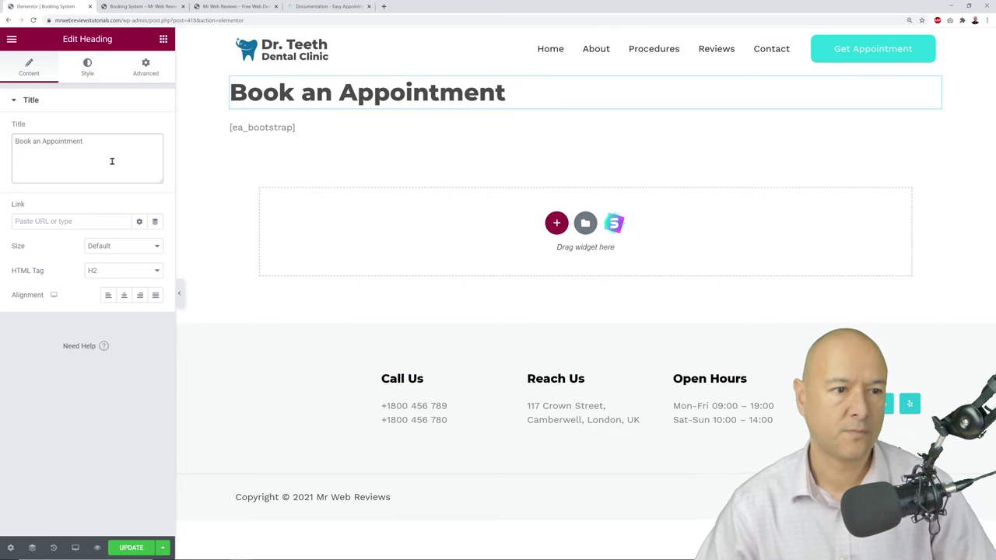
click(69, 416)
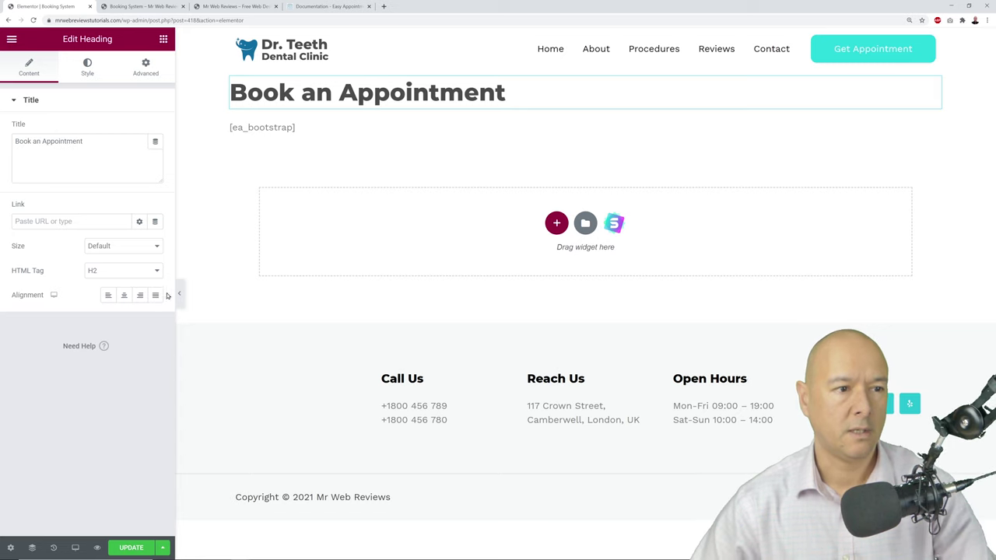
click(163, 38)
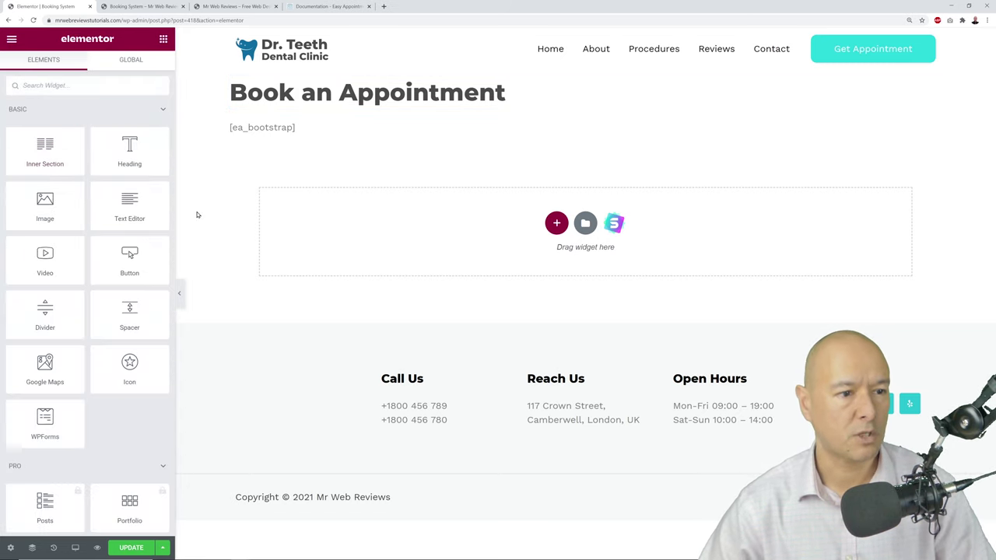
Add a text block 'To book an appointment please use the form below…' promising a confirmation email, then save and preview.
drag(129, 210, 319, 114)
click(102, 278)
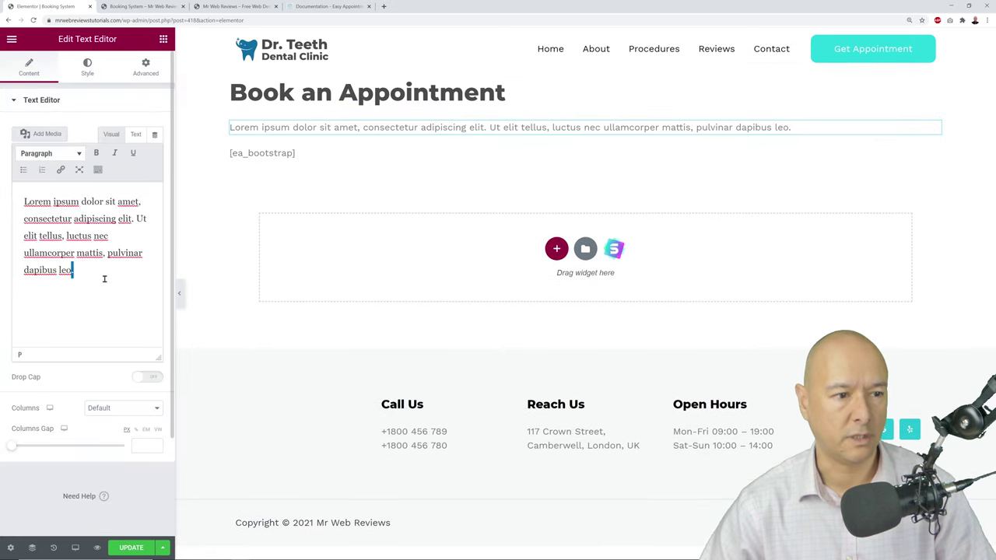
key(ctrl+a)
text(To boo)
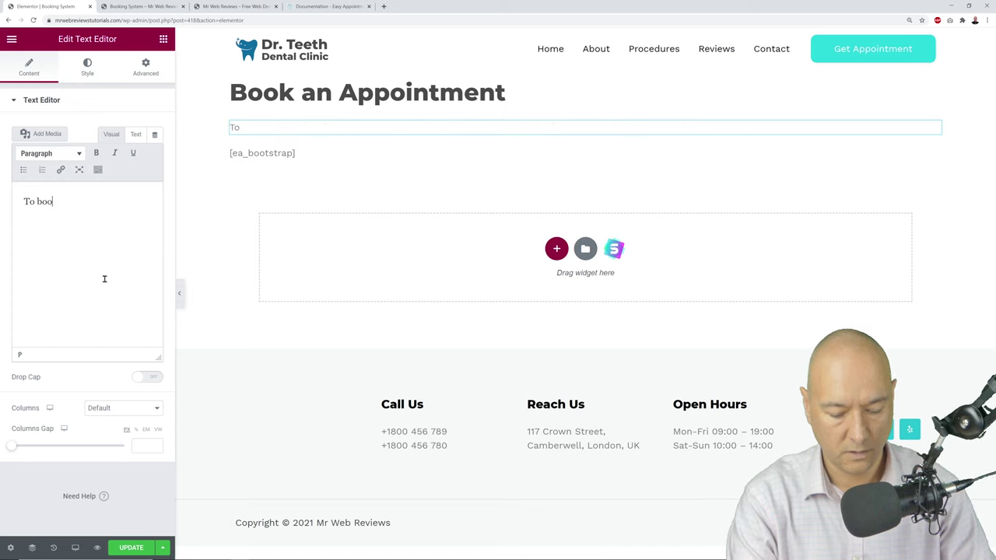
text(k an appointm)
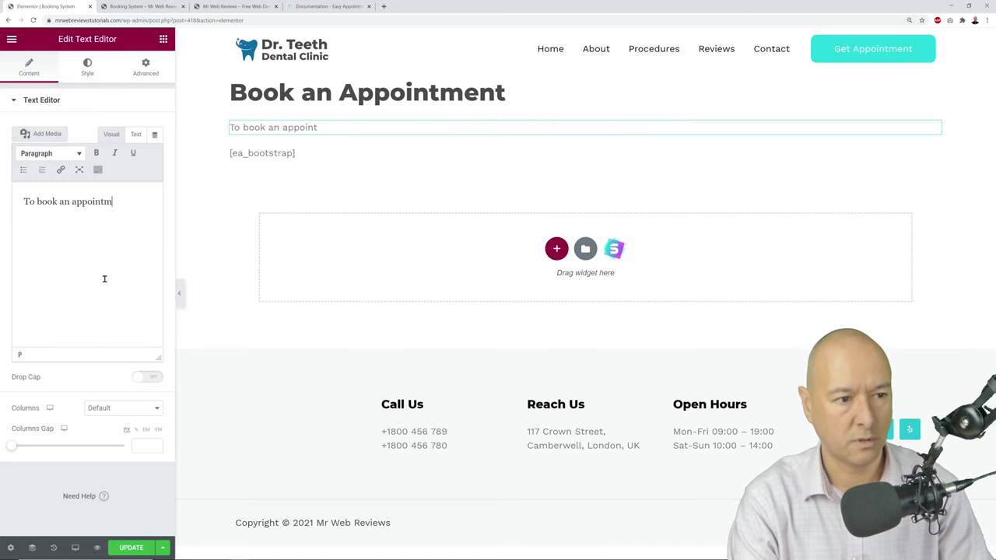
text(ent please use the form bel)
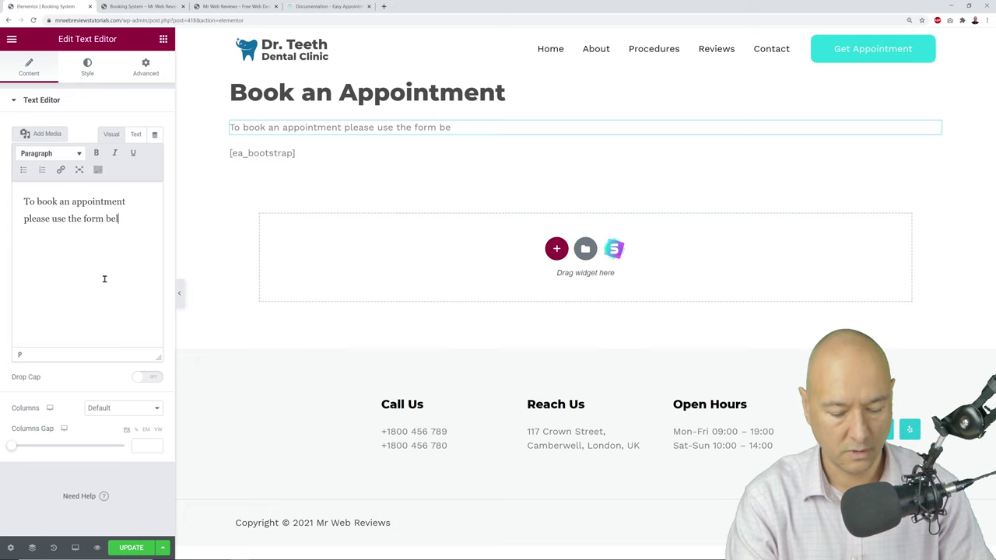
text(ow. We'll s)
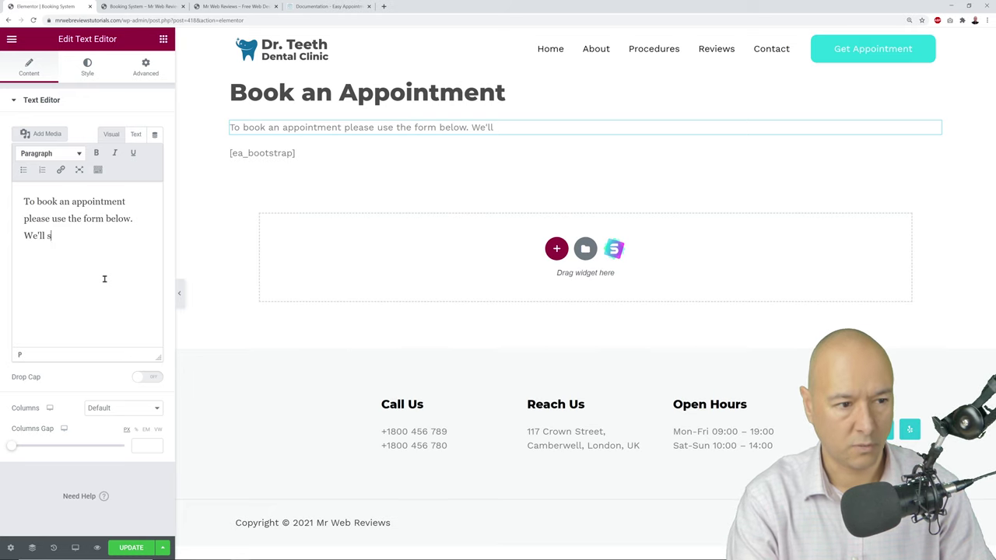
text(nend you a)
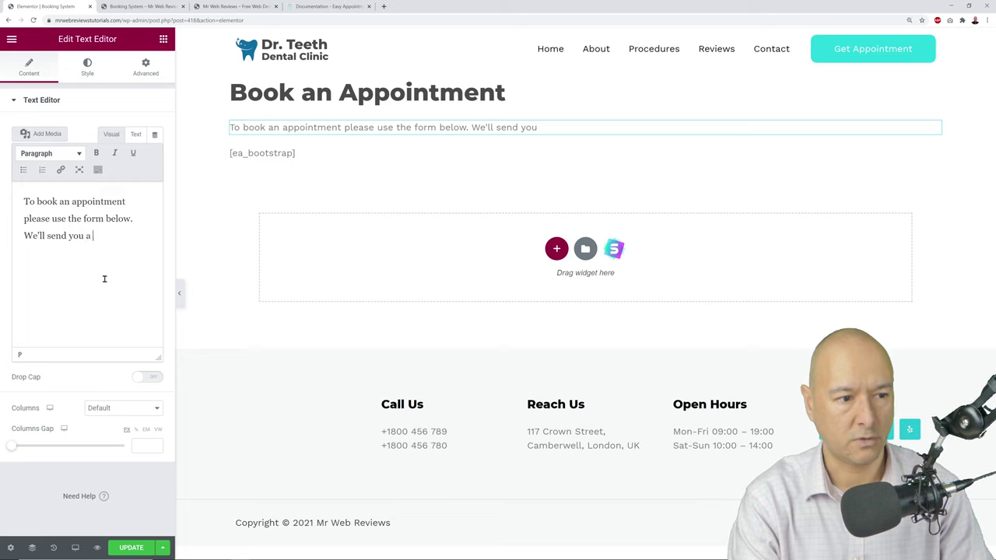
text( confirmation emai)
text(l wit)
key(BackSpace)
key(BackSpace)
text(upon receipt.)
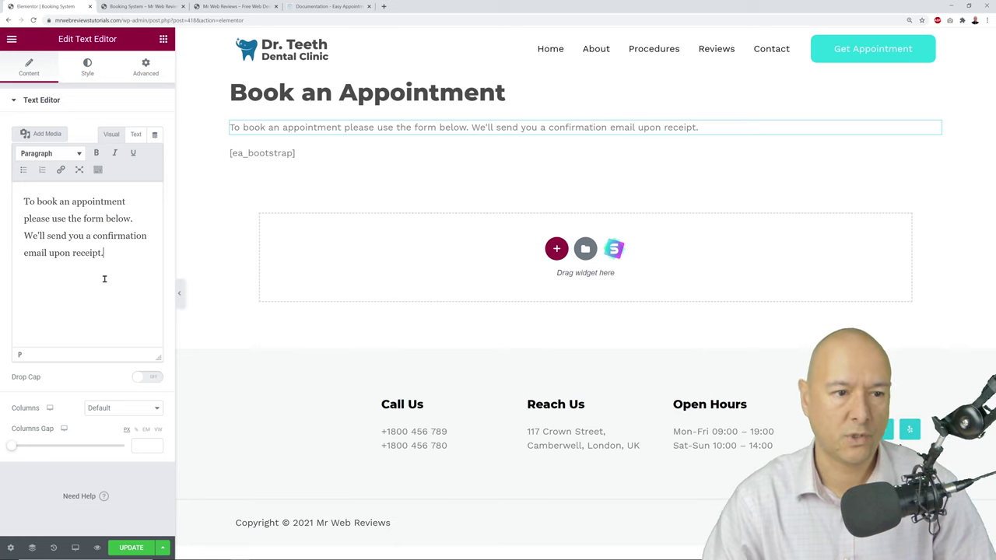
click(123, 550)
click(98, 549)
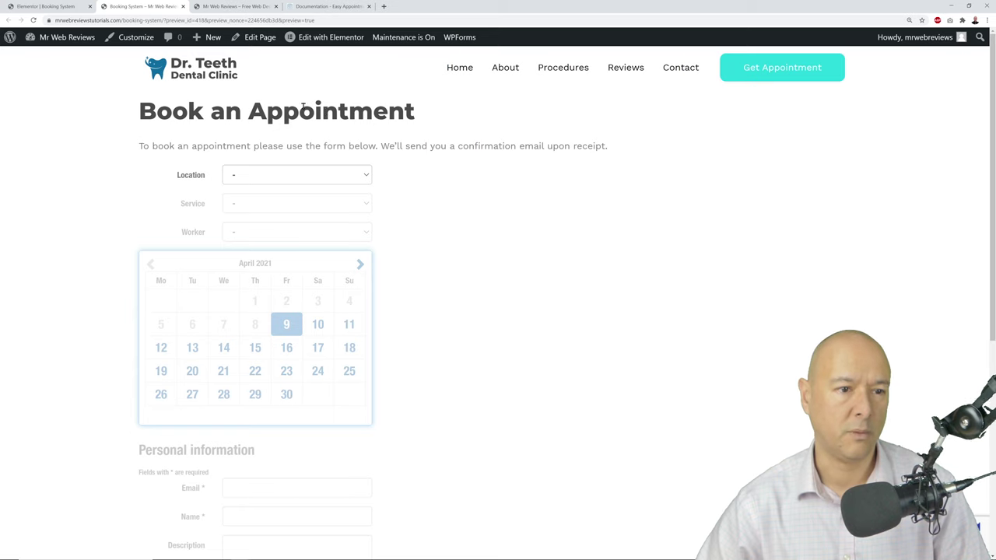
Leave the booking form preview and go back to the Elementor editor tab.
click(43, 7)
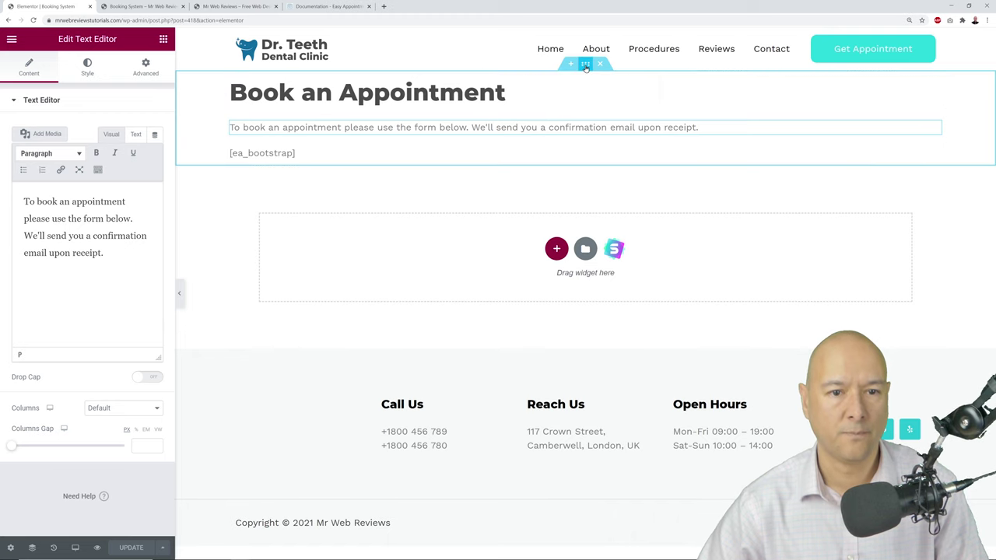
Set the booking section's unlinked top margin to 70 px, save, and check the preview.
click(586, 66)
click(602, 152)
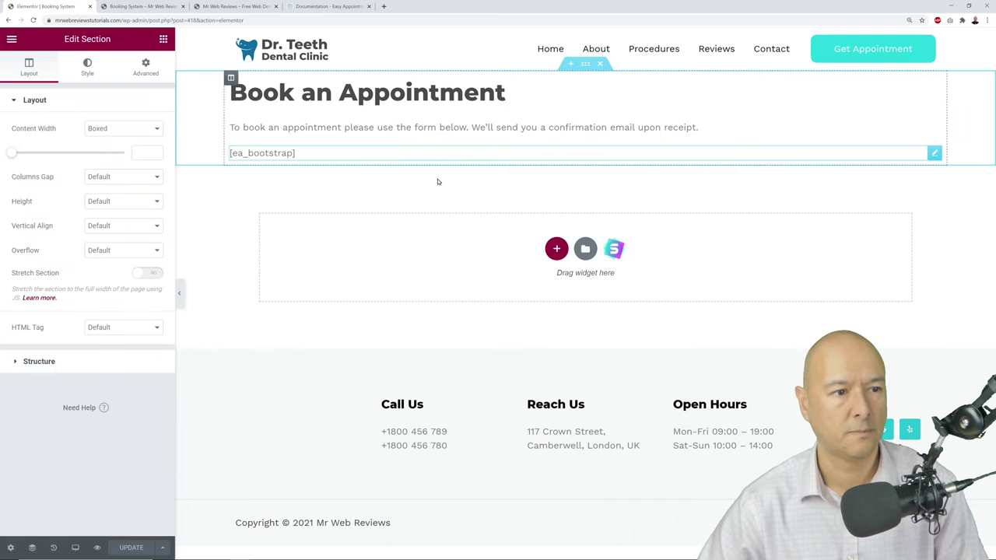
click(146, 68)
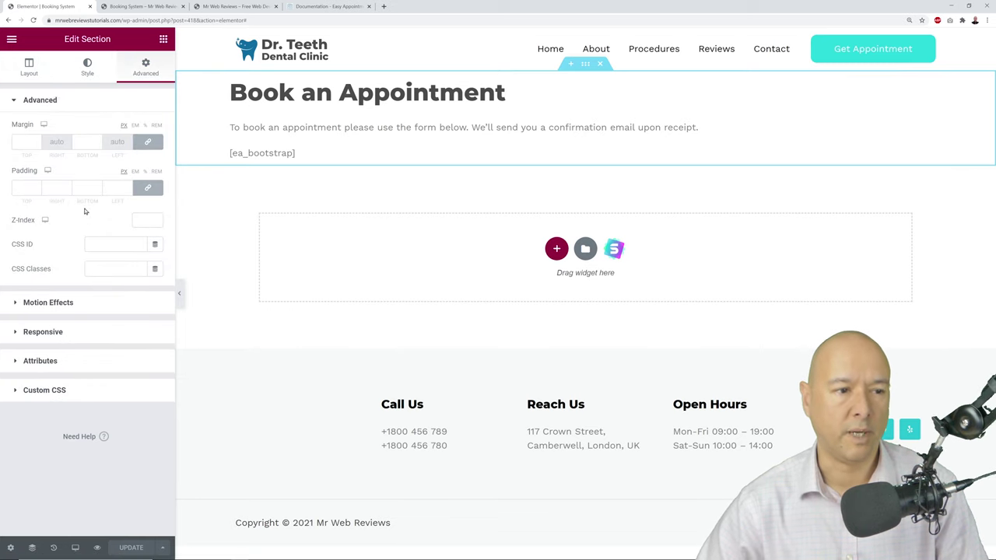
click(148, 143)
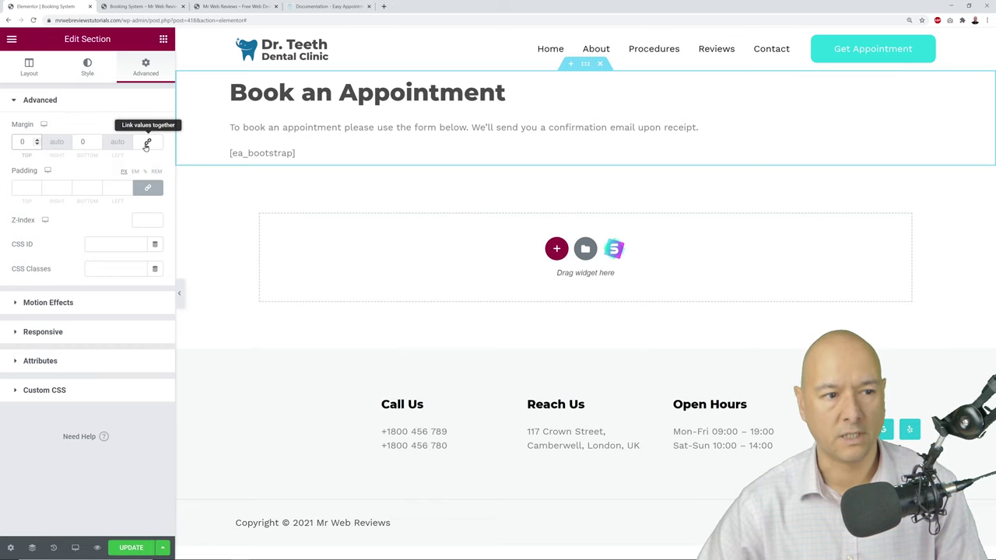
click(148, 143)
click(16, 143)
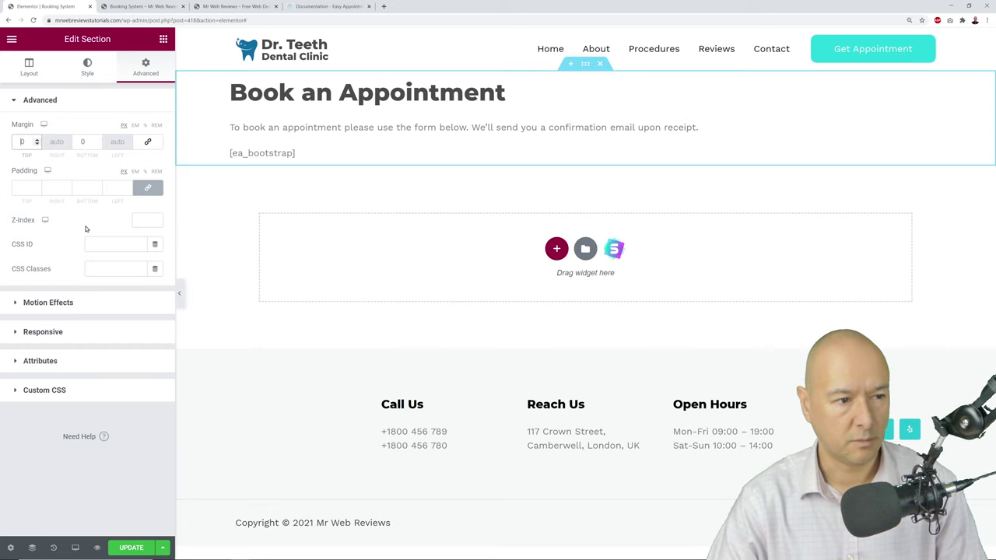
text(7)
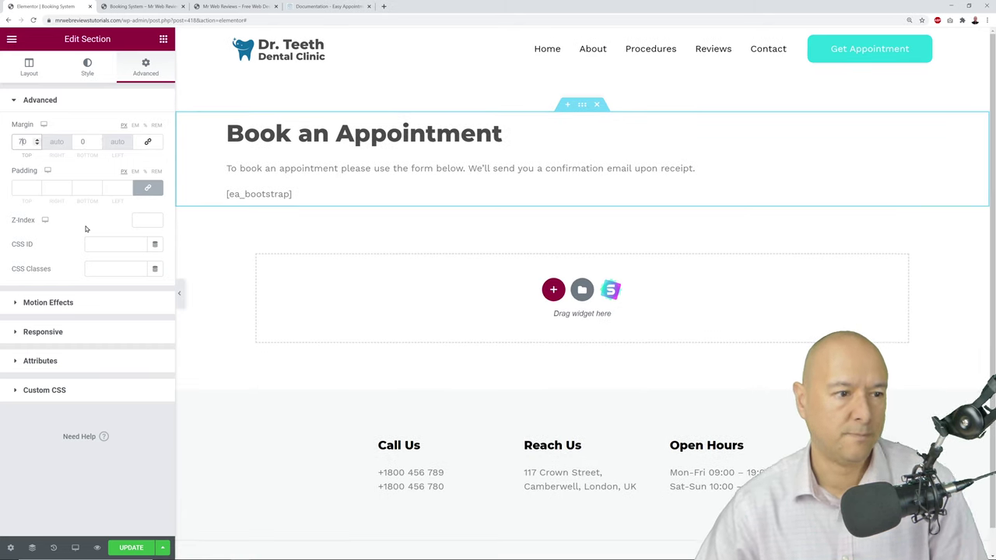
key(ctrl+s)
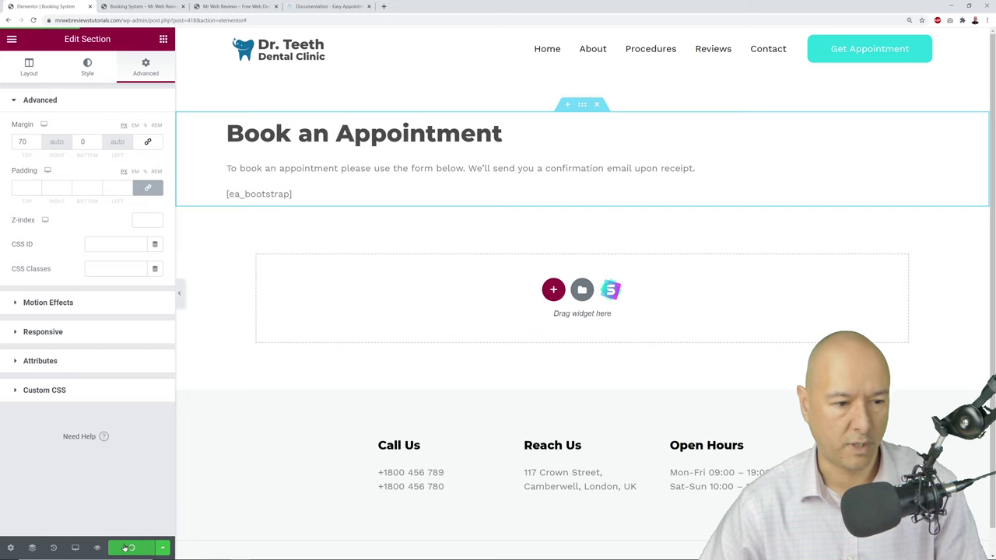
click(151, 10)
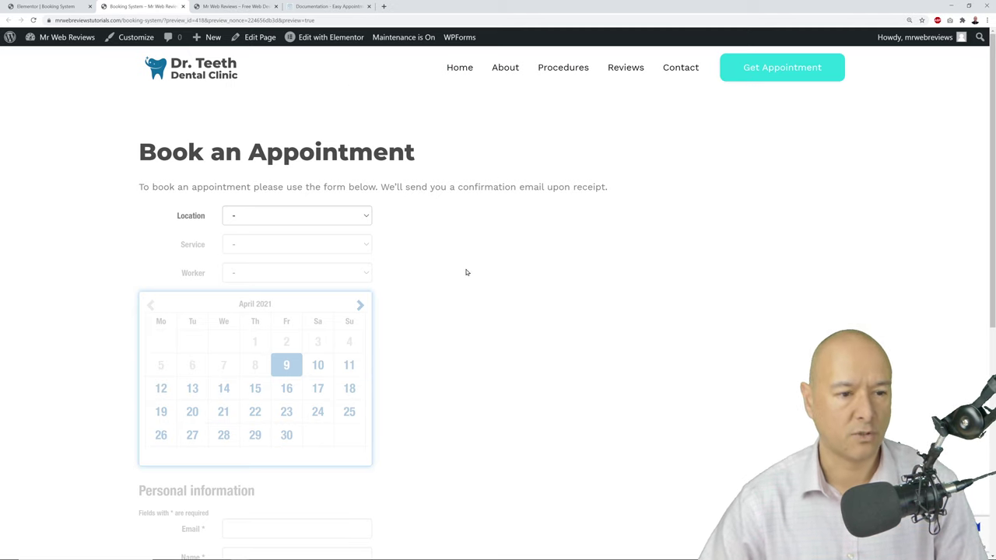
click(47, 7)
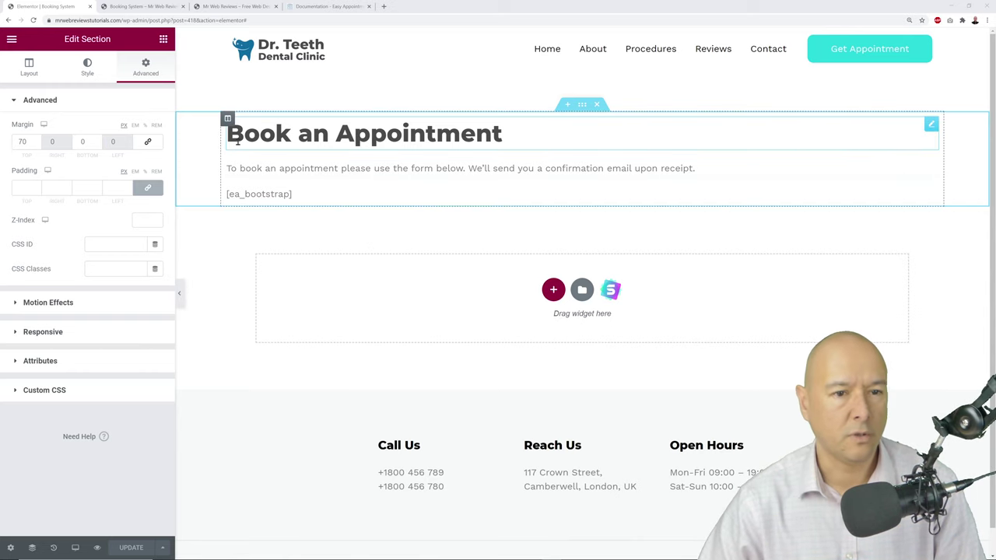
Give the section a Classic light grey #F5F5F5 background and update the page.
click(92, 71)
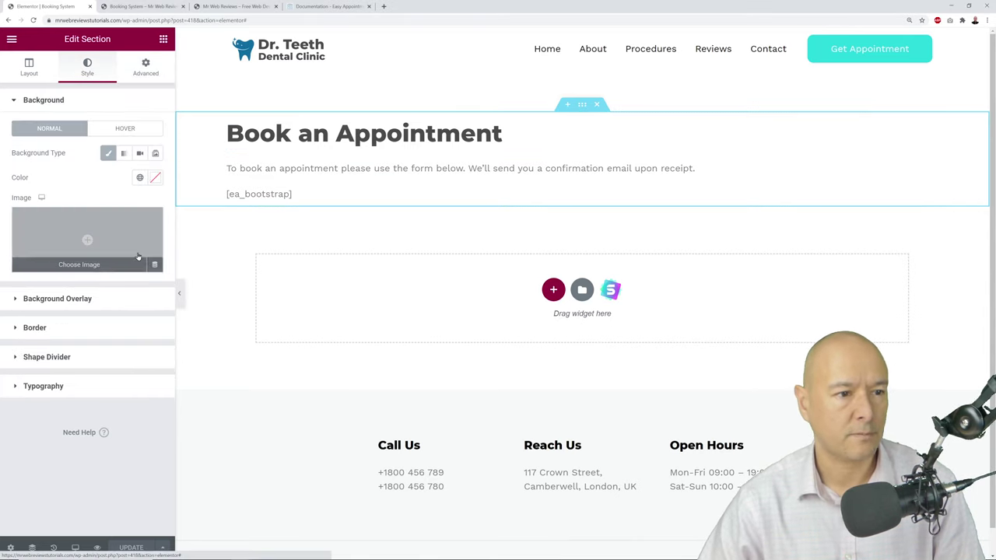
click(48, 99)
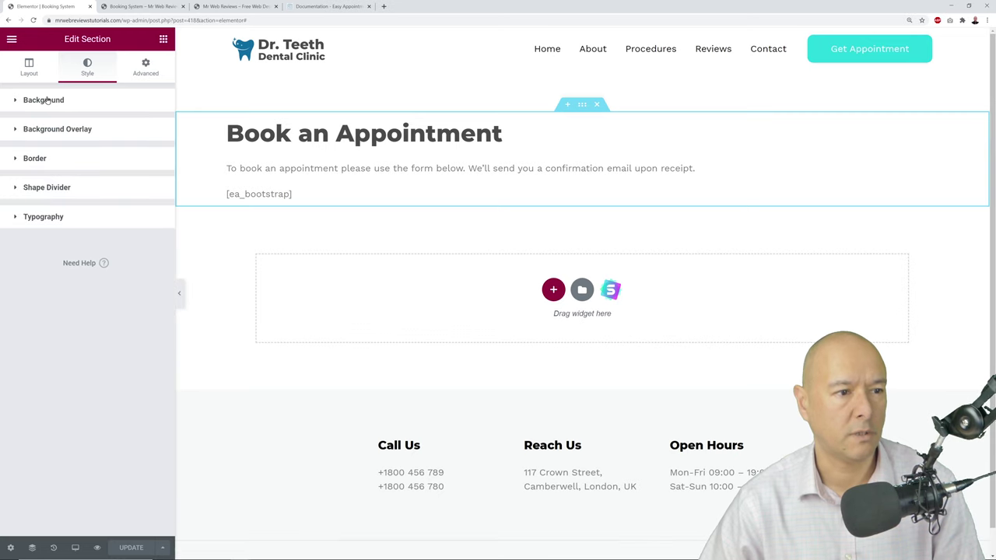
click(46, 100)
click(109, 153)
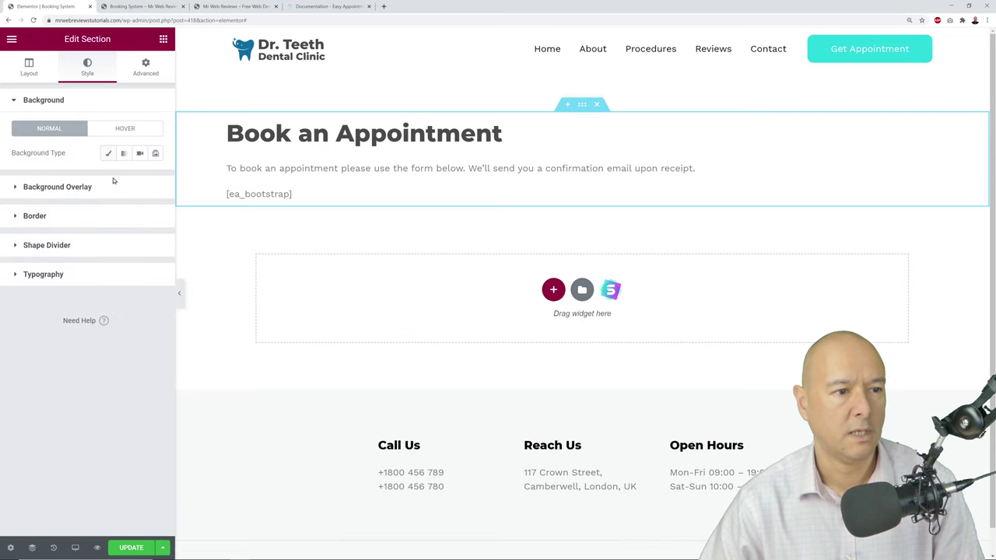
click(109, 153)
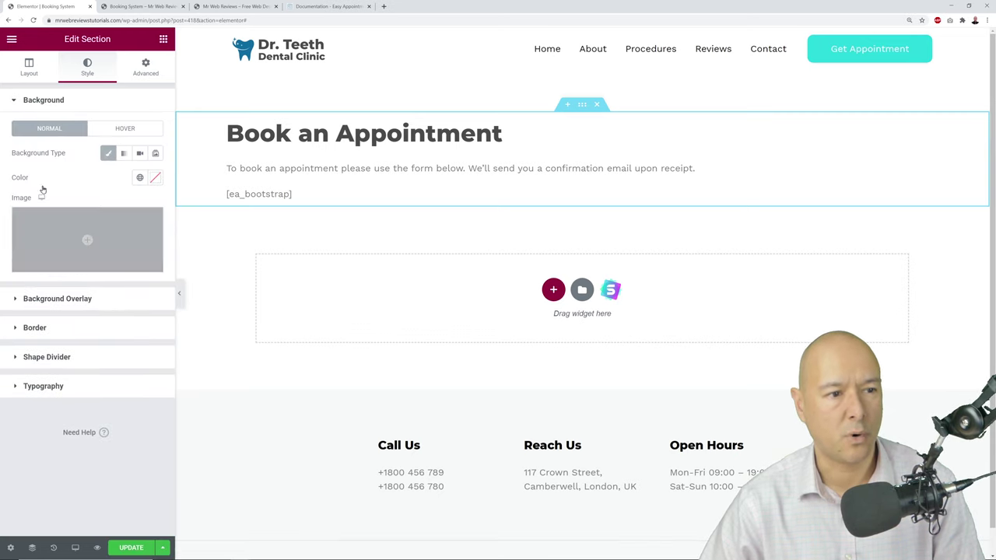
click(155, 177)
drag(54, 229, 11, 227)
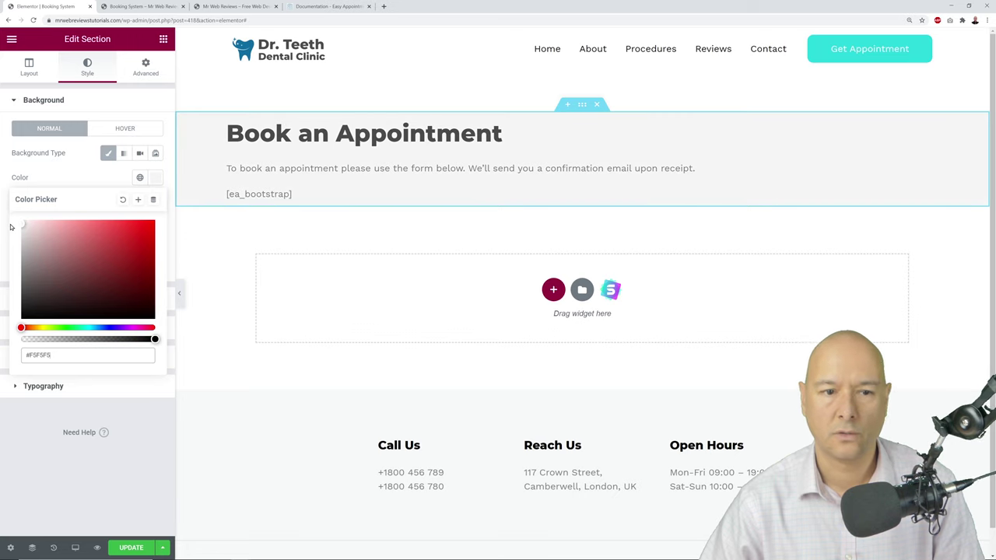
click(63, 180)
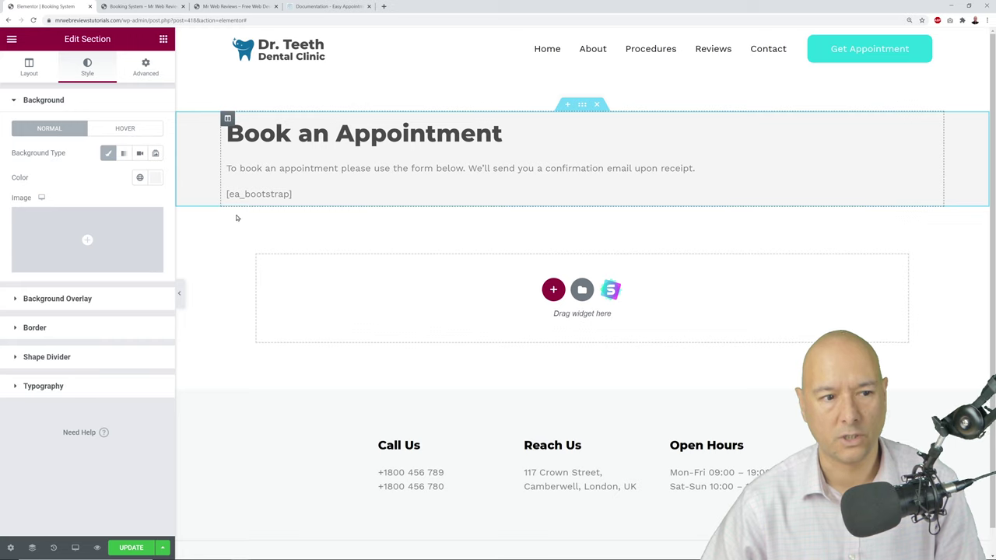
click(132, 548)
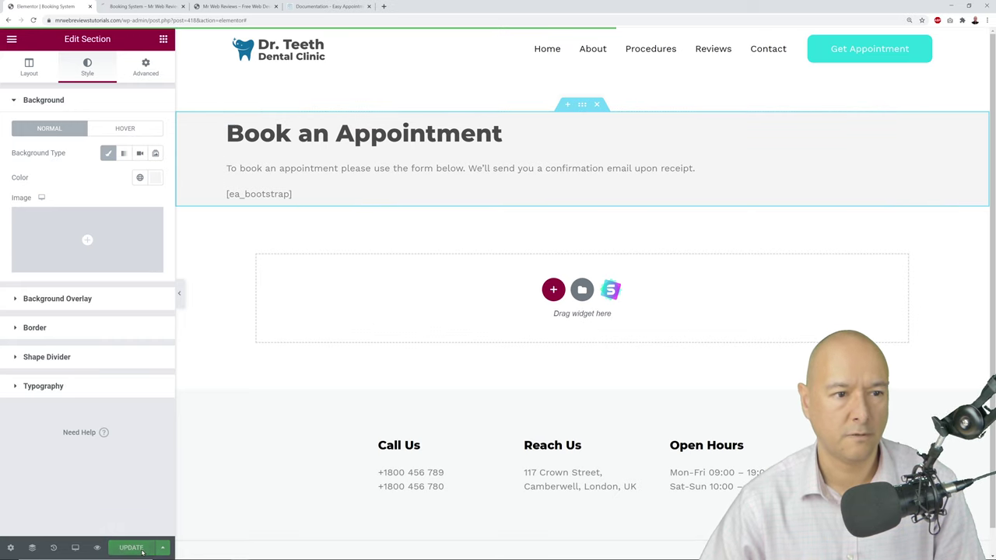
In the preview, book Location 1, Routine Check - $80.00, April 9 at 12:20 pm.
click(137, 8)
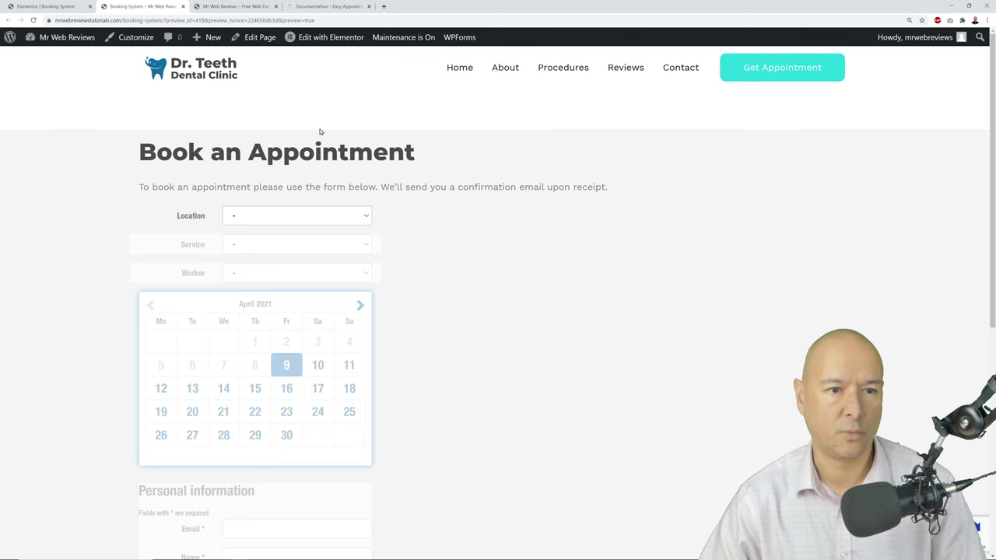
click(355, 217)
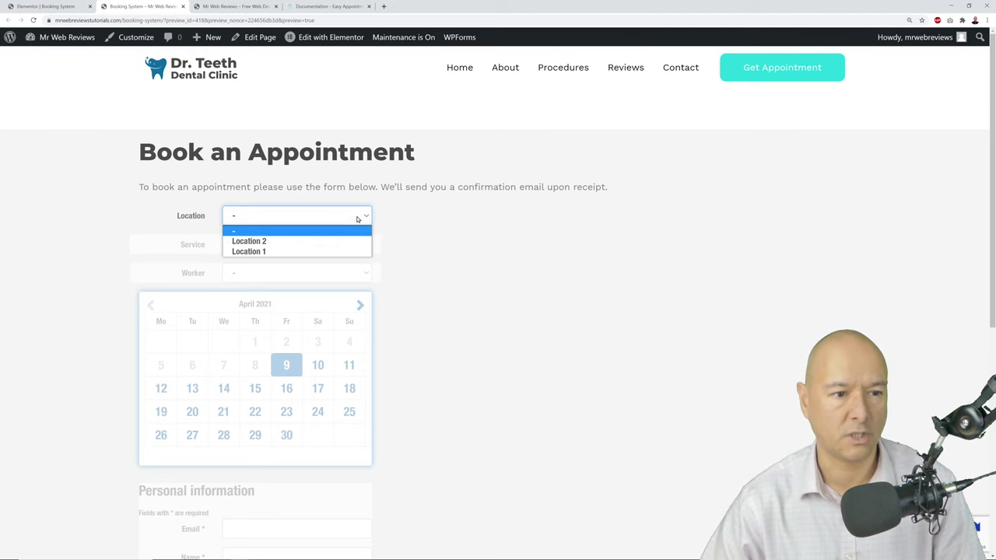
click(340, 250)
scroll(335, 146, down, 2)
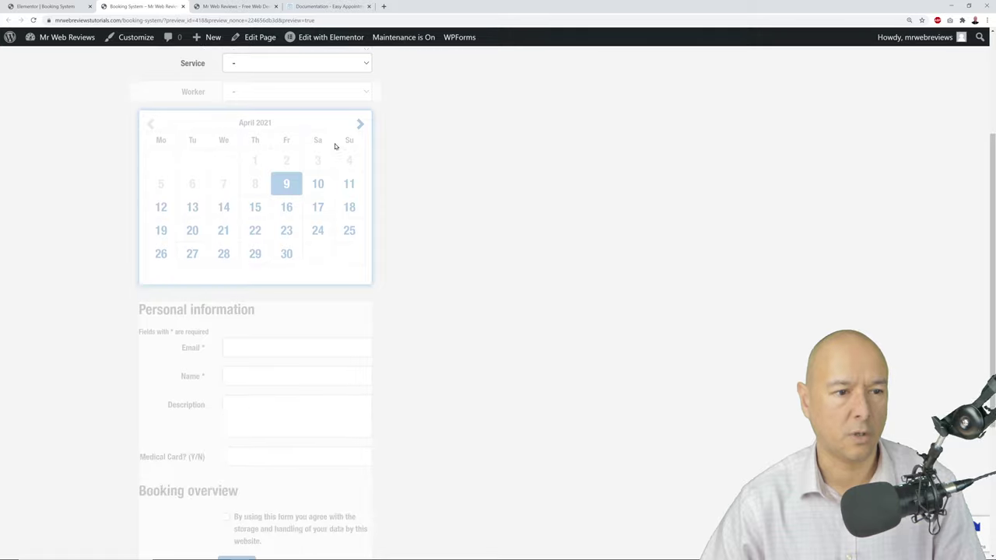
click(330, 53)
click(322, 85)
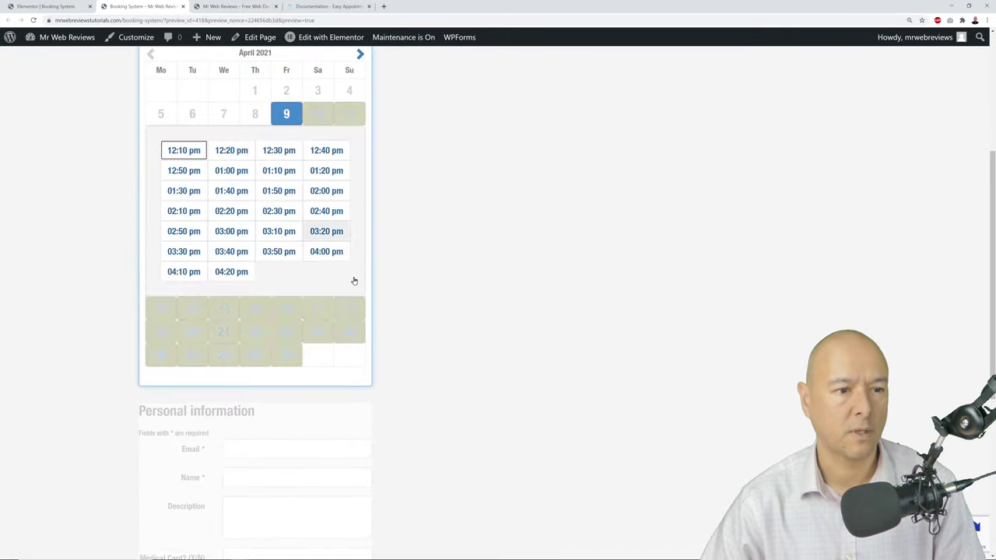
click(183, 148)
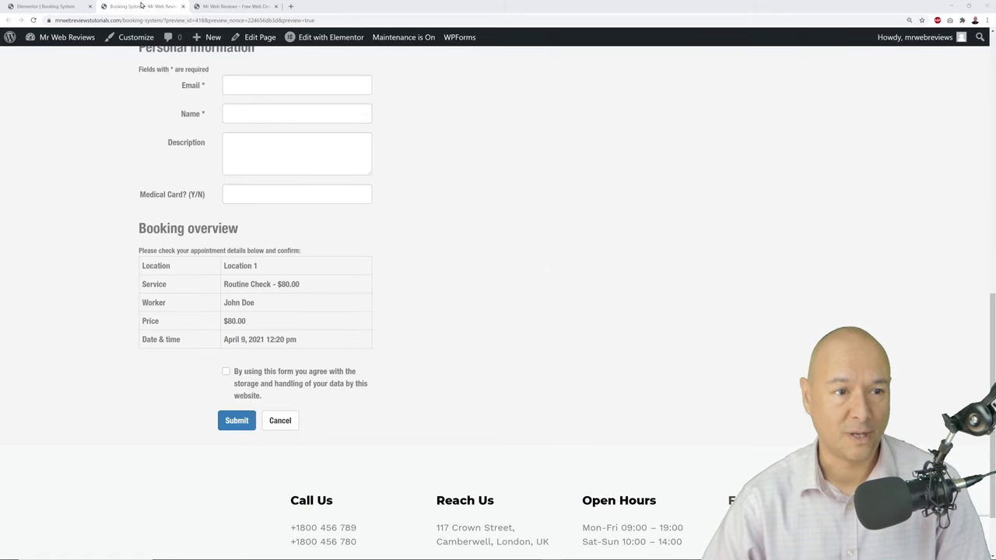
Fill in the booking form's e-mail address and the description 'This is the description box'.
click(261, 91)
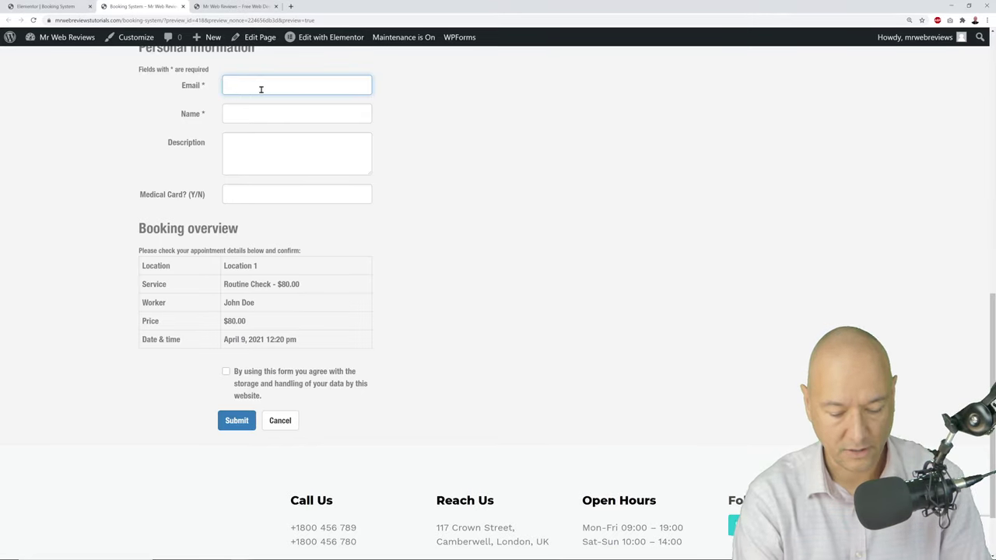
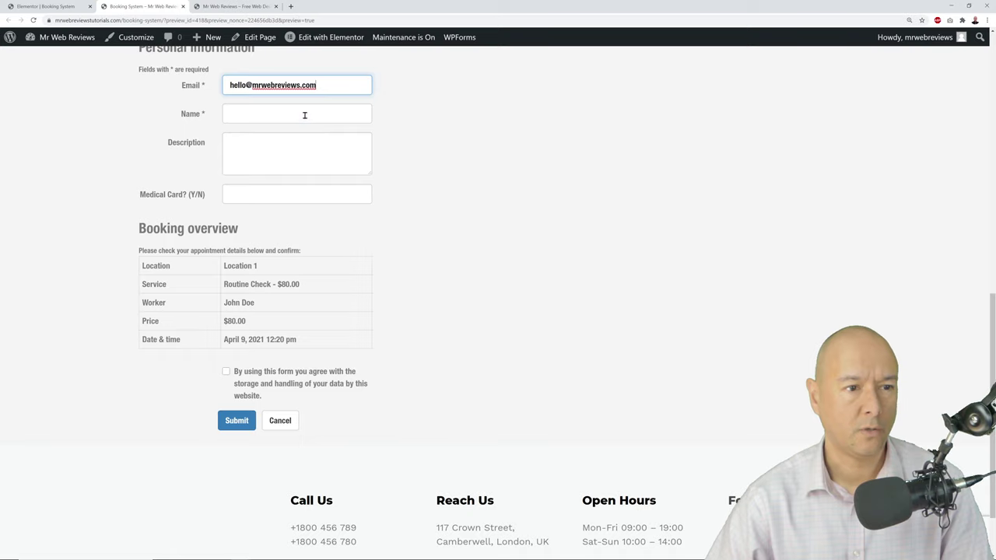
click(304, 114)
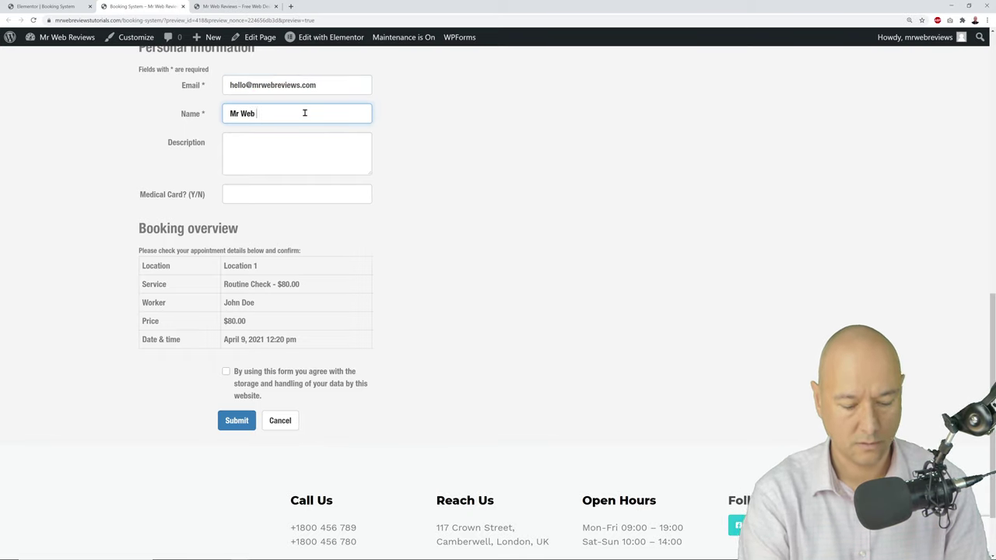
click(318, 164)
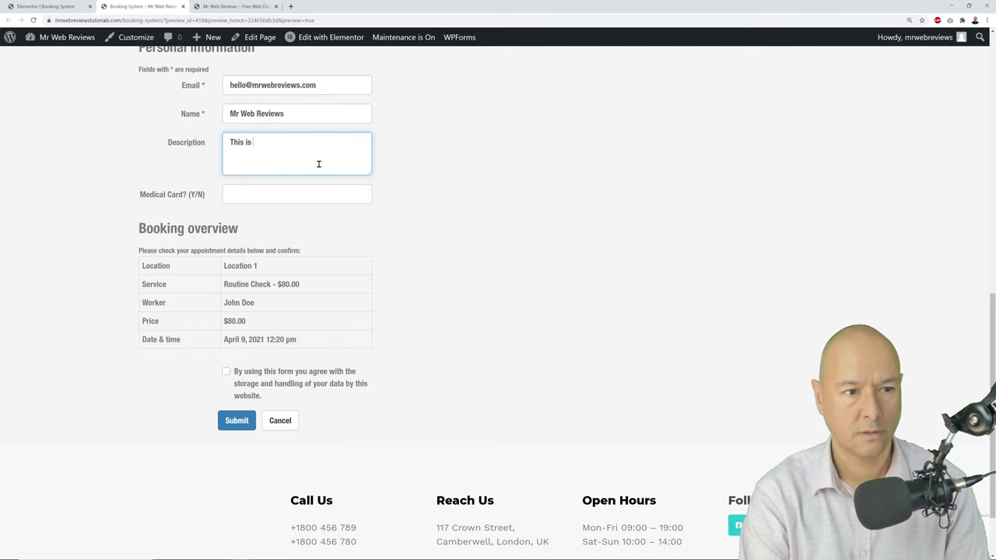
text(This is the decription box)
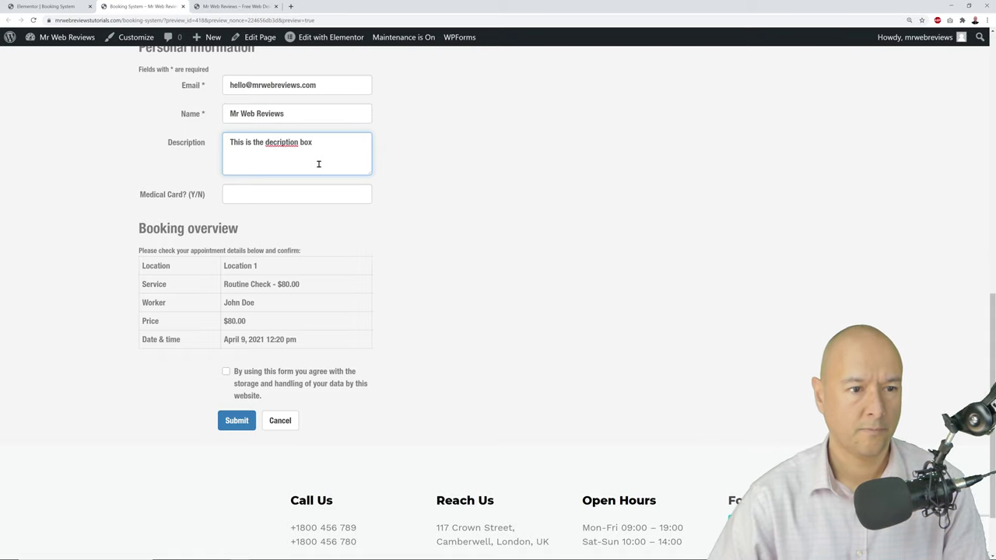
click(277, 146)
text(s)
Set Medical Card to N and submit the test appointment.
click(319, 201)
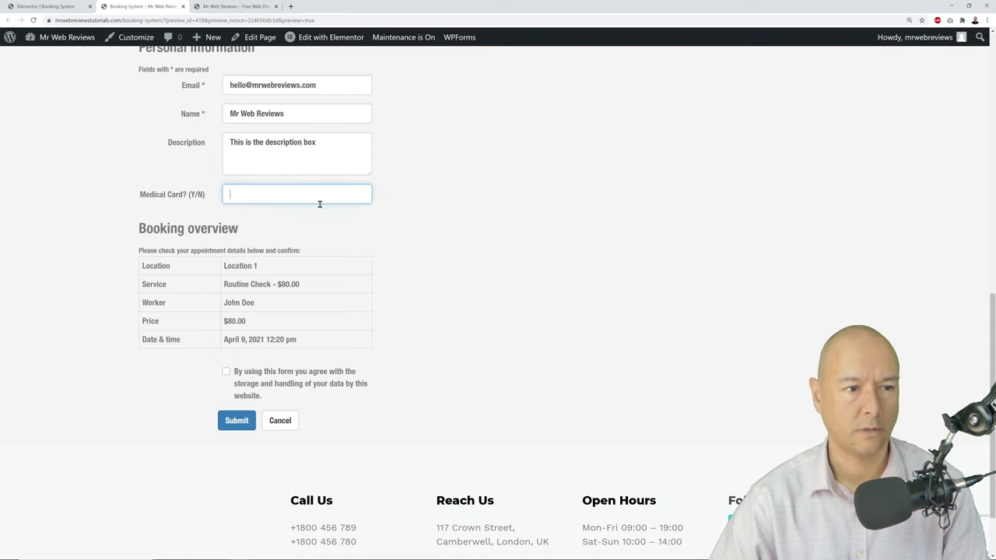
text(N)
click(383, 225)
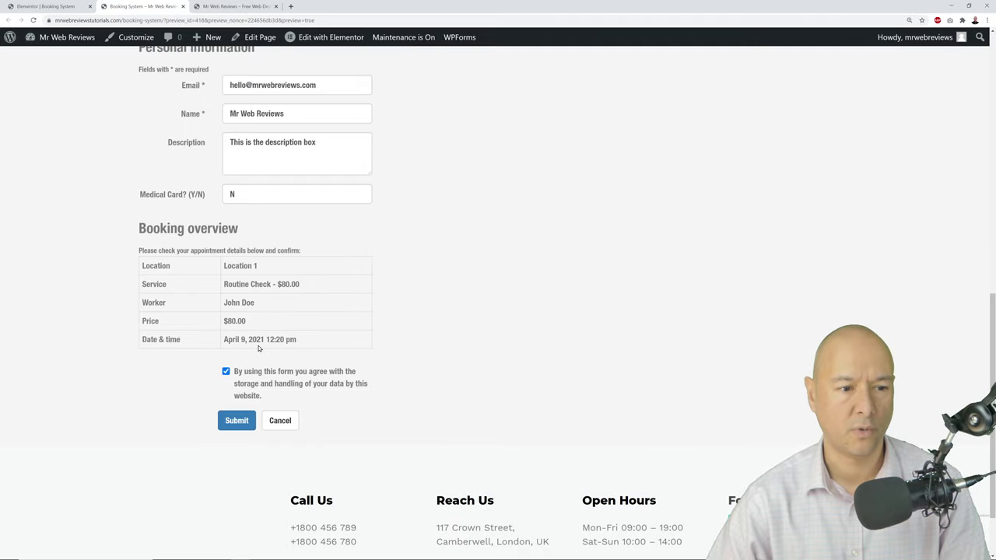
scroll(447, 303, down, 1)
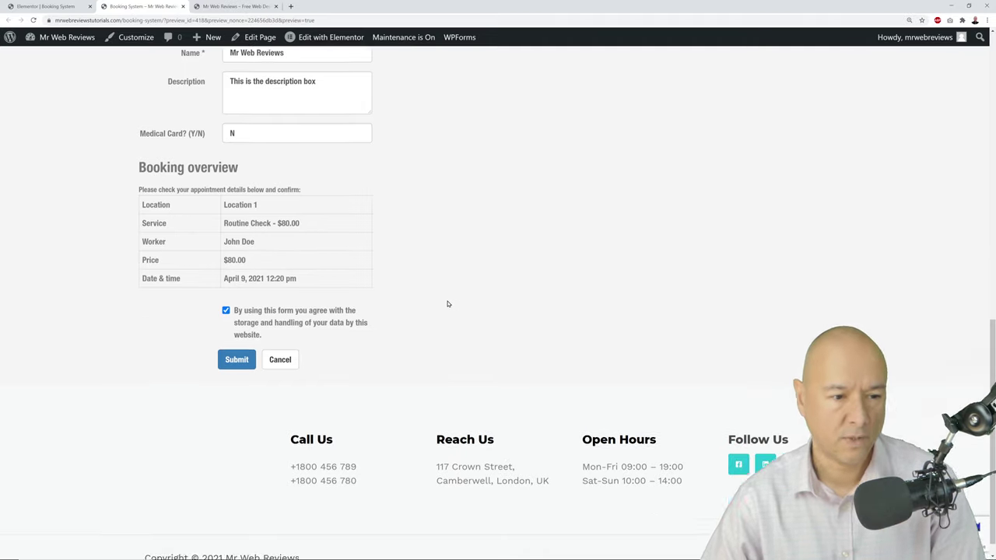
click(239, 344)
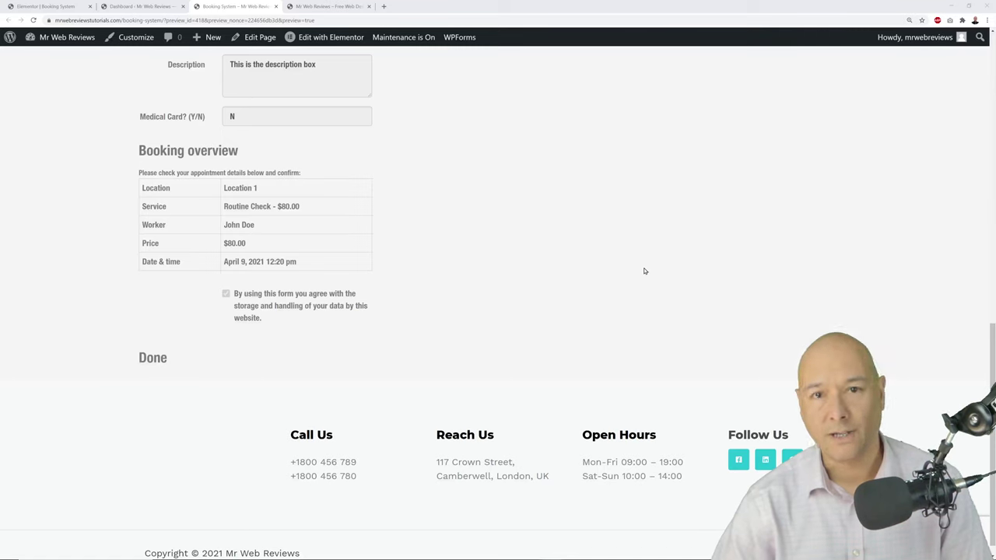
Open appointment #1 for editing from the Easy Appointments Appointments list.
click(143, 8)
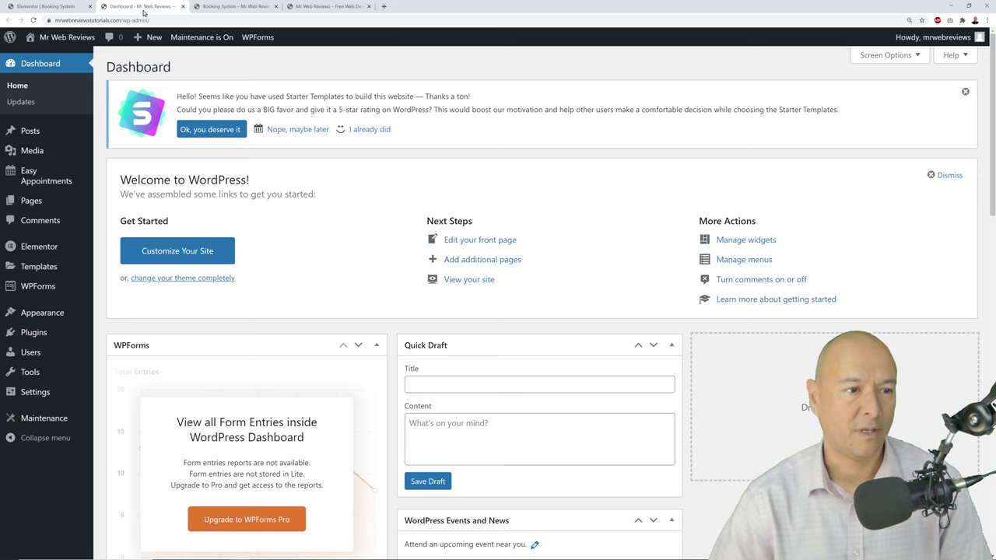
mouse_move(32, 180)
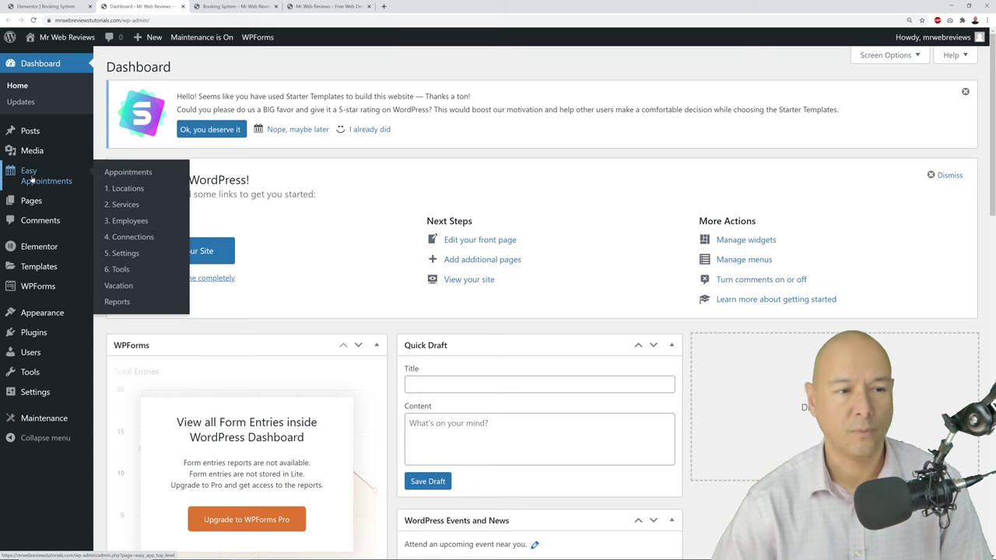
click(139, 177)
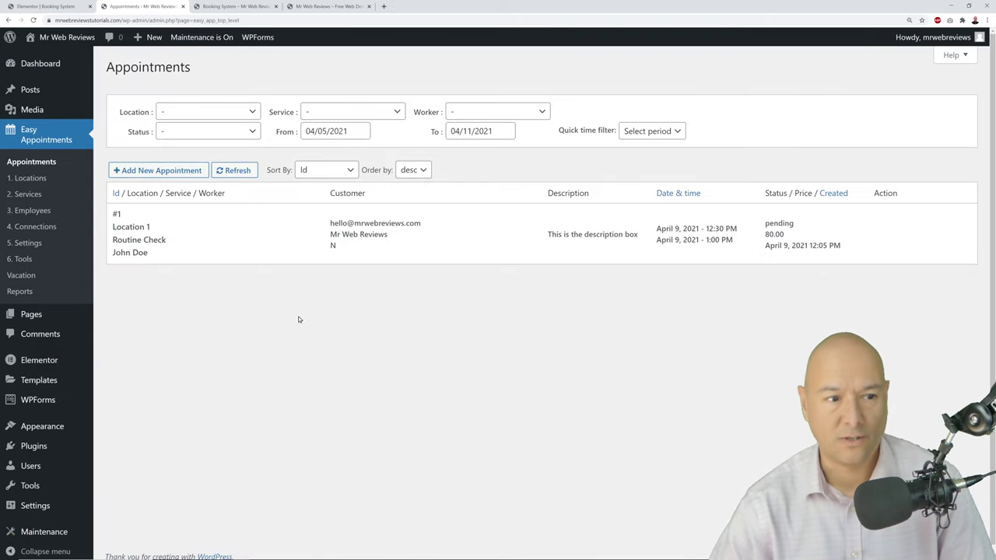
mouse_move(219, 250)
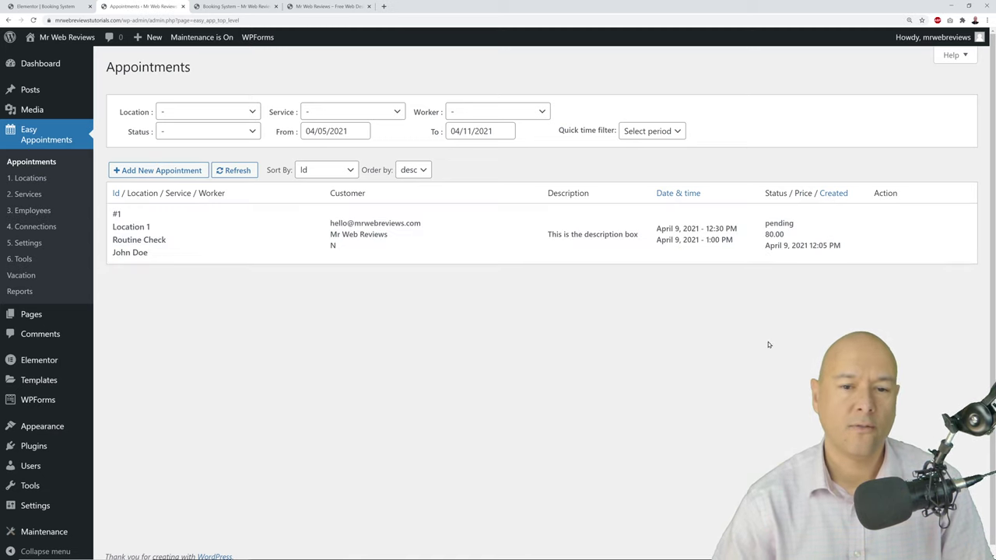
click(913, 218)
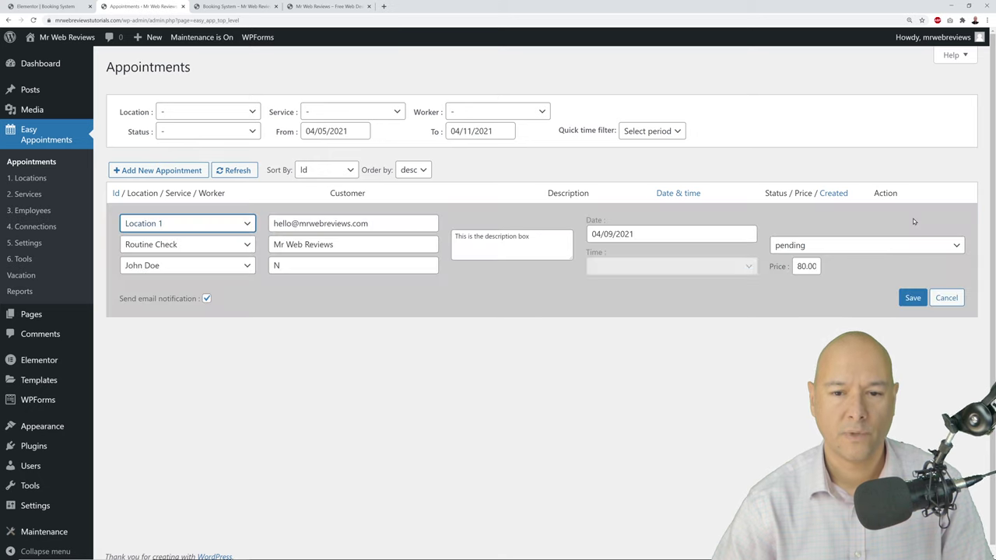
Set appointment #1's status to confirmed, save it, and reopen it for editing.
click(912, 249)
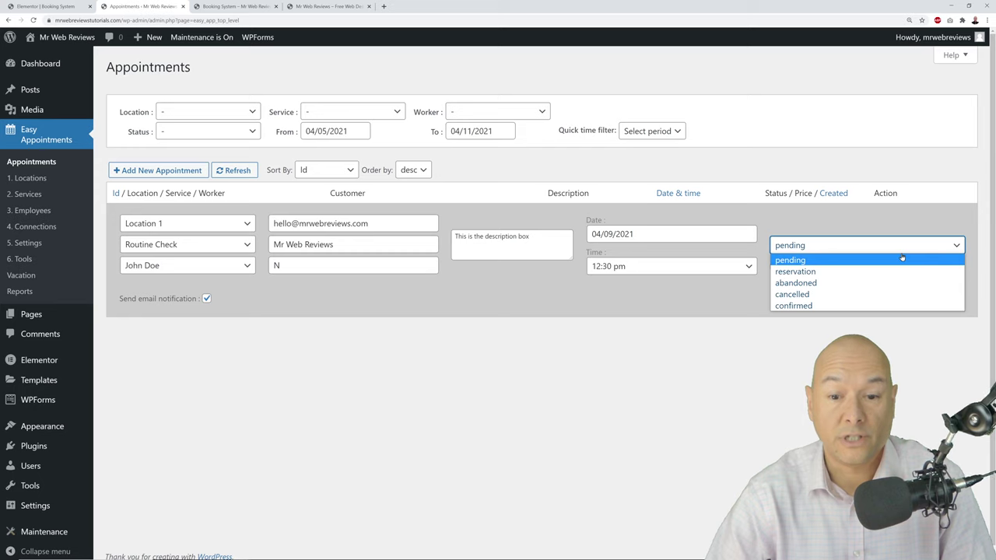
click(827, 304)
click(911, 300)
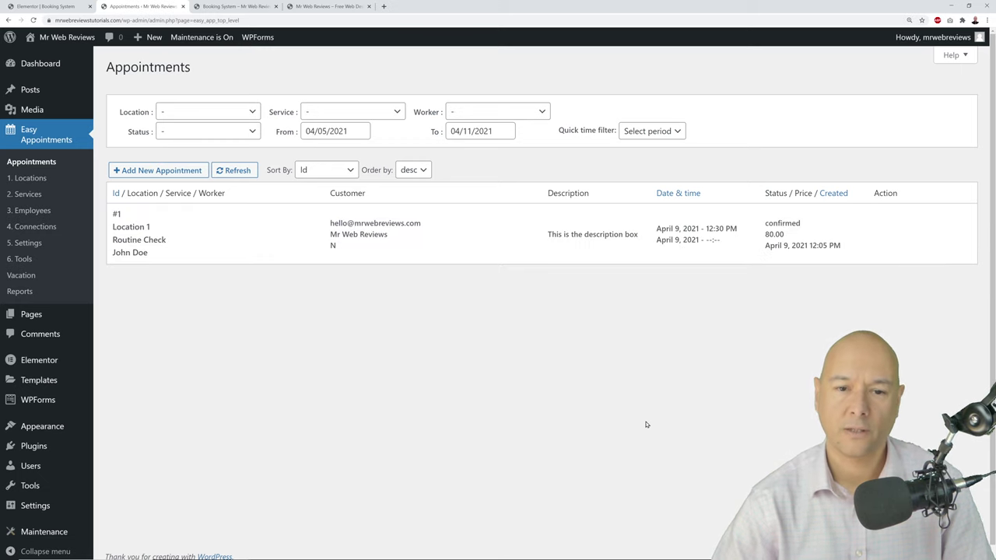
click(853, 241)
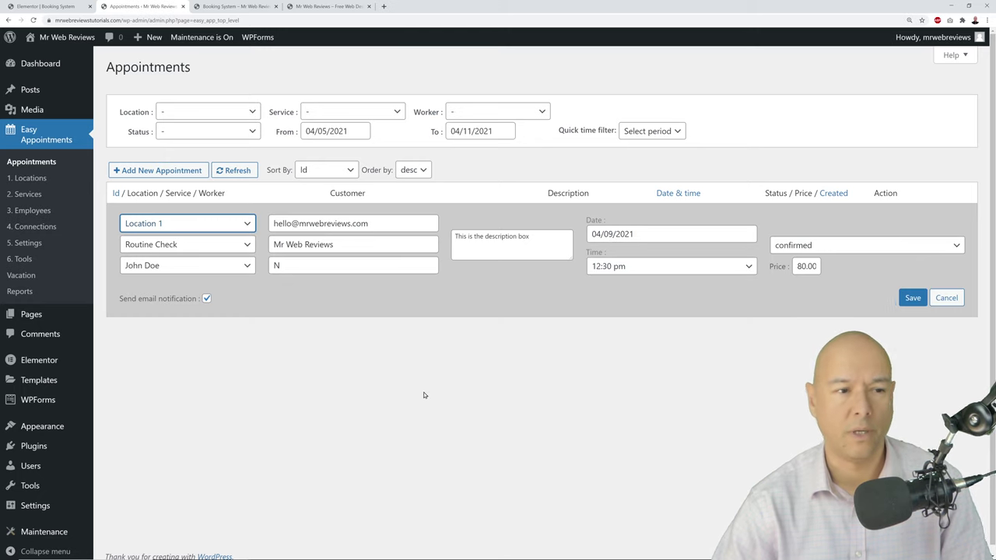
Save appointment #1 with the same worker and description, then go to the Vacations page.
click(246, 265)
click(246, 265)
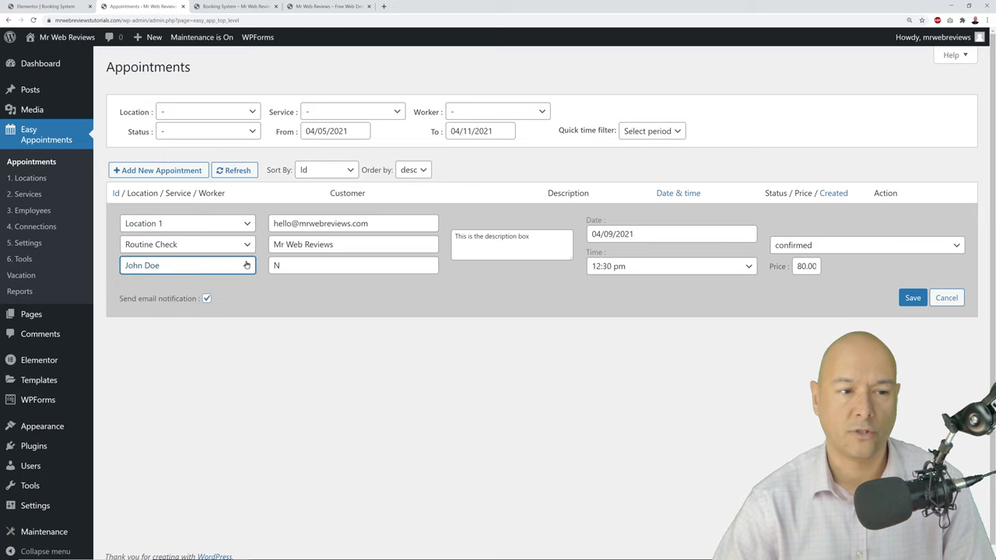
click(496, 252)
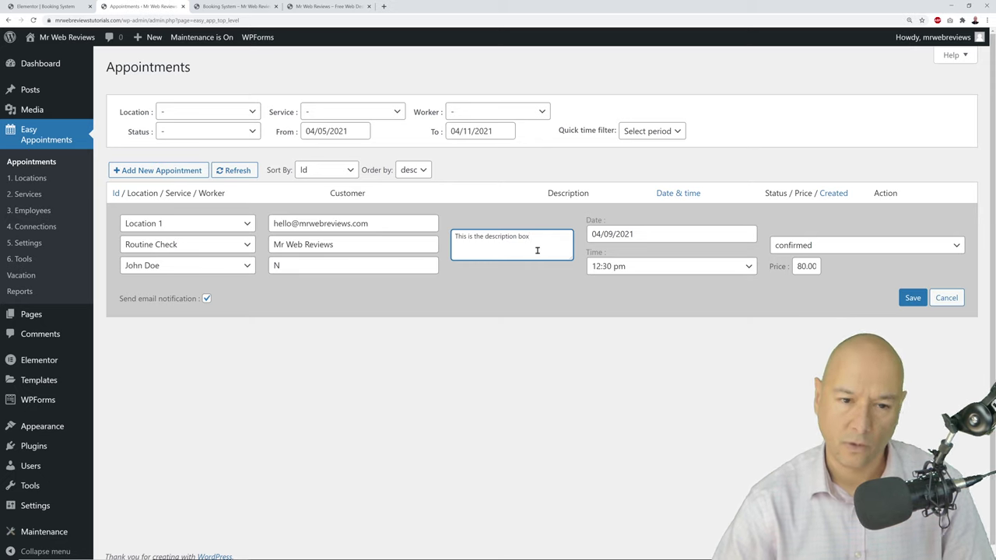
click(912, 298)
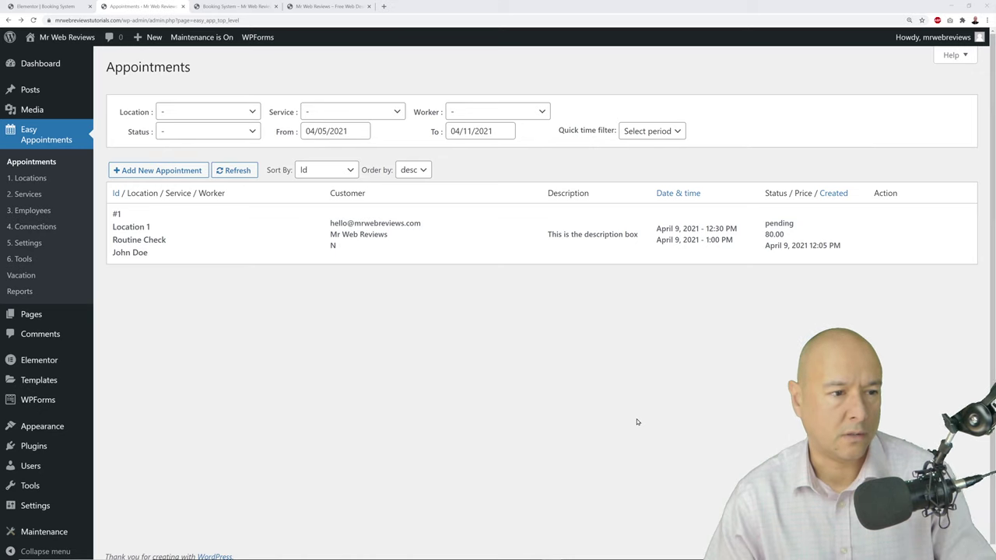
click(24, 276)
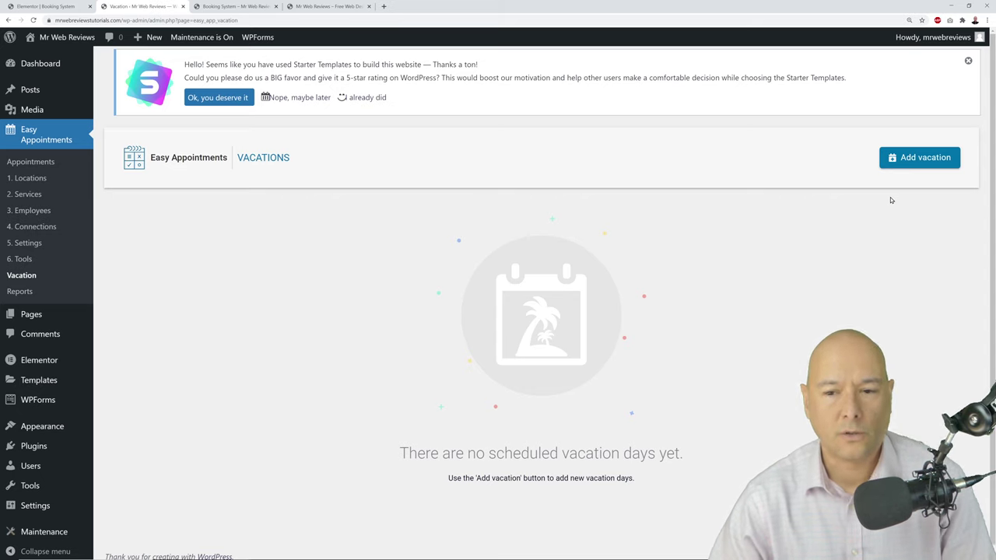
Scroll through the Dr. Teeth clinic homepage to review it.
click(334, 7)
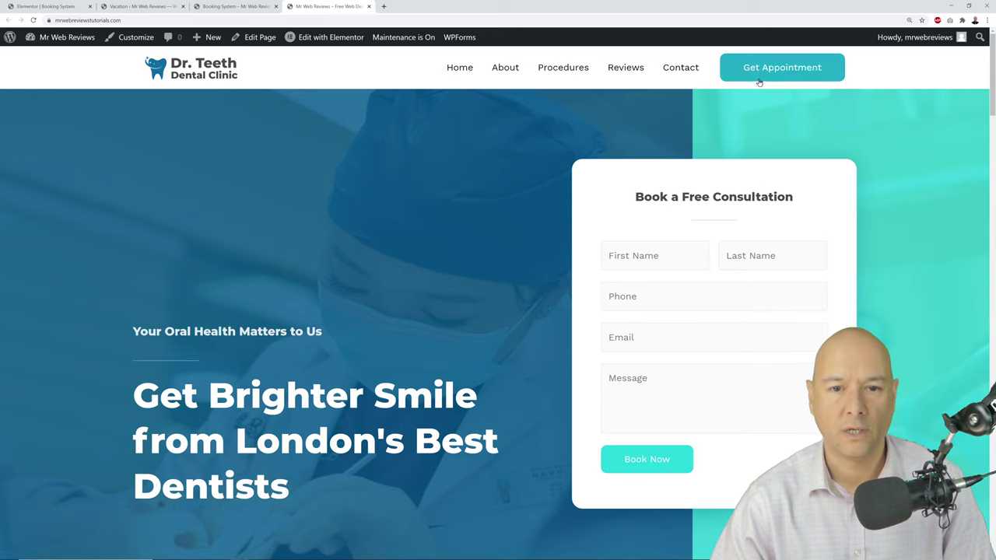
scroll(755, 363, down, 8)
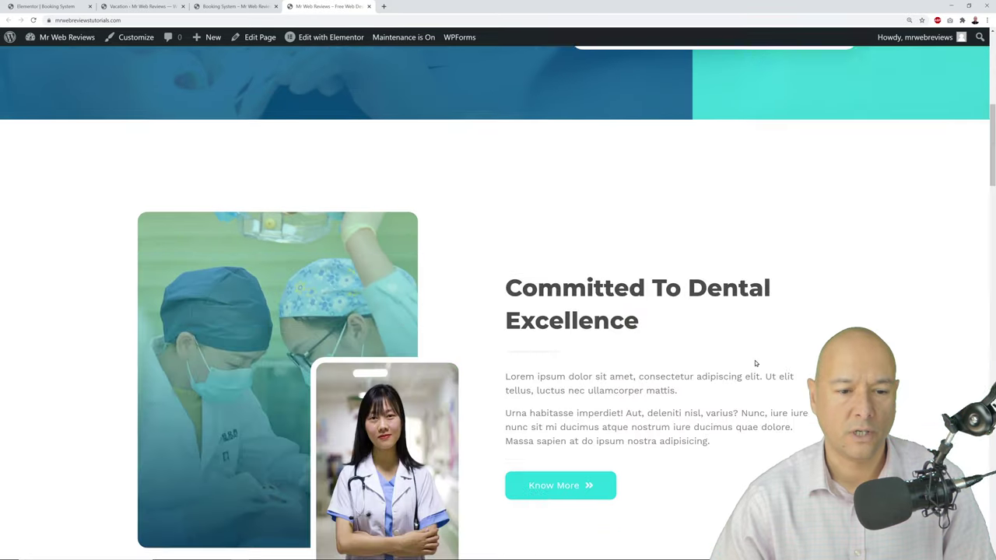
scroll(755, 363, down, 15)
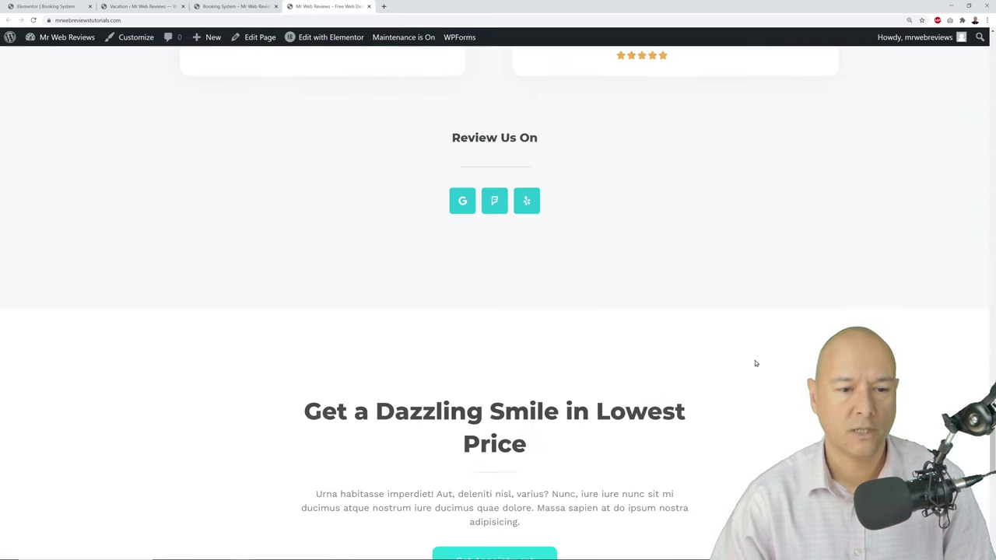
scroll(755, 363, down, 3)
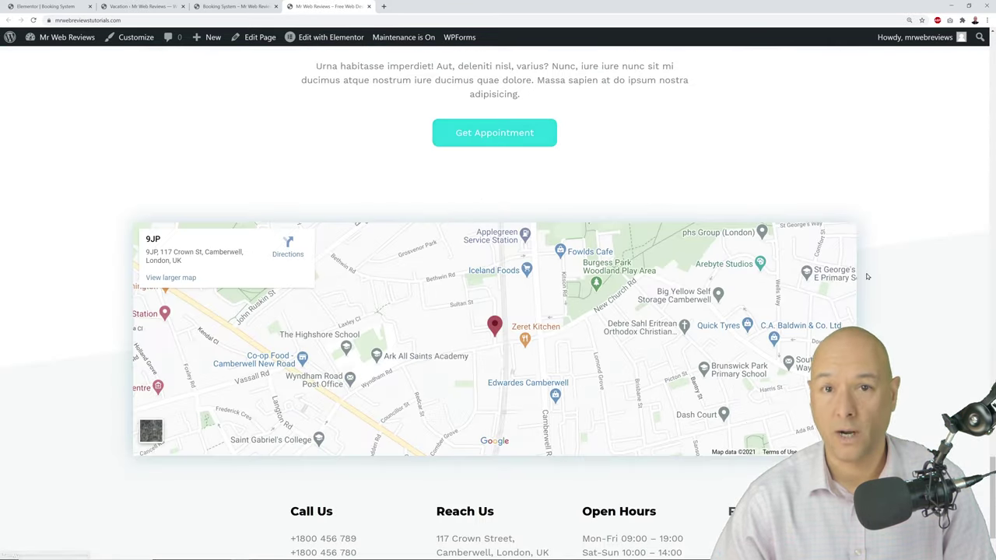
scroll(895, 282, up, 18)
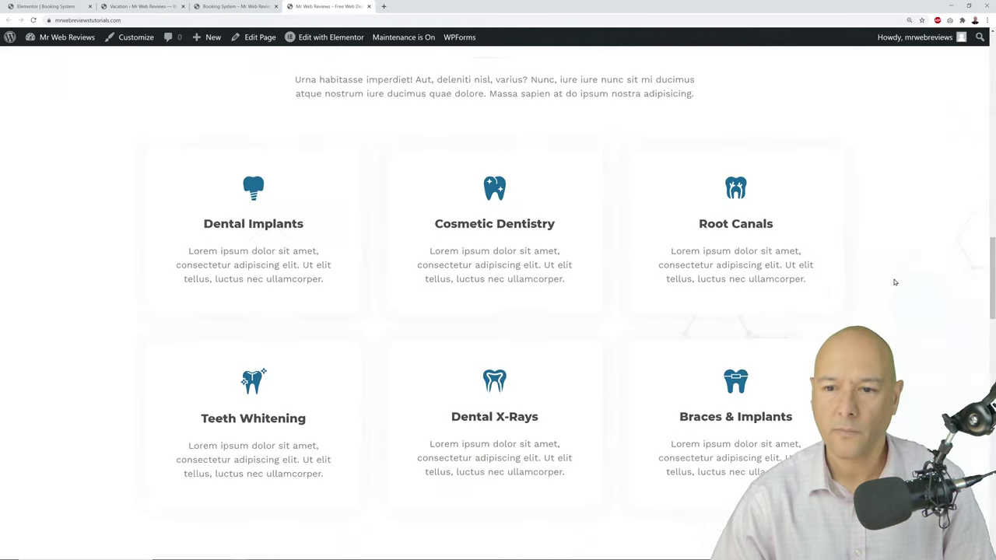
scroll(895, 282, up, 10)
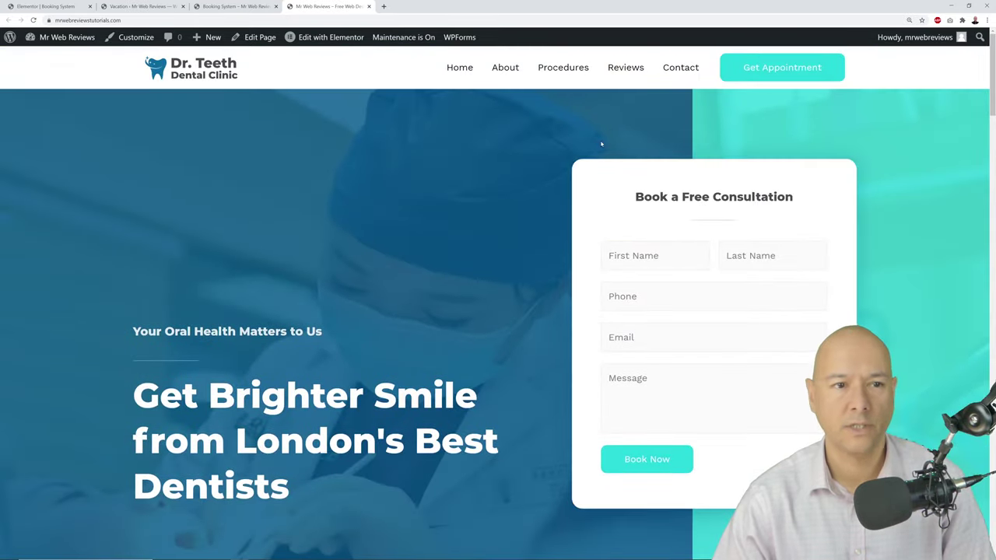
Close the Booking System preview and Elementor editor tabs.
click(241, 7)
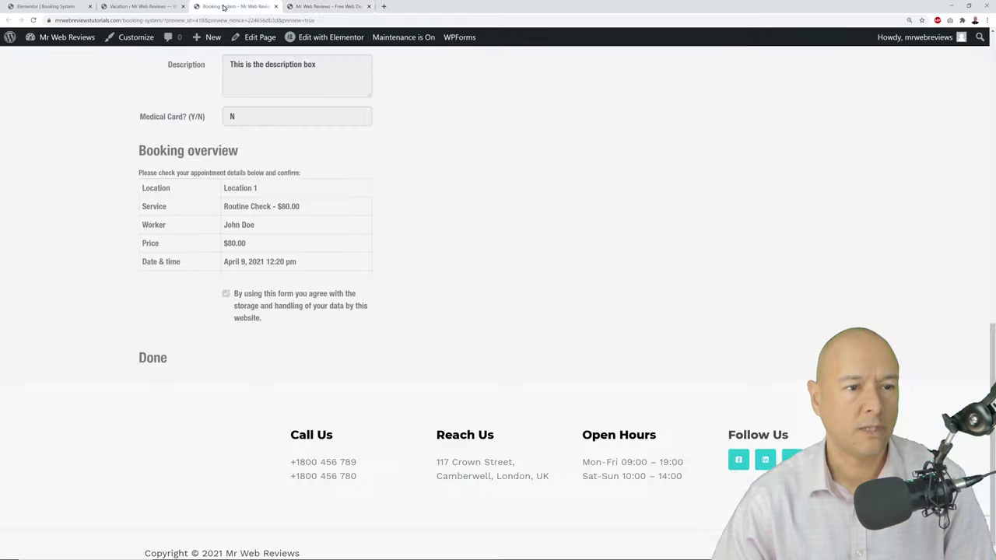
click(276, 7)
click(140, 6)
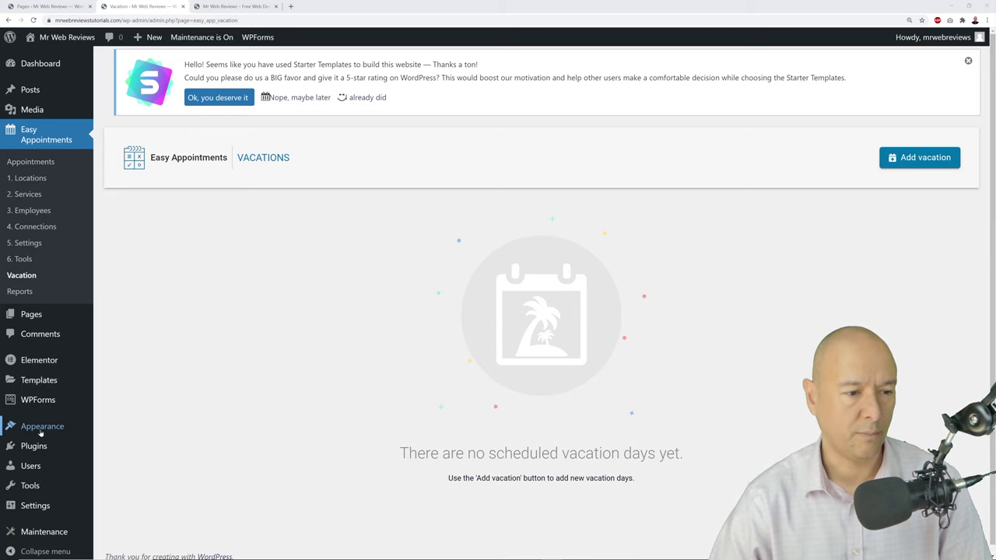
Rename the Astra header button from 'Get Appointment' to 'Book an Appointment' in the Customizer.
mouse_move(45, 430)
click(122, 430)
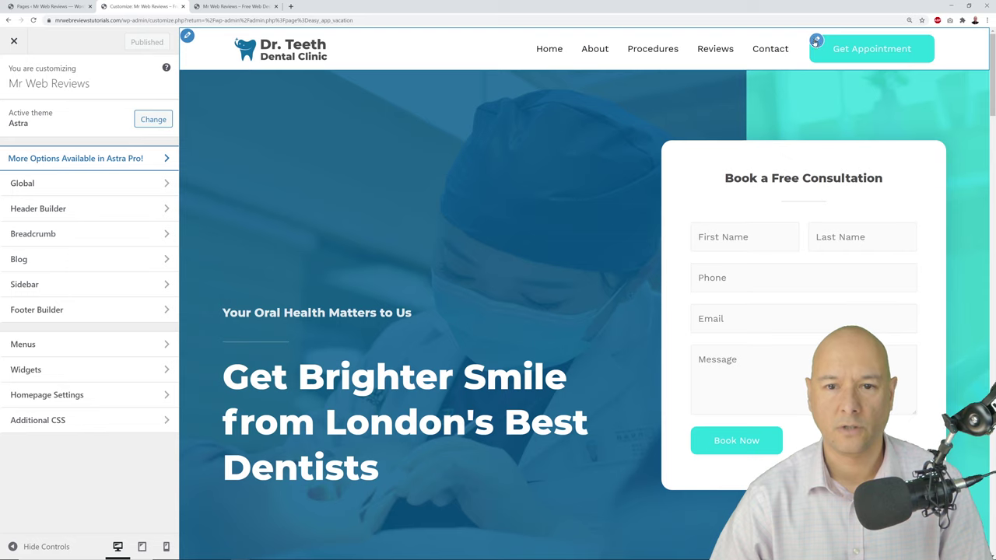
click(817, 42)
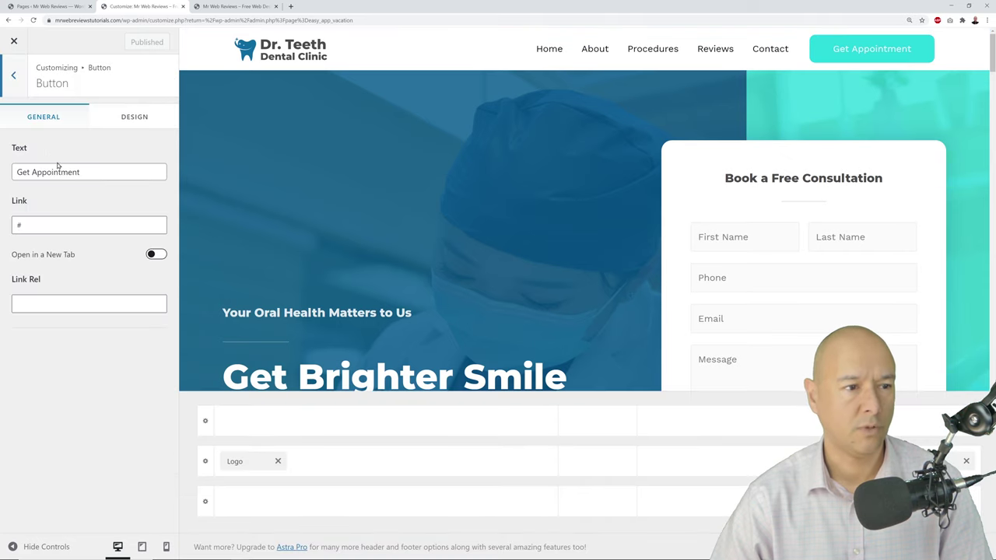
drag(32, 173, 16, 176)
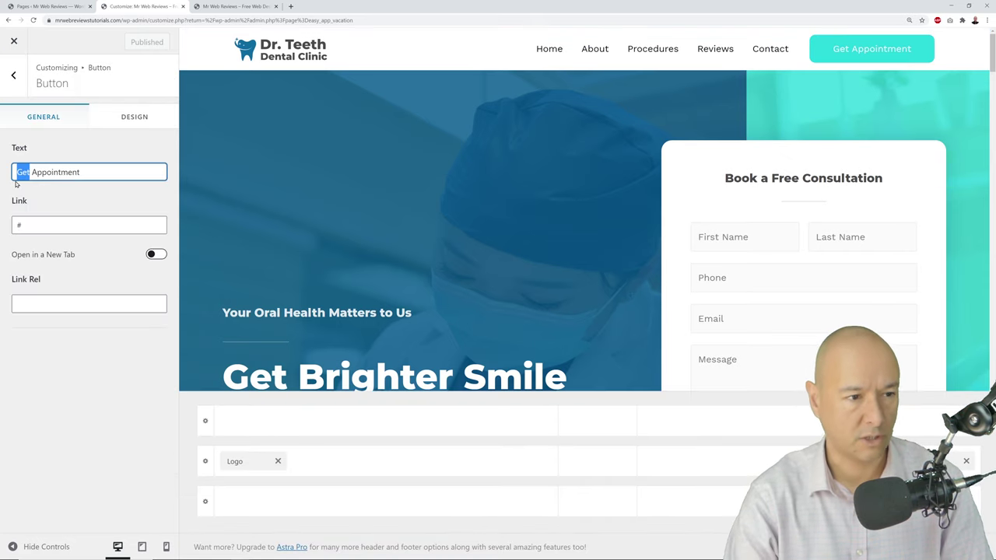
text(Boo)
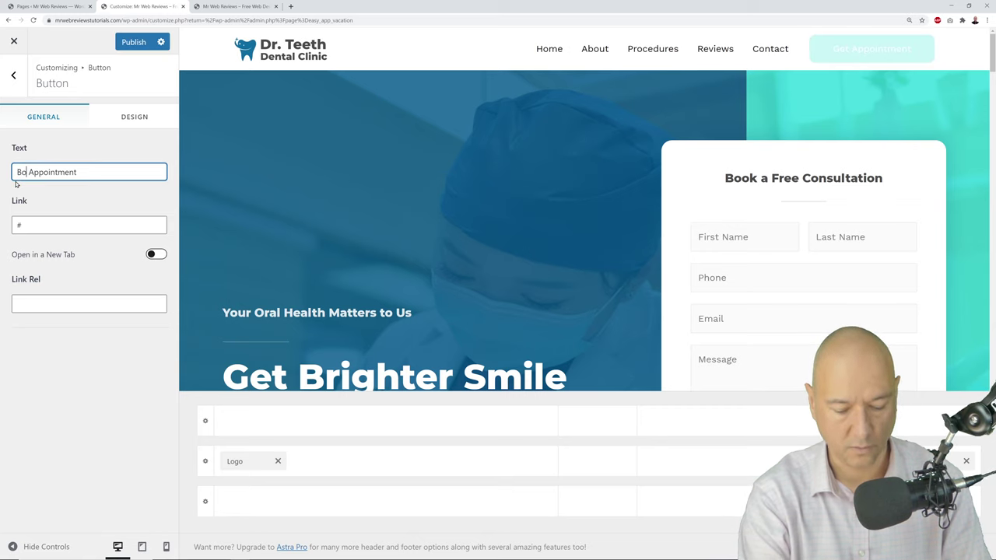
text(k an)
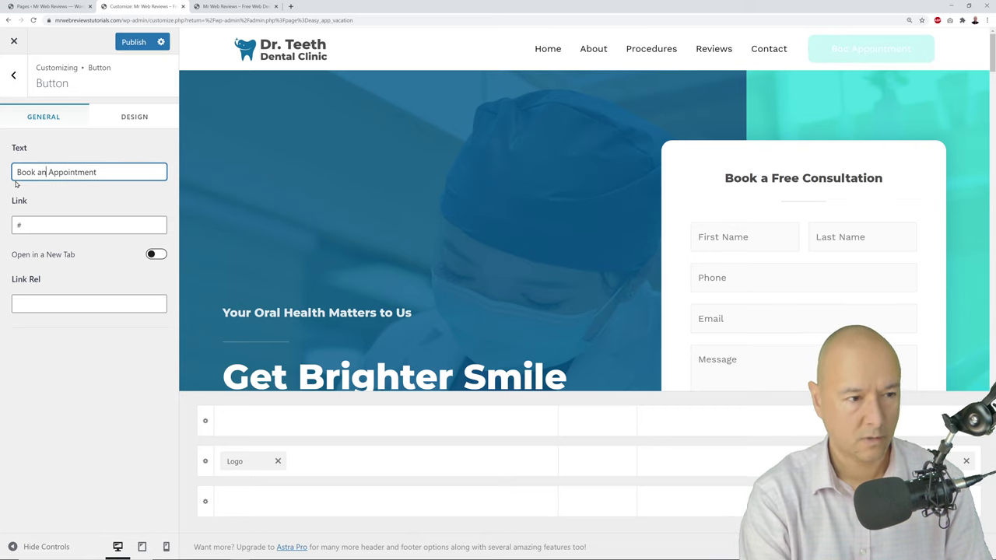
click(64, 212)
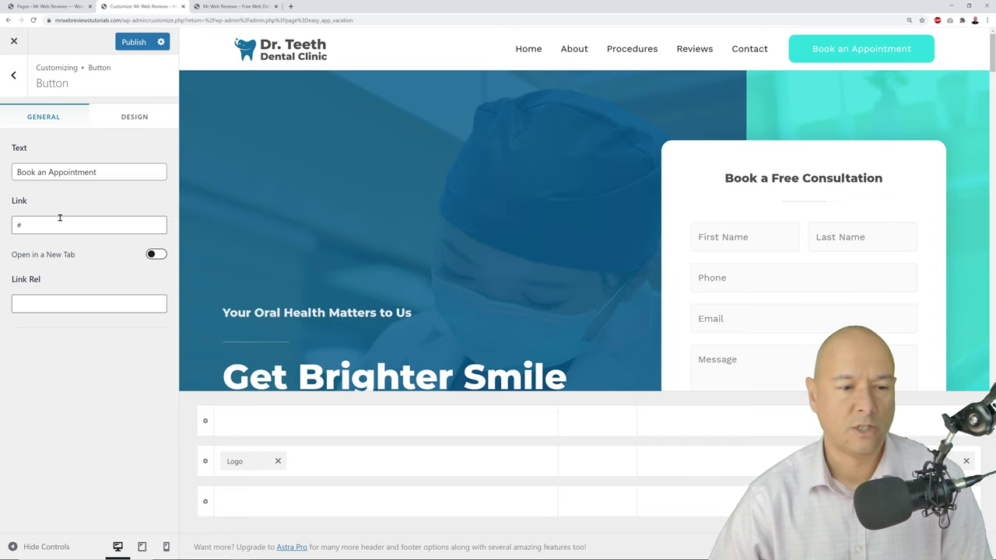
click(48, 13)
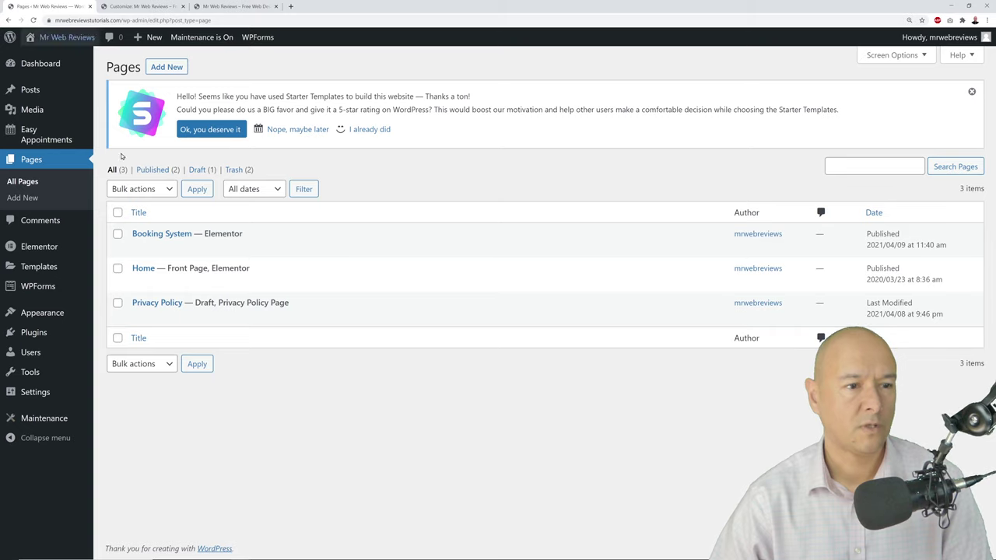
Copy the live Booking System page's URL from the address bar.
click(29, 184)
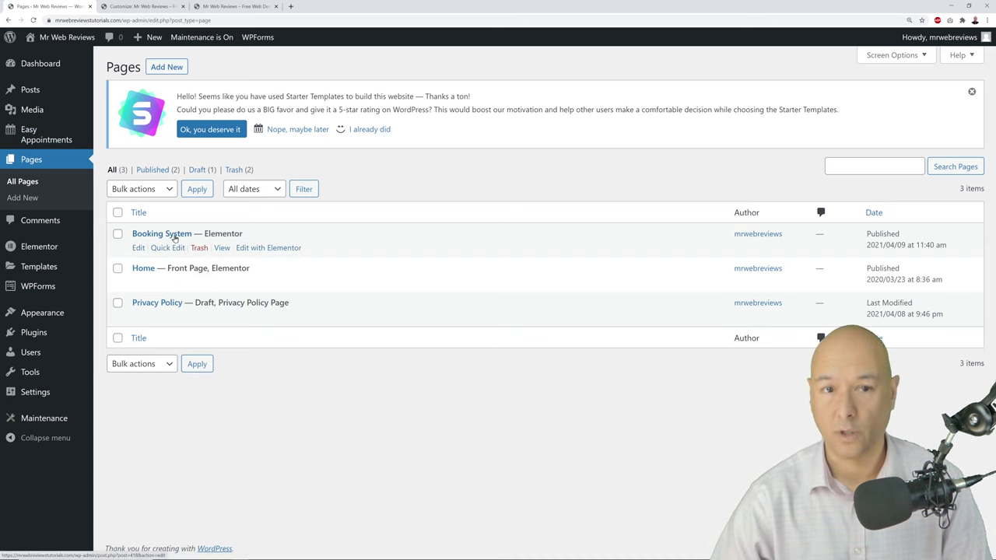
click(223, 247)
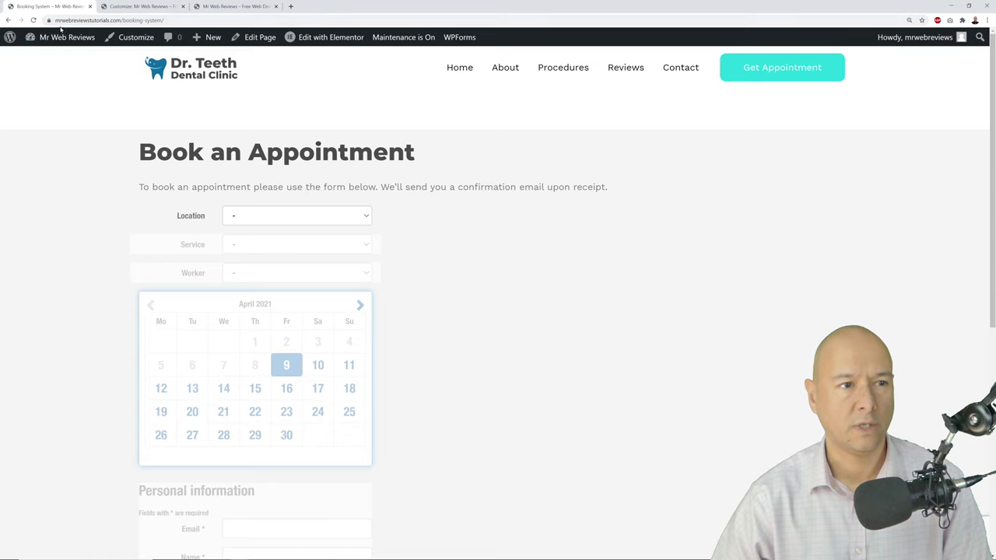
click(109, 20)
key(ctrl+c)
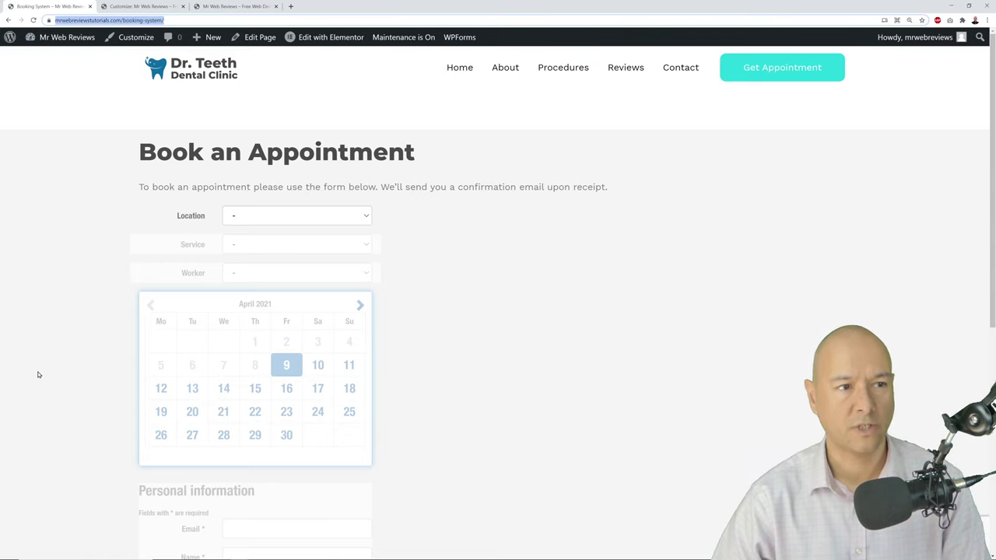
right_click(6, 20)
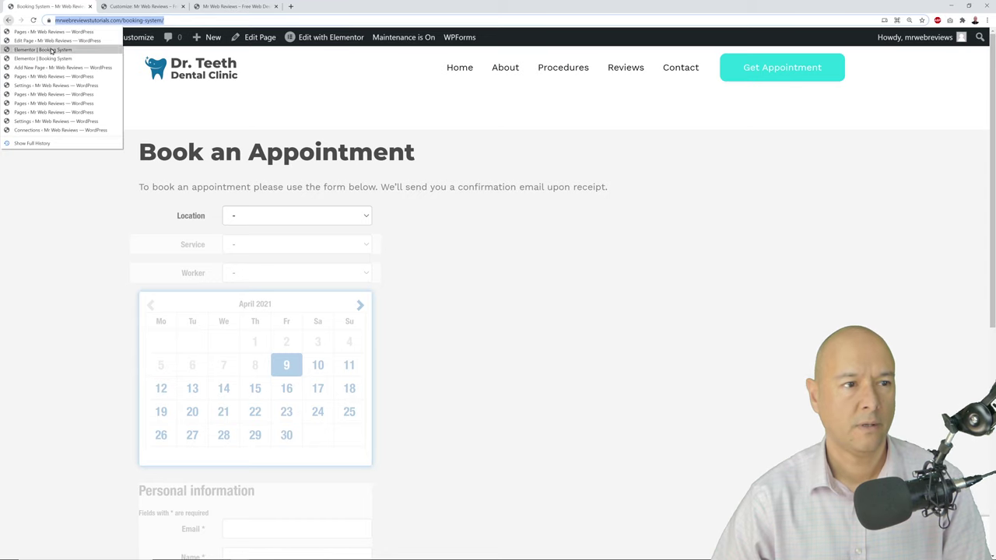
click(176, 116)
click(7, 20)
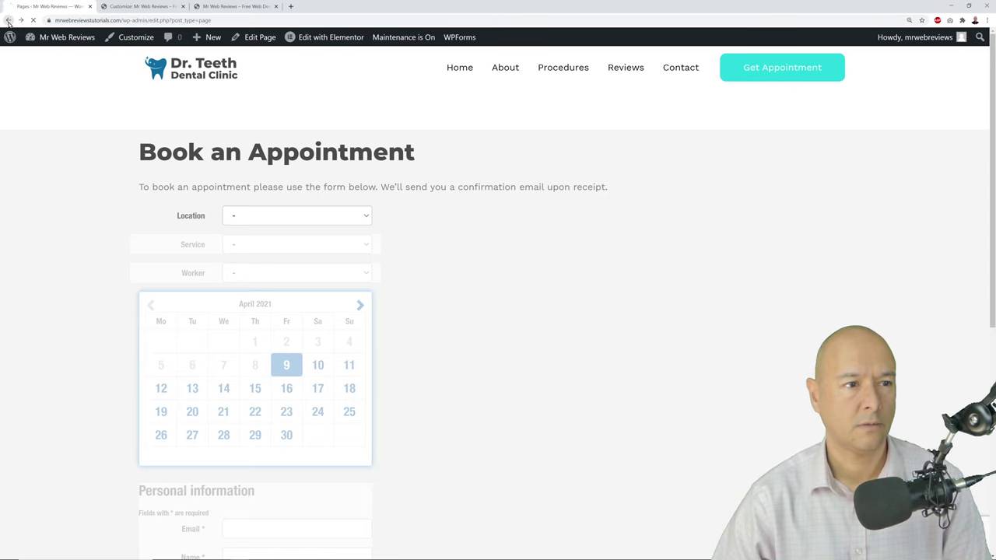
click(141, 6)
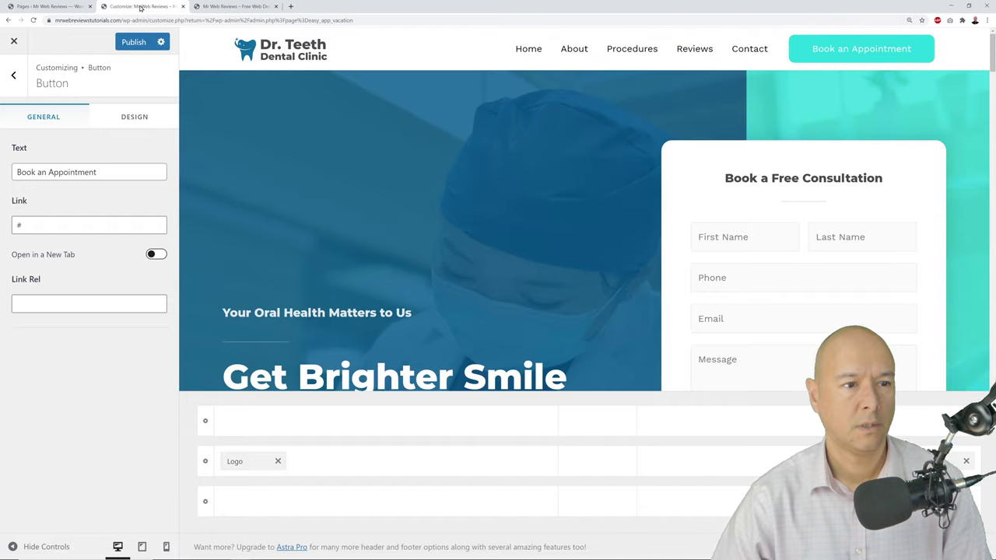
Paste the /booking-system/ URL as the header button's link, publish, and reload the live site.
double_click(81, 225)
key(ctrl+v)
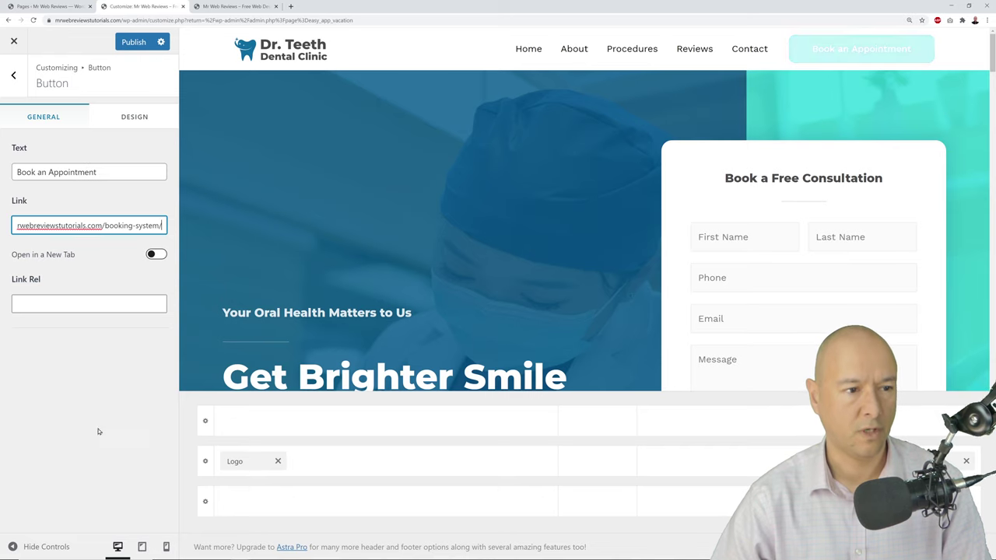
key(Home)
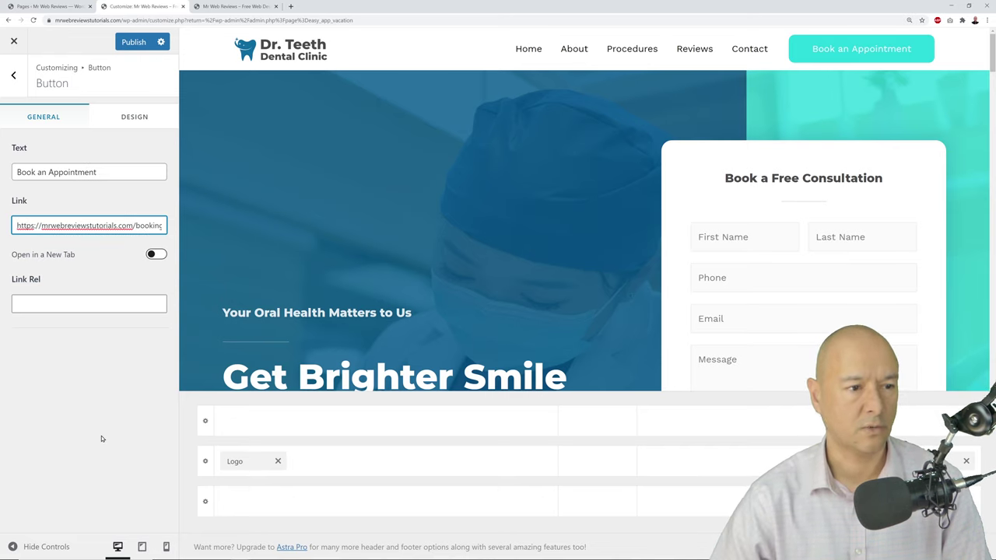
click(133, 42)
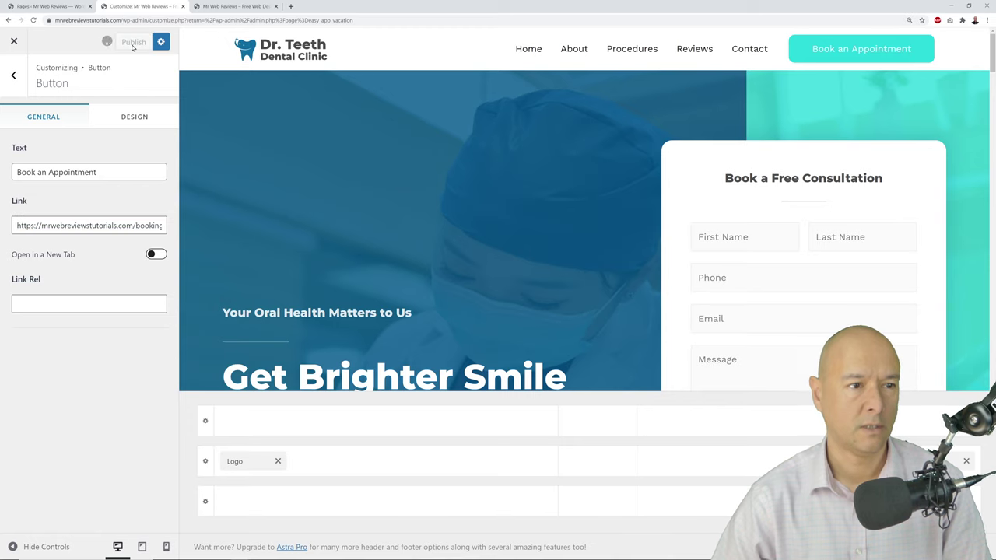
click(216, 8)
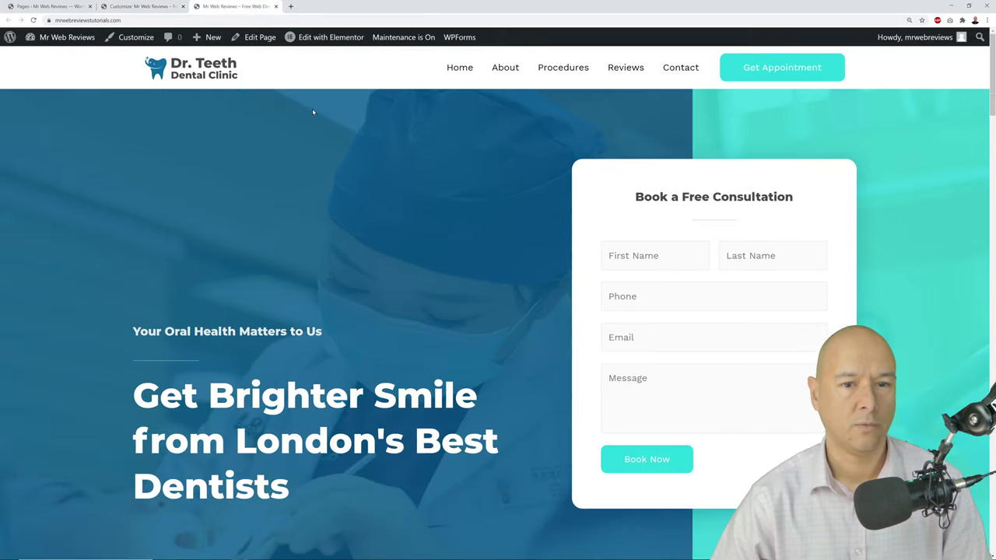
key(F5)
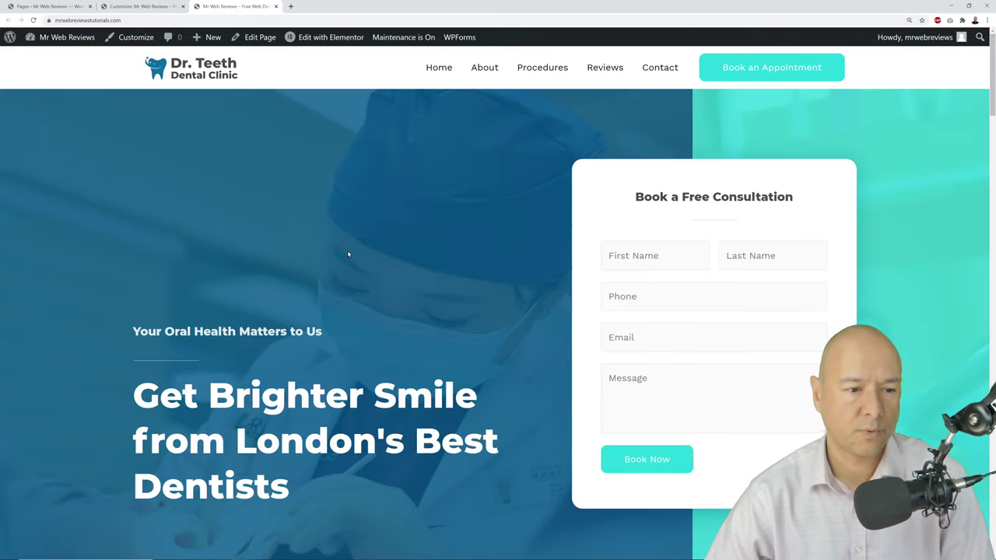
Test the header 'Book an Appointment' button twice, returning home via the logo in between.
click(749, 71)
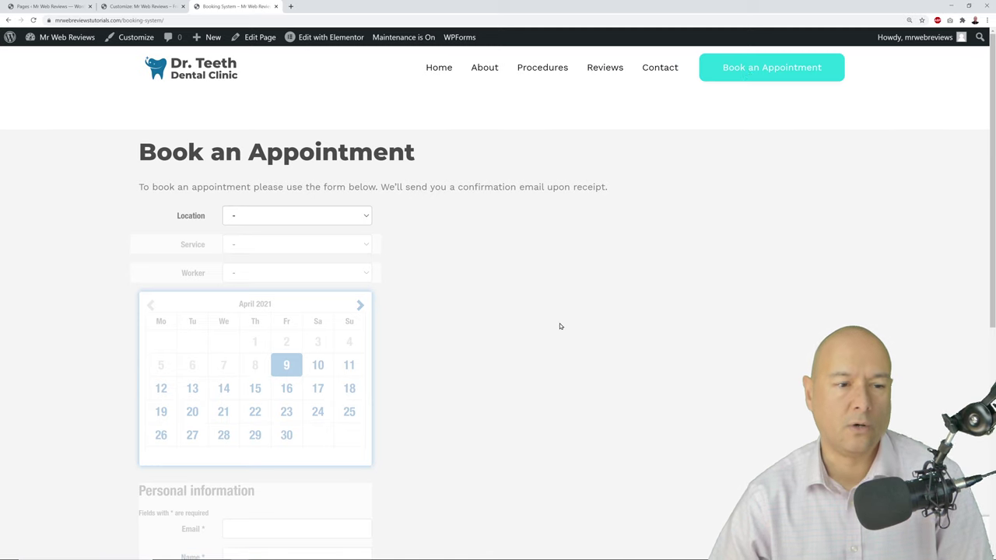
click(199, 74)
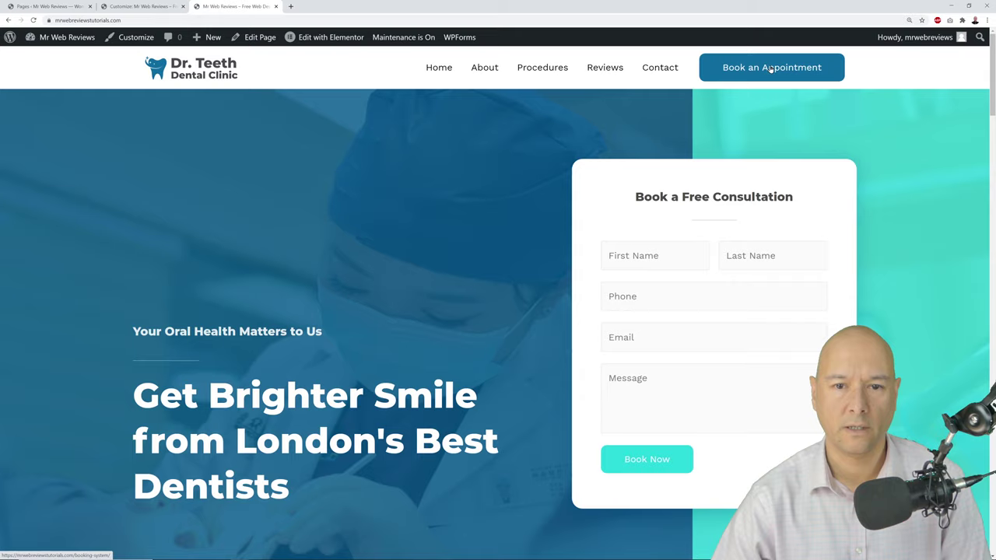
click(770, 68)
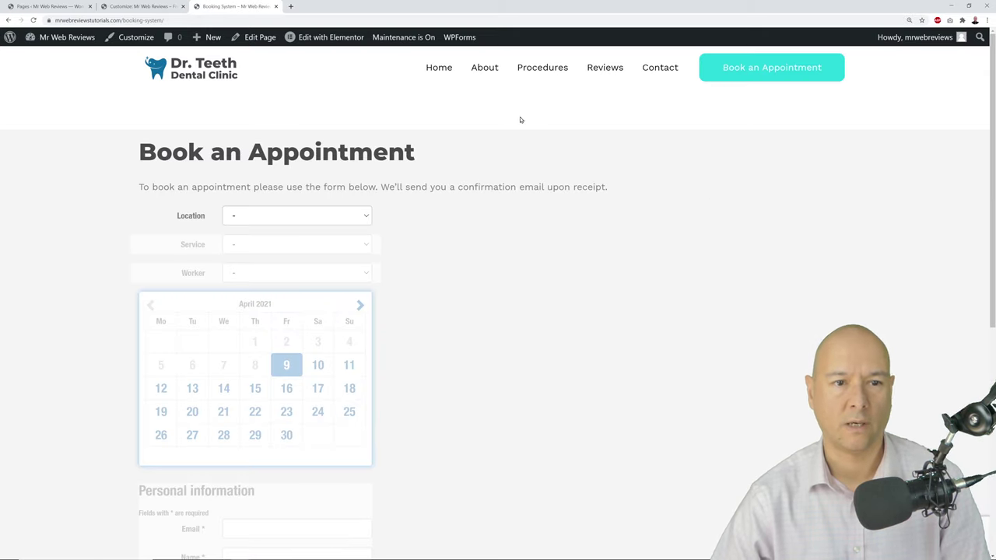
click(440, 72)
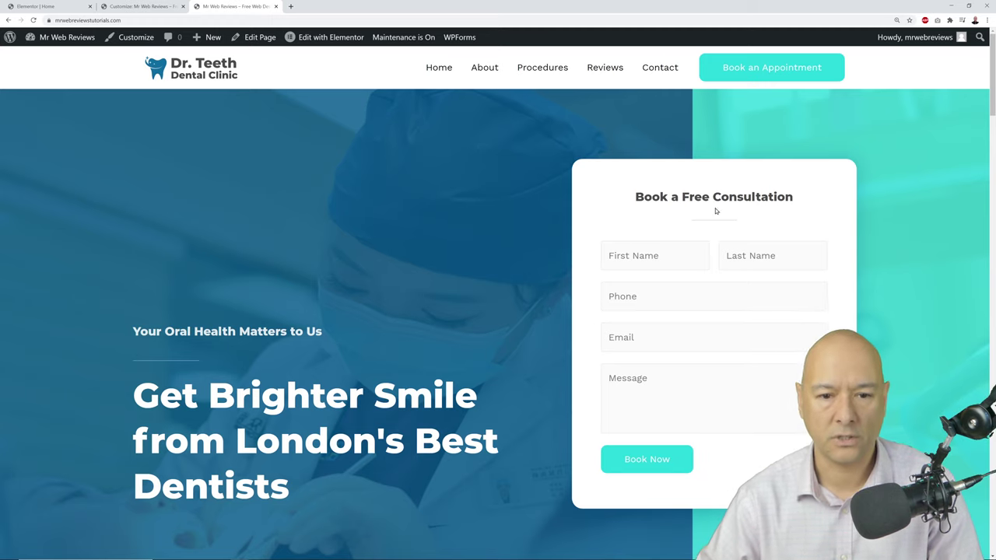
Inspect the hero column's Book a Free Consultation heading and form widget shortcode in Elementor.
click(29, 7)
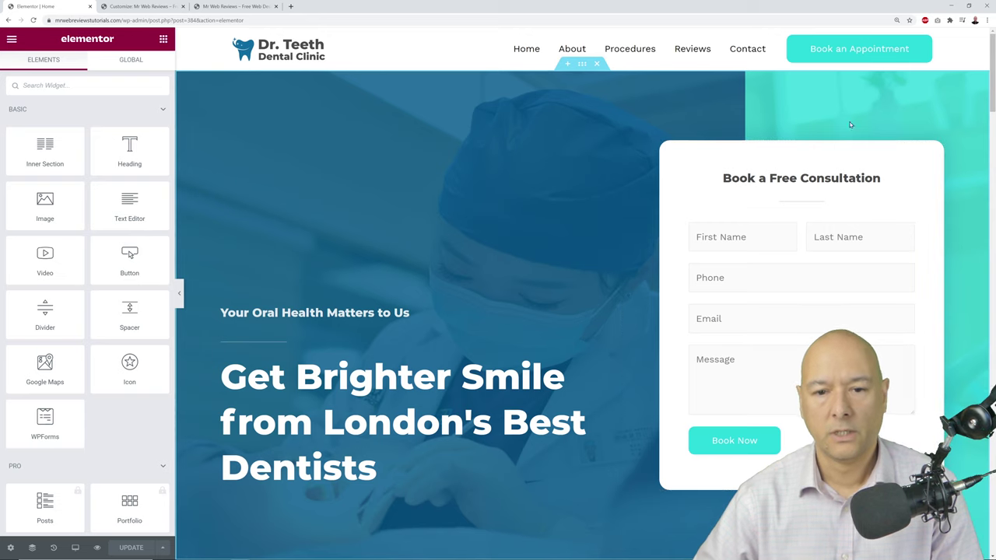
click(626, 149)
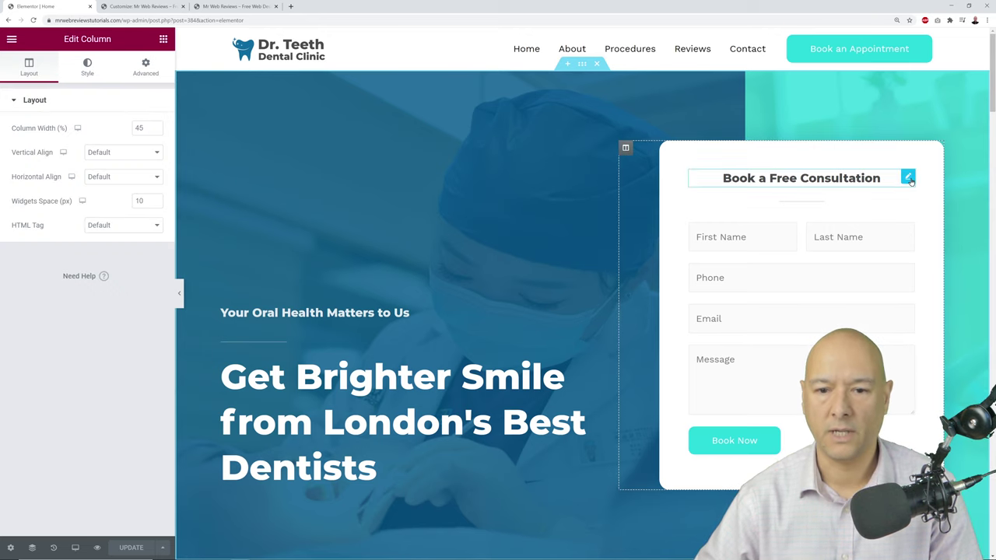
click(909, 178)
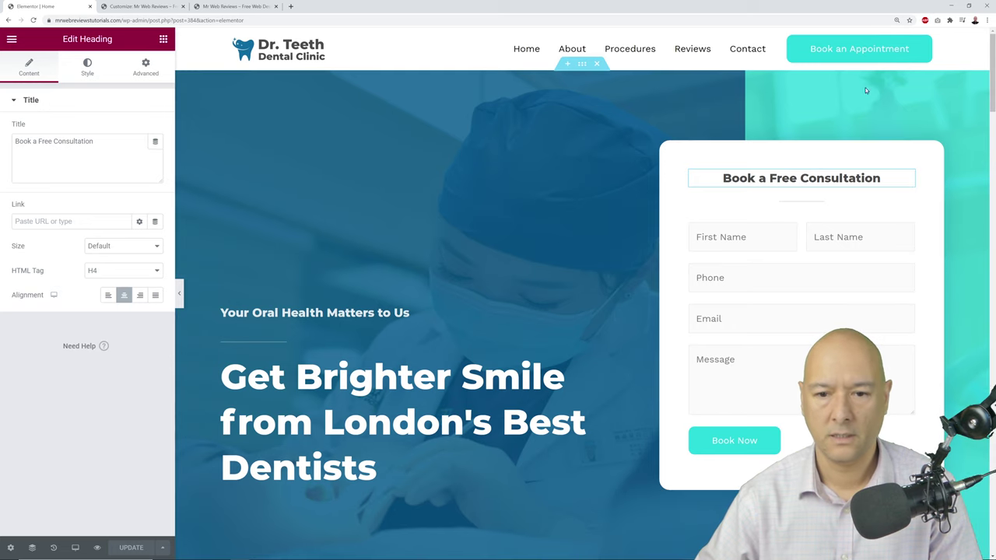
click(907, 224)
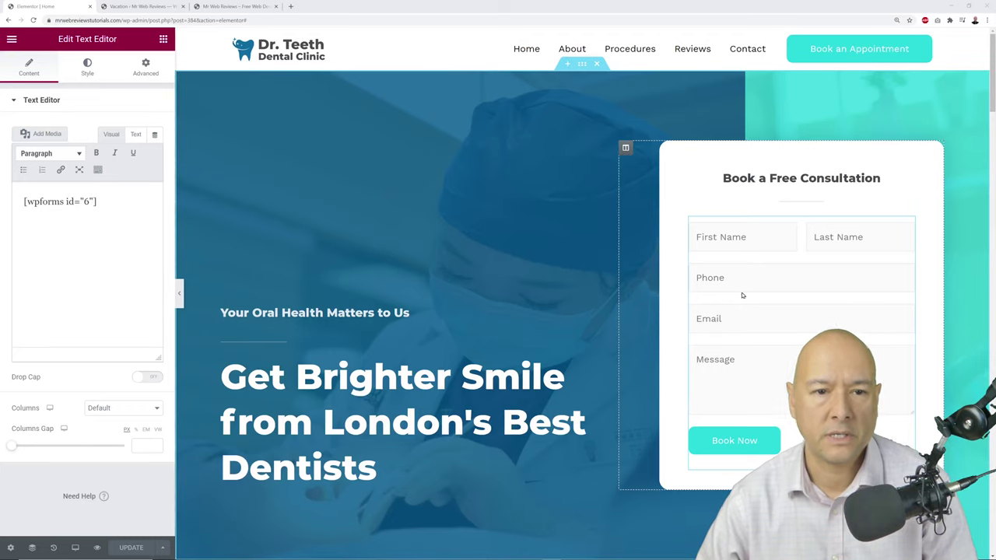
click(141, 8)
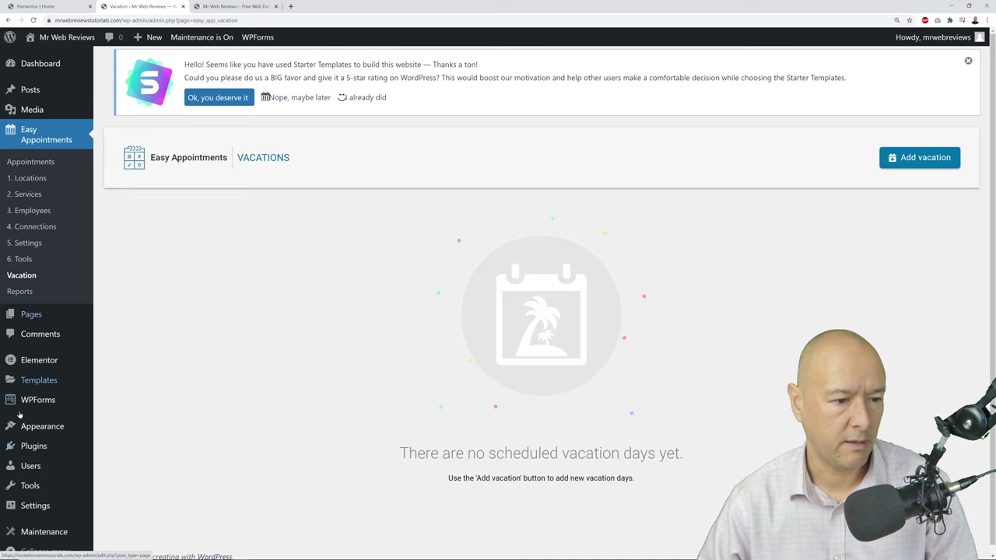
Go to WPForms and open the Contact Form ([wpforms id="6"]) in the builder.
mouse_move(43, 456)
mouse_move(31, 401)
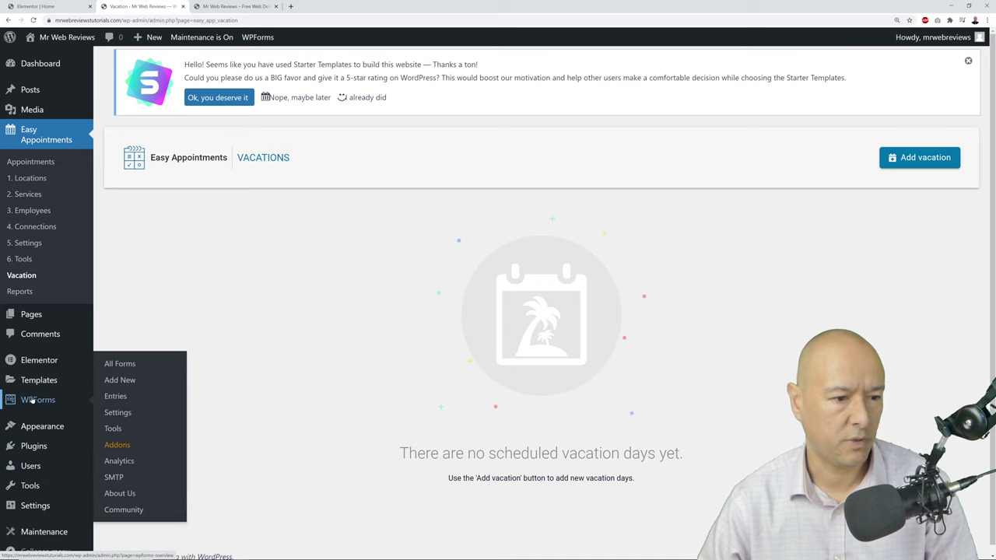
click(31, 401)
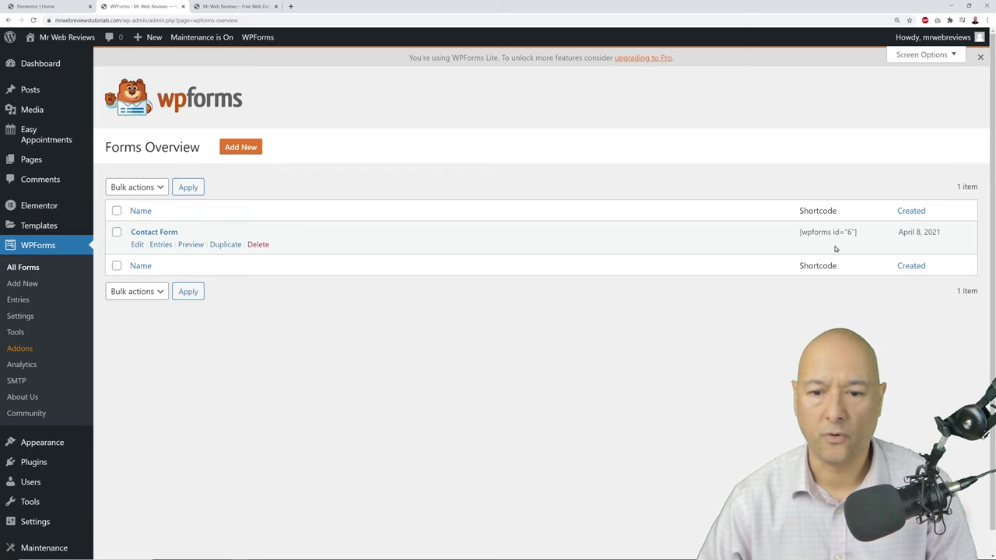
click(167, 235)
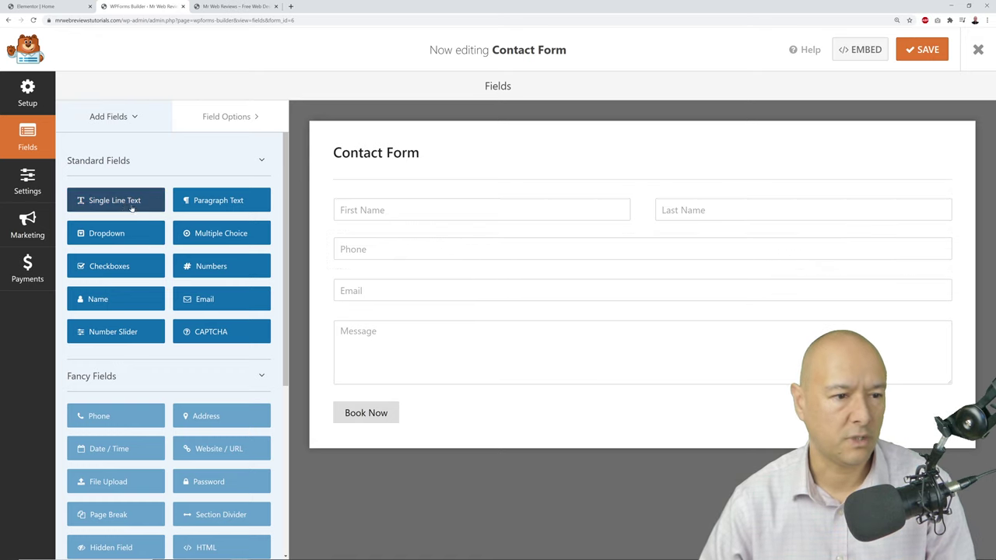
drag(114, 204, 389, 286)
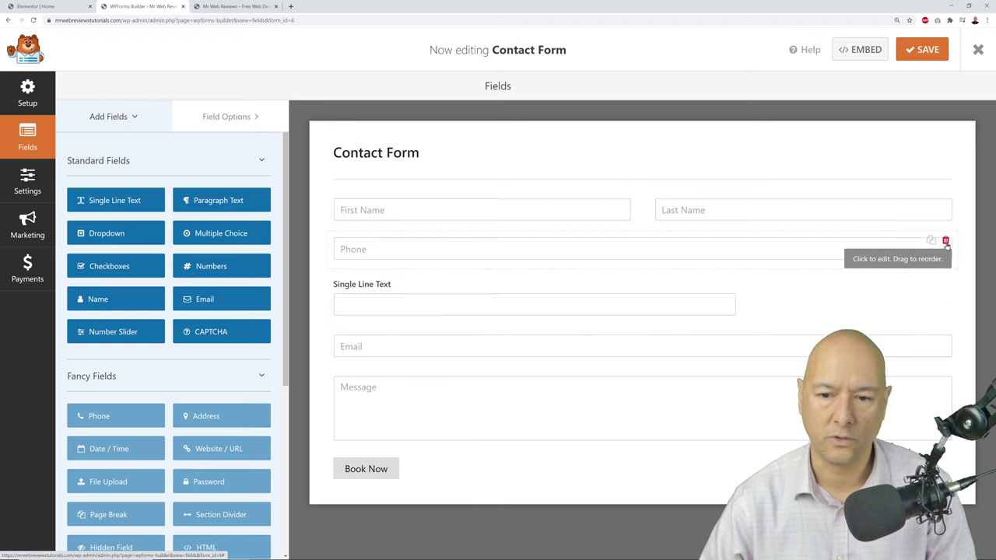
click(945, 283)
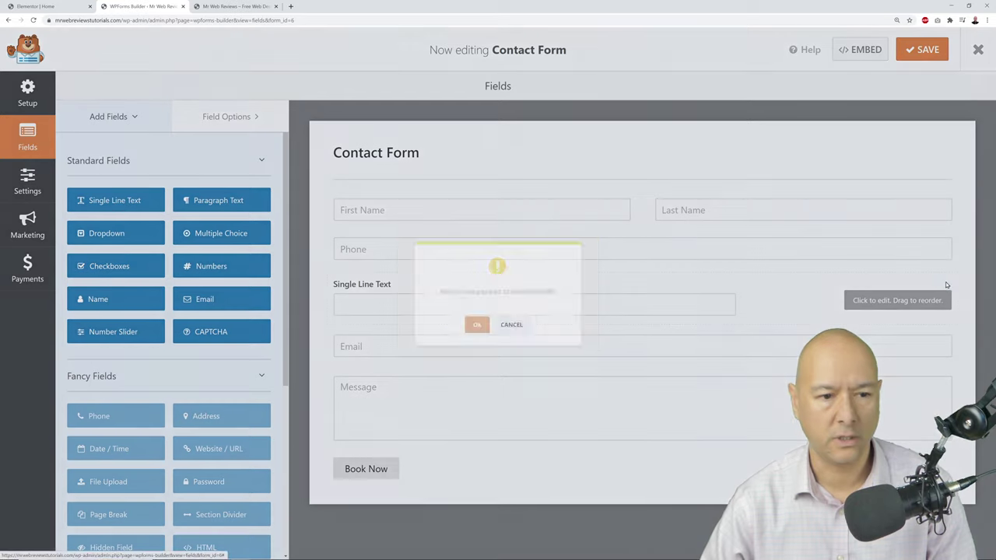
click(469, 331)
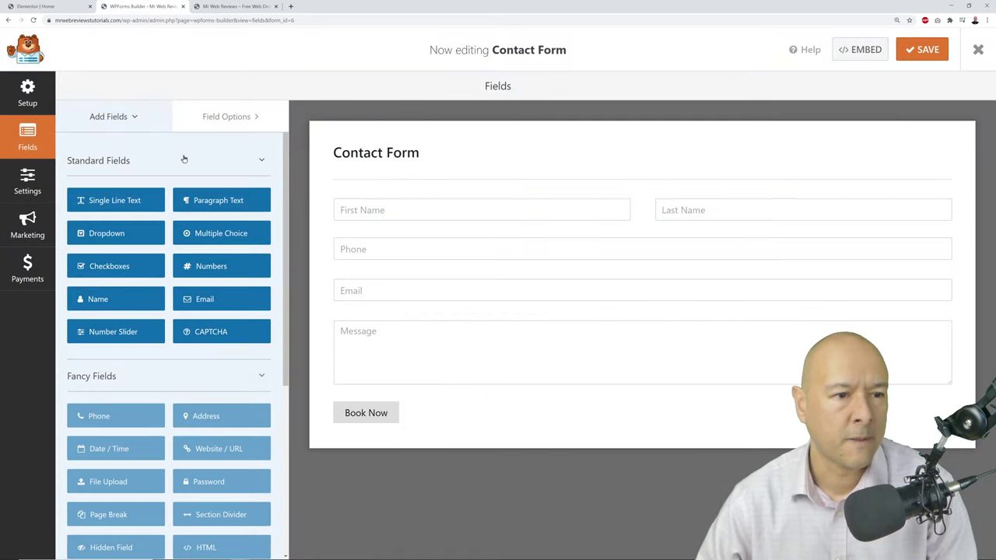
click(30, 187)
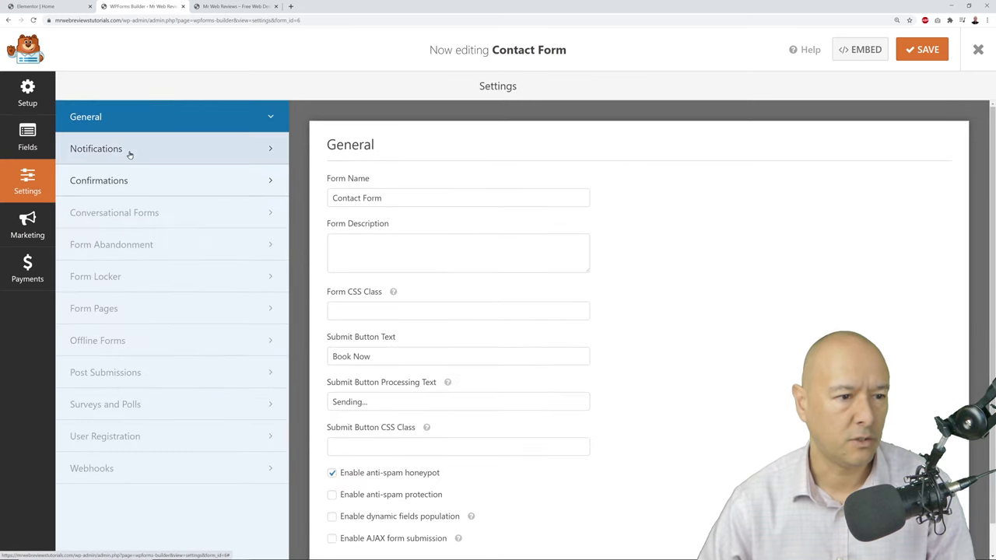
Turn on email notifications for the Contact Form and save the form.
click(130, 155)
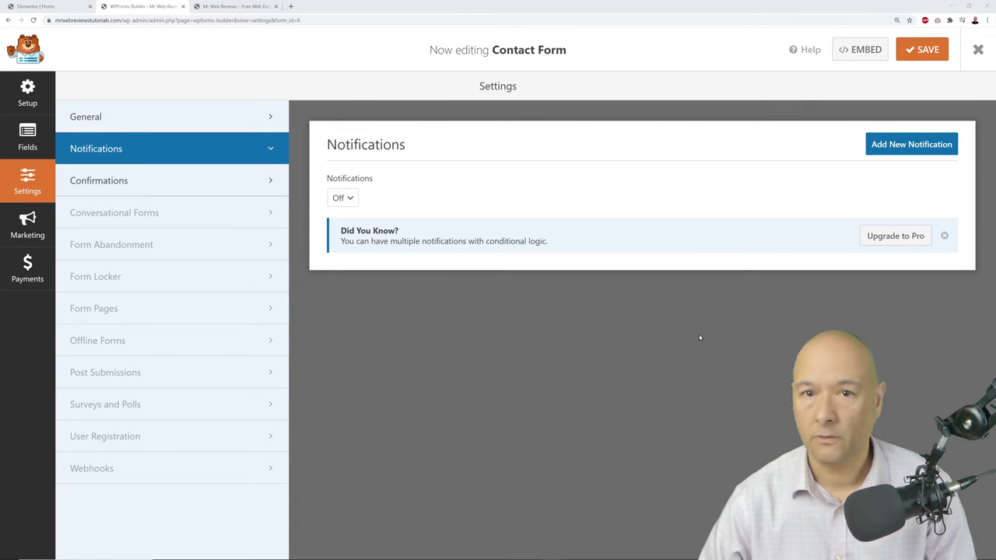
click(349, 202)
click(347, 214)
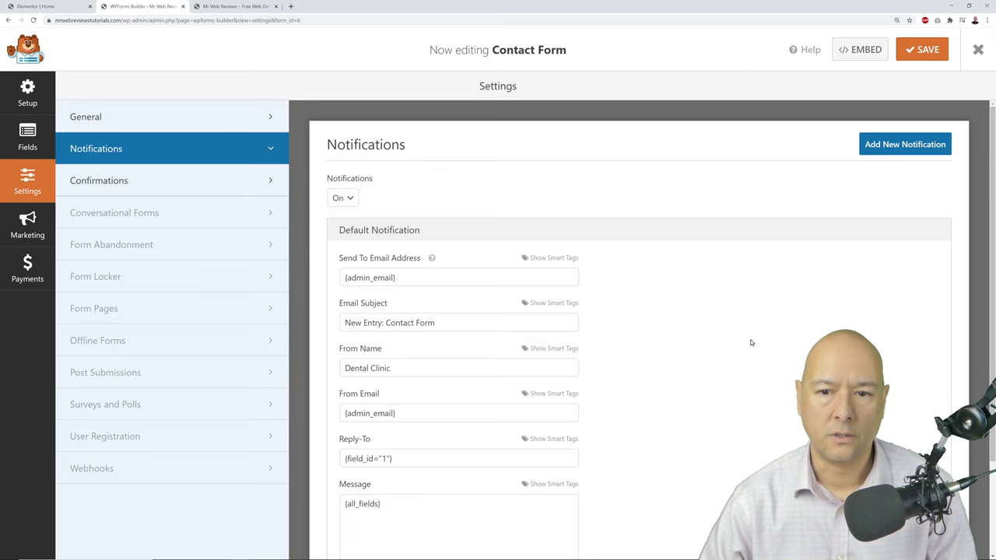
click(925, 49)
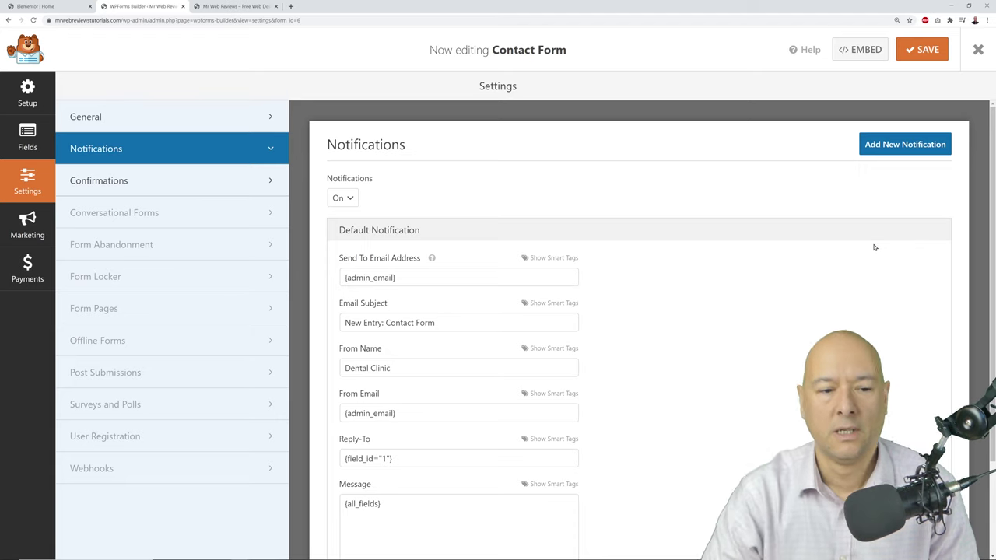
Replace the notification's Send To address with the site's own e-mail and exit the builder.
click(469, 278)
key(ctrl+a)
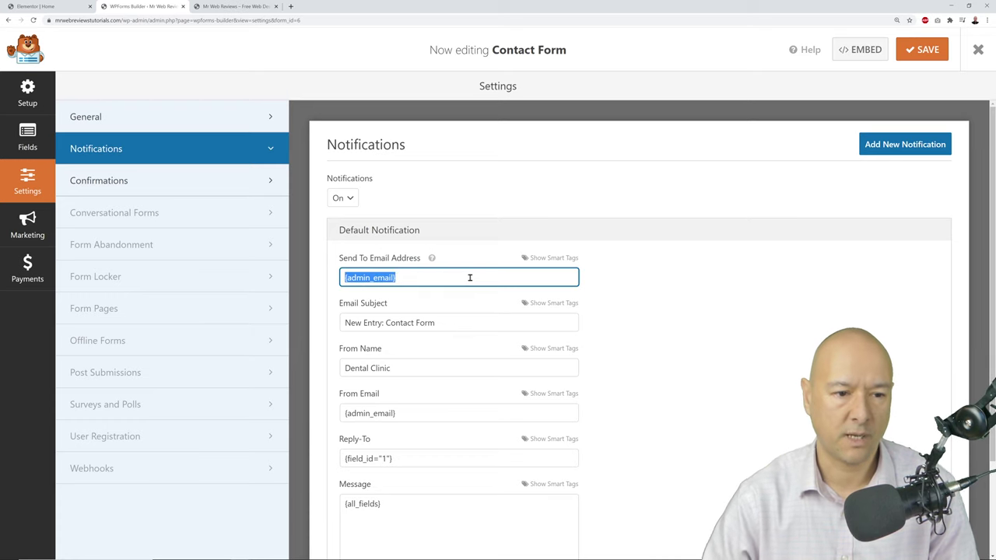
key(BackSpace)
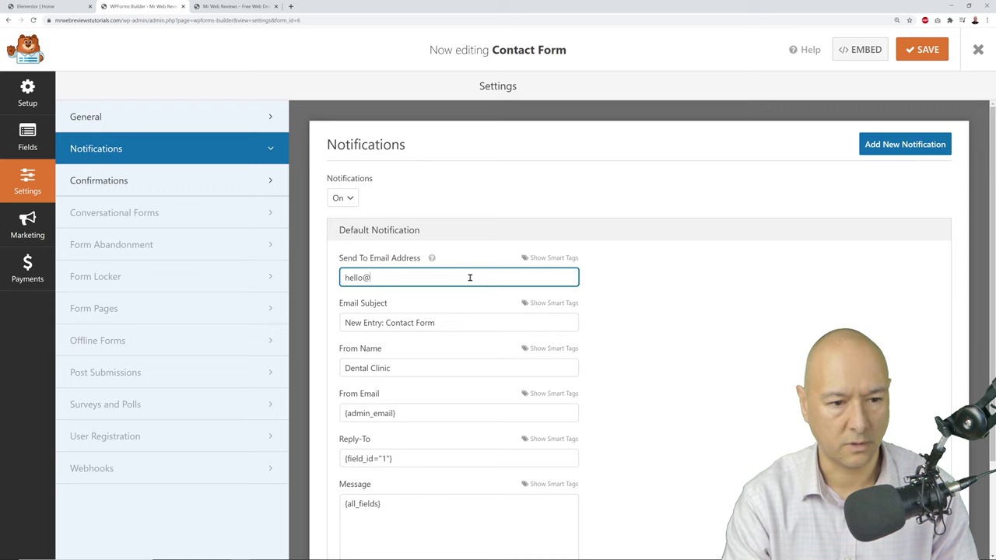
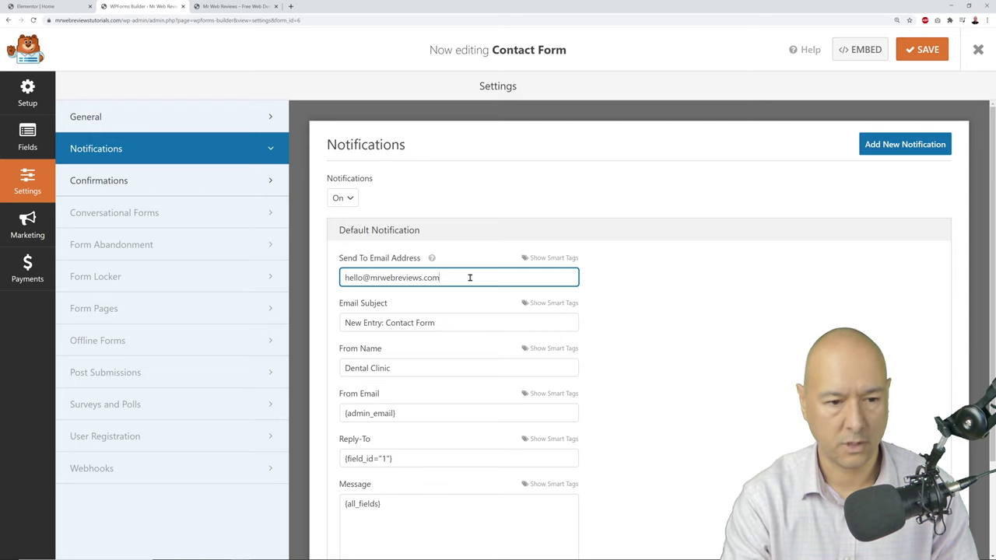
click(775, 293)
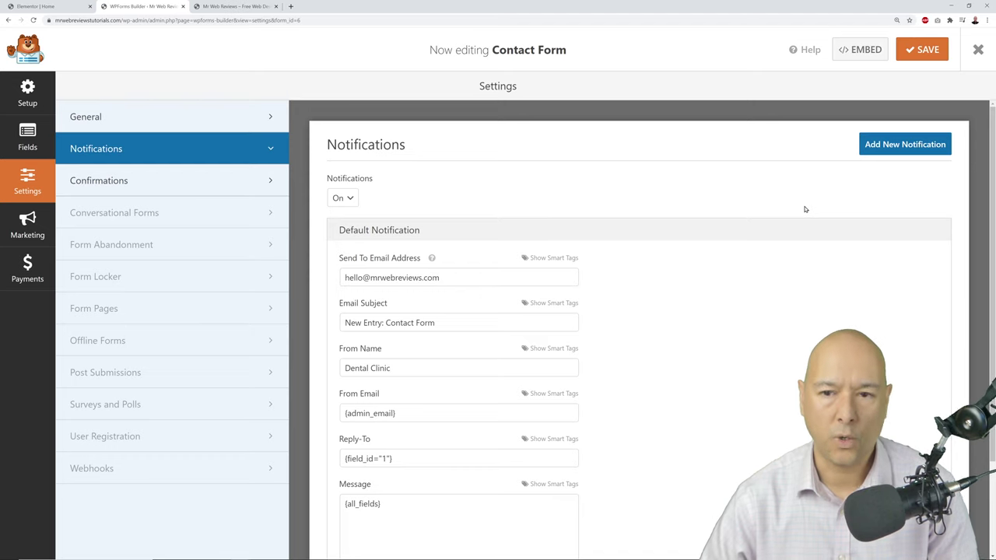
click(978, 51)
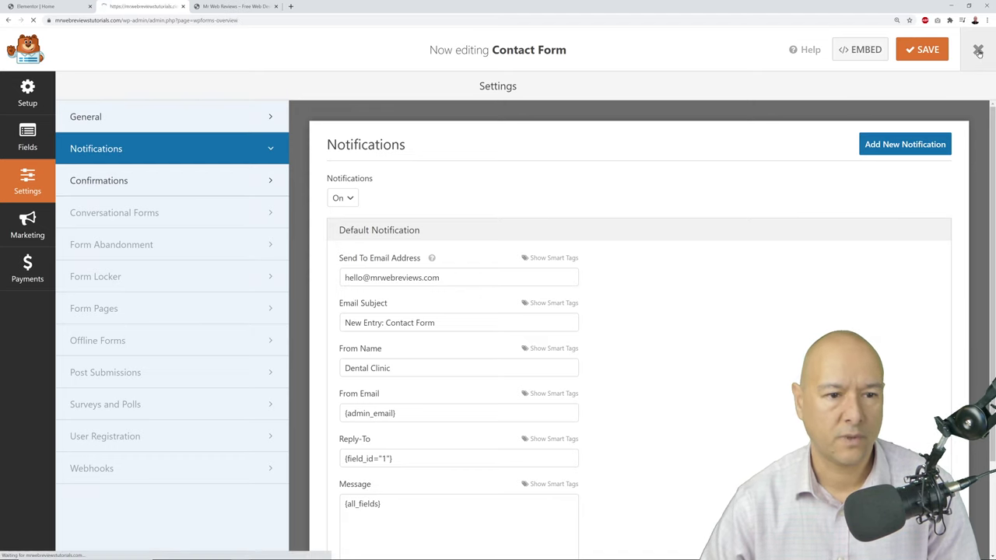
Compare the consultation form on the live homepage with the Elementor Home editor, ending in the editor.
click(228, 7)
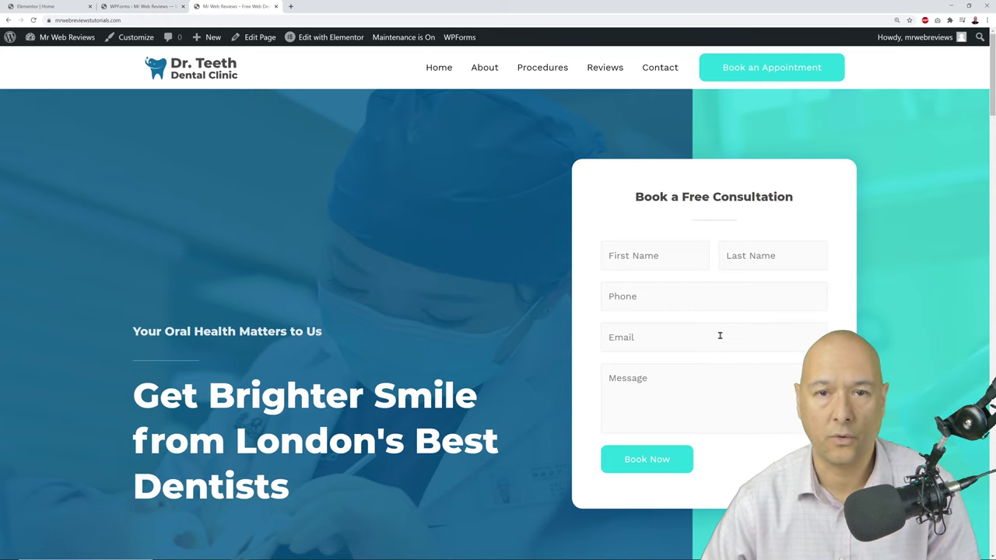
click(35, 6)
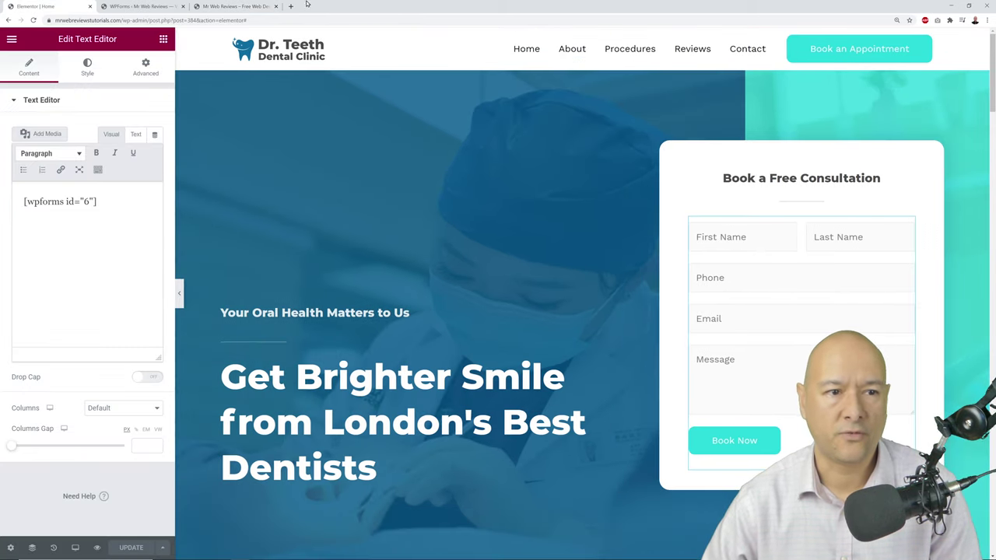
click(233, 7)
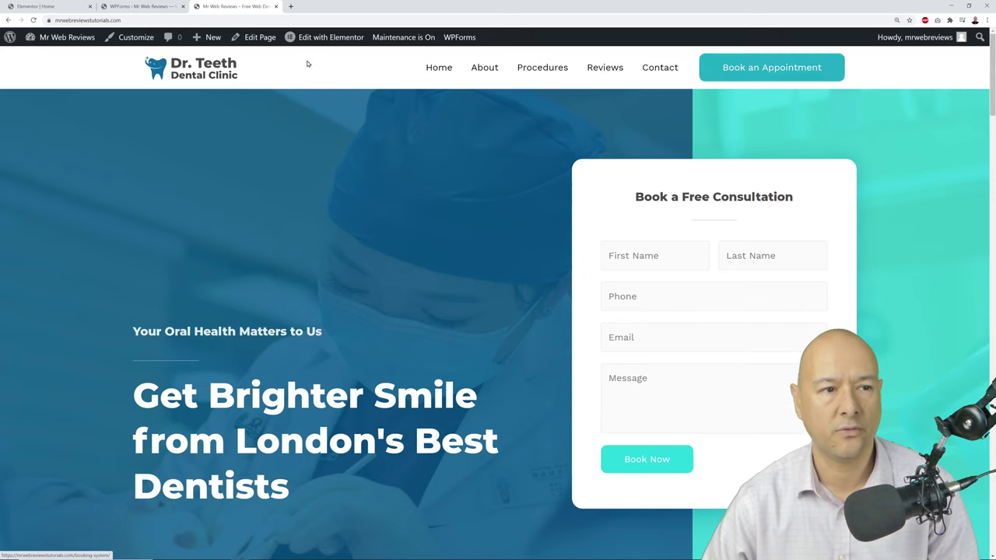
click(35, 7)
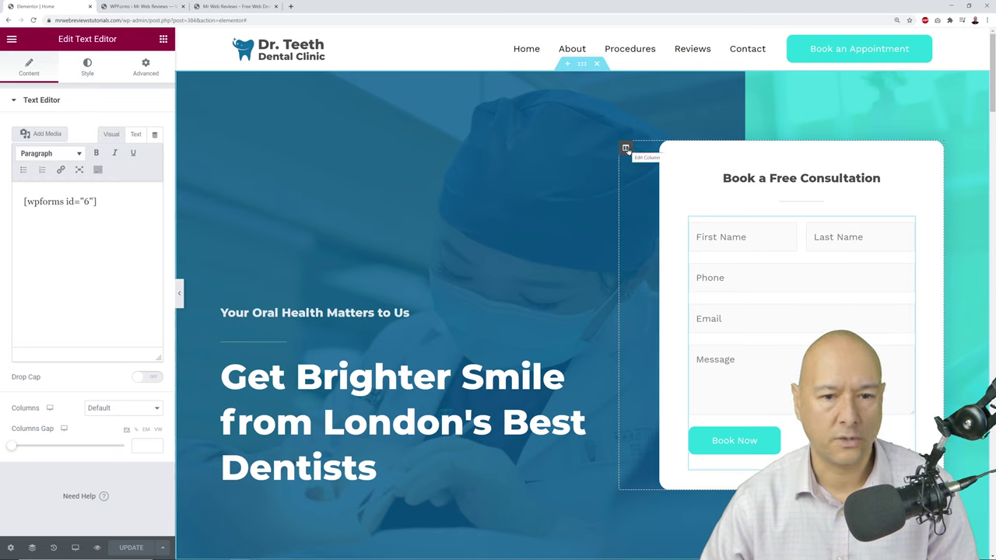
Remove the form column's white Classic background and delete the Book a Free Consultation heading.
click(627, 148)
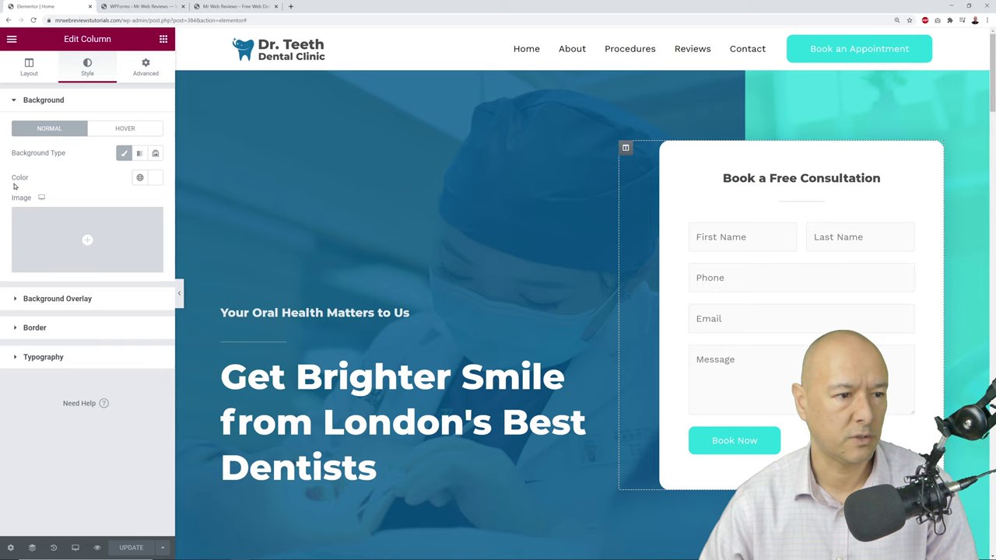
click(124, 153)
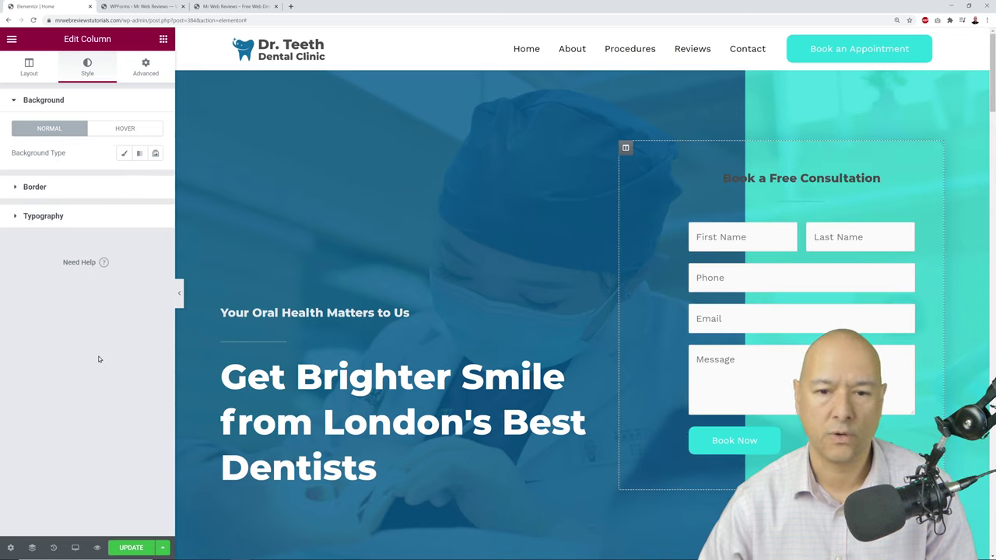
drag(909, 179, 911, 180)
click(909, 179)
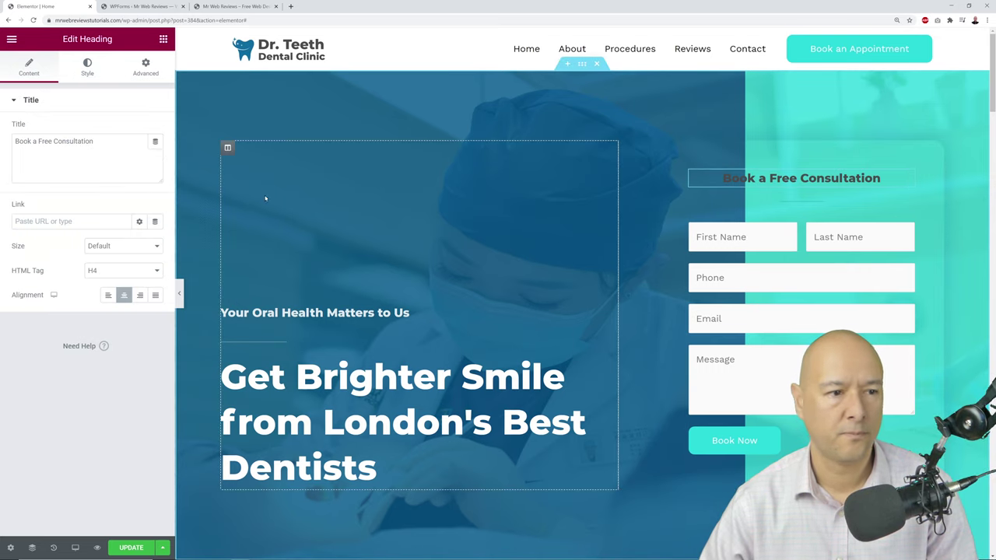
right_click(909, 181)
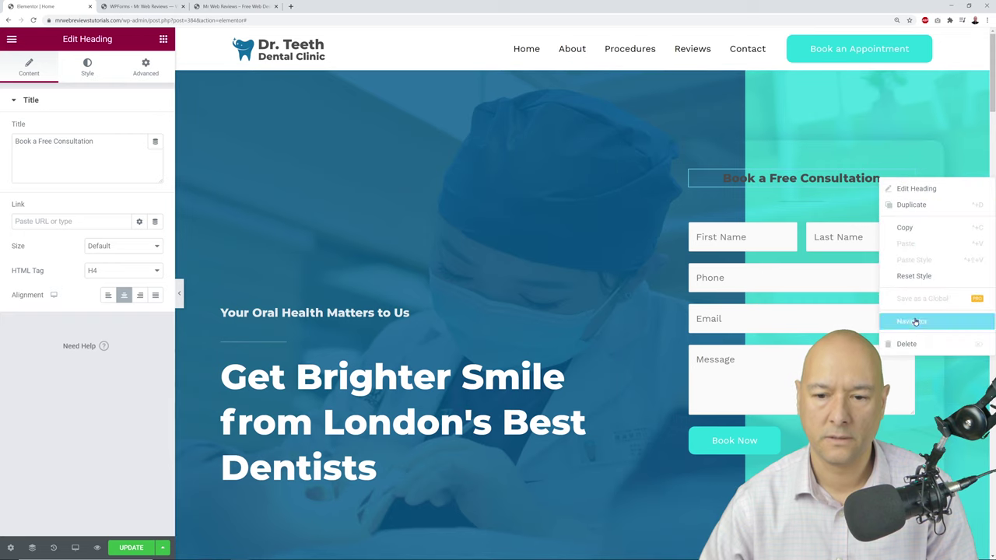
click(919, 344)
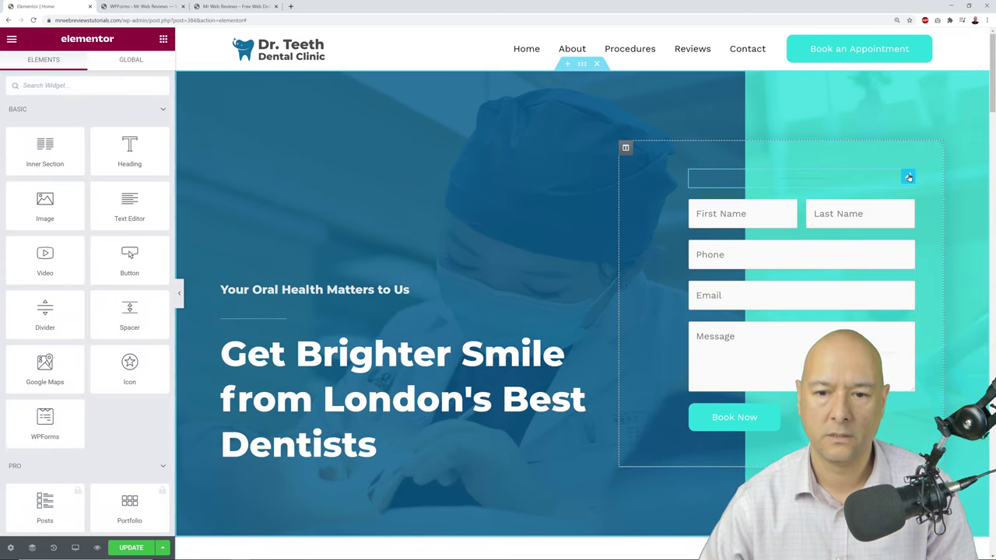
Delete the divider and the contact form widget from the hero's right column, then preview.
right_click(885, 179)
click(927, 345)
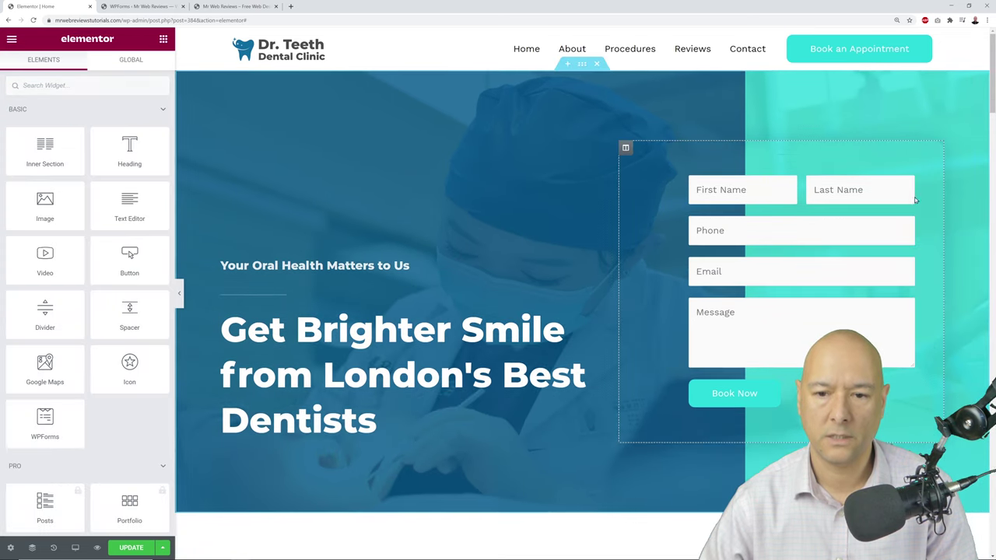
right_click(912, 179)
click(906, 342)
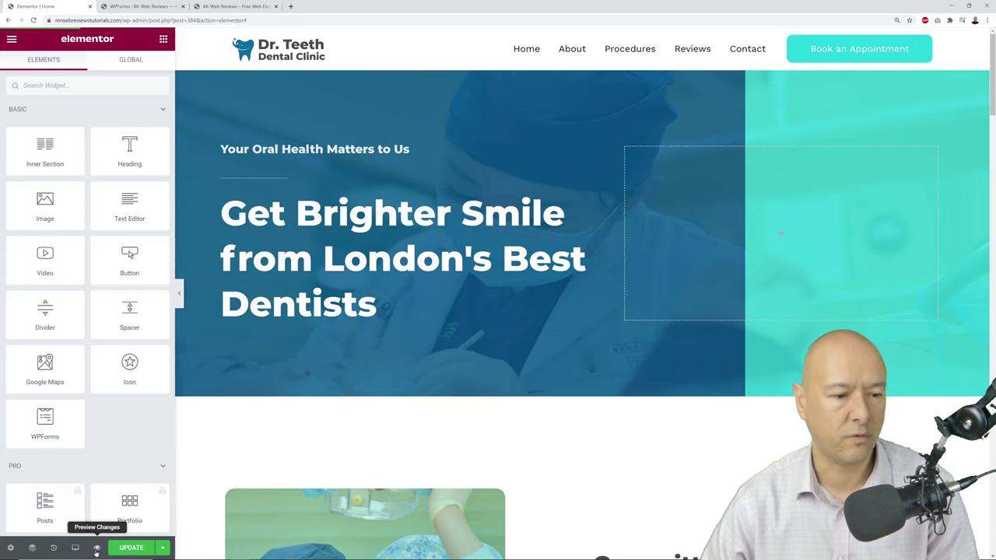
click(96, 549)
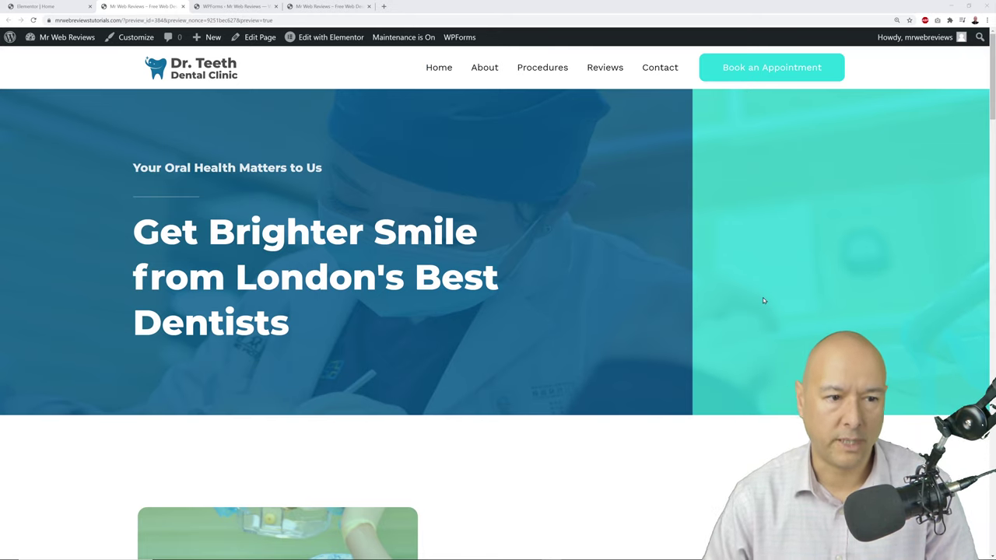
Scroll the preview down to the Book an Appointment section and back, then return to the editor.
scroll(730, 252, down, 10)
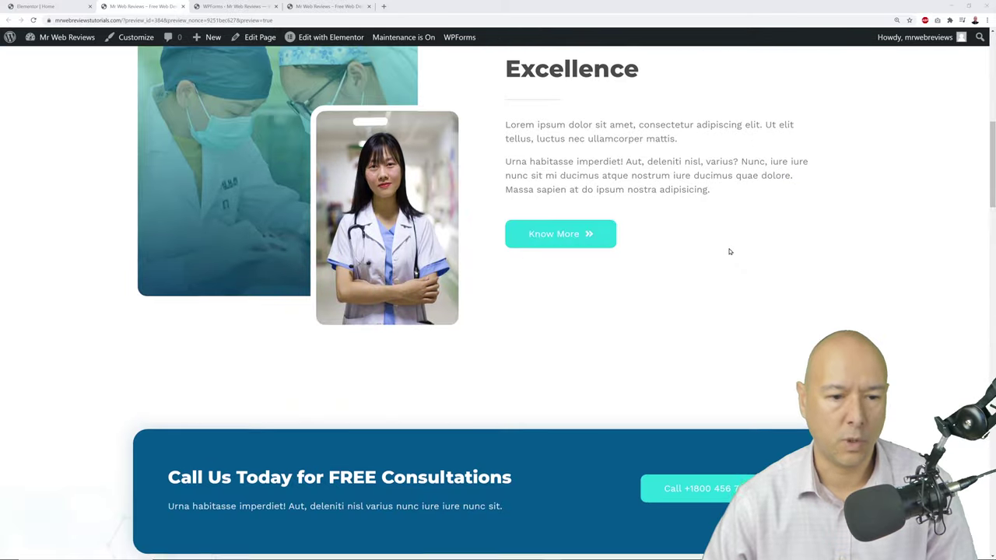
scroll(870, 304, up, 10)
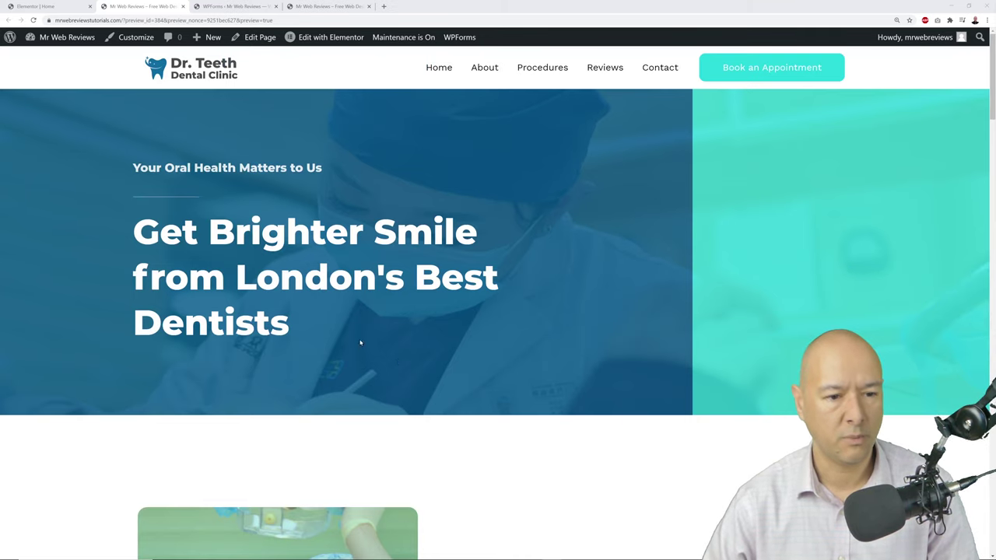
scroll(611, 300, down, 15)
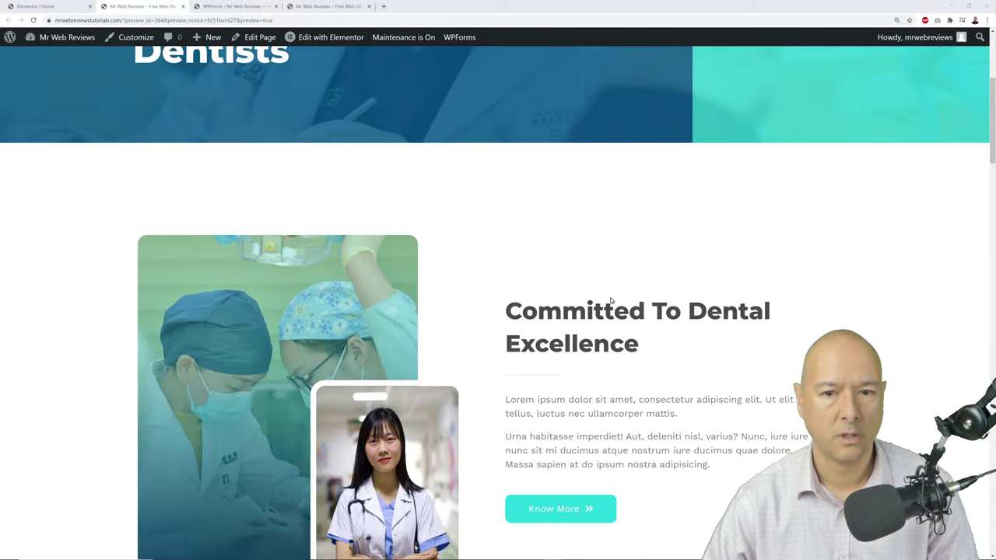
scroll(611, 301, down, 10)
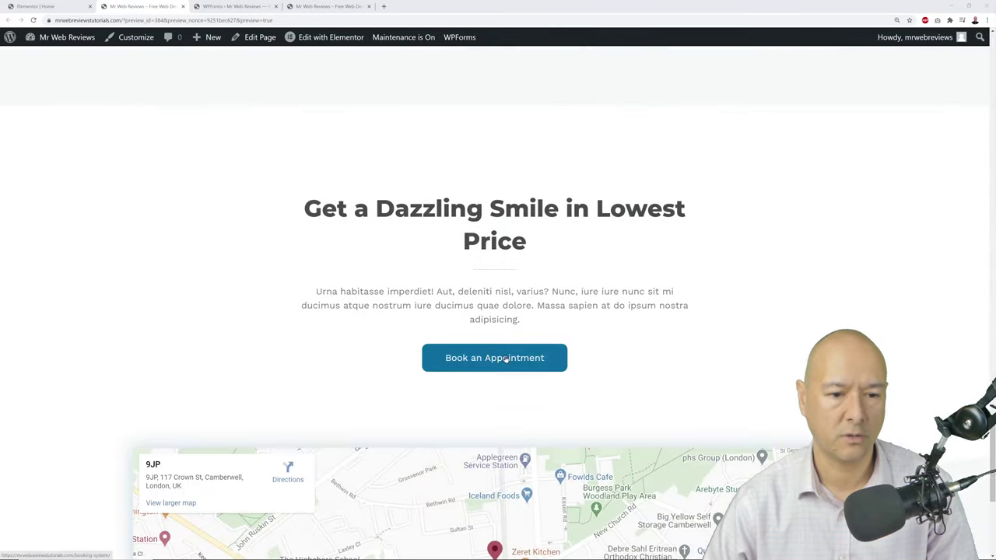
scroll(719, 265, up, 5)
scroll(718, 265, up, 20)
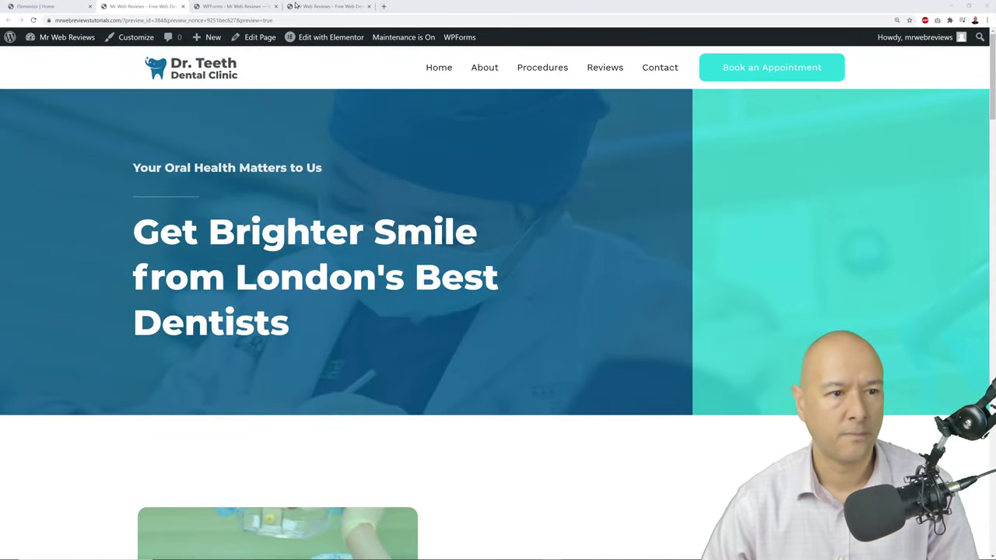
click(39, 6)
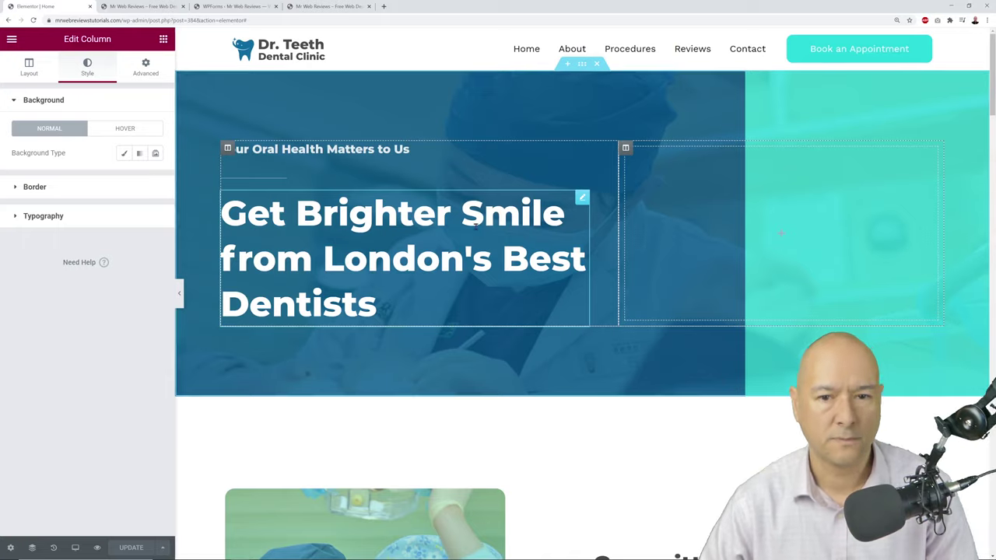
scroll(781, 233, down, 15)
scroll(476, 226, down, 15)
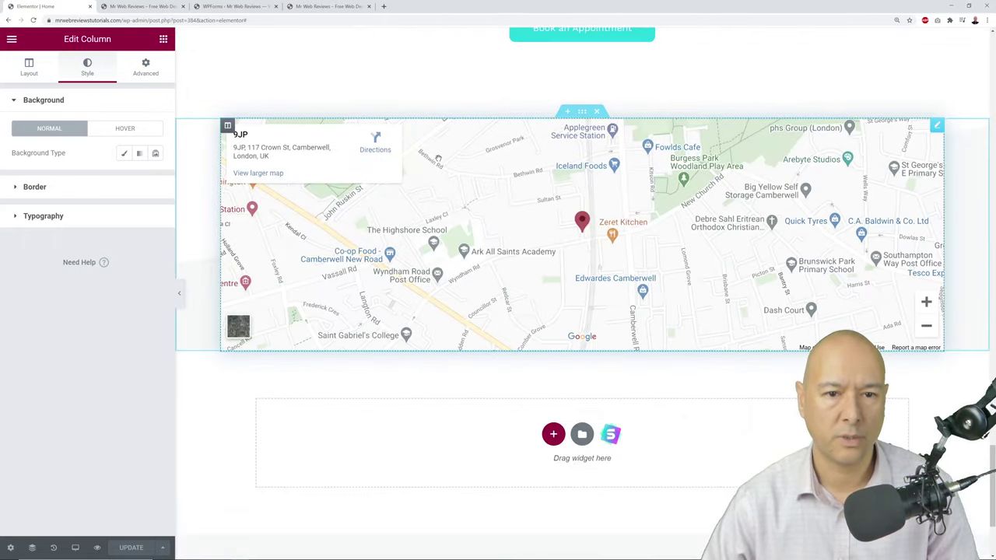
scroll(671, 205, up, 4)
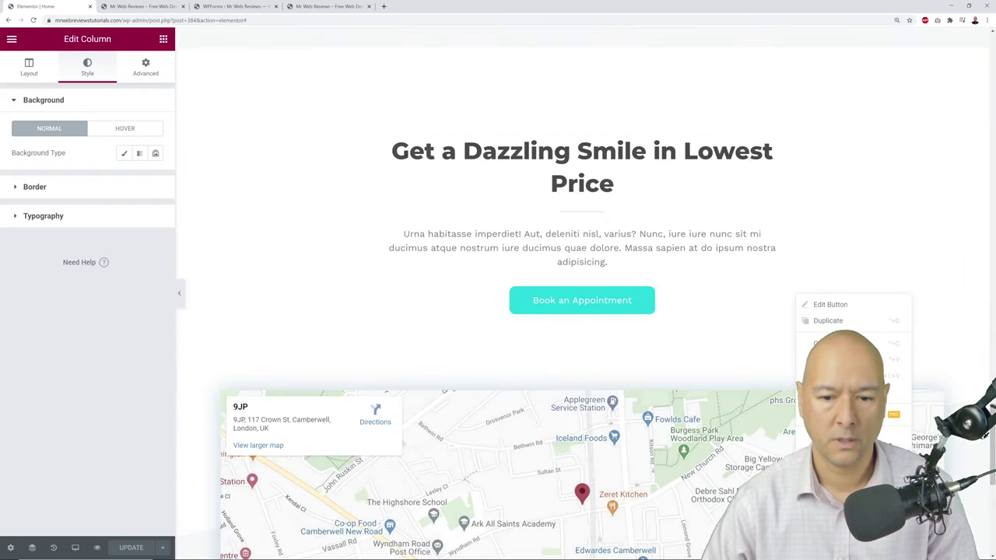
click(854, 343)
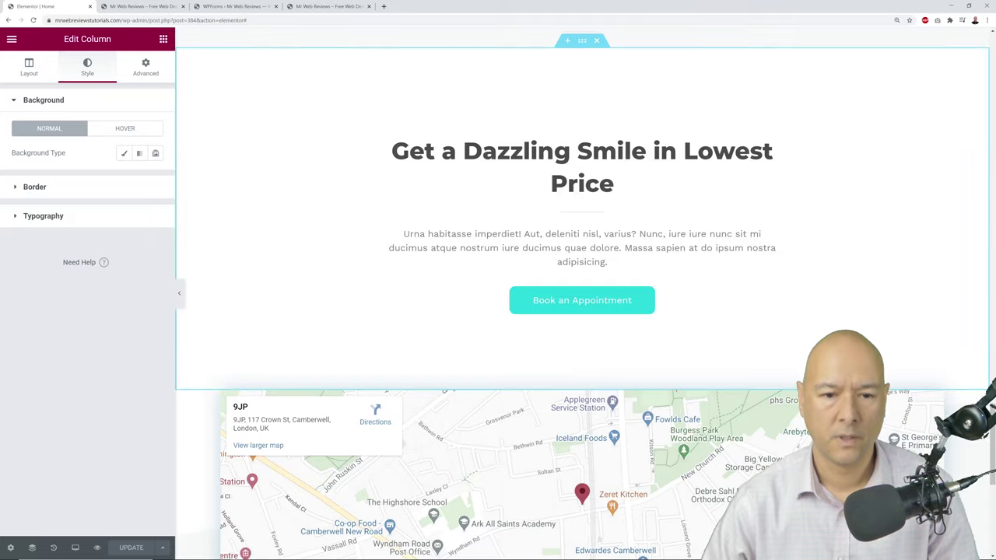
scroll(582, 296, up, 5)
scroll(780, 233, up, 15)
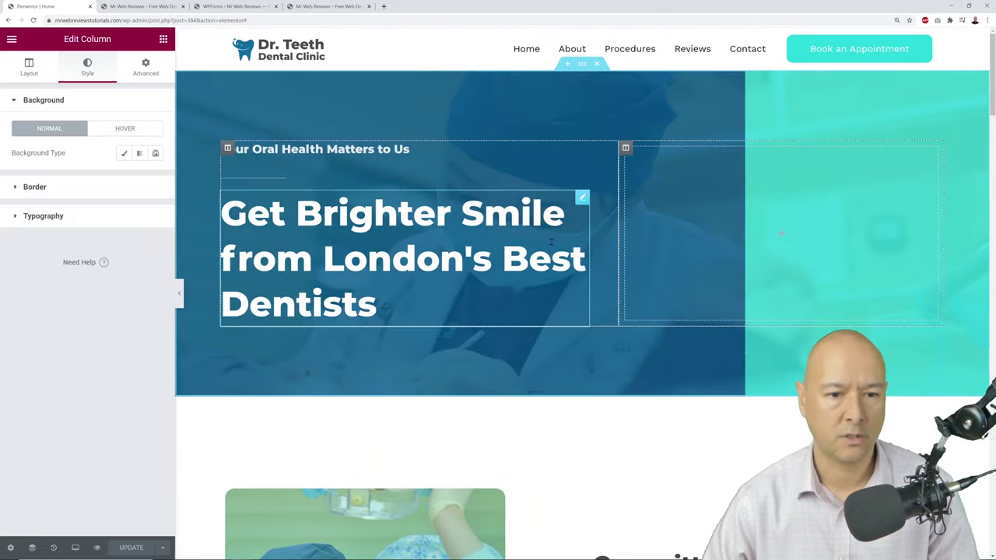
Paste the copied Book an Appointment button under the hero headline, positioning it below the heading.
right_click(583, 200)
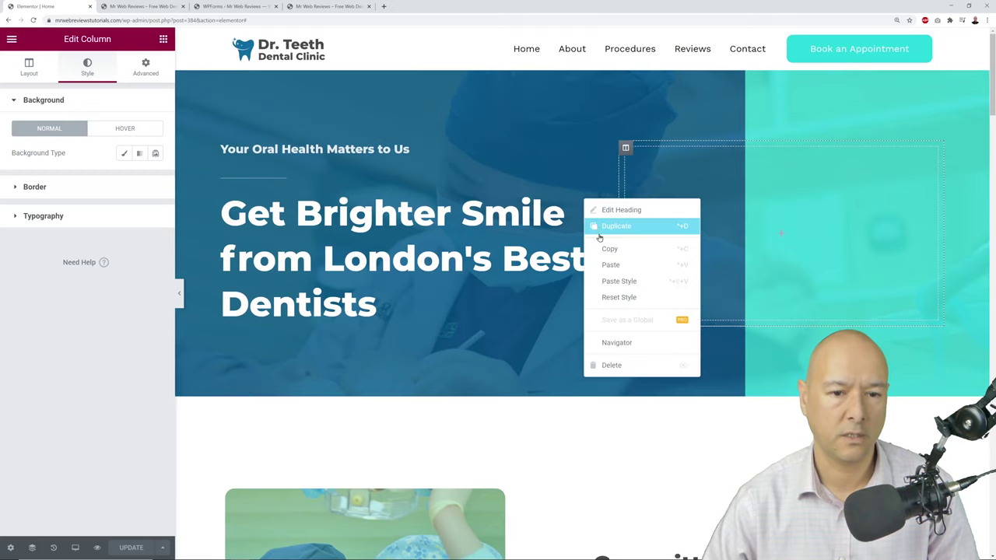
click(605, 264)
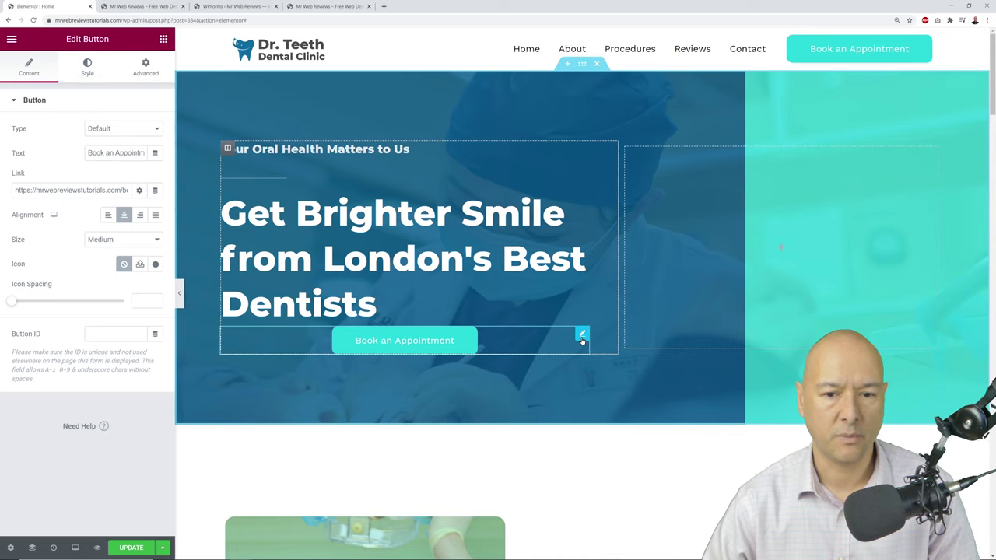
drag(582, 337, 805, 237)
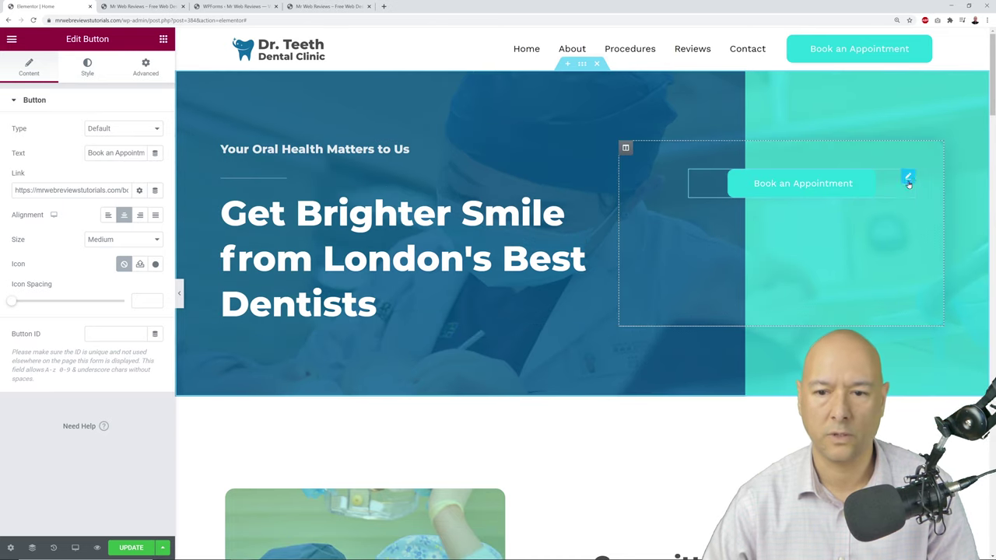
drag(902, 177, 501, 322)
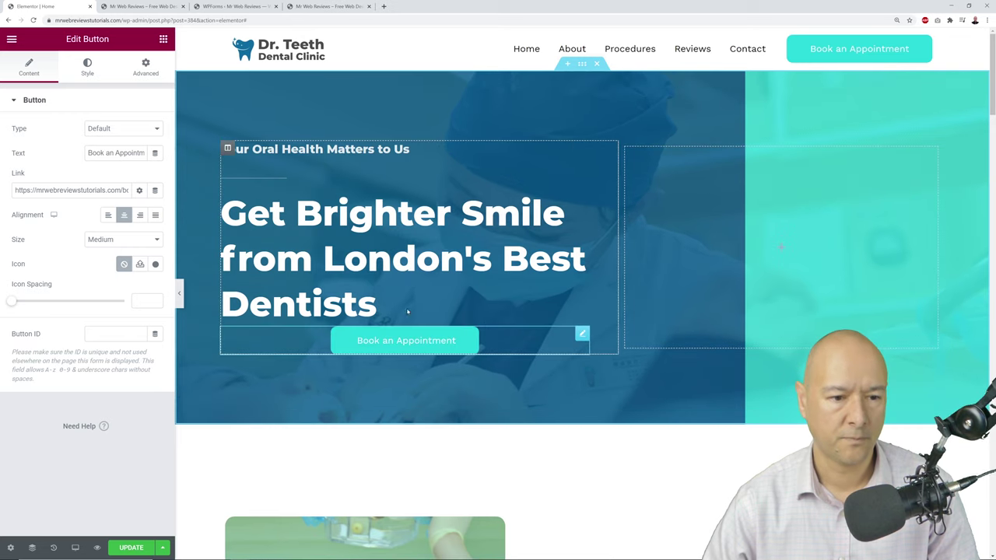
Set the hero headline's padding to 50 px on the bottom only, update the page and preview it.
click(582, 198)
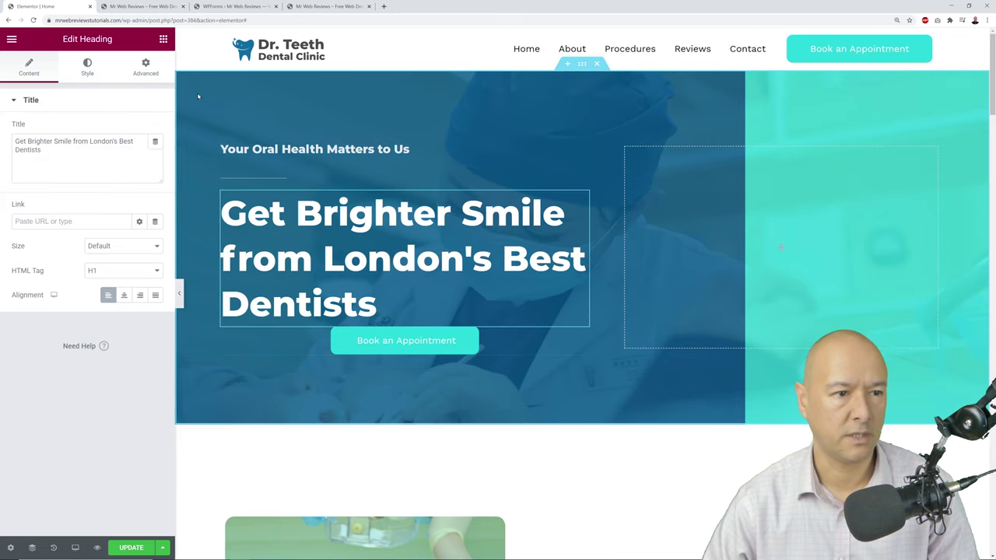
click(154, 75)
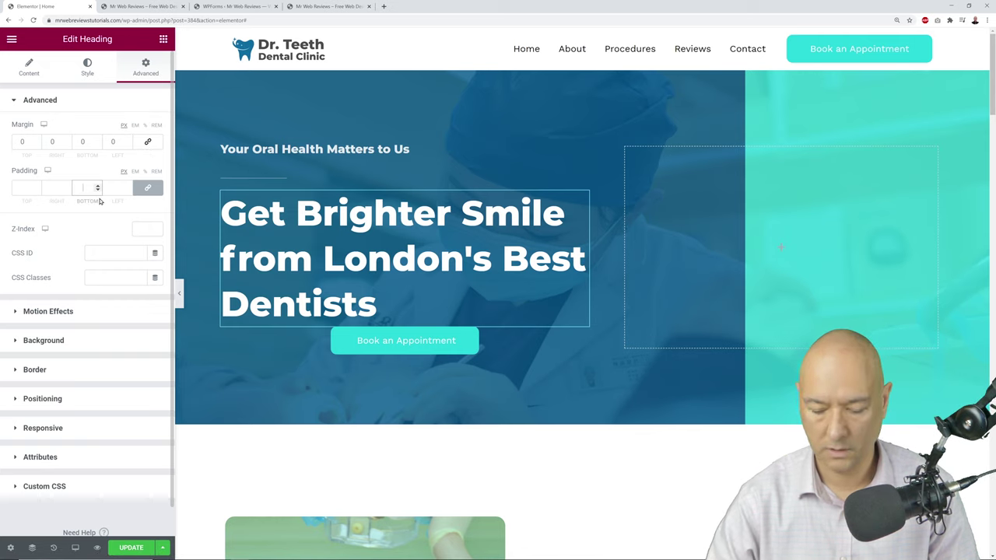
text(50)
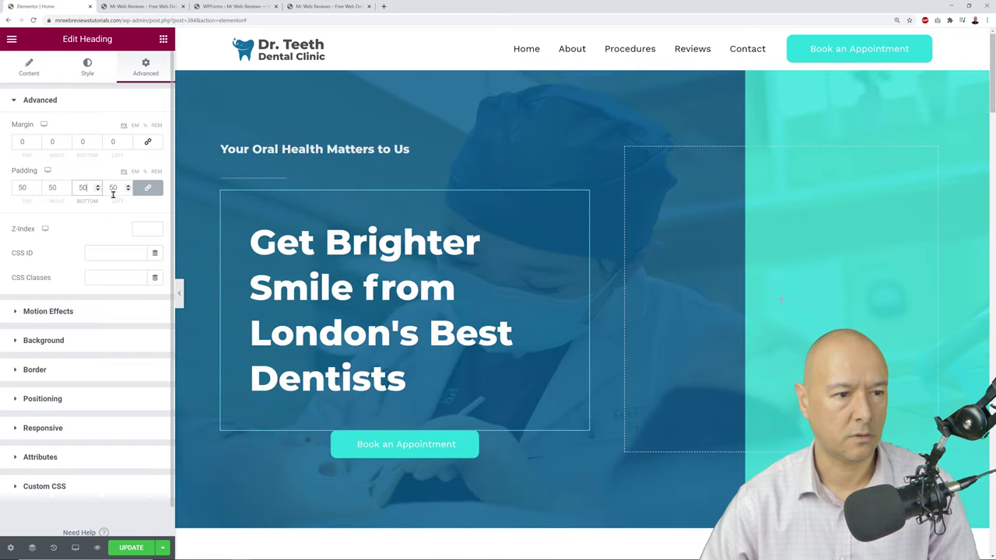
key(BackSpace)
key(BackSpace)
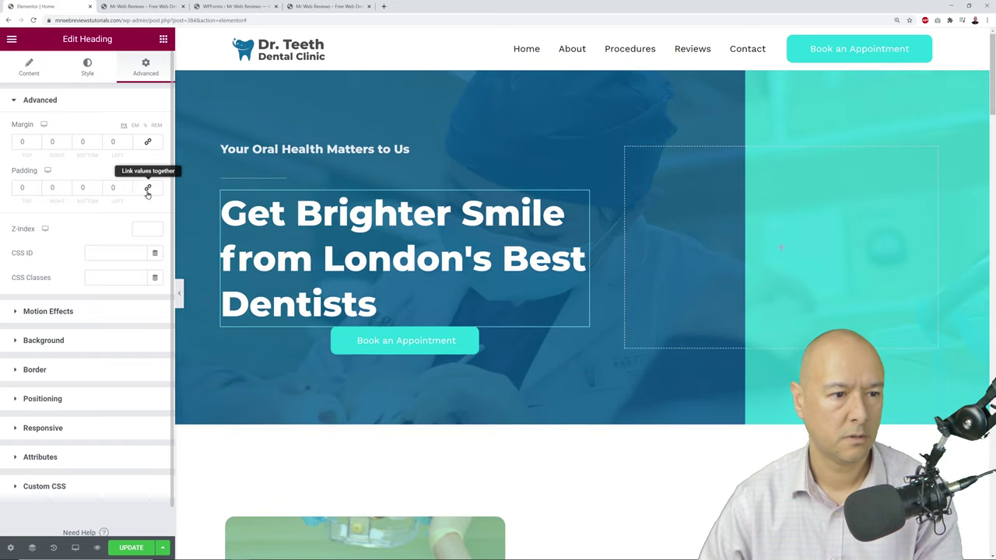
click(87, 188)
text(50)
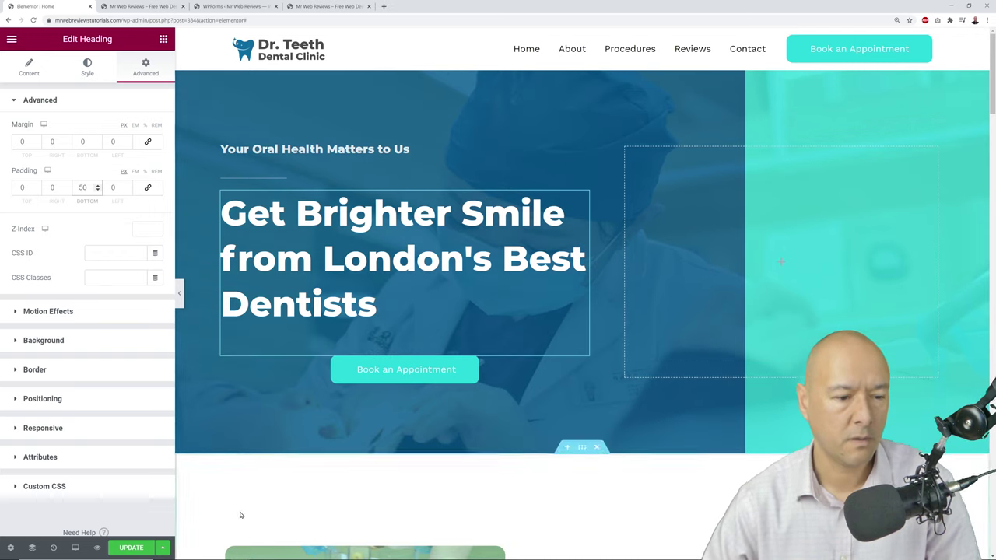
click(133, 548)
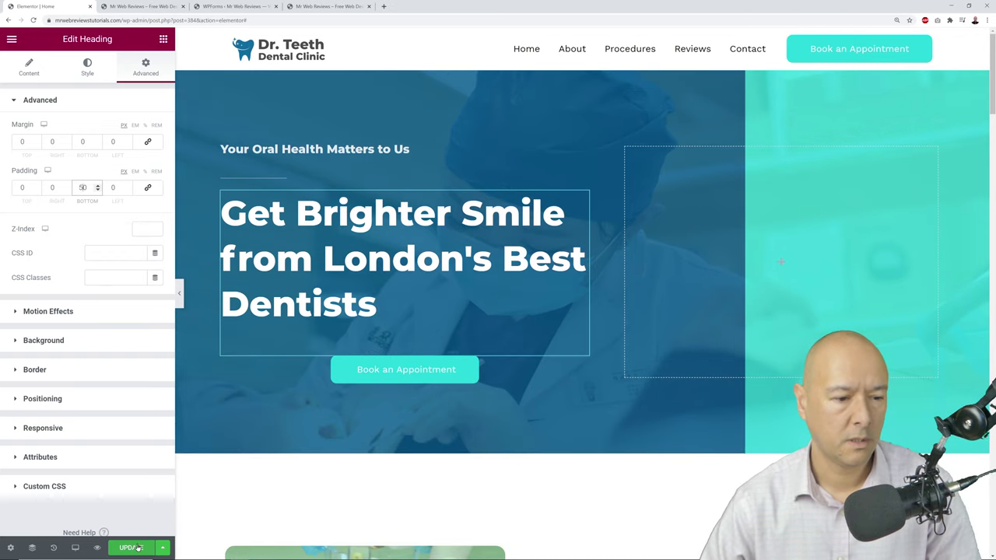
click(96, 548)
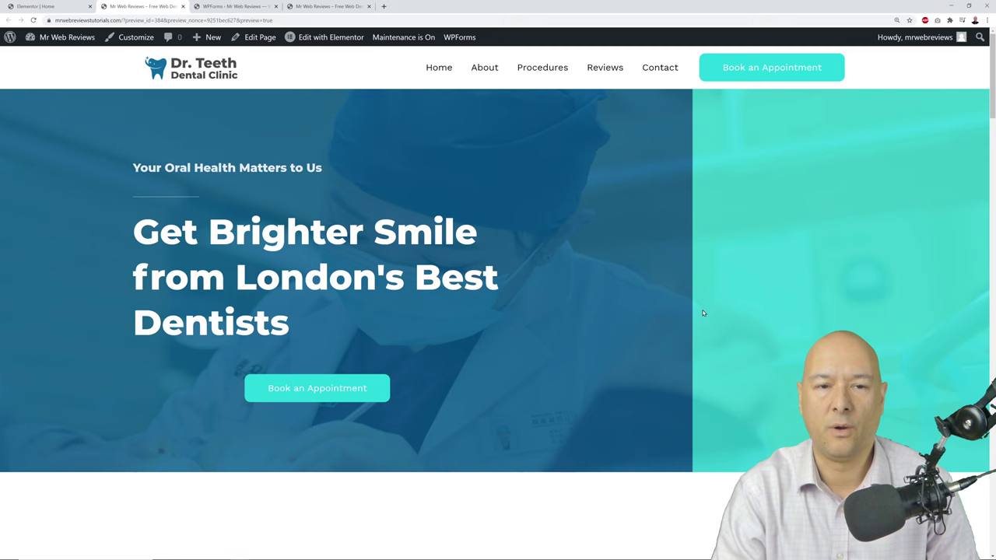
Return from the preview to the Elementor Home editor tab.
click(61, 9)
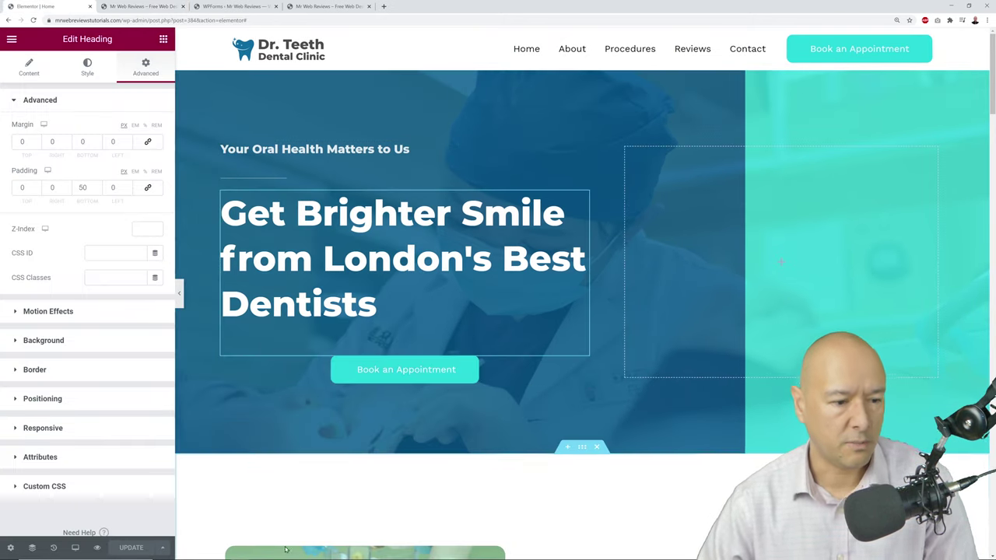
In History, step back through 'Text Editor Removed', 'Column Background Type Edited', then 'Button Link Edited'.
click(54, 548)
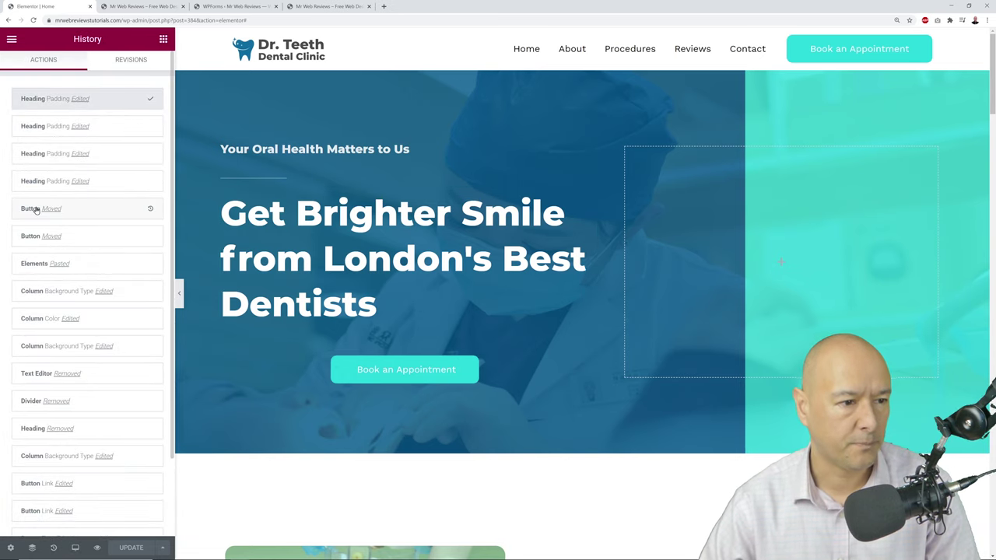
click(45, 374)
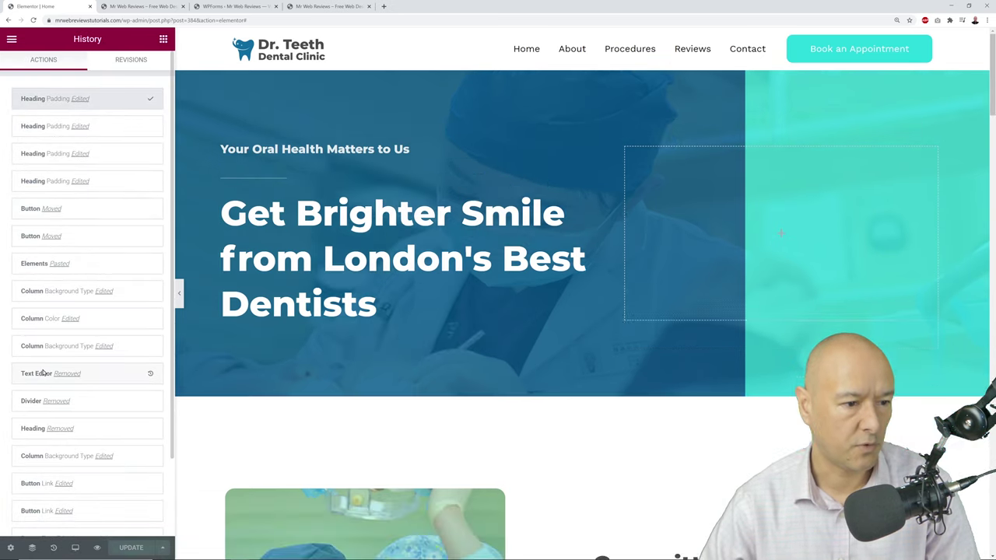
scroll(47, 385, down, 2)
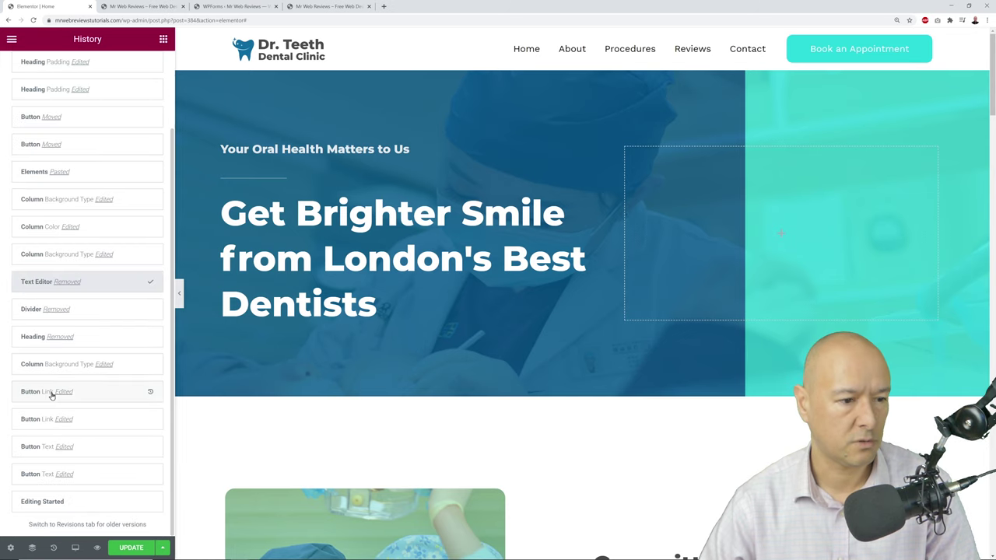
click(43, 370)
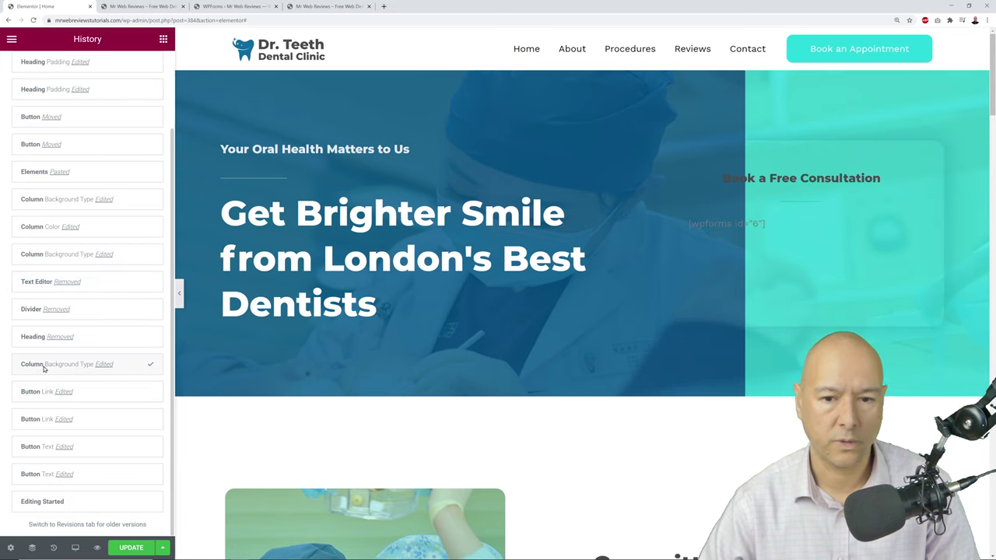
click(33, 395)
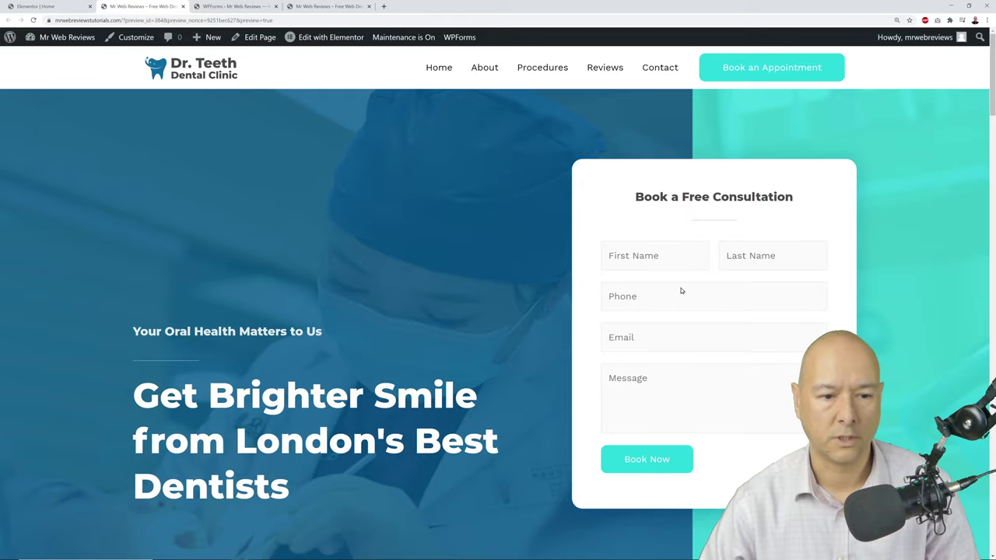
scroll(972, 289, down, 1)
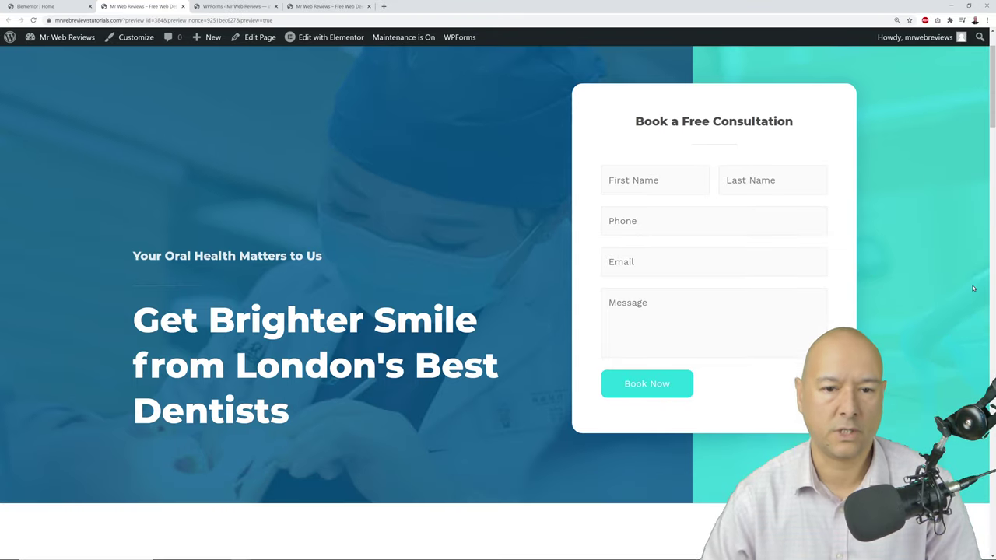
scroll(973, 289, up, 1)
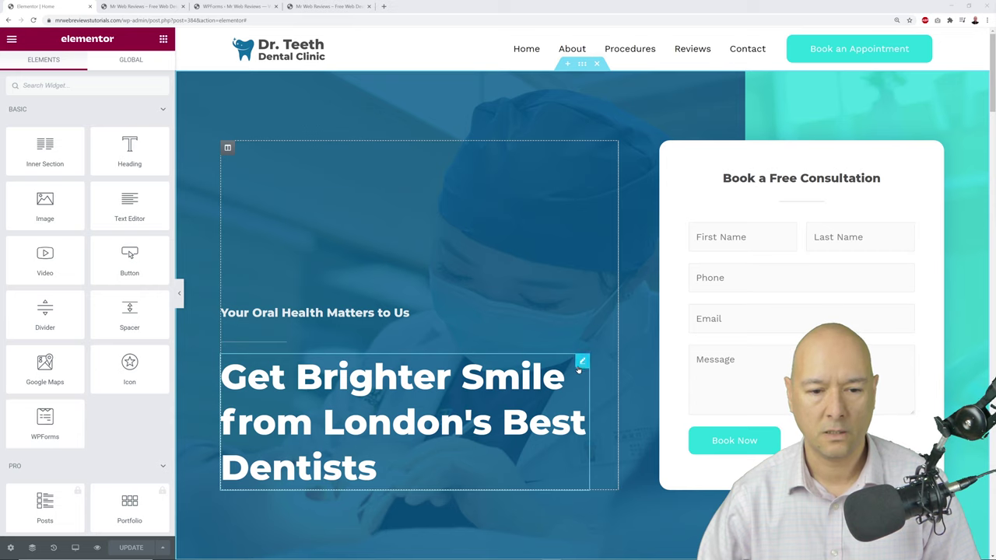
Try an exclamation mark in the hero headline's title, then open Edit Section for the hero.
click(582, 363)
click(71, 169)
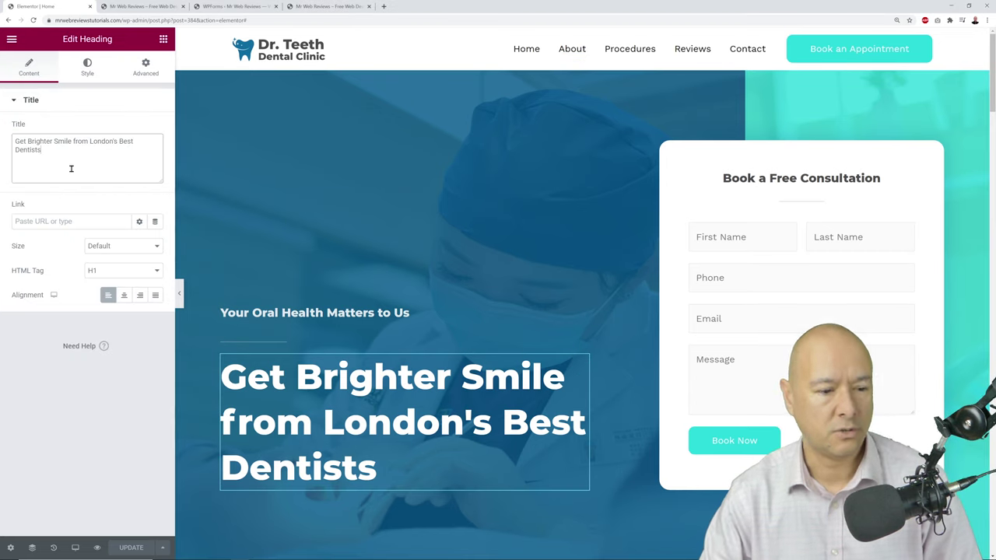
text(!)
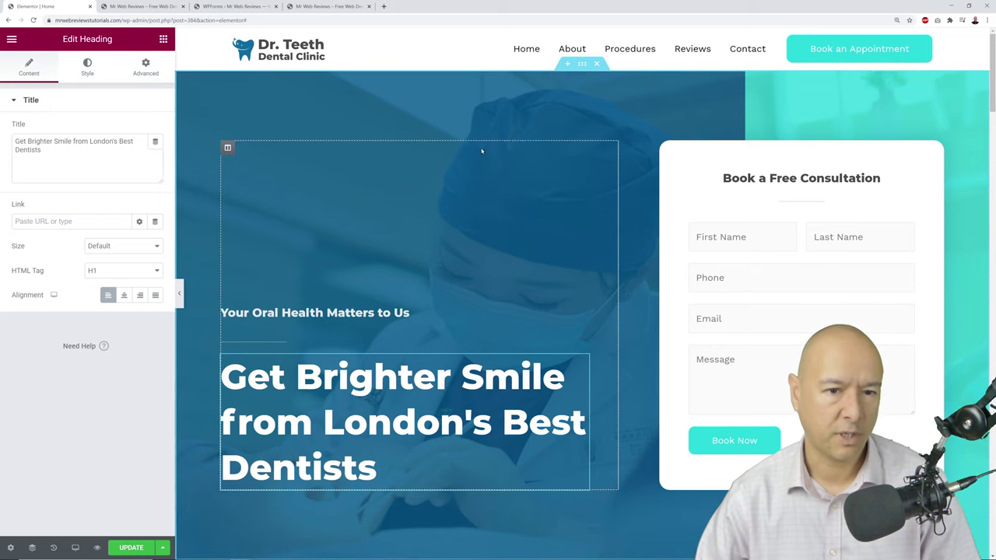
click(582, 67)
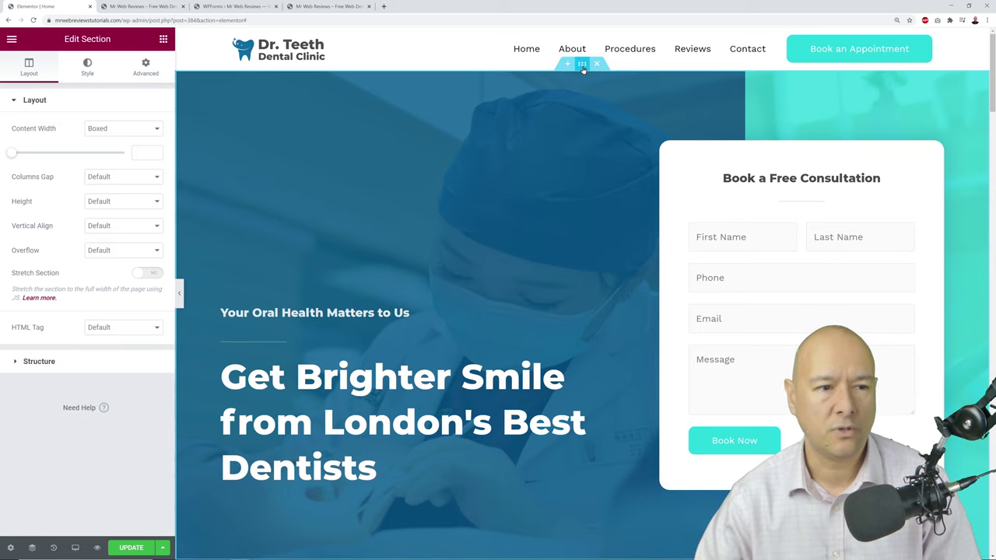
Try another overlay gradient hue, restore #29D8DB, then move from Background Overlay to Background settings.
click(88, 70)
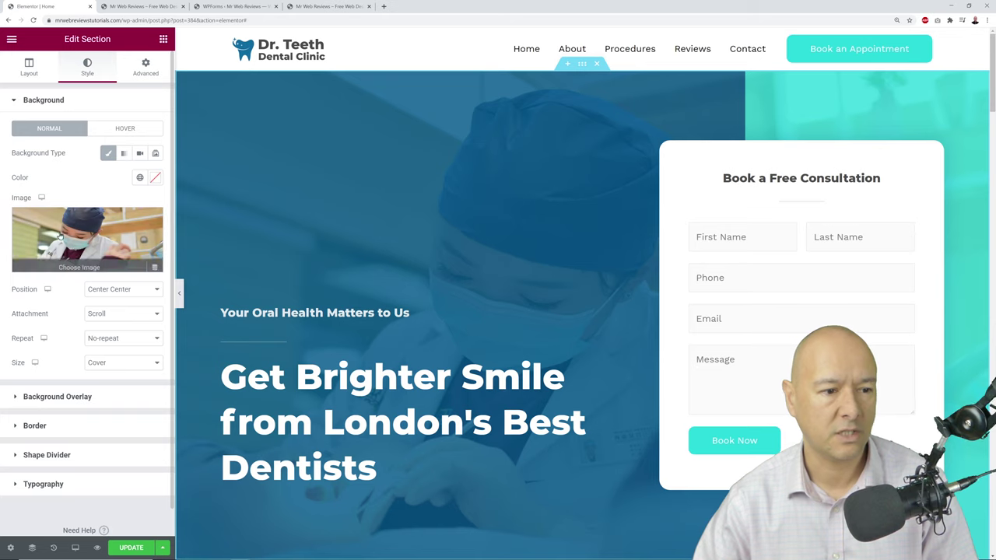
click(70, 397)
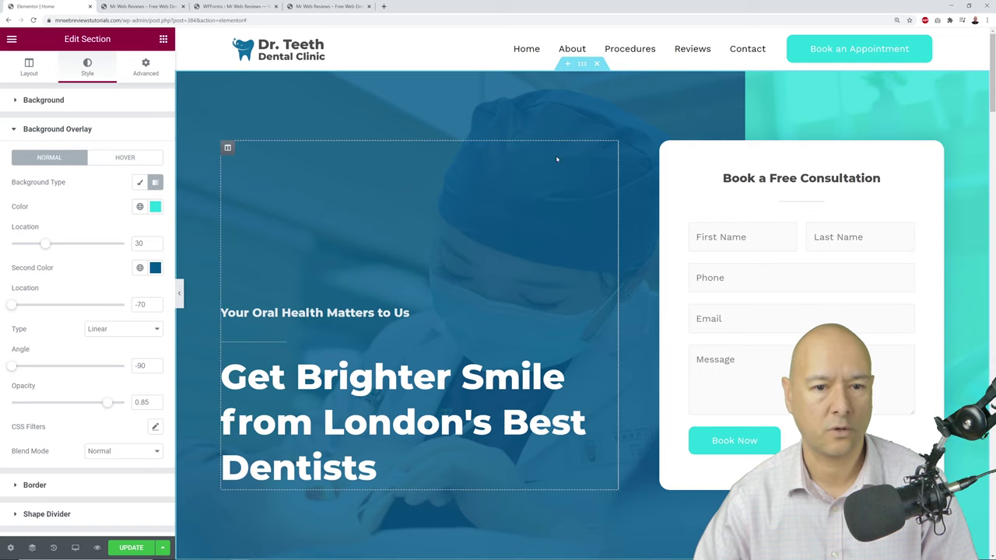
click(154, 207)
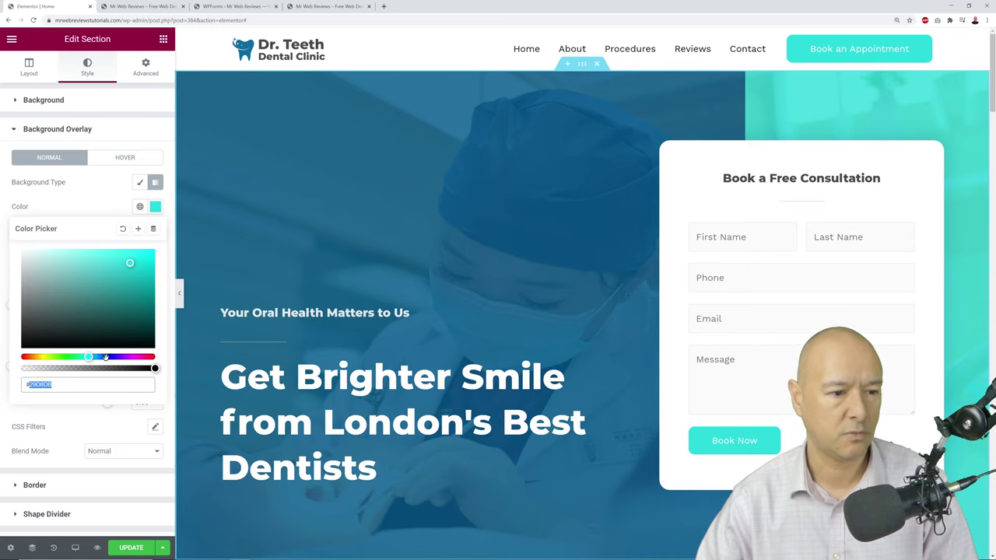
drag(106, 356, 89, 359)
click(87, 218)
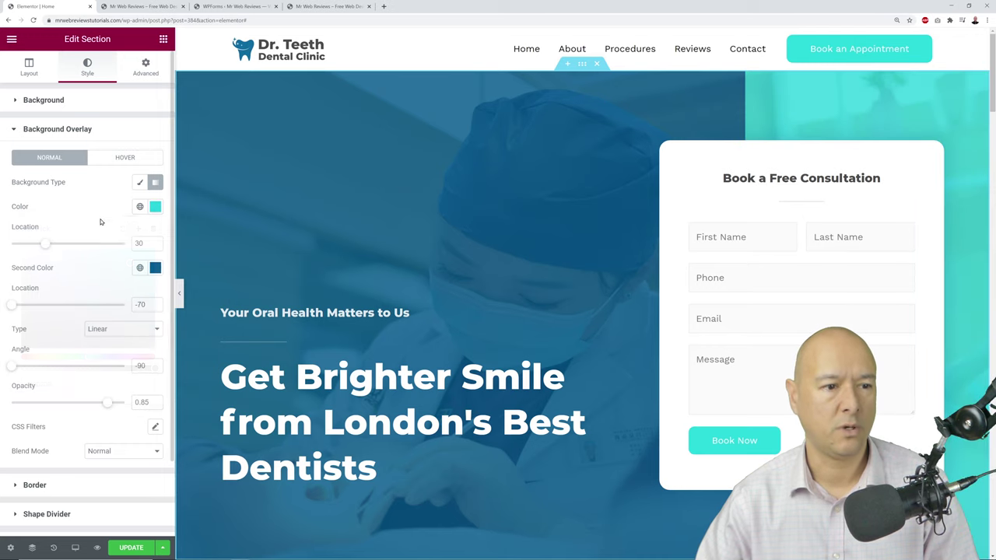
click(155, 206)
text(29D8DB)
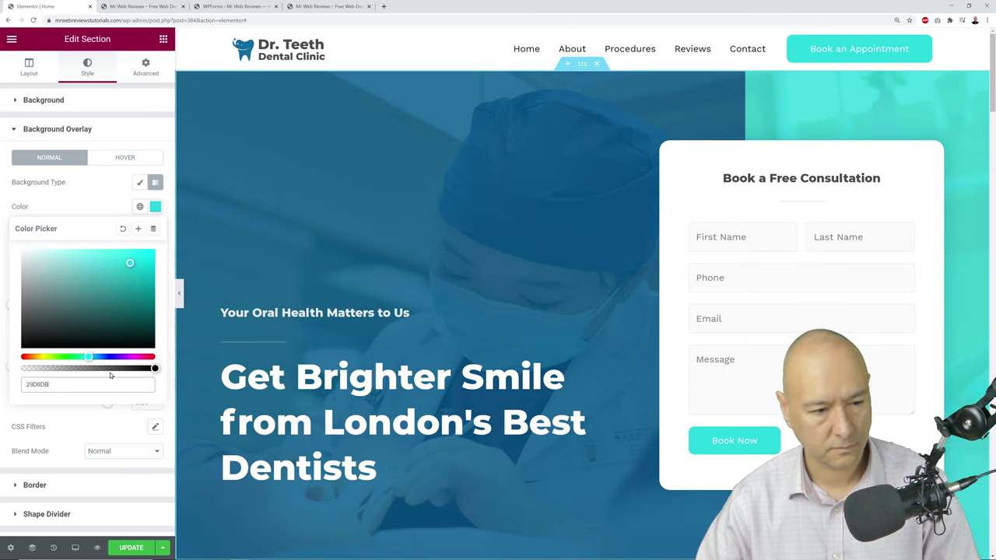
click(84, 201)
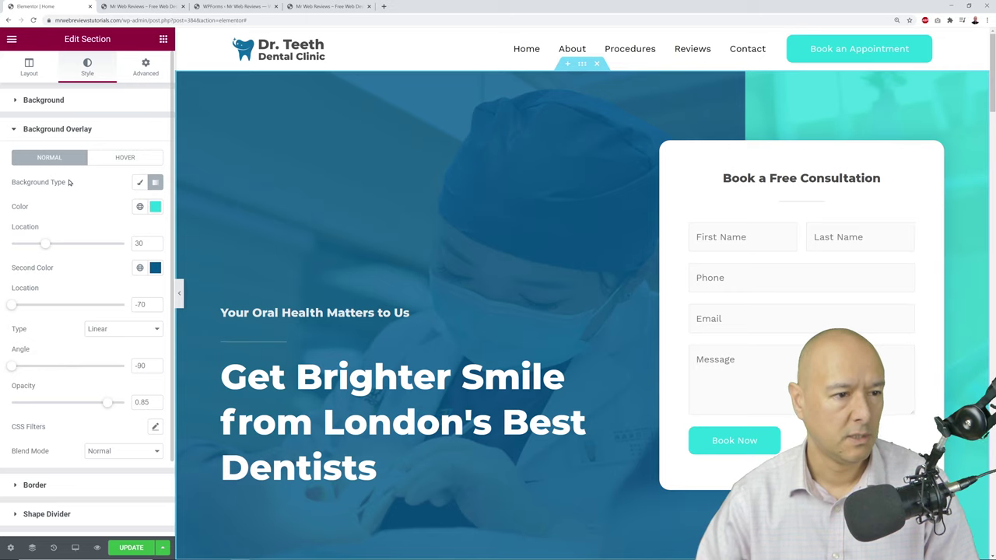
click(45, 130)
click(46, 101)
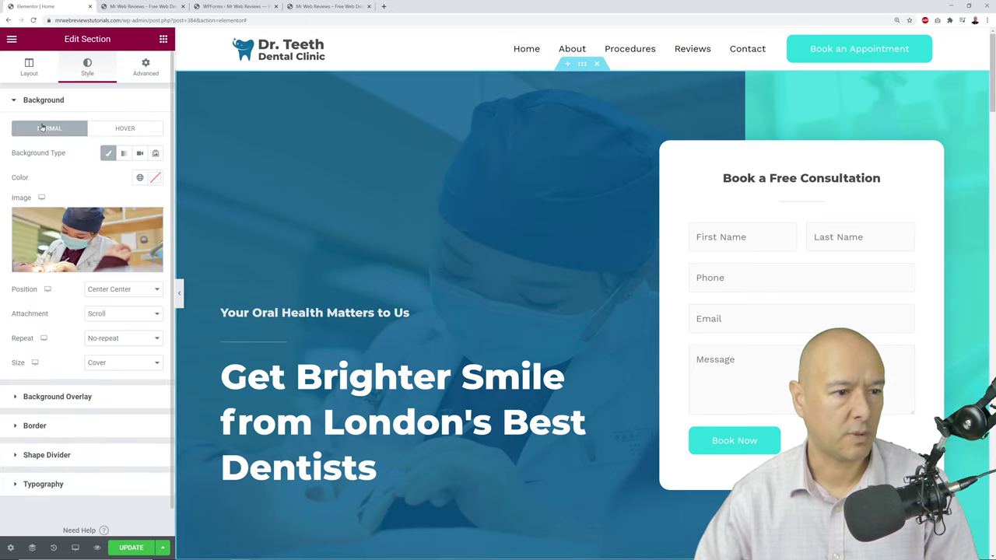
Upload skynews-dentist-face-mask_4918909.jpg from the computer via the hero Background image media chooser.
click(76, 224)
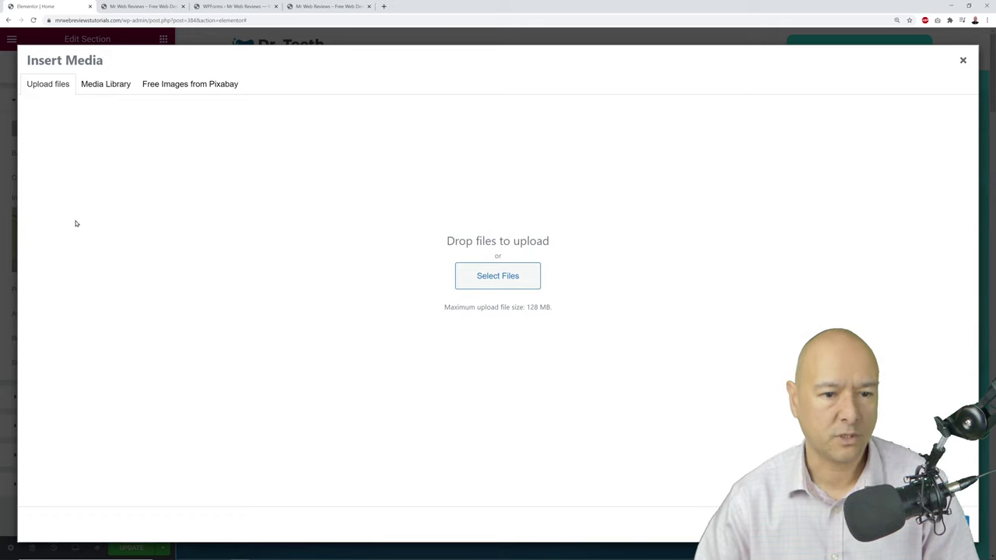
click(959, 62)
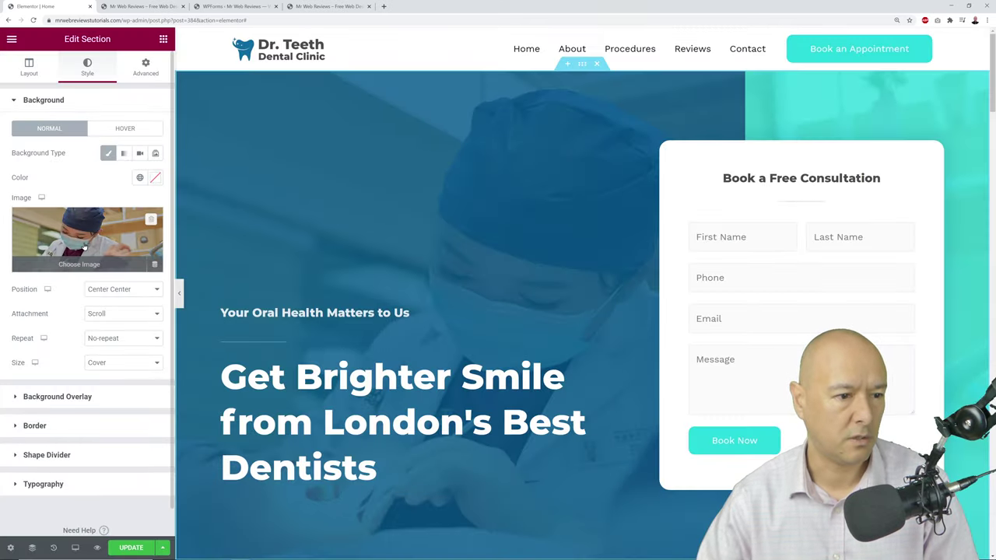
click(84, 245)
click(500, 279)
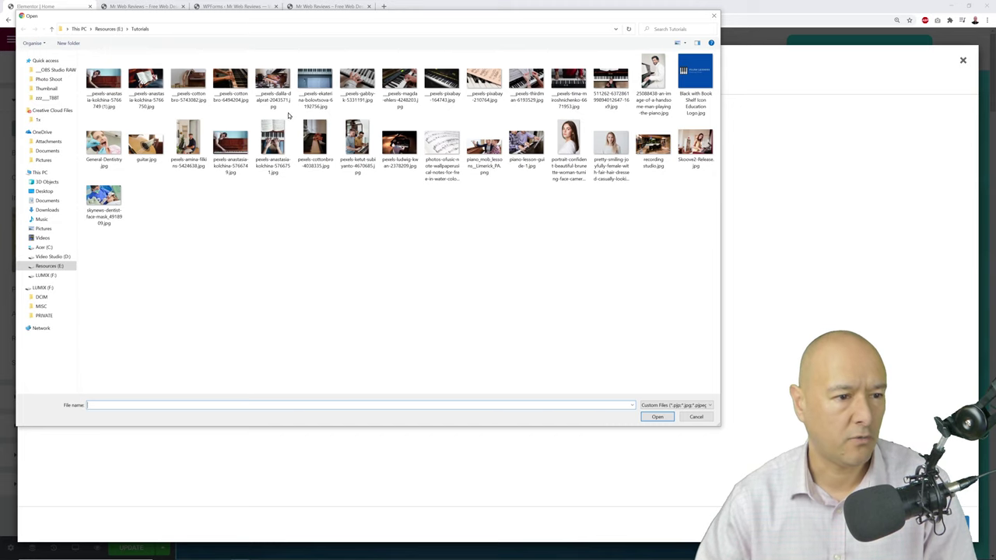
click(116, 200)
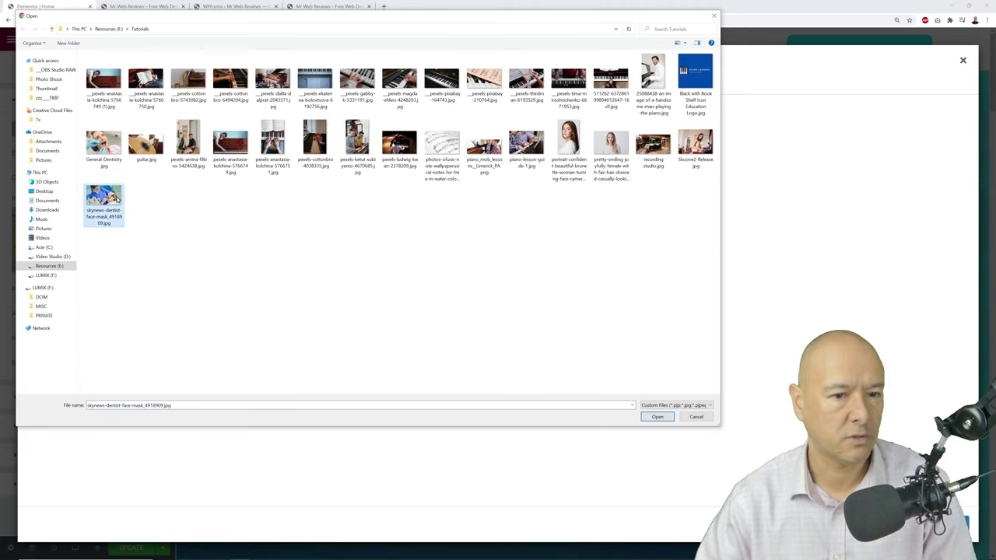
click(656, 416)
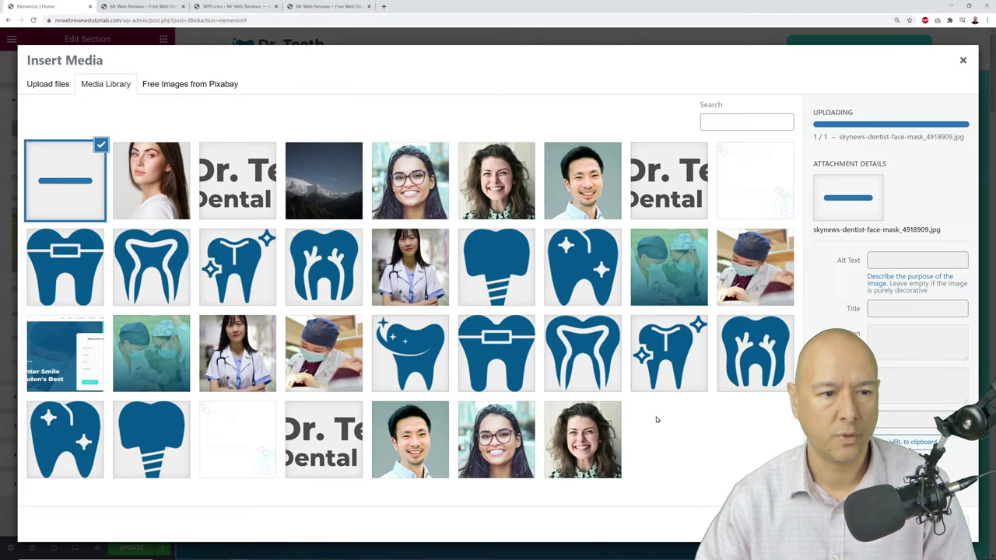
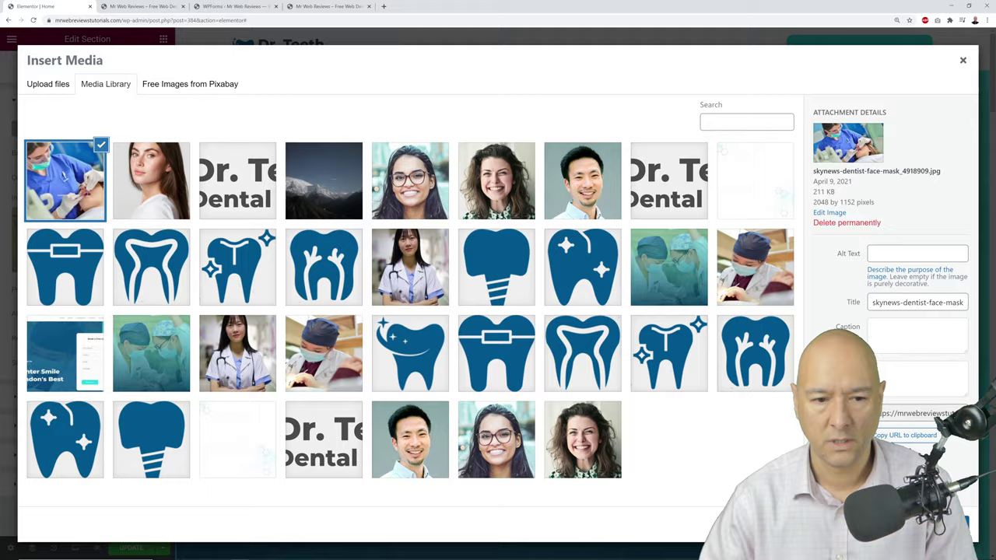
Insert the dentist-in-face-mask photo as the hero section's background, sized to Cover.
click(938, 524)
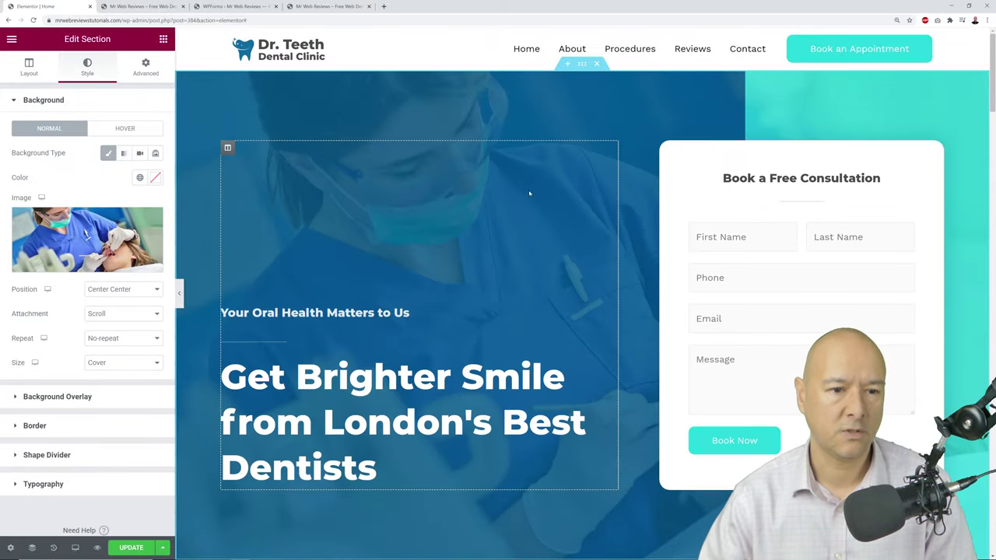
scroll(934, 213, down, 2)
scroll(935, 212, up, 2)
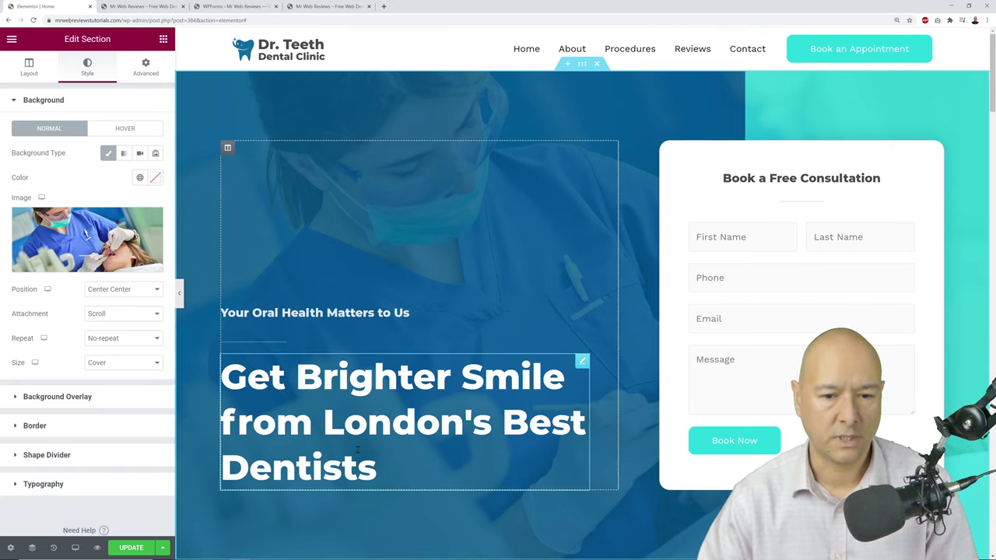
scroll(669, 147, down, 3)
scroll(669, 147, down, 5)
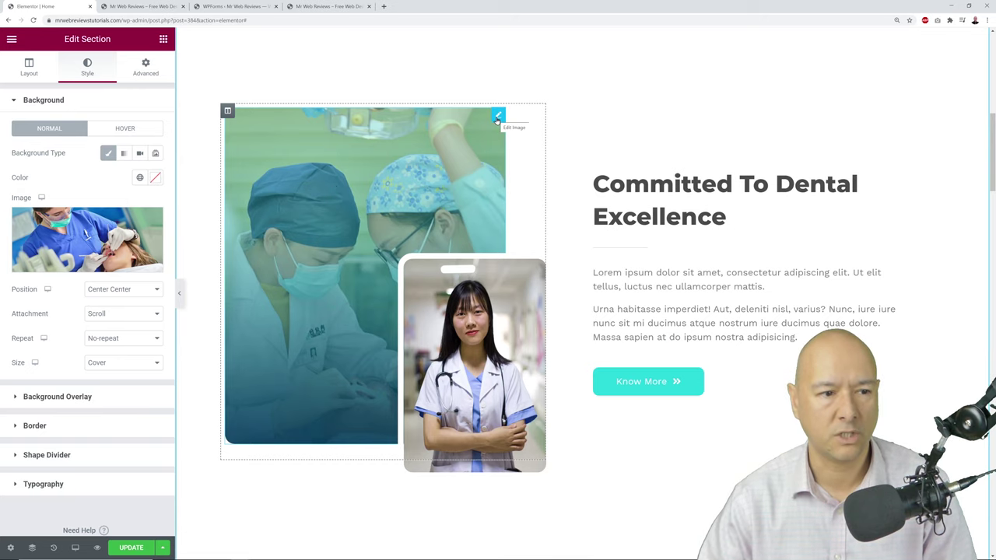
Swap the surgeons image for an uploaded General-Dentistry.jpg and update the page.
click(498, 118)
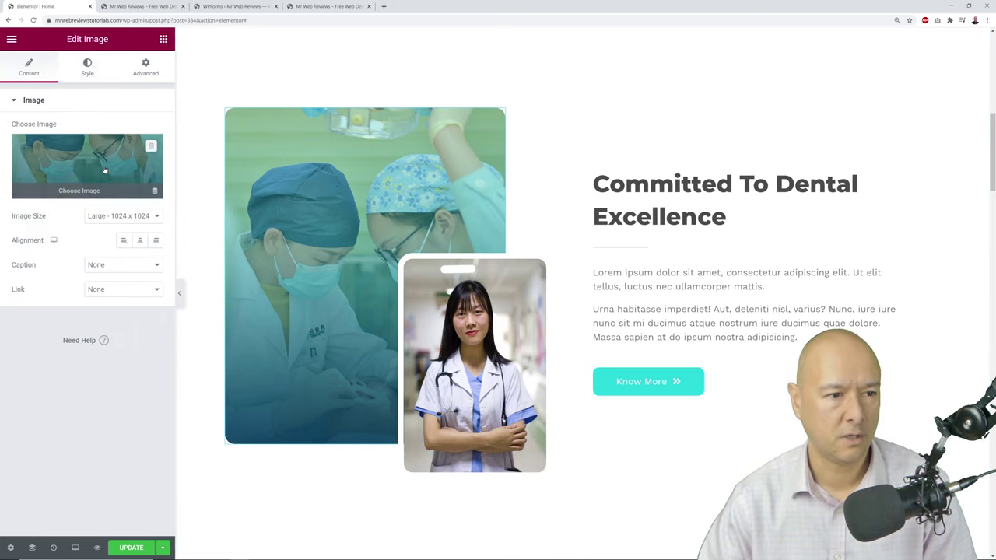
click(105, 170)
click(48, 86)
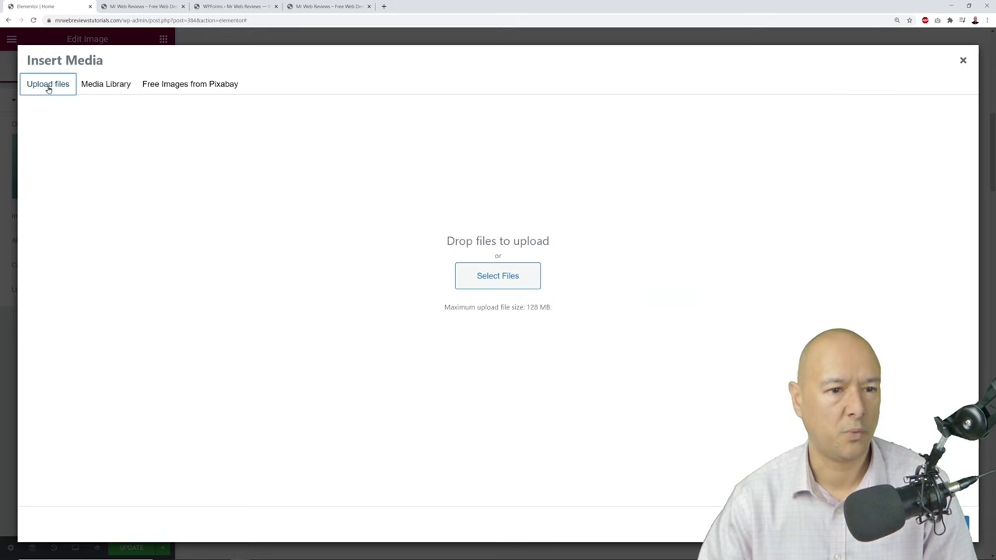
click(518, 285)
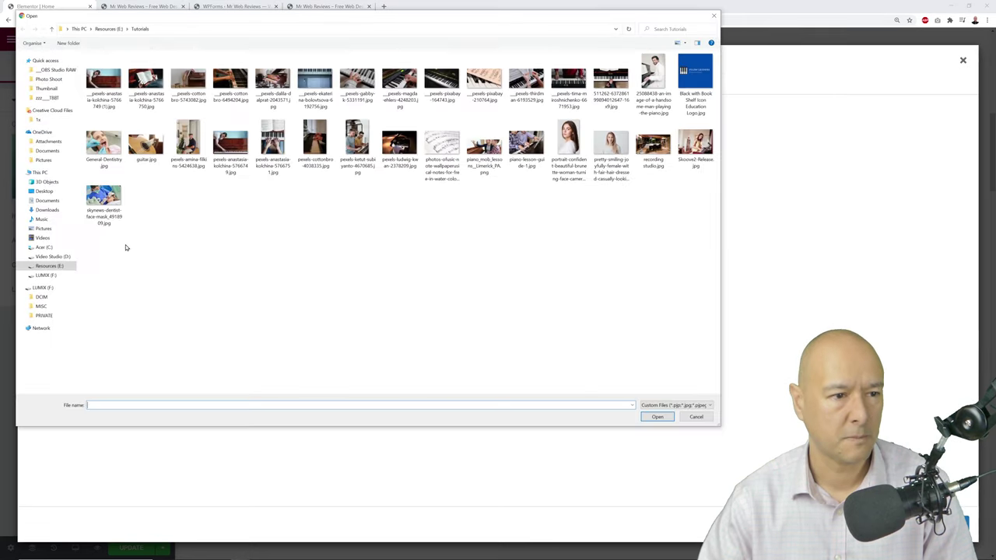
click(101, 147)
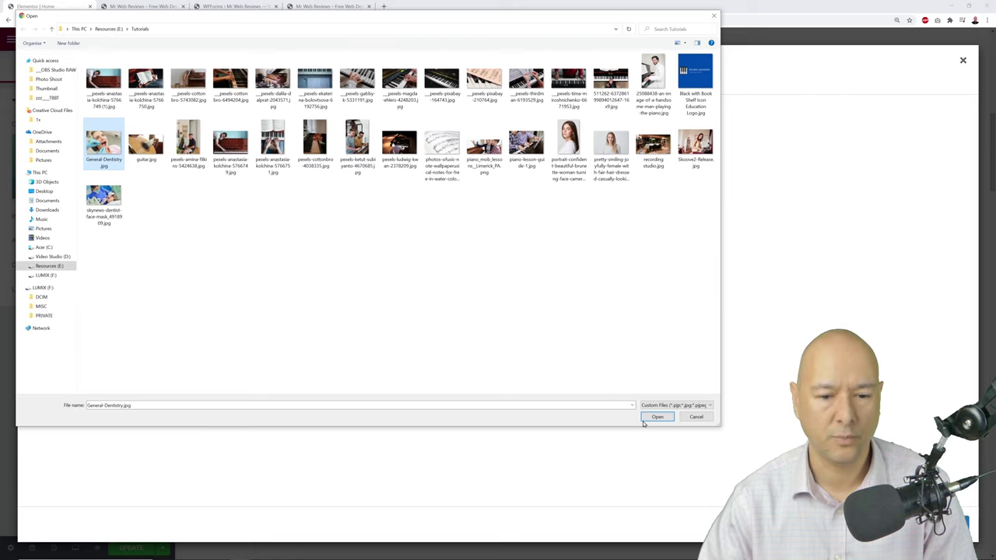
click(646, 421)
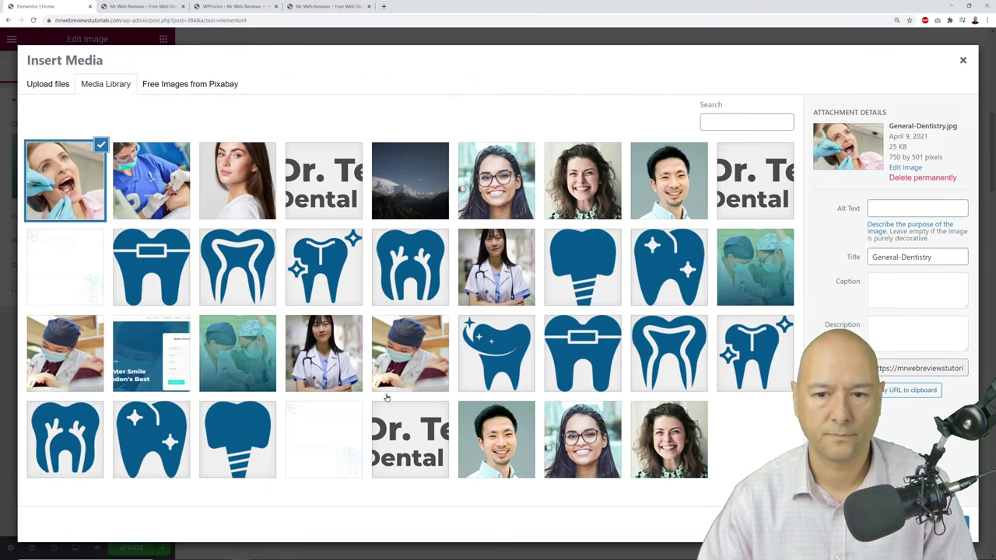
click(943, 523)
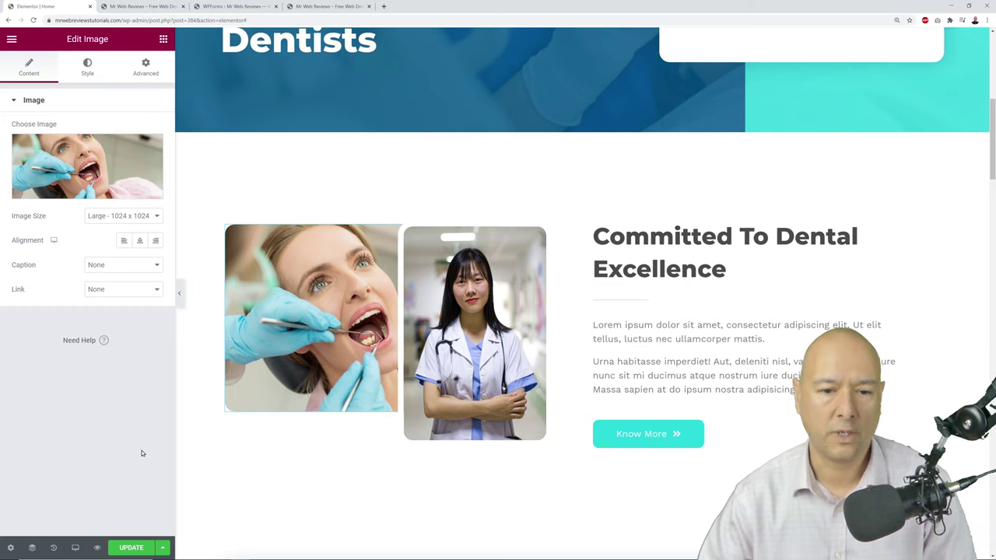
click(132, 548)
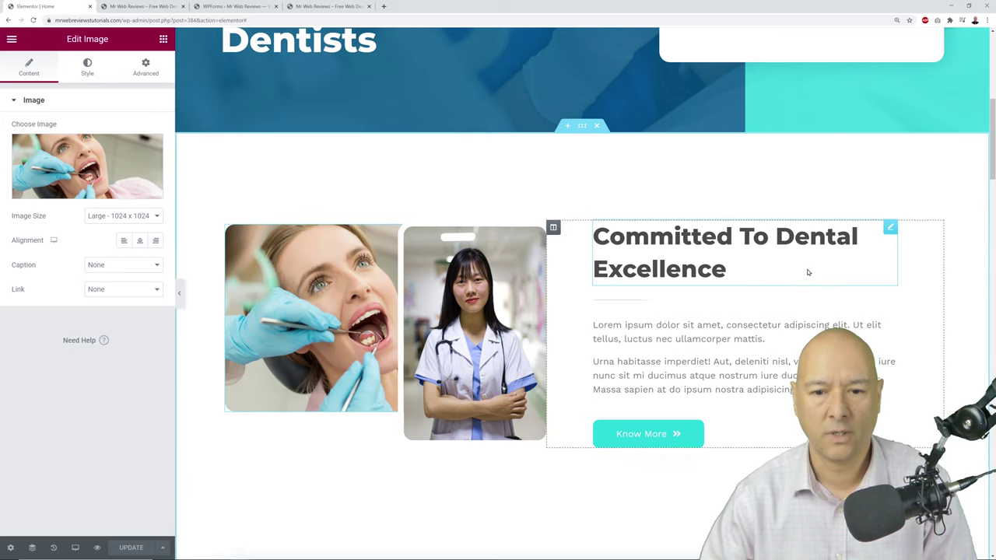
scroll(807, 273, down, 1)
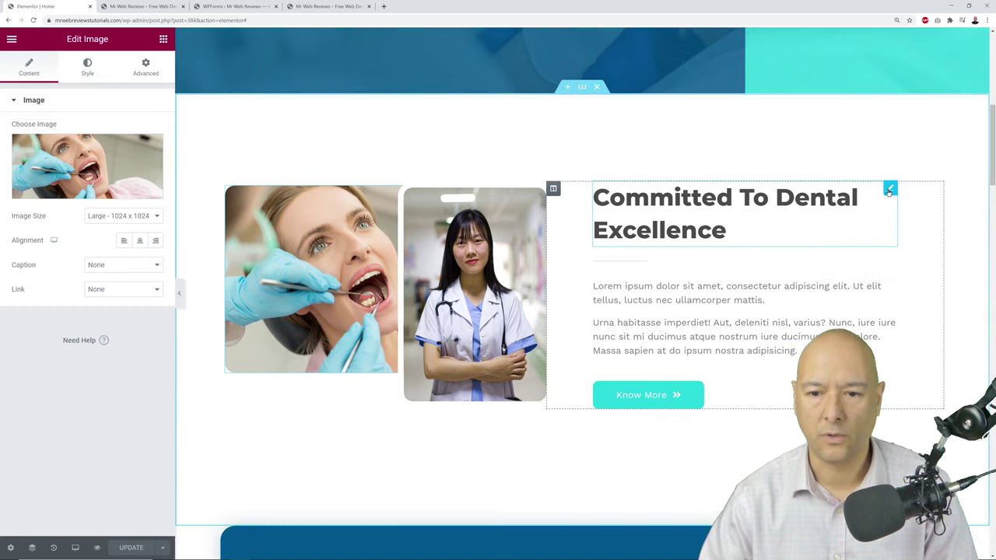
click(890, 190)
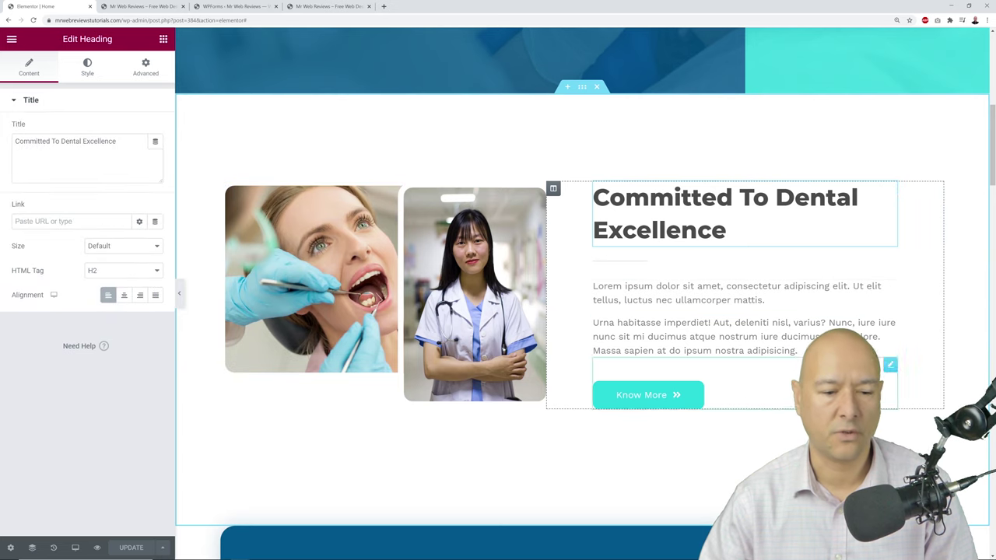
scroll(412, 400, down, 4)
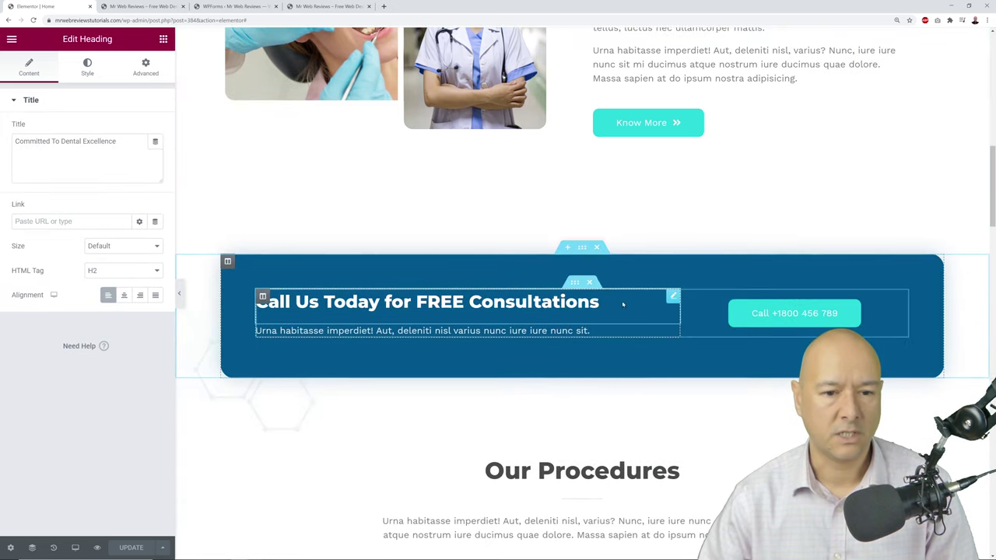
scroll(590, 428, down, 3)
scroll(589, 427, down, 6)
scroll(589, 428, up, 4)
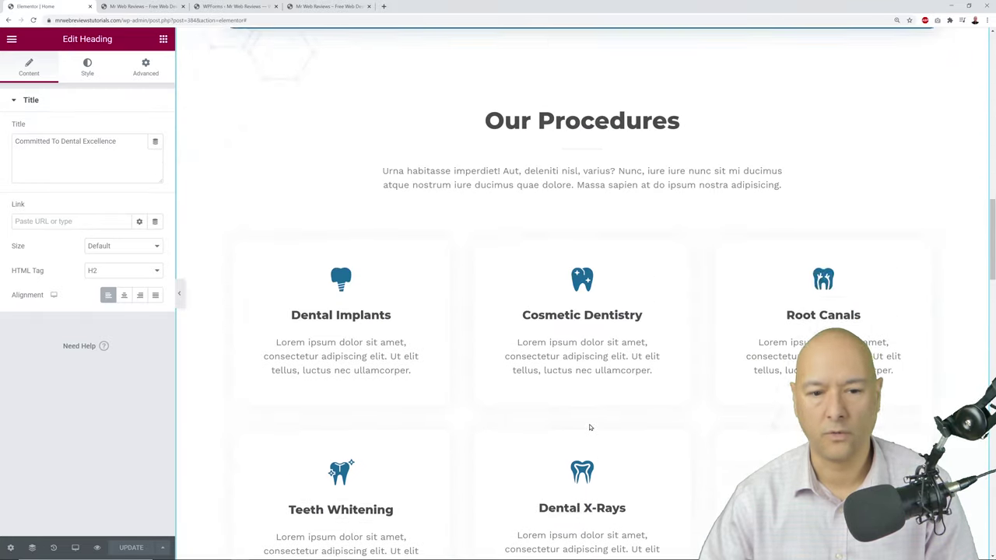
scroll(589, 427, up, 6)
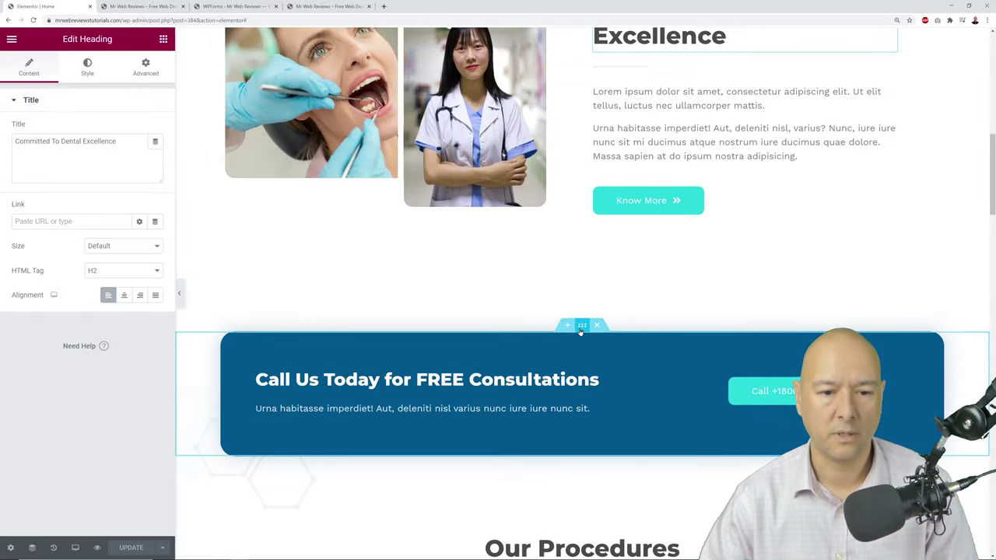
drag(571, 350, 583, 321)
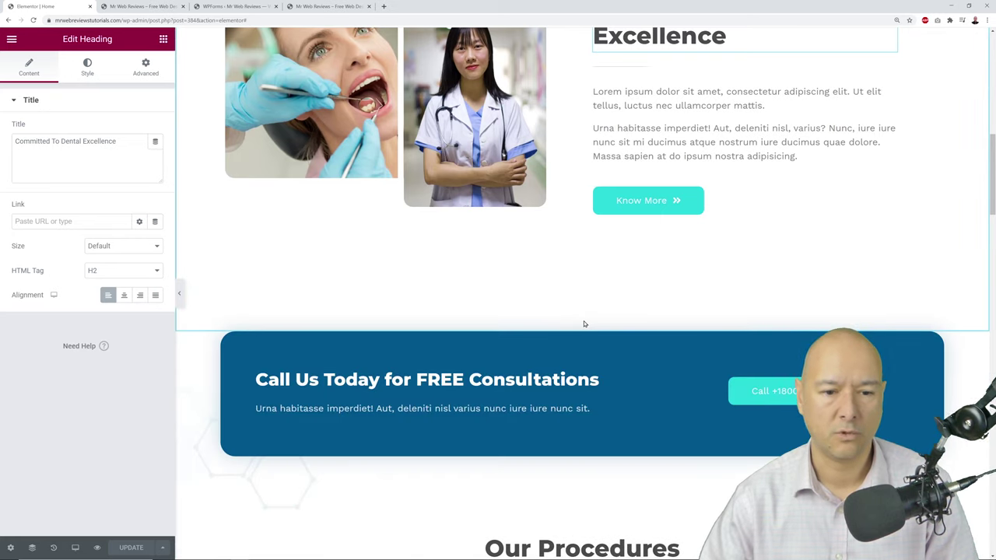
scroll(744, 293, down, 3)
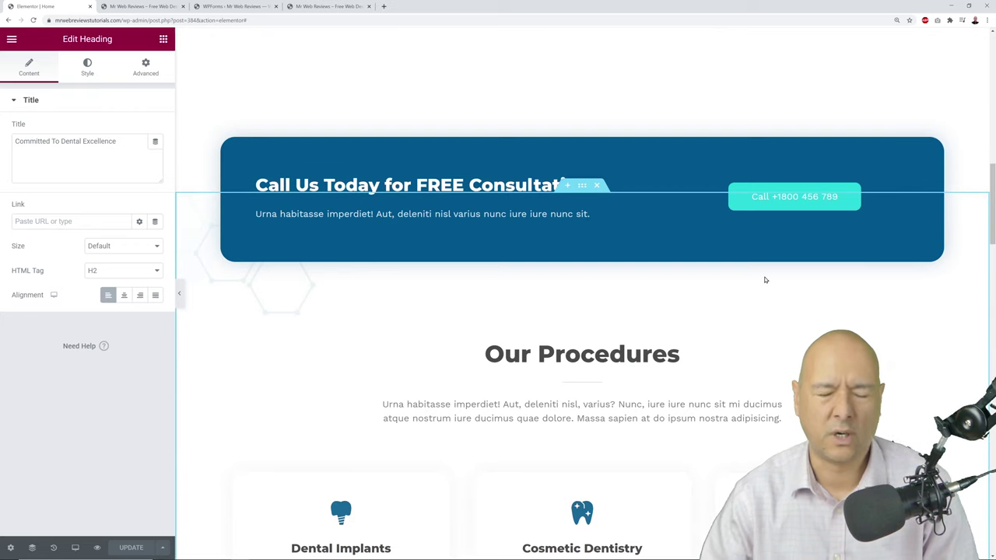
click(923, 322)
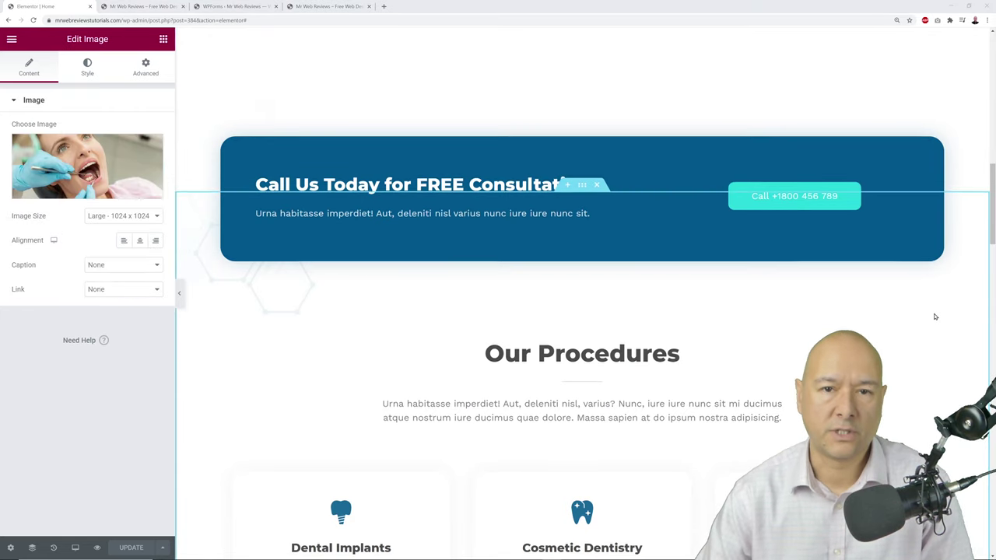
scroll(934, 319, down, 2)
scroll(935, 317, down, 10)
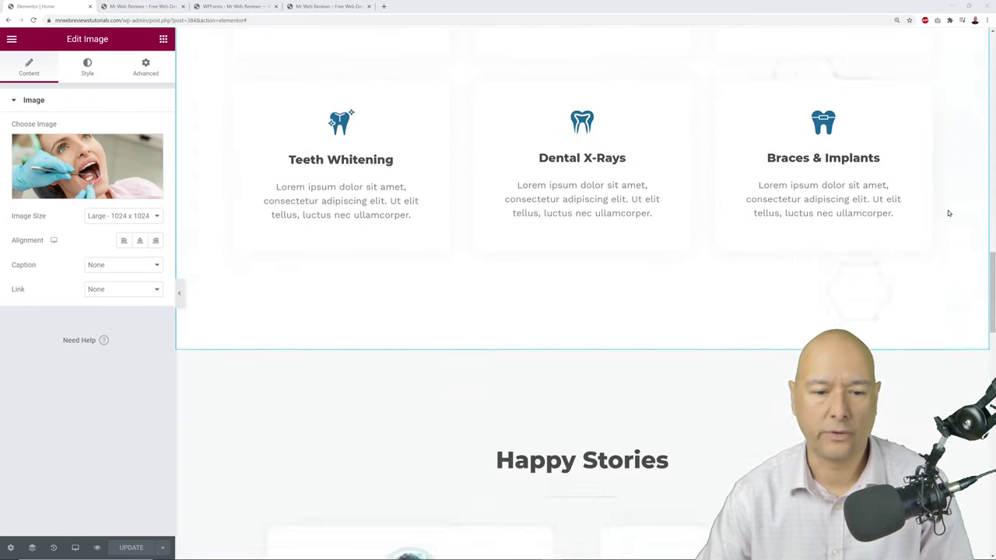
scroll(948, 213, down, 10)
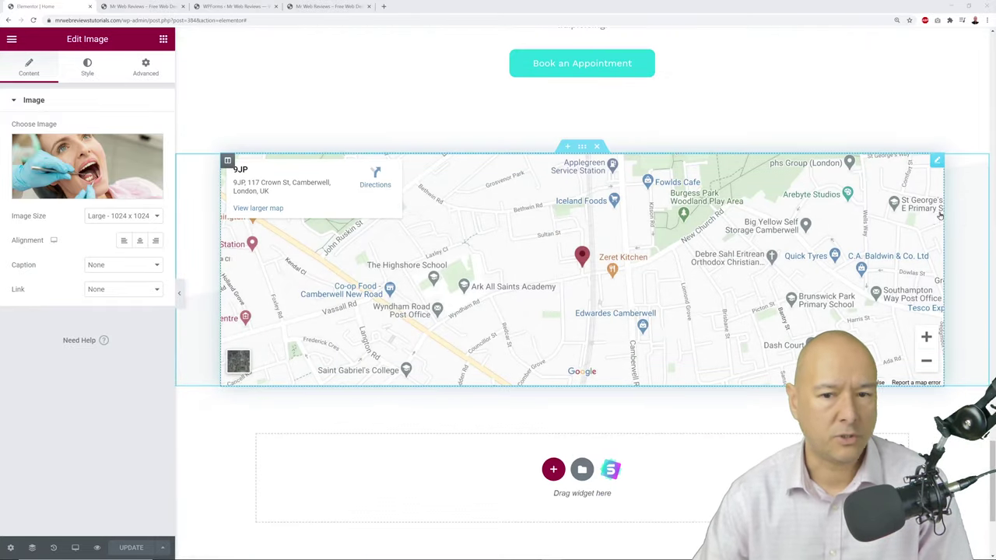
Change the Google Maps widget's address to the postcode WC2H 9JQ.
click(938, 162)
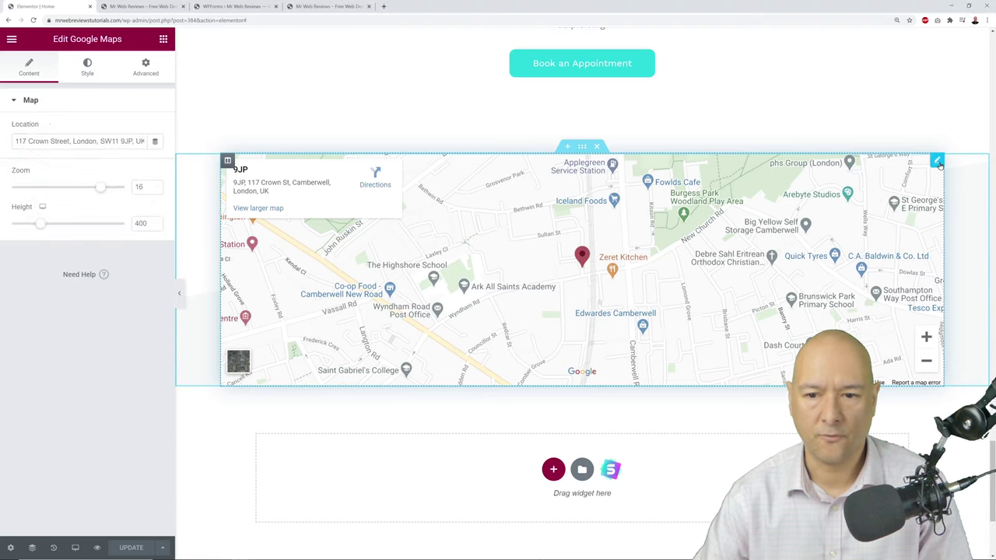
triple_click(96, 143)
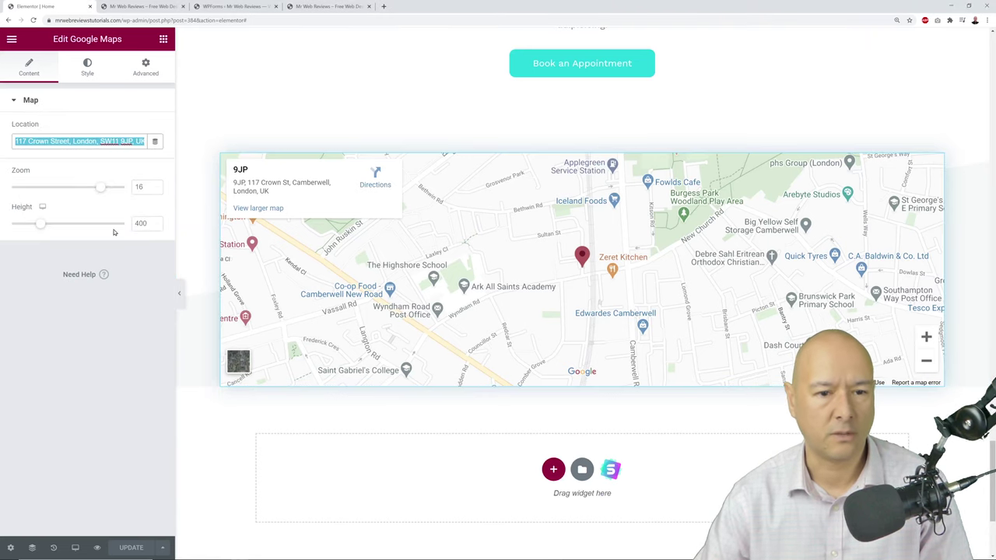
click(59, 381)
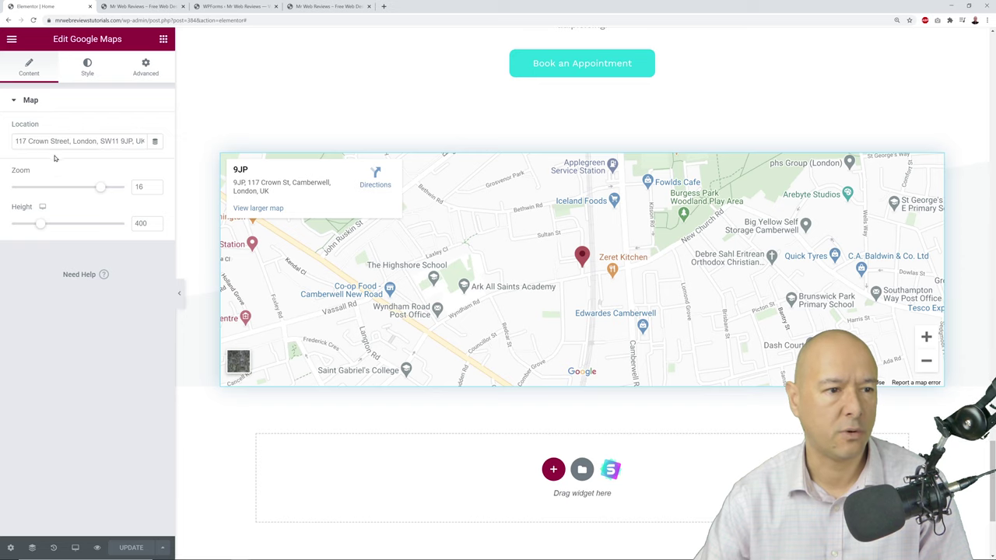
triple_click(114, 141)
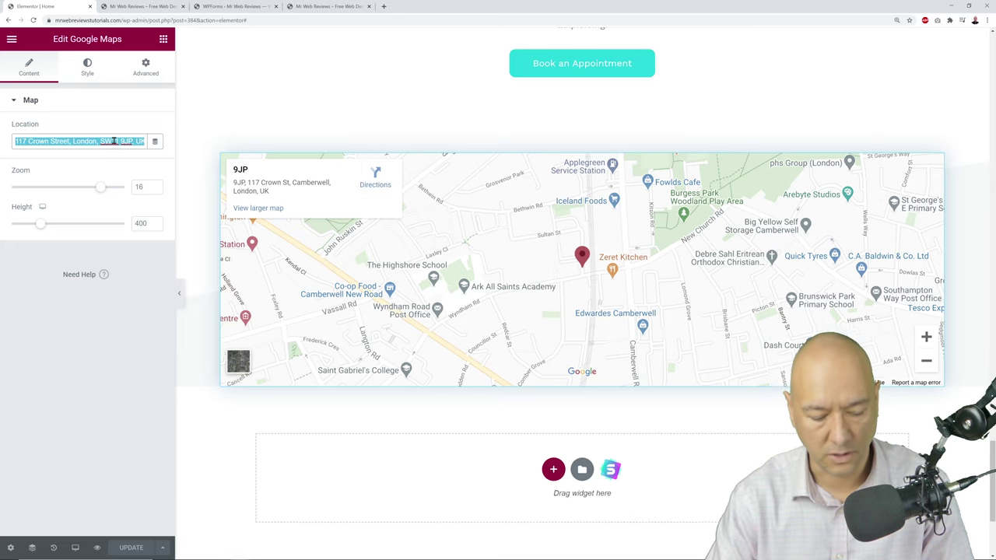
text(WCH 9)
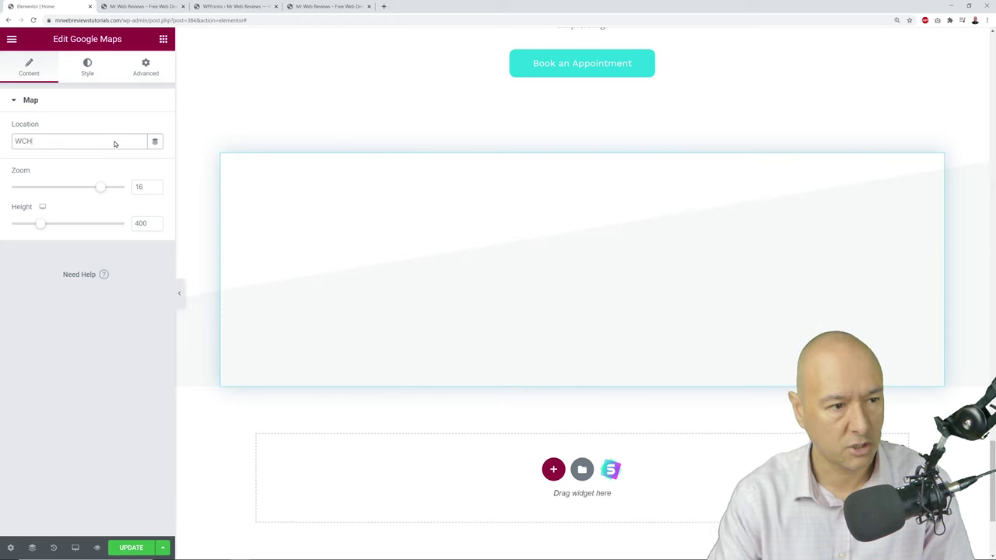
key(BackSpace)
key(BackSpace)
key(BackSpace)
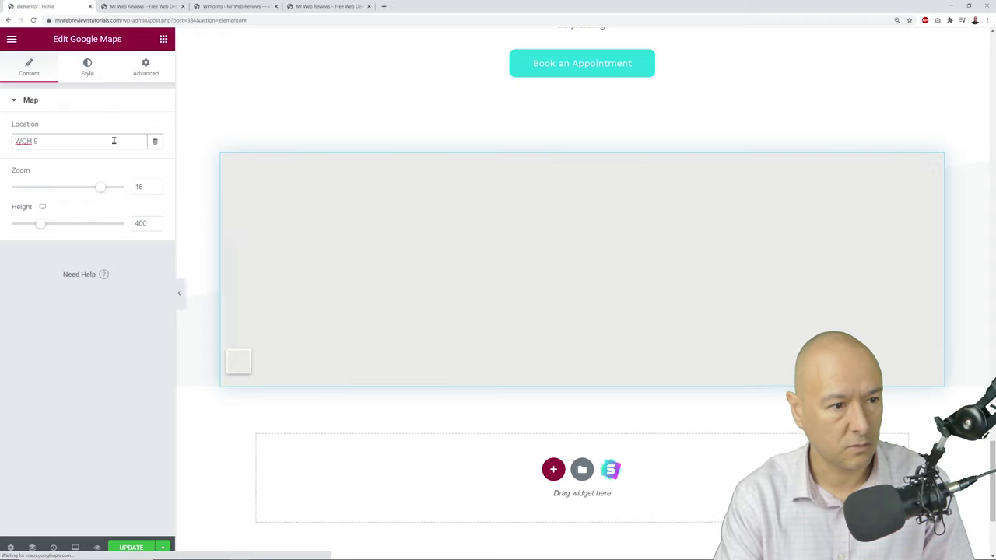
text(2H)
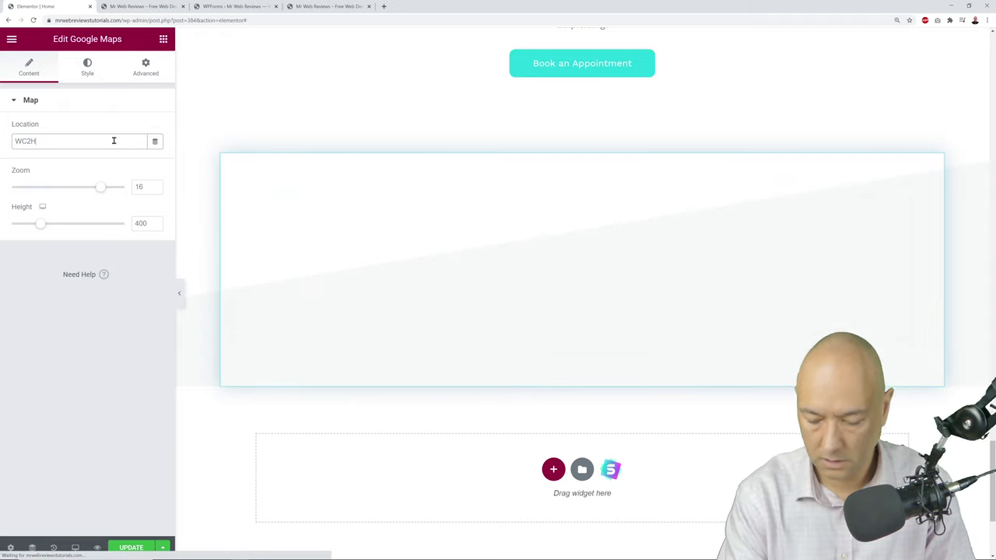
text( 9JQ)
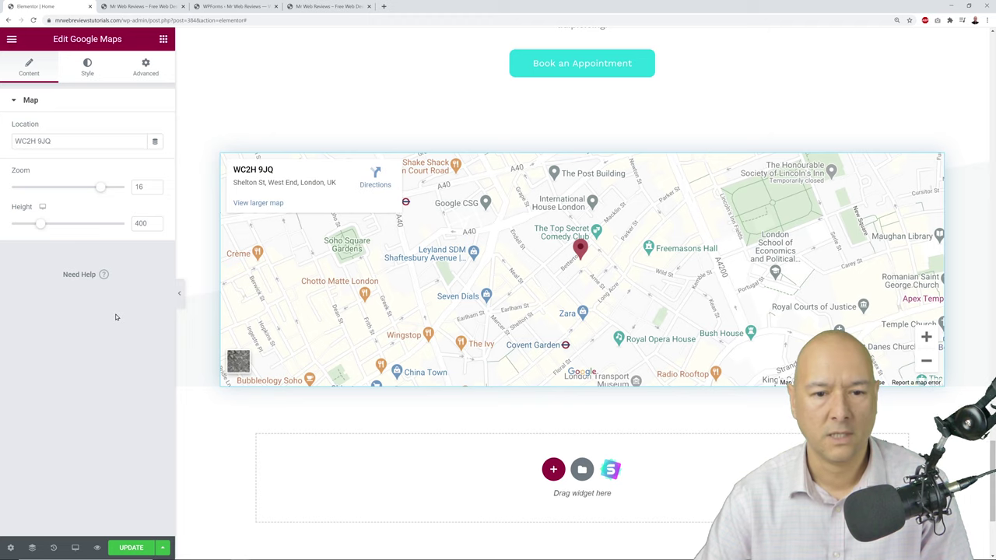
Try map zoom levels 17 and 15, then settle on 16.
click(156, 185)
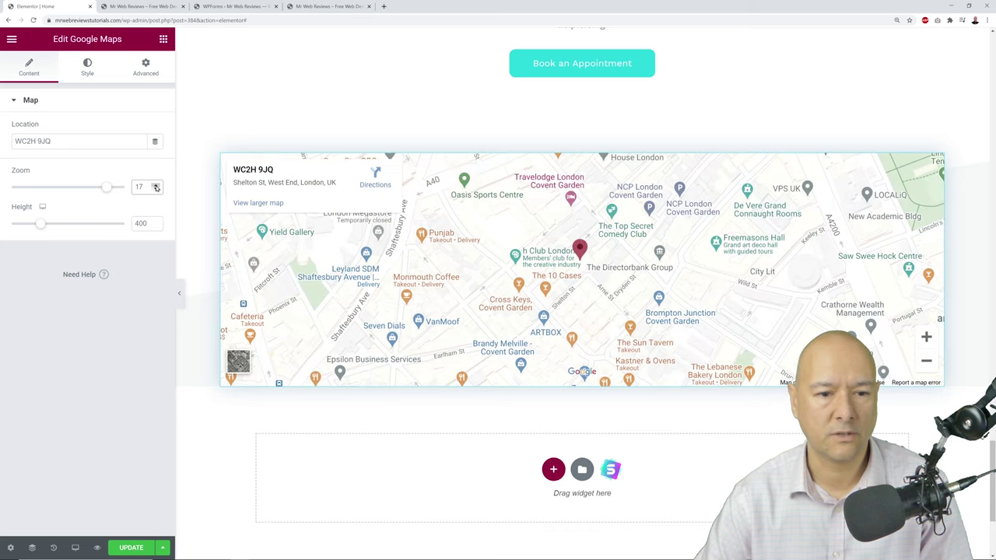
click(156, 185)
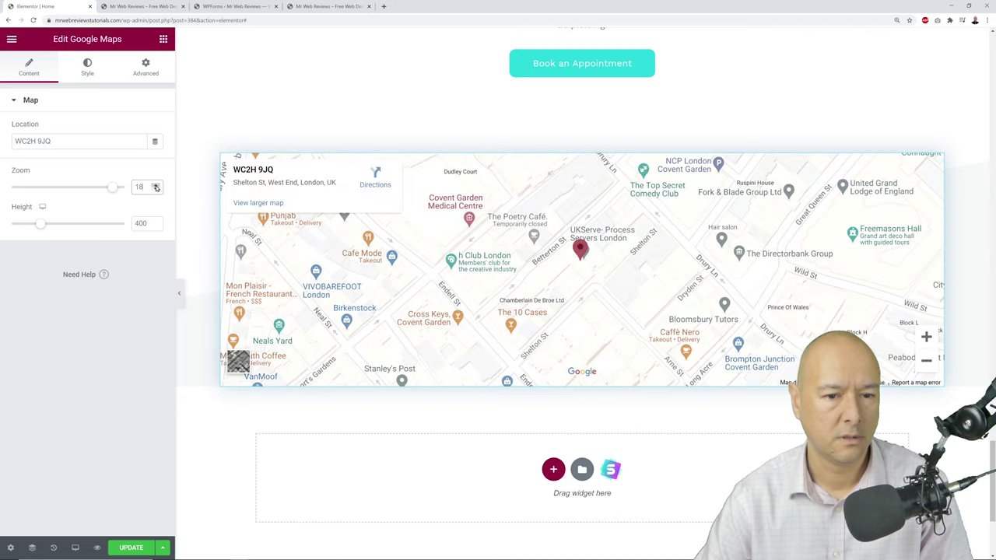
click(156, 190)
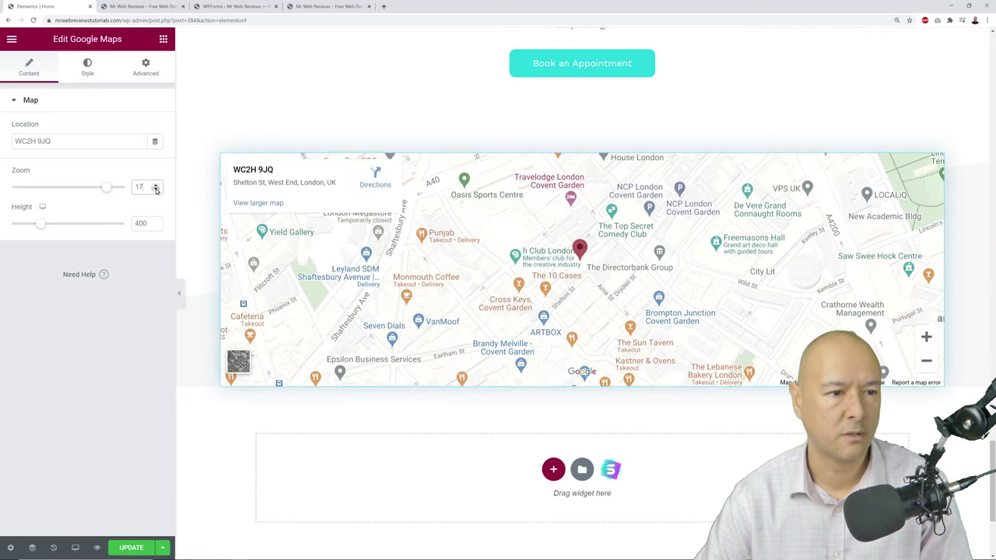
click(156, 190)
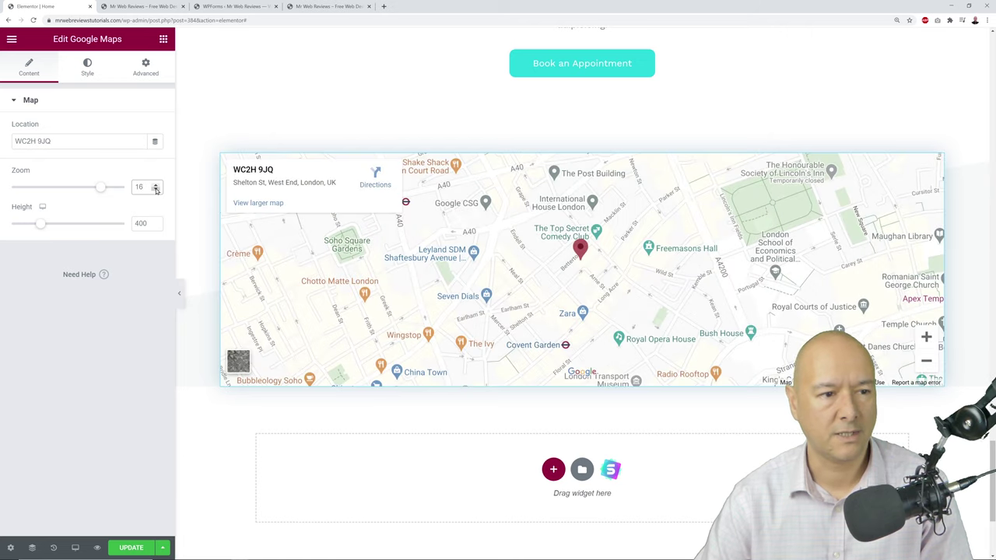
click(155, 190)
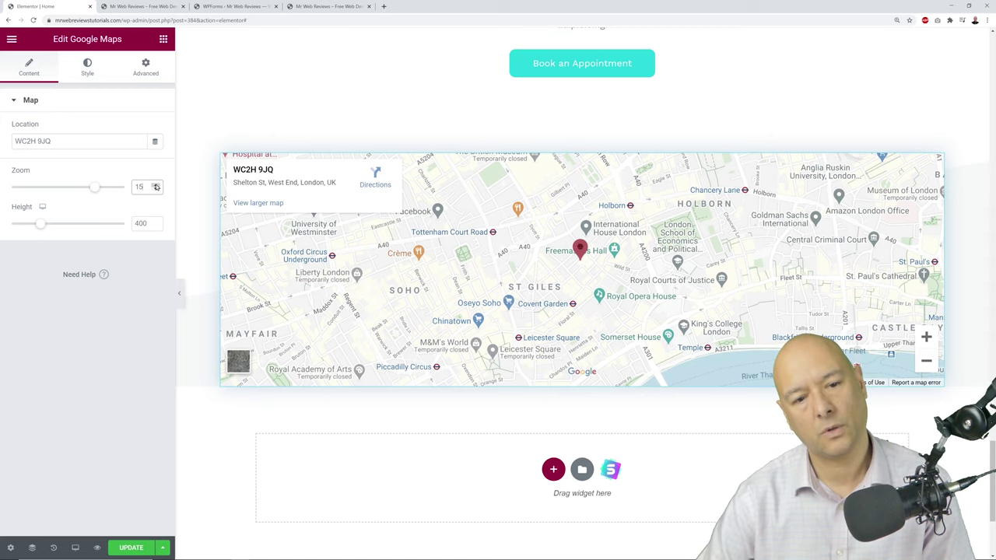
click(156, 184)
click(155, 184)
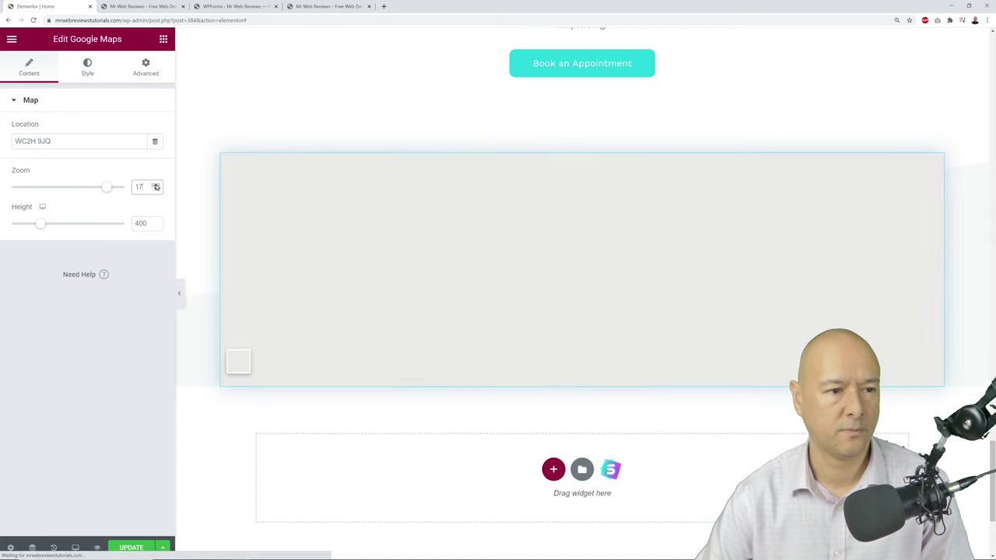
click(155, 190)
scroll(785, 244, down, 3)
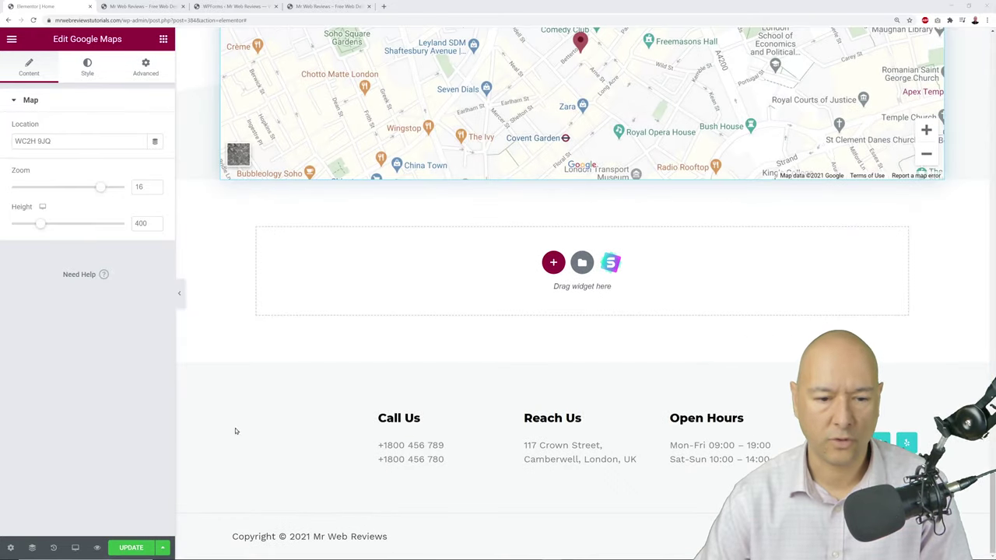
click(417, 440)
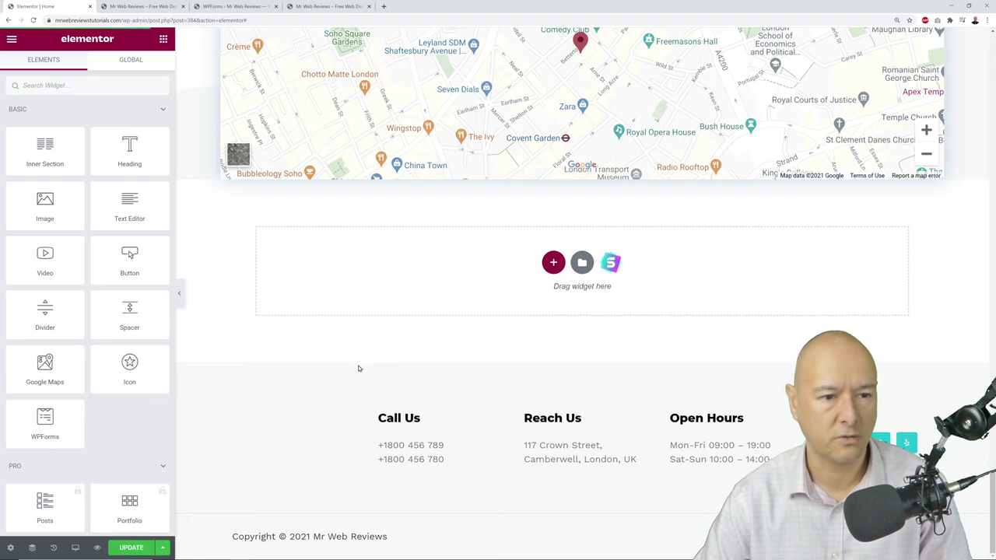
Exit Elementor to the dashboard and open Appearance > Customize for the Astra theme.
click(14, 42)
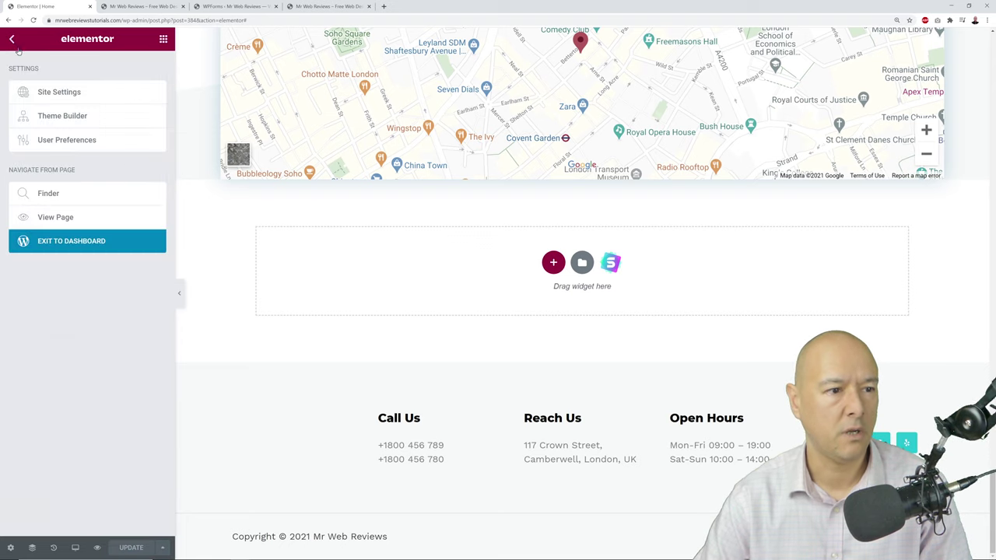
click(79, 248)
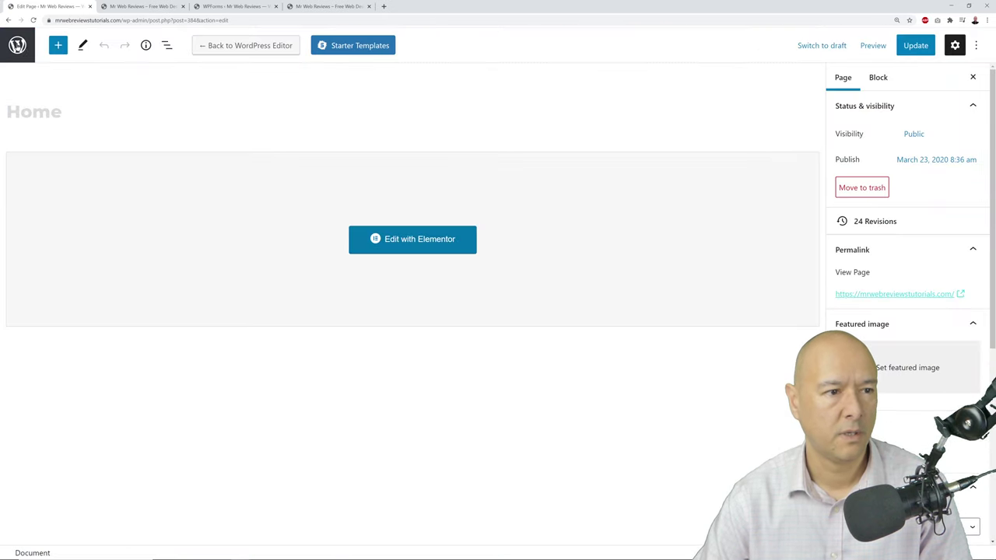
click(16, 47)
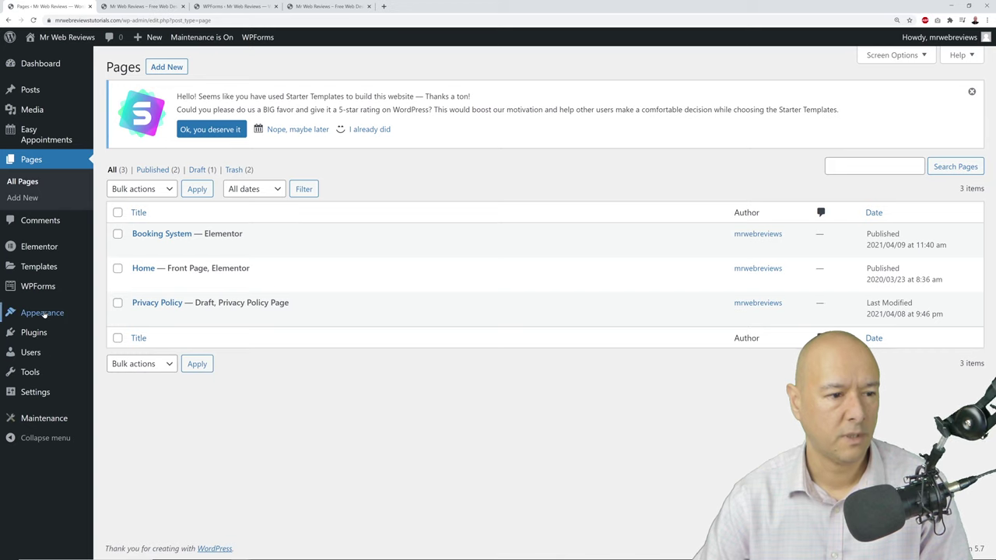
mouse_move(43, 313)
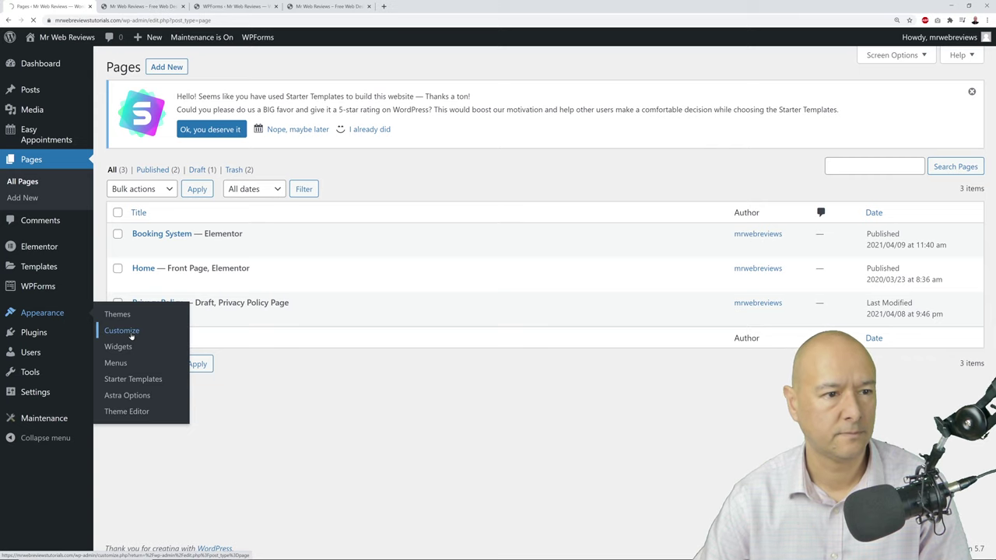
click(128, 332)
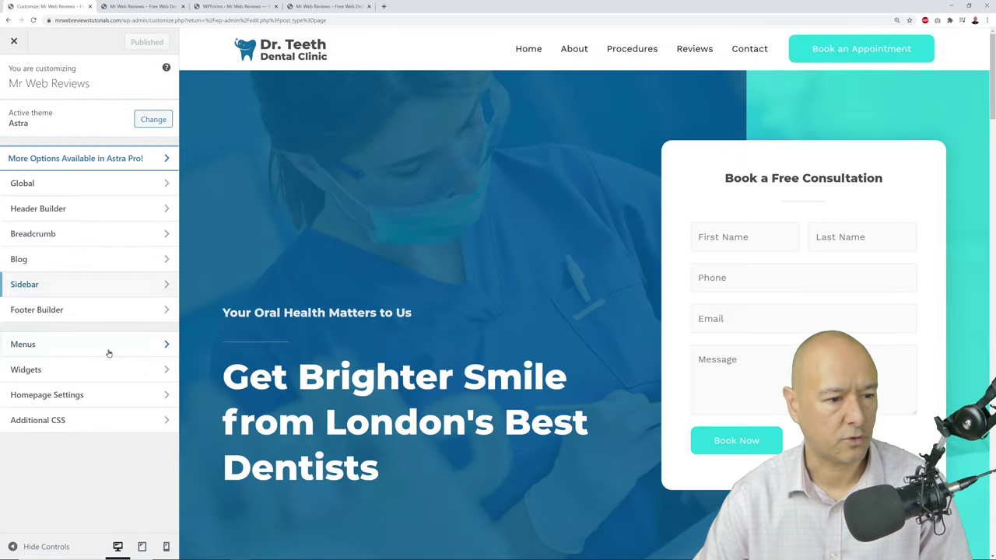
In the footer's Call Us widget, replace both numbers' 1800 prefixes with 44 1234.
click(77, 310)
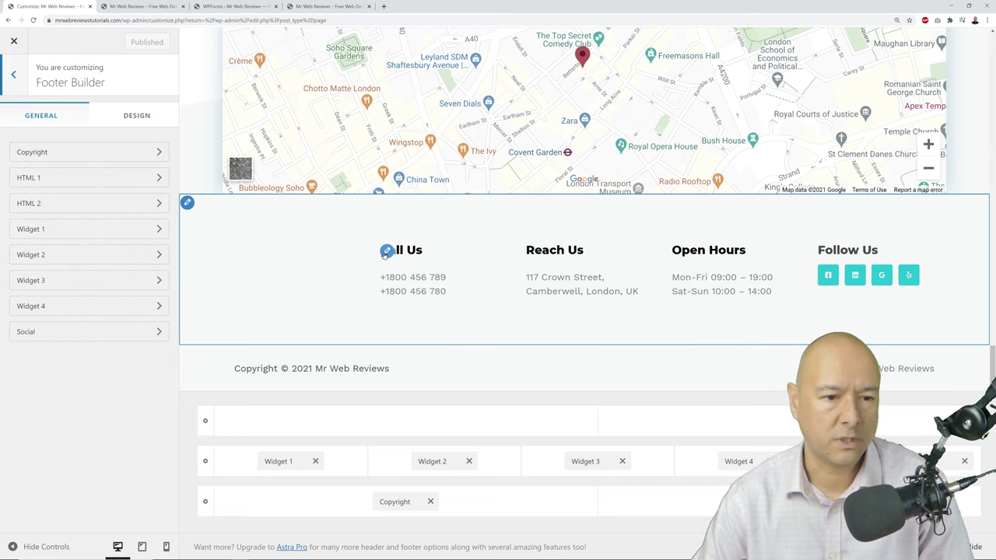
click(386, 251)
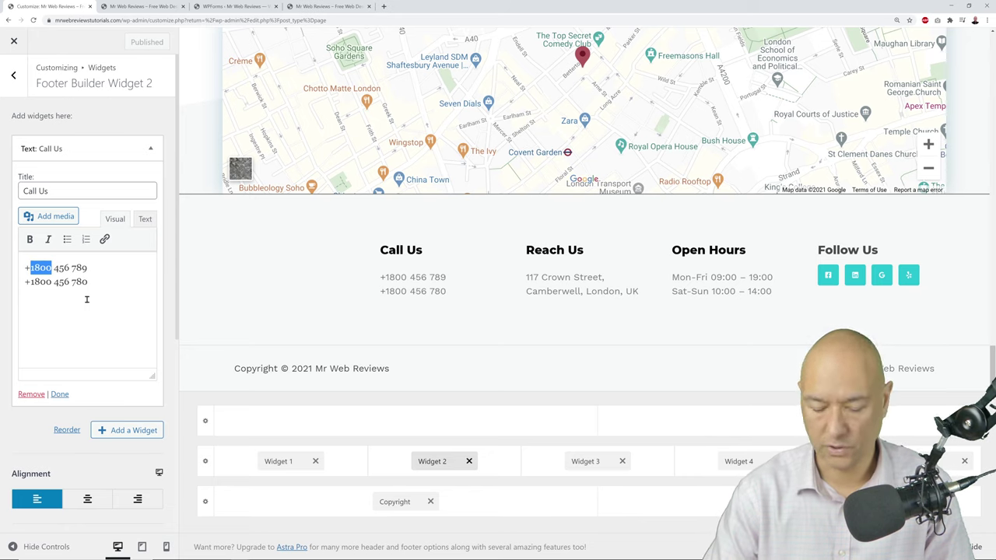
text(44 1)
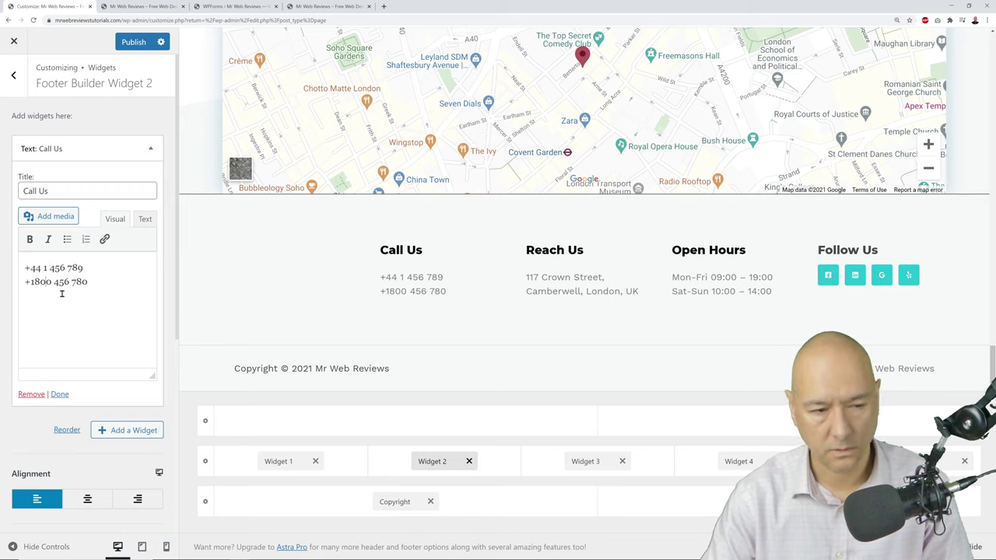
text(234)
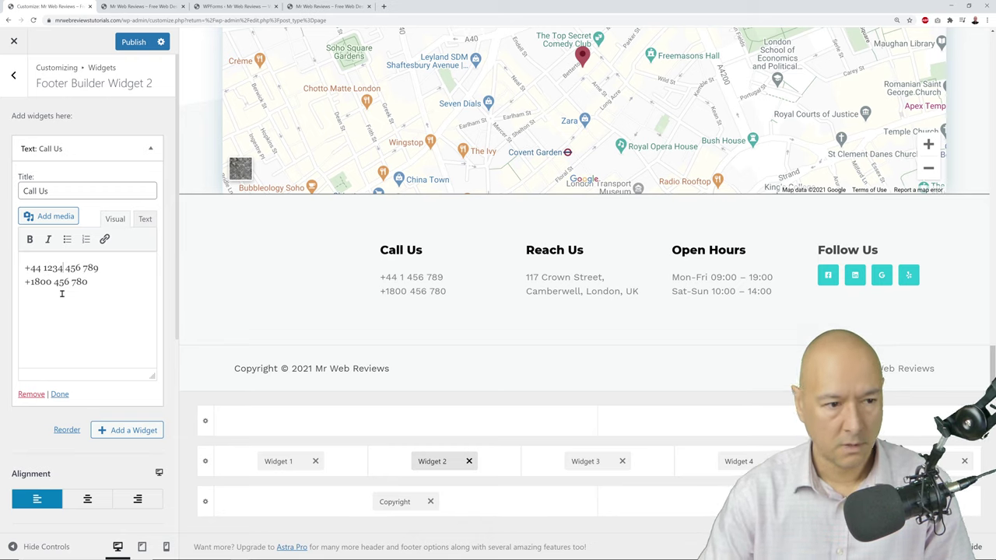
click(29, 282)
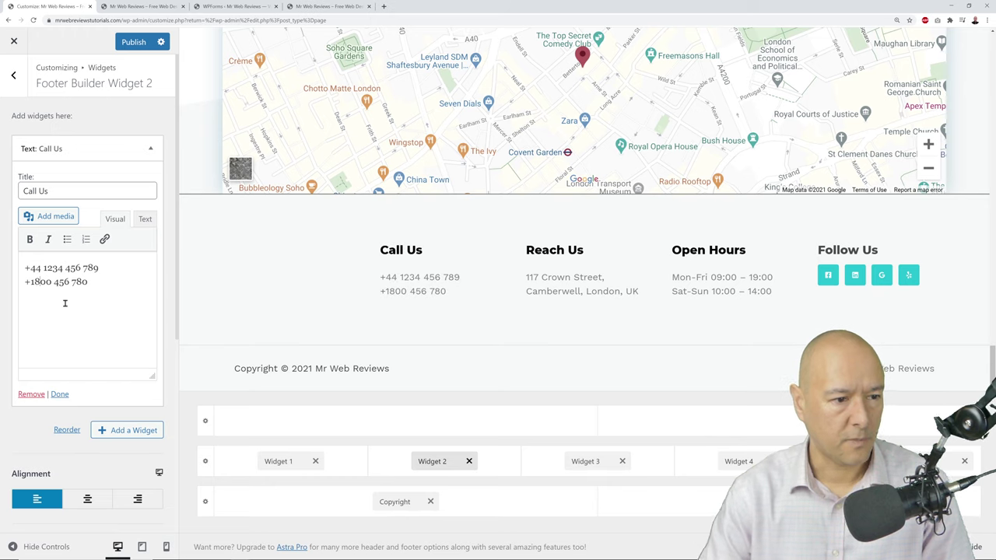
text(44 12)
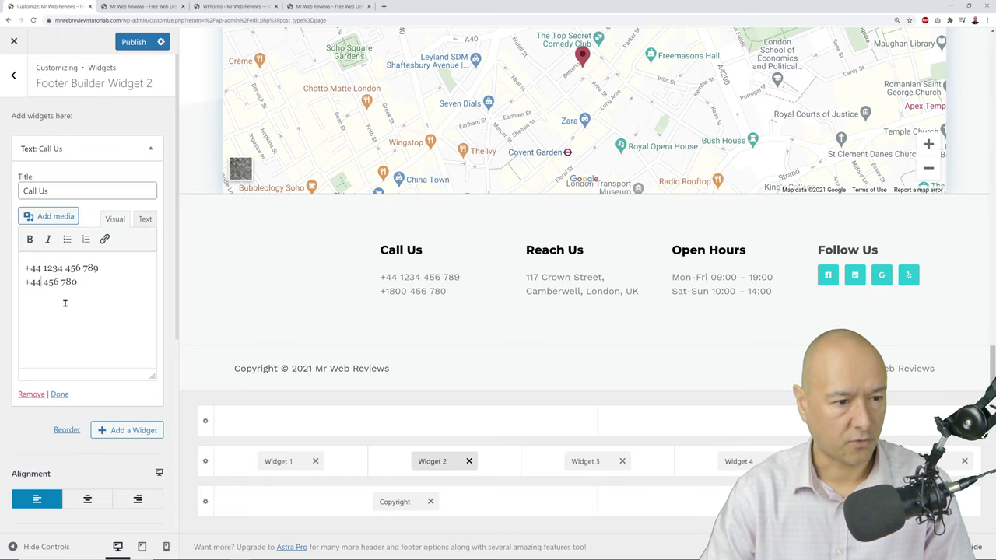
text(34)
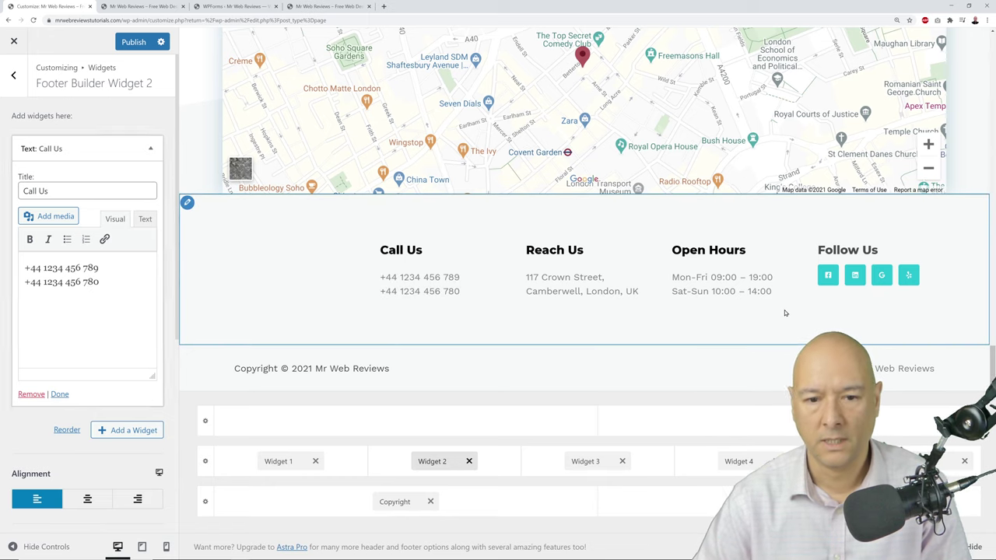
Review the Facebook, Linkedin, Google Reviews and Yelp icon settings, then delete Linkedin.
click(825, 276)
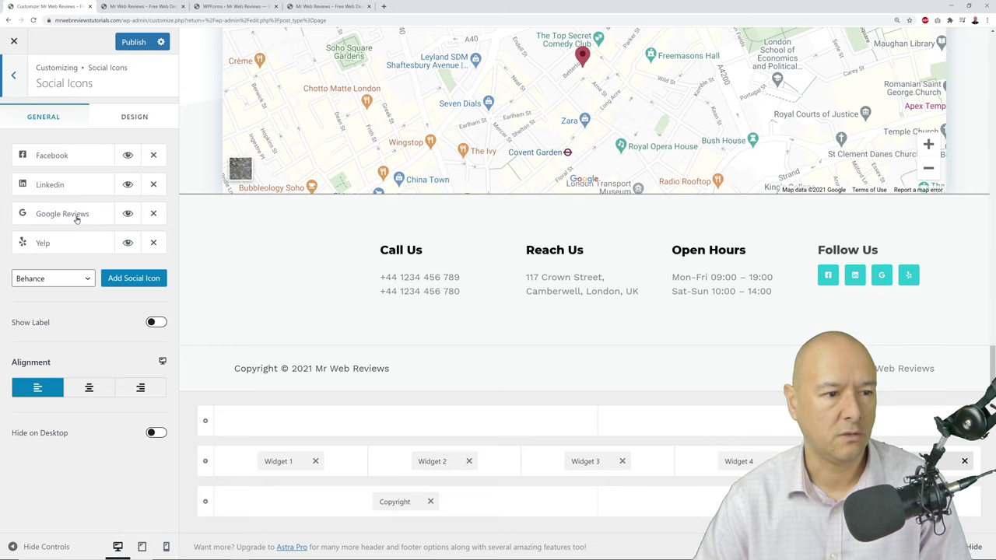
click(62, 156)
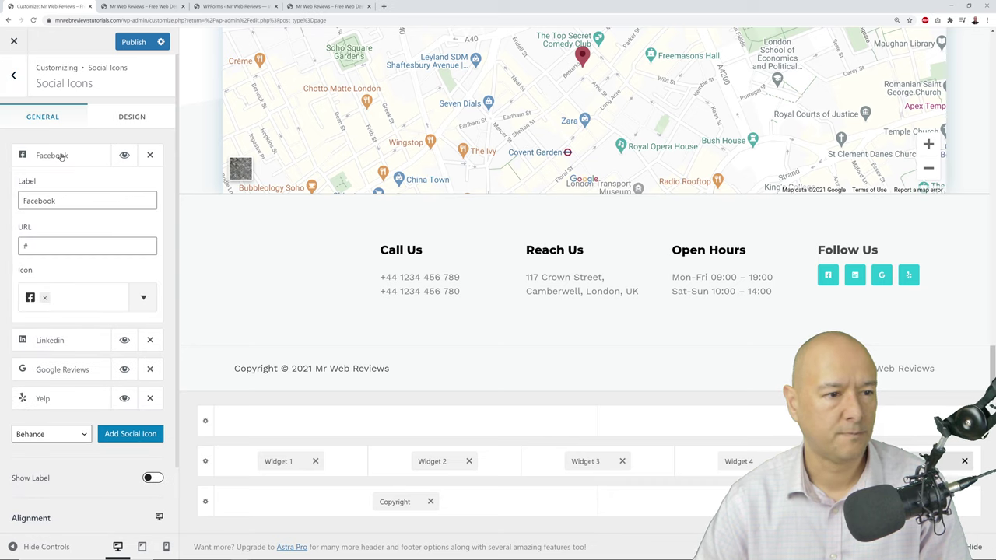
double_click(62, 246)
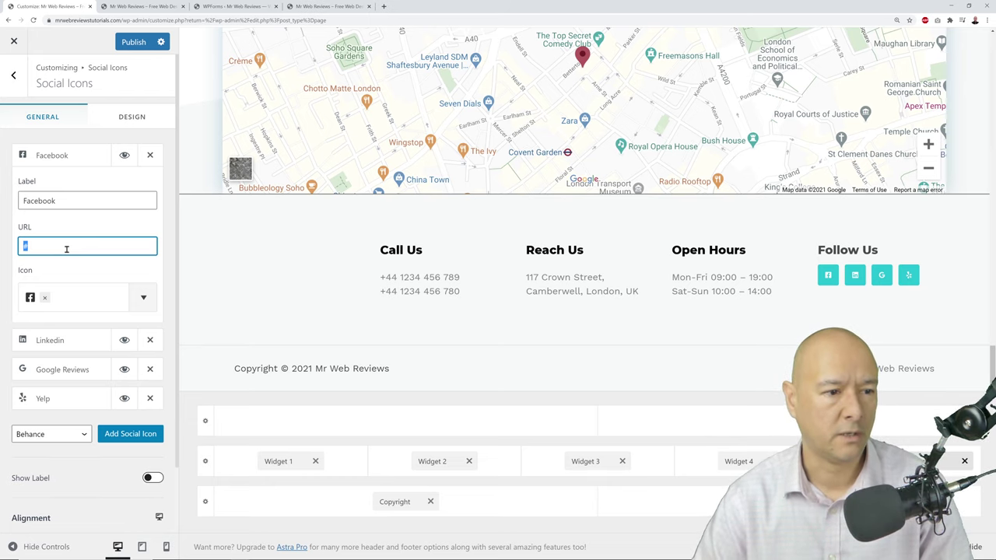
click(58, 156)
click(49, 185)
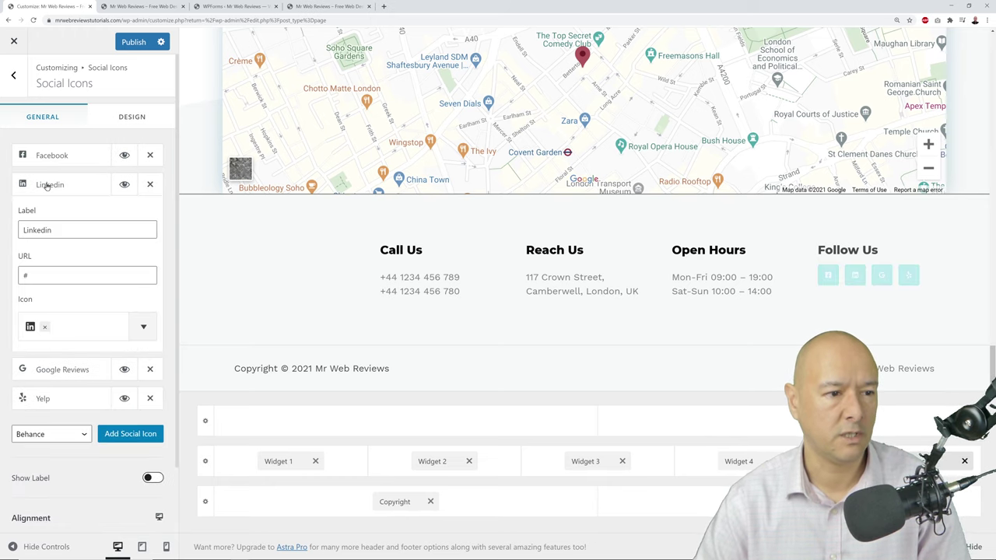
click(47, 185)
click(51, 213)
click(51, 214)
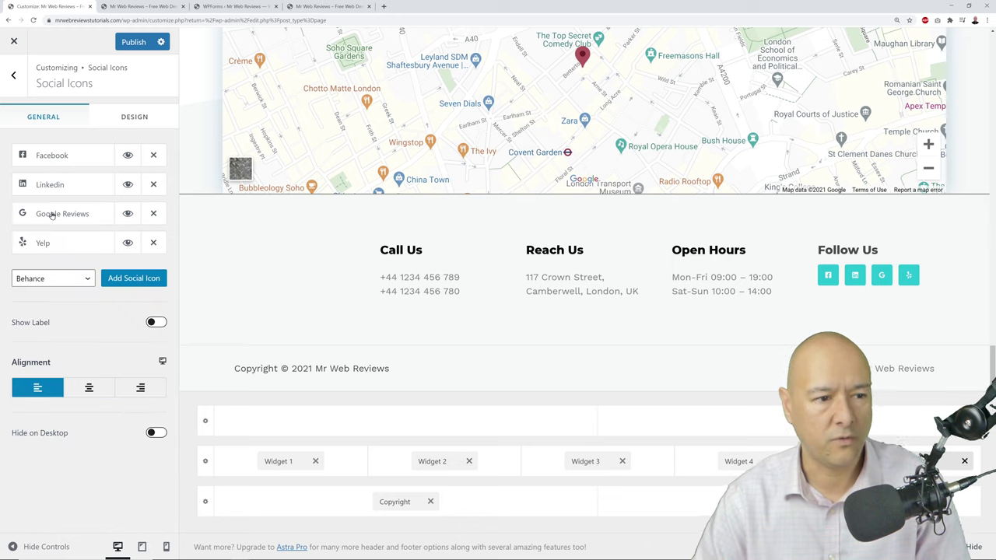
click(53, 243)
click(53, 243)
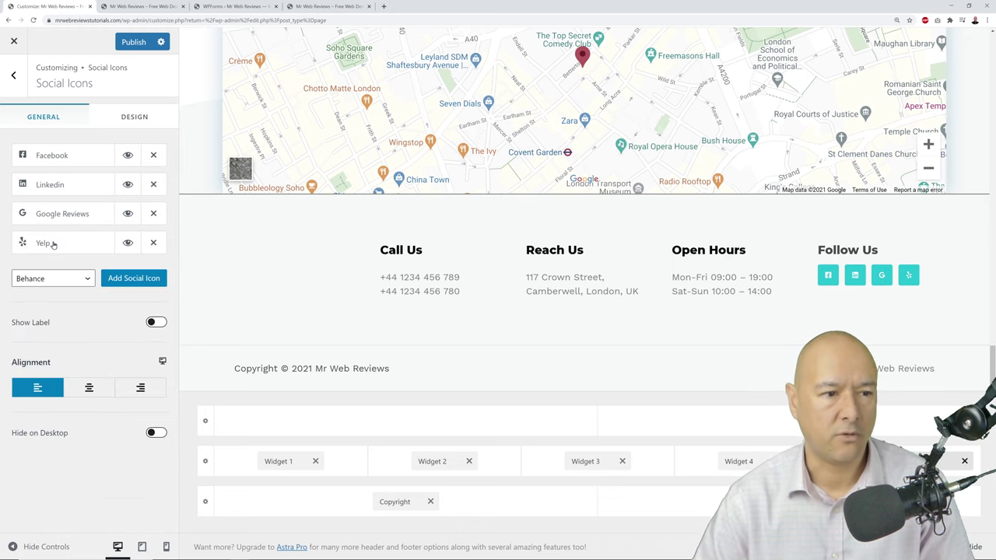
click(153, 186)
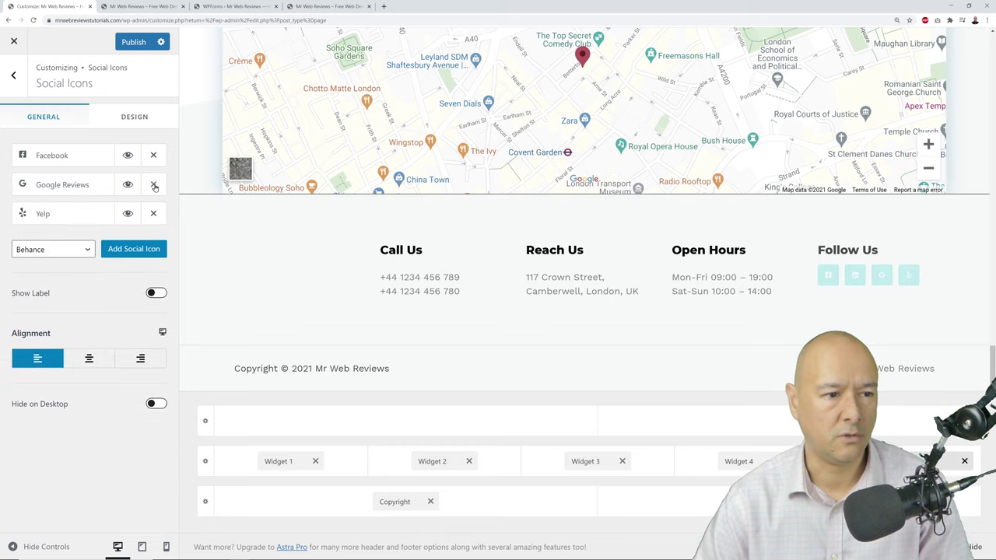
Add a YouTube icon to the Follow Us icons with its URL set to #.
click(81, 255)
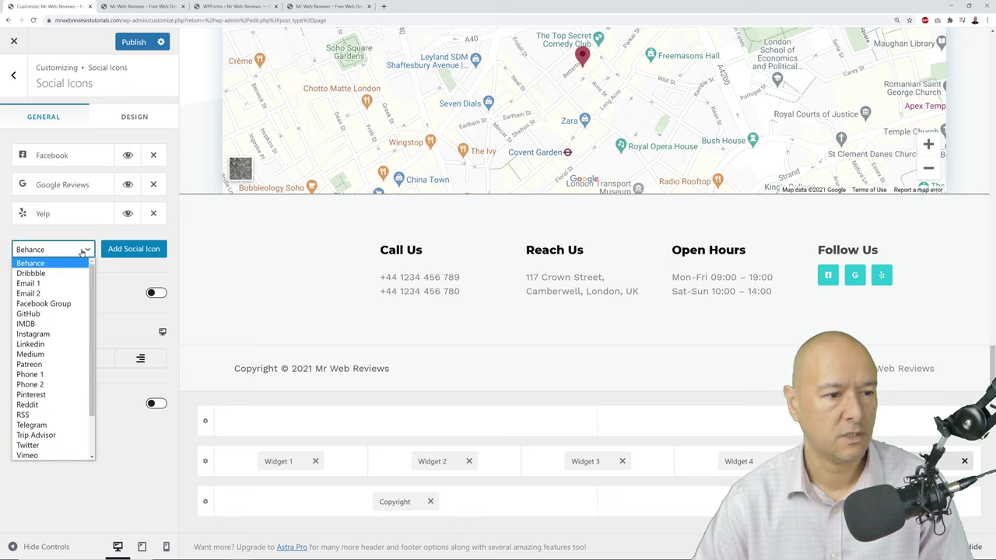
scroll(63, 379, down, 2)
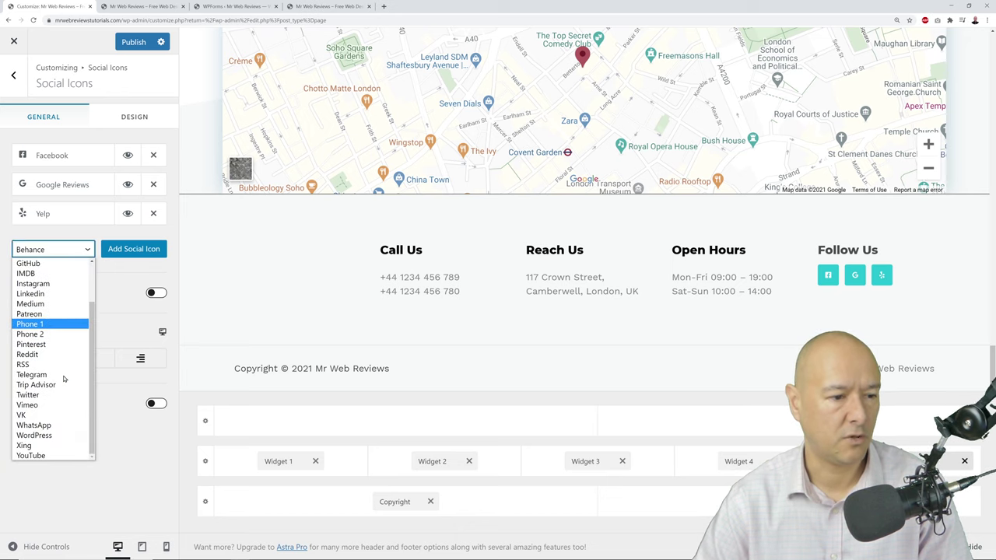
scroll(72, 377, up, 2)
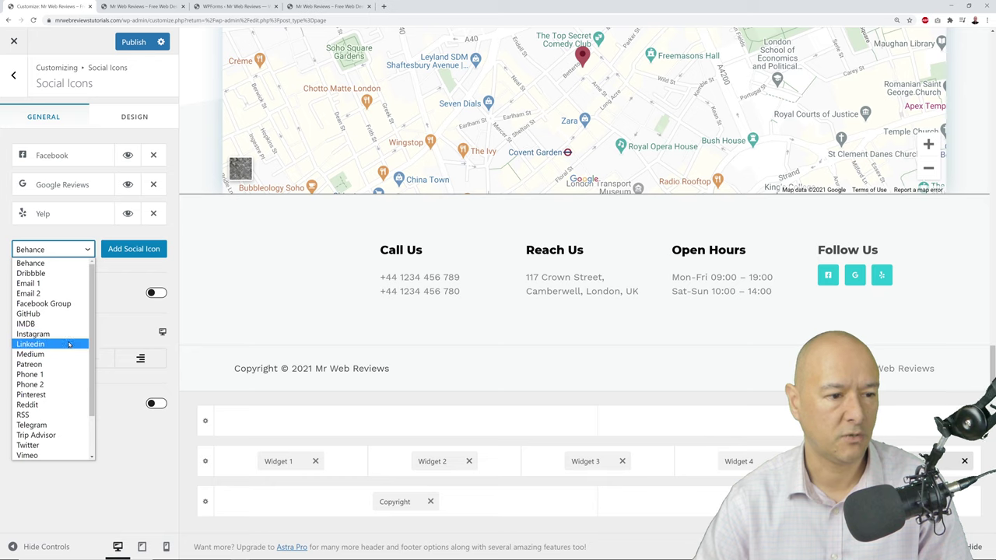
scroll(70, 350, down, 2)
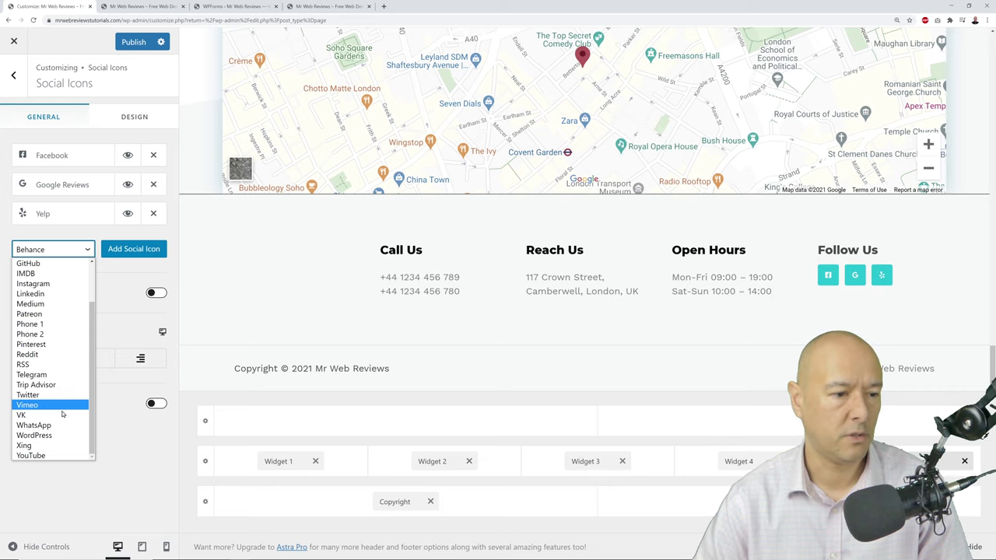
click(65, 457)
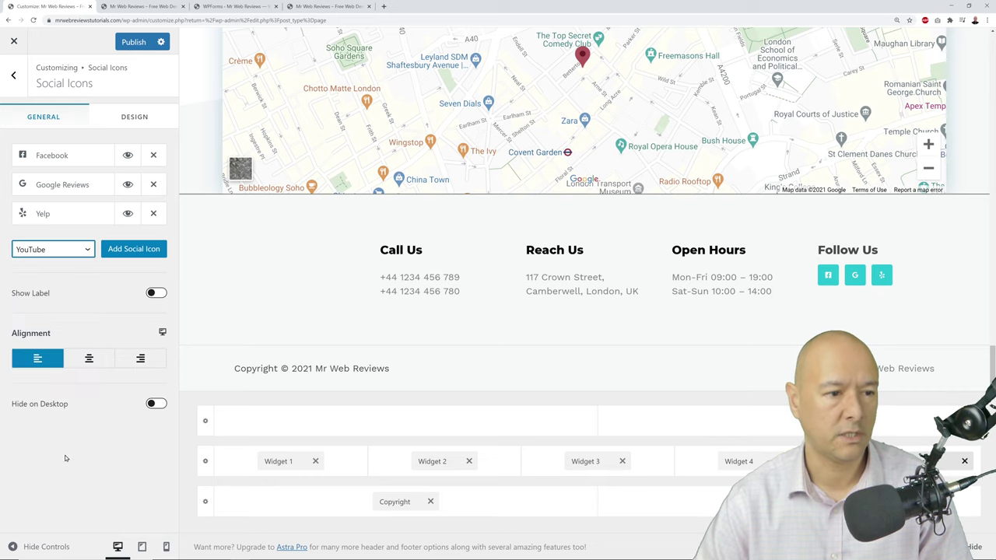
click(132, 250)
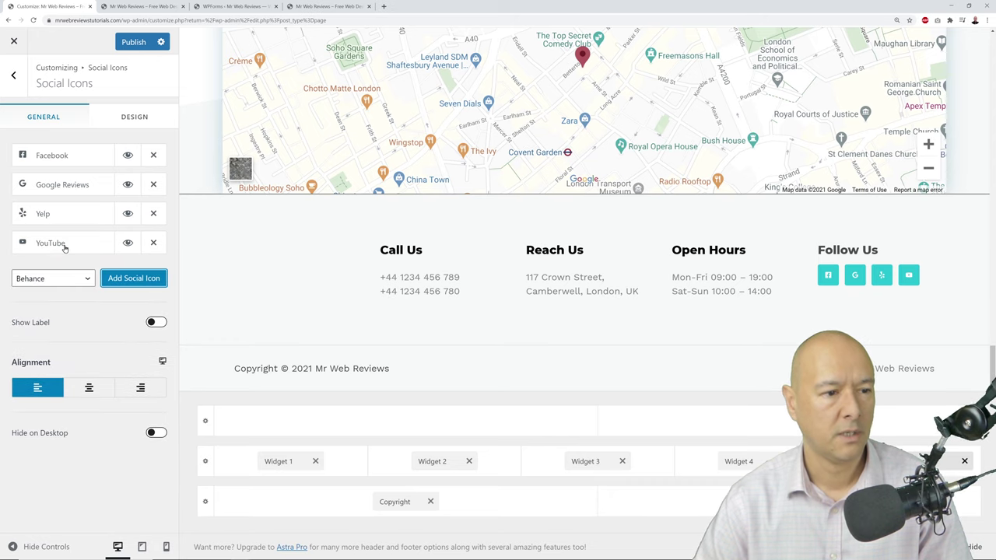
click(65, 247)
click(58, 330)
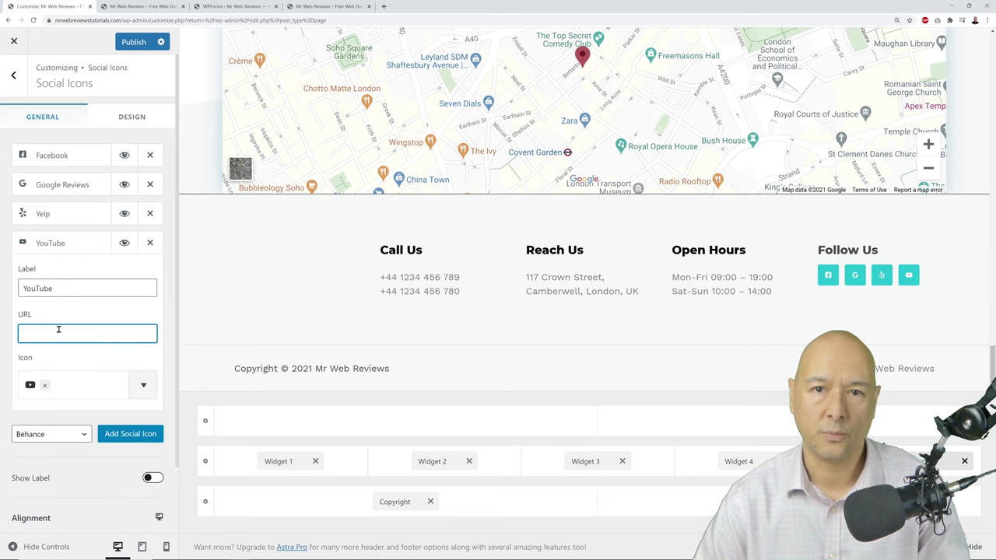
text(#)
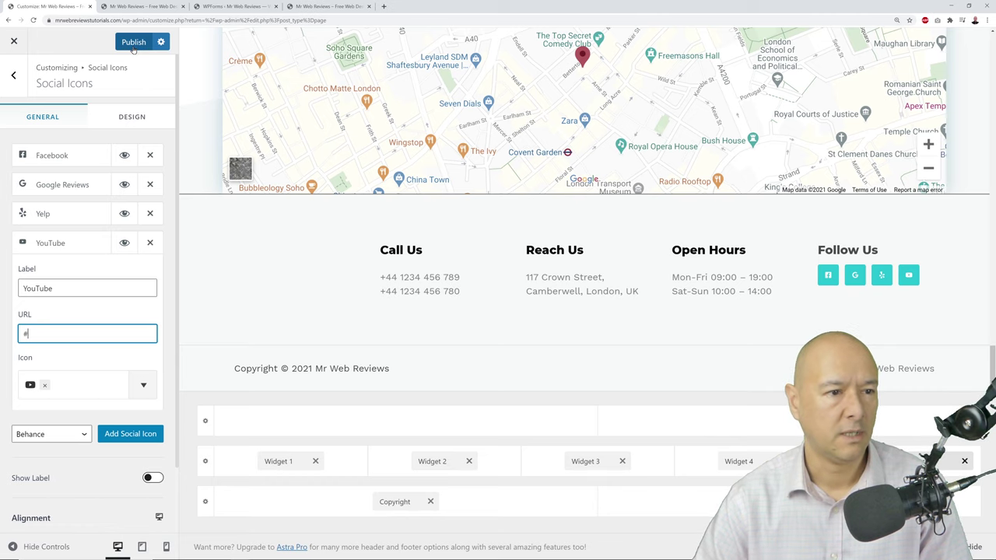
Publish the footer changes and go back through Footer Builder to the main Customizer menu.
click(133, 44)
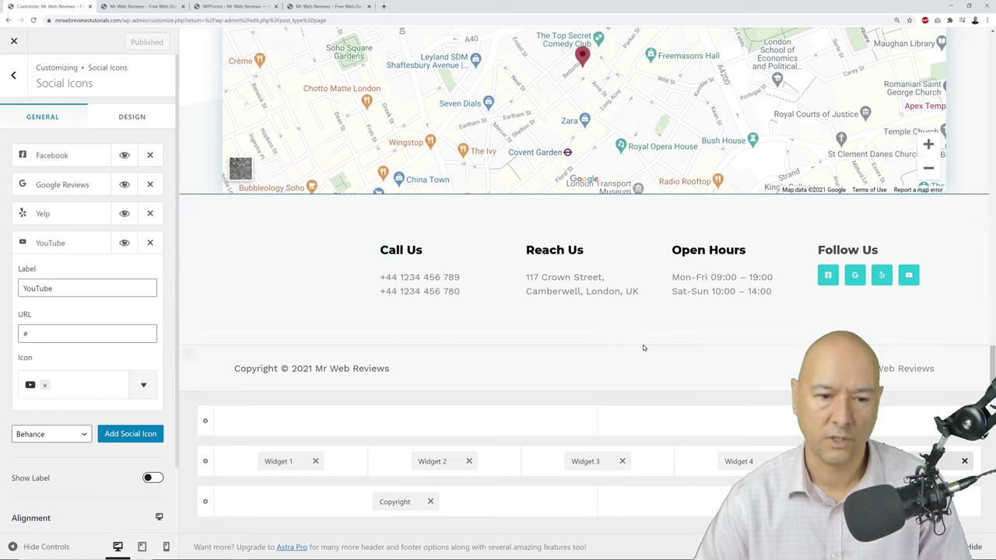
scroll(841, 312, up, 5)
scroll(841, 315, up, 5)
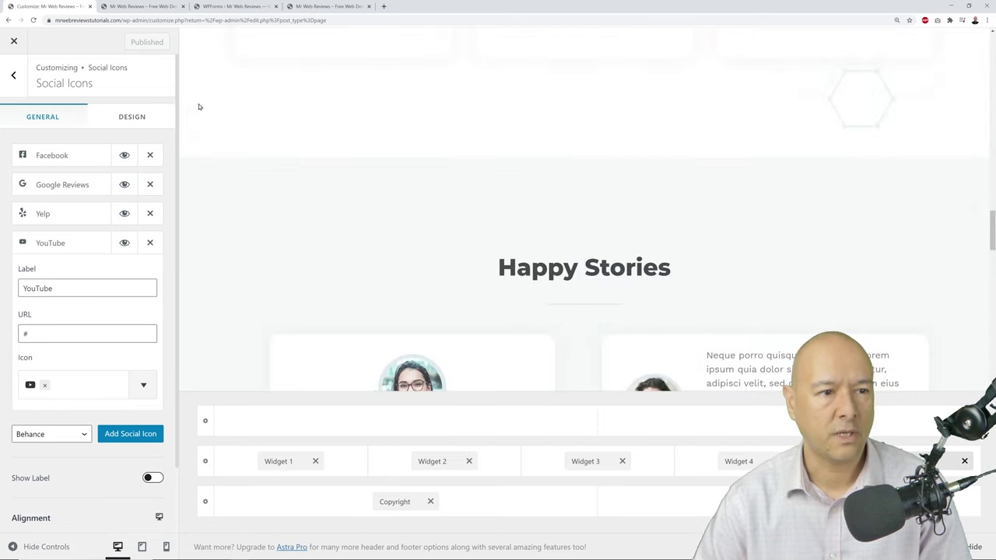
click(17, 74)
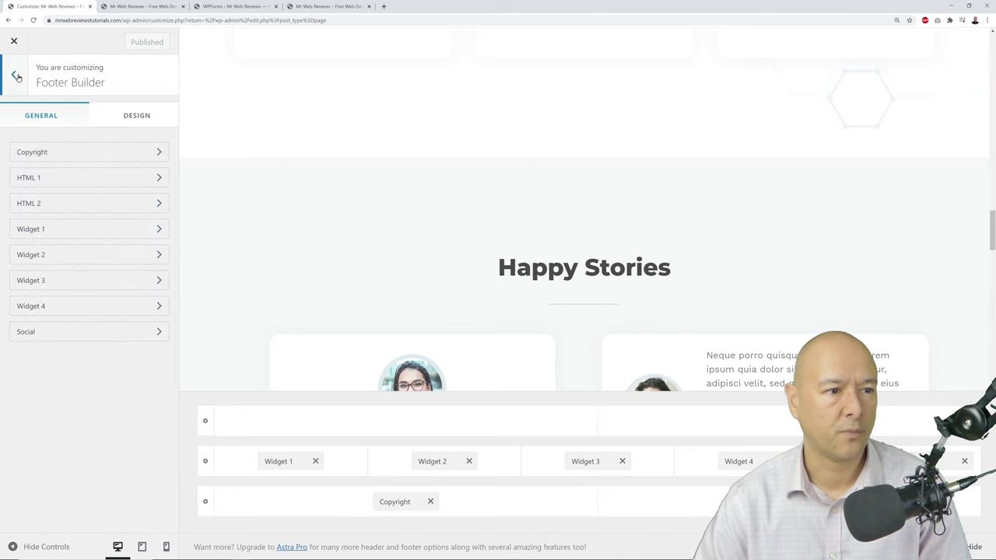
click(15, 75)
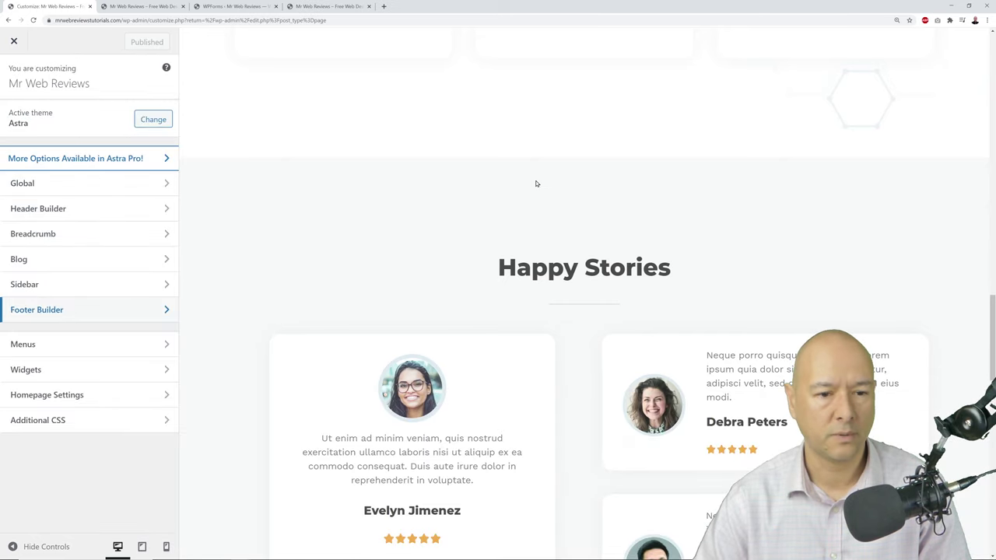
scroll(537, 183, up, 15)
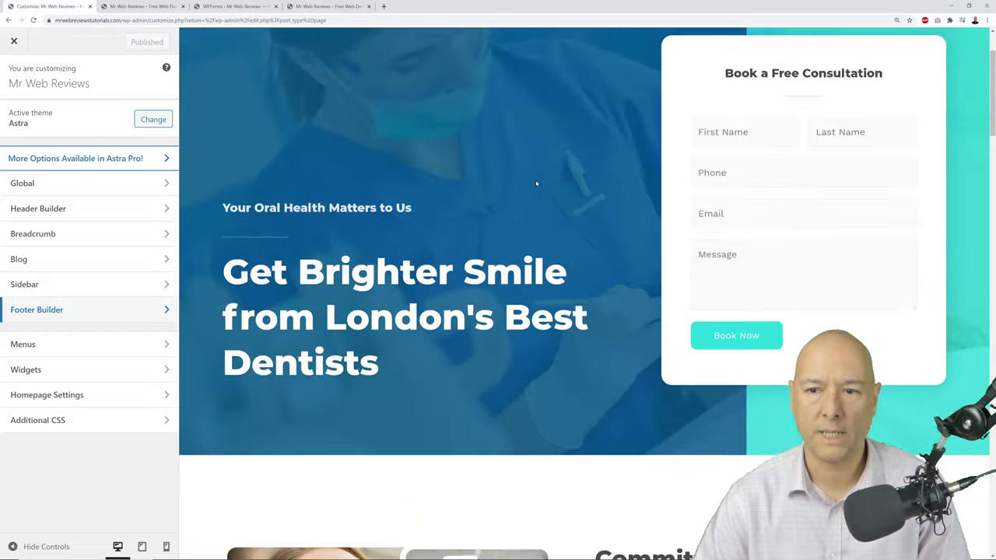
scroll(536, 183, up, 2)
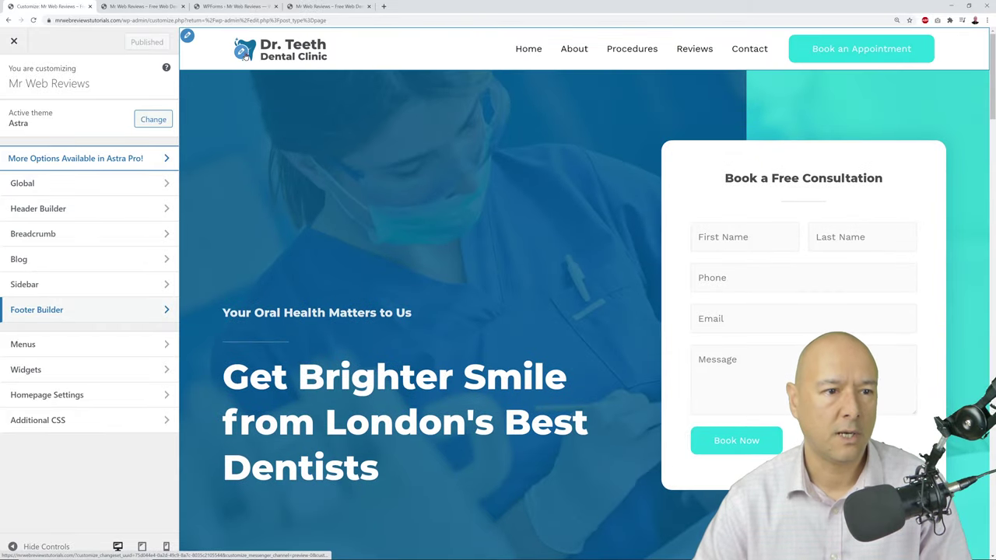
Upload dental7.png as the replacement header logo.
click(242, 52)
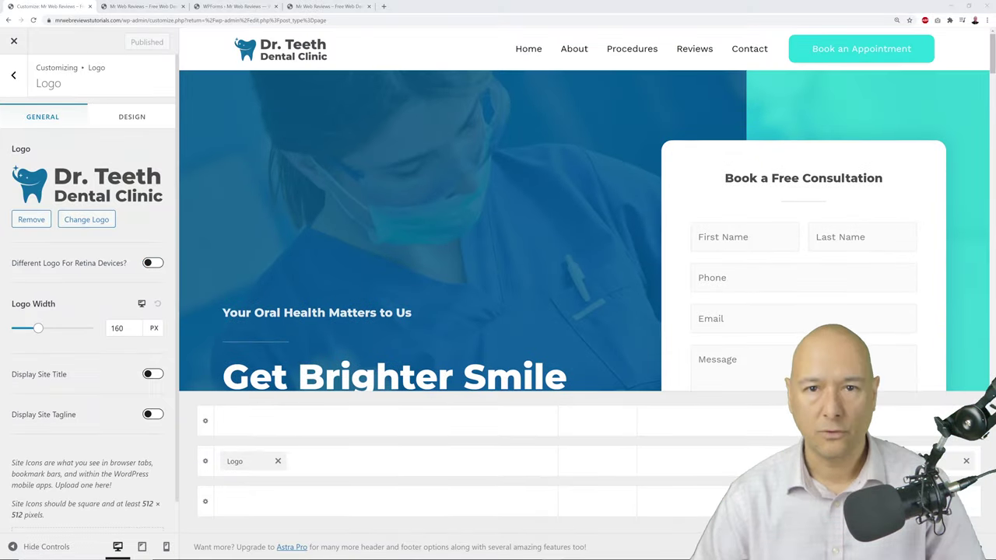
click(89, 202)
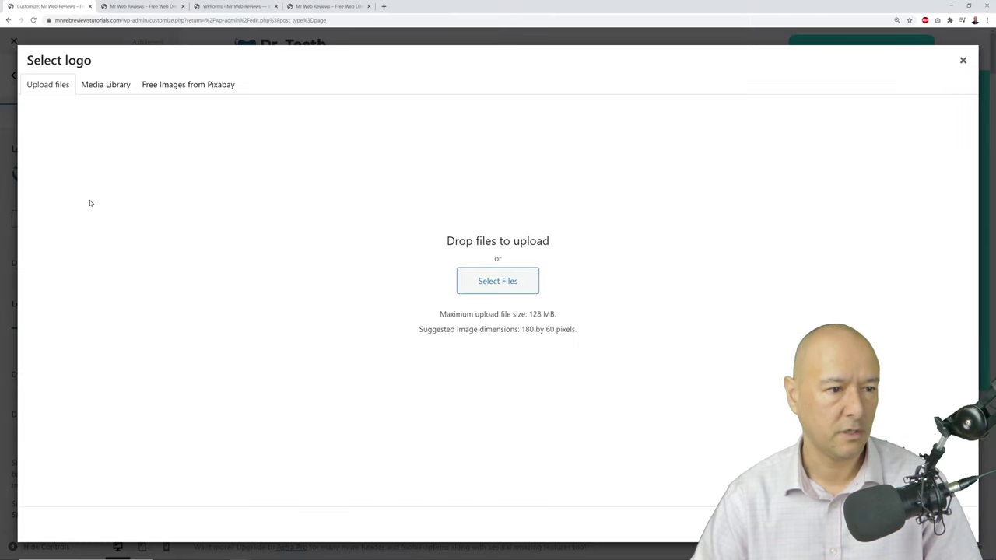
click(489, 283)
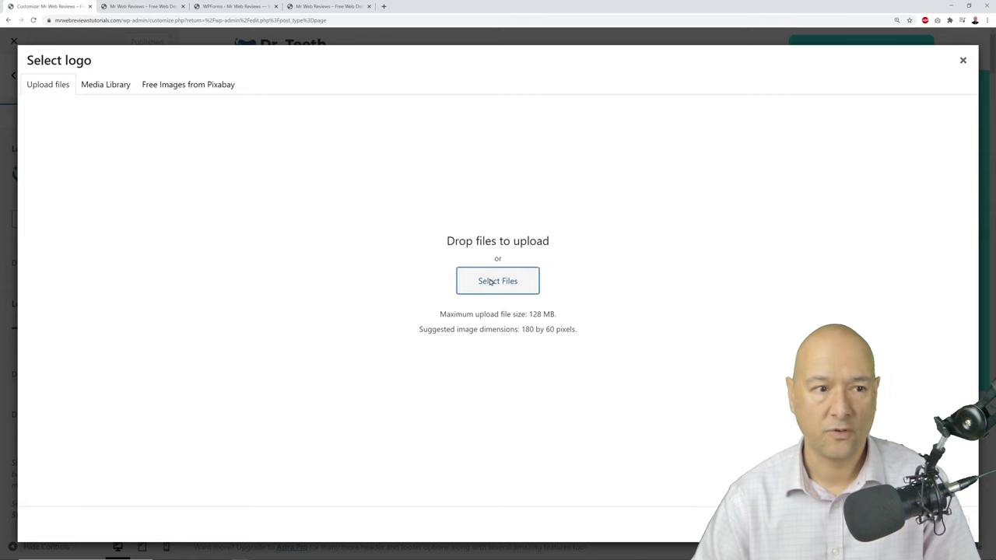
click(107, 152)
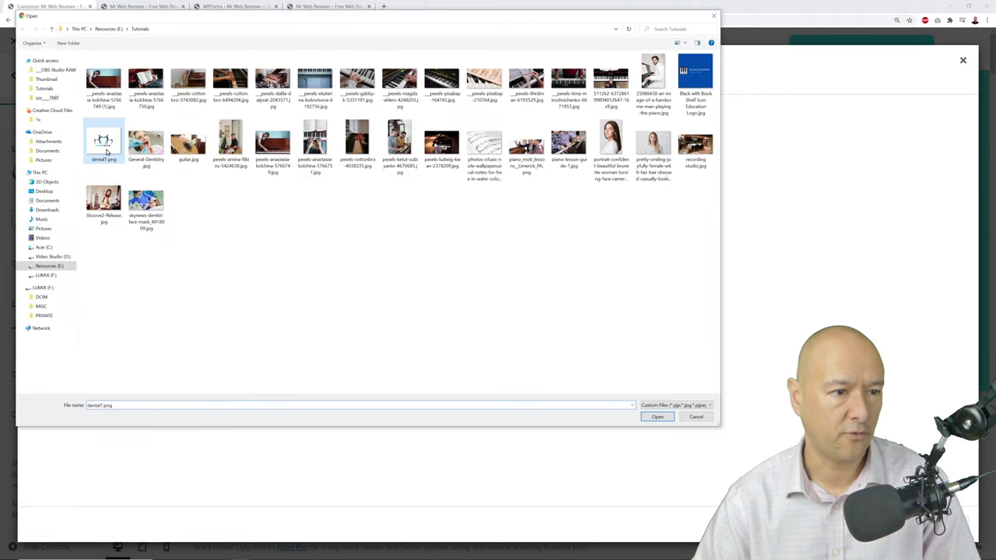
click(657, 417)
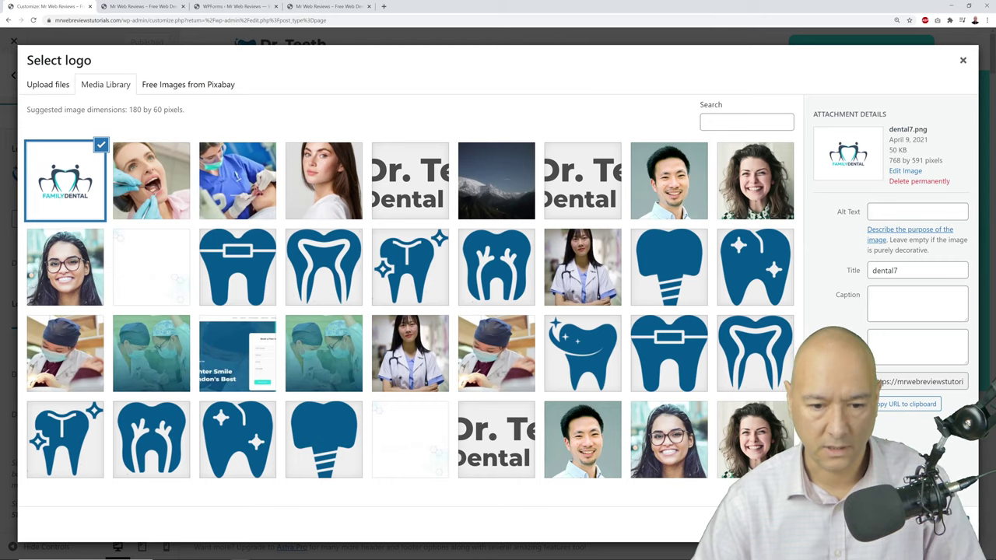
Crop the image to include the FAMILYDENTAL text and set it as the logo.
click(956, 528)
drag(591, 277, 595, 281)
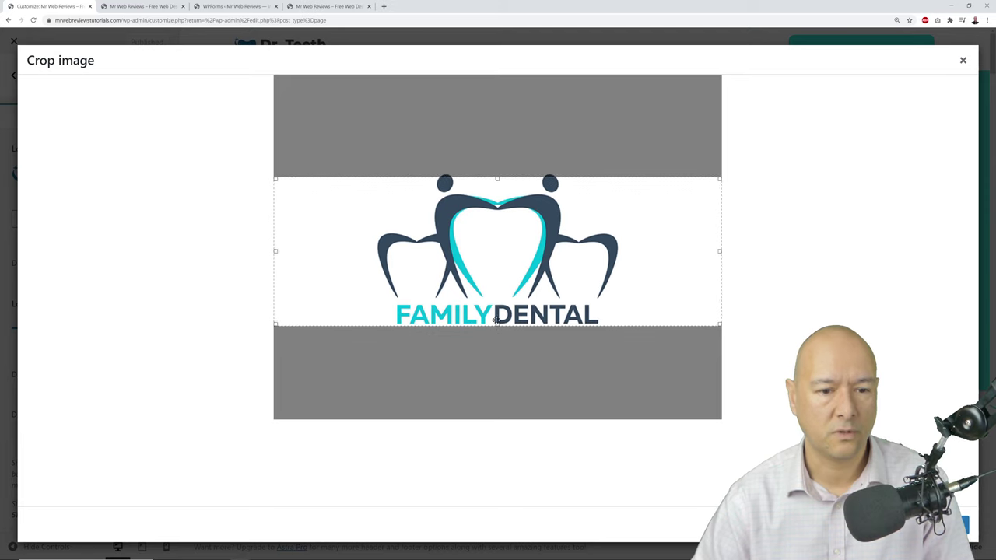
drag(498, 324, 498, 338)
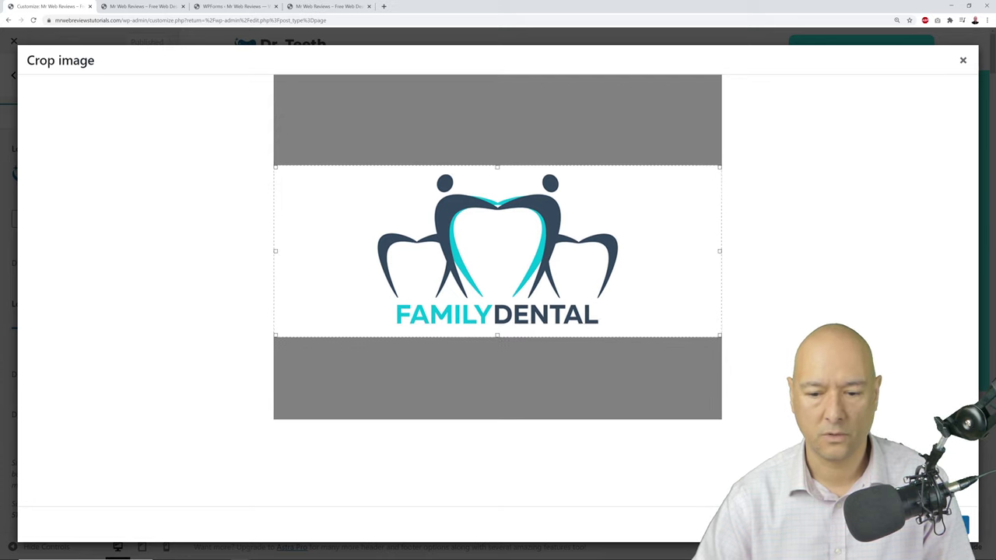
click(965, 527)
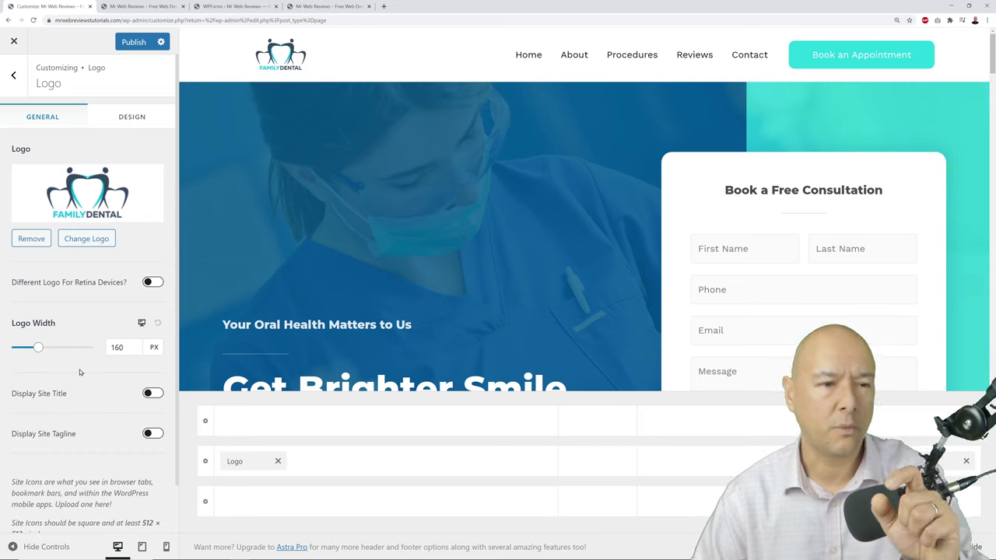
Widen the logo to 247 px, keep Display Site Title off, and publish.
drag(37, 348, 46, 367)
click(92, 395)
click(95, 395)
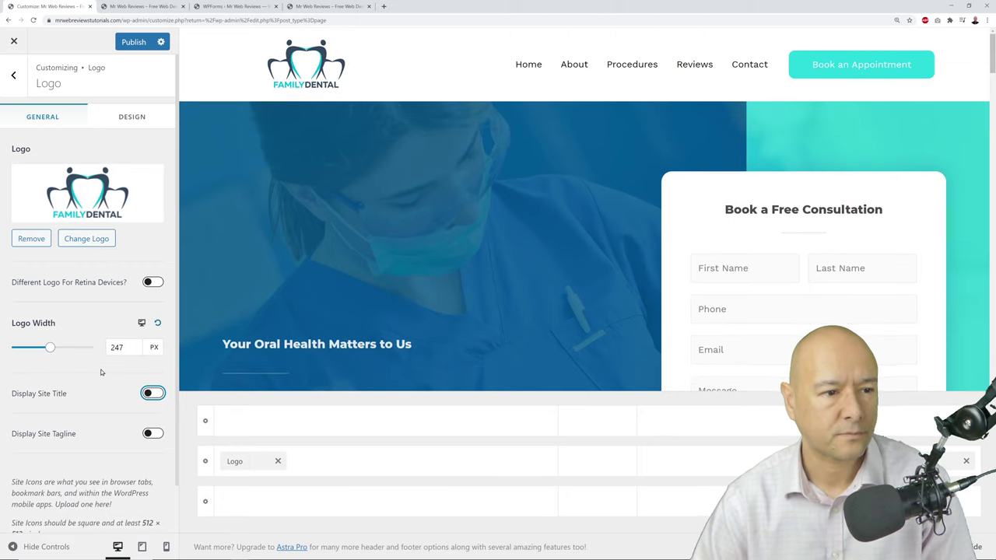
click(133, 41)
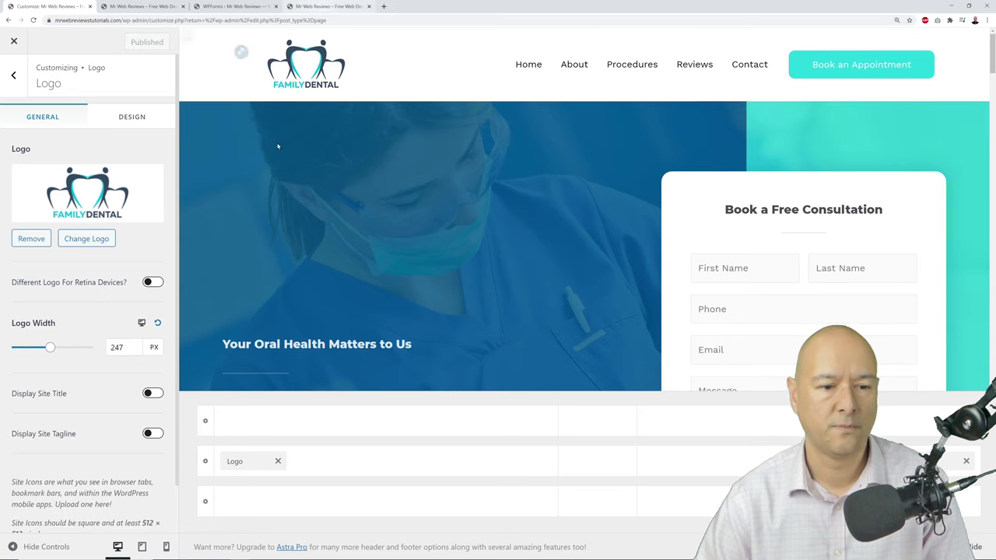
Refresh the live homepage and check the Family Dental logo, UK phone numbers and Follow Us icons.
click(344, 8)
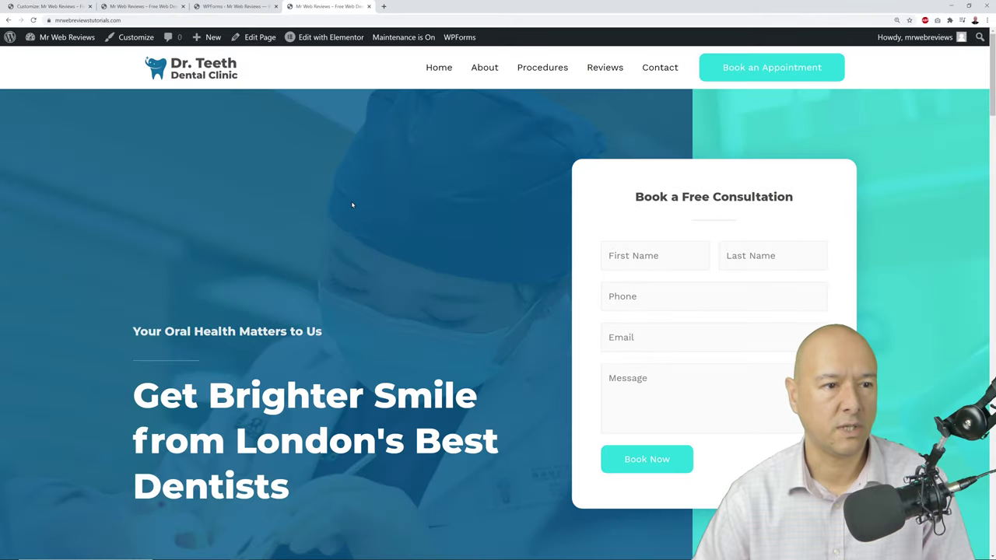
key(F5)
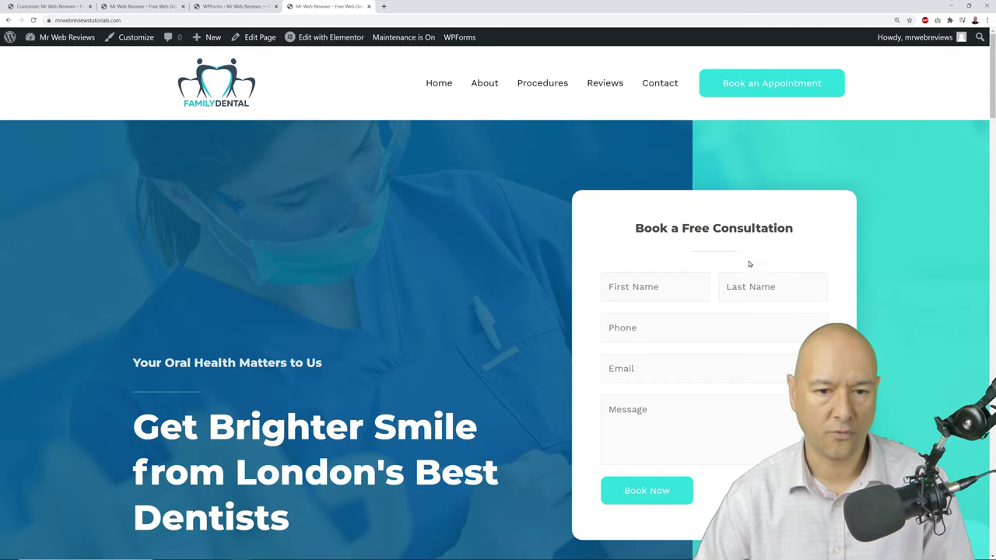
scroll(745, 297, down, 6)
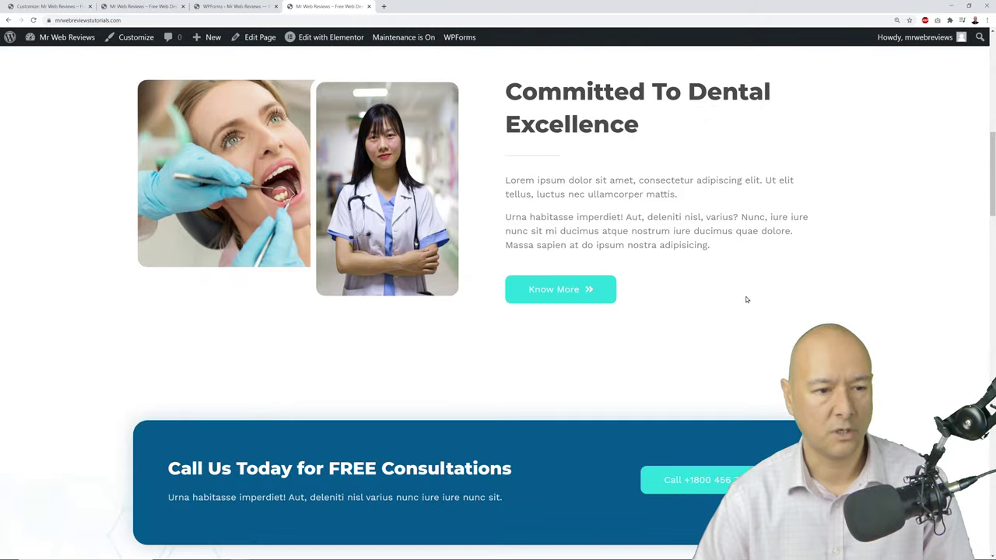
scroll(716, 325, down, 10)
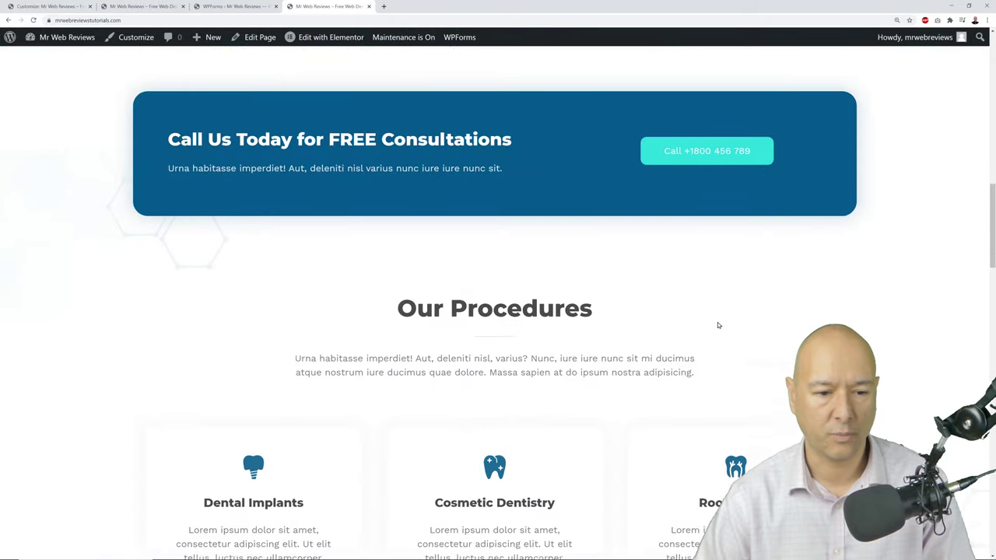
scroll(719, 325, down, 15)
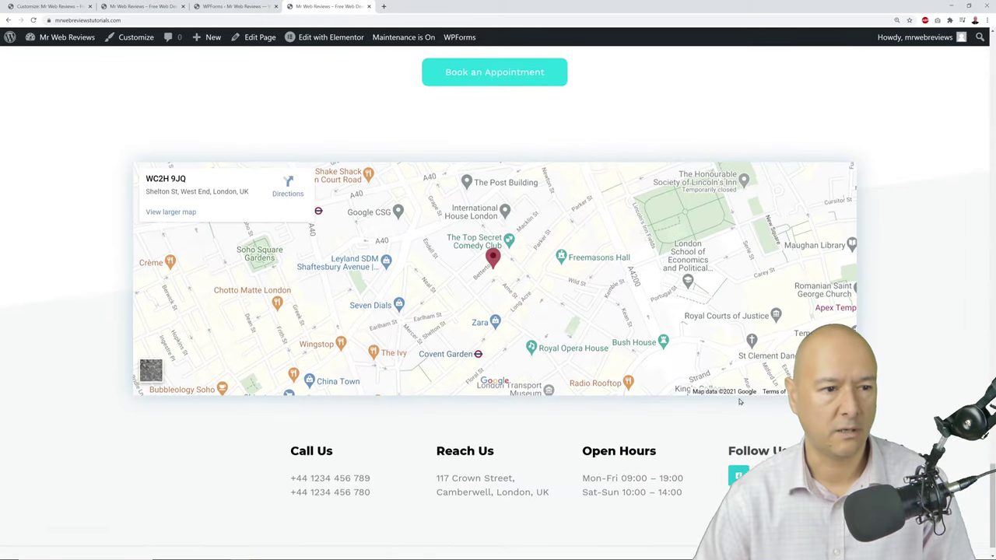
scroll(258, 246, down, 1)
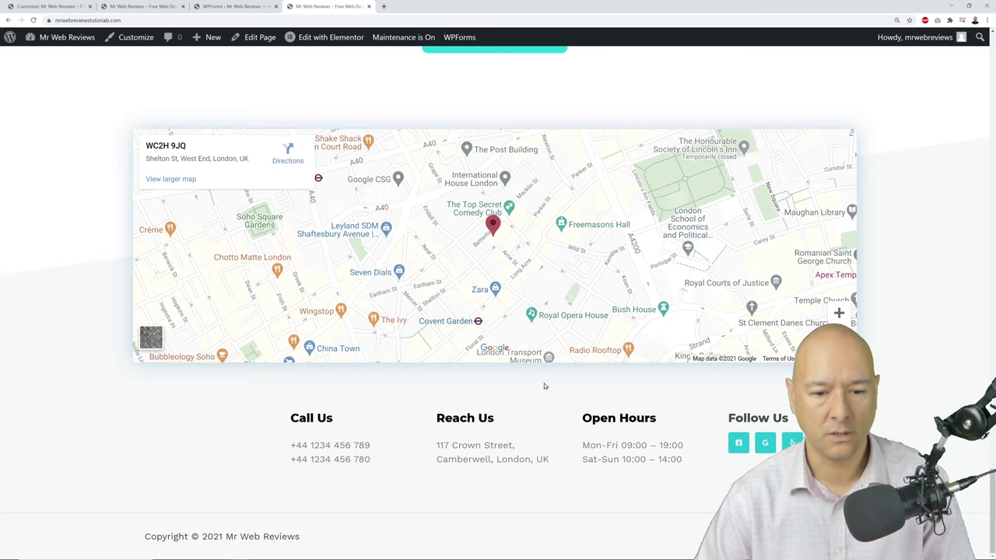
scroll(545, 386, down, 1)
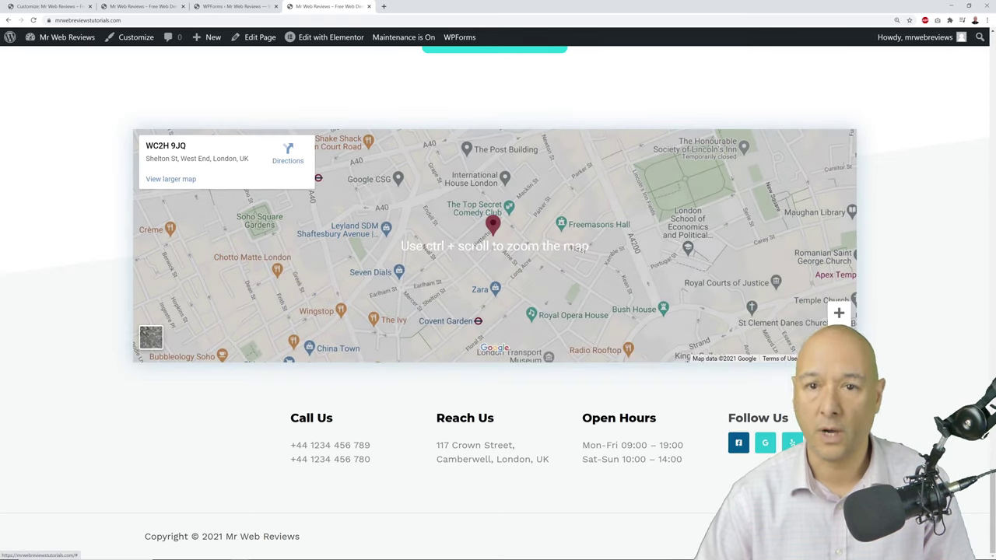
scroll(498, 311, up, 10)
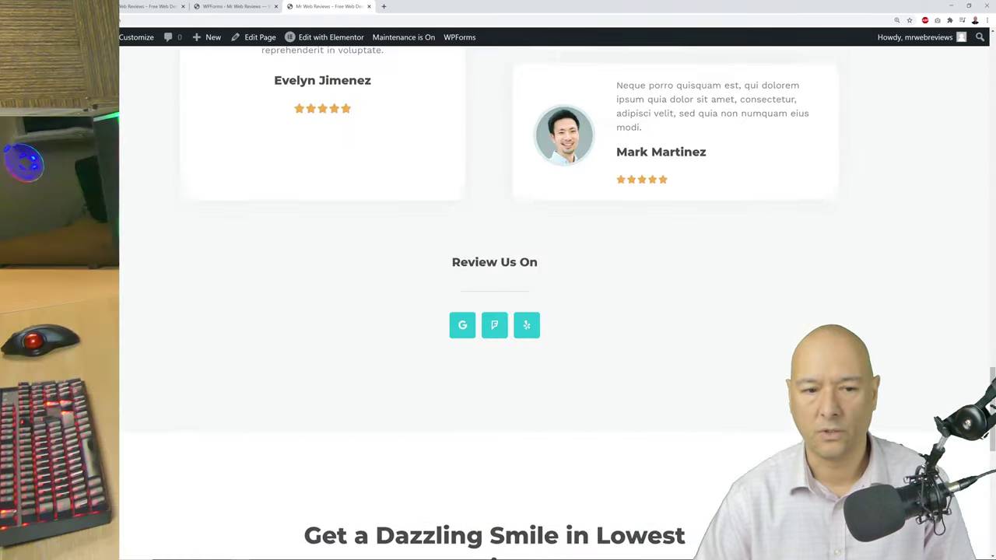